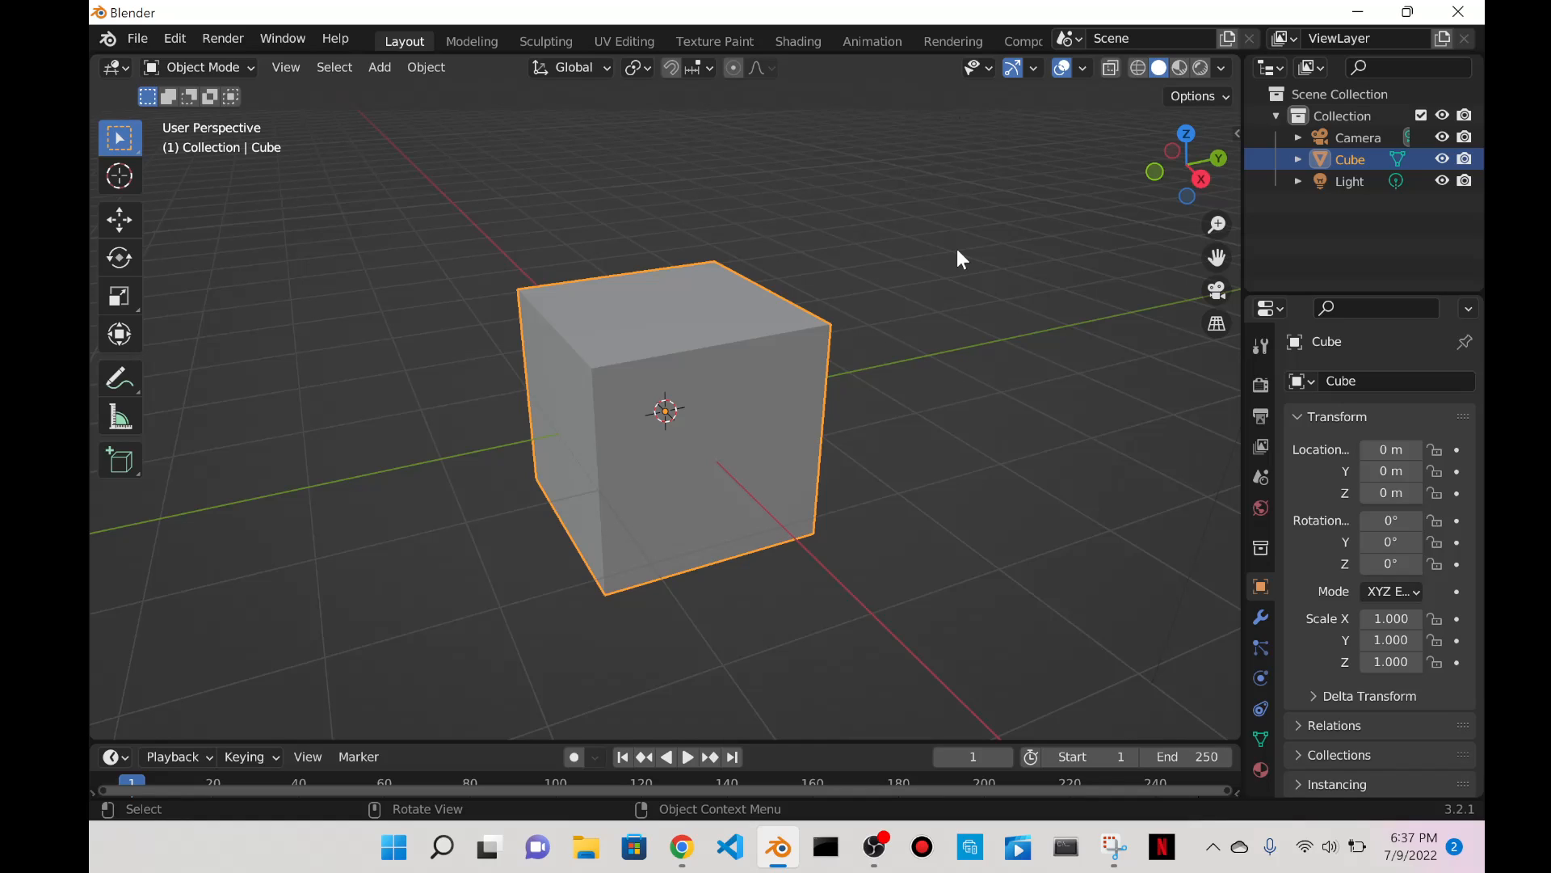
Switch to the Geometry Nodes workspace and widen the 3D viewport over the spreadsheet area.
{"action": "scroll", "coordinate": [946, 47], "scroll_direction": "down", "scroll_amount": 5}
{"action": "left_click", "coordinate": [933, 39]}
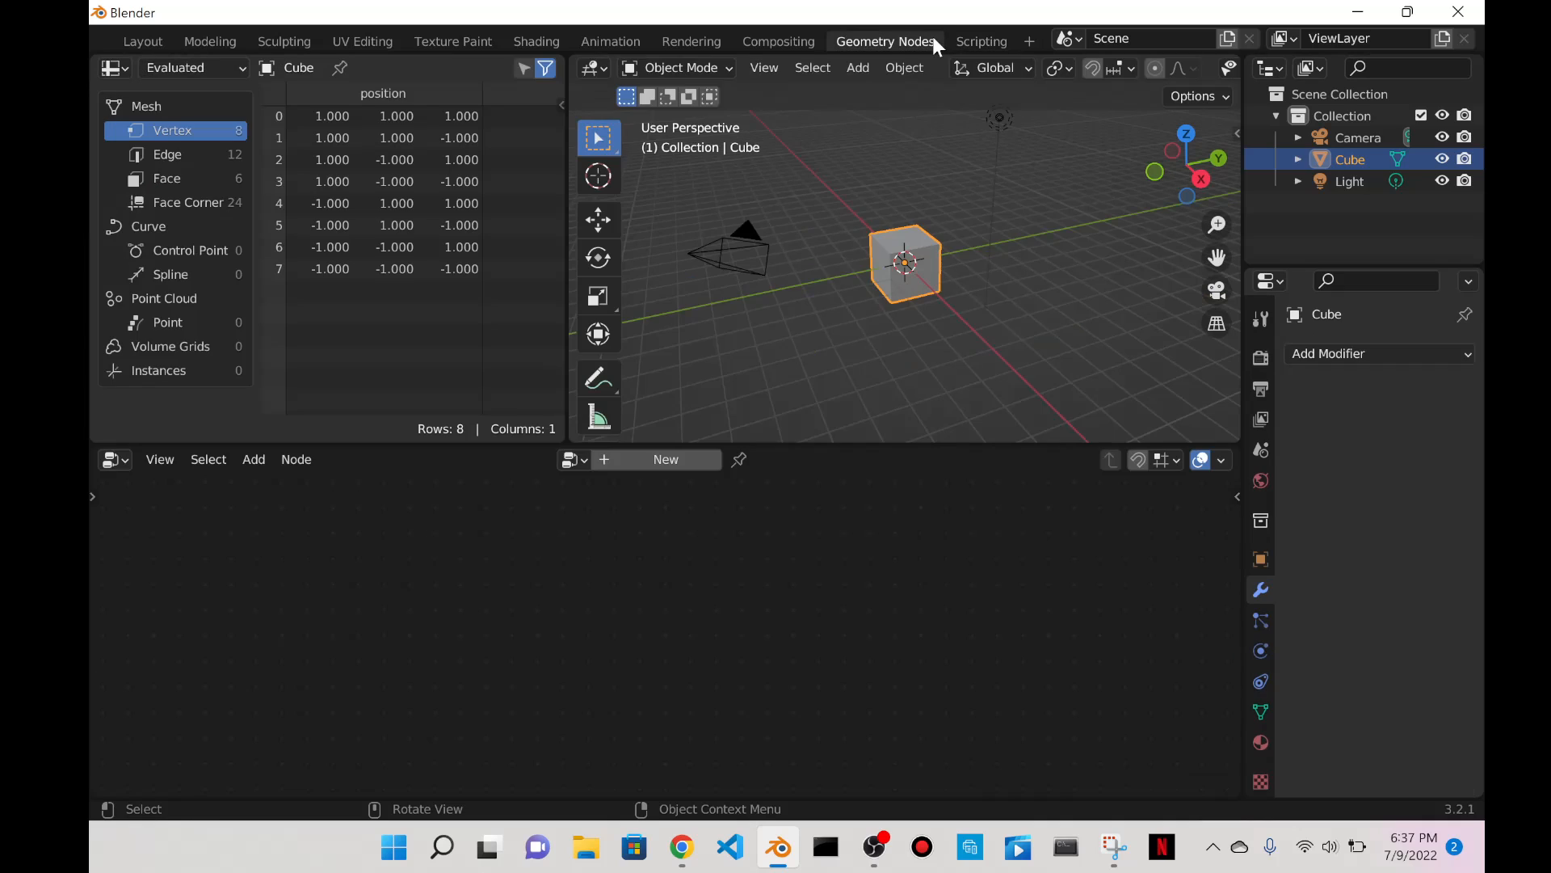
{"action": "left_click_drag", "start_coordinate": [565, 114], "coordinate": [94, 210]}
{"action": "scroll", "coordinate": [542, 176], "scroll_direction": "up", "scroll_amount": 6}
{"action": "scroll", "coordinate": [543, 176], "scroll_direction": "down", "scroll_amount": 4}
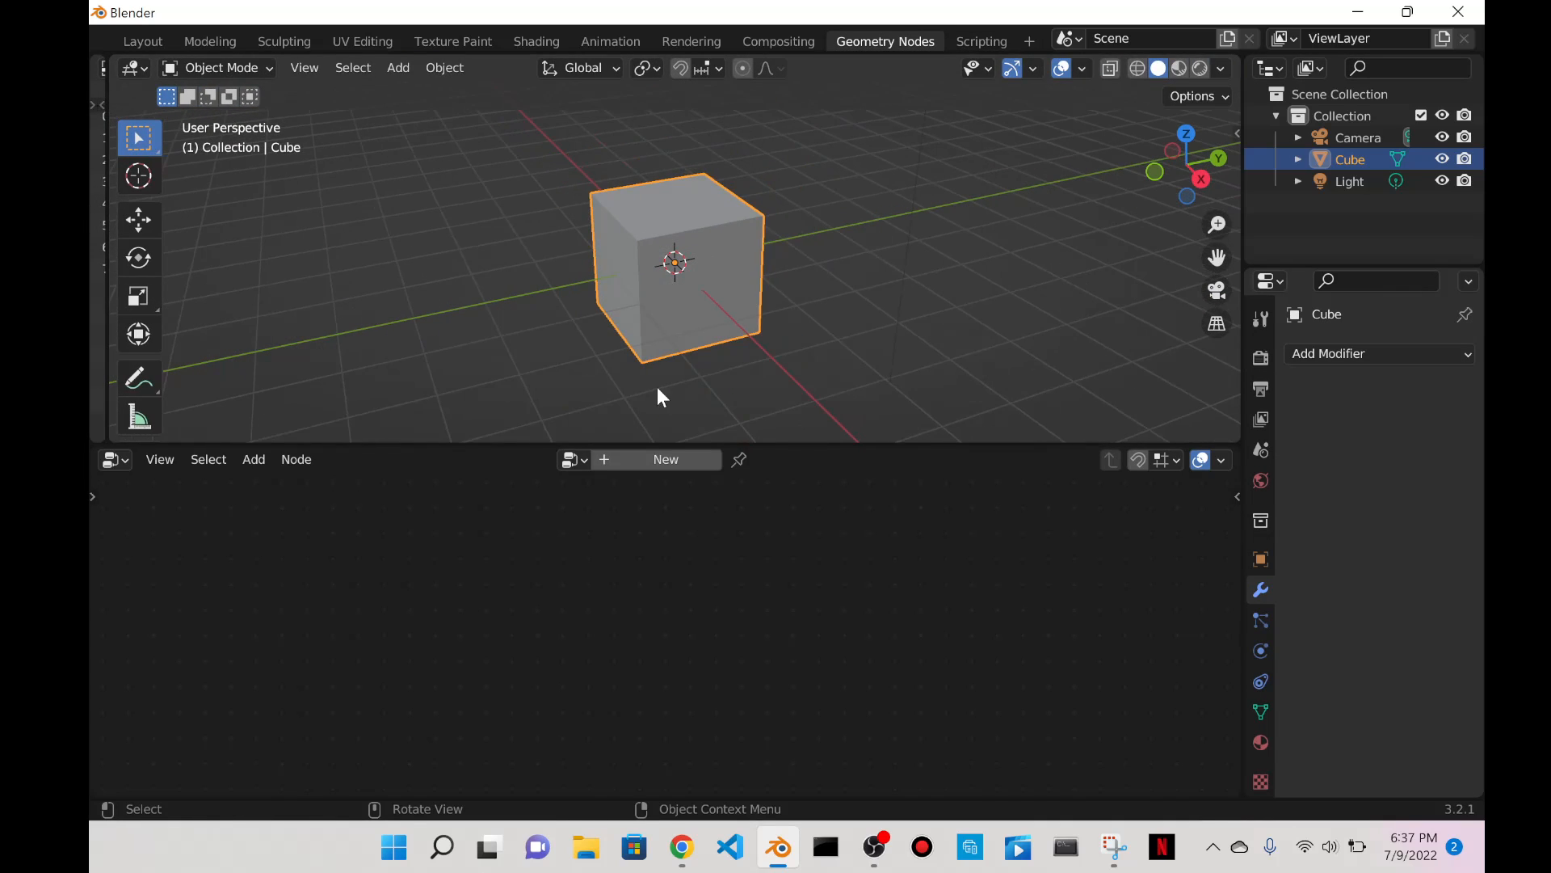
Create a geometry node tree on the cube, rename it Text, and widen the properties area.
{"action": "left_click", "coordinate": [691, 460]}
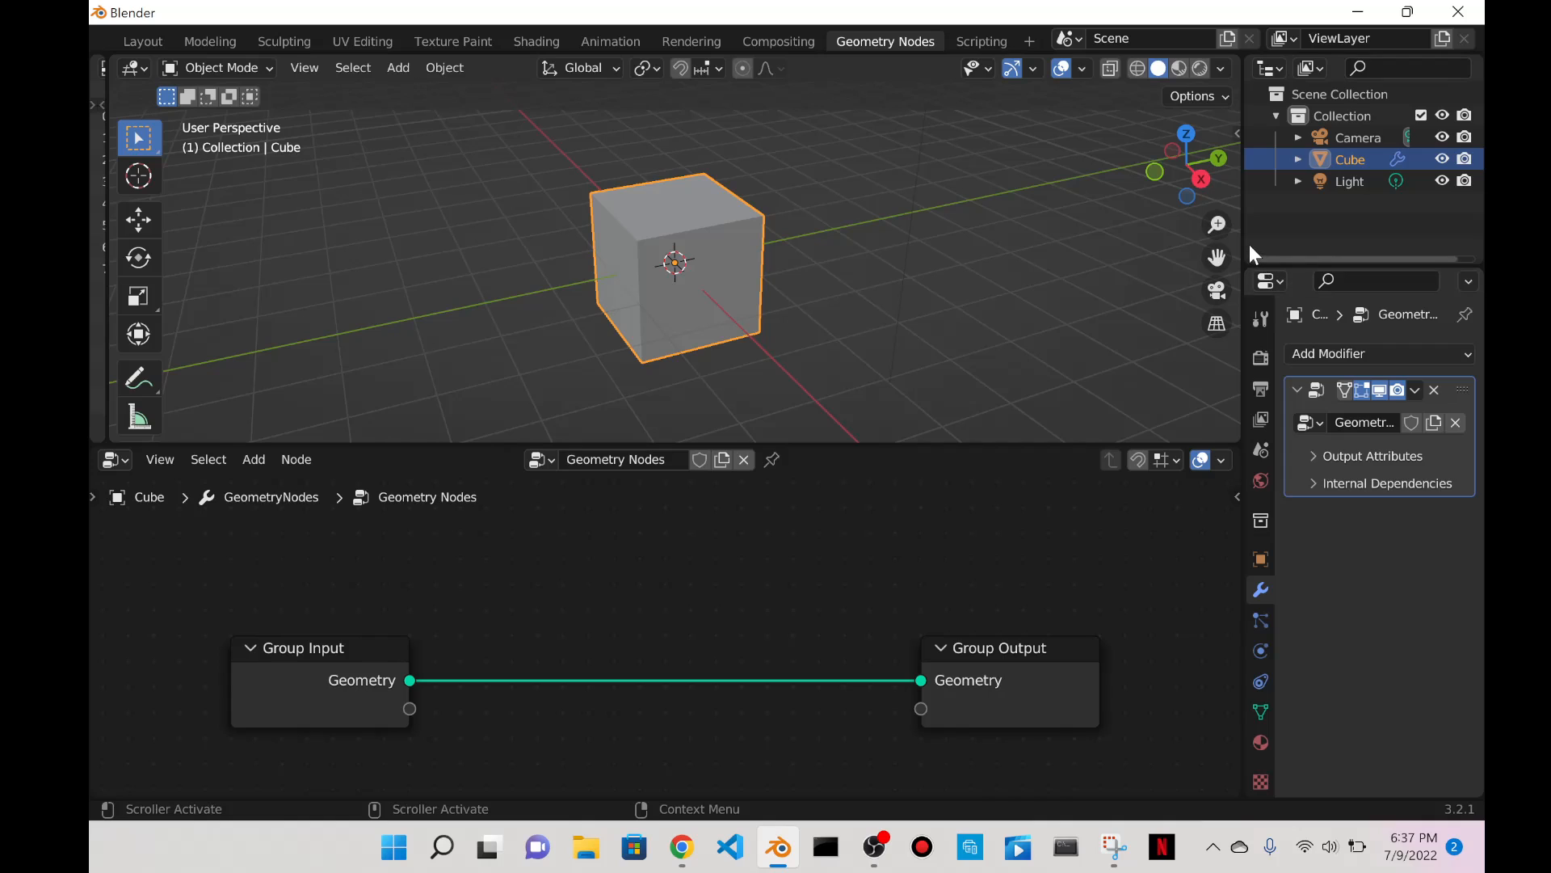
{"action": "left_click_drag", "start_coordinate": [1245, 244], "coordinate": [1073, 250]}
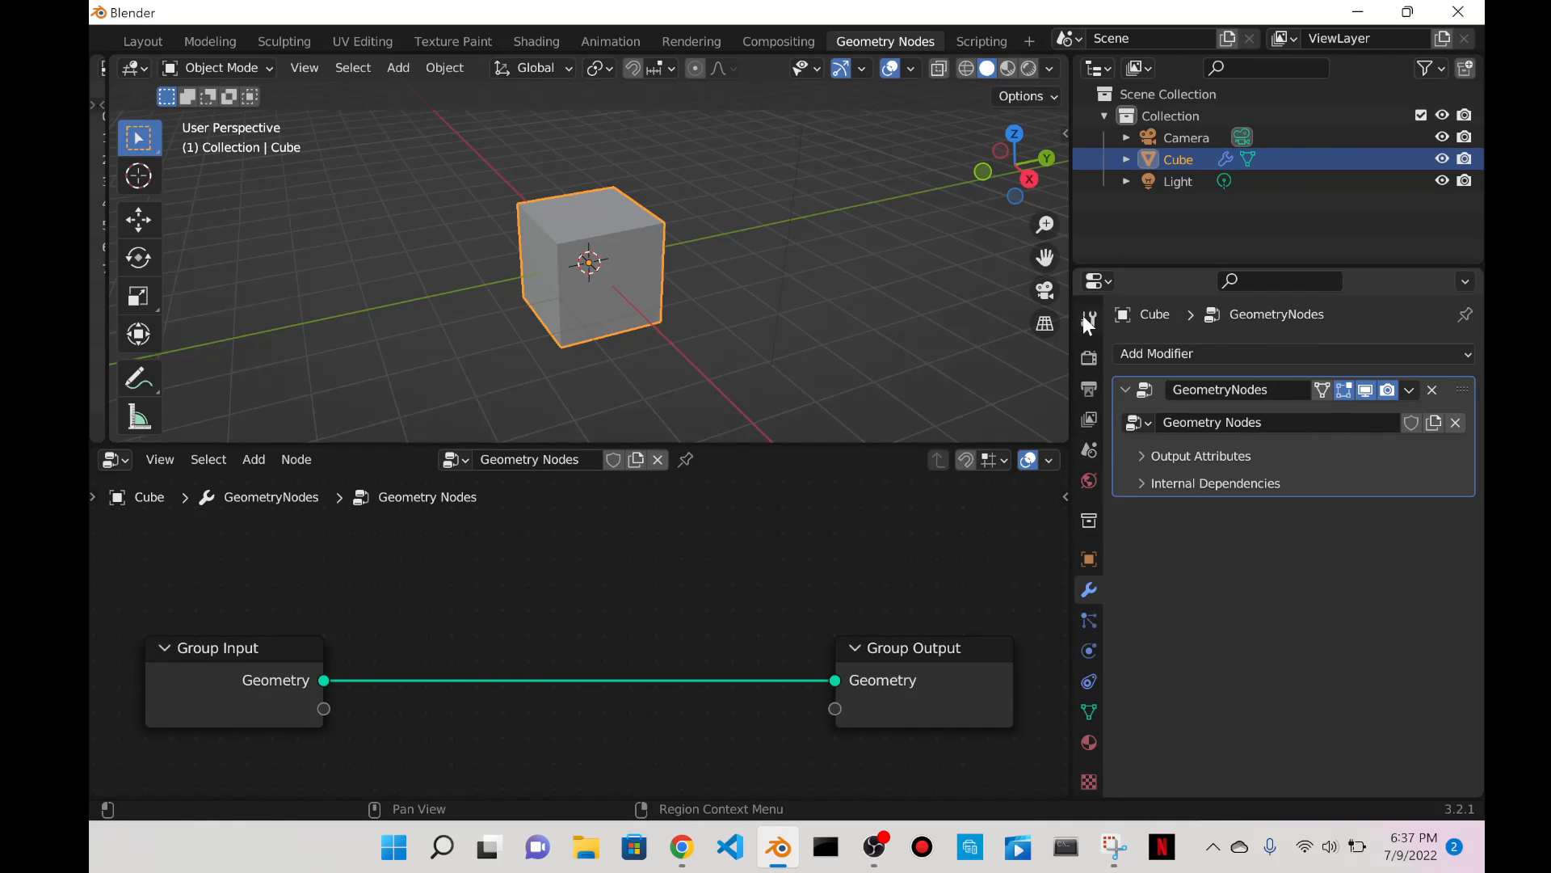
{"action": "left_click", "coordinate": [1262, 422]}
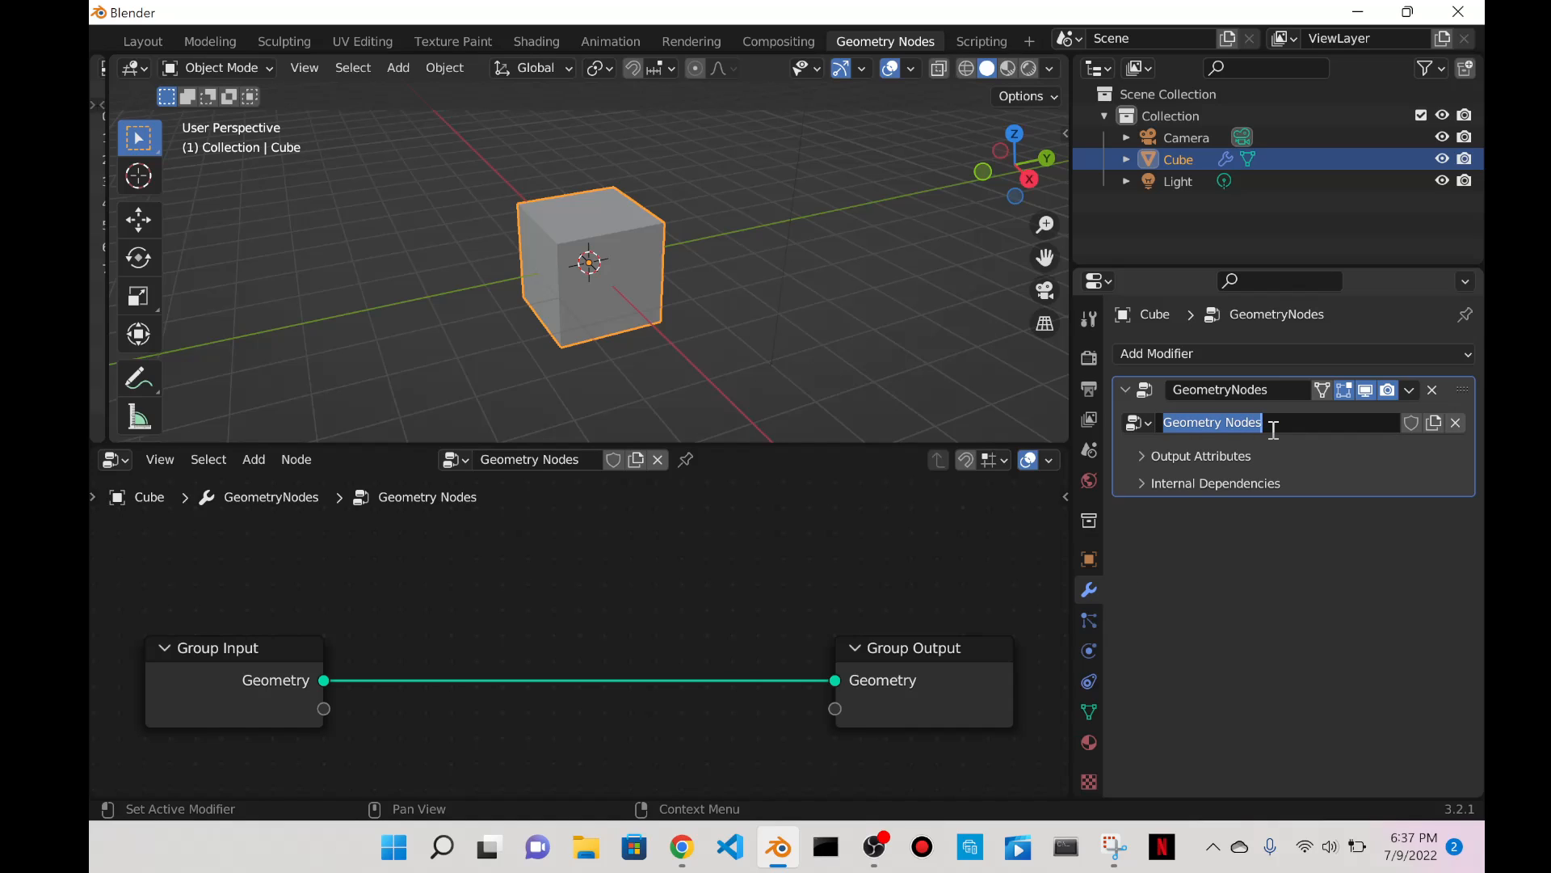
{"action": "type", "text": "T"}
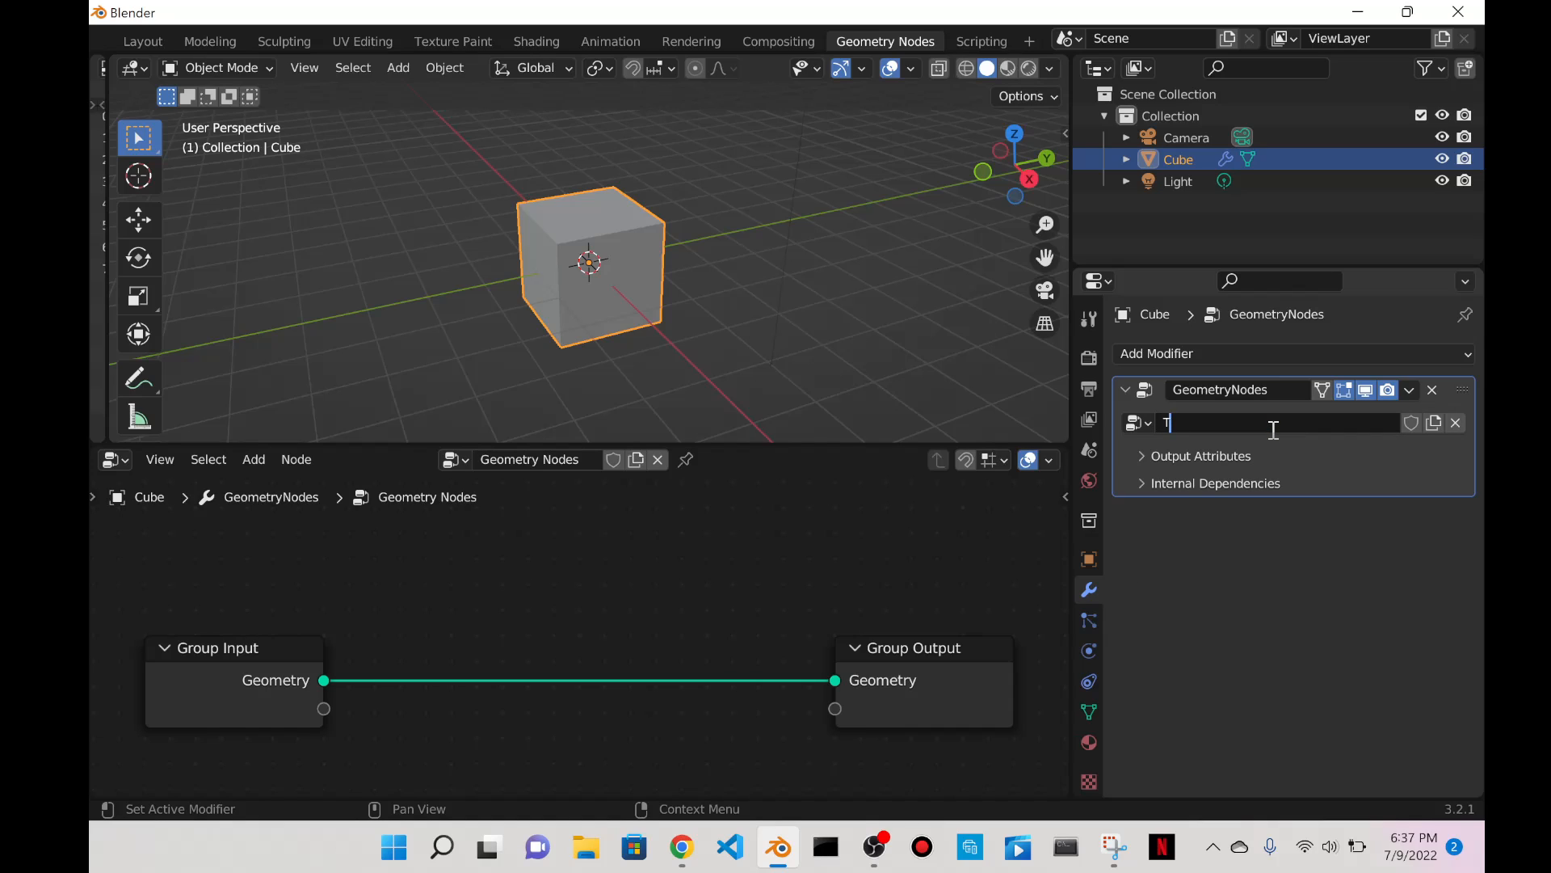
{"action": "type", "text": "ext"}
{"action": "key", "text": "Return"}
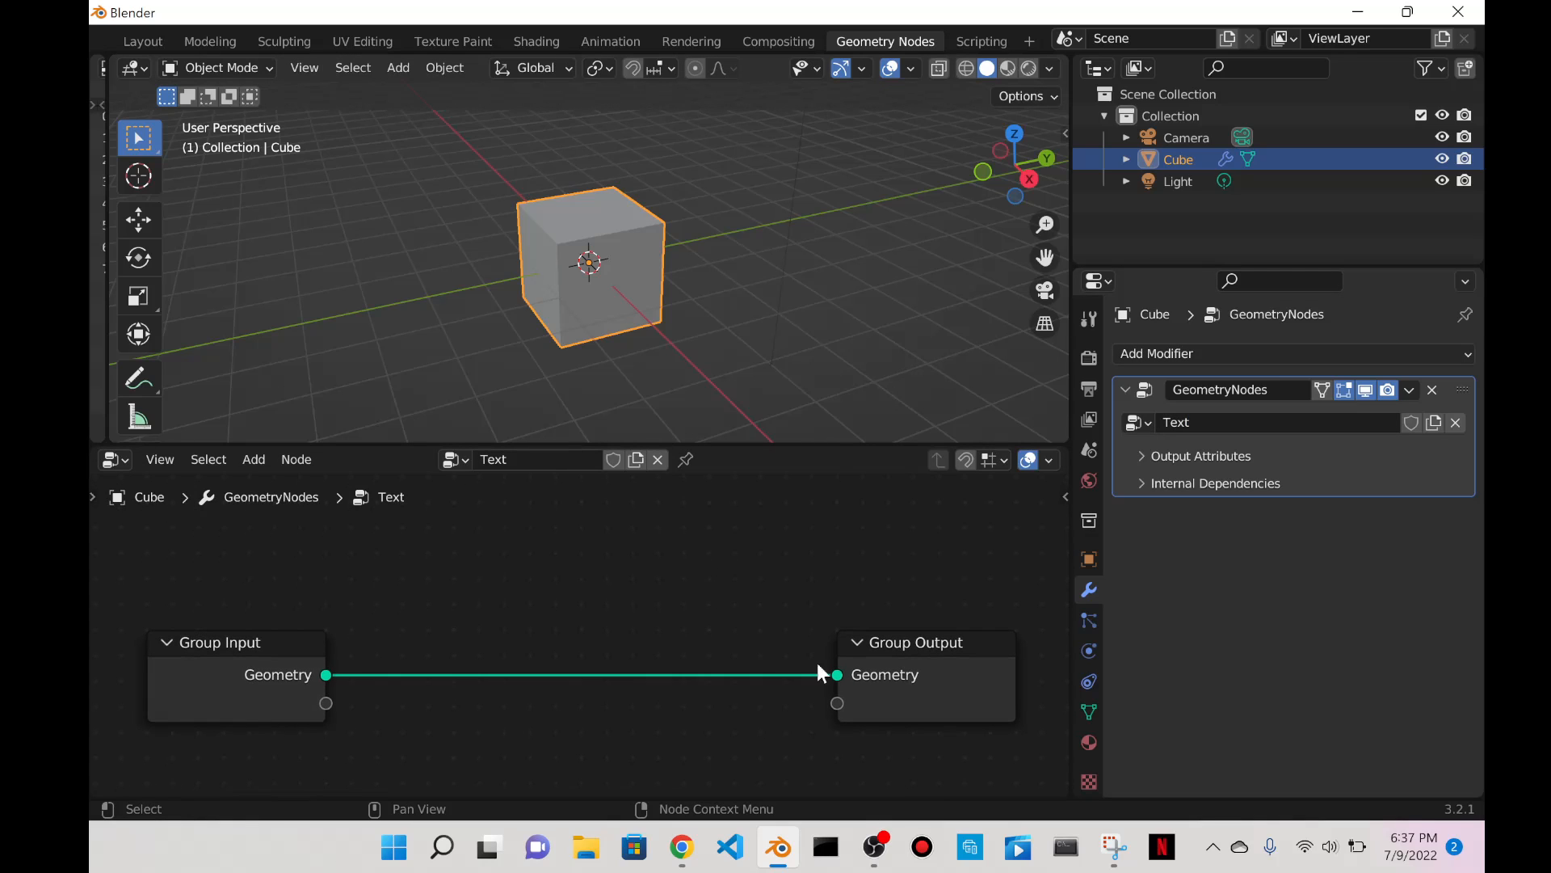
Disconnect Group Input's geometry from Group Output and check the cube's original mesh in Edit Mode.
{"action": "left_click_drag", "start_coordinate": [835, 675], "coordinate": [250, 648]}
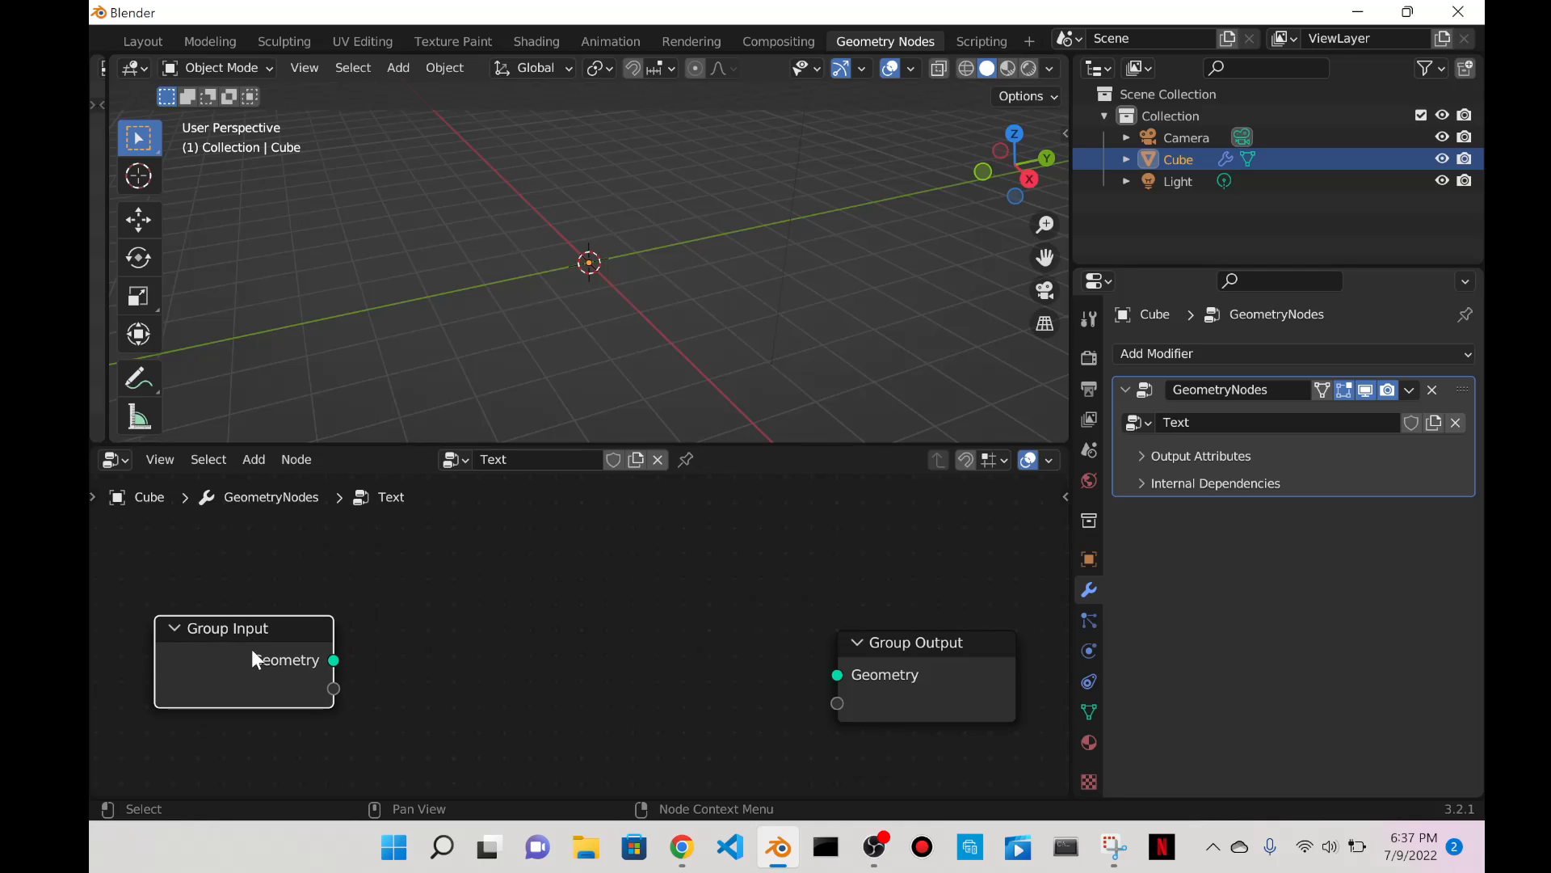
{"action": "left_click", "coordinate": [452, 256]}
{"action": "key", "text": "Tab"}
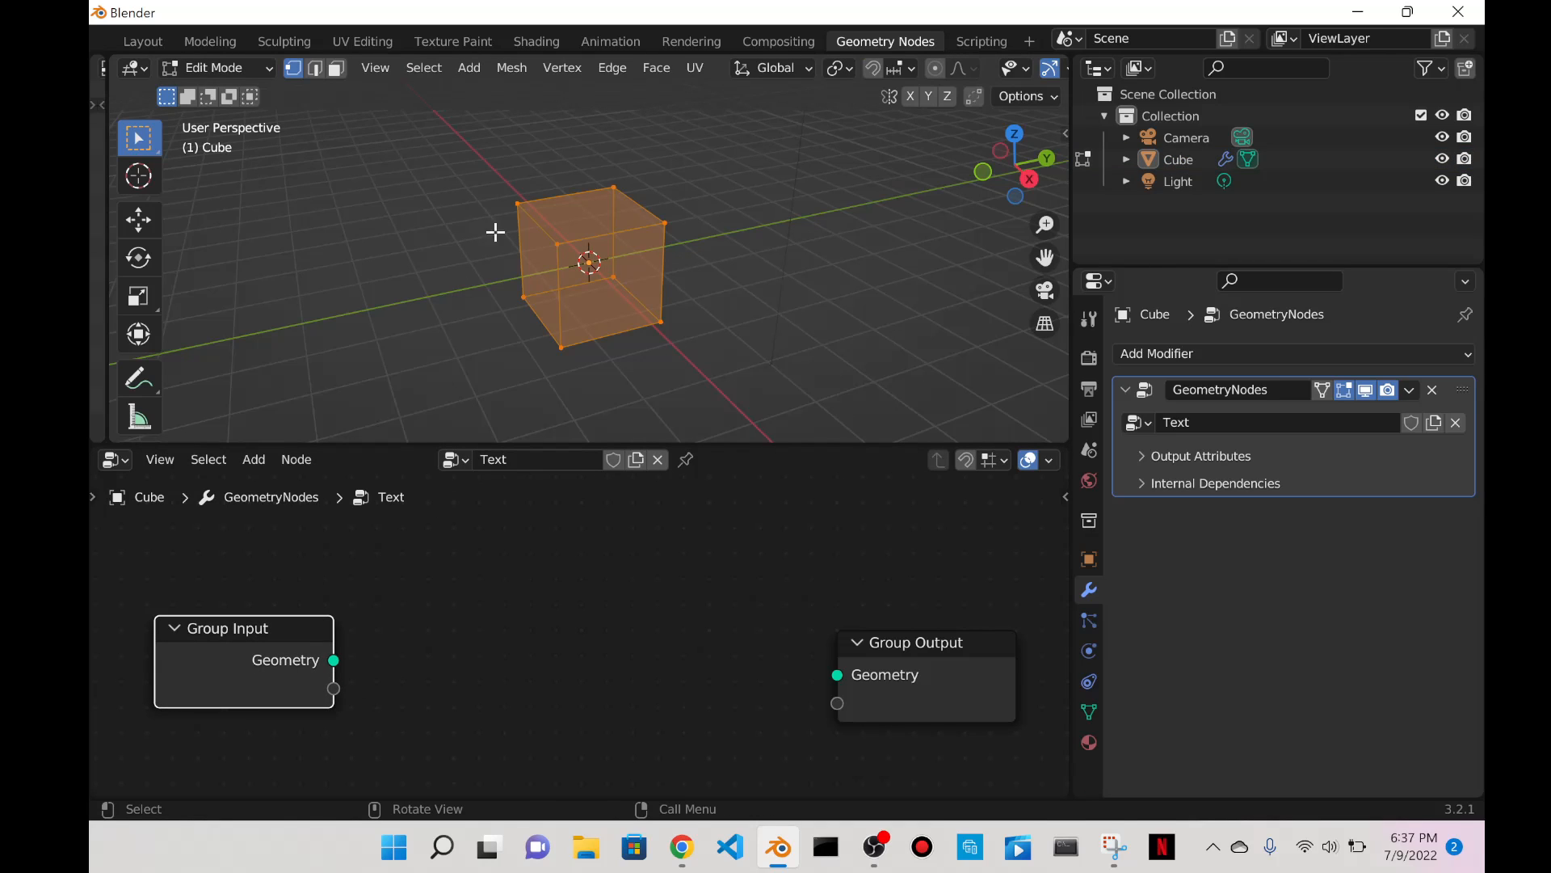
{"action": "left_click_drag", "start_coordinate": [552, 169], "coordinate": [731, 352]}
{"action": "key", "text": "a"}
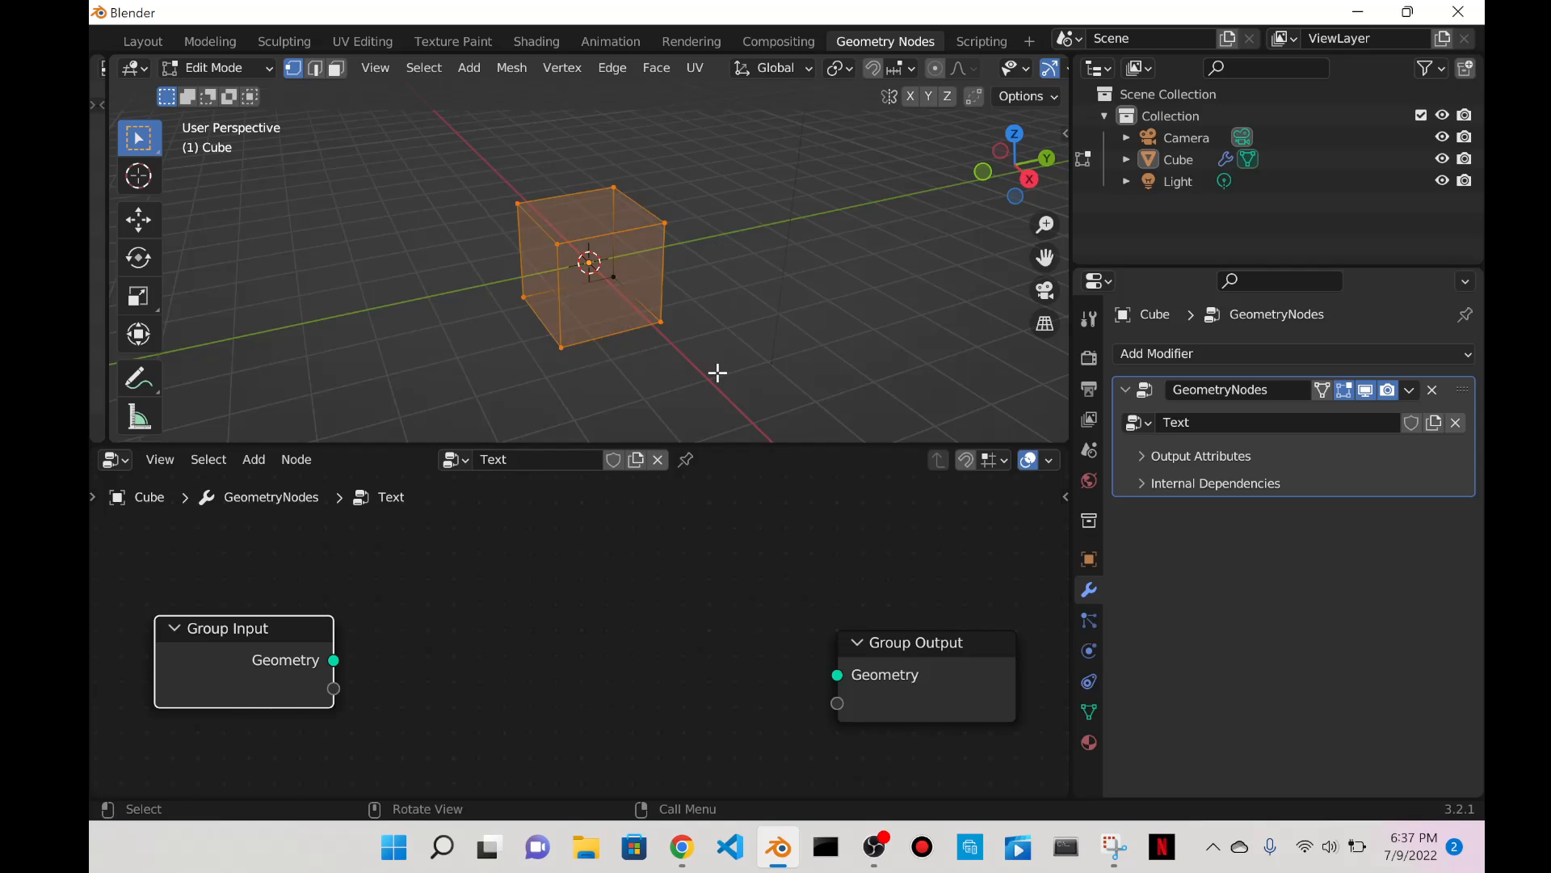
{"action": "key", "text": "Tab"}
Reposition the Group Input and Group Output nodes slightly higher, leaving an open gap between them.
{"action": "left_click_drag", "start_coordinate": [319, 644], "coordinate": [334, 617]}
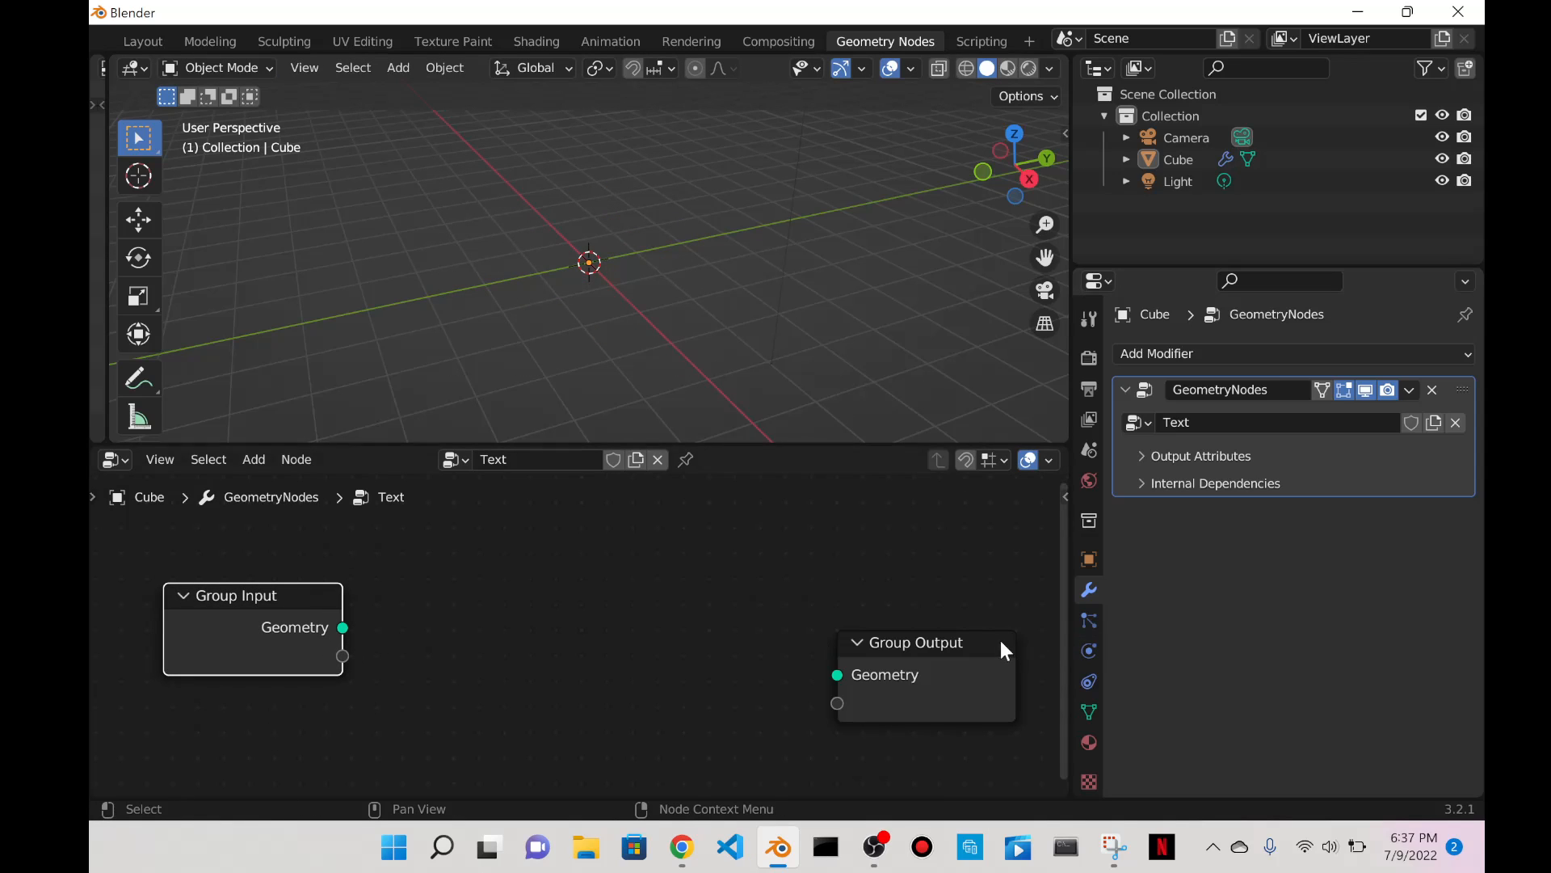
{"action": "mouse_move", "coordinate": [1000, 640]}
{"action": "left_mouse_down"}
{"action": "mouse_move", "coordinate": [1043, 590]}
{"action": "mouse_move", "coordinate": [999, 565]}
{"action": "mouse_move", "coordinate": [973, 629]}
{"action": "left_mouse_up"}
{"action": "left_click", "coordinate": [603, 618]}
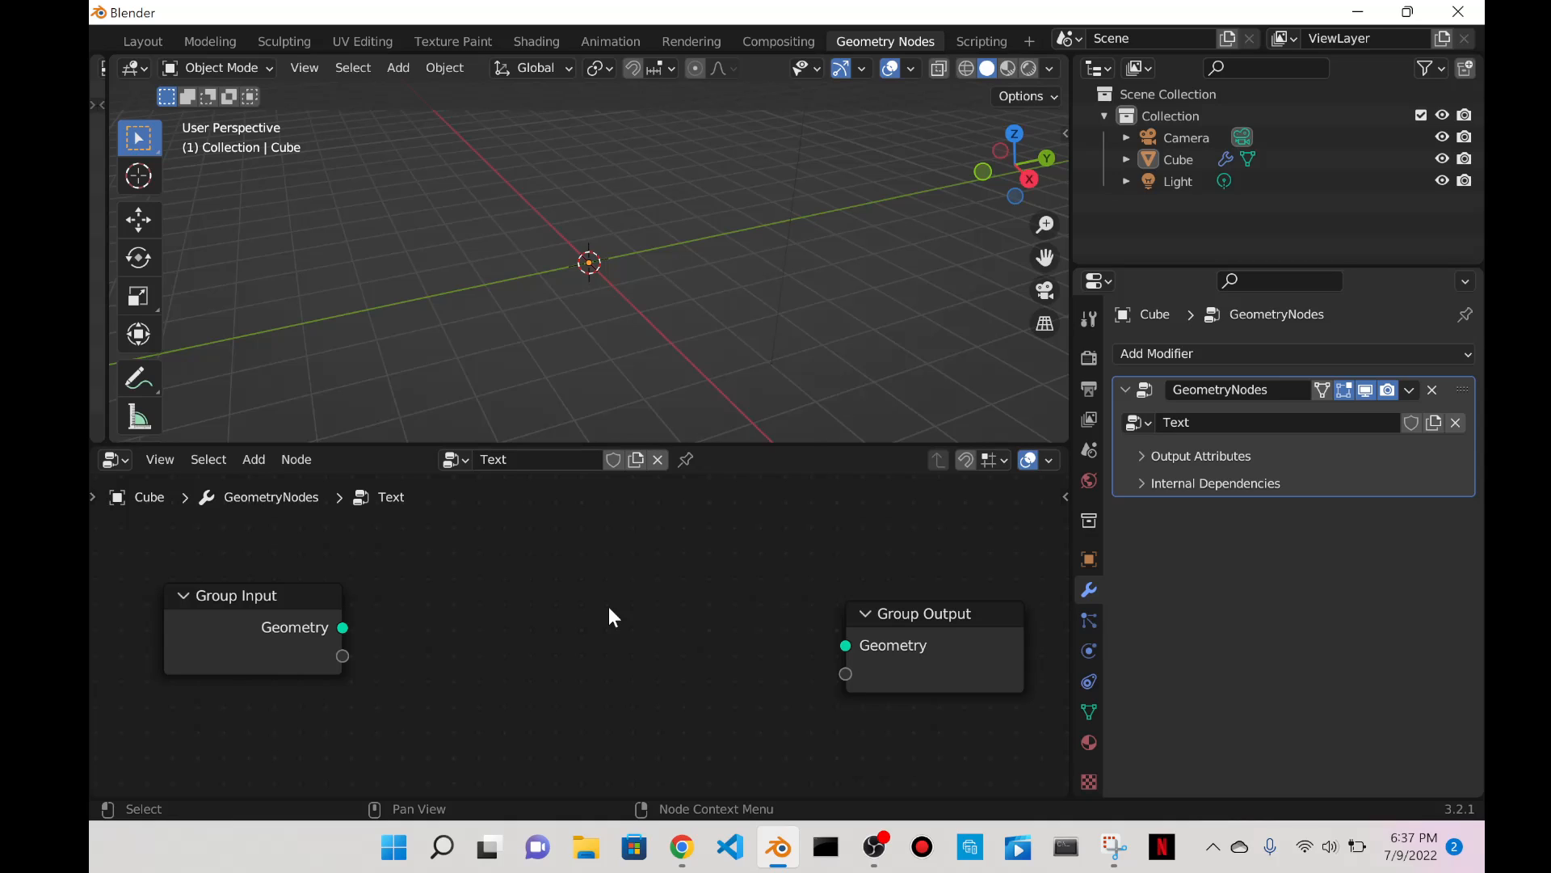
Add a String to Curves node between the Group Input and Group Output nodes.
{"action": "key", "text": "shift+a"}
{"action": "left_click", "coordinate": [546, 378]}
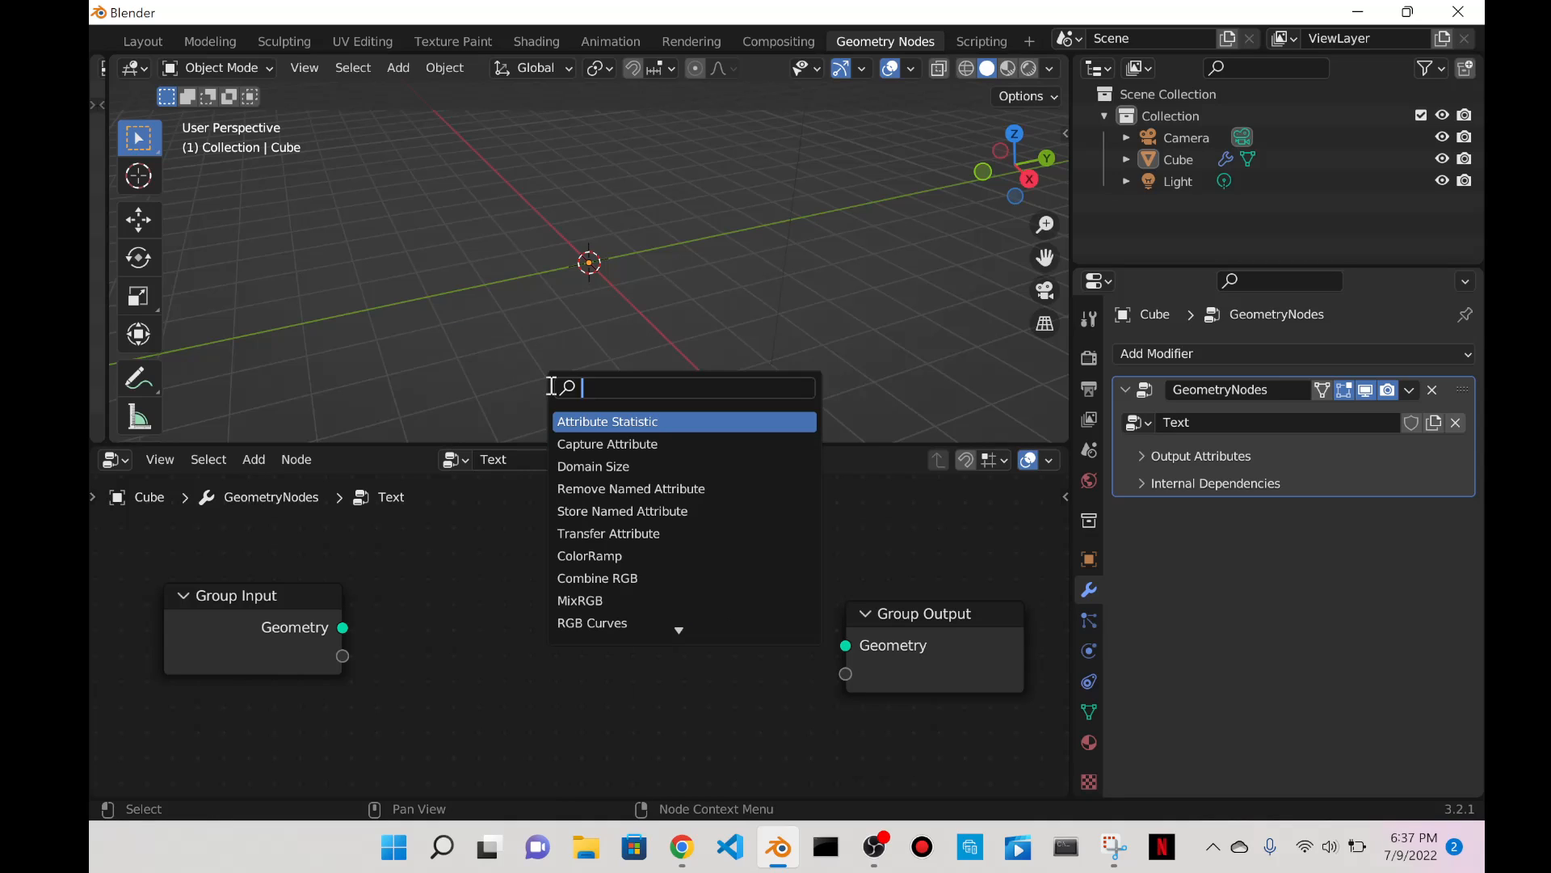
{"action": "type", "text": "string t"}
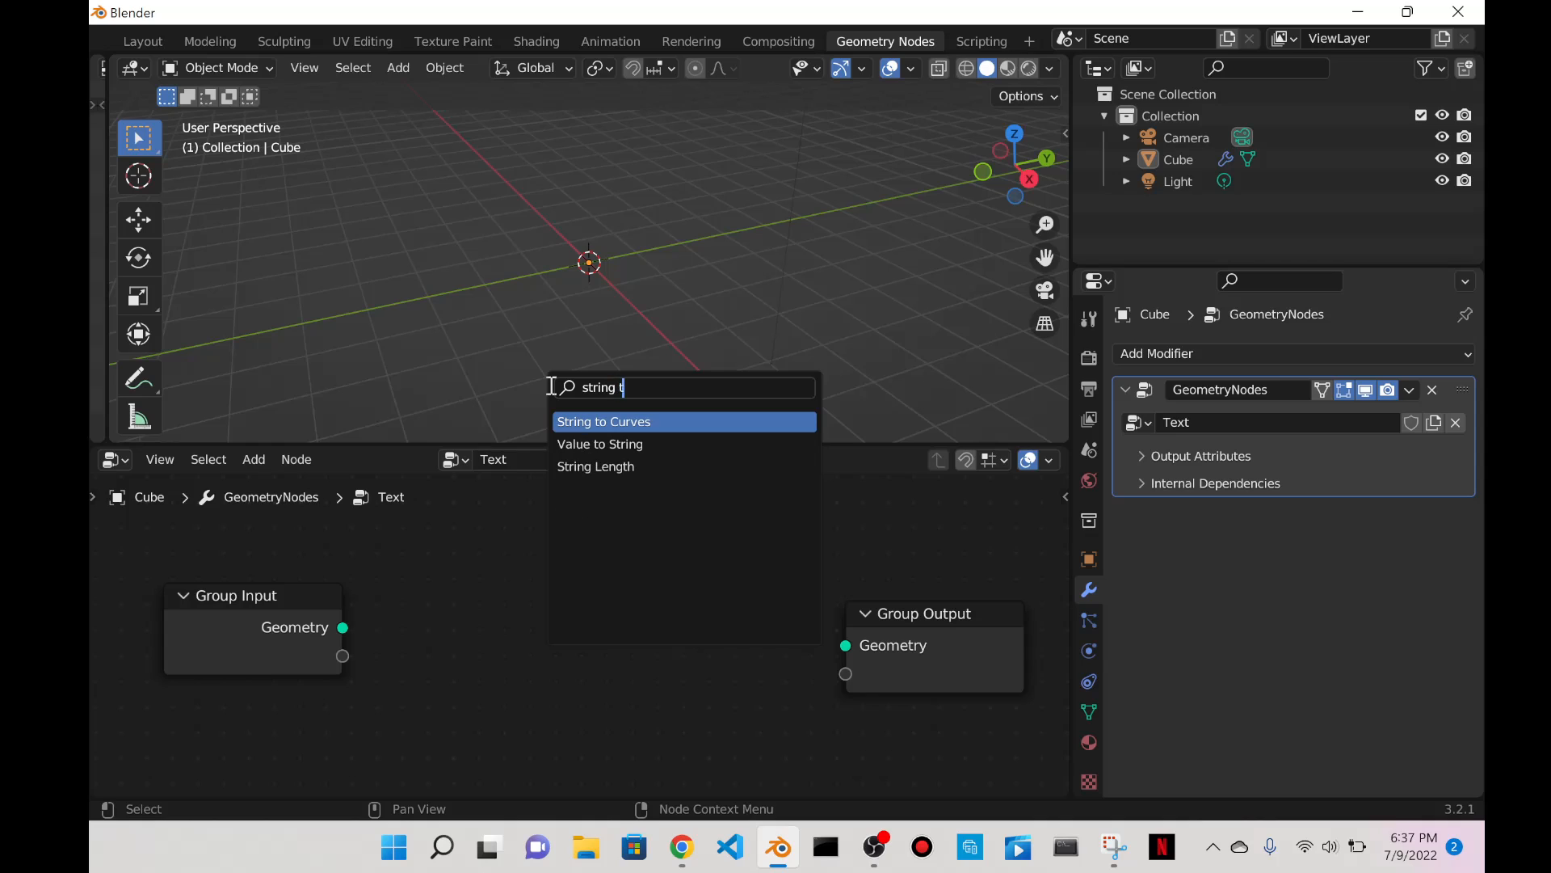
{"action": "type", "text": "o"}
{"action": "key", "text": "Return"}
{"action": "left_click", "coordinate": [475, 544]}
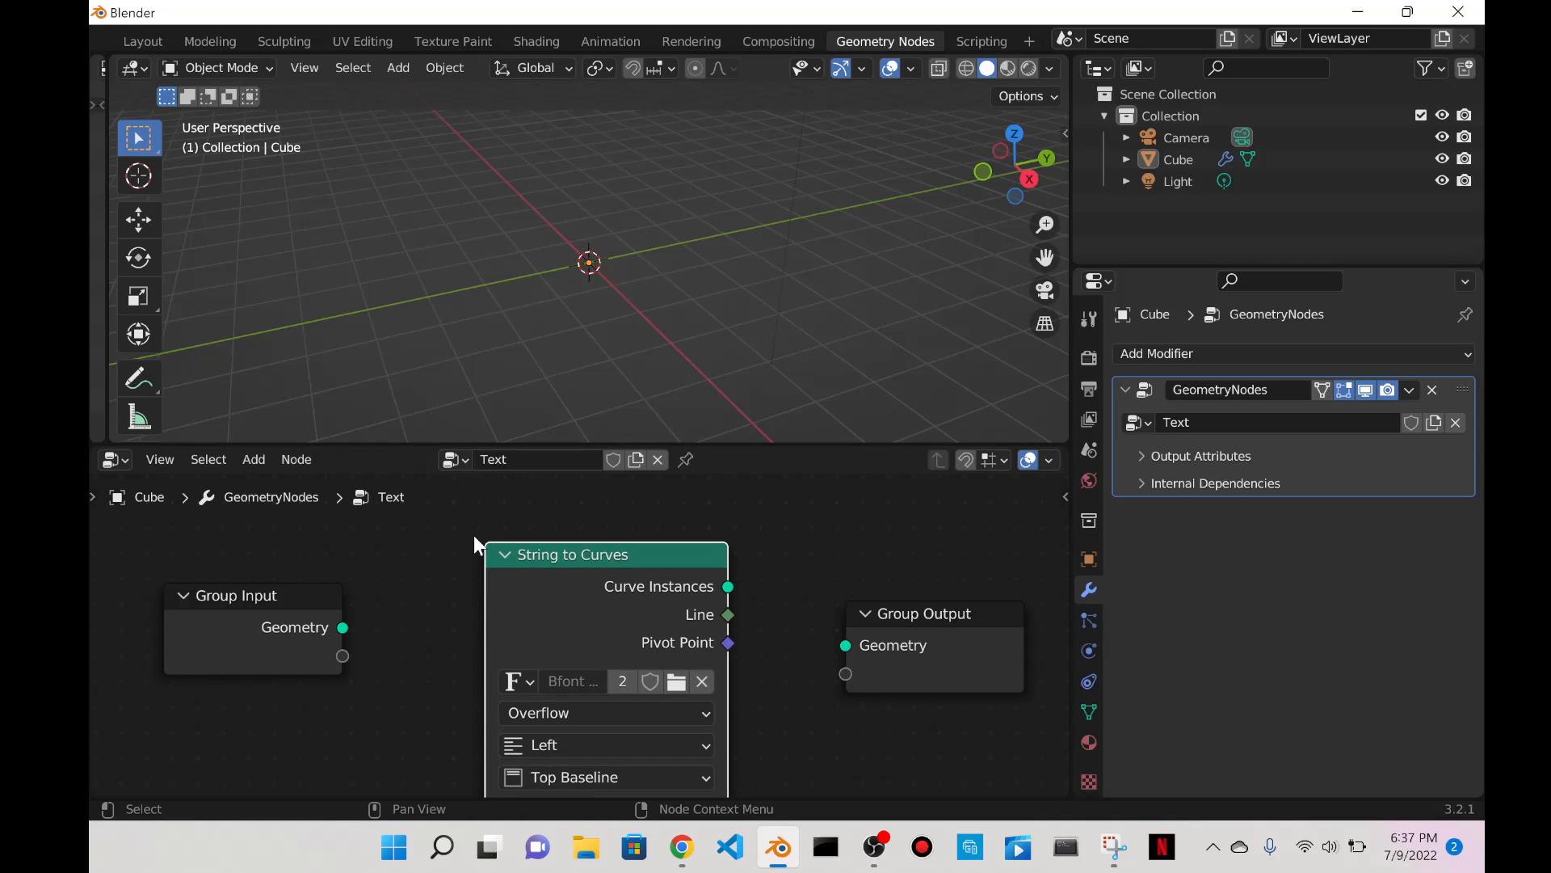
Spread the nodes out by moving Group Output farther away and String to Curves slightly higher.
{"action": "scroll", "coordinate": [585, 521], "scroll_direction": "down", "scroll_amount": 2}
{"action": "middle_click_drag", "start_coordinate": [716, 558], "coordinate": [544, 520]}
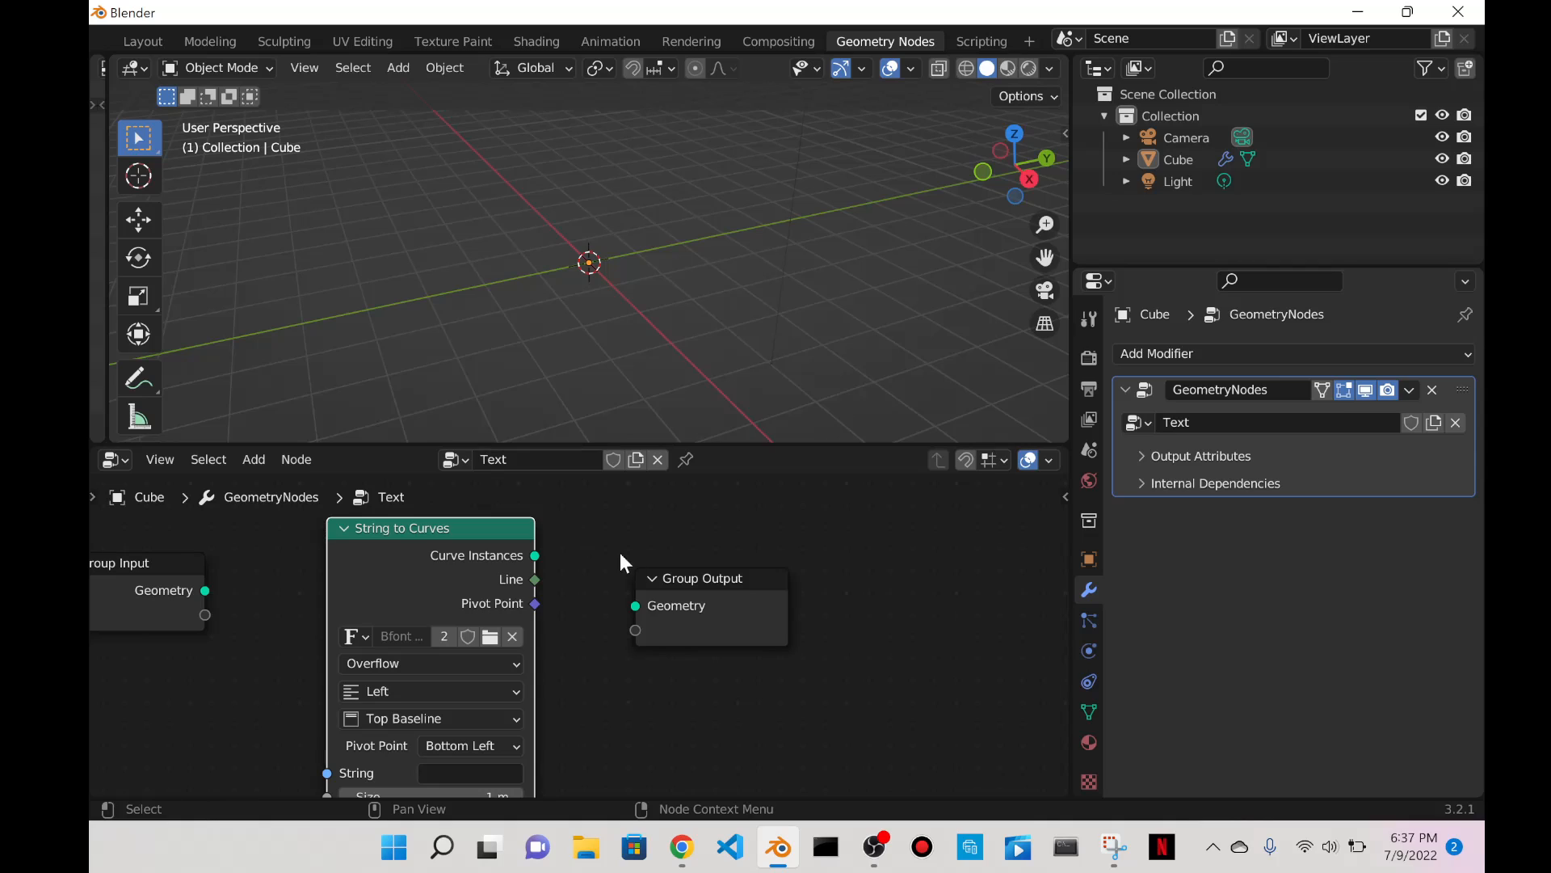
{"action": "left_click_drag", "start_coordinate": [657, 575], "coordinate": [824, 556]}
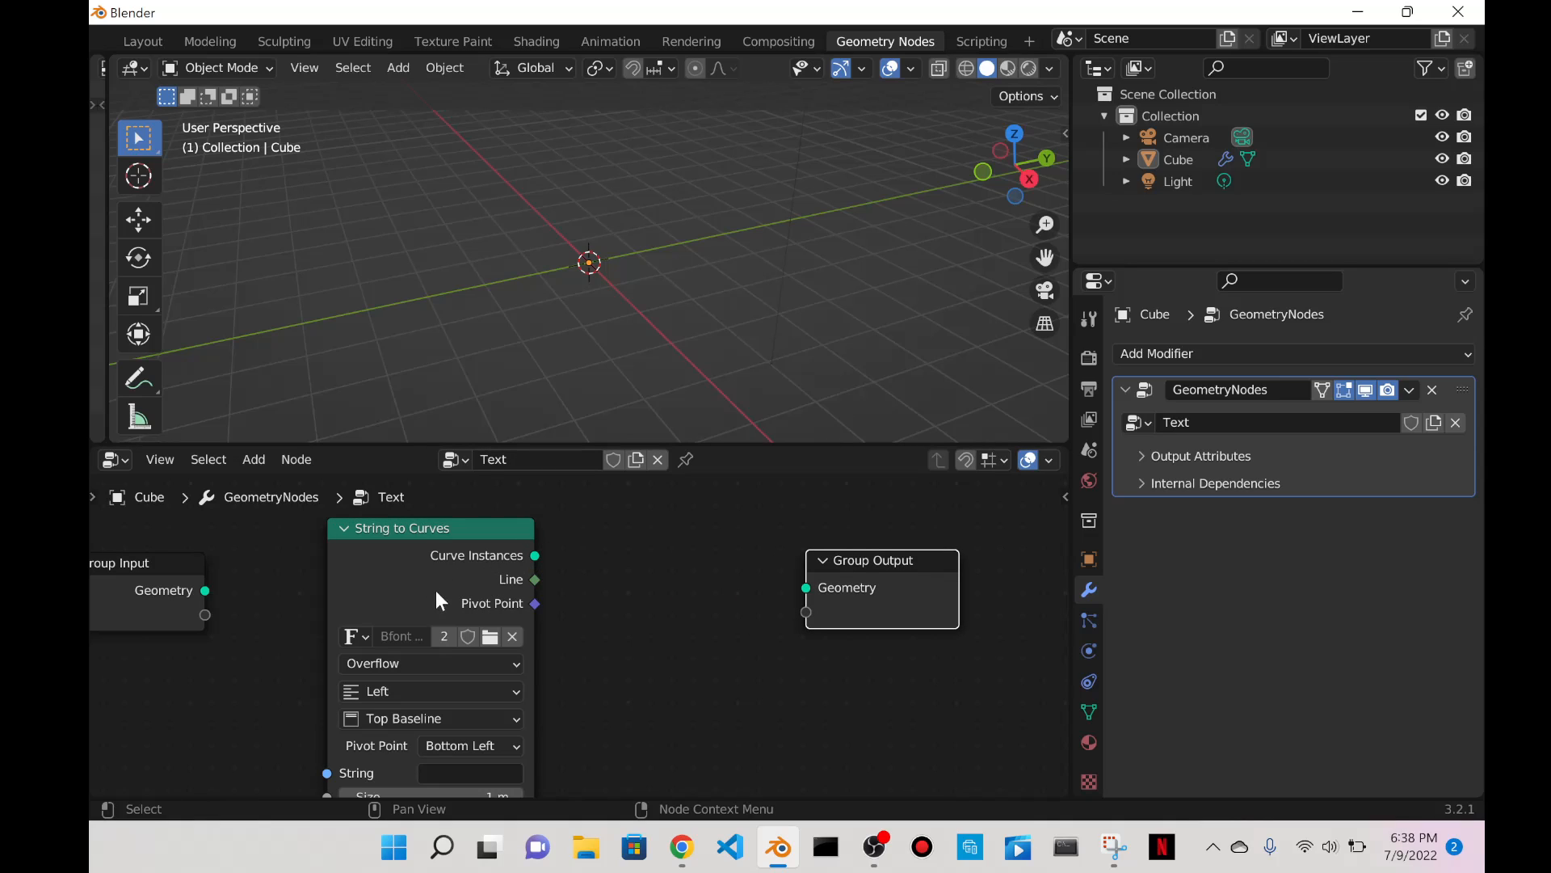
{"action": "left_click_drag", "start_coordinate": [416, 561], "coordinate": [446, 533]}
Set the String to Curves text to "DAY 152", checking the day number in the browser's Blender Library page.
{"action": "left_click", "coordinate": [476, 743]}
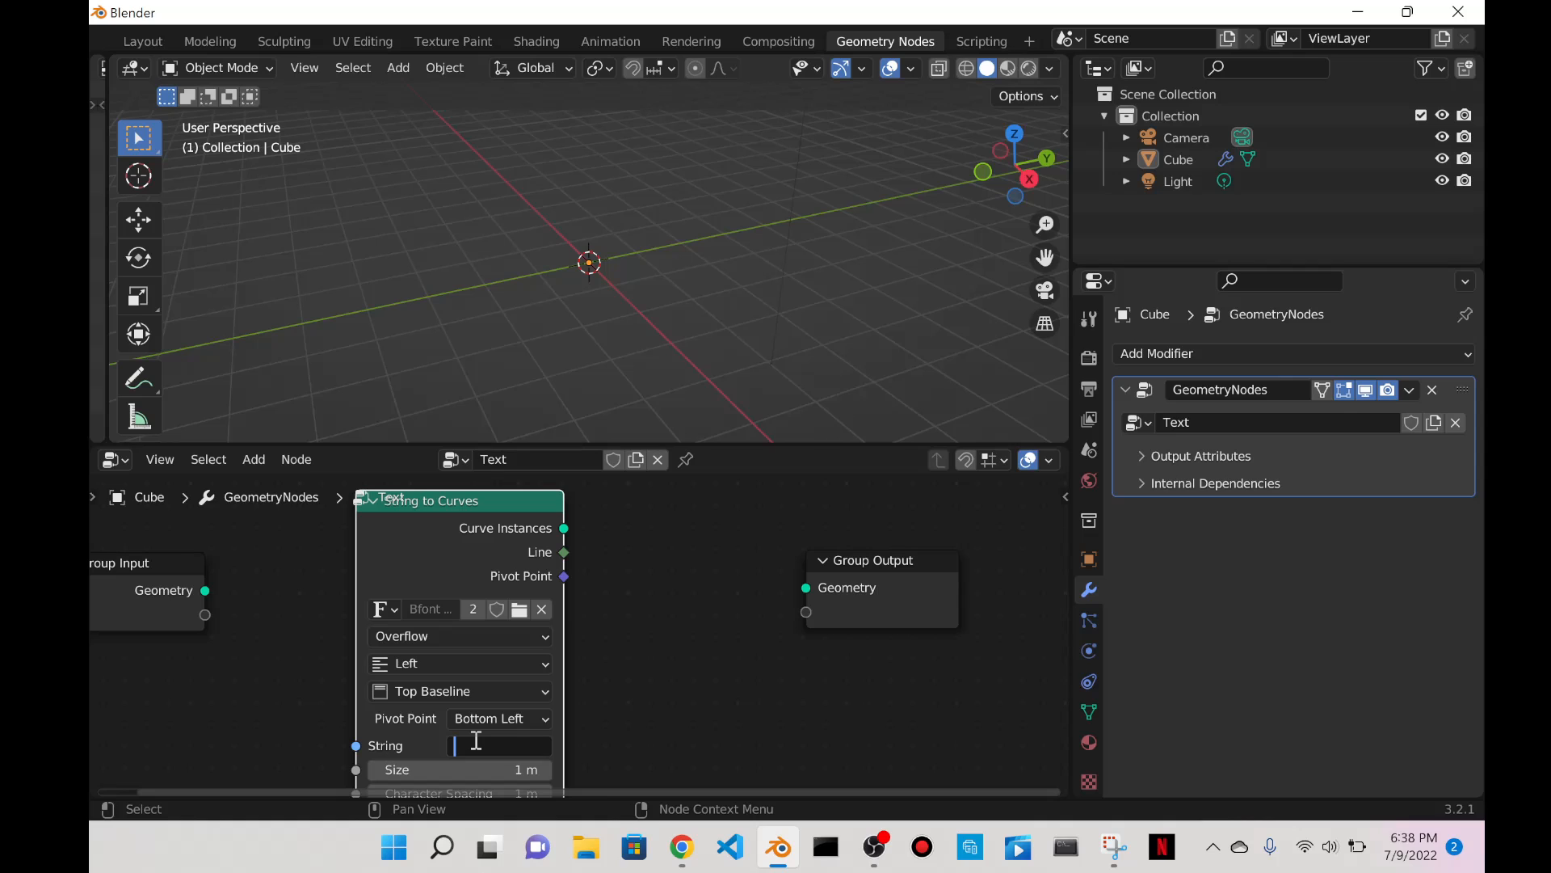
{"action": "type", "text": "DAY152"}
{"action": "left_click", "coordinate": [682, 847]}
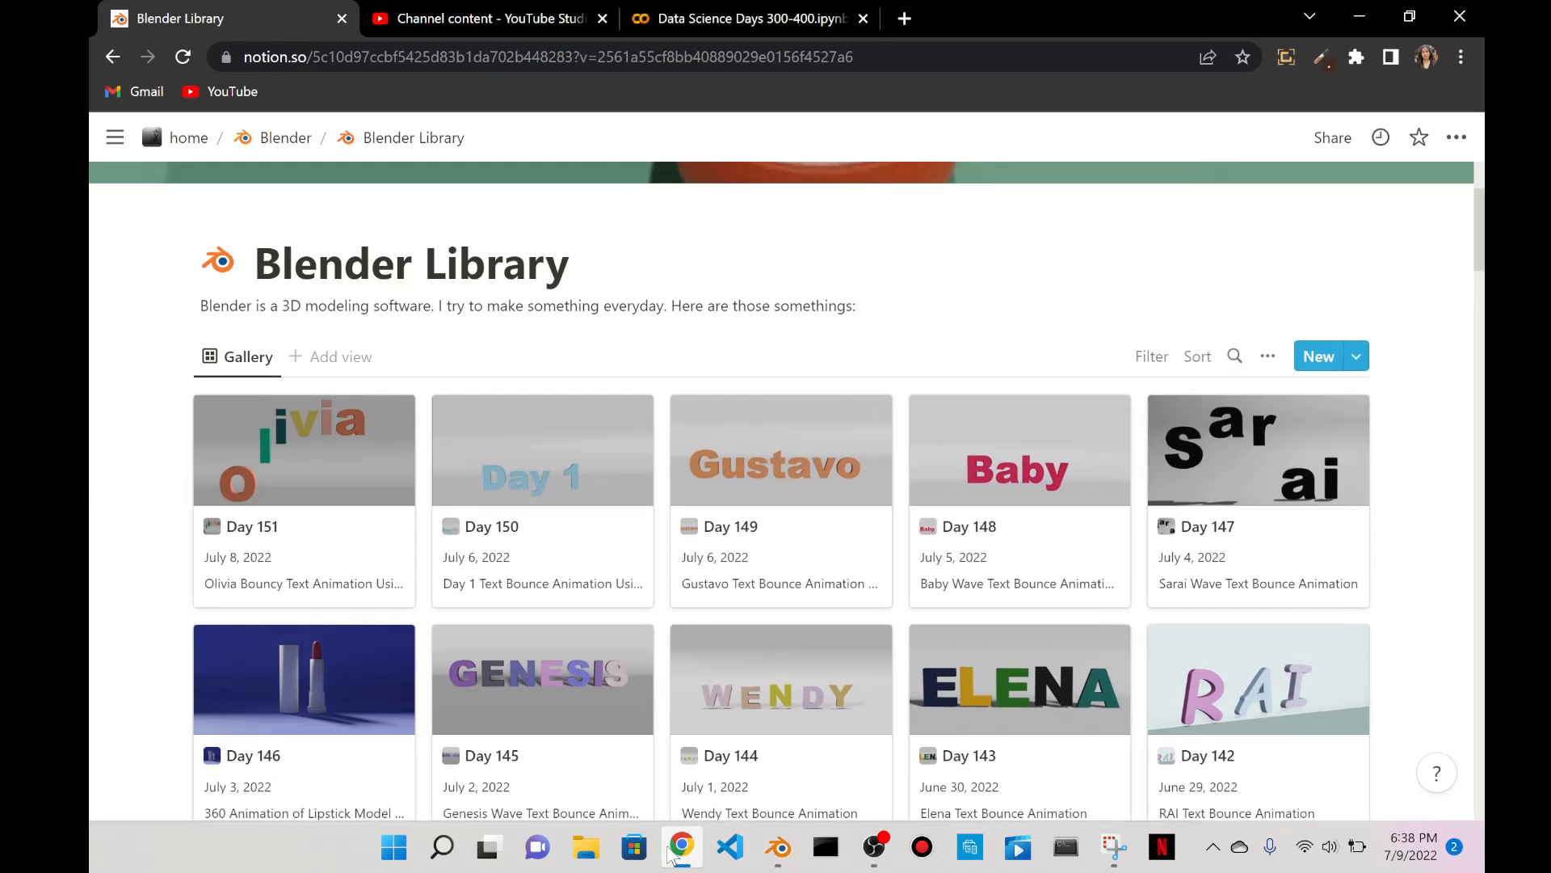
{"action": "left_click", "coordinate": [682, 846]}
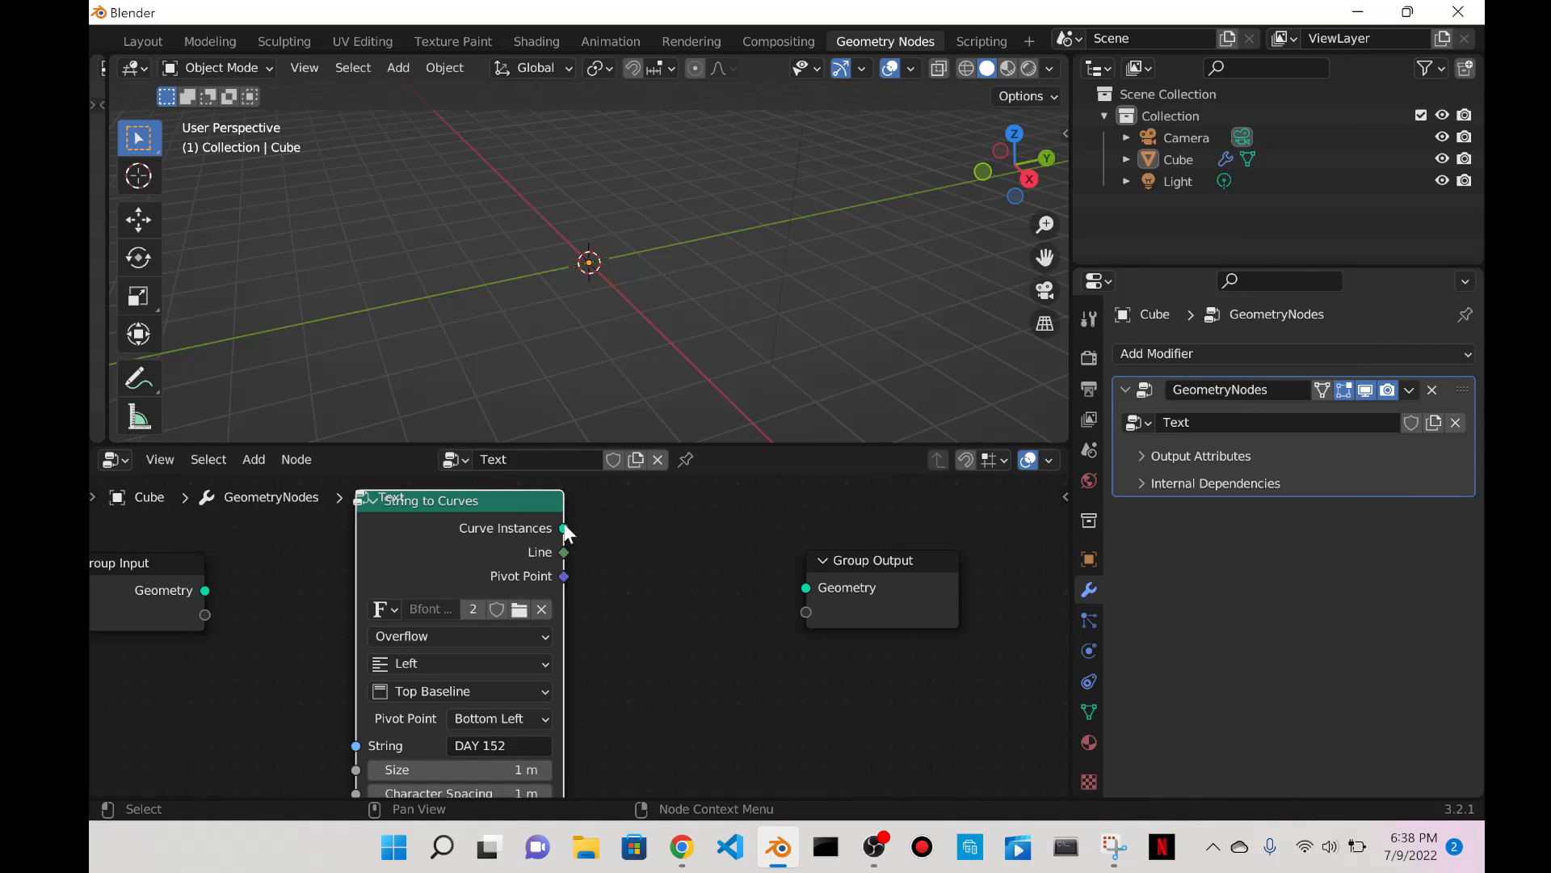
Connect the Curve Instances output of String to Curves to Group Output's Geometry input.
{"action": "left_click_drag", "start_coordinate": [938, 596], "coordinate": [958, 596]}
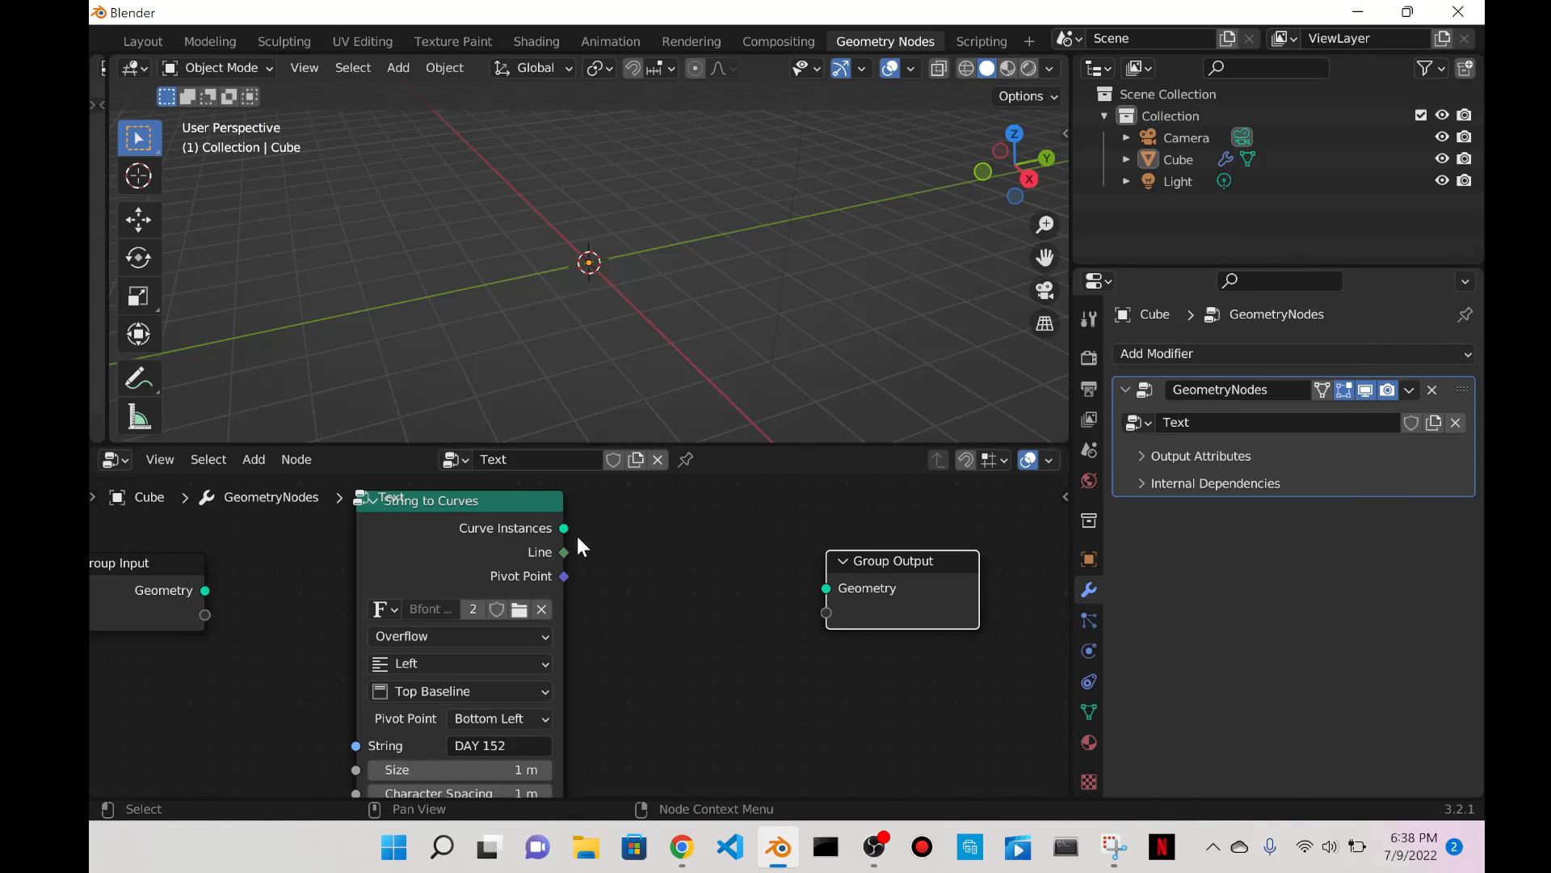
{"action": "left_click_drag", "start_coordinate": [564, 528], "coordinate": [827, 589]}
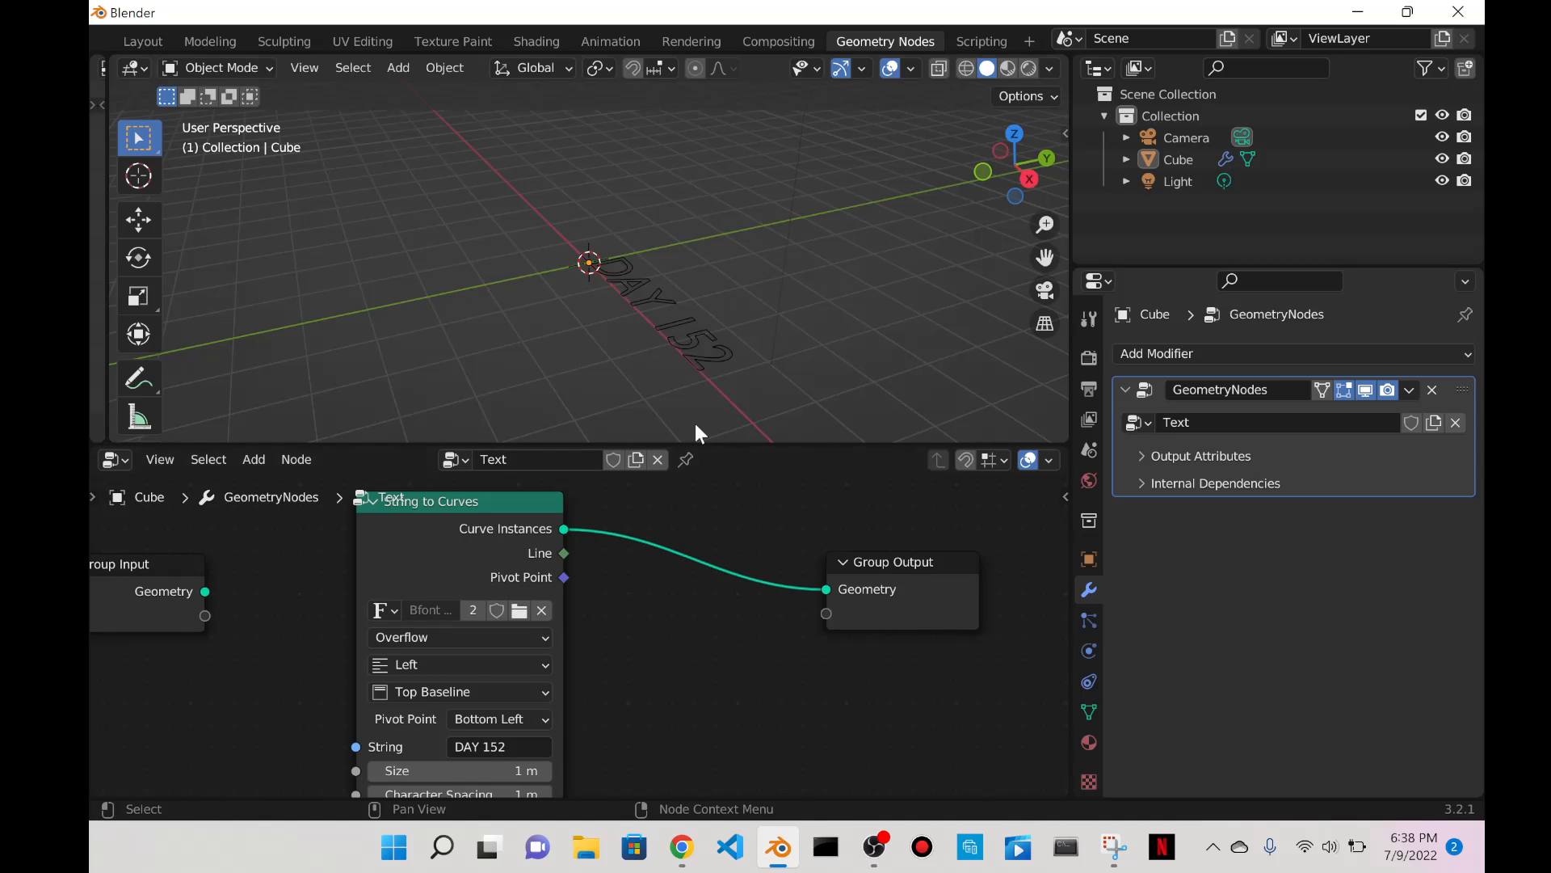
{"action": "middle_click_drag", "start_coordinate": [695, 423], "coordinate": [800, 244]}
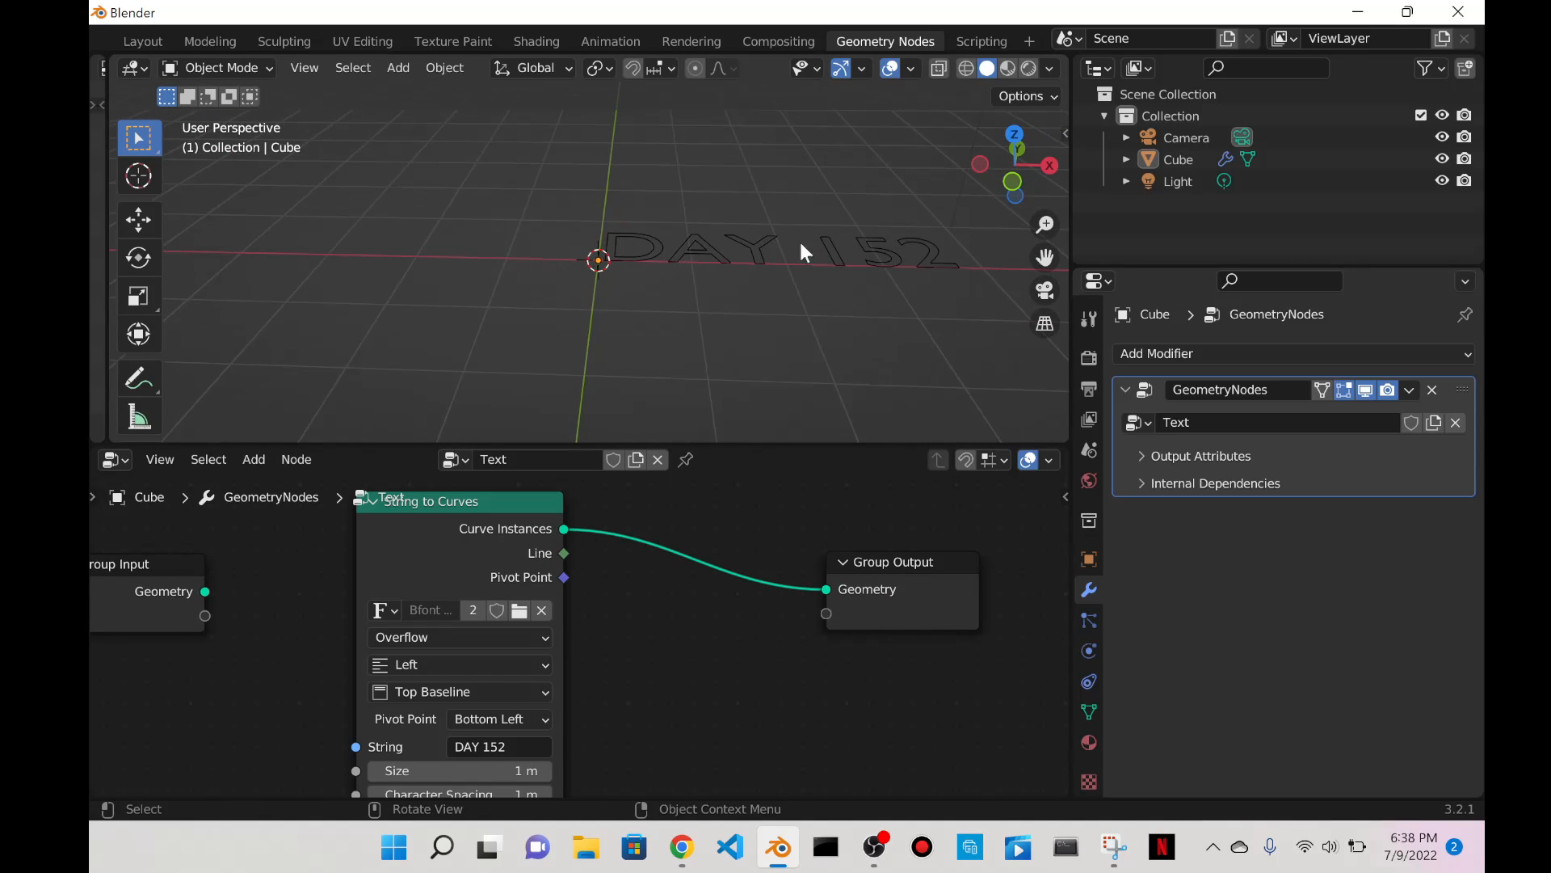
Stand the text upright by setting the object's X rotation to 90°.
{"action": "left_click", "coordinate": [1089, 559]}
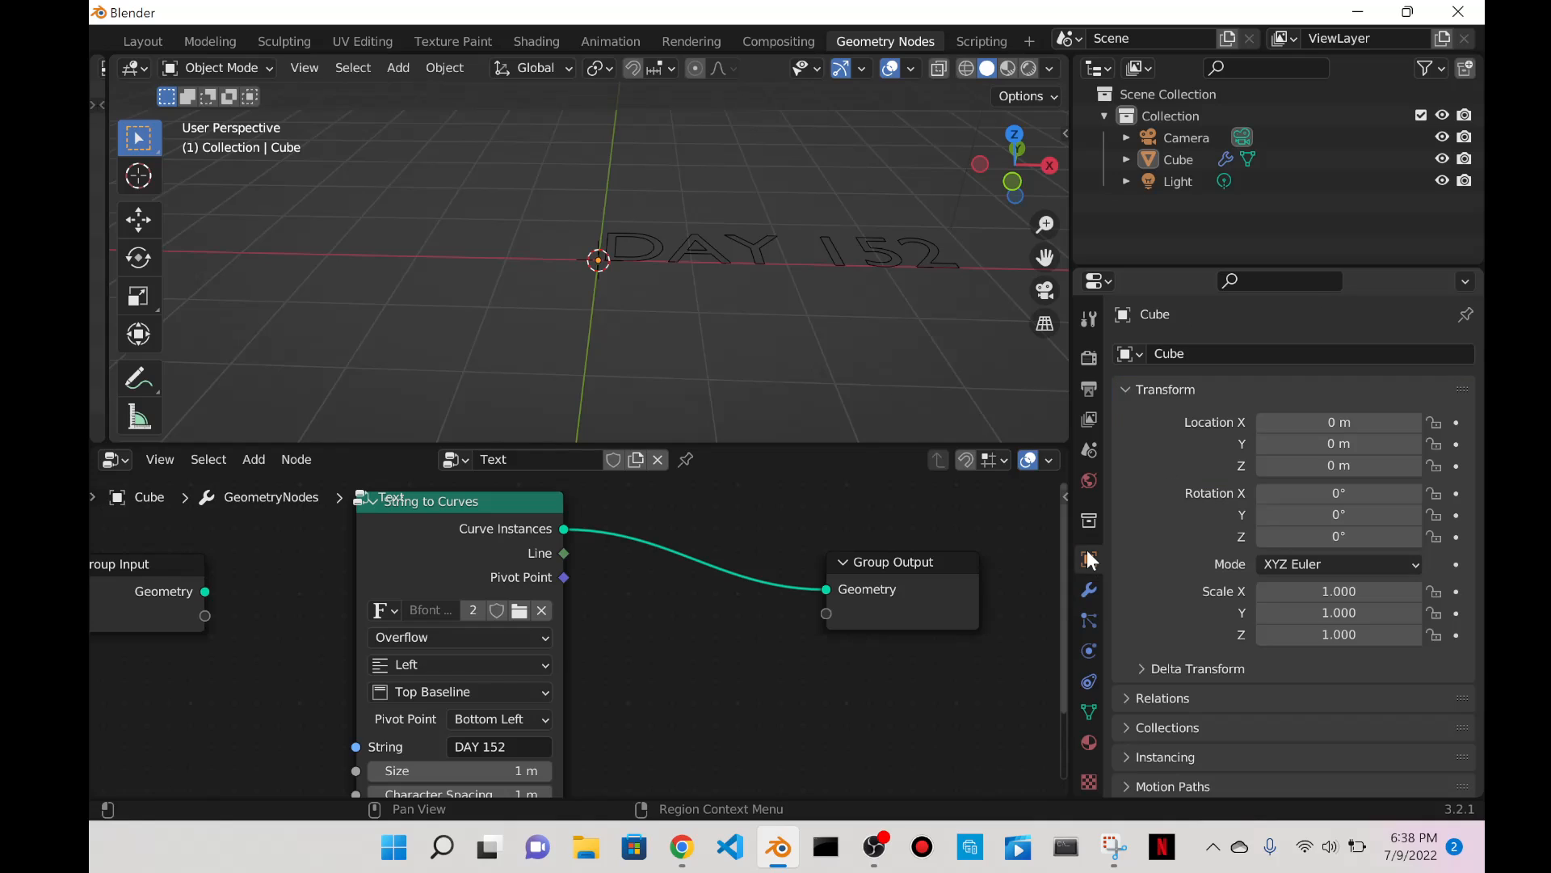
{"action": "left_click", "coordinate": [1343, 493]}
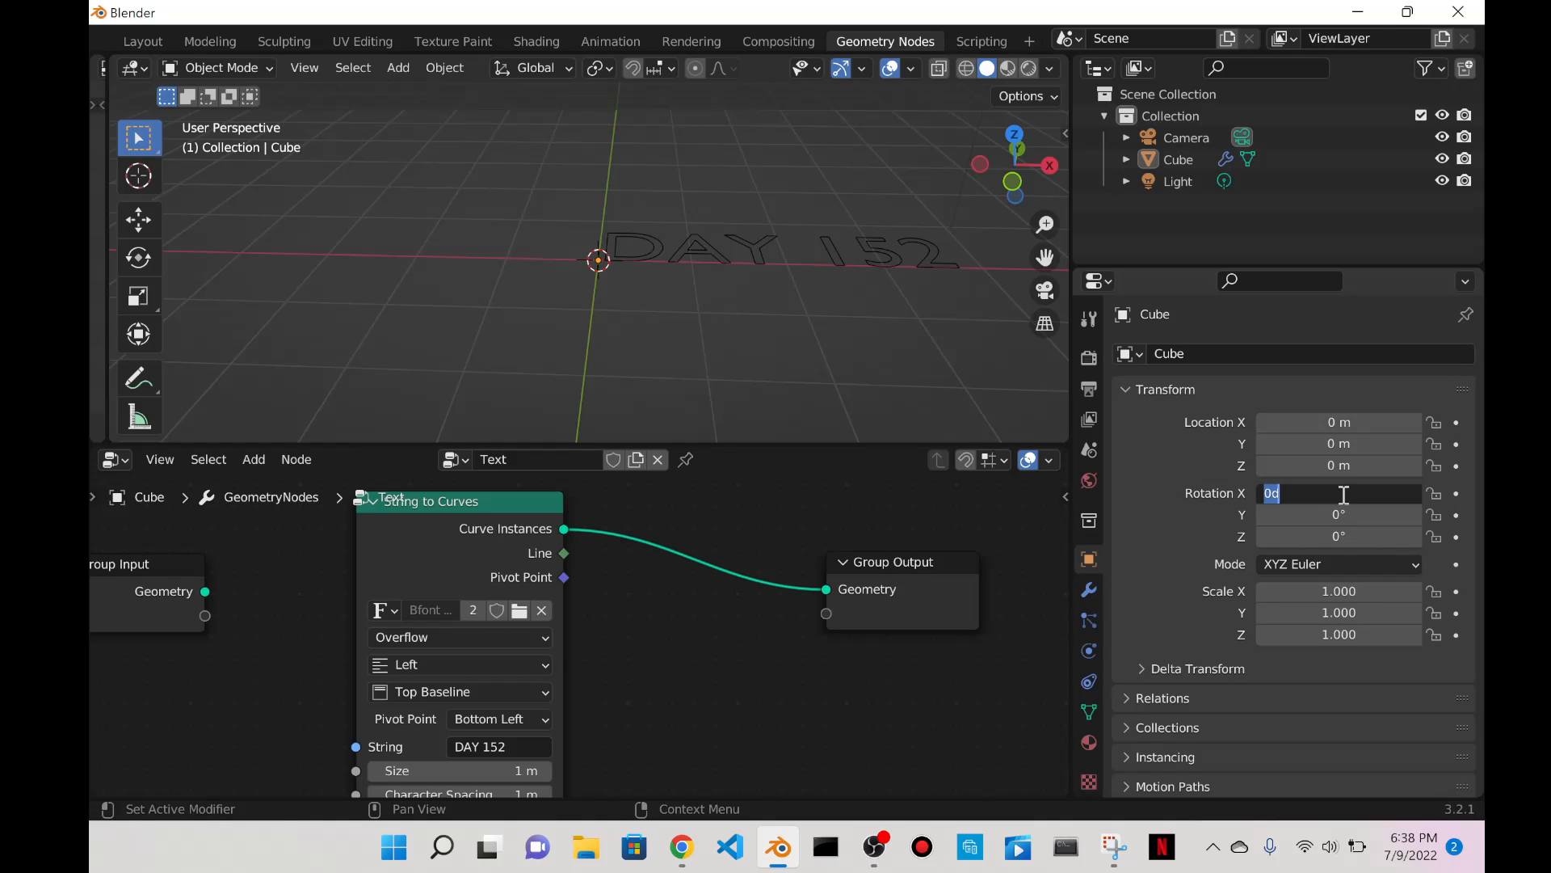
{"action": "type", "text": "90"}
{"action": "key", "text": "Return"}
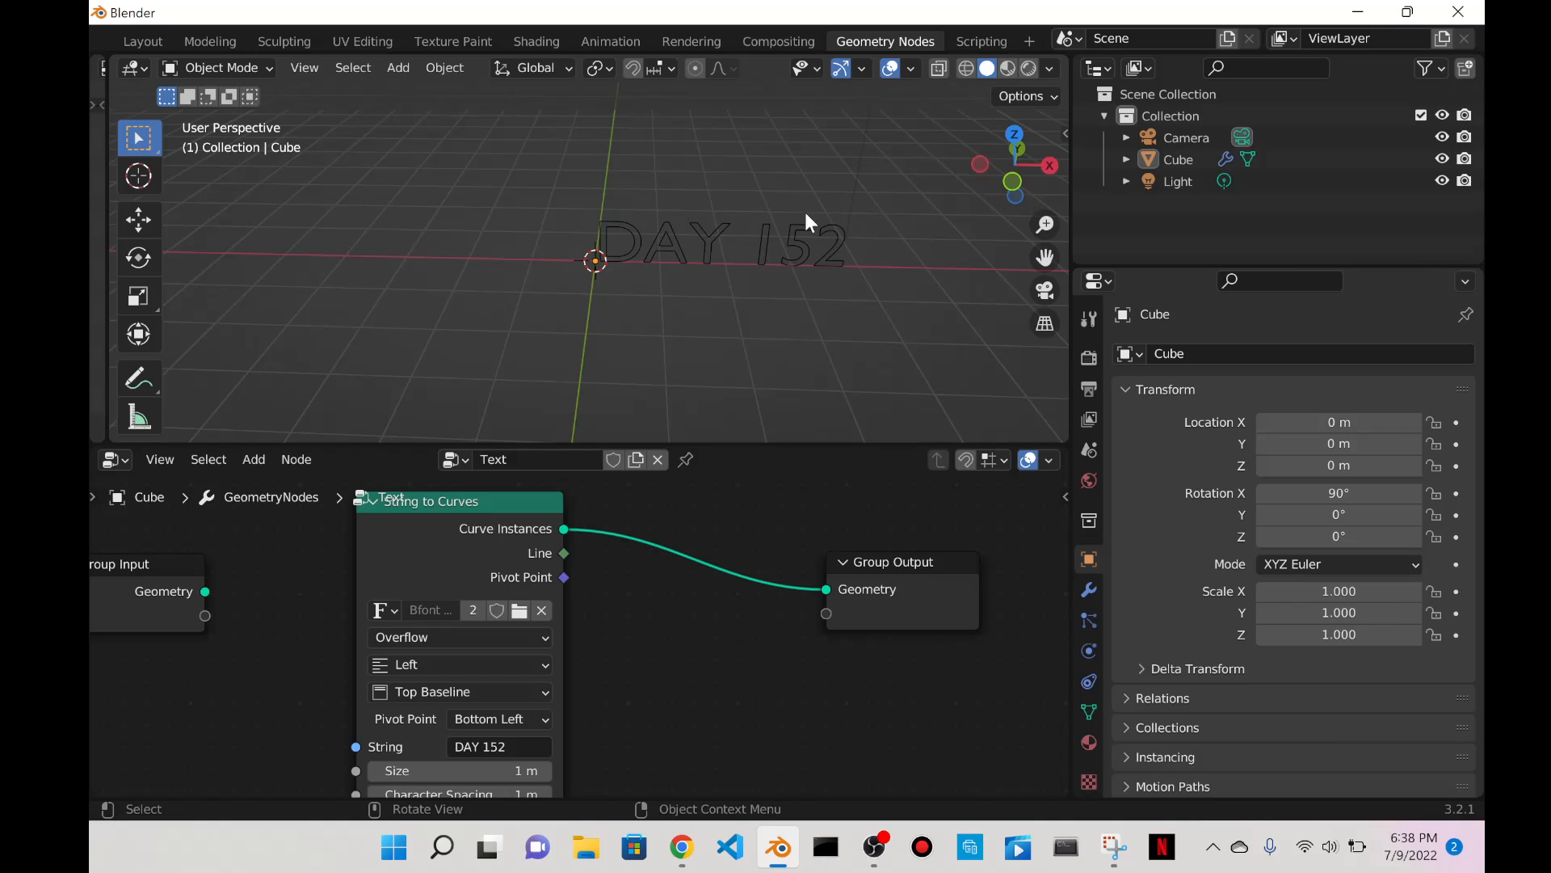
{"action": "middle_click_drag", "start_coordinate": [803, 208], "coordinate": [836, 274]}
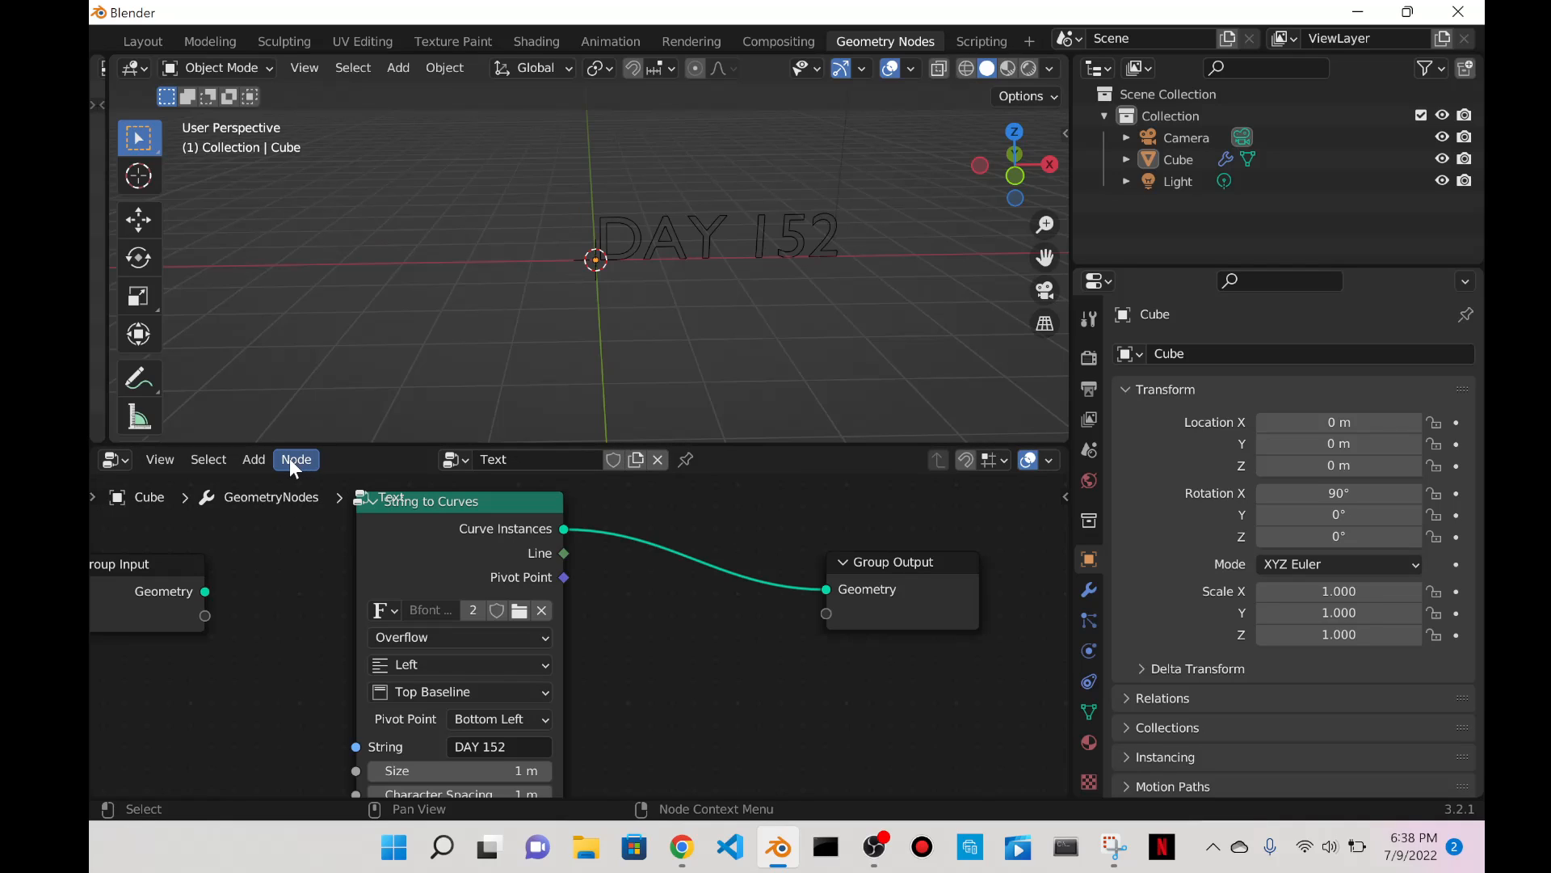
Insert a Fill Curve node on the link between String to Curves and Group Output.
{"action": "left_click", "coordinate": [255, 459]}
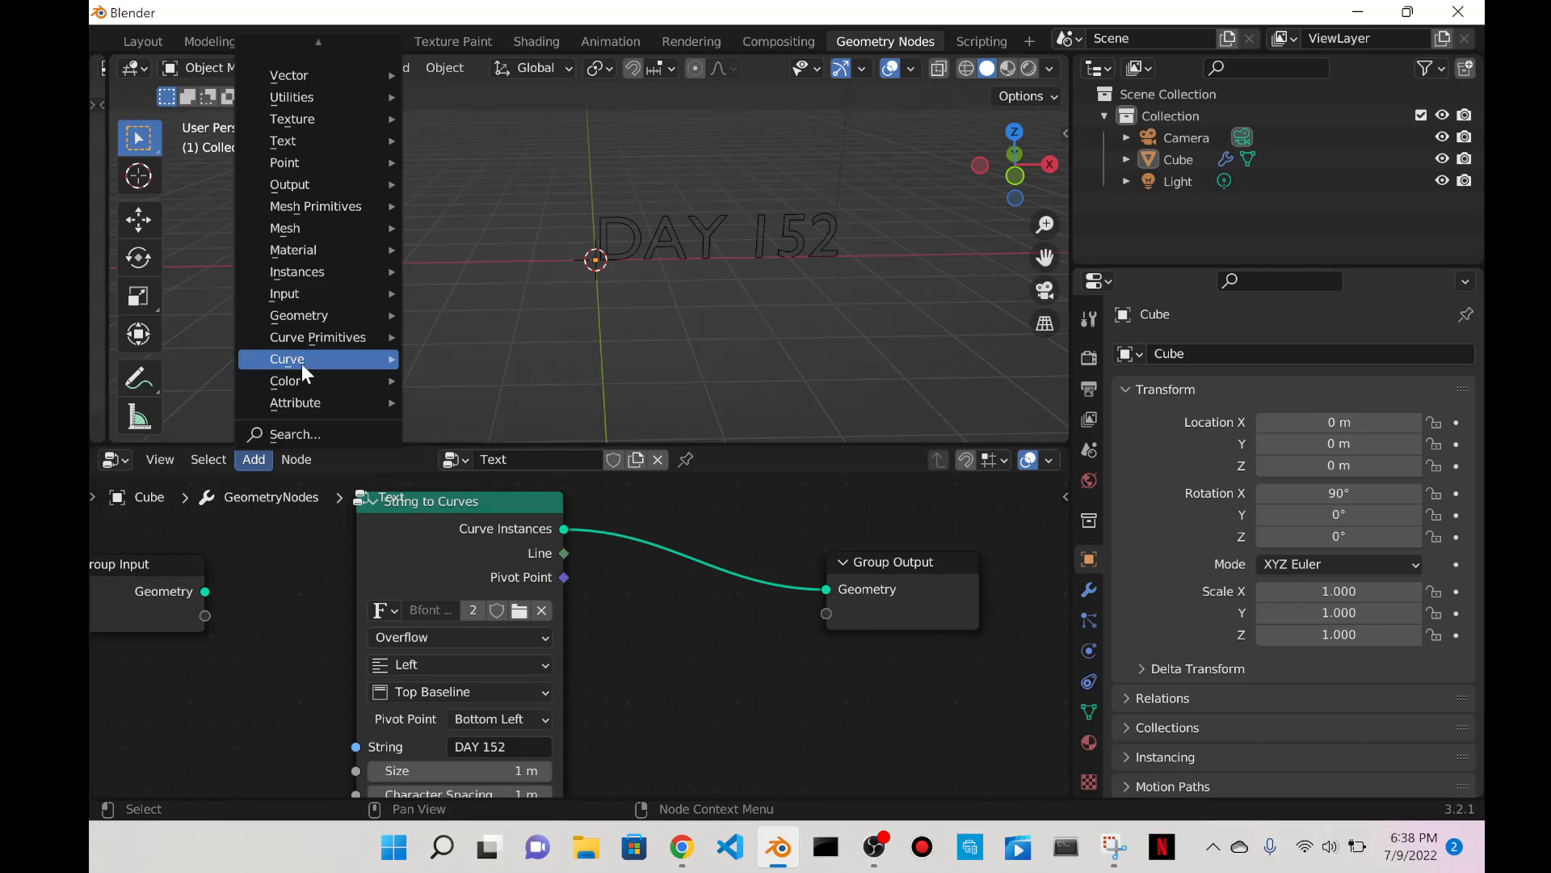
{"action": "mouse_move", "coordinate": [303, 361]}
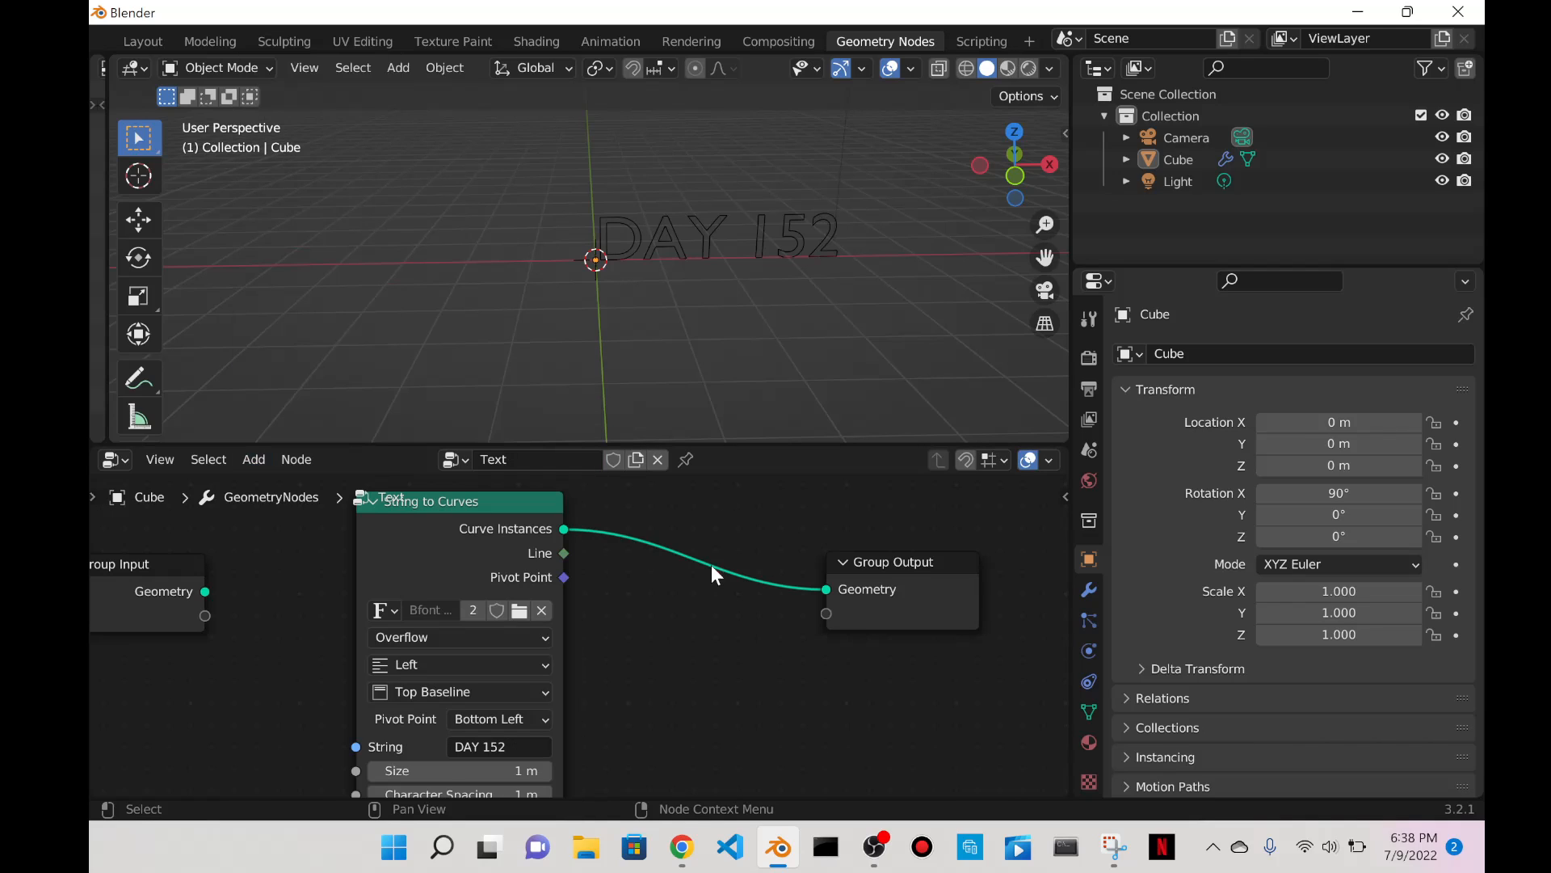
{"action": "key", "text": "shift+a"}
{"action": "type", "text": "fil"}
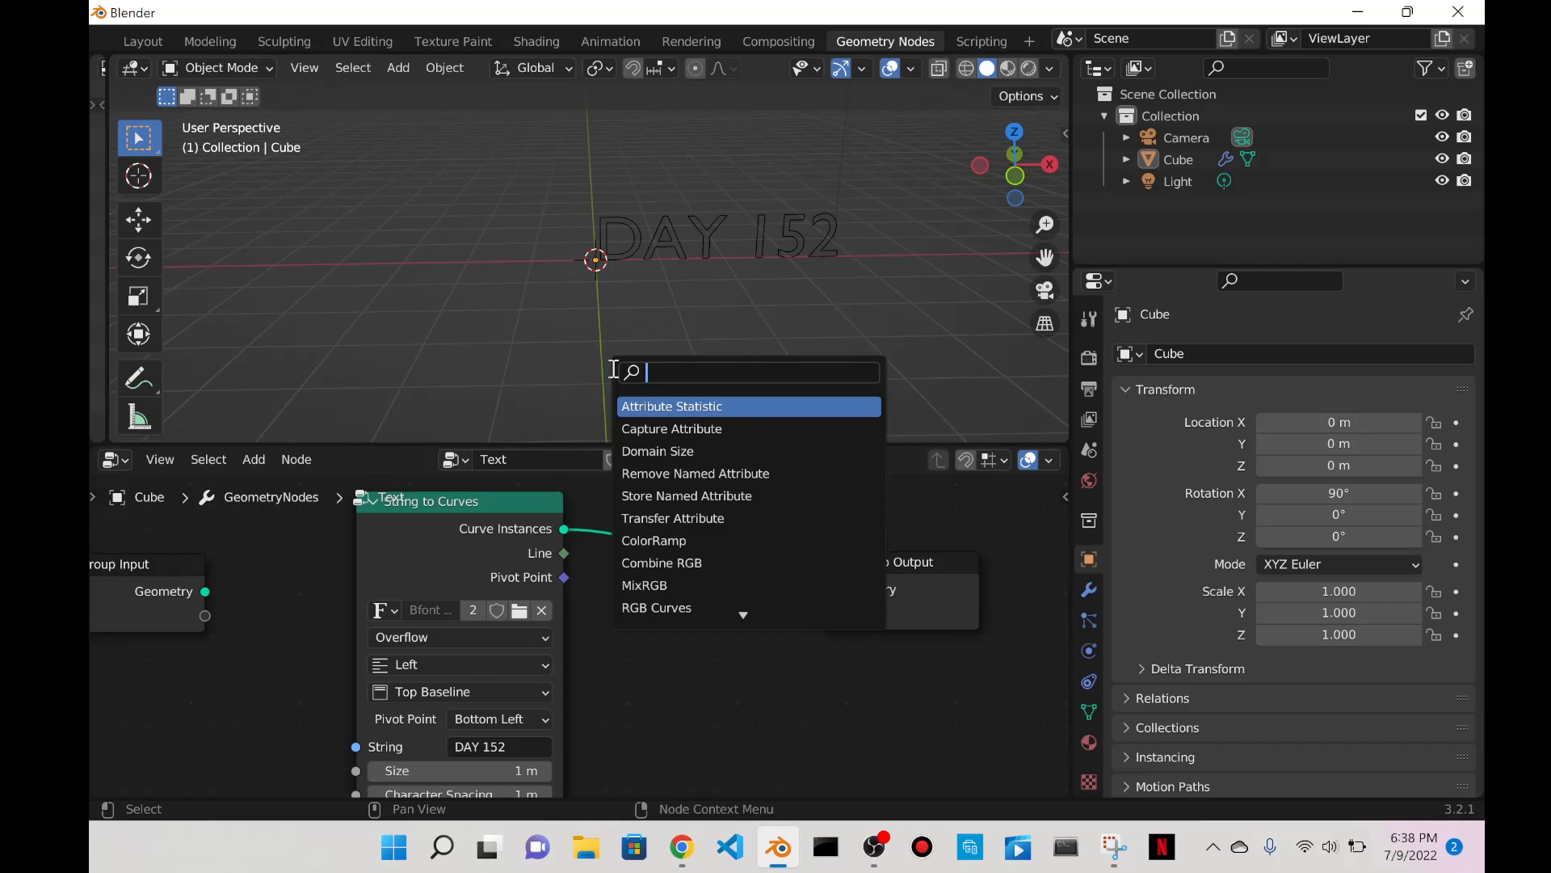
{"action": "key", "text": "Return"}
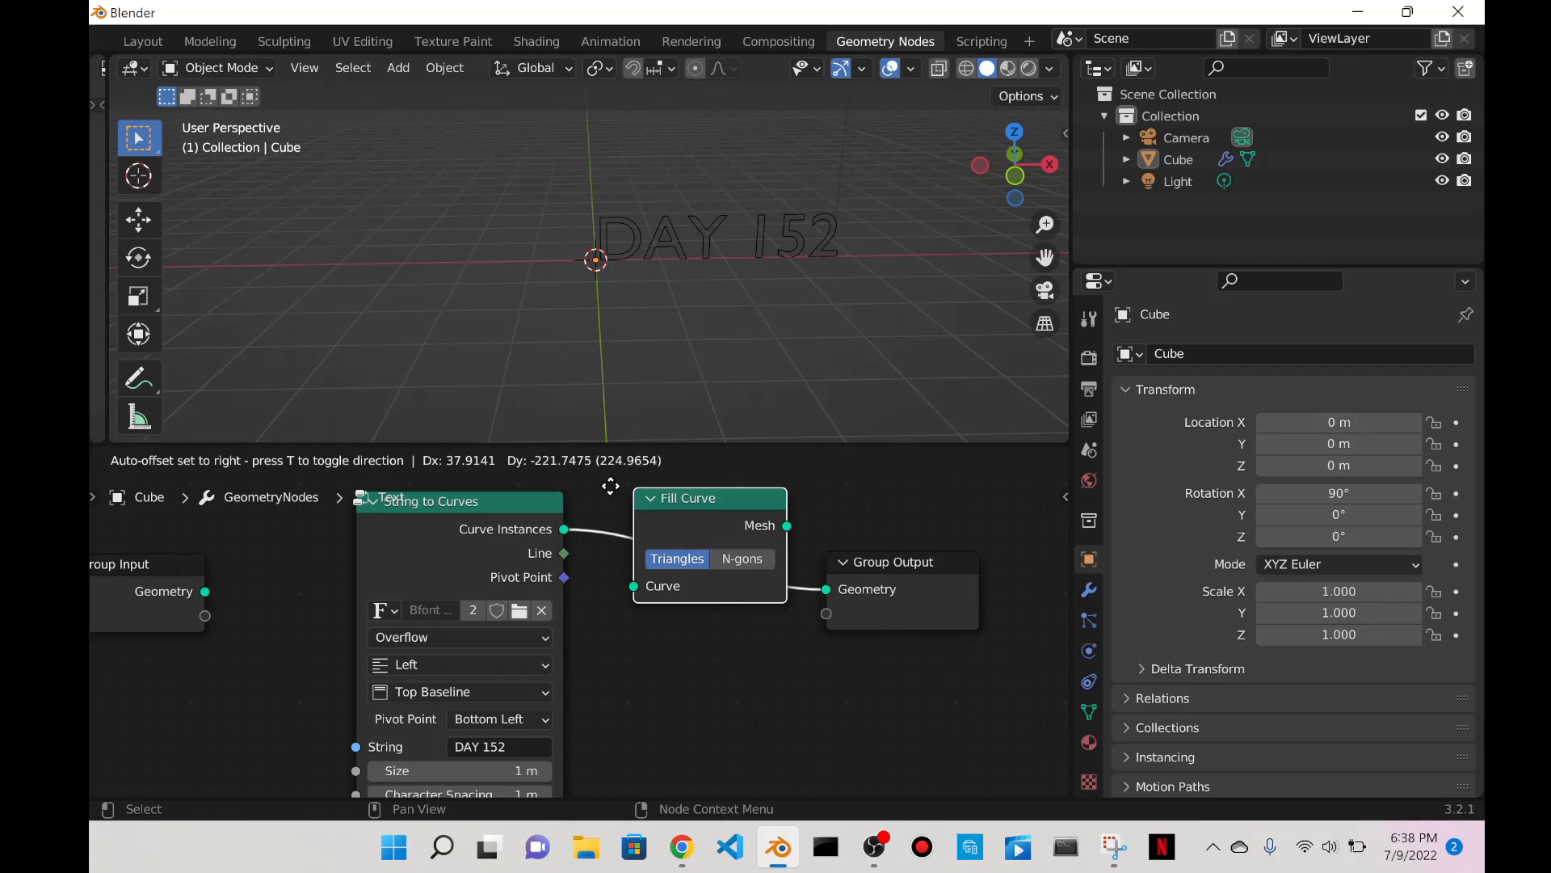
{"action": "left_click", "coordinate": [627, 618]}
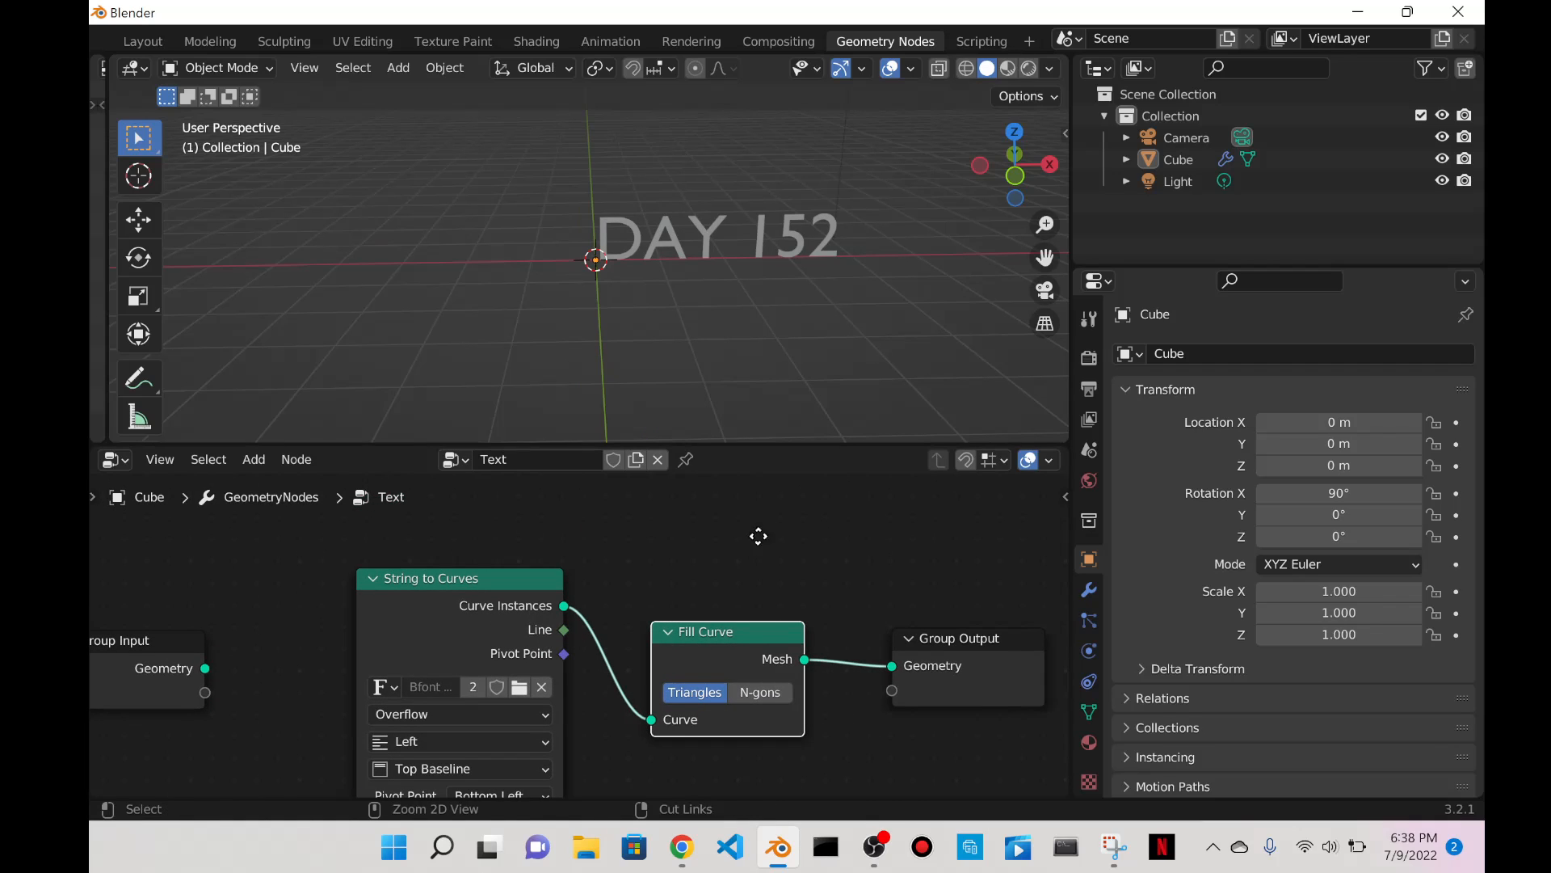
{"action": "middle_click_drag", "start_coordinate": [799, 535], "coordinate": [648, 496]}
{"action": "left_click_drag", "start_coordinate": [566, 590], "coordinate": [559, 565]}
Display the viewport in wireframe to inspect the filled letters' triangles, and nudge the Fill Curve node aside.
{"action": "left_click", "coordinate": [967, 69]}
{"action": "scroll", "coordinate": [860, 248], "scroll_direction": "up", "scroll_amount": 6}
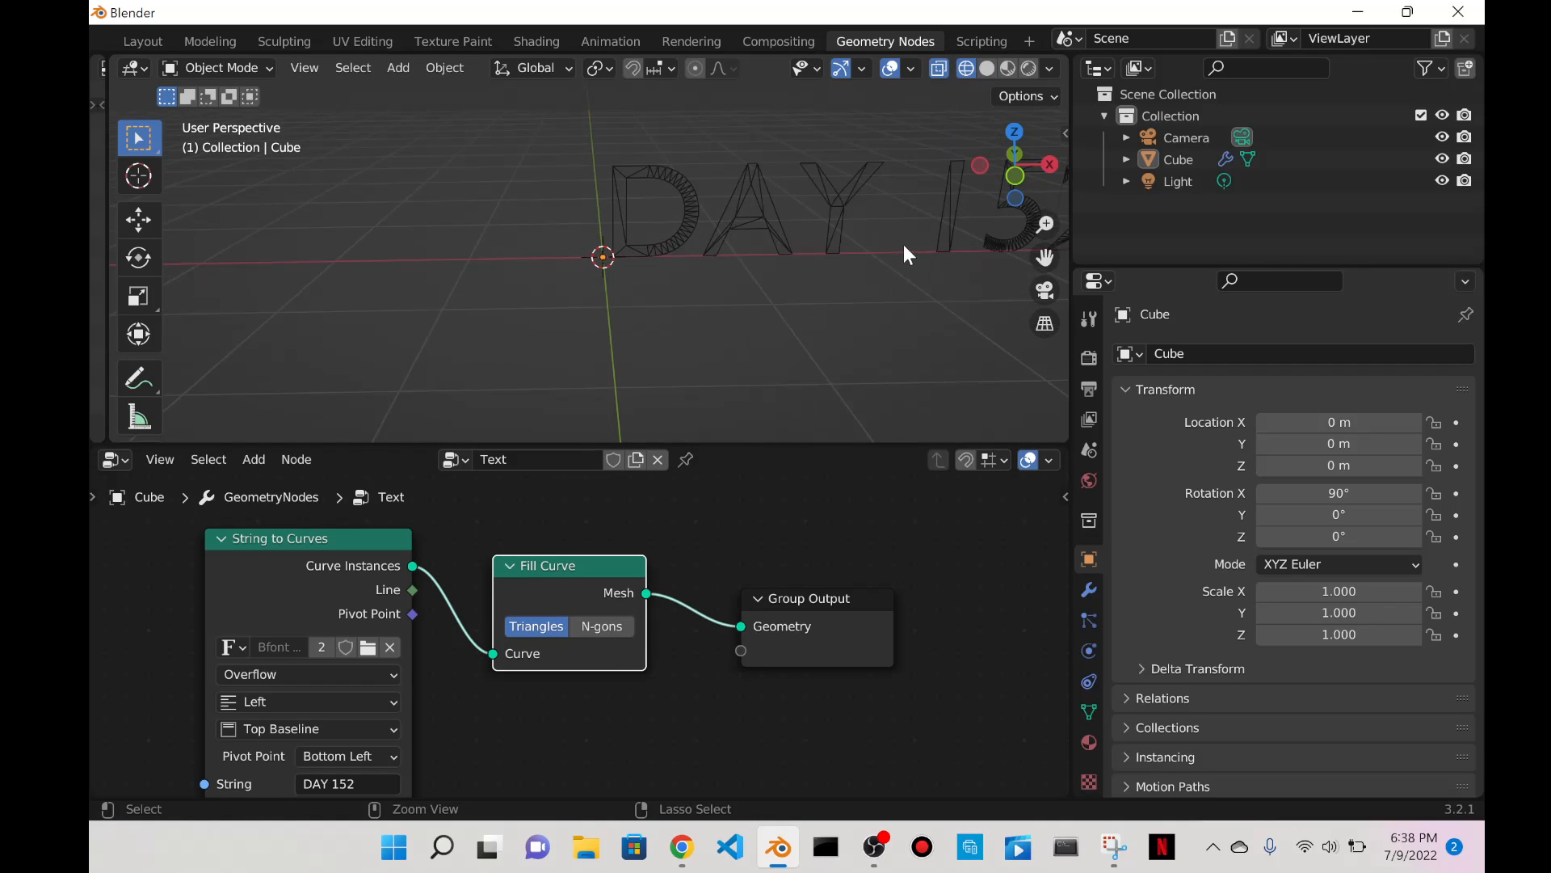
{"action": "scroll", "coordinate": [631, 263], "scroll_direction": "down", "scroll_amount": 3}
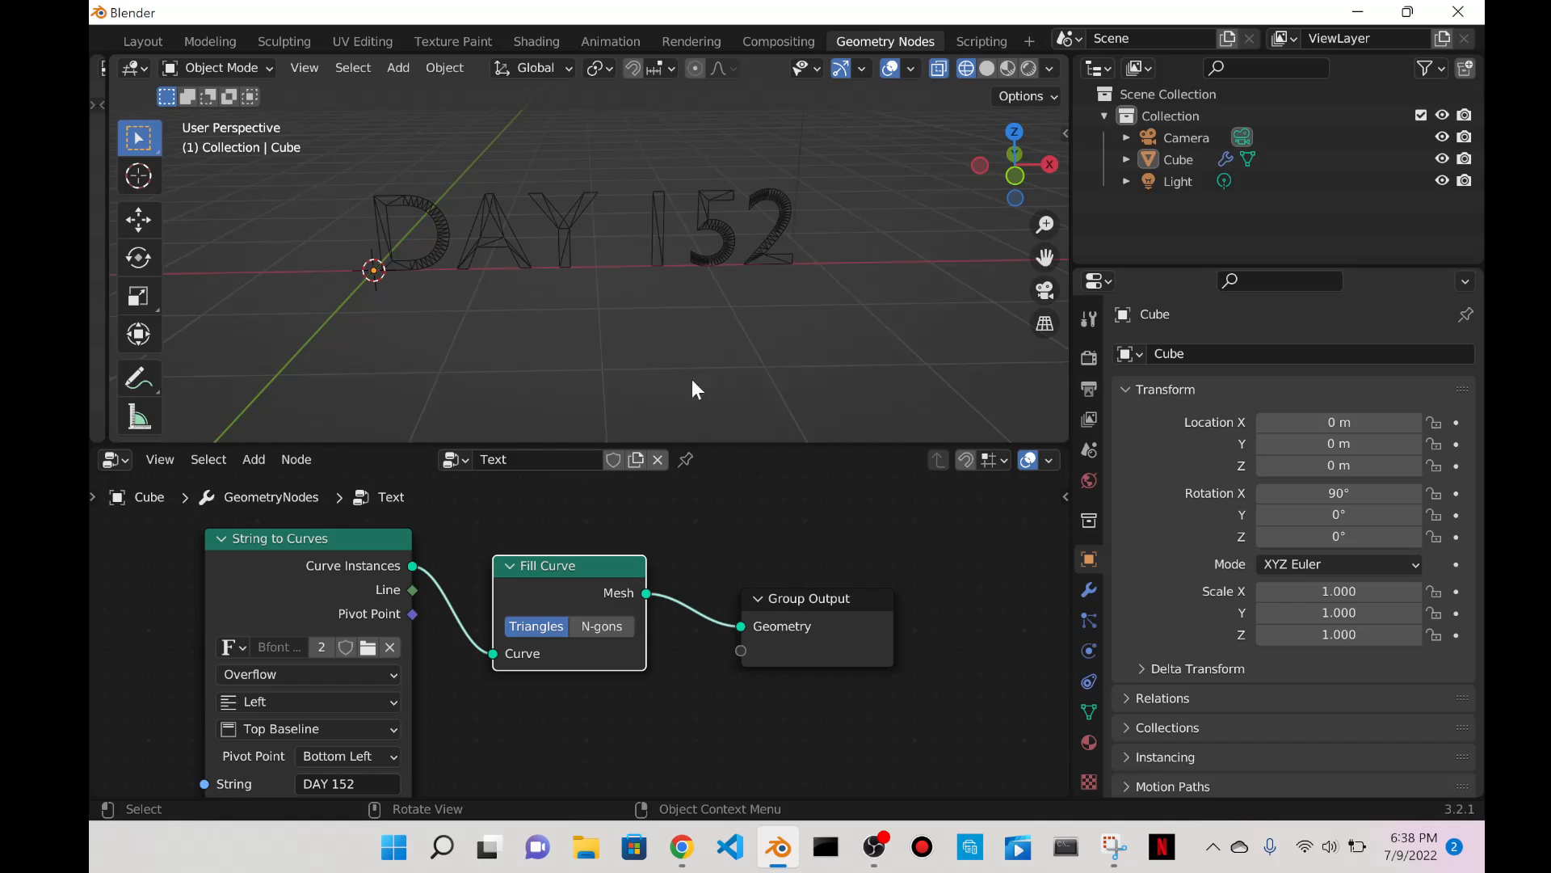
{"action": "left_click_drag", "start_coordinate": [637, 584], "coordinate": [589, 597]}
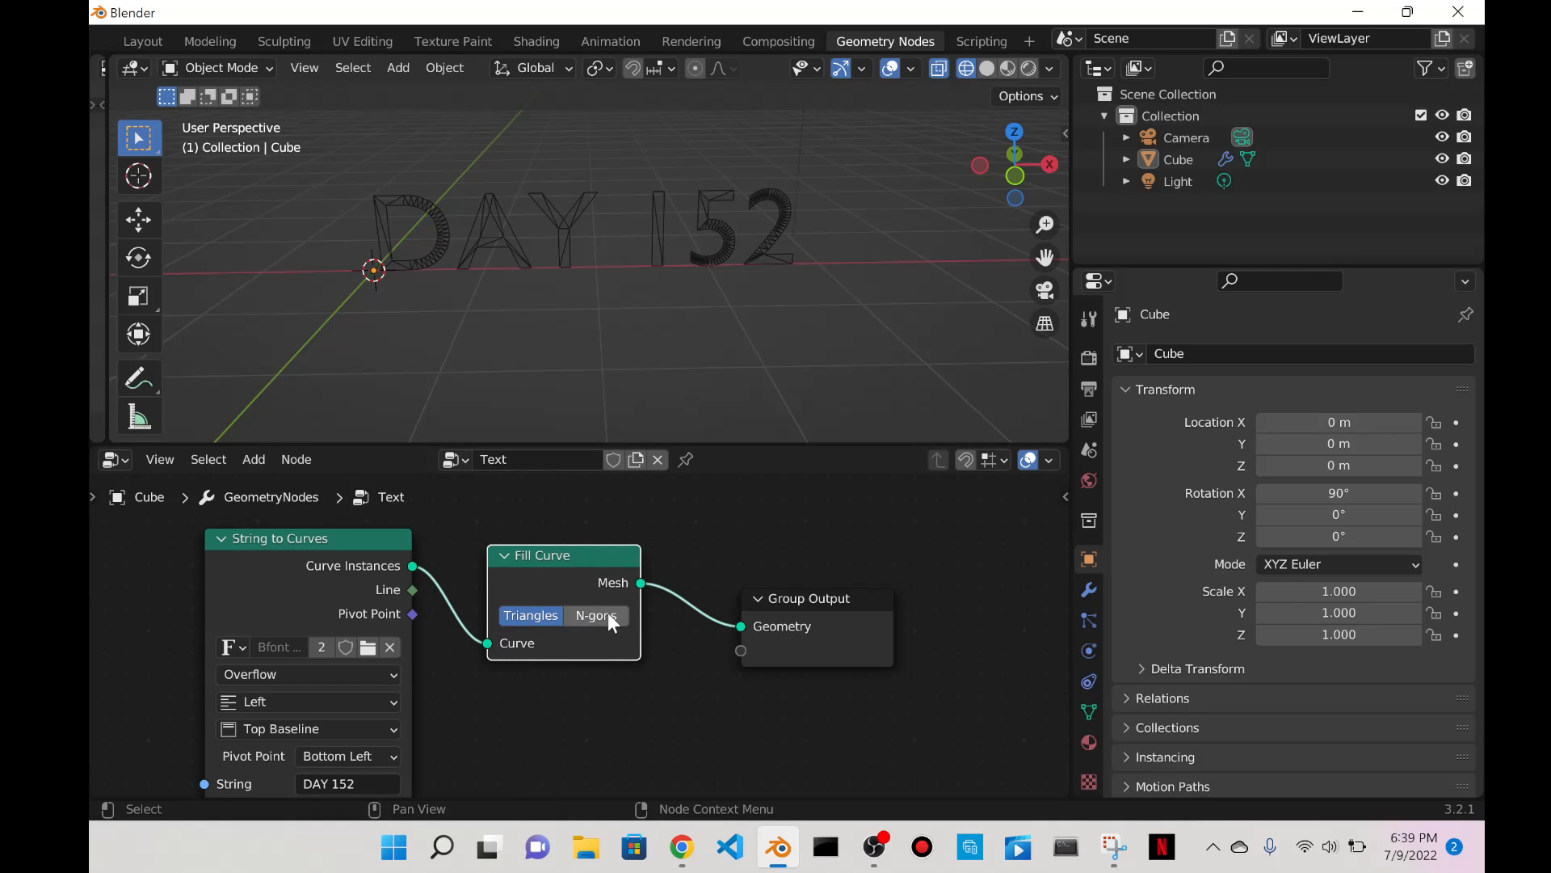
Switch the Fill Curve node to N-gons, reposition it slightly, and return the viewport to solid shading.
{"action": "left_click", "coordinate": [605, 615]}
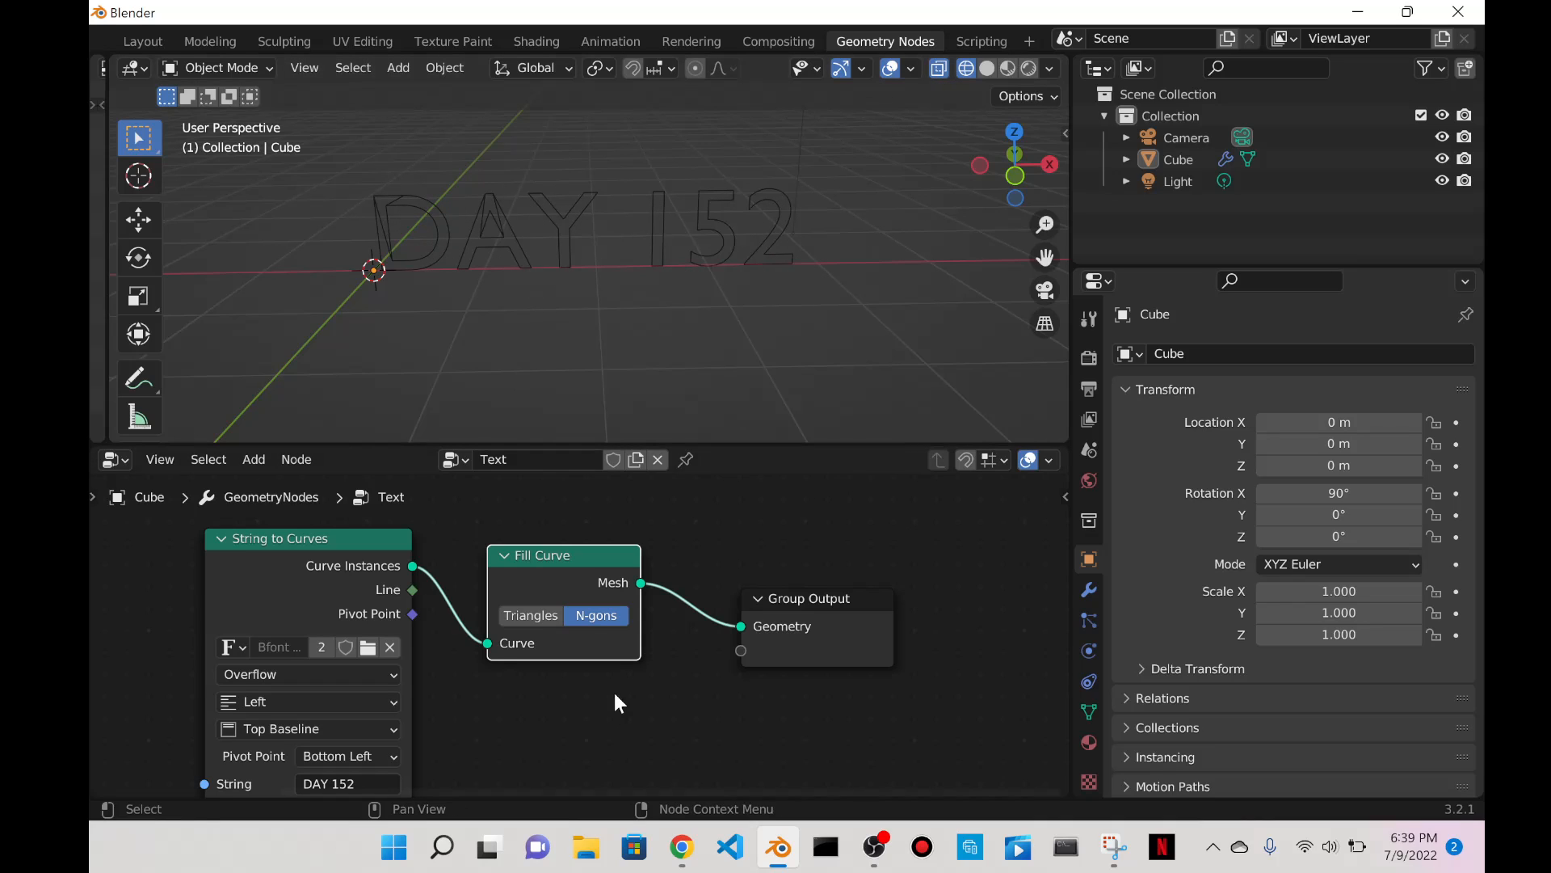
{"action": "left_click_drag", "start_coordinate": [575, 559], "coordinate": [562, 536]}
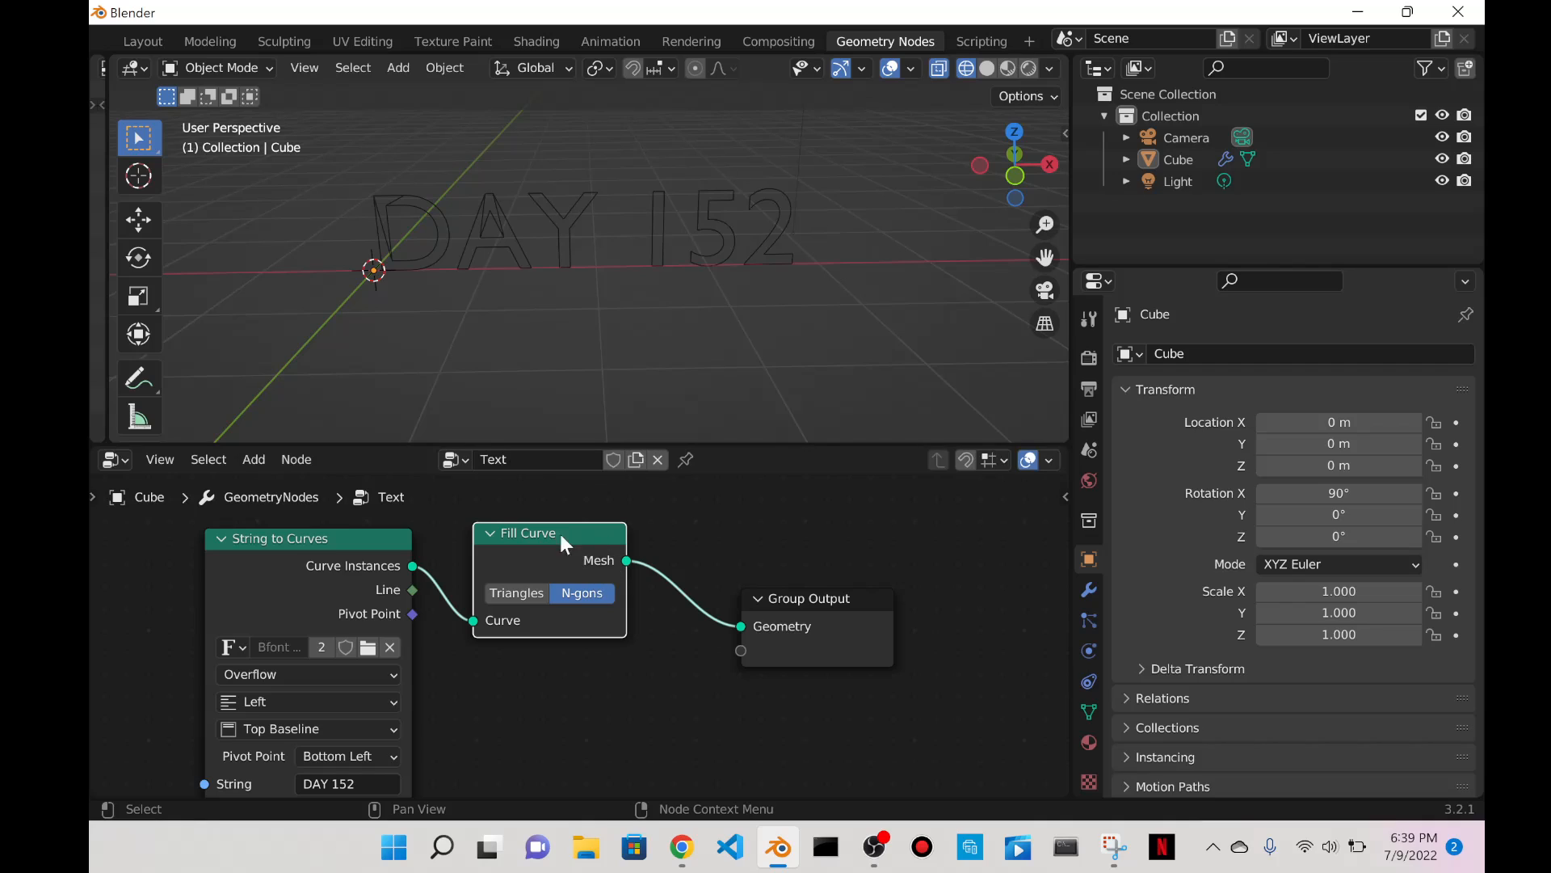
{"action": "left_click", "coordinate": [984, 67]}
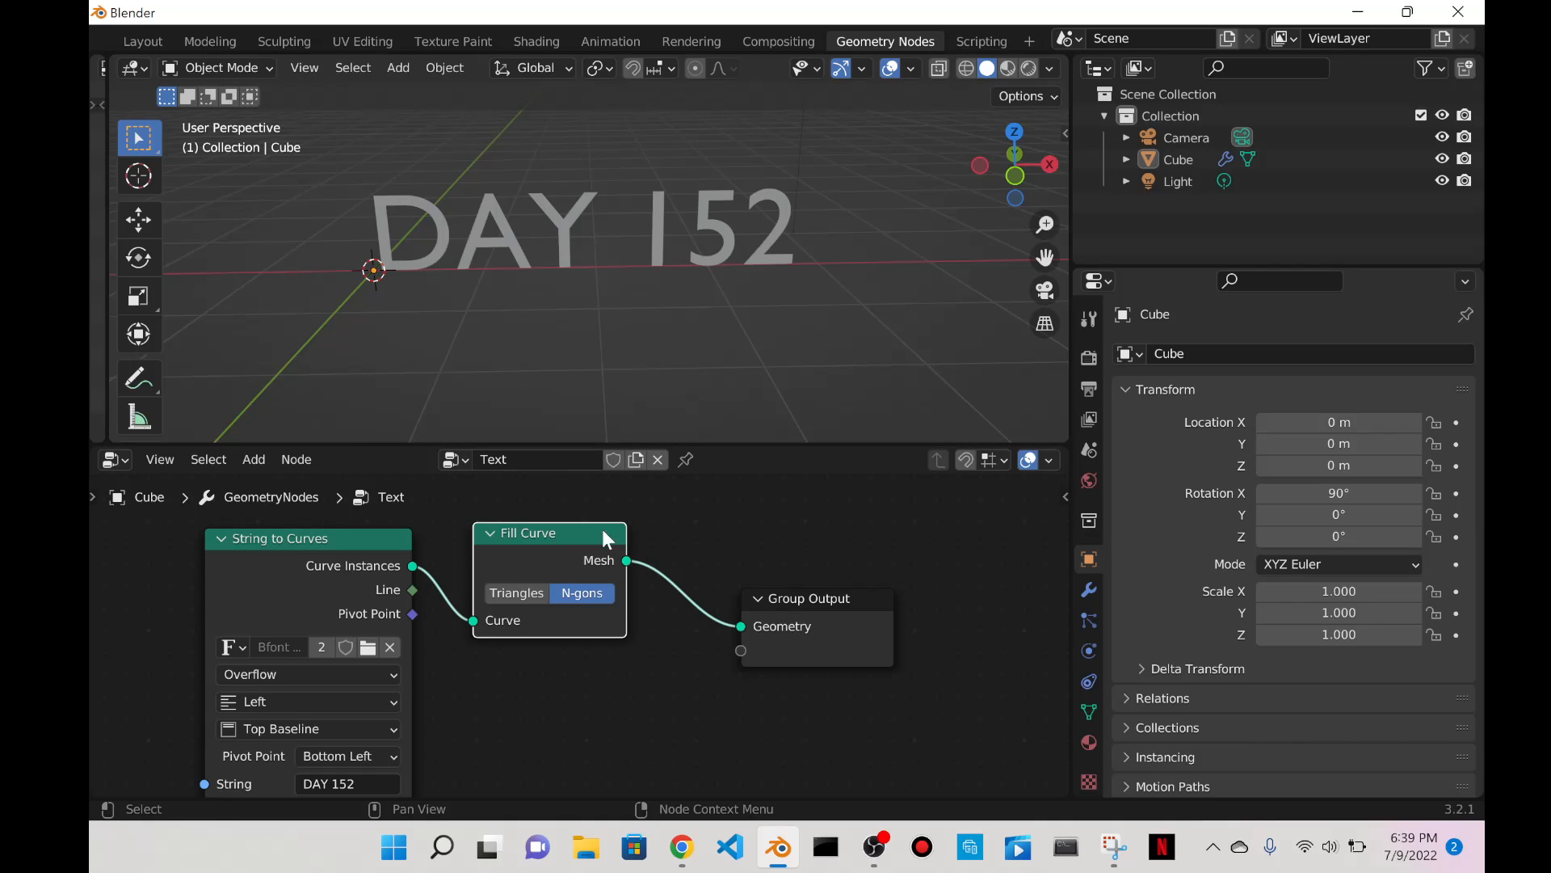
Insert an Extrude Mesh node on the link between Fill Curve and Group Output, and arrange it beside Fill Curve.
{"action": "key", "text": "shift+a"}
{"action": "left_click", "coordinate": [521, 369]}
{"action": "type", "text": "e"}
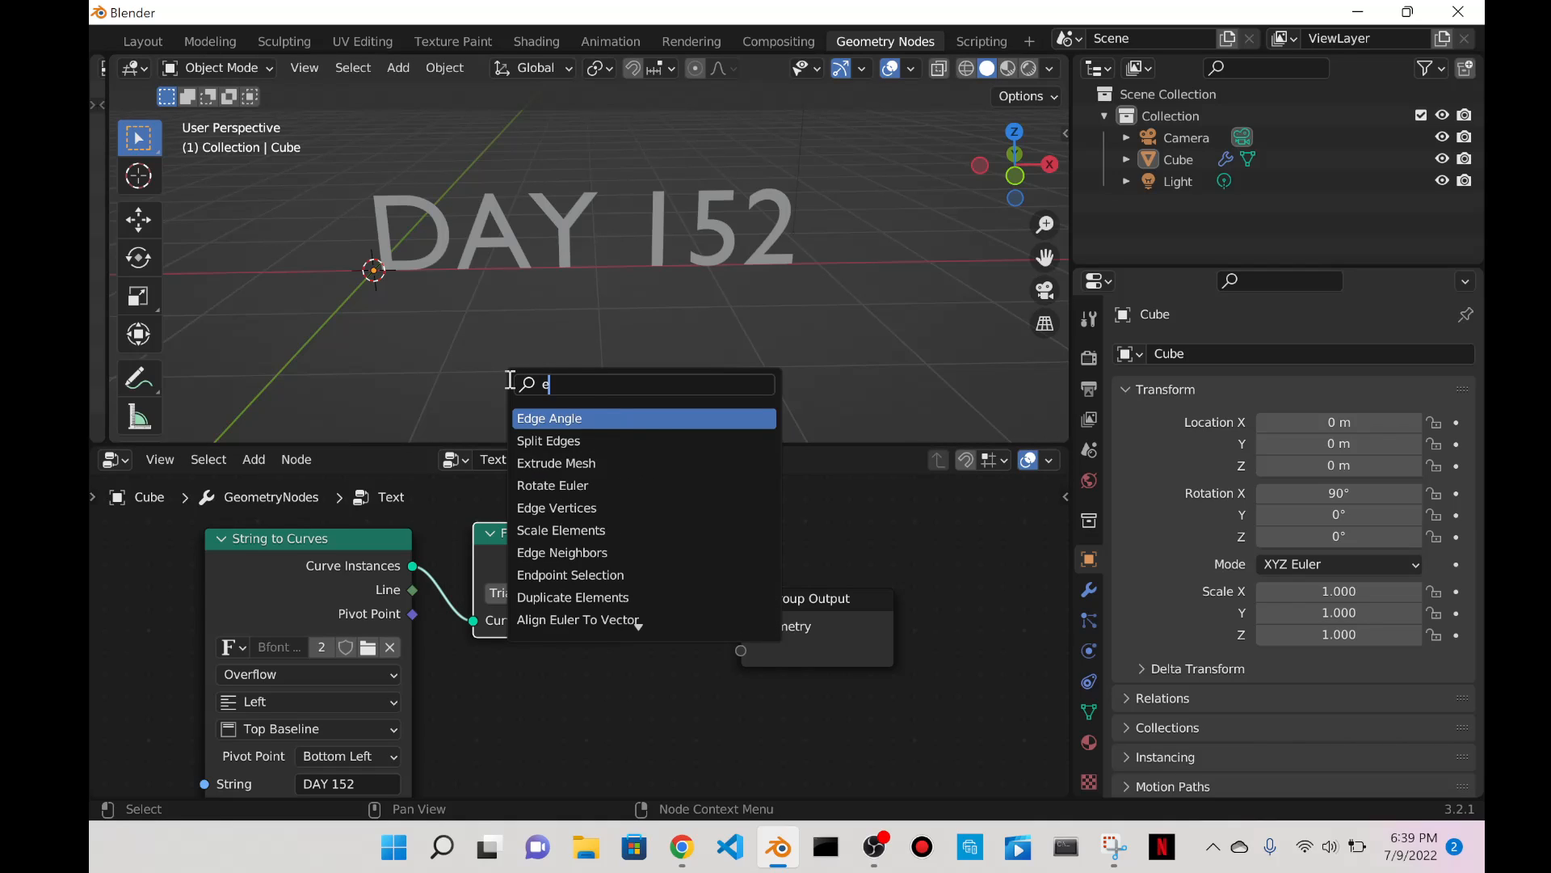
{"action": "type", "text": "xtru"}
{"action": "key", "text": "Return"}
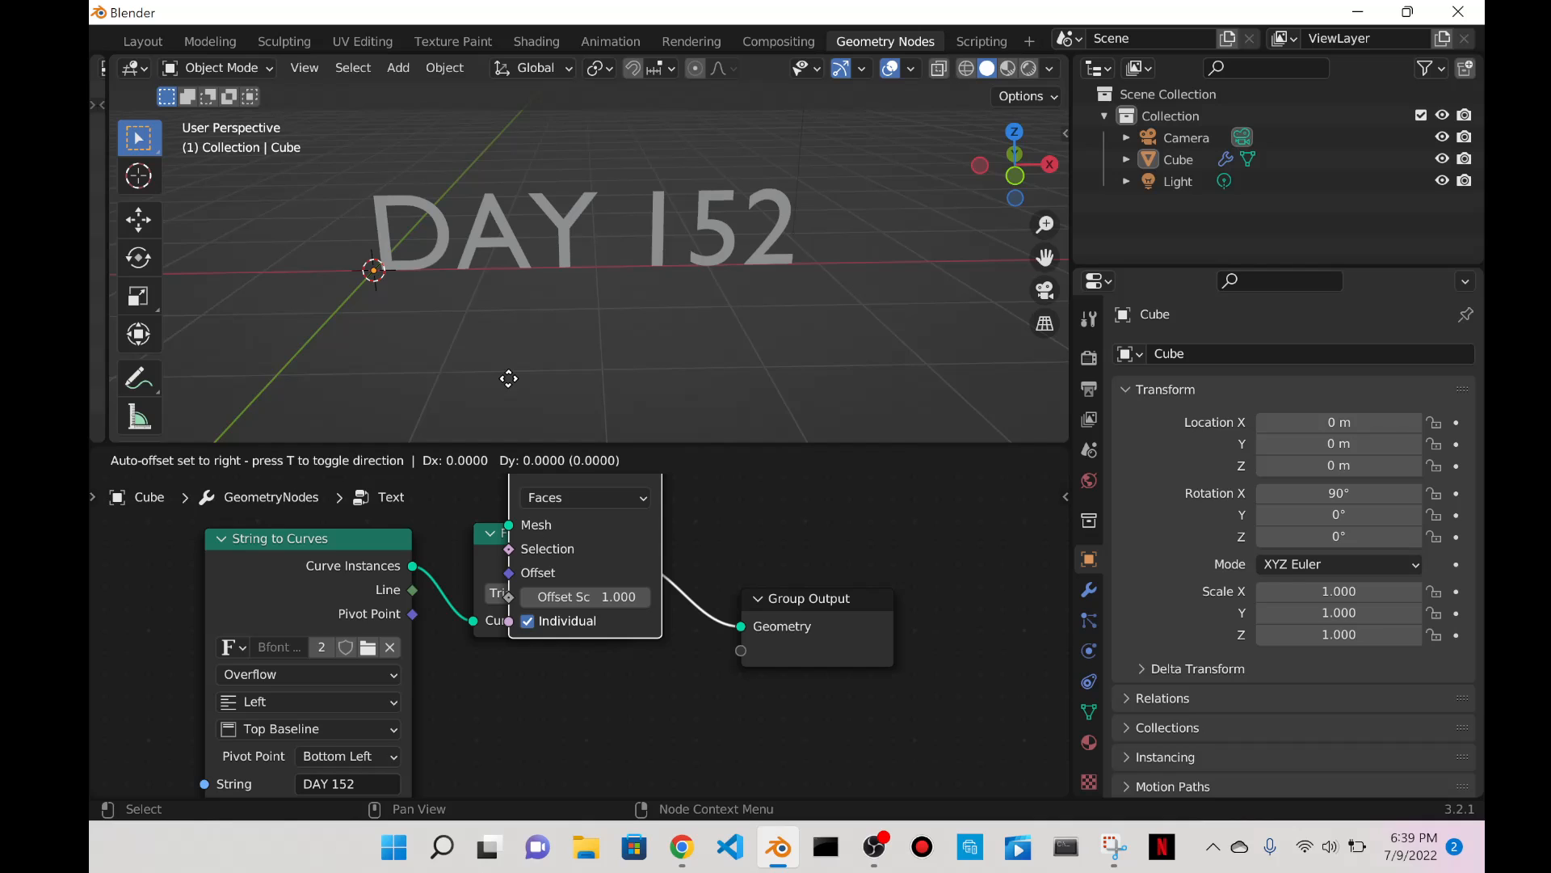
{"action": "left_click", "coordinate": [702, 419]}
{"action": "middle_click_drag", "start_coordinate": [817, 178], "coordinate": [741, 156]}
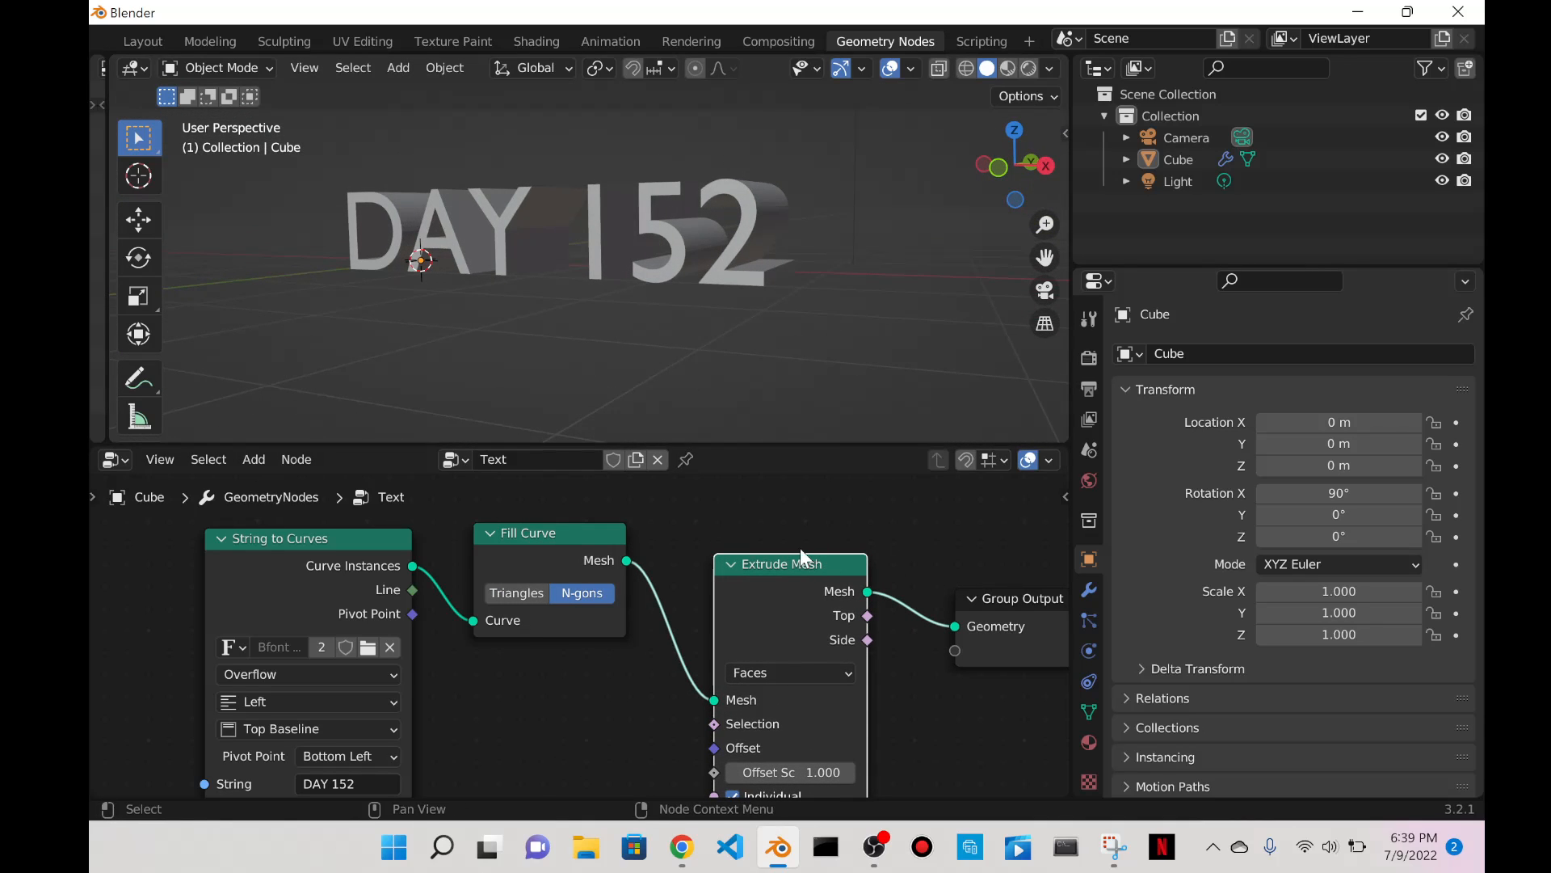
{"action": "left_click_drag", "start_coordinate": [847, 616], "coordinate": [808, 553]}
{"action": "left_click_drag", "start_coordinate": [781, 618], "coordinate": [768, 553]}
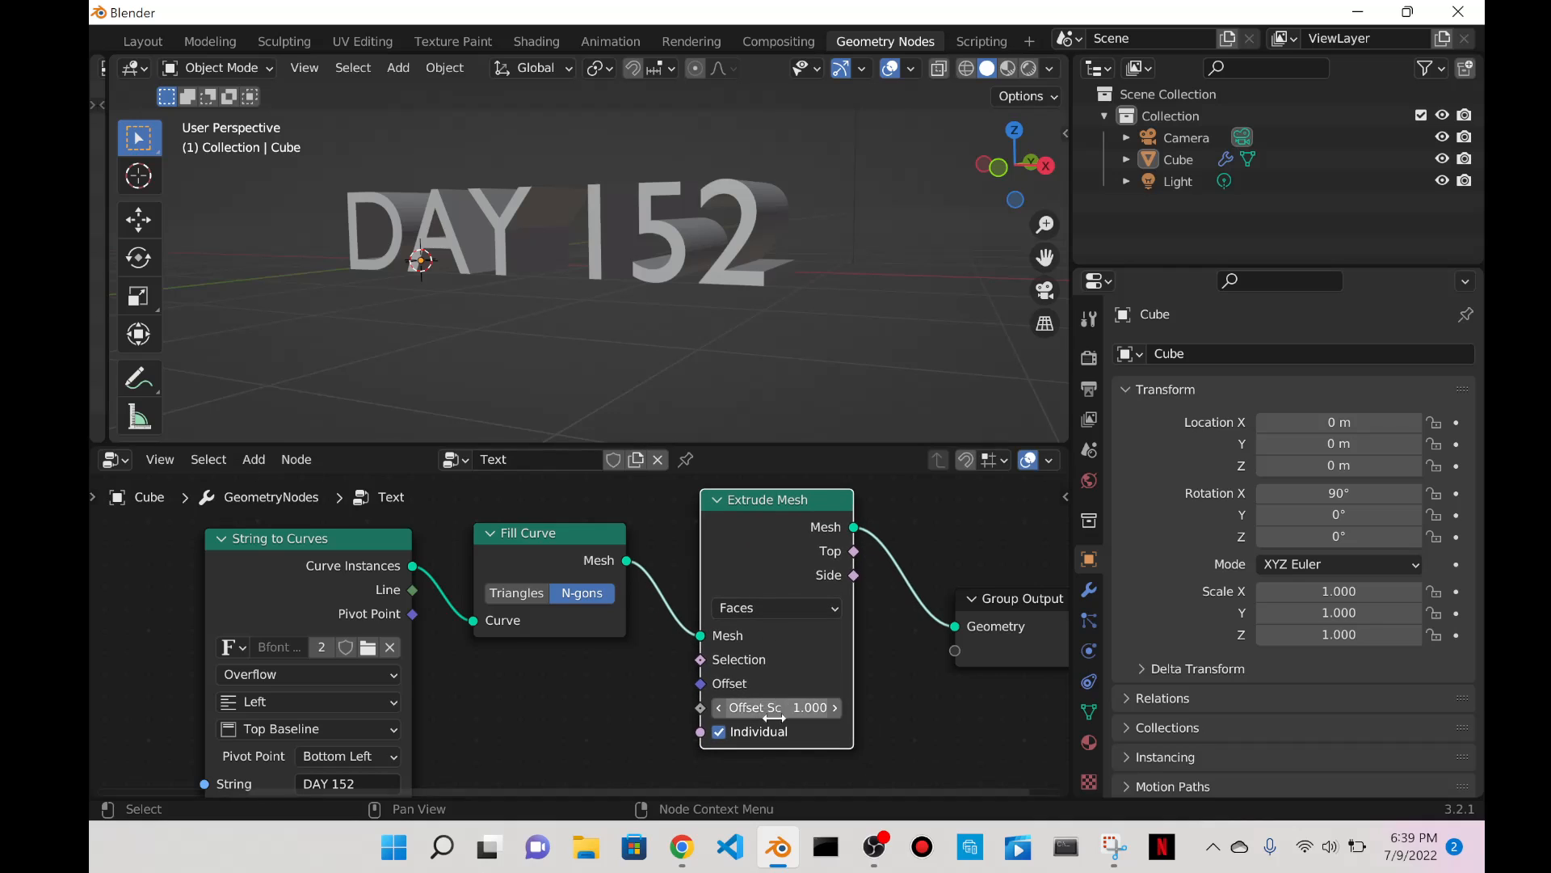
Set the Extrude Mesh node's Offset Scale to 0.1 and inspect the back of the letters.
{"action": "left_click", "coordinate": [776, 710]}
{"action": "type", "text": "0.1"}
{"action": "key", "text": "Return"}
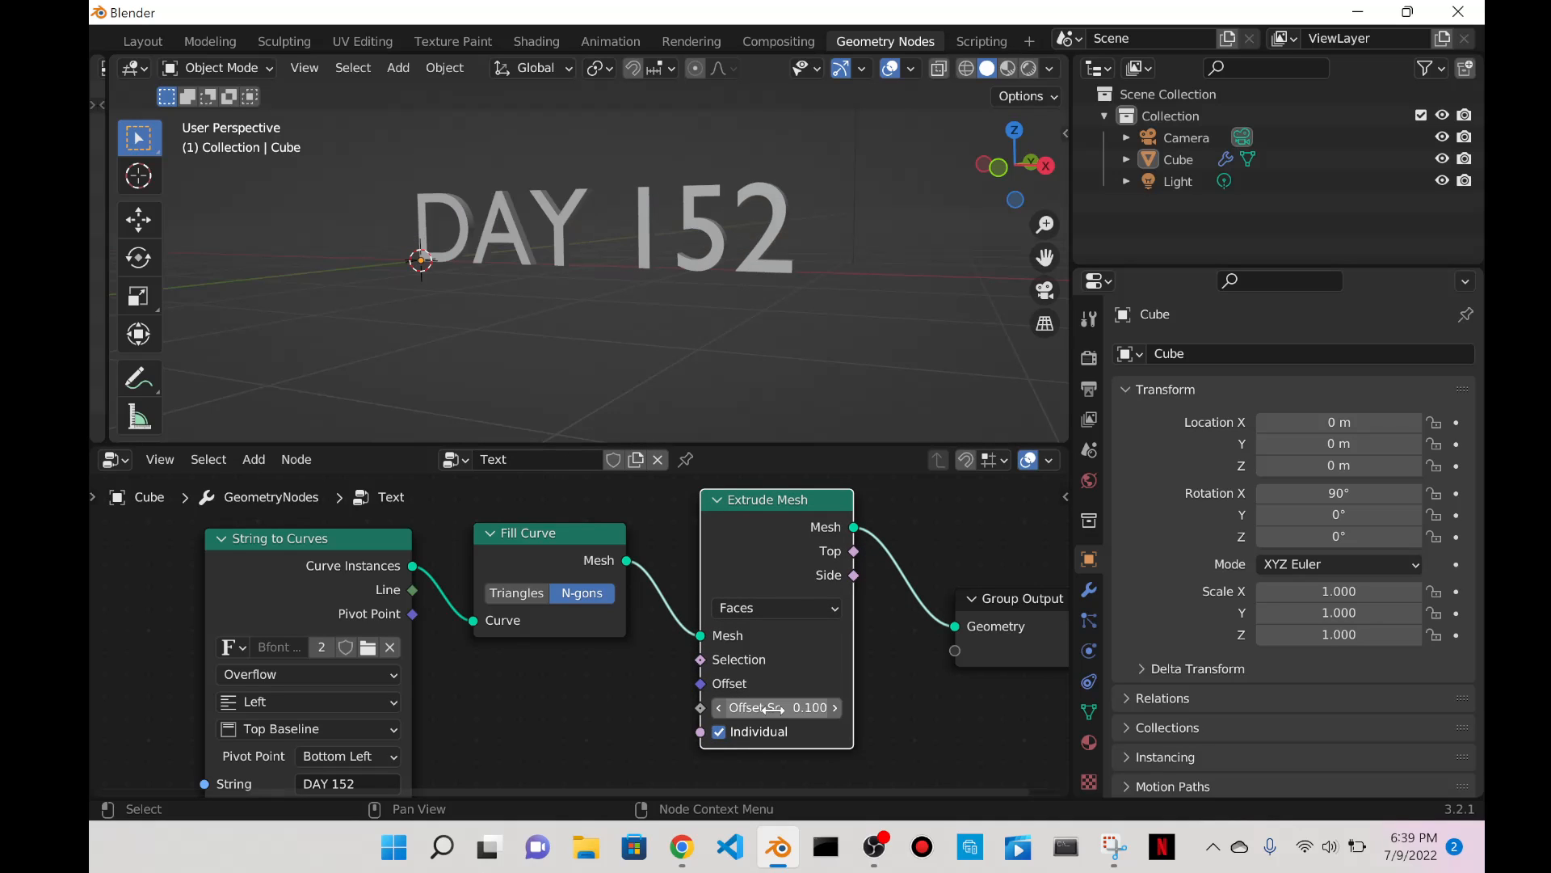
{"action": "middle_click_drag", "start_coordinate": [751, 388], "coordinate": [550, 267]}
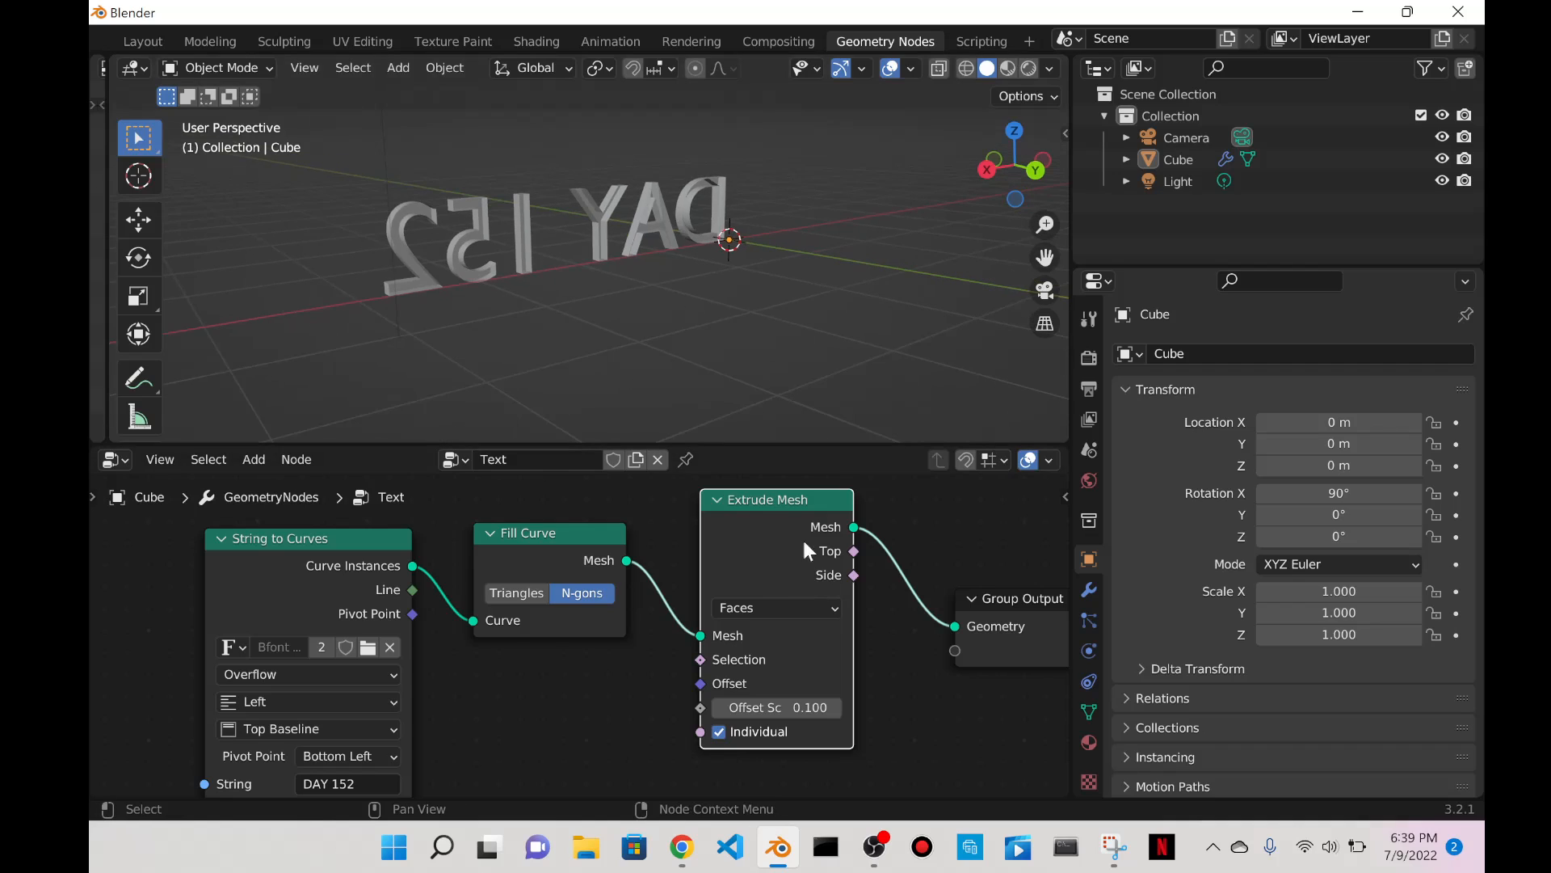
Make room in the node tree and insert a Join Geometry node between Extrude Mesh and Group Output.
{"action": "left_click_drag", "start_coordinate": [751, 530], "coordinate": [671, 560]}
{"action": "mouse_move", "coordinate": [541, 558]}
{"action": "left_mouse_down"}
{"action": "mouse_move", "coordinate": [639, 514]}
{"action": "mouse_move", "coordinate": [486, 517]}
{"action": "mouse_move", "coordinate": [511, 561]}
{"action": "left_mouse_up"}
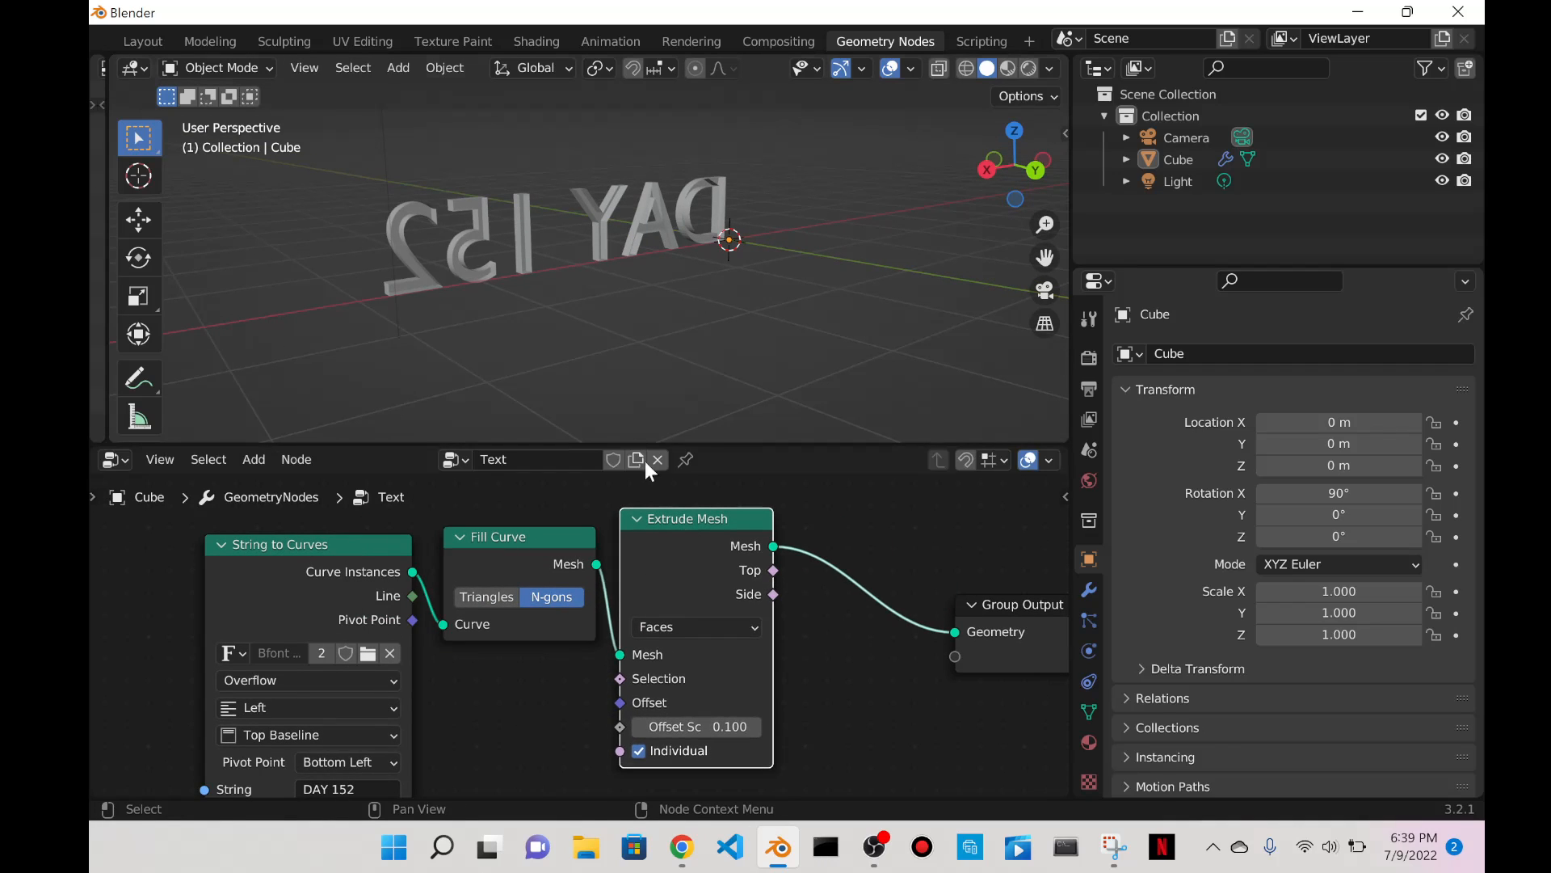
{"action": "key", "text": "shift+a"}
{"action": "left_click", "coordinate": [488, 371]}
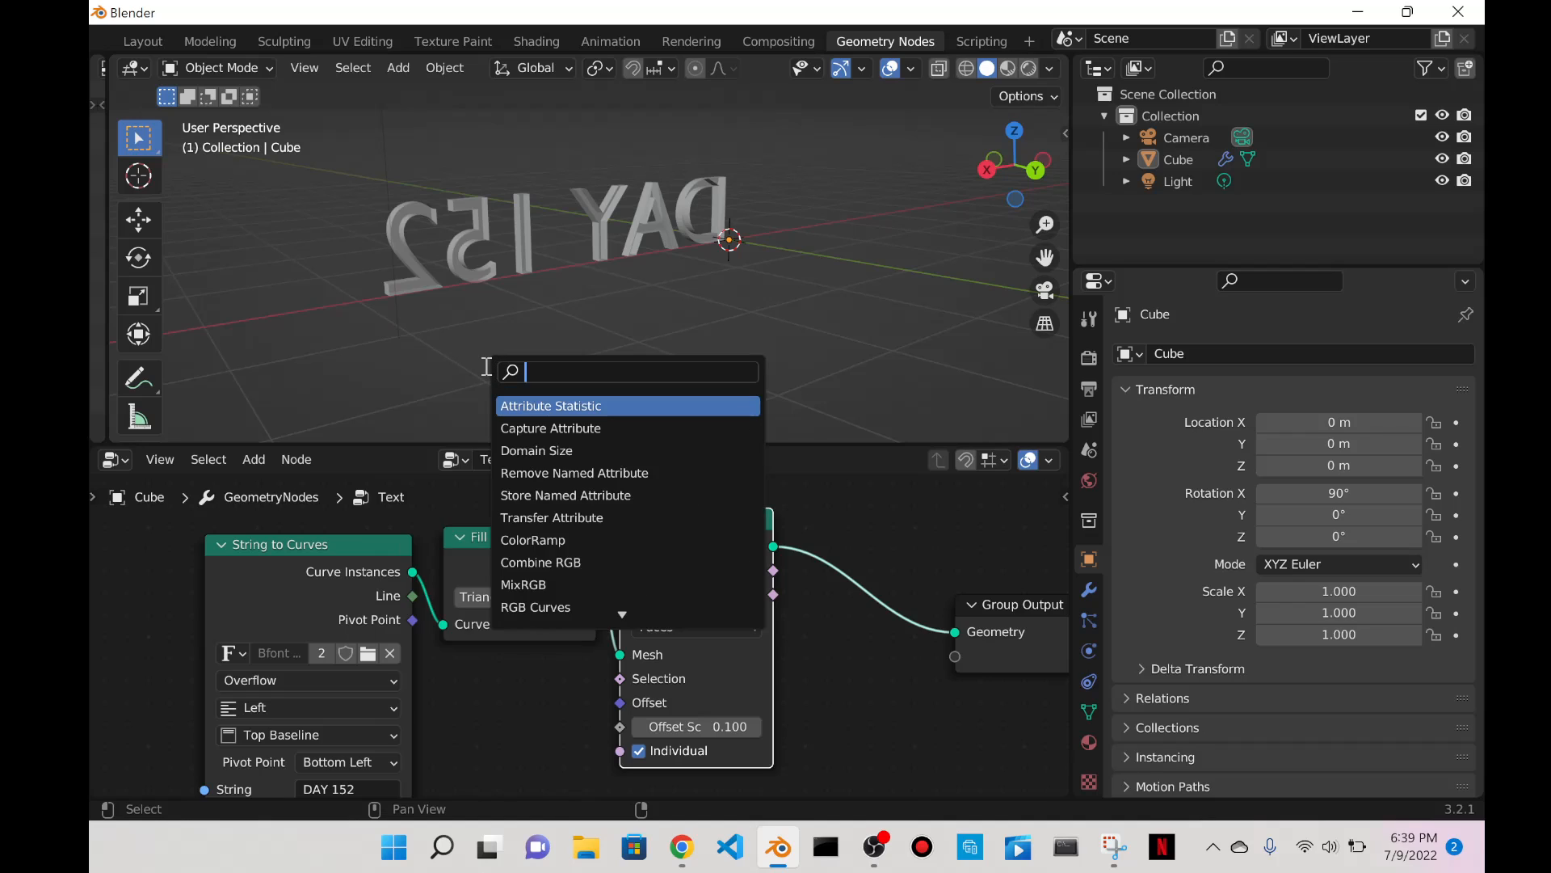
{"action": "type", "text": "join"}
{"action": "key", "text": "Down"}
{"action": "key", "text": "Return"}
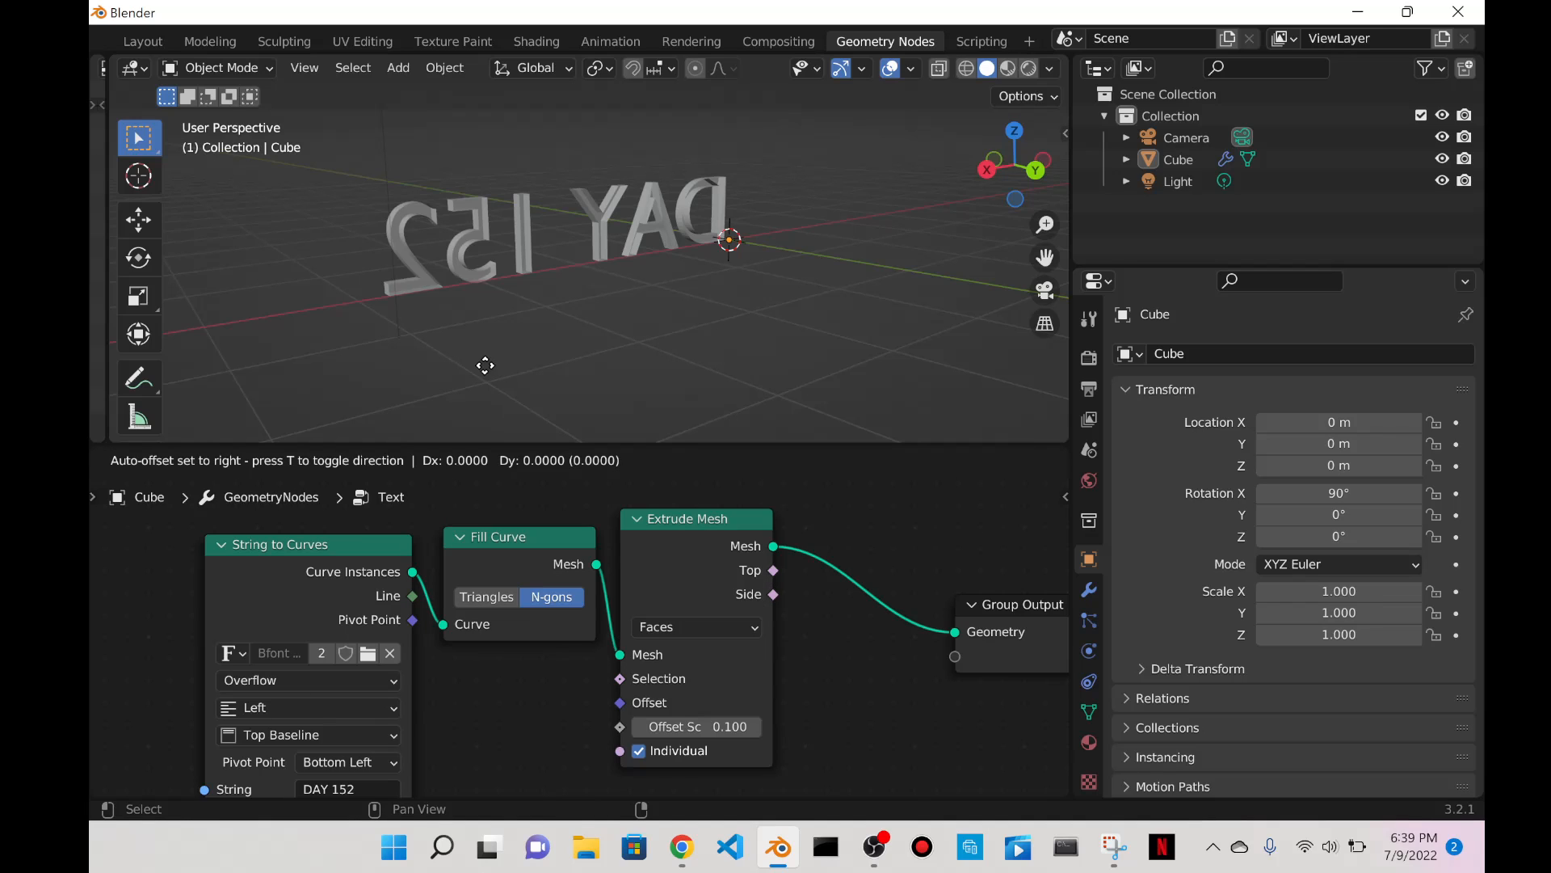
{"action": "left_click", "coordinate": [812, 550]}
Connect Fill Curve's Mesh output to Join Geometry as well, to close the open back faces of the letters.
{"action": "middle_click_drag", "start_coordinate": [847, 495], "coordinate": [730, 508]}
{"action": "scroll", "coordinate": [577, 544], "scroll_direction": "up", "scroll_amount": 1}
{"action": "left_click_drag", "start_coordinate": [578, 545], "coordinate": [612, 557]}
{"action": "left_click_drag", "start_coordinate": [434, 584], "coordinate": [752, 634]}
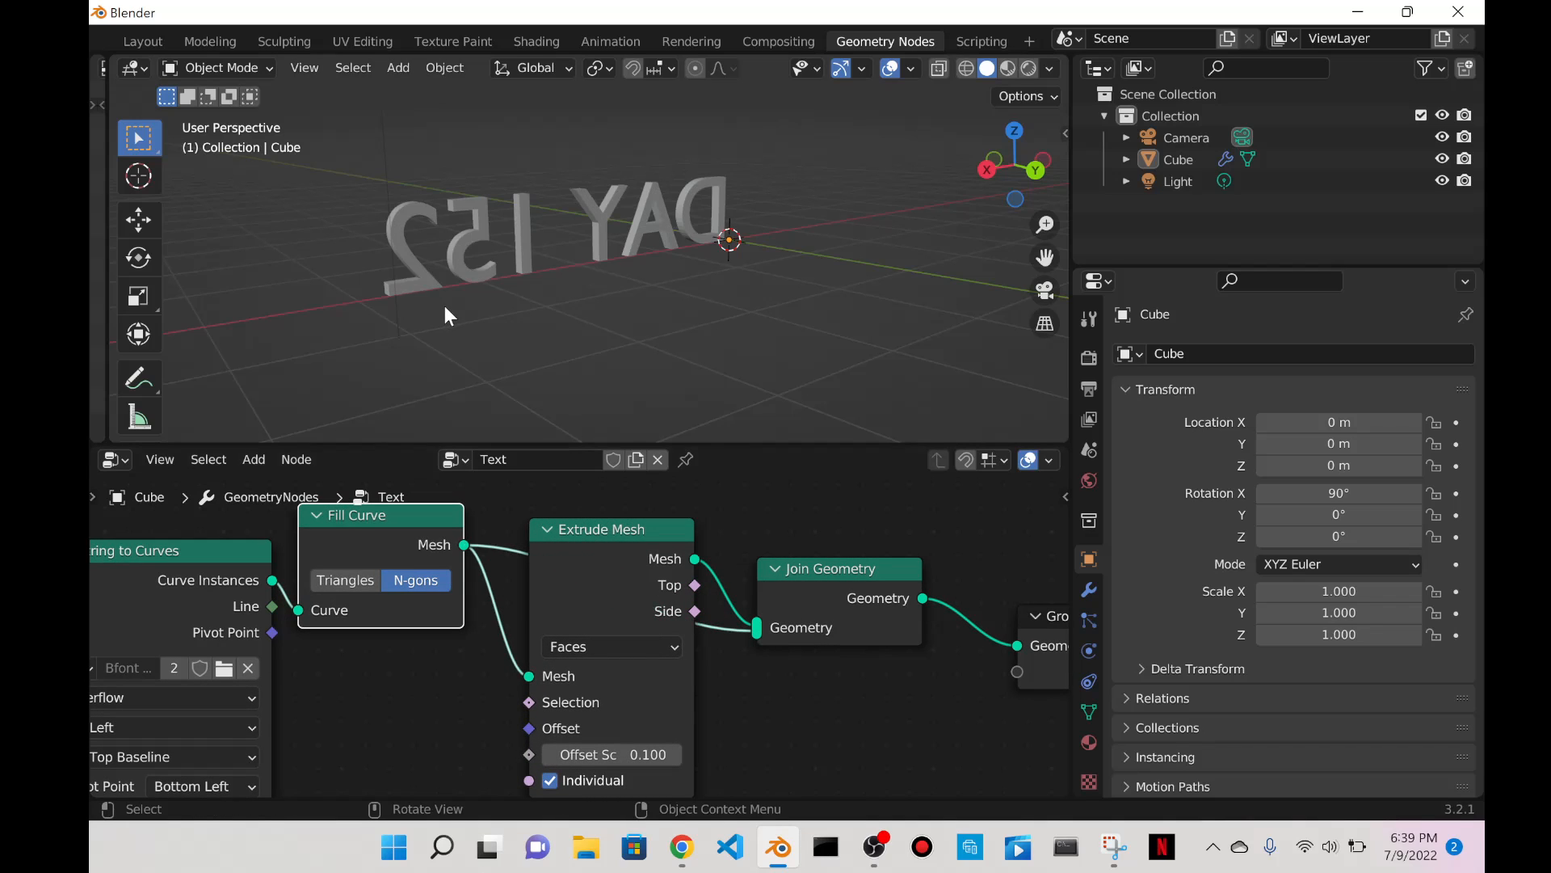
{"action": "middle_click_drag", "start_coordinate": [444, 306], "coordinate": [792, 287]}
{"action": "scroll", "coordinate": [681, 584], "scroll_direction": "down", "scroll_amount": 2}
{"action": "scroll", "coordinate": [666, 589], "scroll_direction": "down", "scroll_amount": 2}
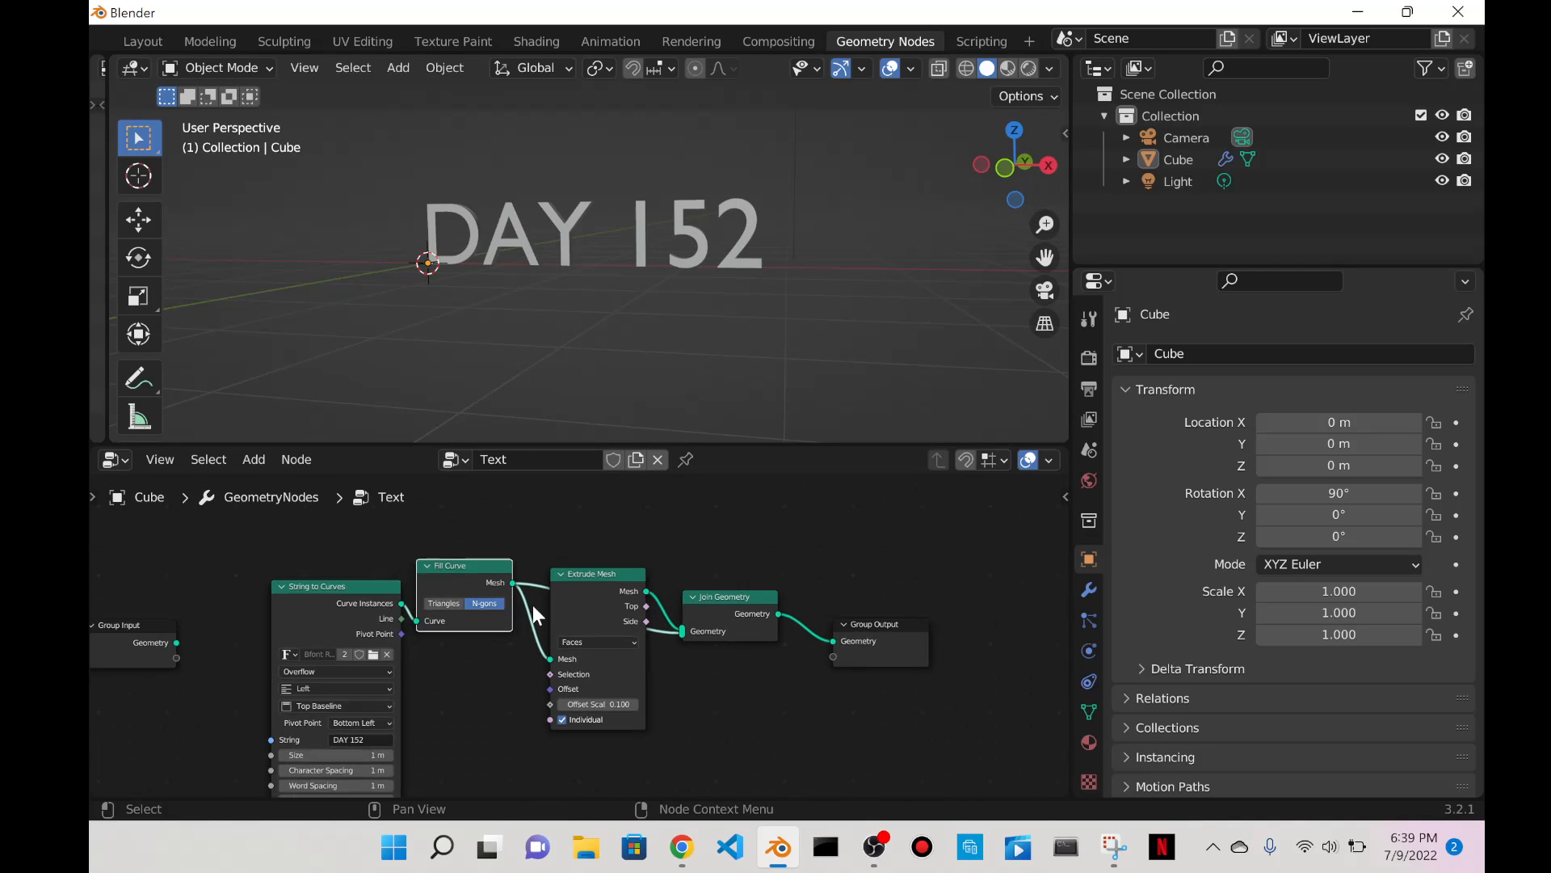
{"action": "scroll", "coordinate": [495, 683], "scroll_direction": "up", "scroll_amount": 1}
{"action": "middle_click_drag", "start_coordinate": [495, 684], "coordinate": [645, 629]}
{"action": "scroll", "coordinate": [675, 624], "scroll_direction": "down", "scroll_amount": 1}
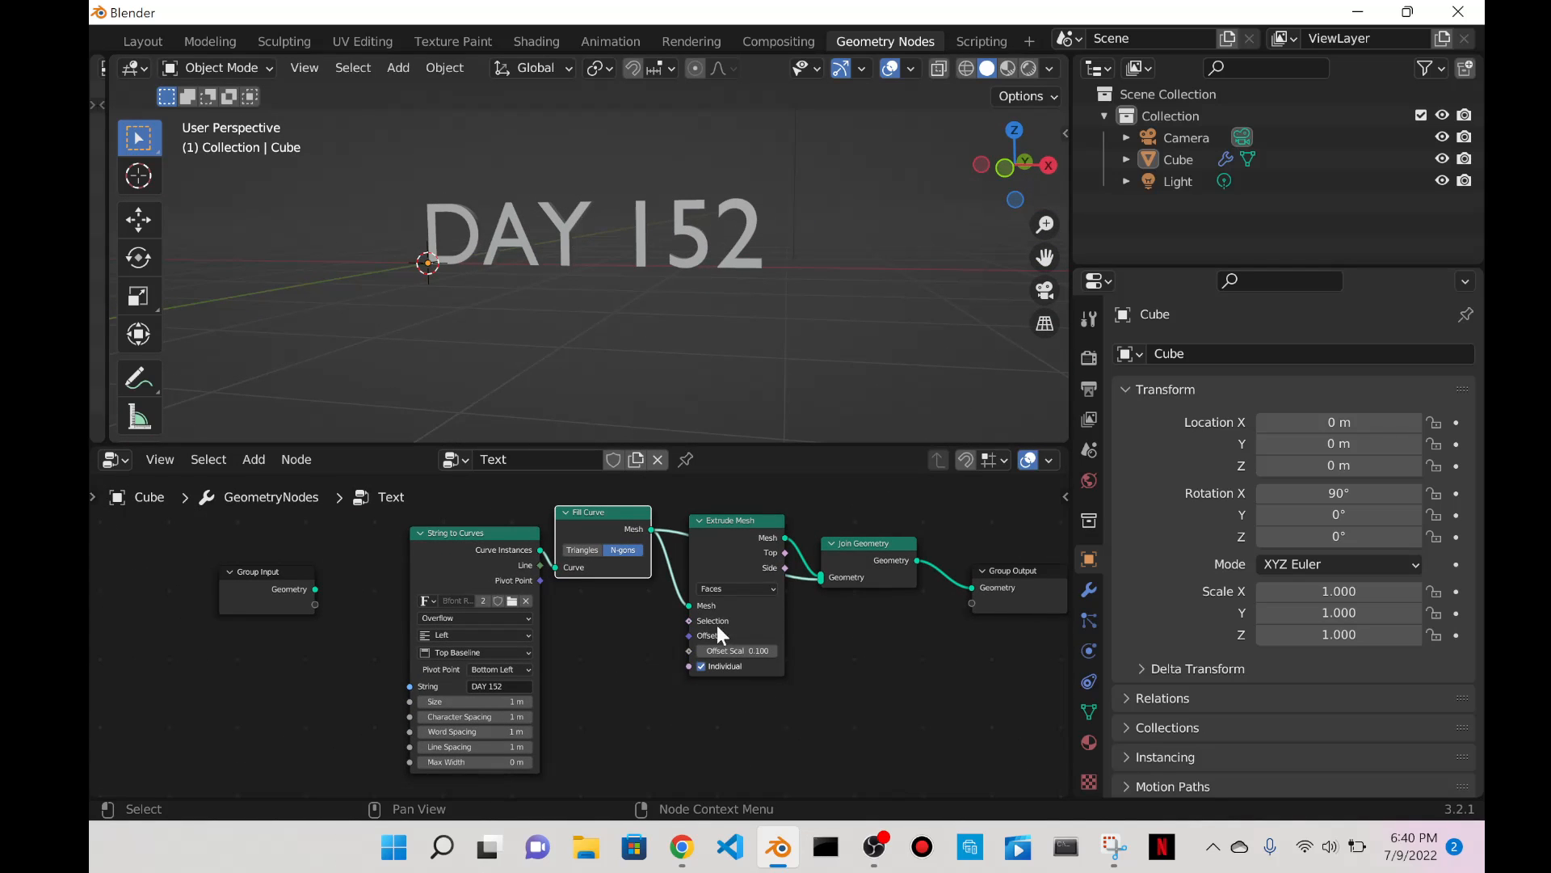
{"action": "scroll", "coordinate": [776, 574], "scroll_direction": "up", "scroll_amount": 1}
{"action": "scroll", "coordinate": [978, 586], "scroll_direction": "down", "scroll_amount": 2}
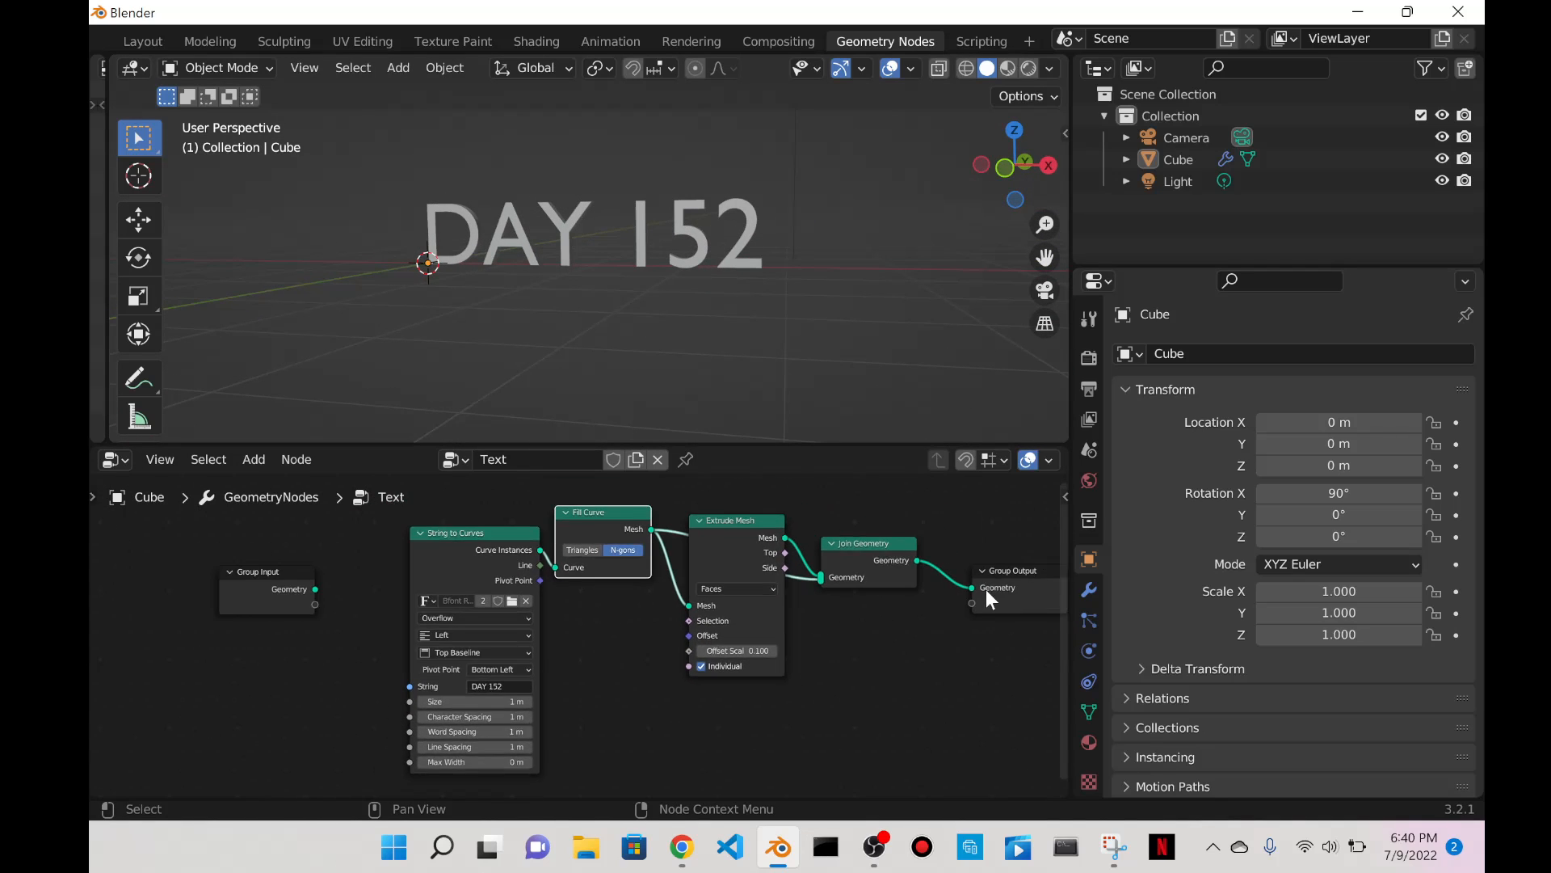
Try an Array modifier with a count of 128 and a relative Y offset of 18.3, and delete it.
{"action": "left_click", "coordinate": [1092, 587]}
{"action": "left_click", "coordinate": [1250, 357]}
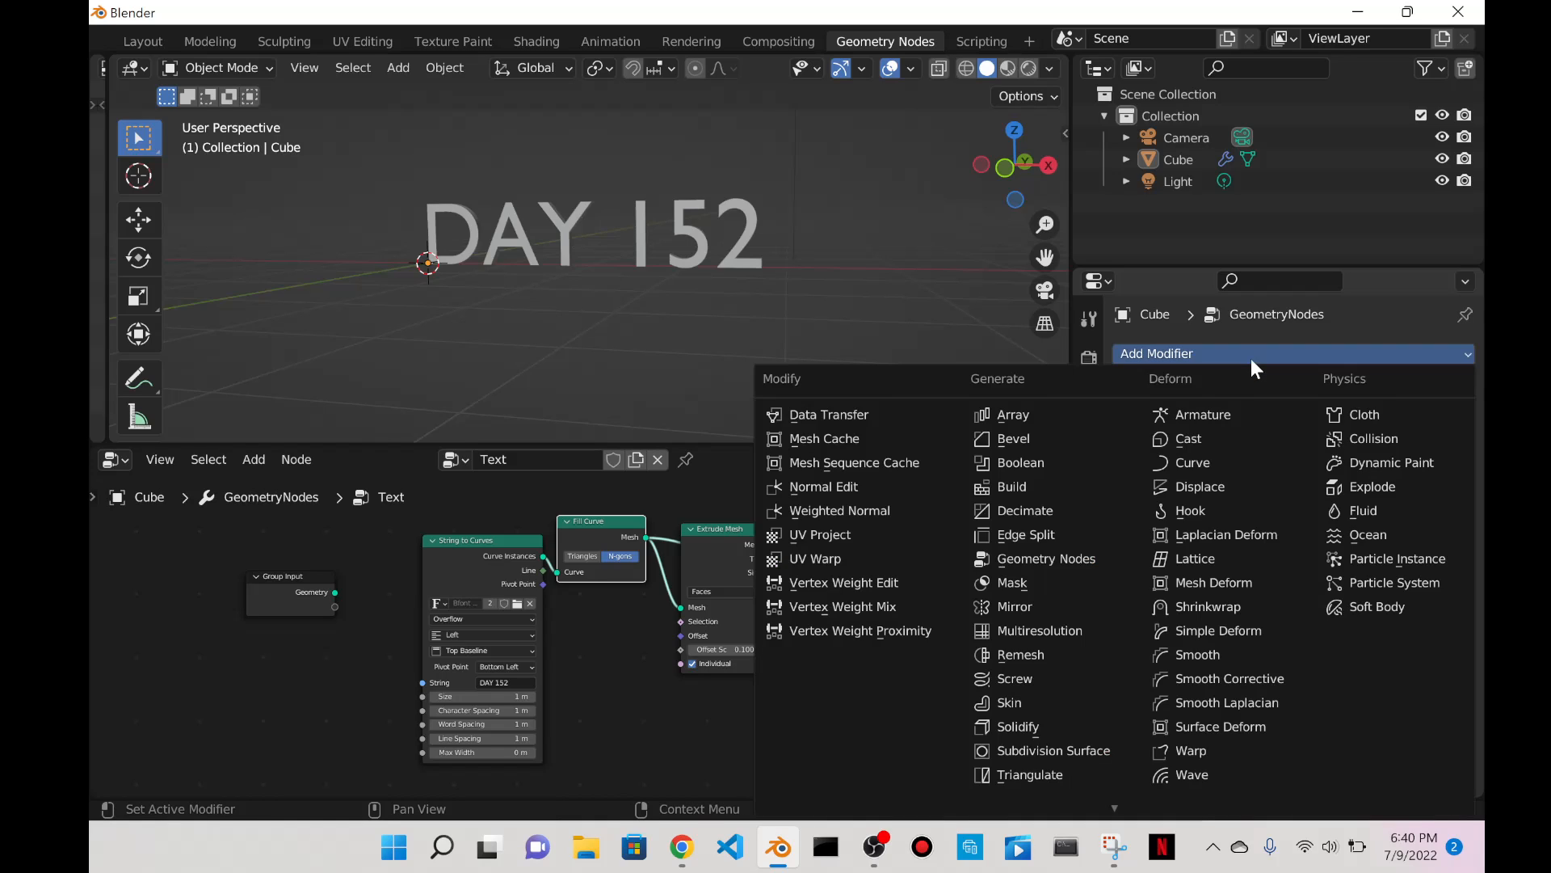
{"action": "key", "text": "Escape"}
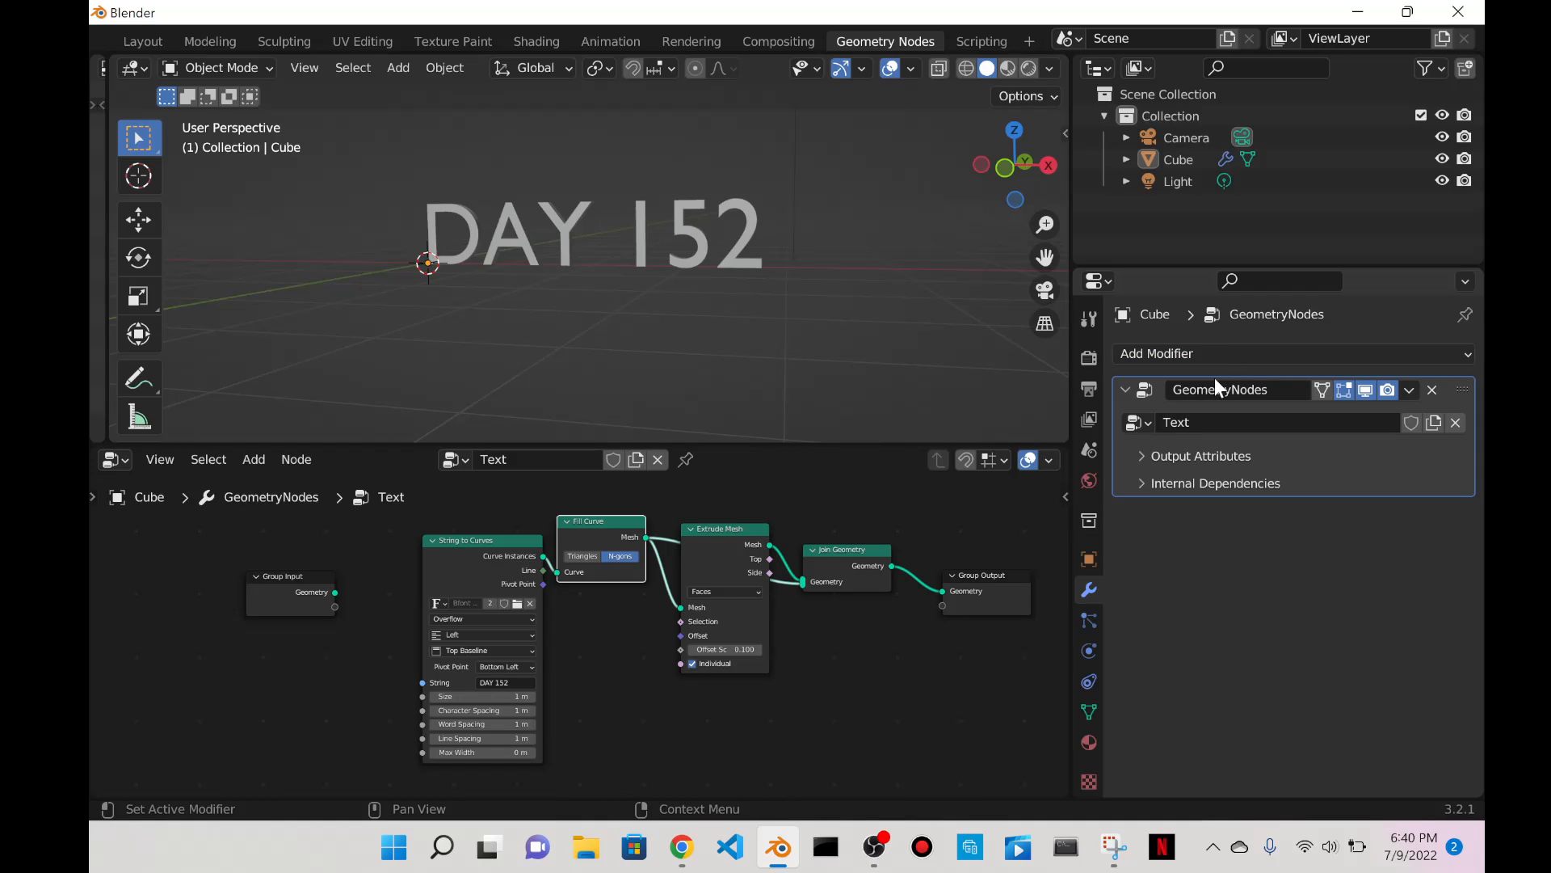
{"action": "left_click", "coordinate": [1185, 341]}
{"action": "left_click", "coordinate": [1074, 410]}
{"action": "scroll", "coordinate": [1280, 583], "scroll_direction": "down", "scroll_amount": 1}
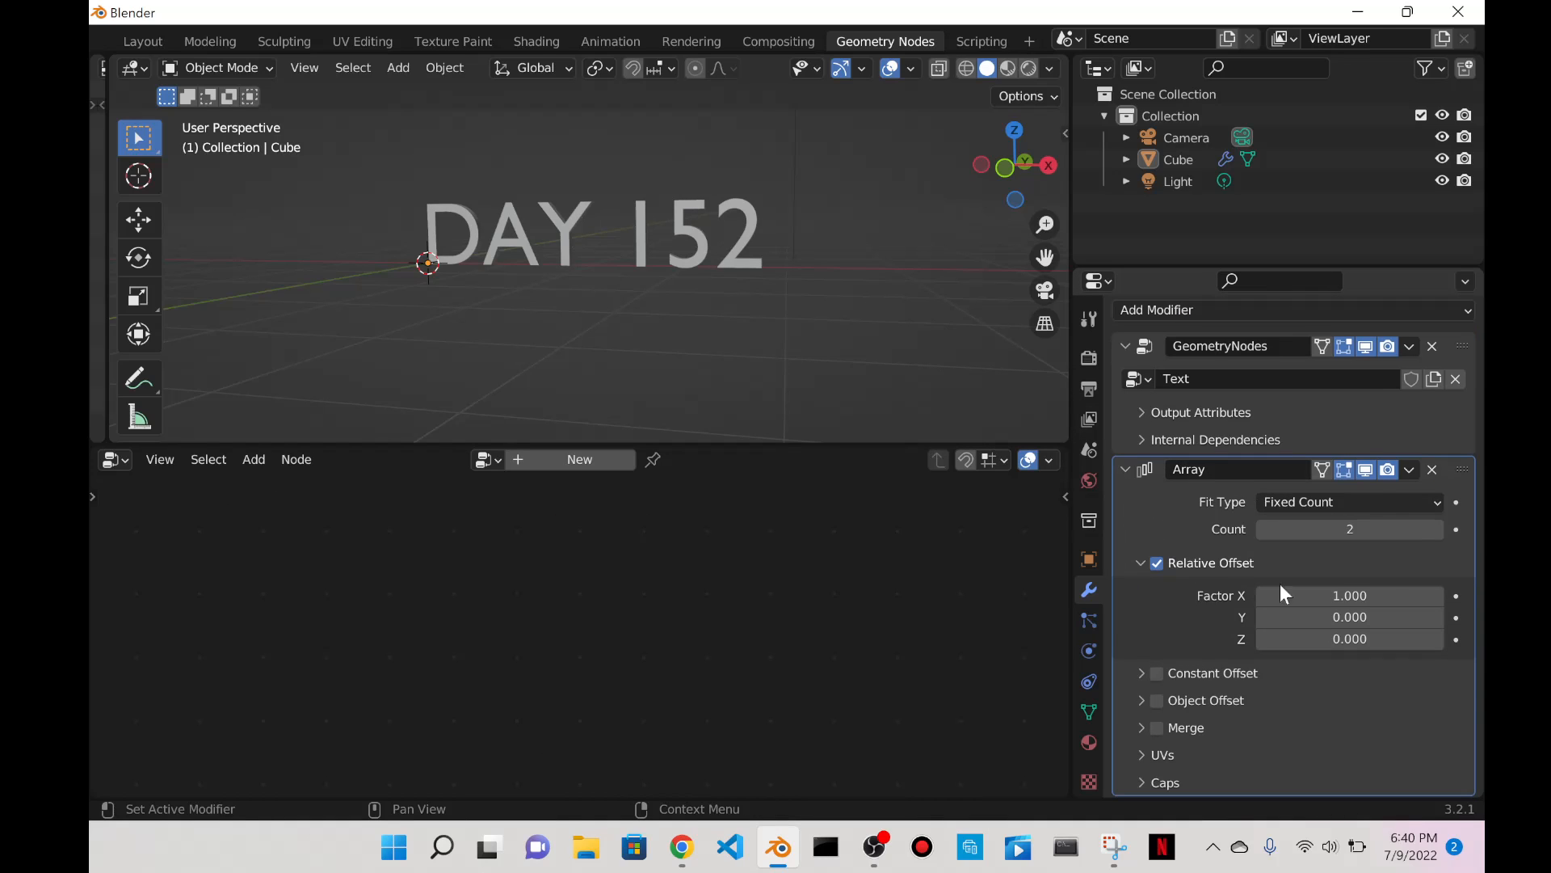
{"action": "left_click_drag", "start_coordinate": [1330, 530], "coordinate": [1432, 530]}
{"action": "left_click_drag", "start_coordinate": [1262, 618], "coordinate": [1410, 618]}
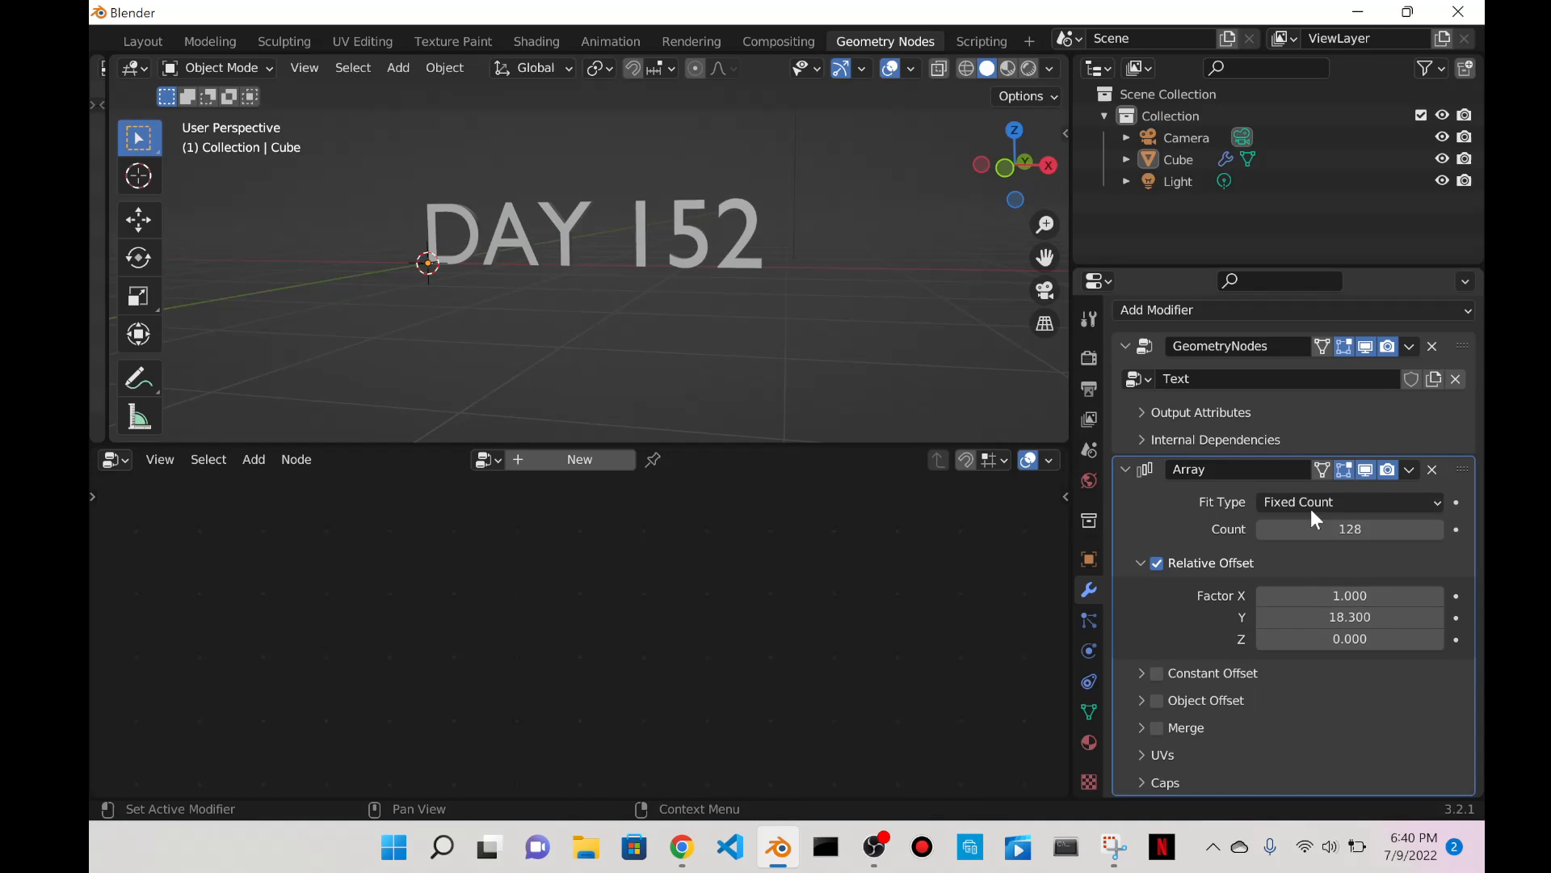
{"action": "left_click", "coordinate": [1430, 471]}
{"action": "scroll", "coordinate": [772, 542], "scroll_direction": "up", "scroll_amount": 2}
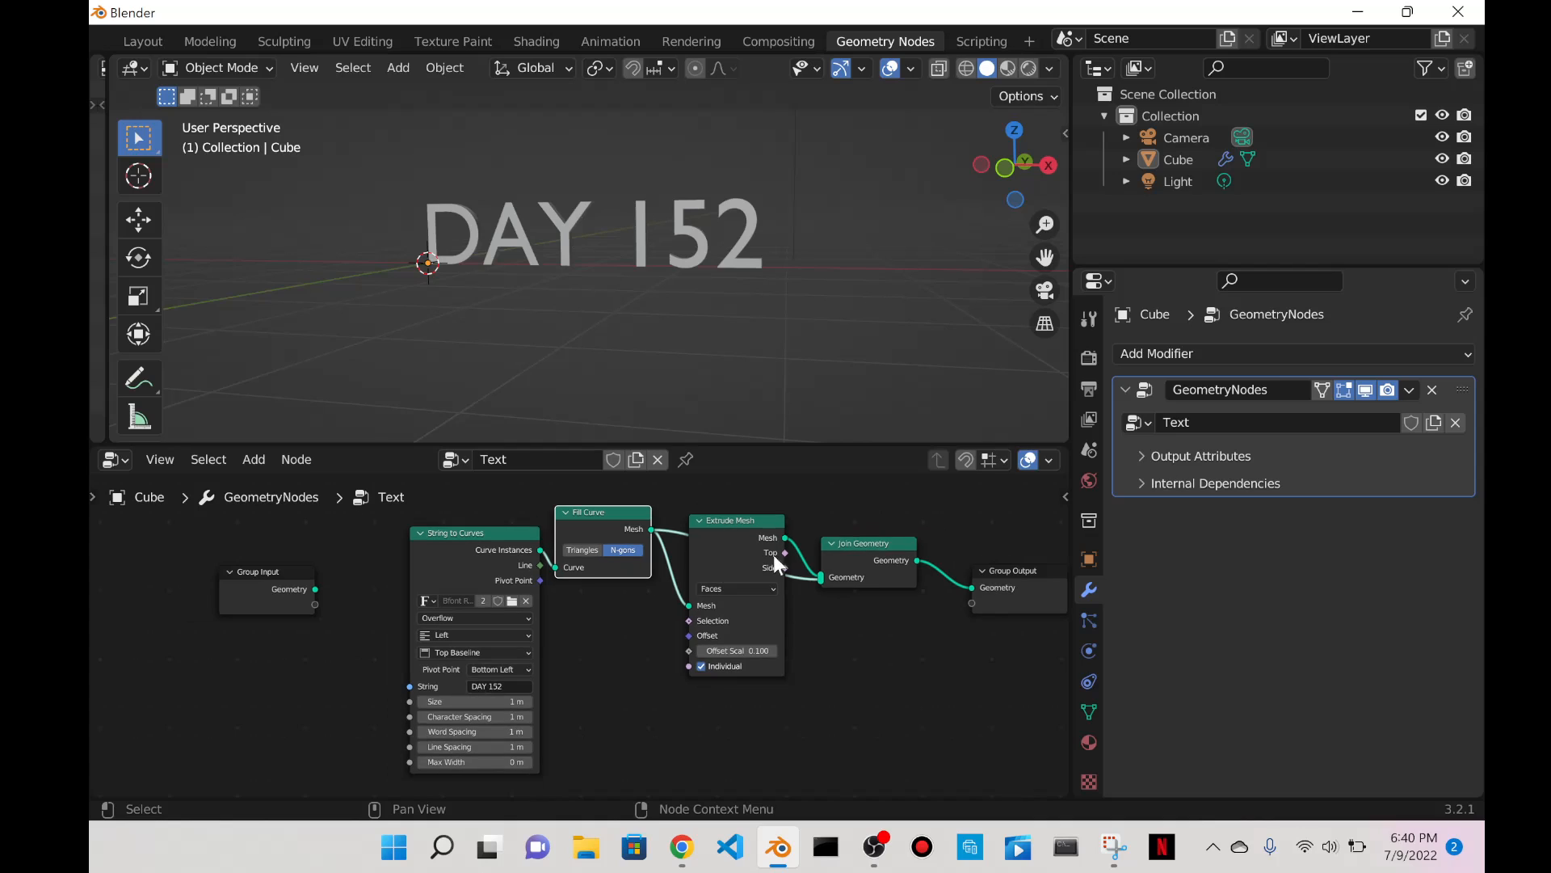
Expose Extrude Mesh's Offset Scale through the Group Input node and set it to 0.1 in the modifier.
{"action": "middle_click_drag", "start_coordinate": [804, 370], "coordinate": [728, 356]}
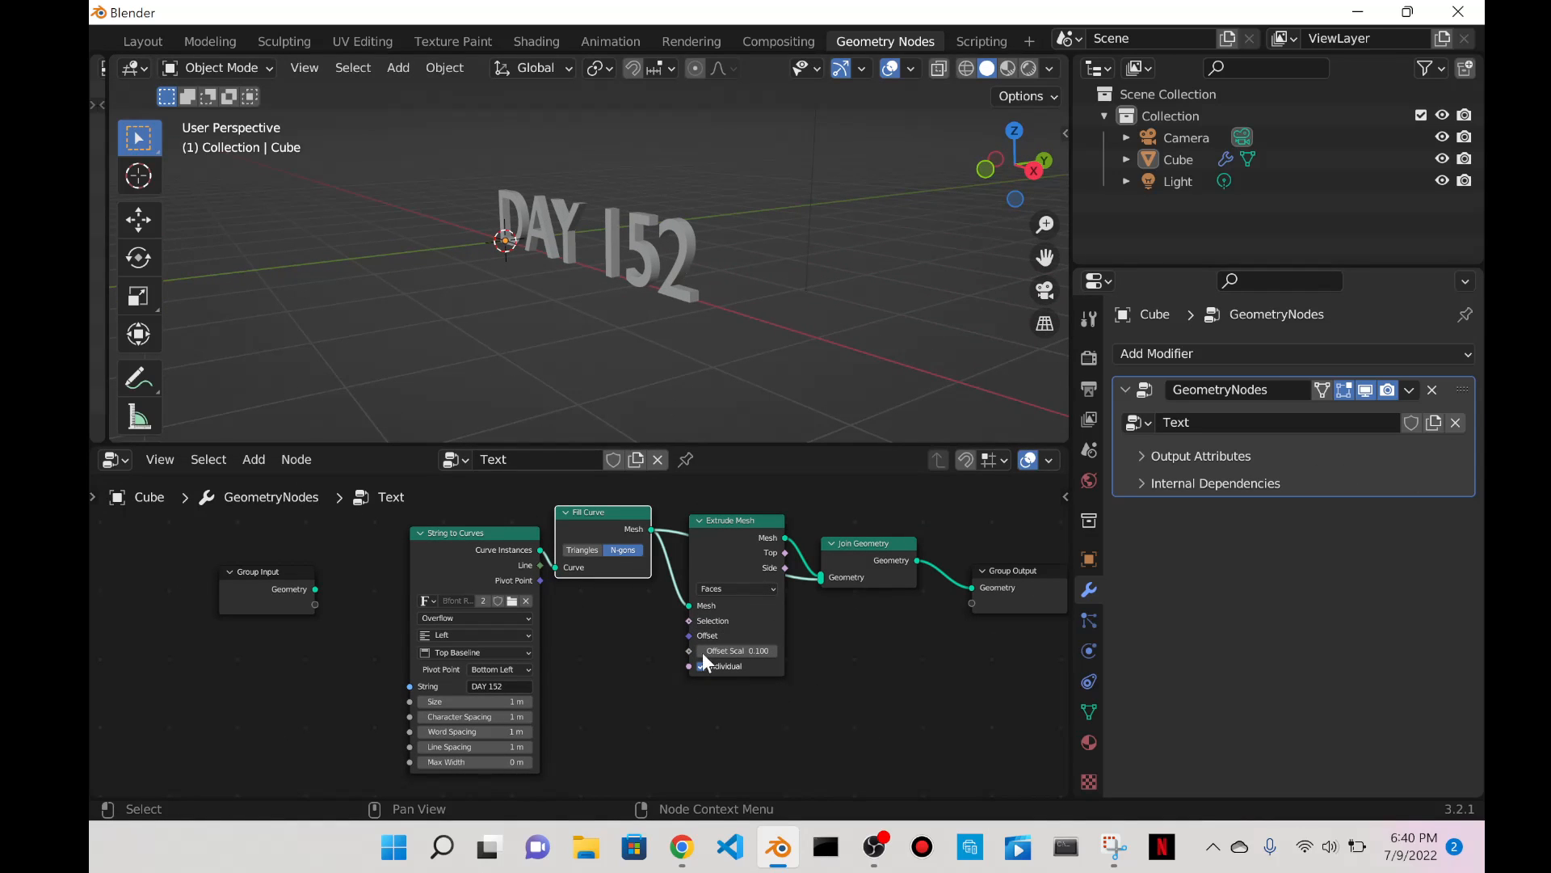
{"action": "left_click_drag", "start_coordinate": [688, 650], "coordinate": [315, 604]}
{"action": "mouse_move", "coordinate": [1424, 447]}
{"action": "left_mouse_down"}
{"action": "mouse_move", "coordinate": [1520, 448]}
{"action": "mouse_move", "coordinate": [1400, 450]}
{"action": "left_mouse_up"}
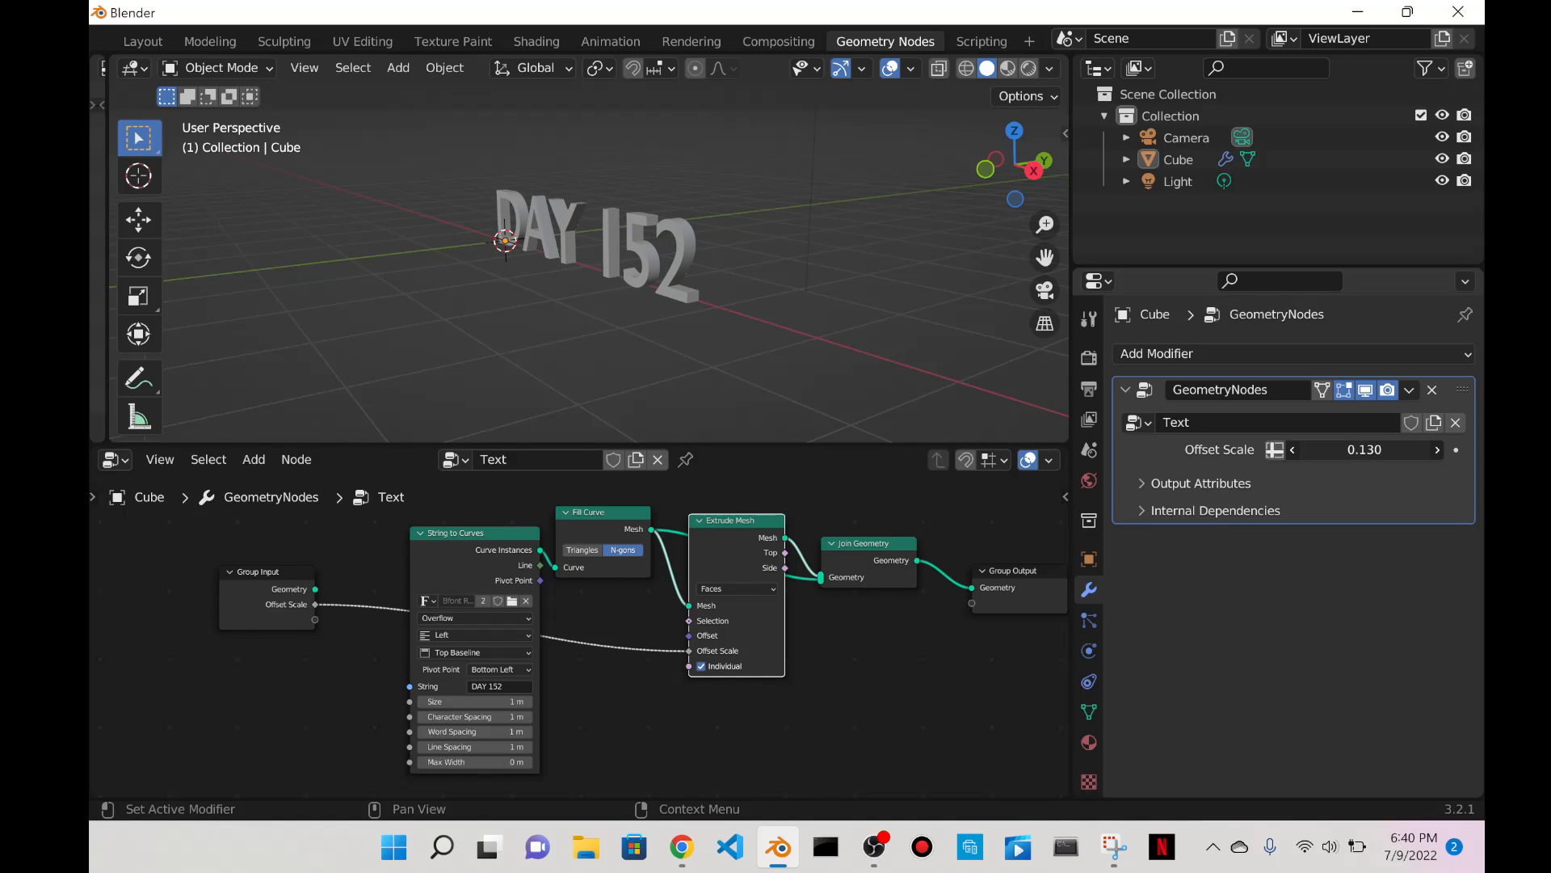
{"action": "left_click", "coordinate": [1400, 450]}
{"action": "type", "text": "0.1"}
{"action": "key", "text": "Return"}
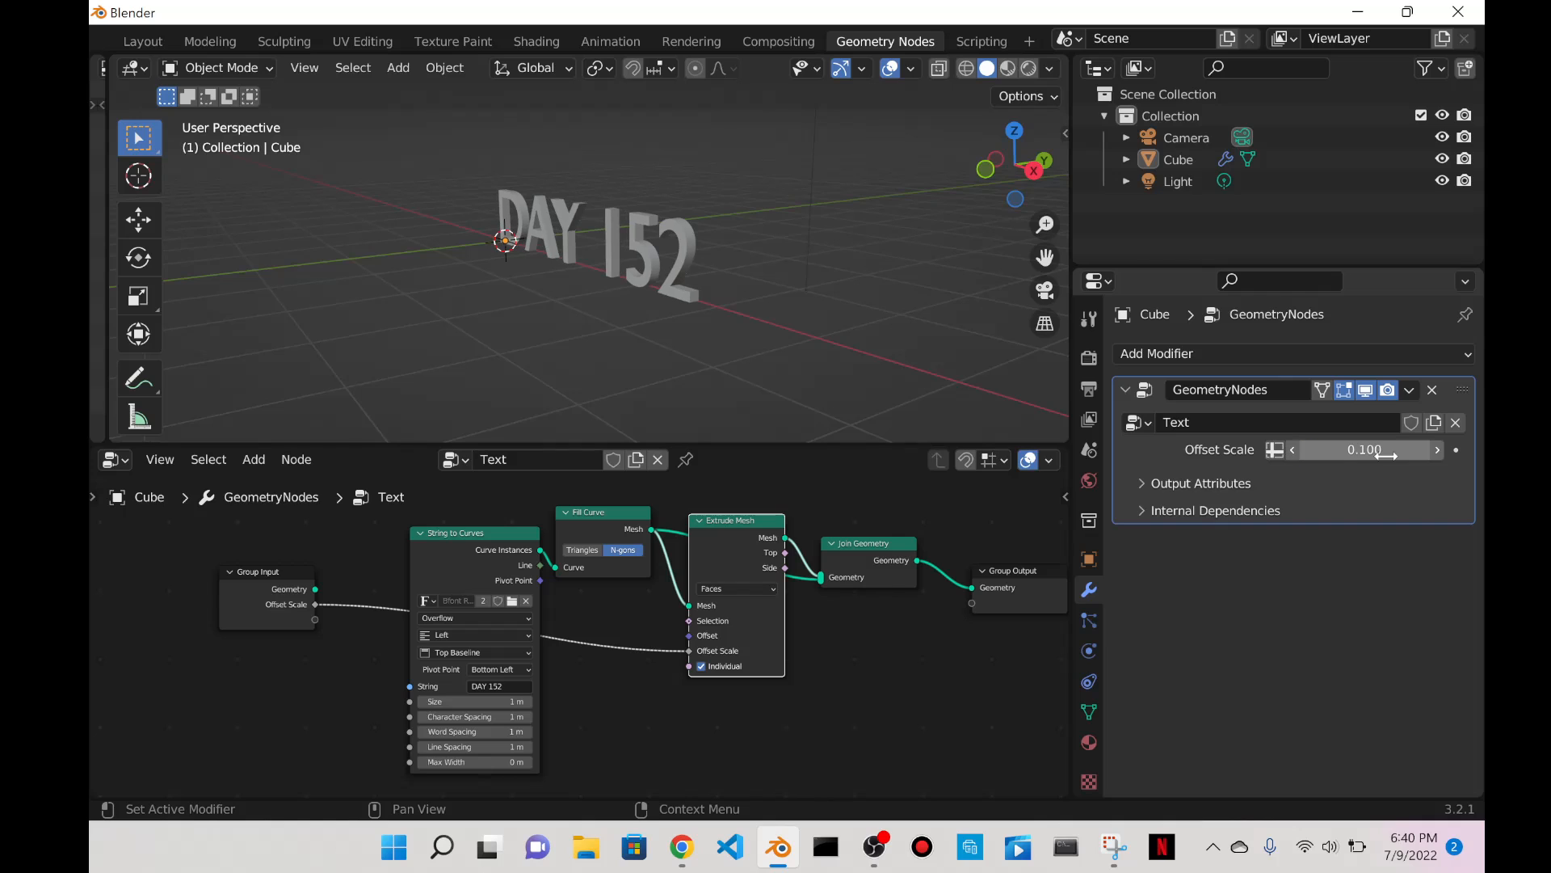
Select the text object and load the Arial Black font into the String to Curves node.
{"action": "scroll", "coordinate": [850, 285], "scroll_direction": "up", "scroll_amount": 2}
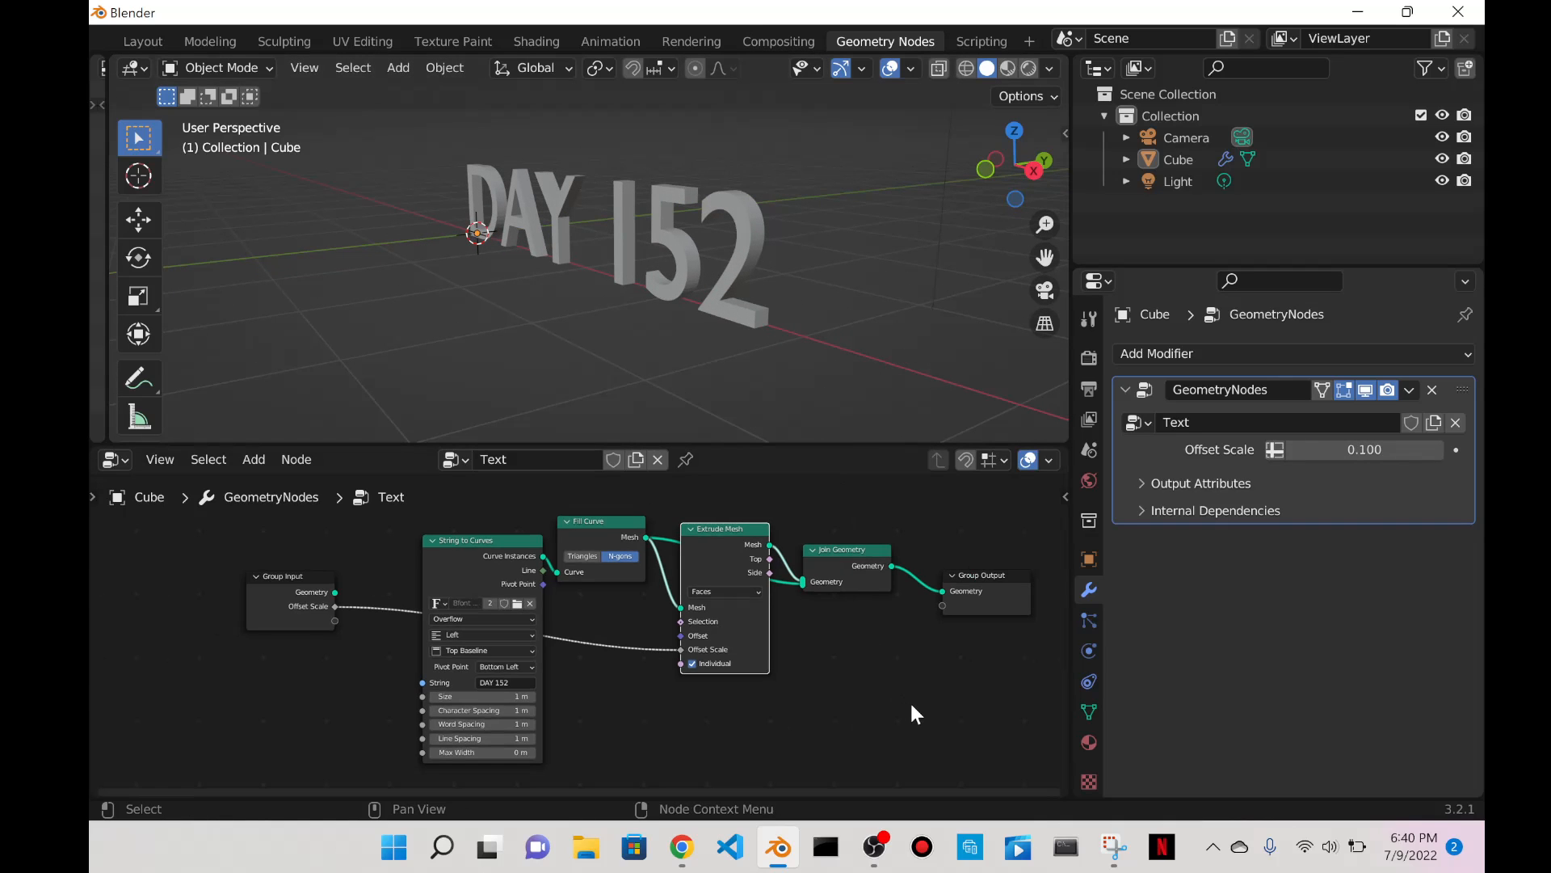
{"action": "middle_click_drag", "start_coordinate": [911, 709], "coordinate": [858, 683]}
{"action": "middle_click_drag", "start_coordinate": [880, 324], "coordinate": [823, 287]}
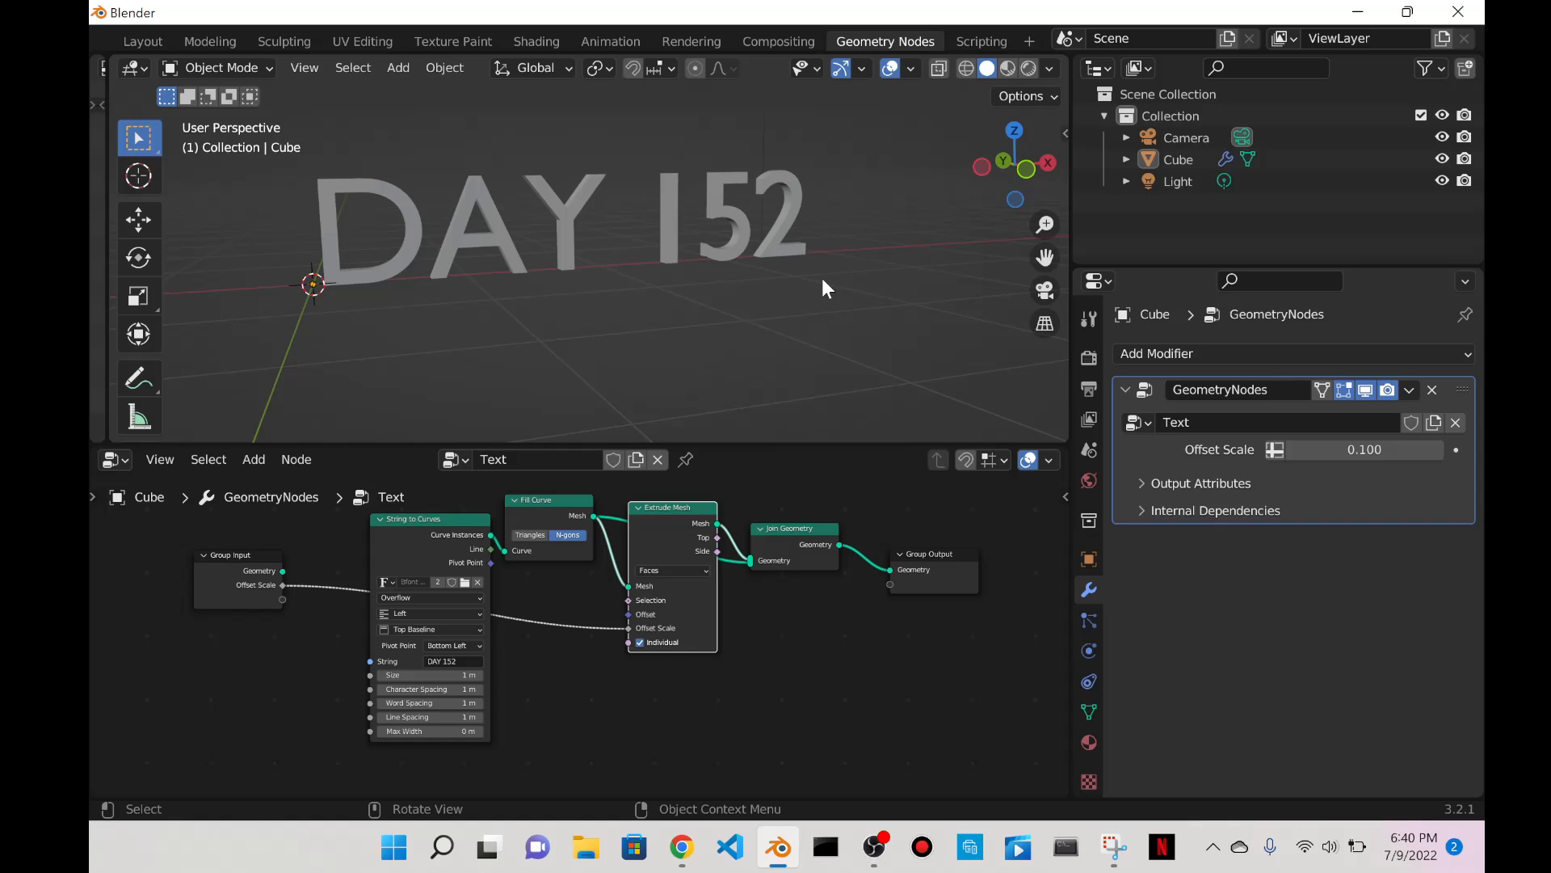
{"action": "scroll", "coordinate": [774, 267], "scroll_direction": "down", "scroll_amount": 1}
{"action": "left_click", "coordinate": [573, 229]}
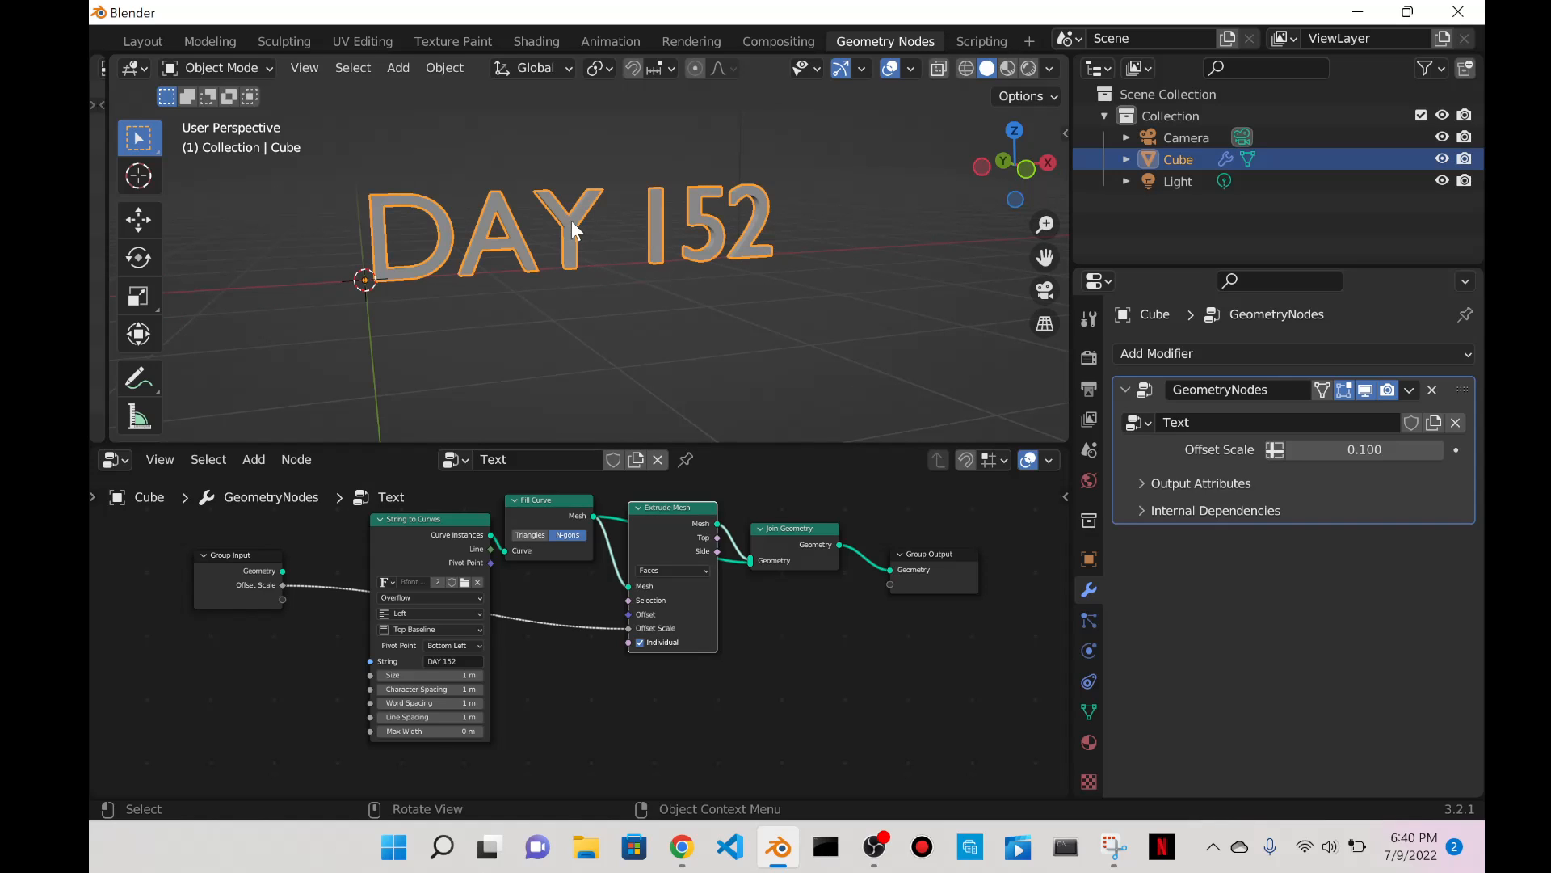
{"action": "scroll", "coordinate": [377, 532], "scroll_direction": "up", "scroll_amount": 3}
{"action": "left_click", "coordinate": [367, 538]}
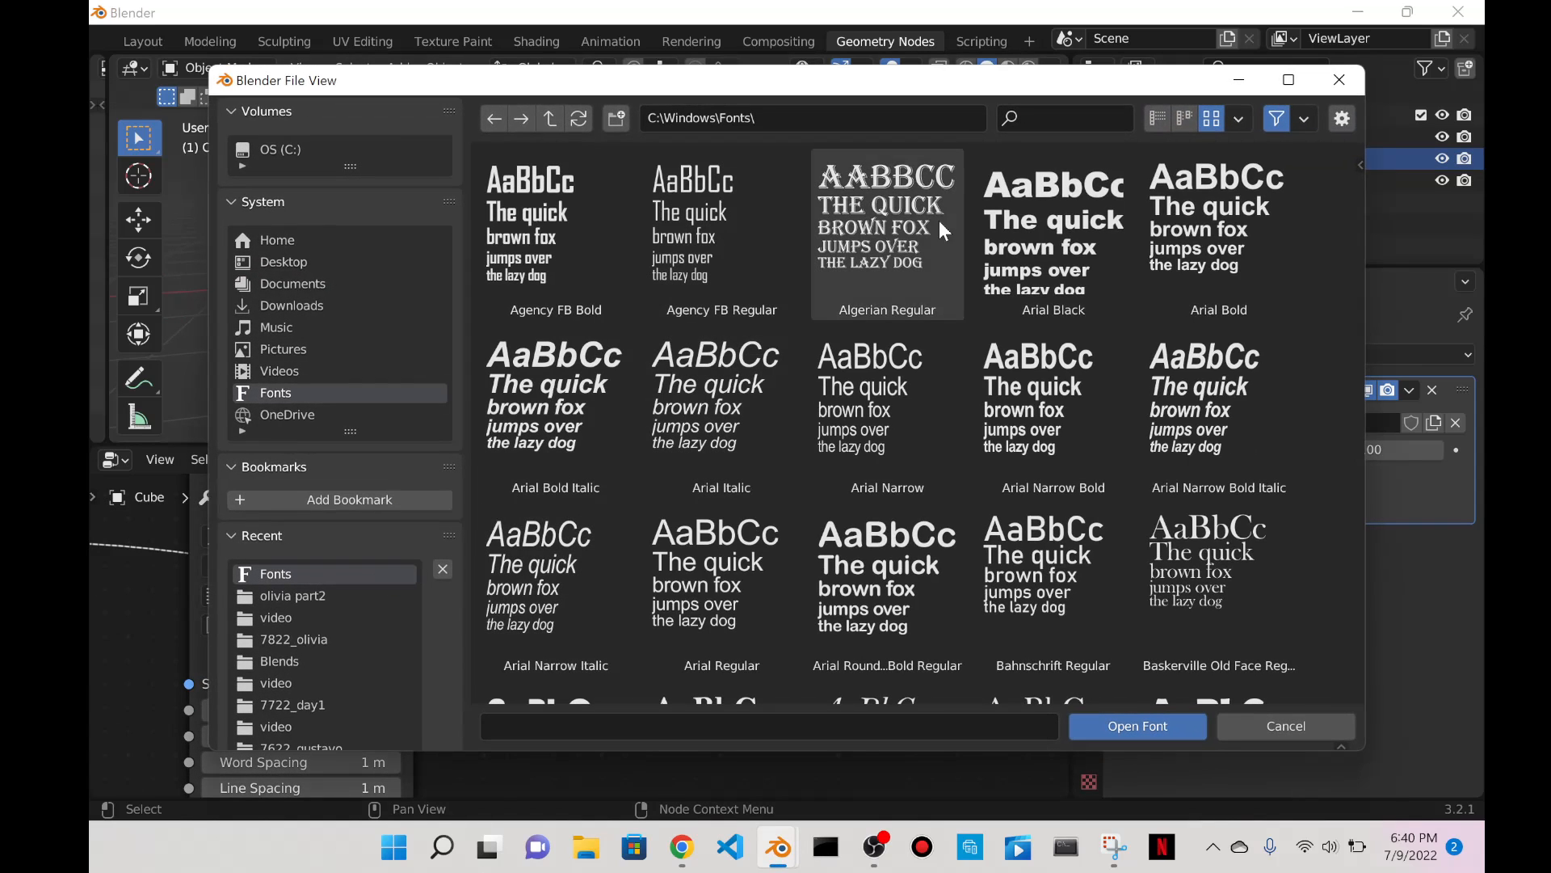
{"action": "left_click", "coordinate": [1054, 234]}
{"action": "left_click", "coordinate": [1136, 725]}
{"action": "middle_click_drag", "start_coordinate": [389, 577], "coordinate": [688, 658]}
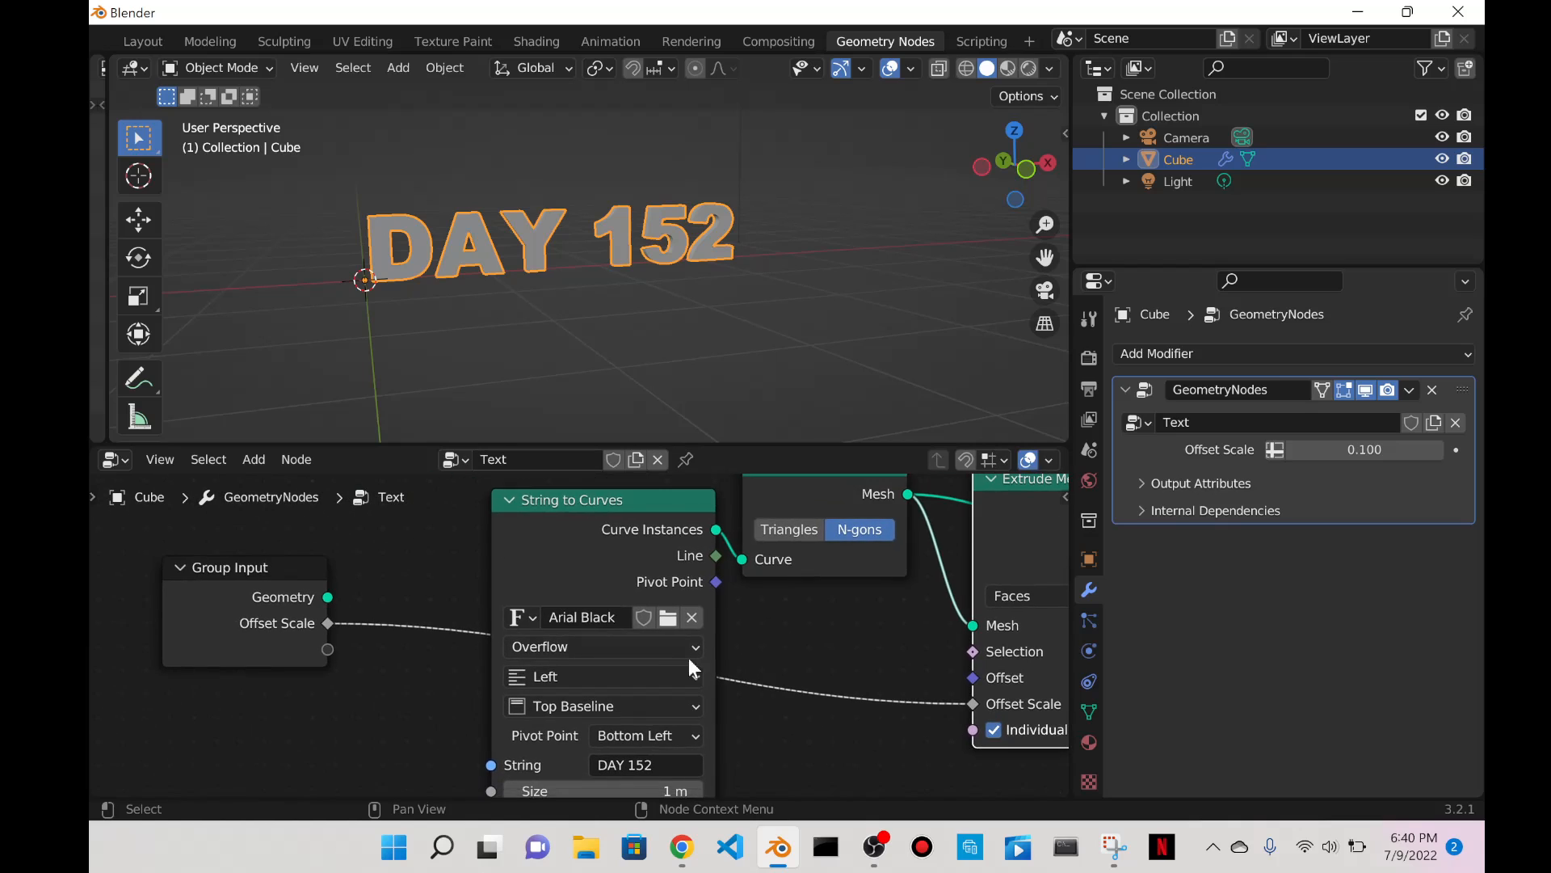
Deselect everything and insert a Translate Instances node between Join Geometry and Group Output.
{"action": "scroll", "coordinate": [569, 630], "scroll_direction": "up", "scroll_amount": 2}
{"action": "scroll", "coordinate": [541, 598], "scroll_direction": "down", "scroll_amount": 1}
{"action": "scroll", "coordinate": [814, 587], "scroll_direction": "down", "scroll_amount": 4}
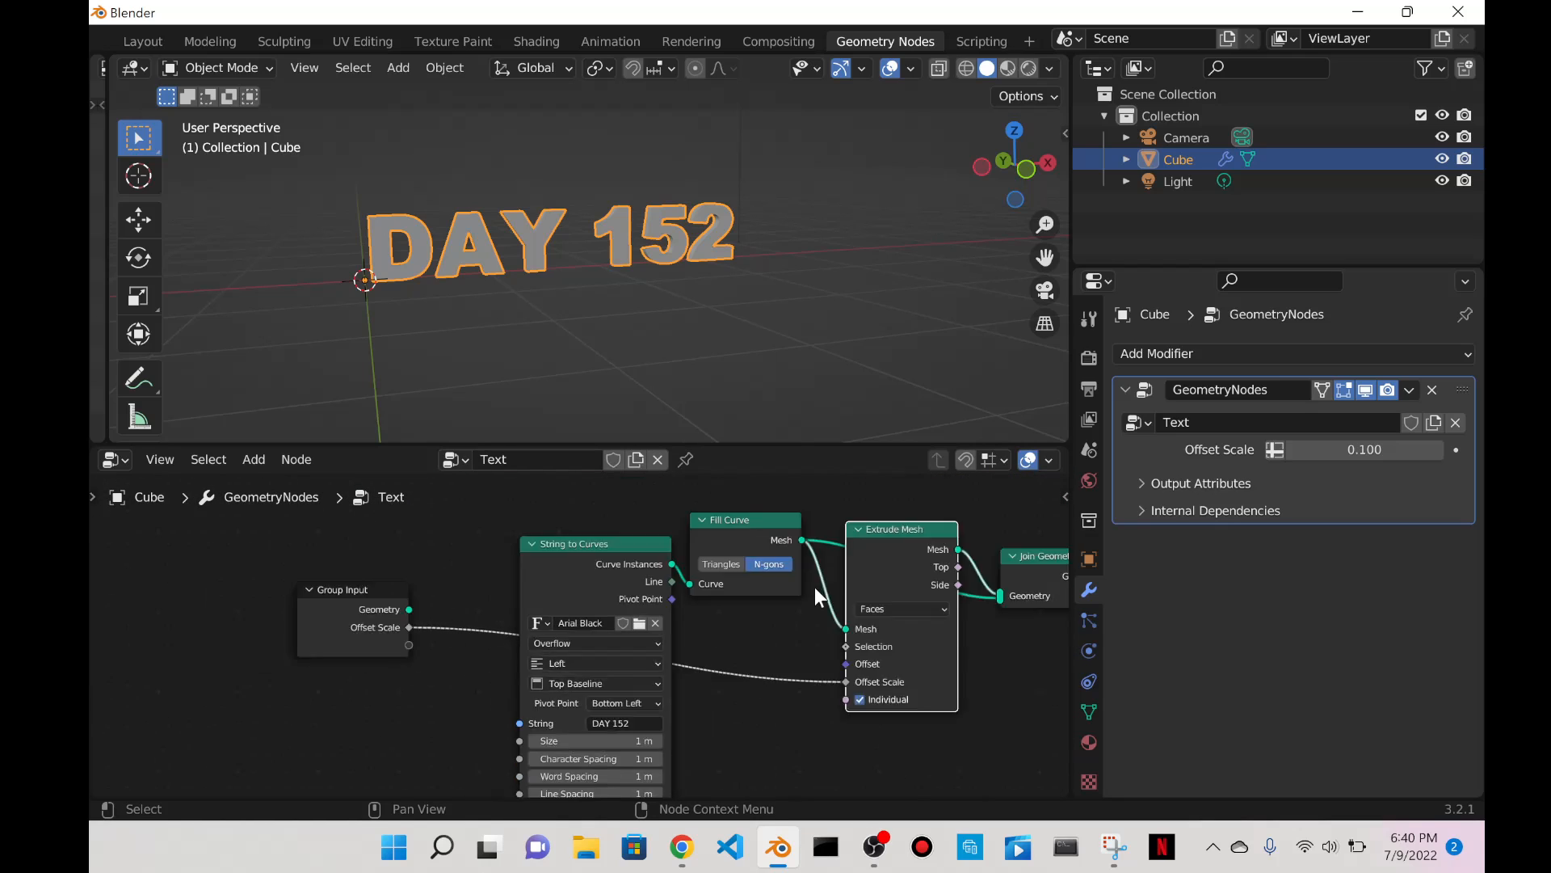
{"action": "scroll", "coordinate": [939, 577], "scroll_direction": "up", "scroll_amount": 2}
{"action": "middle_click_drag", "start_coordinate": [943, 556], "coordinate": [783, 555]}
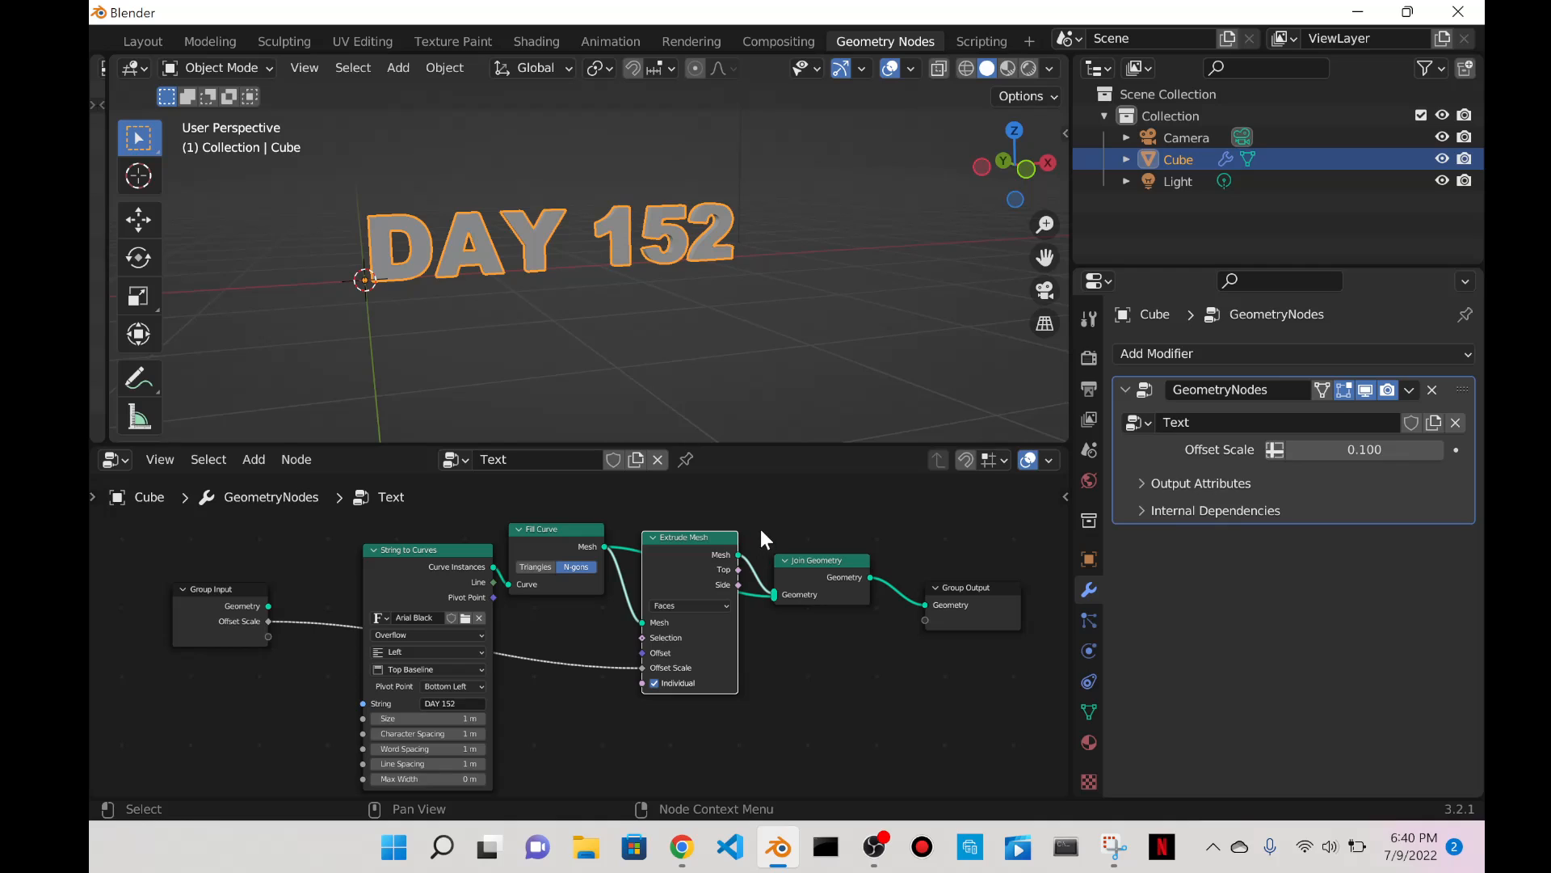
{"action": "middle_click_drag", "start_coordinate": [864, 651], "coordinate": [838, 596]}
{"action": "left_click", "coordinate": [830, 625]}
{"action": "left_click", "coordinate": [803, 342]}
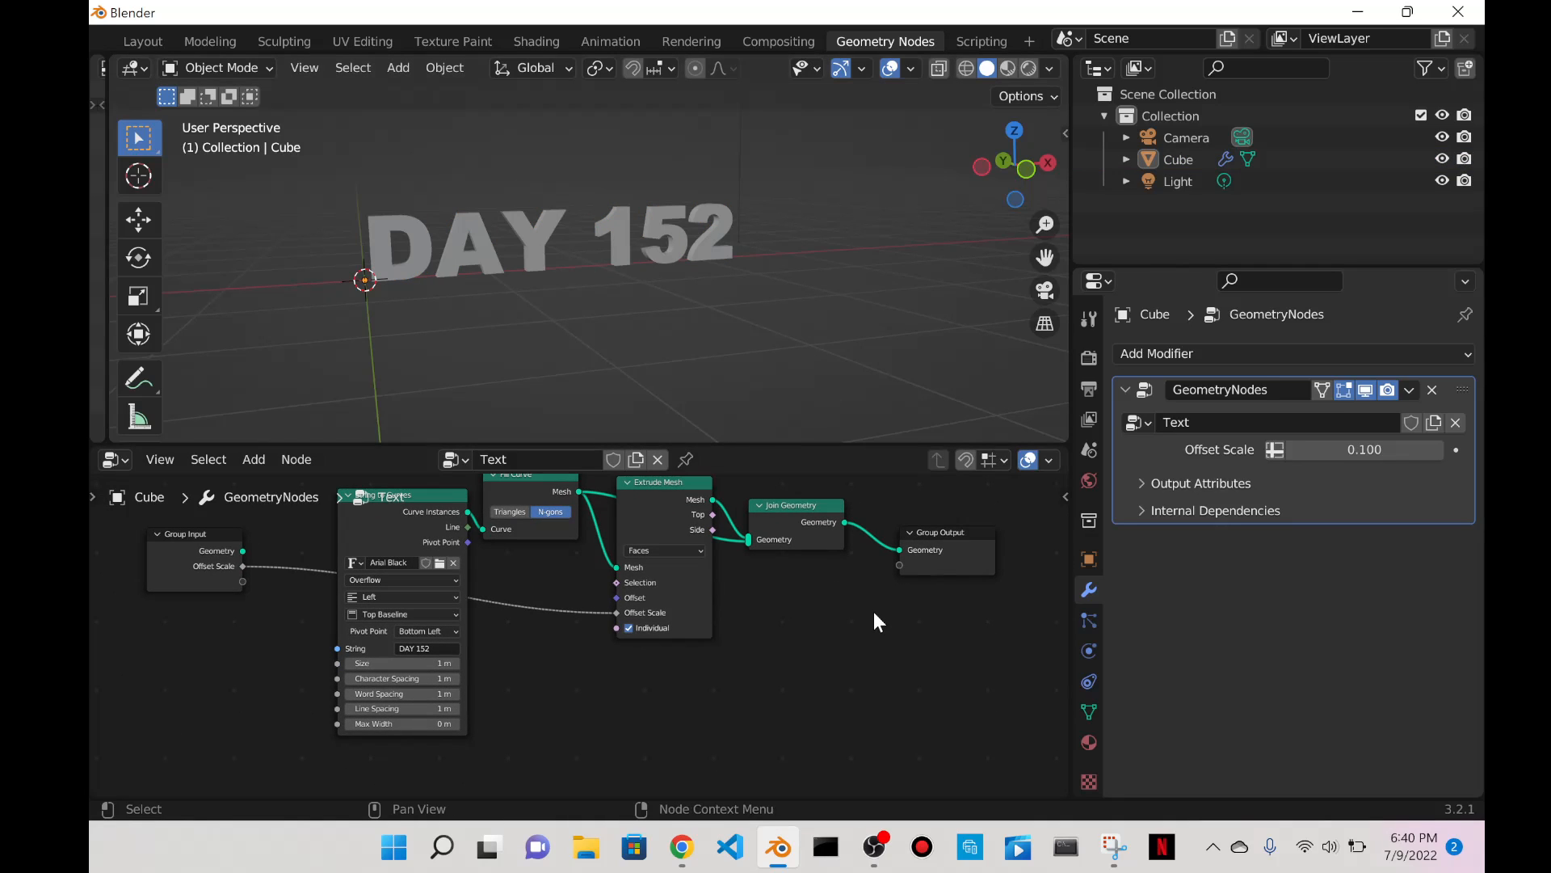
{"action": "key", "text": "shift+a"}
{"action": "left_click", "coordinate": [808, 369]}
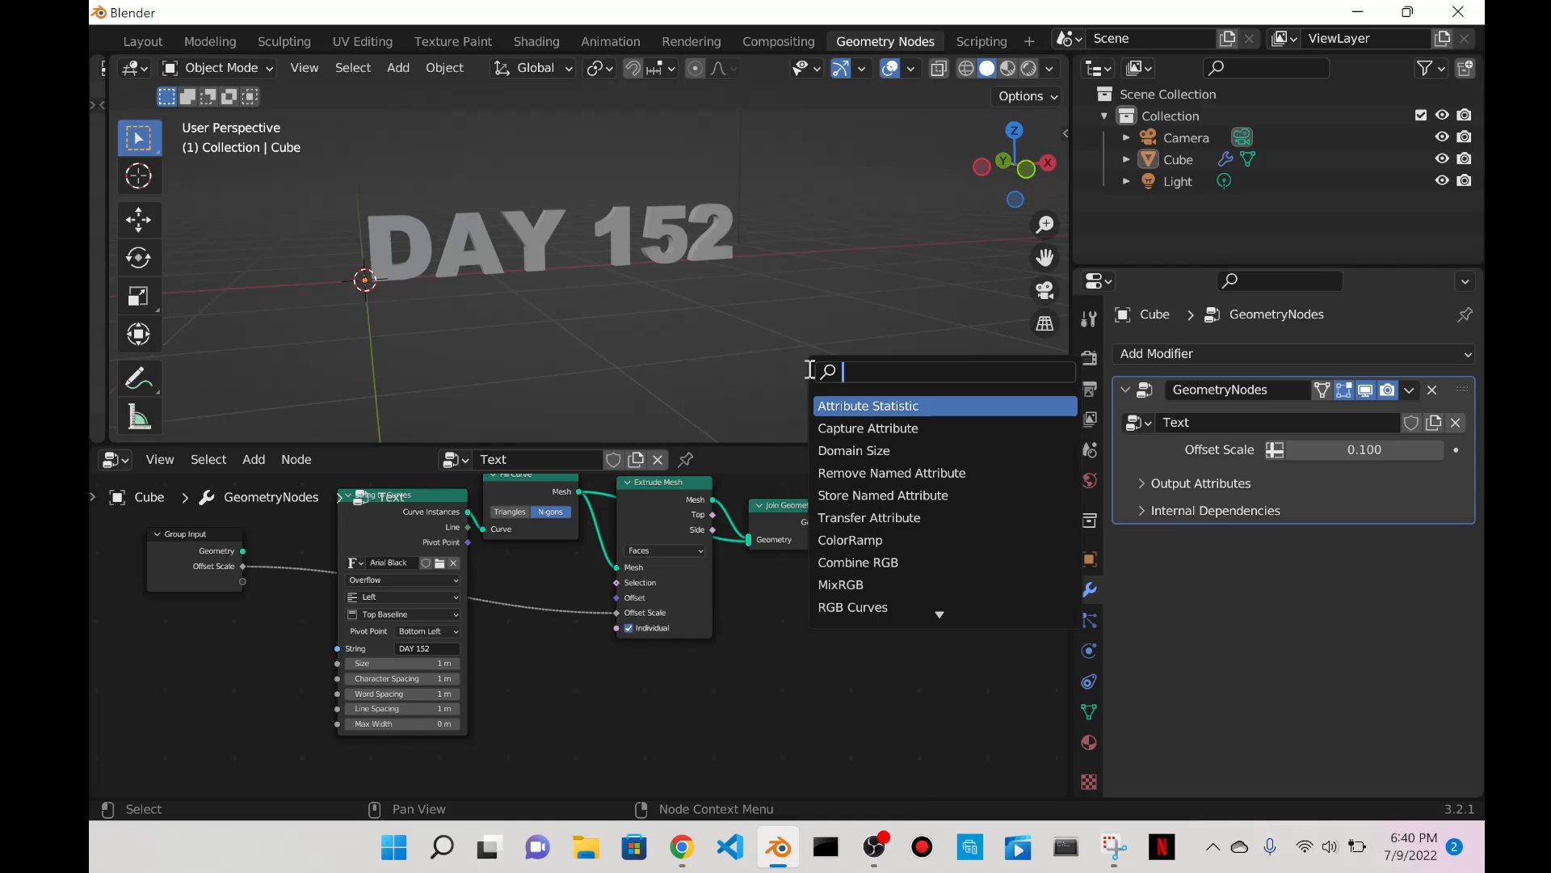
{"action": "type", "text": "transl"}
{"action": "key", "text": "Return"}
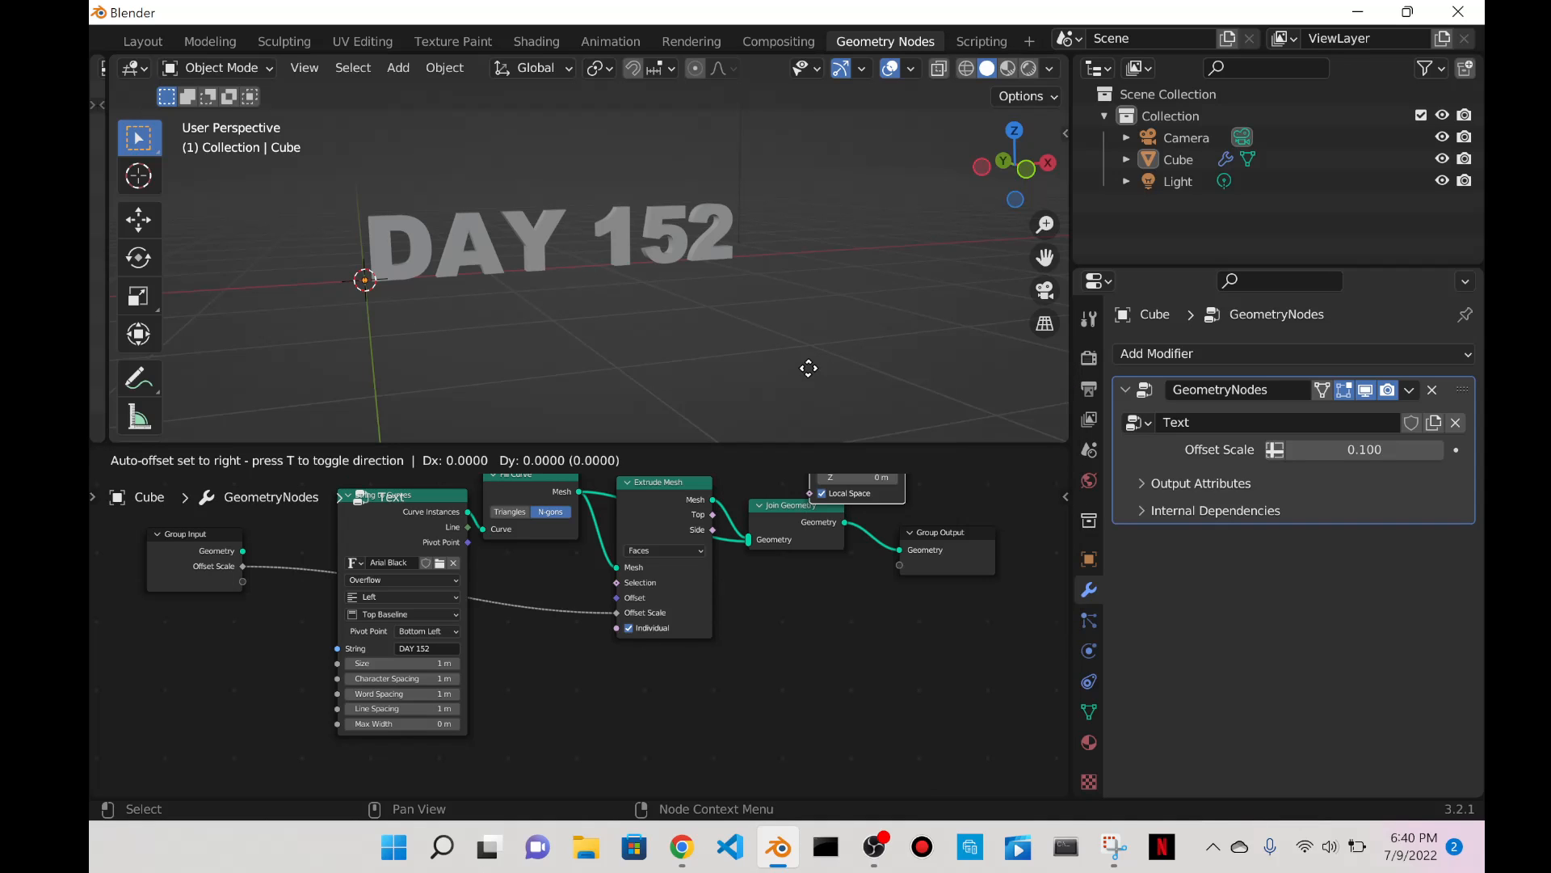
{"action": "left_click", "coordinate": [947, 554]}
{"action": "scroll", "coordinate": [835, 589], "scroll_direction": "up", "scroll_amount": 4}
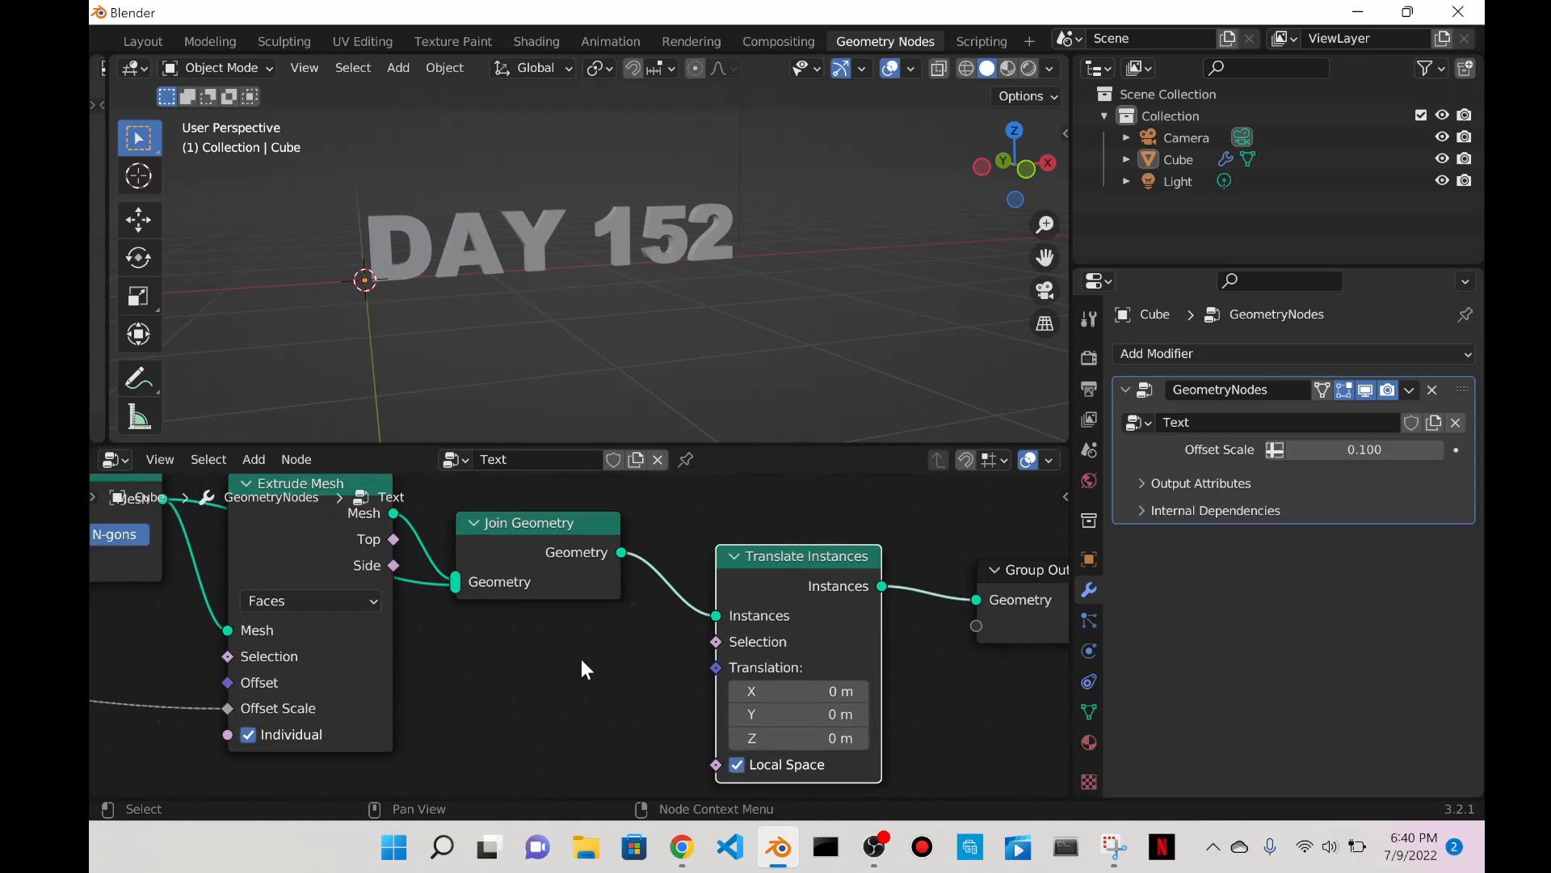
Try moving the text with a Translate Instances translation of X -1.8 m, Y 1 m and Z 2.8 m, and undo it.
{"action": "middle_click_drag", "start_coordinate": [643, 704], "coordinate": [490, 677]}
{"action": "scroll", "coordinate": [495, 663], "scroll_direction": "down", "scroll_amount": 1}
{"action": "scroll", "coordinate": [429, 379], "scroll_direction": "down", "scroll_amount": 1}
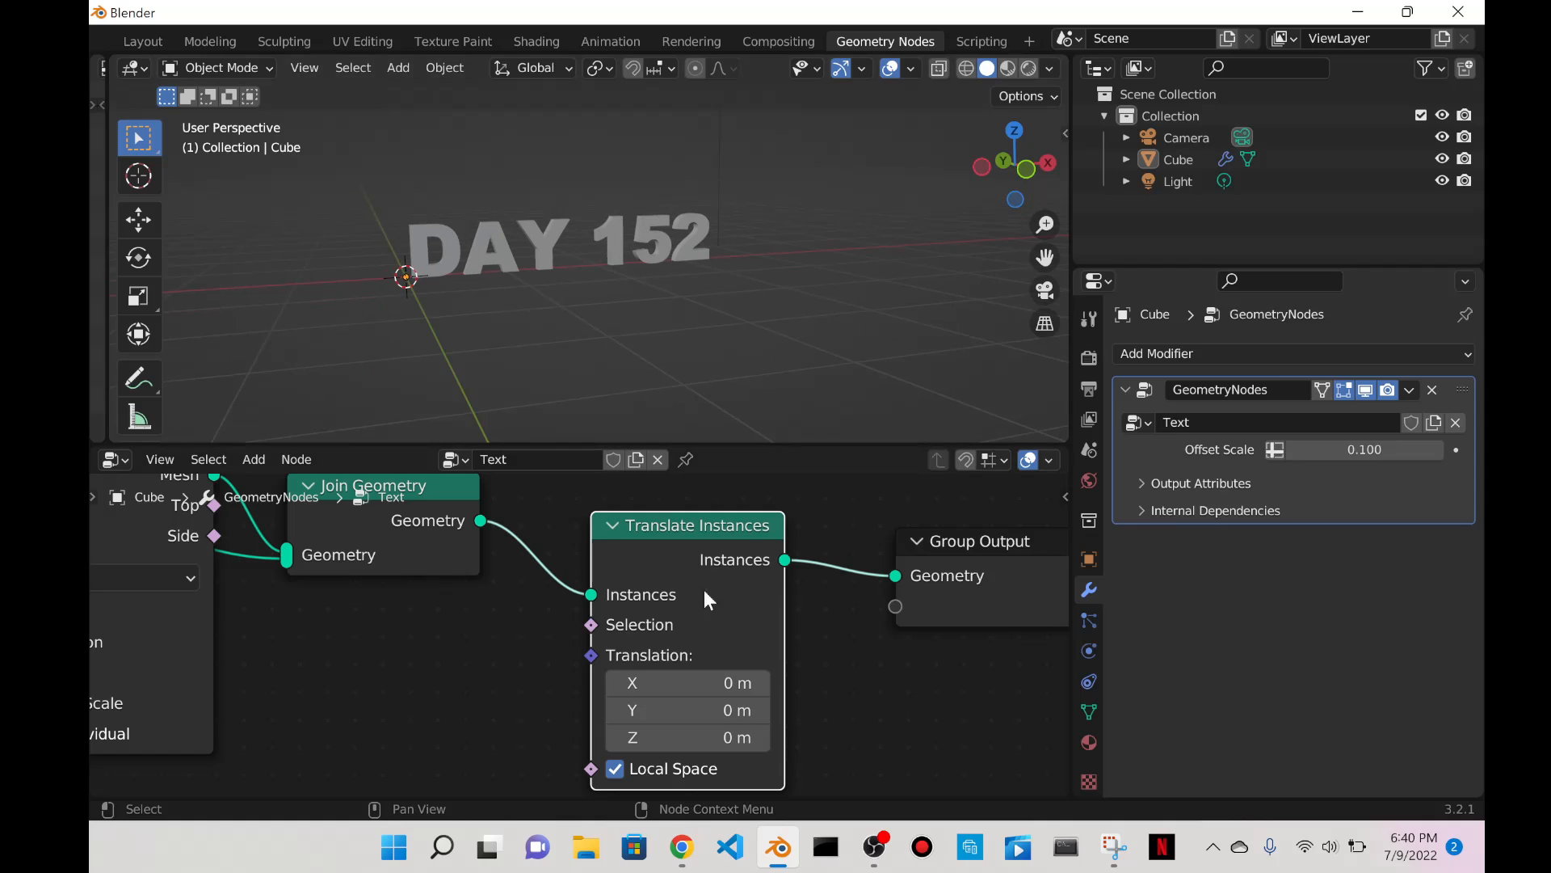
{"action": "scroll", "coordinate": [687, 335], "scroll_direction": "down", "scroll_amount": 3}
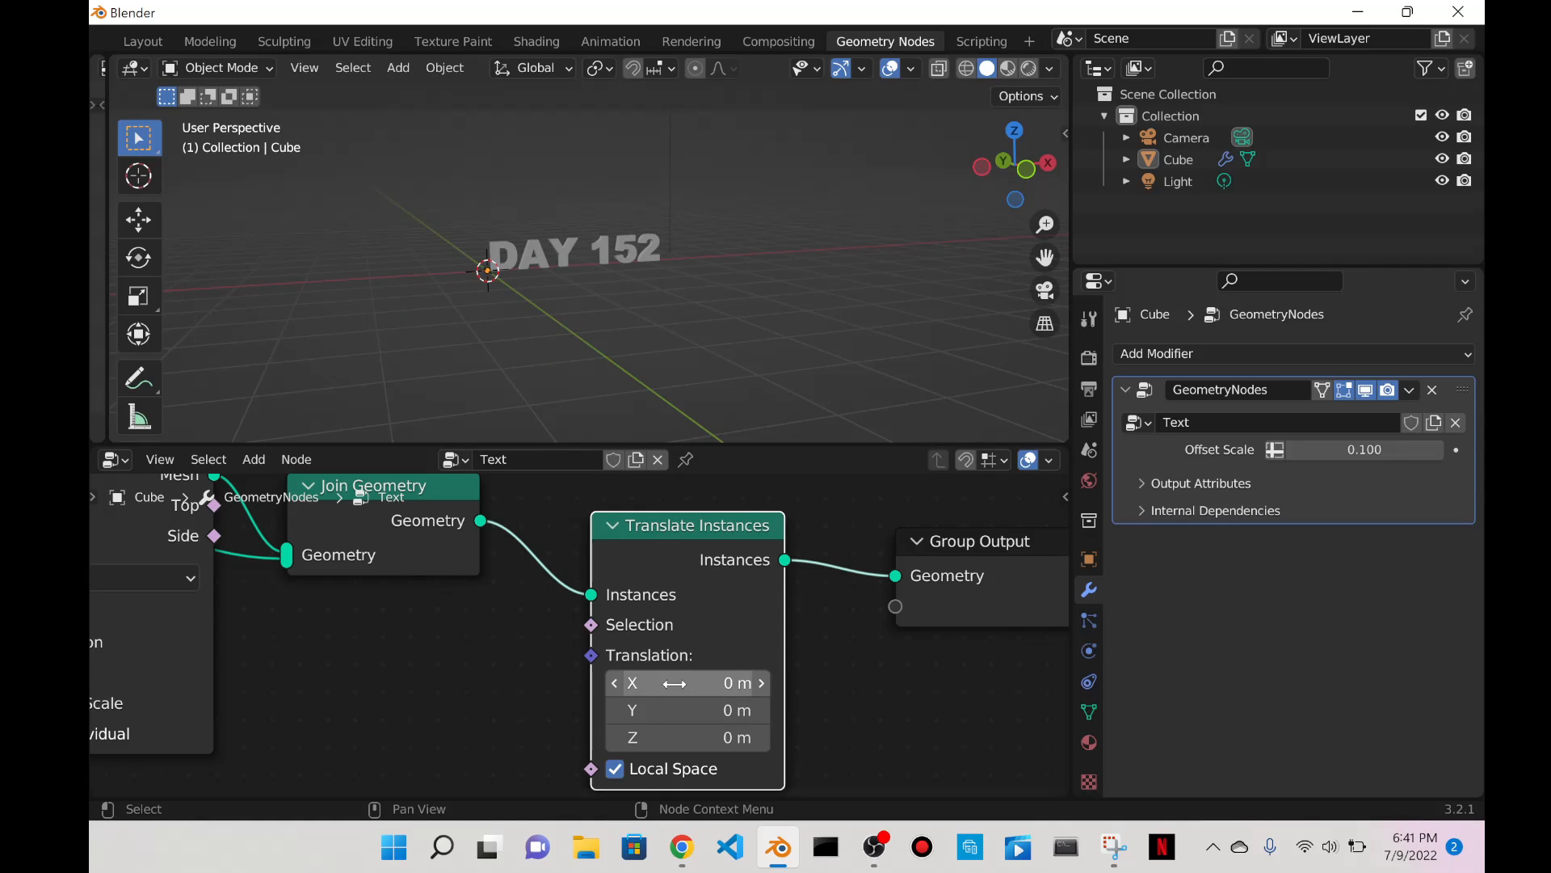
{"action": "left_click_drag", "start_coordinate": [674, 685], "coordinate": [706, 737]}
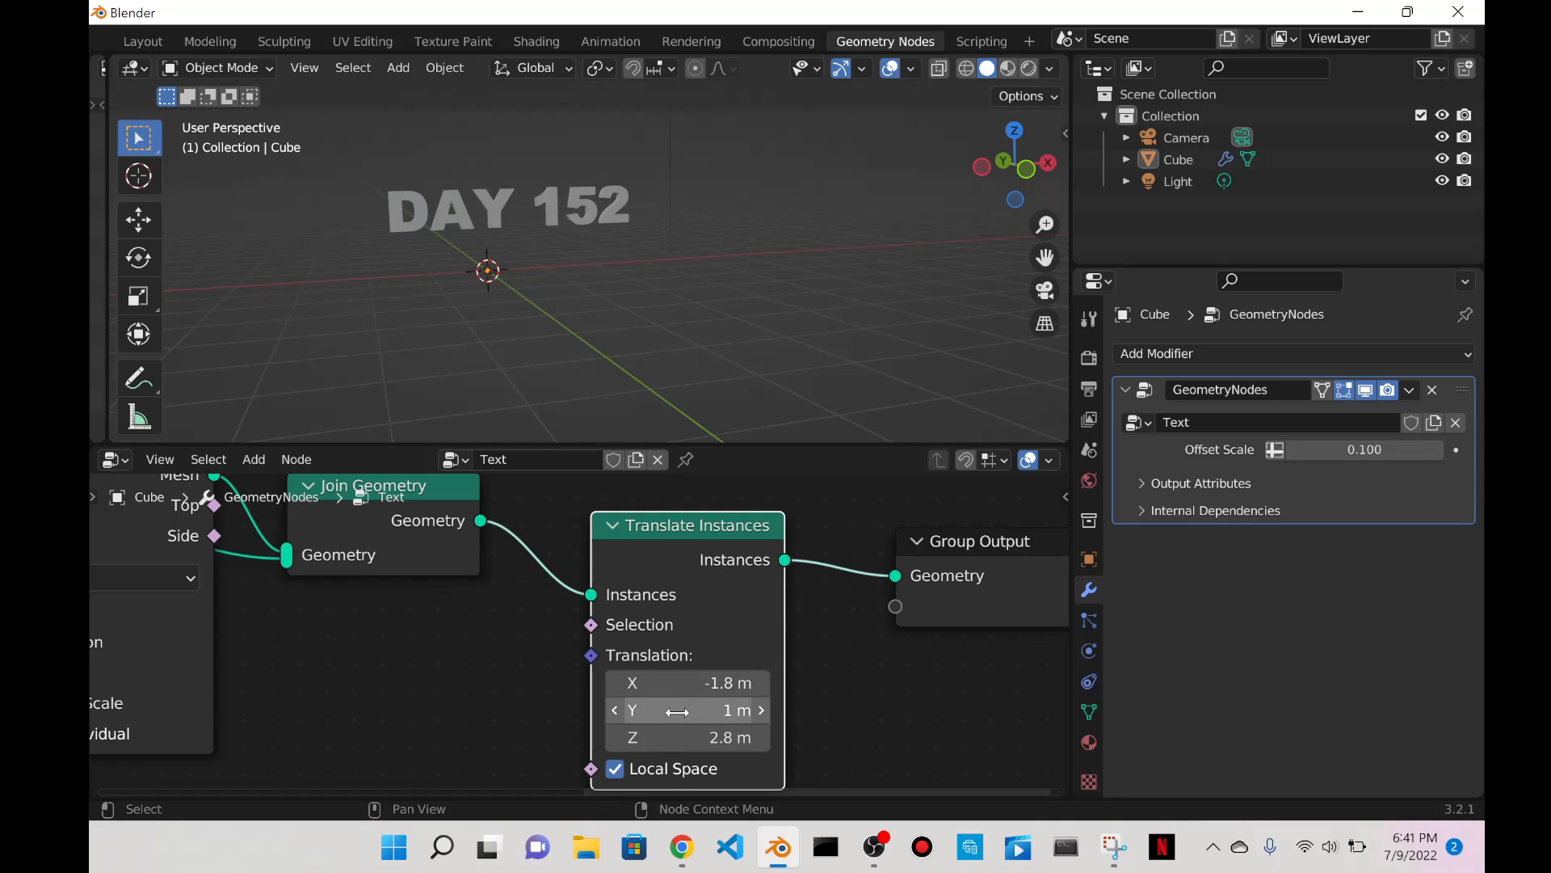
{"action": "key", "text": "ctrl+z"}
{"action": "key", "text": "ctrl+z"}
{"action": "key", "text": "ctrl+z"}
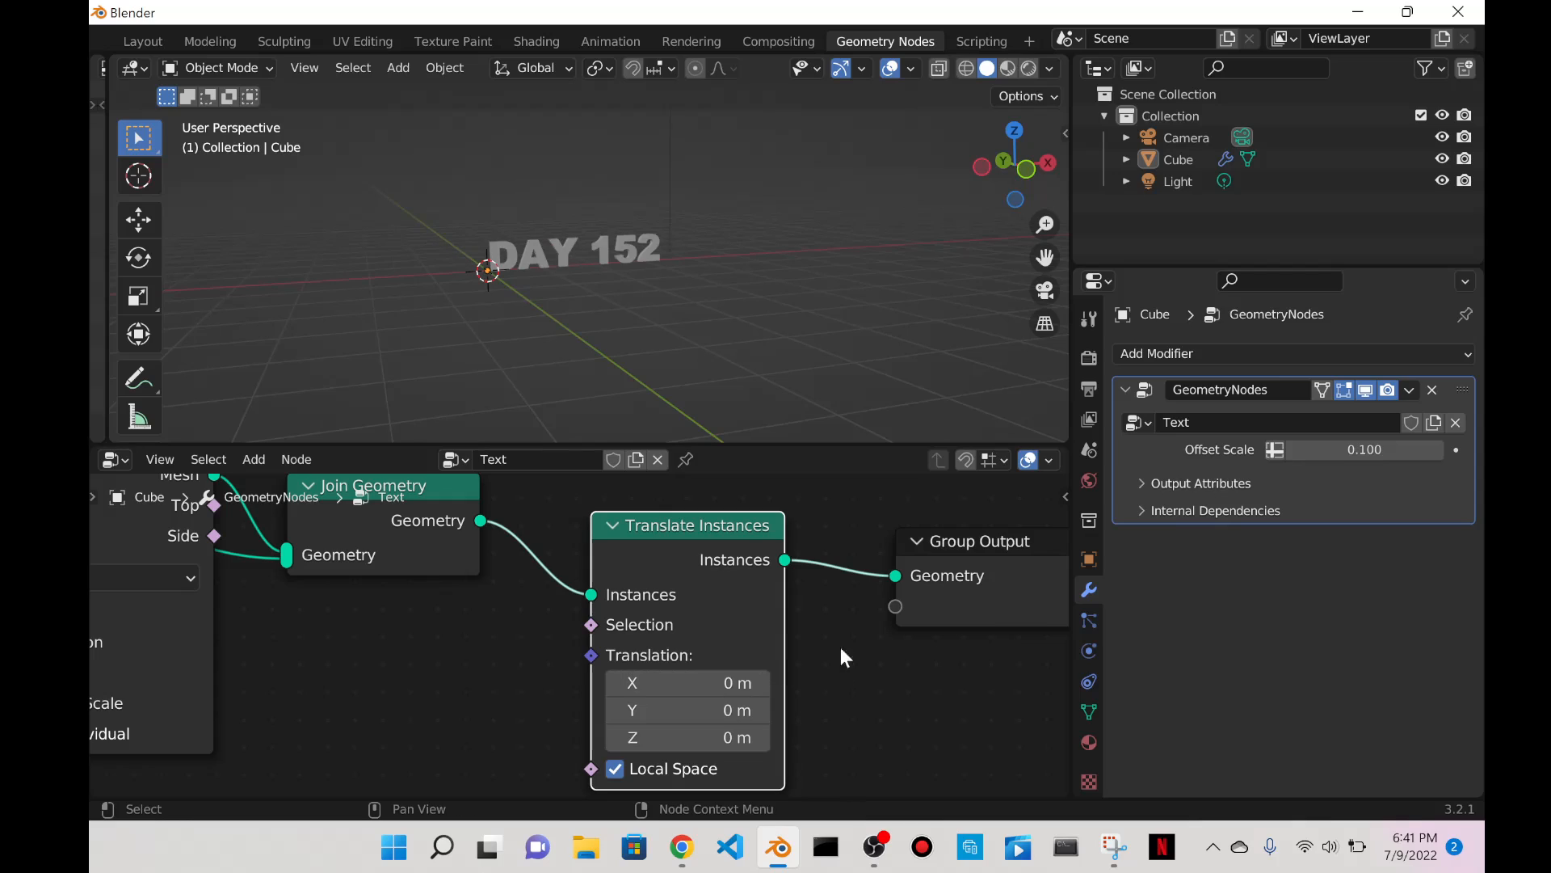
Move the Translate Instances node closer to the Group Output node.
{"action": "left_click_drag", "start_coordinate": [725, 546], "coordinate": [738, 542]}
{"action": "mouse_move", "coordinate": [794, 563]}
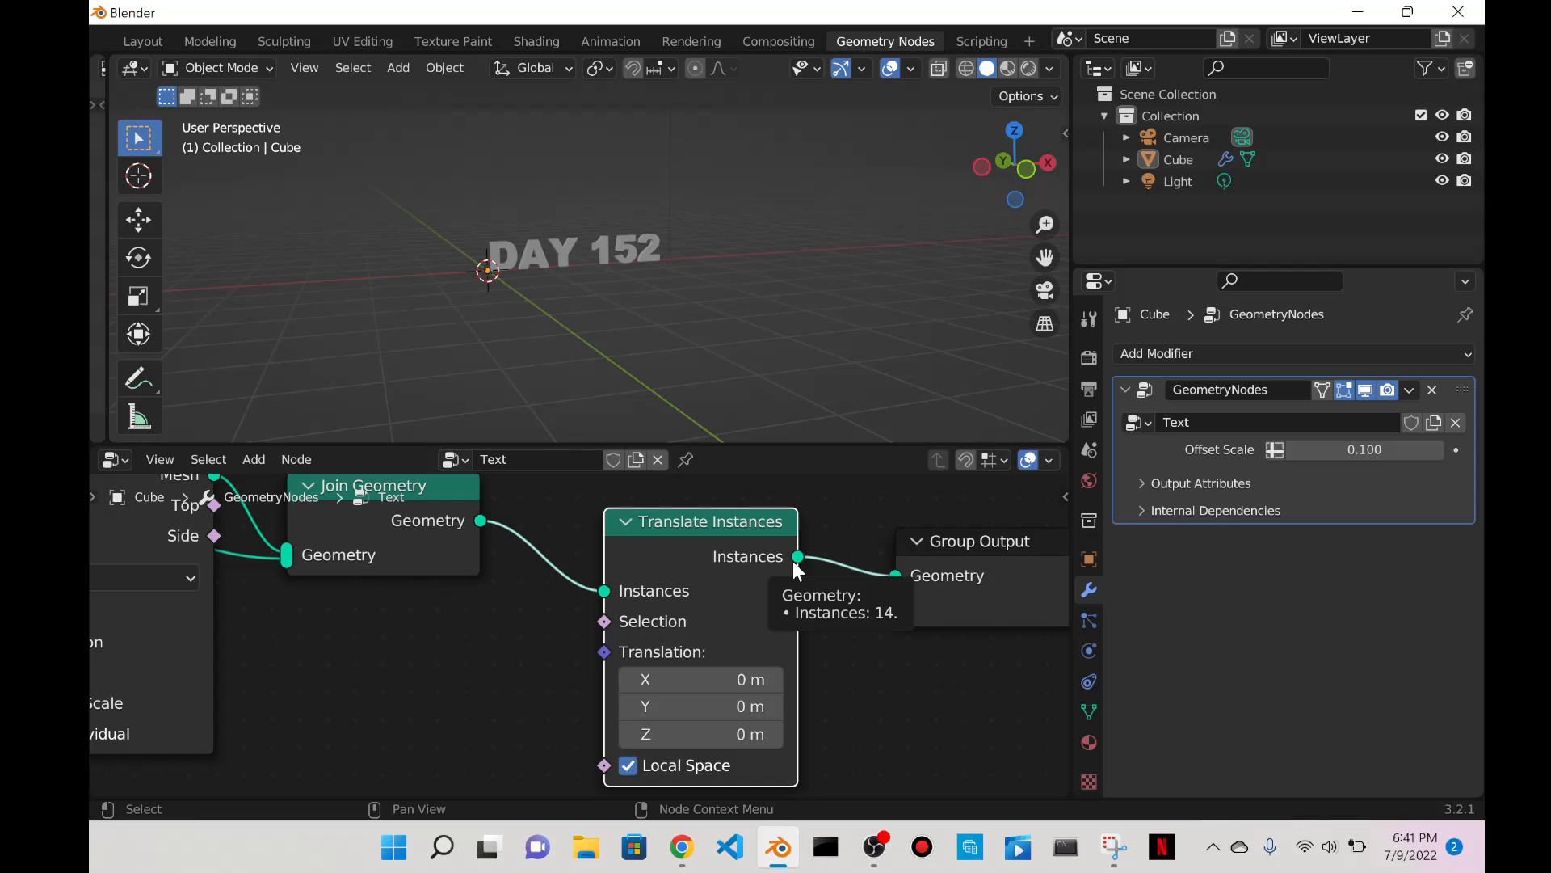
{"action": "left_click_drag", "start_coordinate": [768, 539], "coordinate": [818, 527]}
{"action": "scroll", "coordinate": [546, 600], "scroll_direction": "down", "scroll_amount": 1}
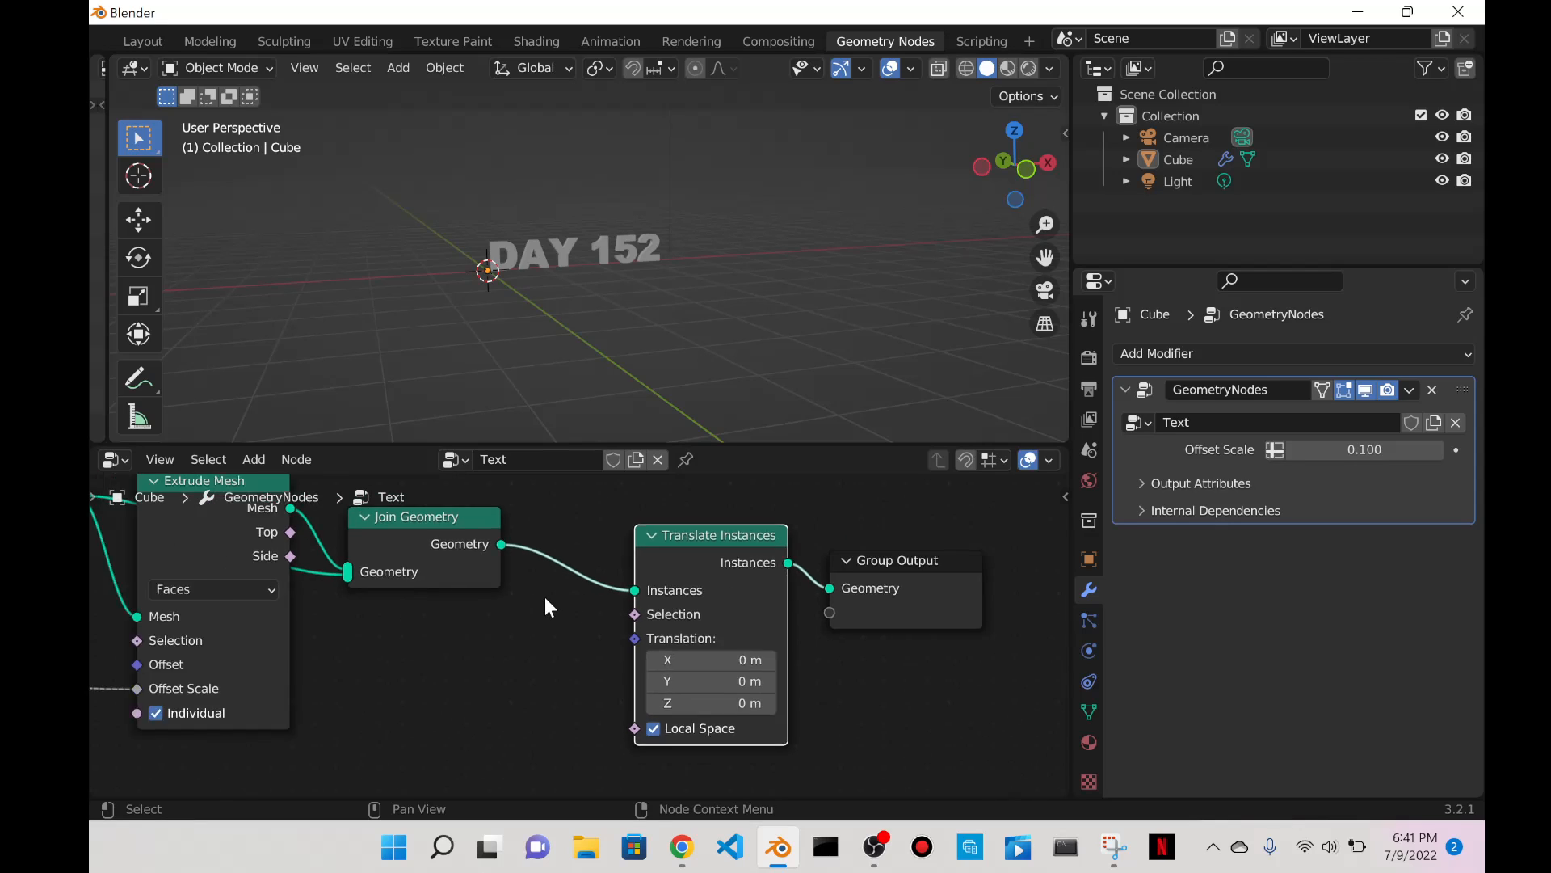
{"action": "scroll", "coordinate": [546, 606], "scroll_direction": "down", "scroll_amount": 1}
{"action": "middle_click_drag", "start_coordinate": [565, 647], "coordinate": [638, 622]}
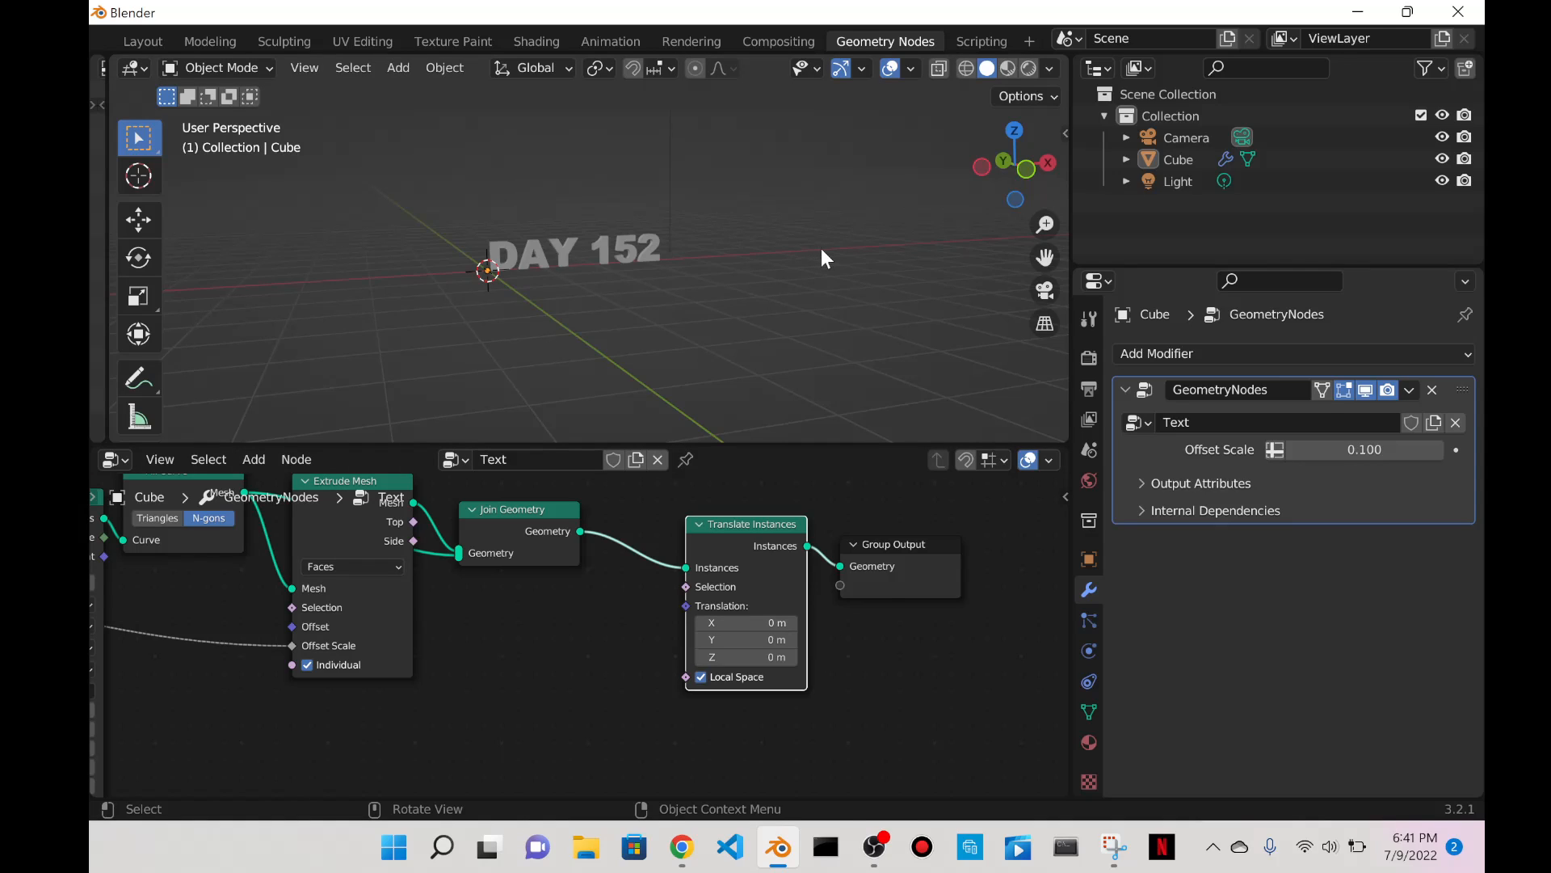
Add a Plain Axes empty to the scene at the 3D cursor.
{"action": "key", "text": "shift+a"}
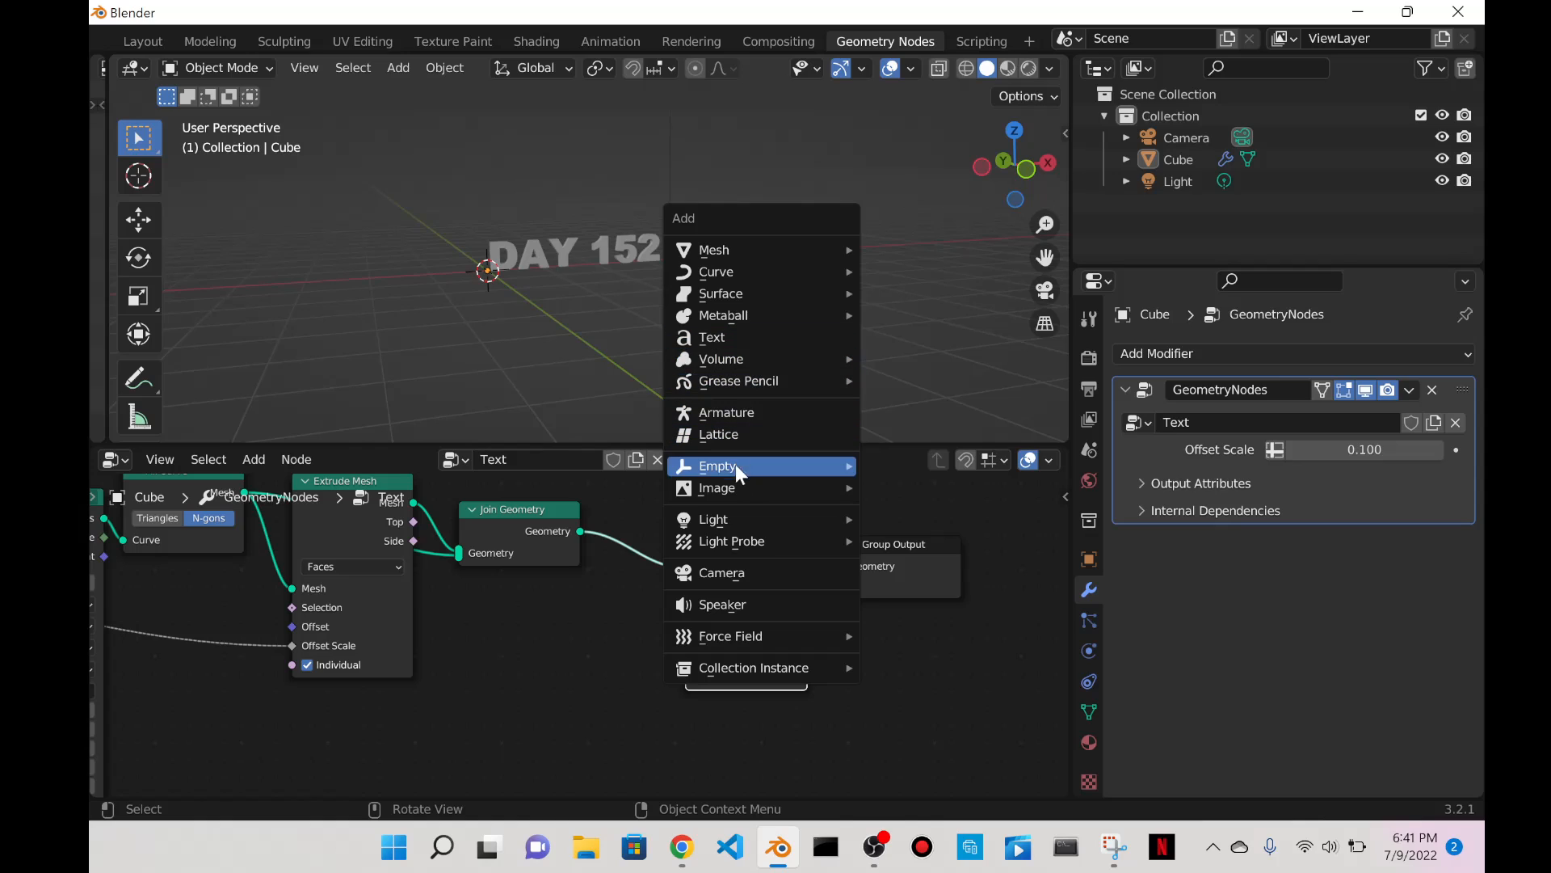
{"action": "mouse_move", "coordinate": [776, 467]}
{"action": "left_click", "coordinate": [1000, 476]}
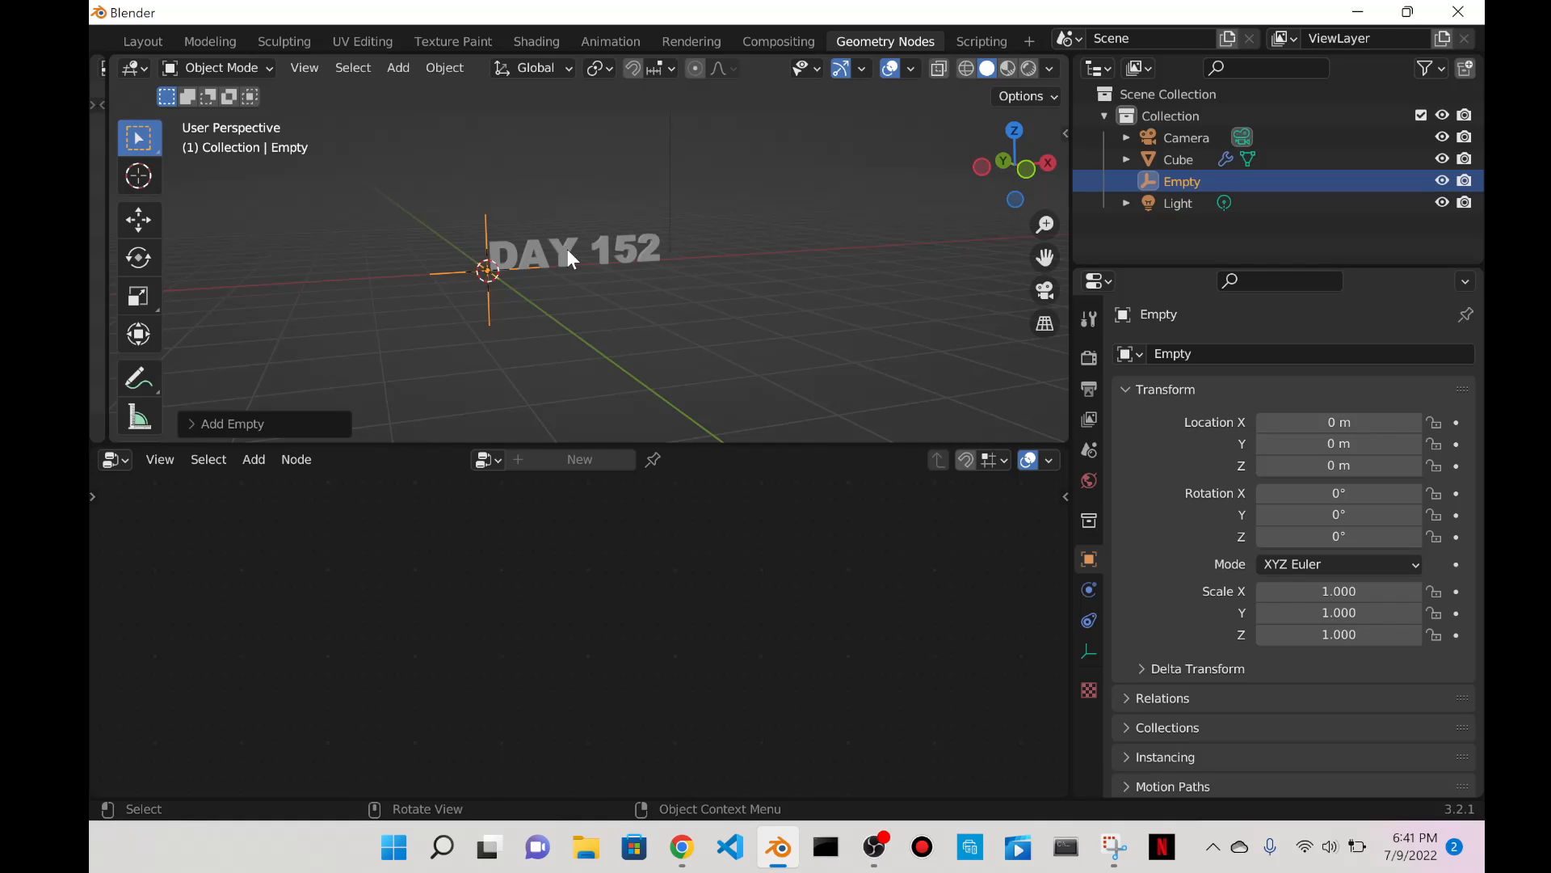
Select the text object and bring the Empty into its node tree as an Object Info node below Join Geometry.
{"action": "left_click", "coordinate": [500, 256]}
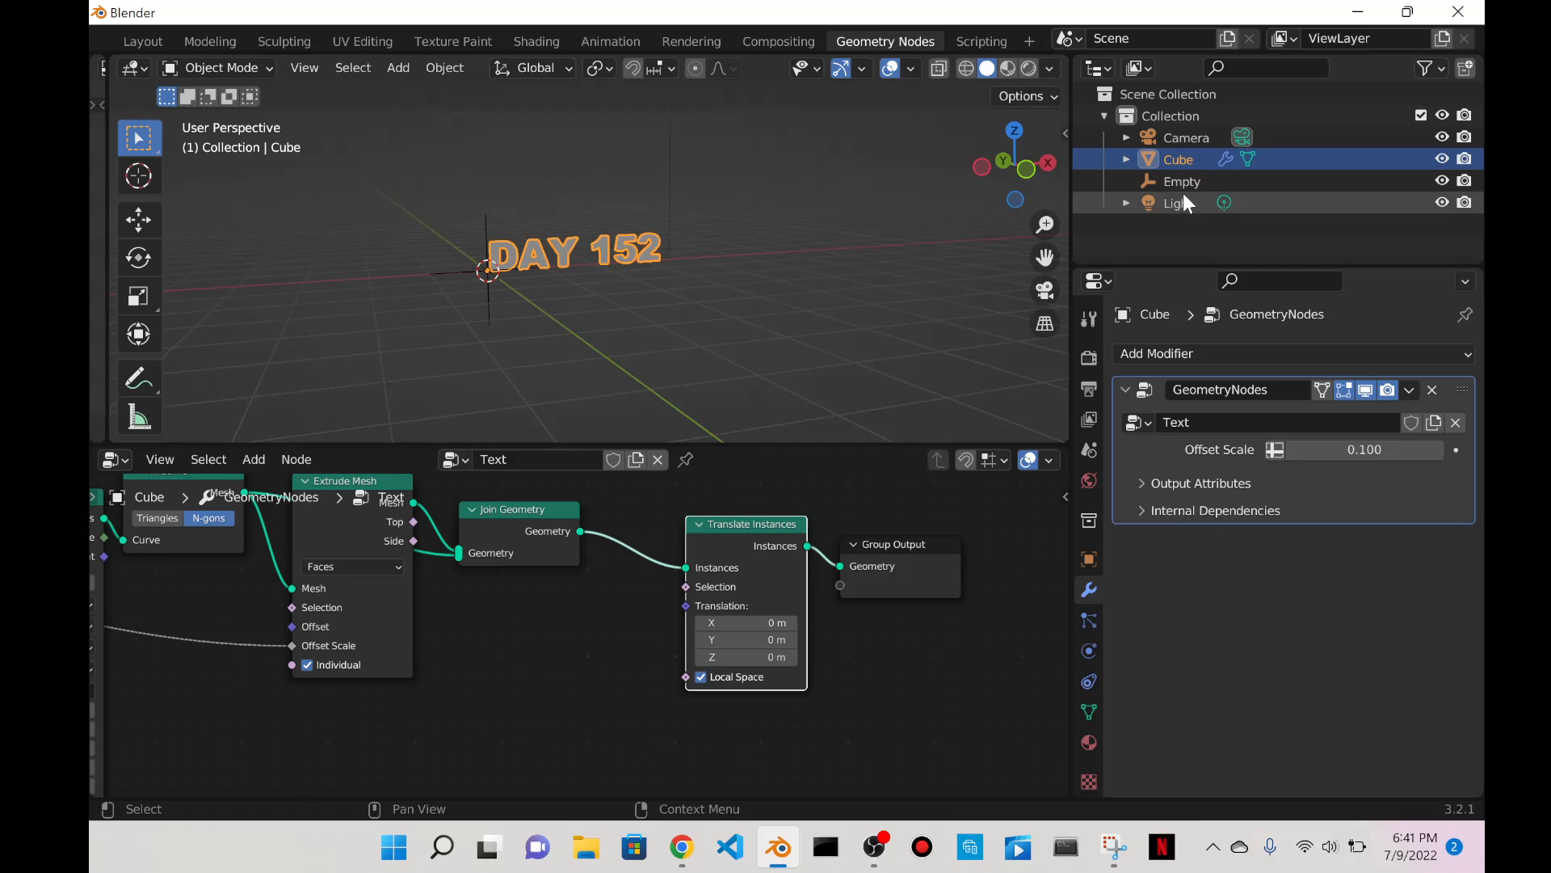
{"action": "left_click_drag", "start_coordinate": [1220, 183], "coordinate": [551, 685]}
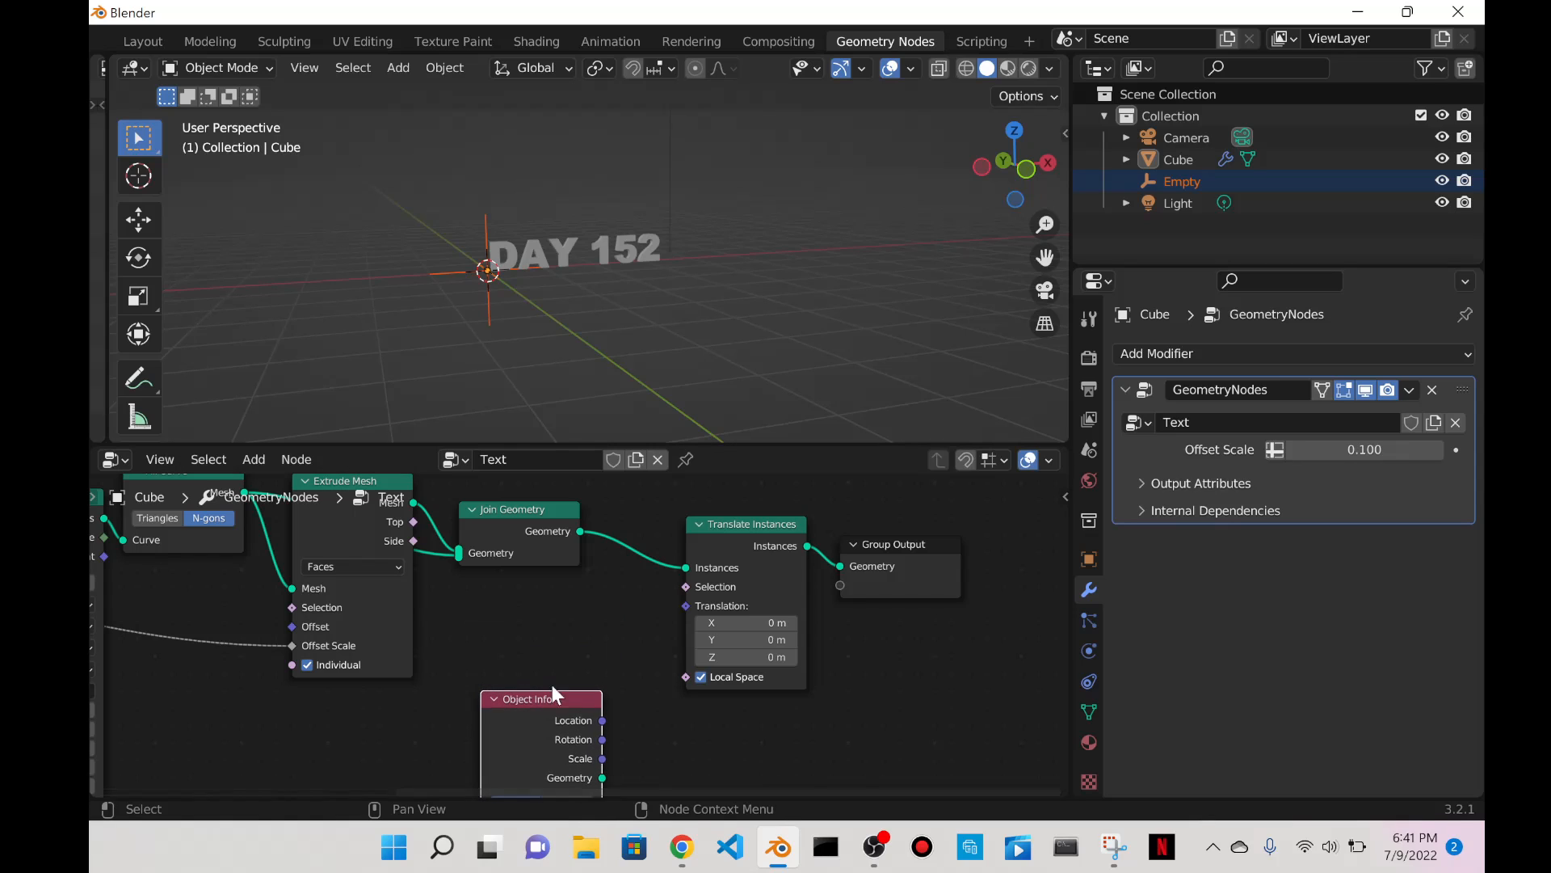
{"action": "scroll", "coordinate": [638, 610], "scroll_direction": "down", "scroll_amount": 1}
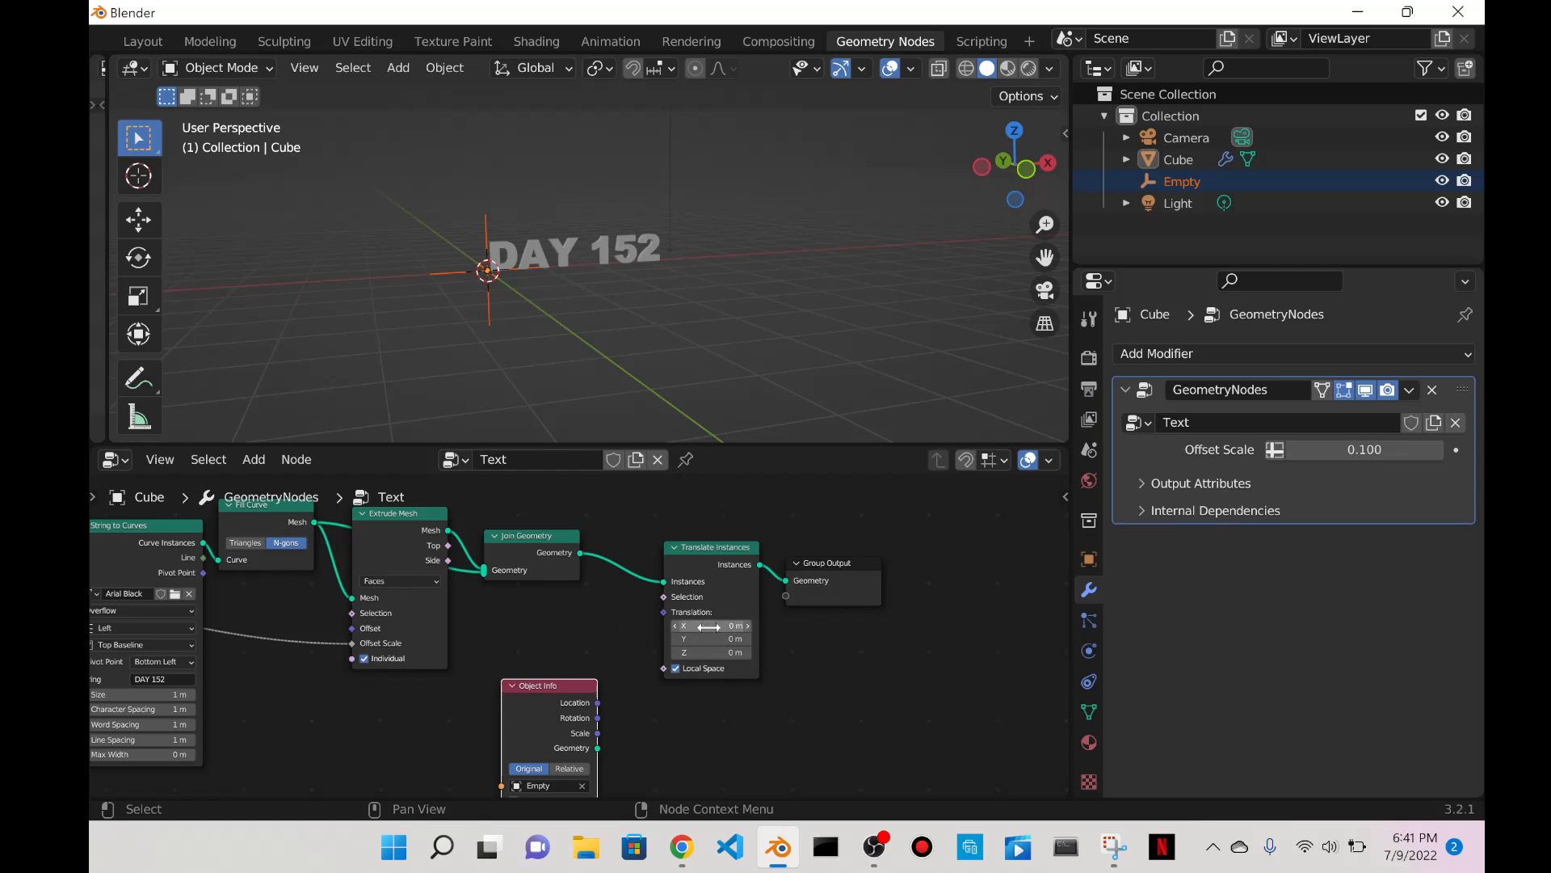
{"action": "scroll", "coordinate": [825, 565], "scroll_direction": "up", "scroll_amount": 2}
{"action": "left_click_drag", "start_coordinate": [809, 548], "coordinate": [826, 528]}
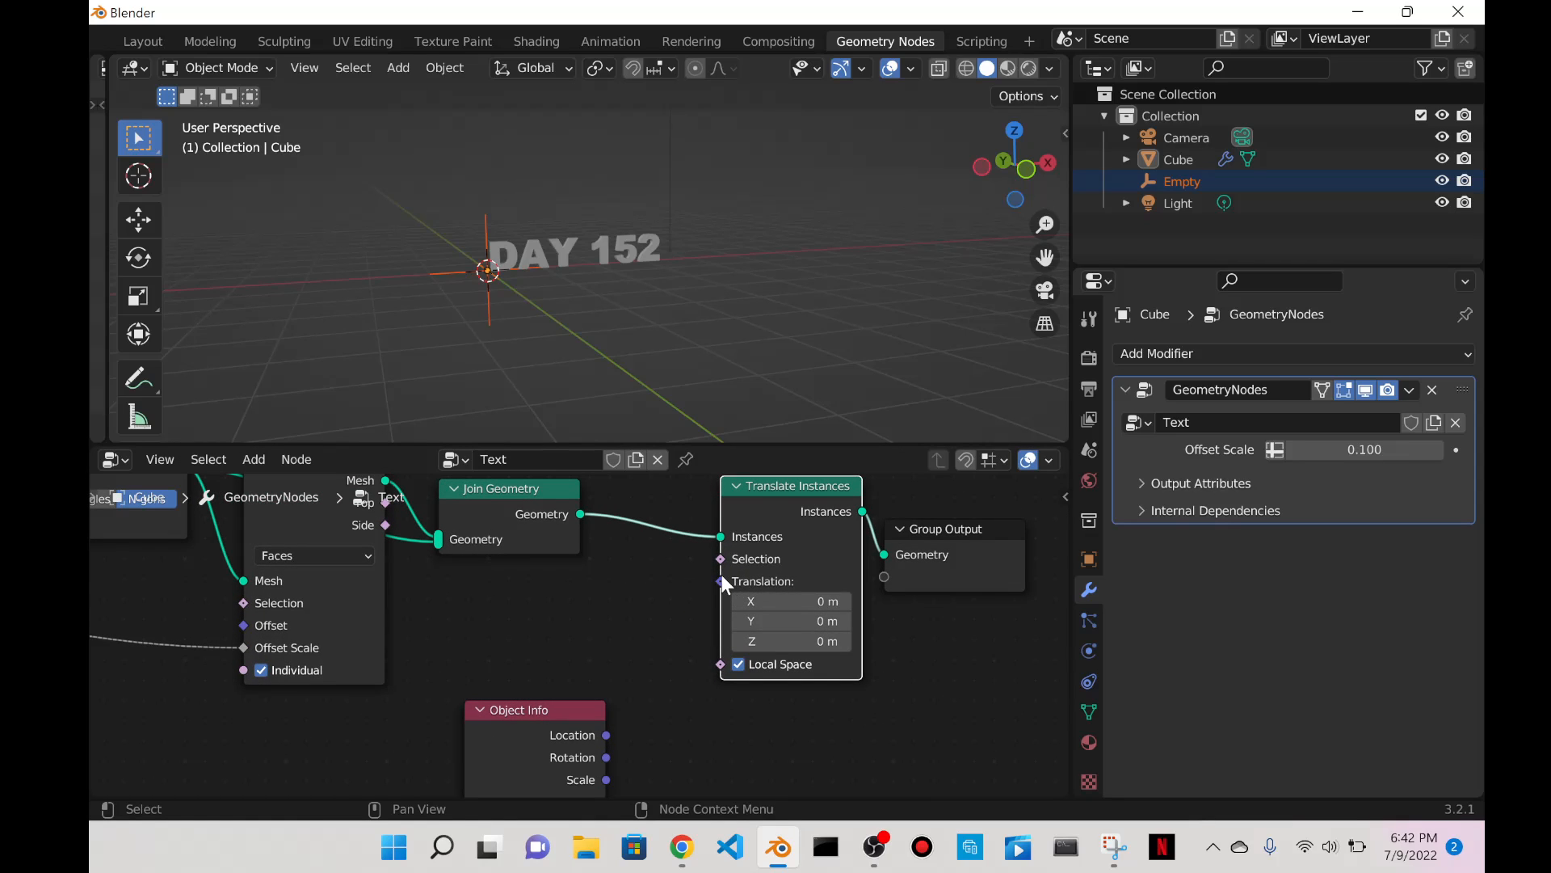
{"action": "left_click_drag", "start_coordinate": [721, 576], "coordinate": [724, 569]}
{"action": "left_click", "coordinate": [818, 491]}
{"action": "scroll", "coordinate": [564, 687], "scroll_direction": "down", "scroll_amount": 4}
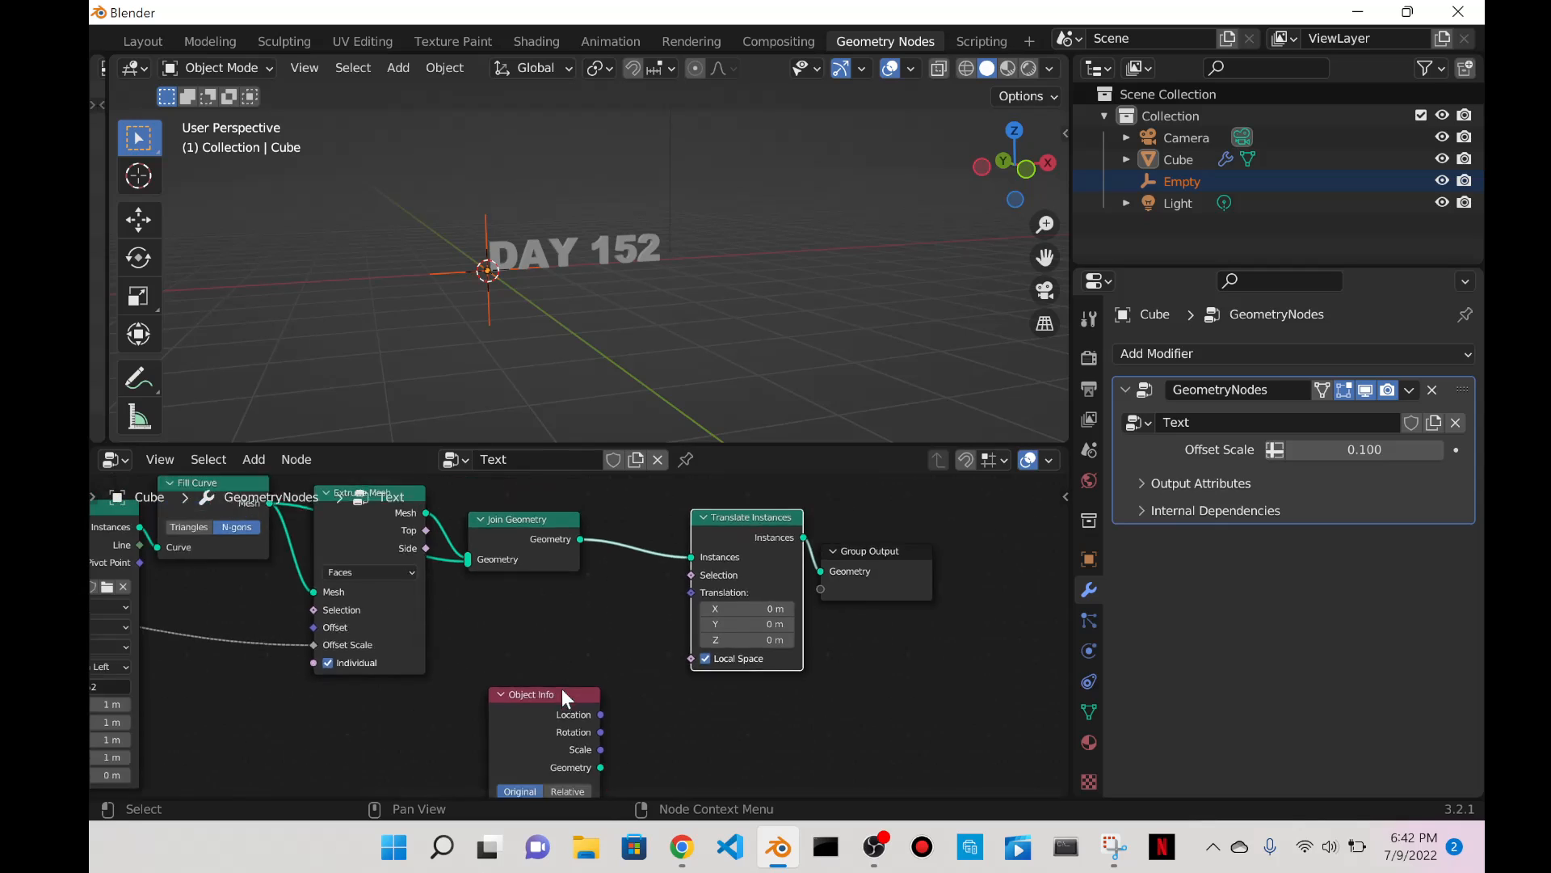
Add a Position node just above the Object Info node.
{"action": "middle_click_drag", "start_coordinate": [607, 656], "coordinate": [513, 562]}
{"action": "scroll", "coordinate": [533, 542], "scroll_direction": "up", "scroll_amount": 1}
{"action": "key", "text": "shift+a"}
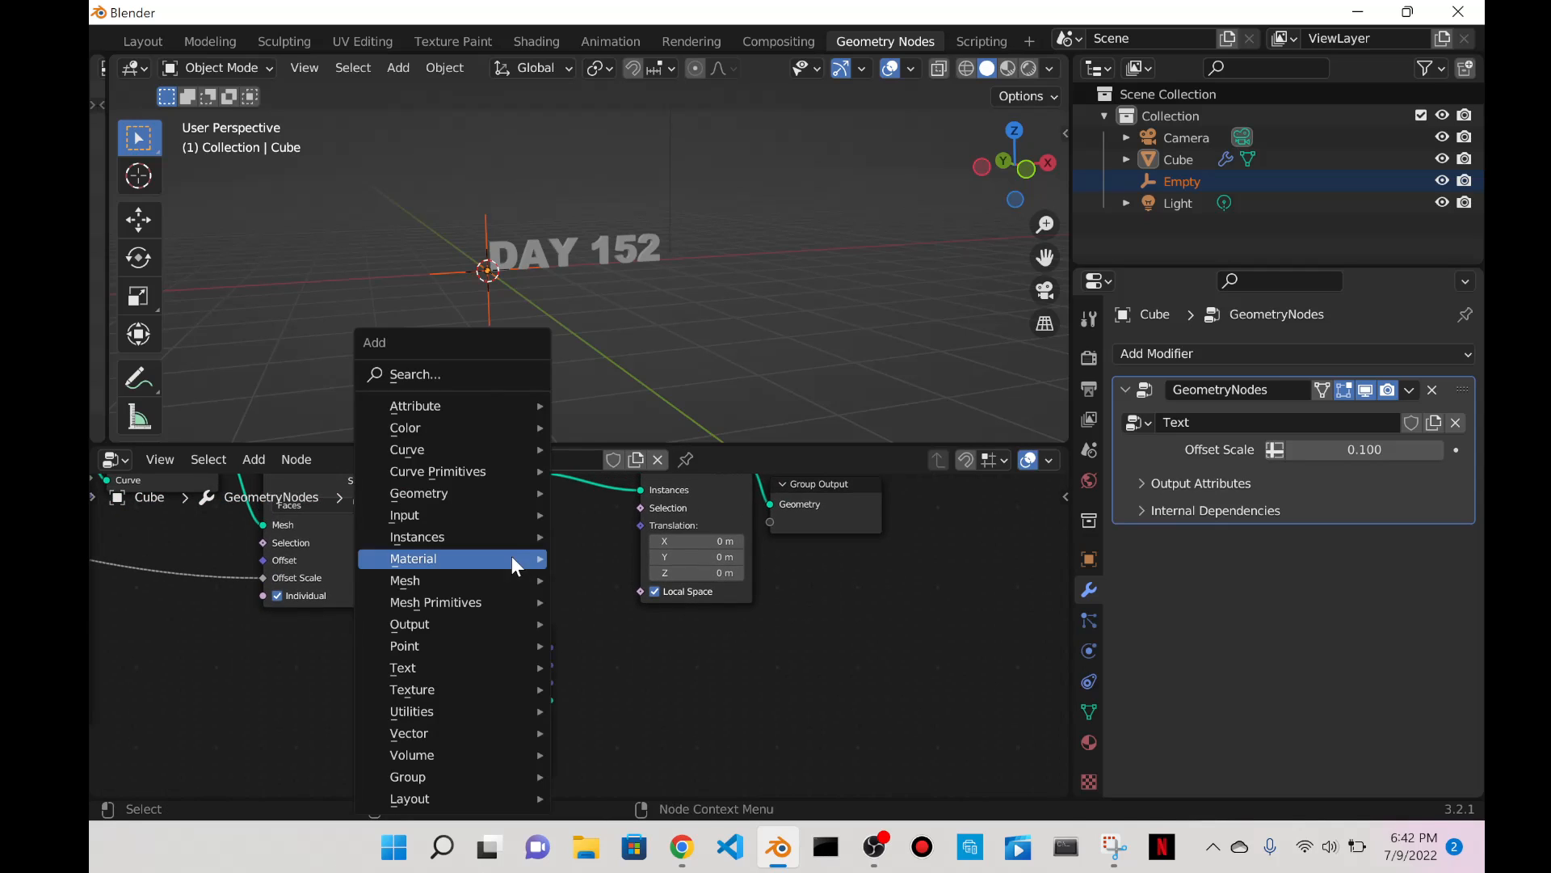
{"action": "left_click", "coordinate": [447, 376]}
{"action": "type", "text": "po"}
{"action": "key", "text": "Return"}
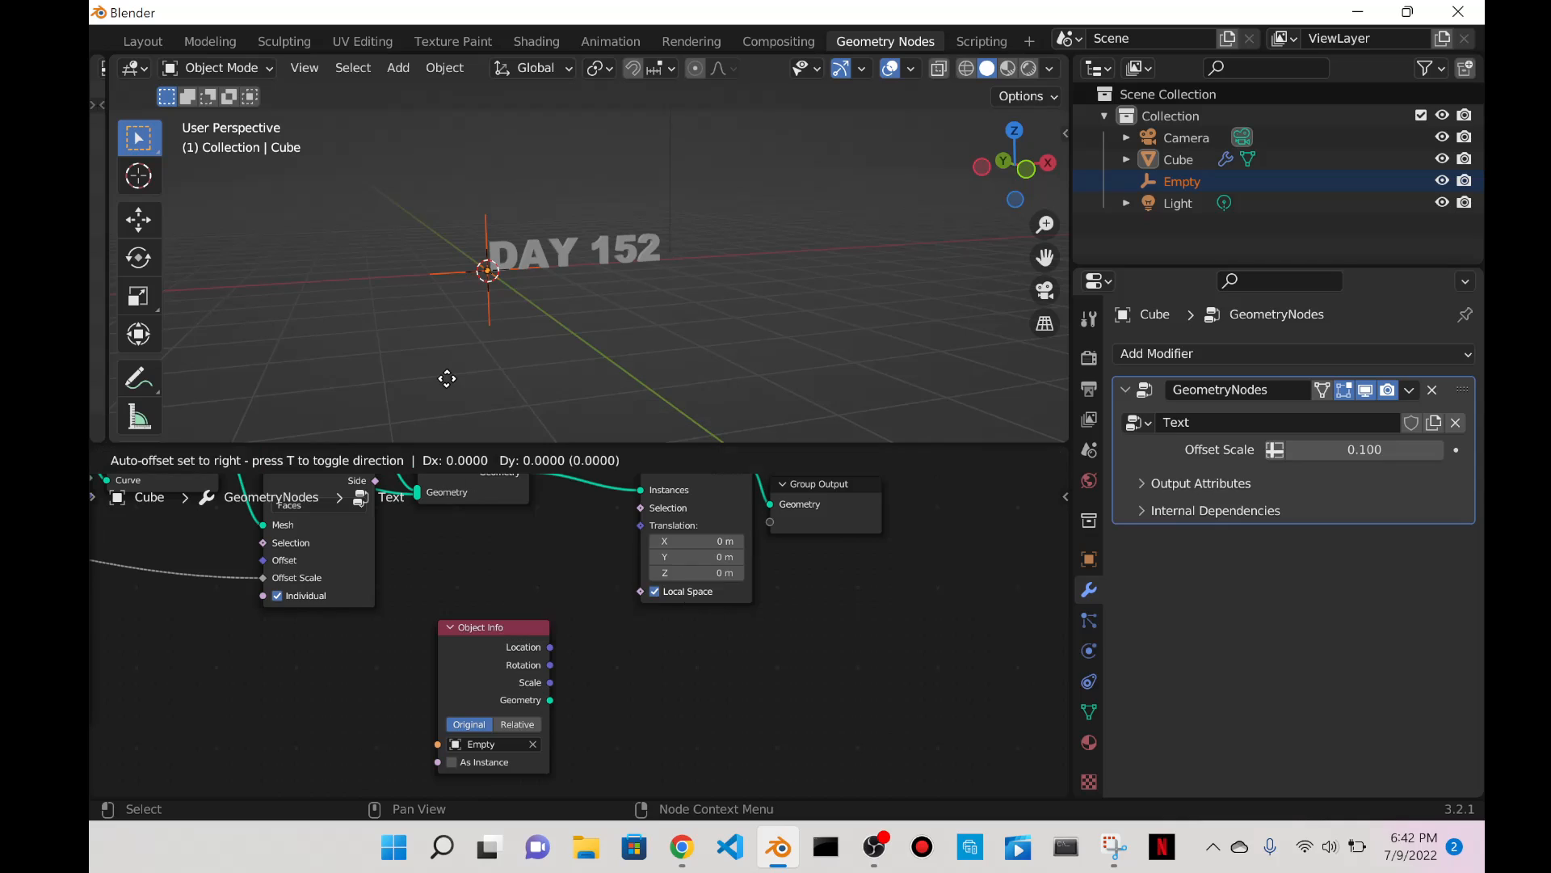
{"action": "left_click", "coordinate": [454, 569]}
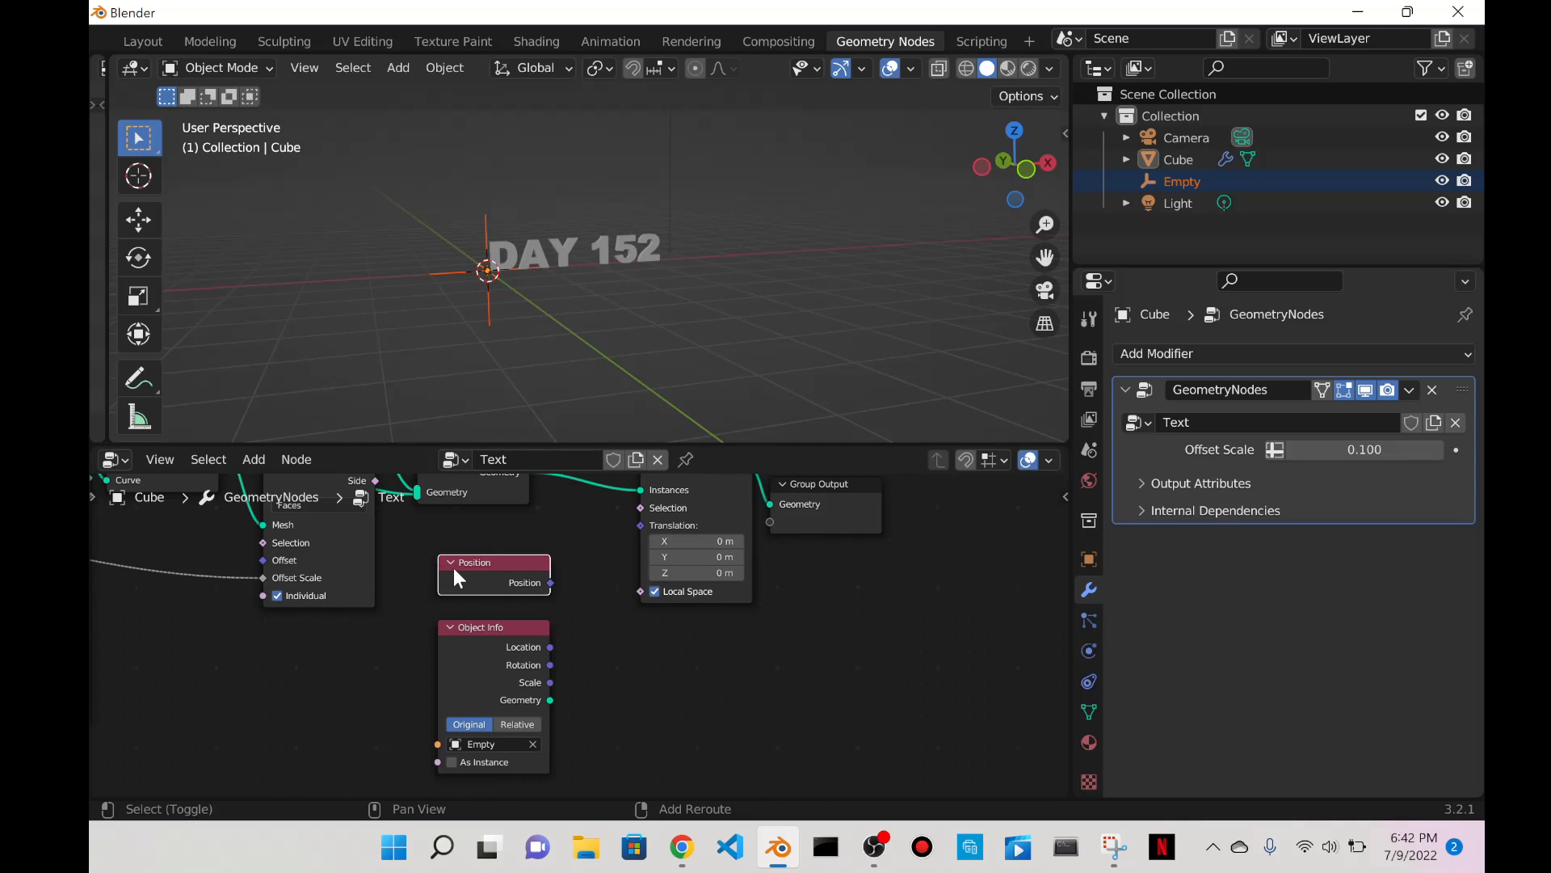
Add a Vector Math node beside Object Info and set its operation to Distance.
{"action": "key", "text": "shift+a"}
{"action": "left_click", "coordinate": [409, 374]}
{"action": "type", "text": "vector rot"}
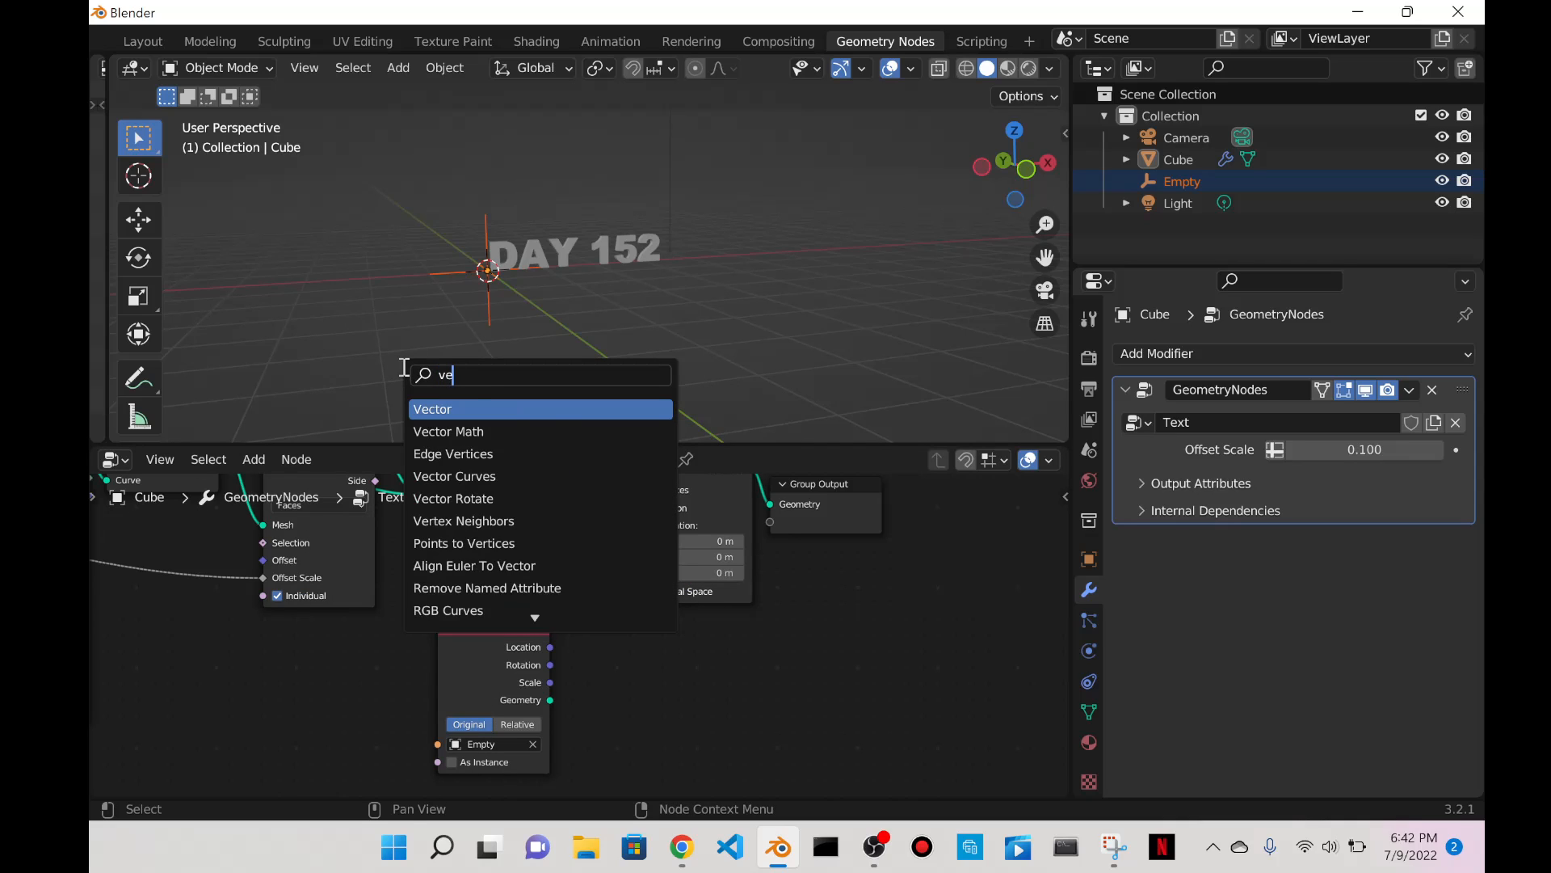
{"action": "key", "text": "Return"}
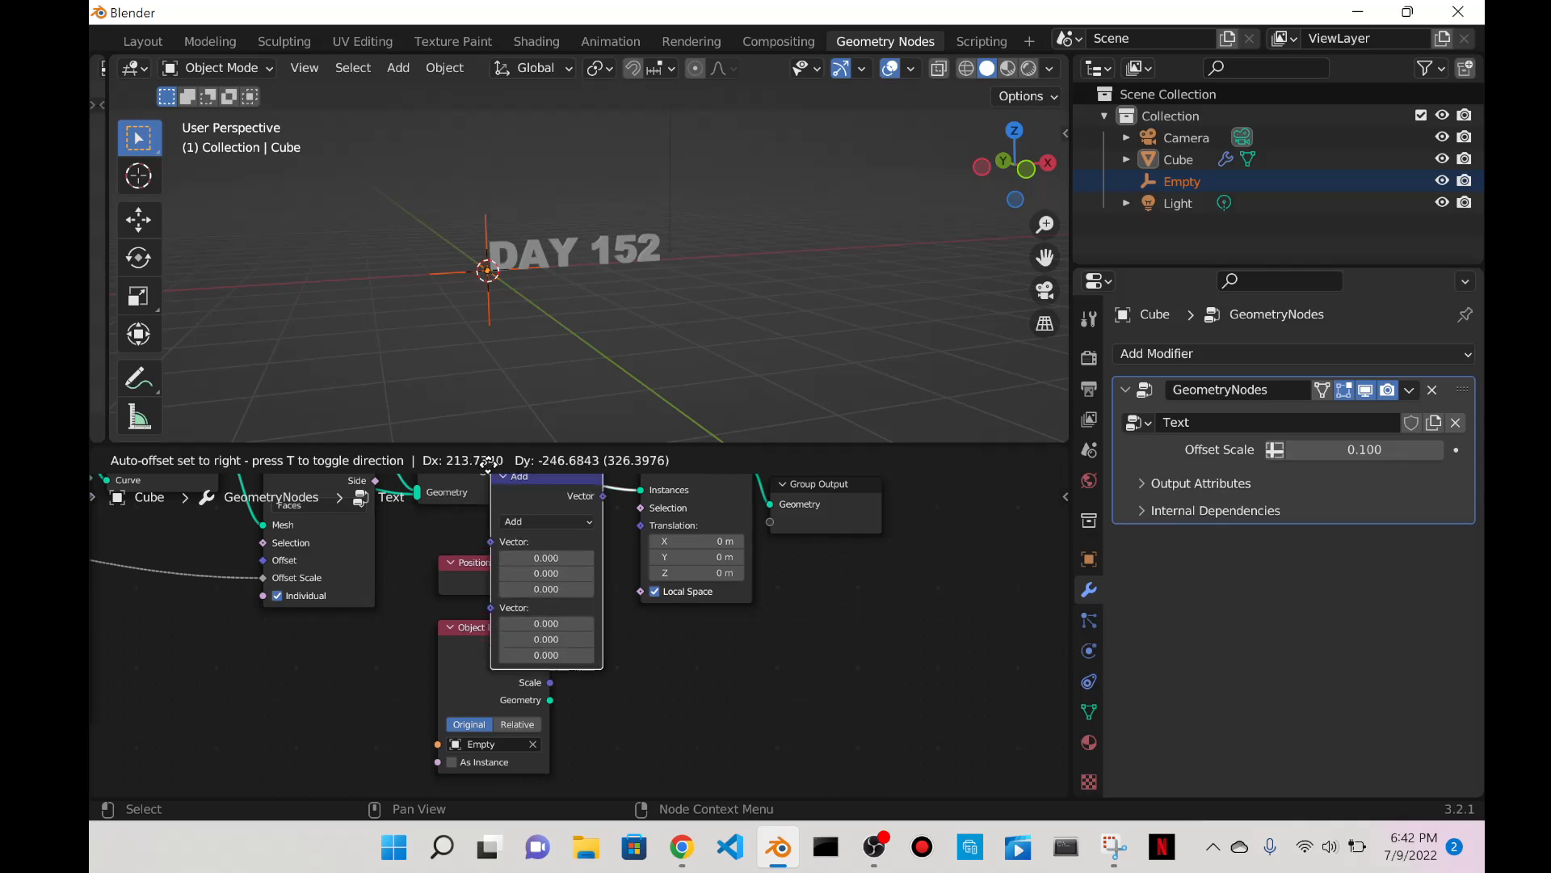
{"action": "left_click", "coordinate": [623, 634]}
{"action": "left_click", "coordinate": [661, 681]}
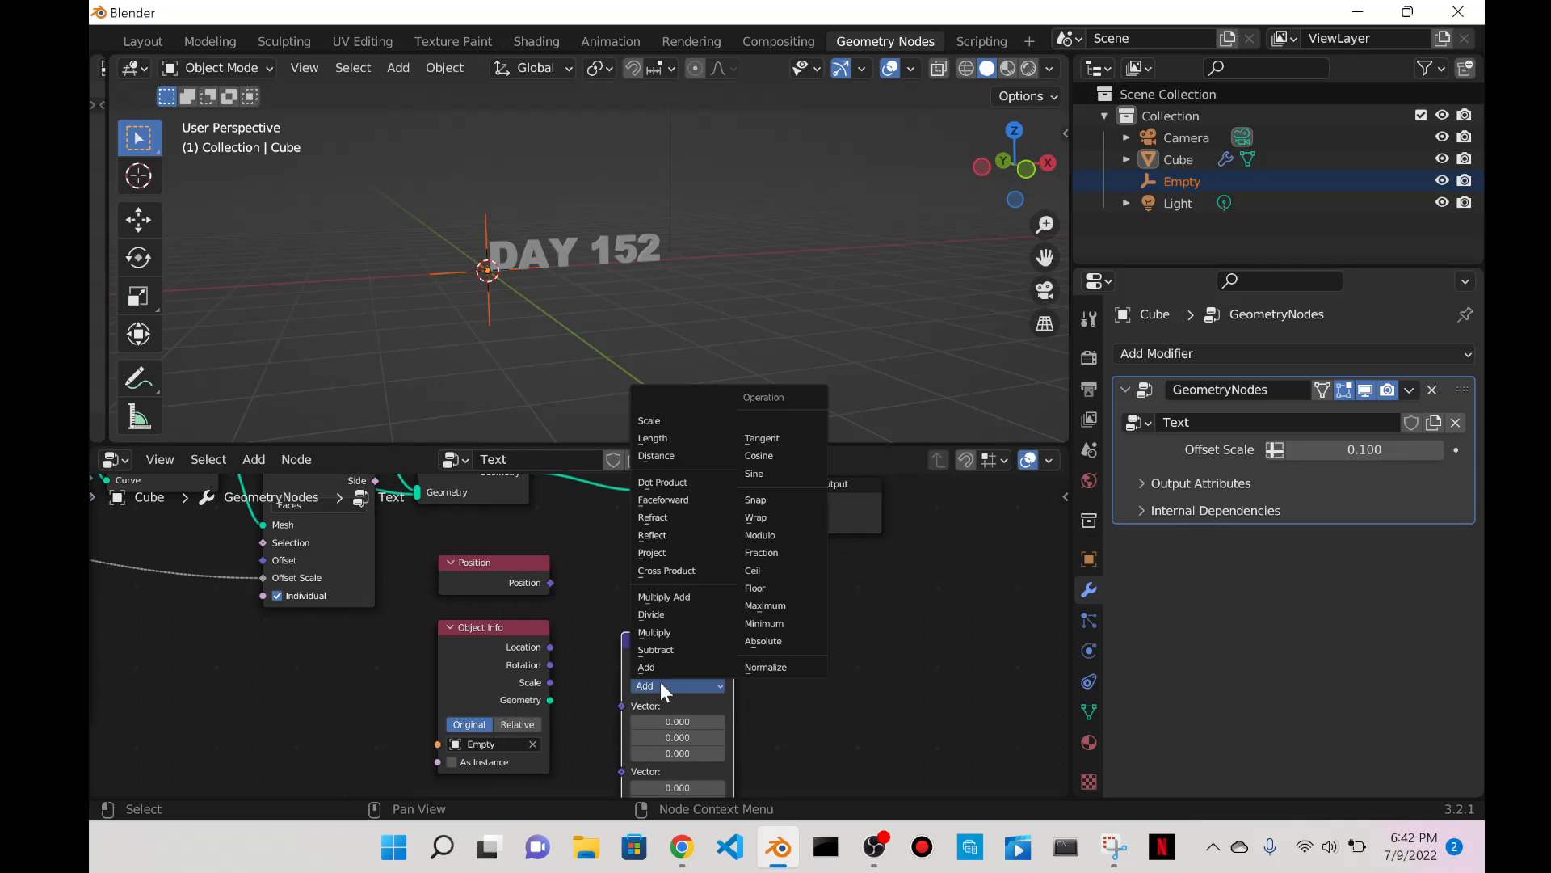
{"action": "left_click", "coordinate": [687, 455]}
Arrange the Position and Object Info nodes in a column with the Distance node beside them.
{"action": "left_click_drag", "start_coordinate": [662, 653], "coordinate": [647, 604]}
{"action": "left_click", "coordinate": [503, 565]}
{"action": "left_click_drag", "start_coordinate": [493, 626], "coordinate": [498, 720]}
{"action": "left_click_drag", "start_coordinate": [496, 588], "coordinate": [501, 660]}
{"action": "left_click_drag", "start_coordinate": [616, 621], "coordinate": [591, 677]}
{"action": "middle_click_drag", "start_coordinate": [561, 582], "coordinate": [564, 502]}
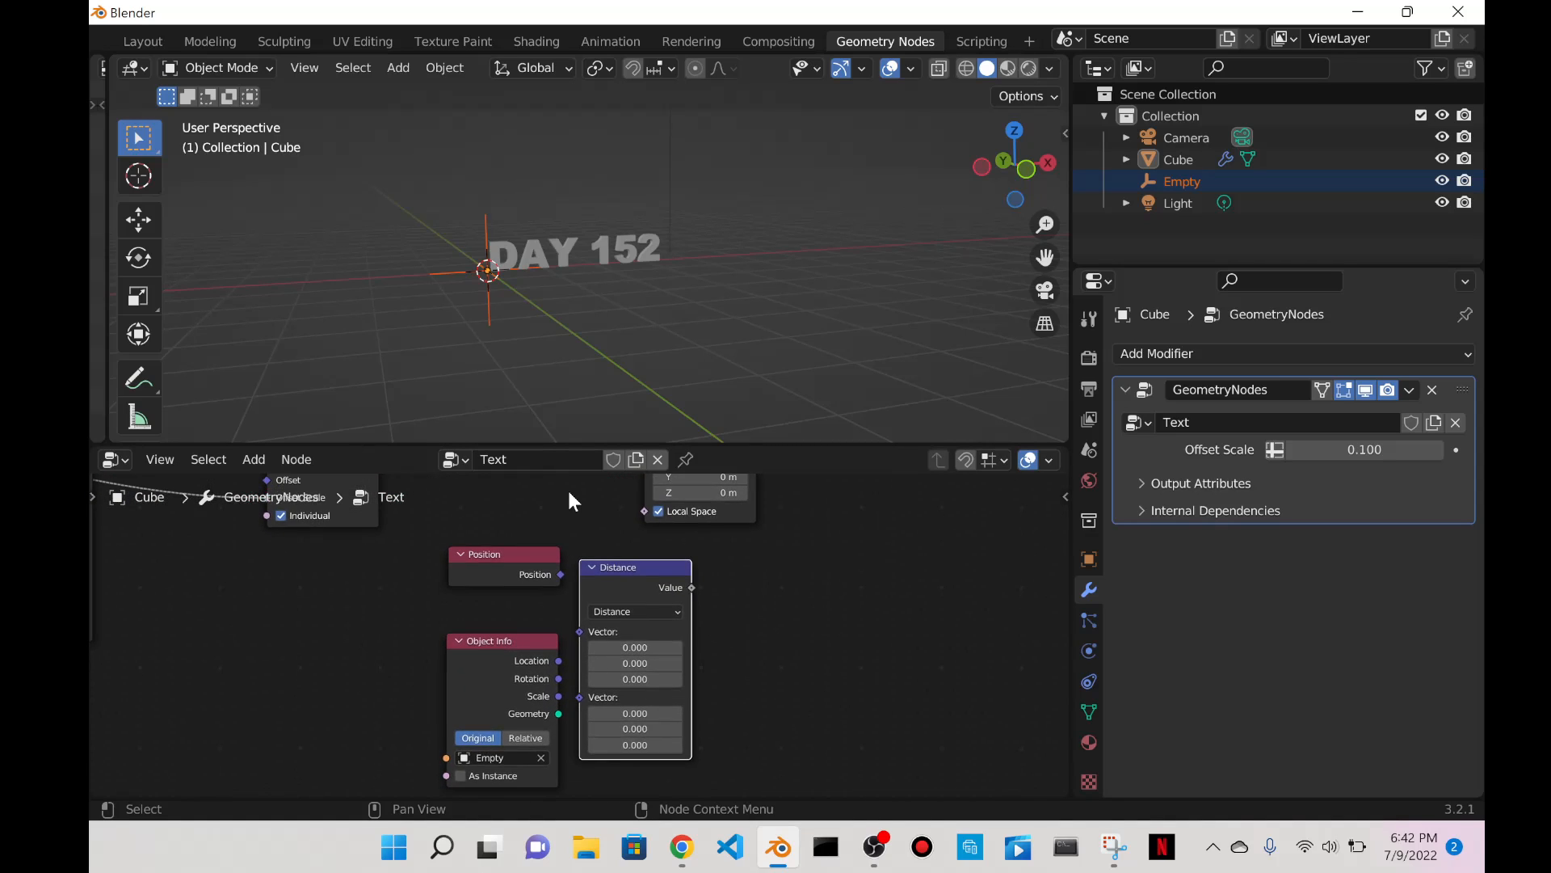
Connect Position and the Object Info Location to the two Vector inputs of the Distance node.
{"action": "scroll", "coordinate": [567, 490], "scroll_direction": "up", "scroll_amount": 5}
{"action": "scroll", "coordinate": [733, 543], "scroll_direction": "down", "scroll_amount": 1}
{"action": "left_click_drag", "start_coordinate": [678, 558], "coordinate": [718, 540]}
{"action": "left_click_drag", "start_coordinate": [495, 633], "coordinate": [503, 589]}
{"action": "left_click_drag", "start_coordinate": [487, 525], "coordinate": [628, 635]}
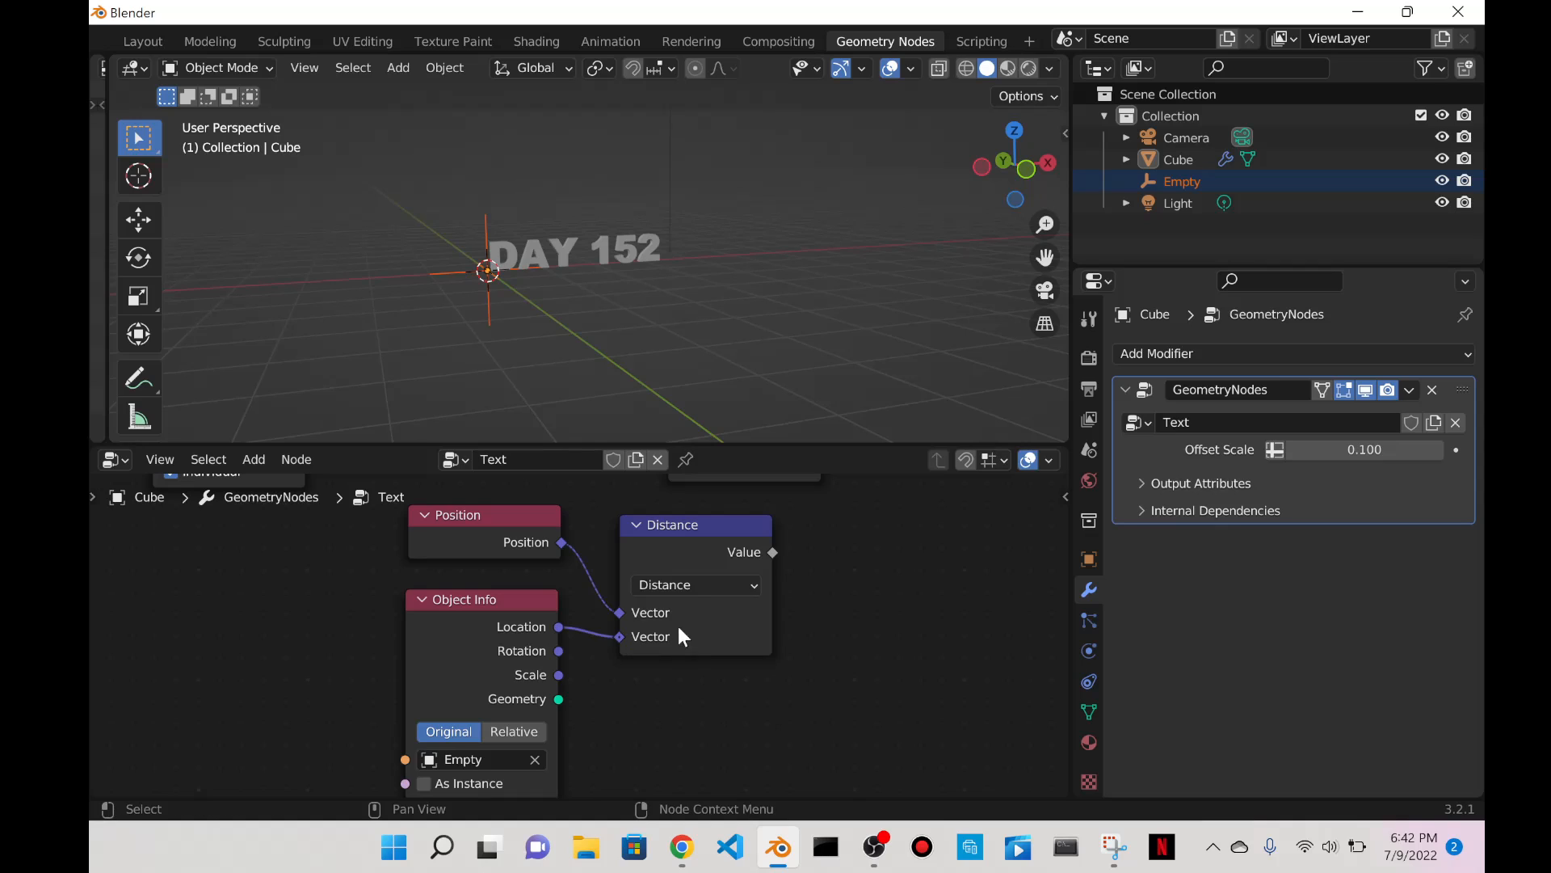
Try linking the Distance node's Value to the Translation input of Translate Instances, and detach the link.
{"action": "left_click_drag", "start_coordinate": [689, 557], "coordinate": [802, 549]}
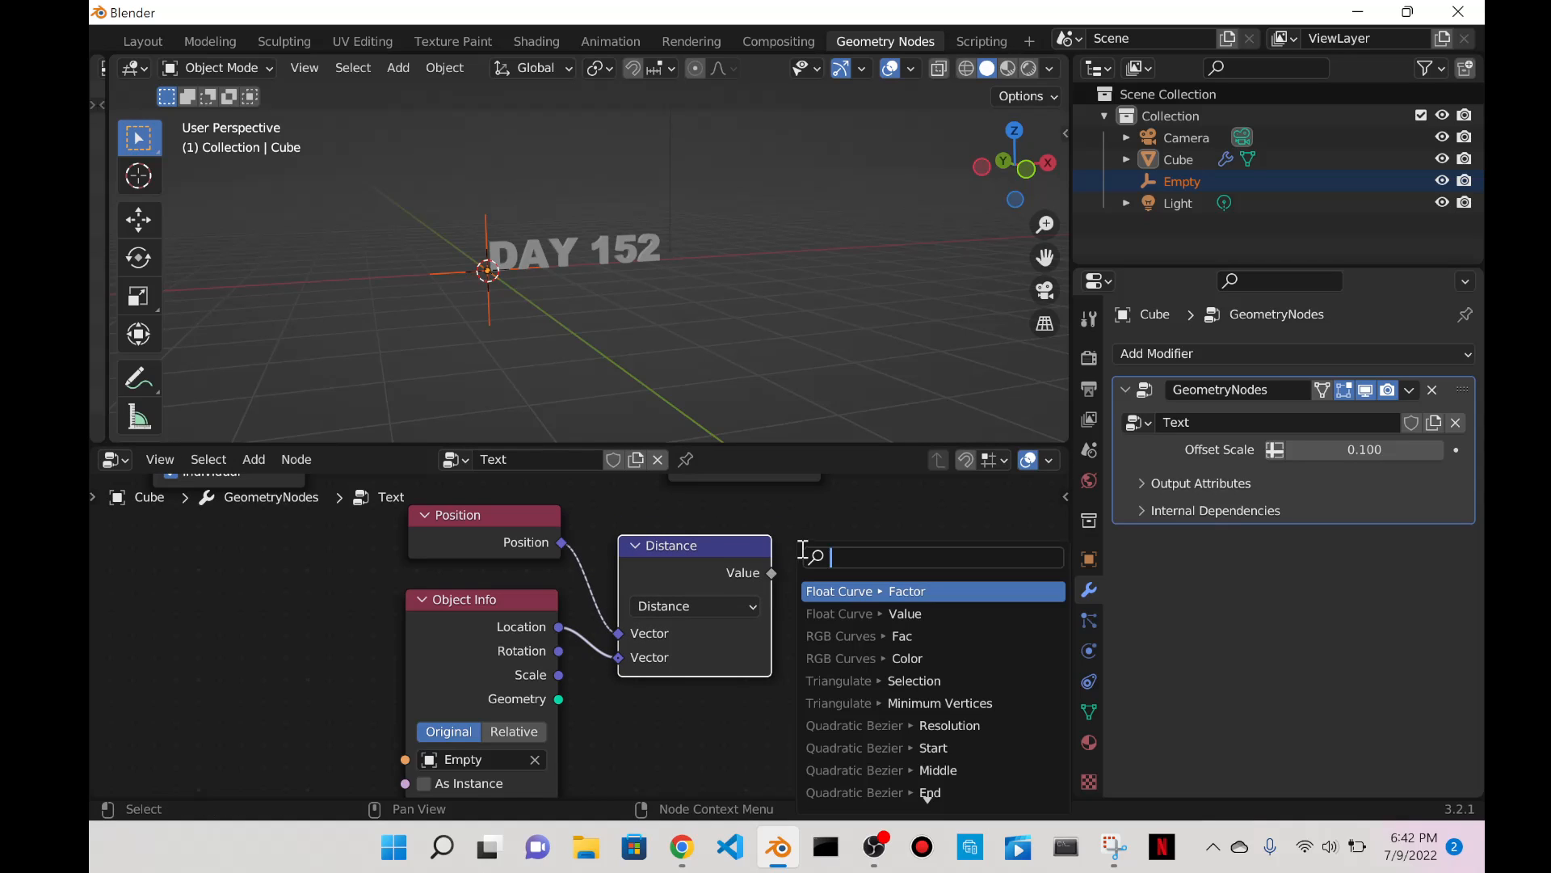
{"action": "left_click", "coordinate": [851, 515]}
{"action": "middle_click_drag", "start_coordinate": [853, 516], "coordinate": [863, 613]}
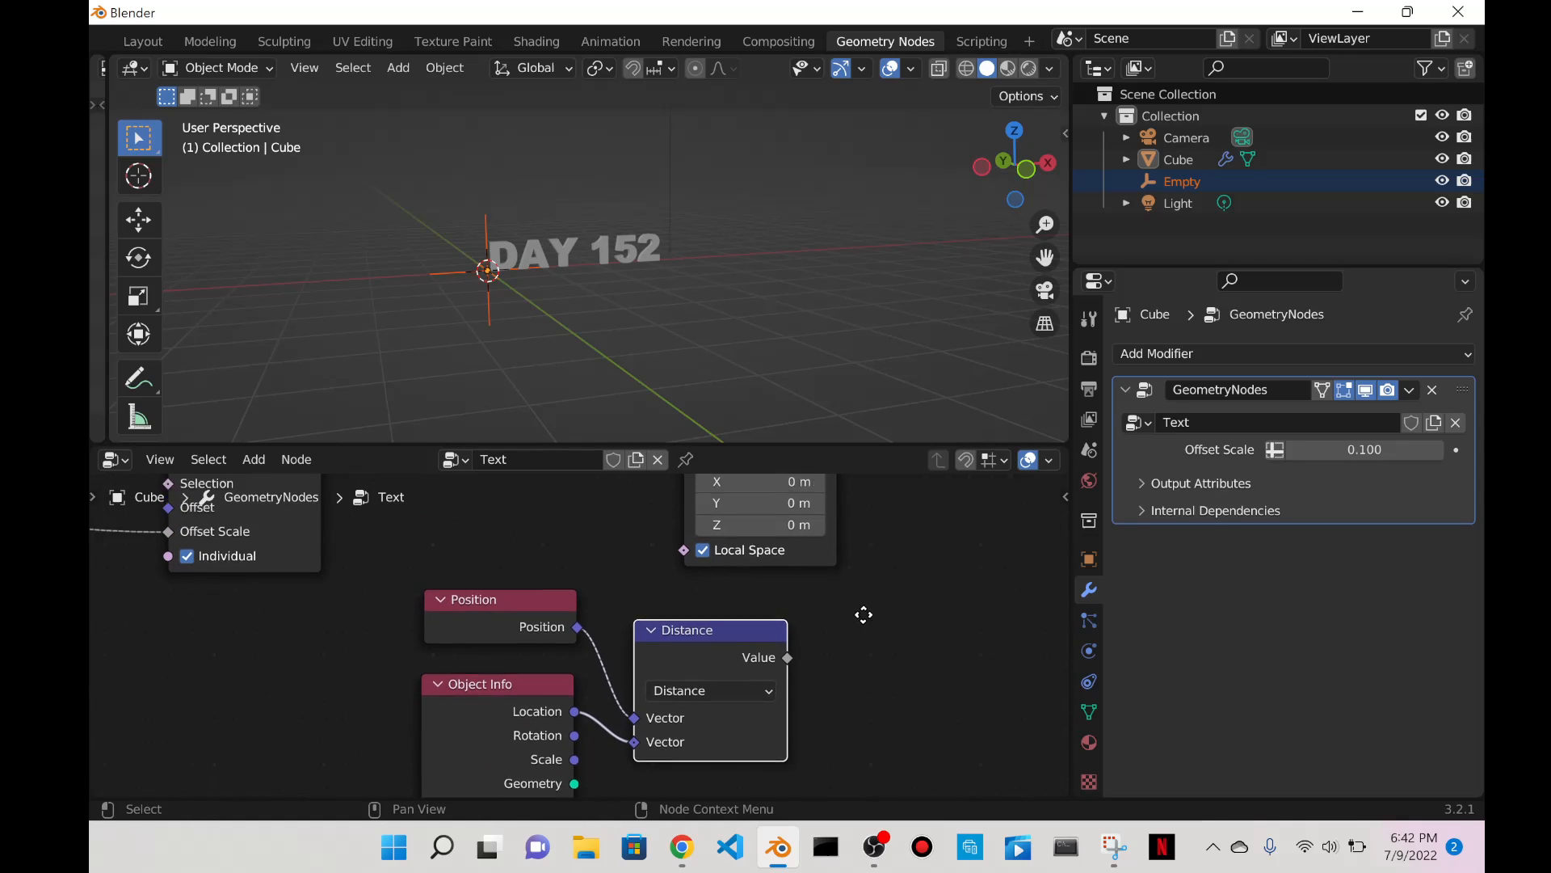
{"action": "right_click", "coordinate": [791, 666]}
{"action": "key", "text": "Escape"}
{"action": "middle_click_drag", "start_coordinate": [927, 554], "coordinate": [918, 613]}
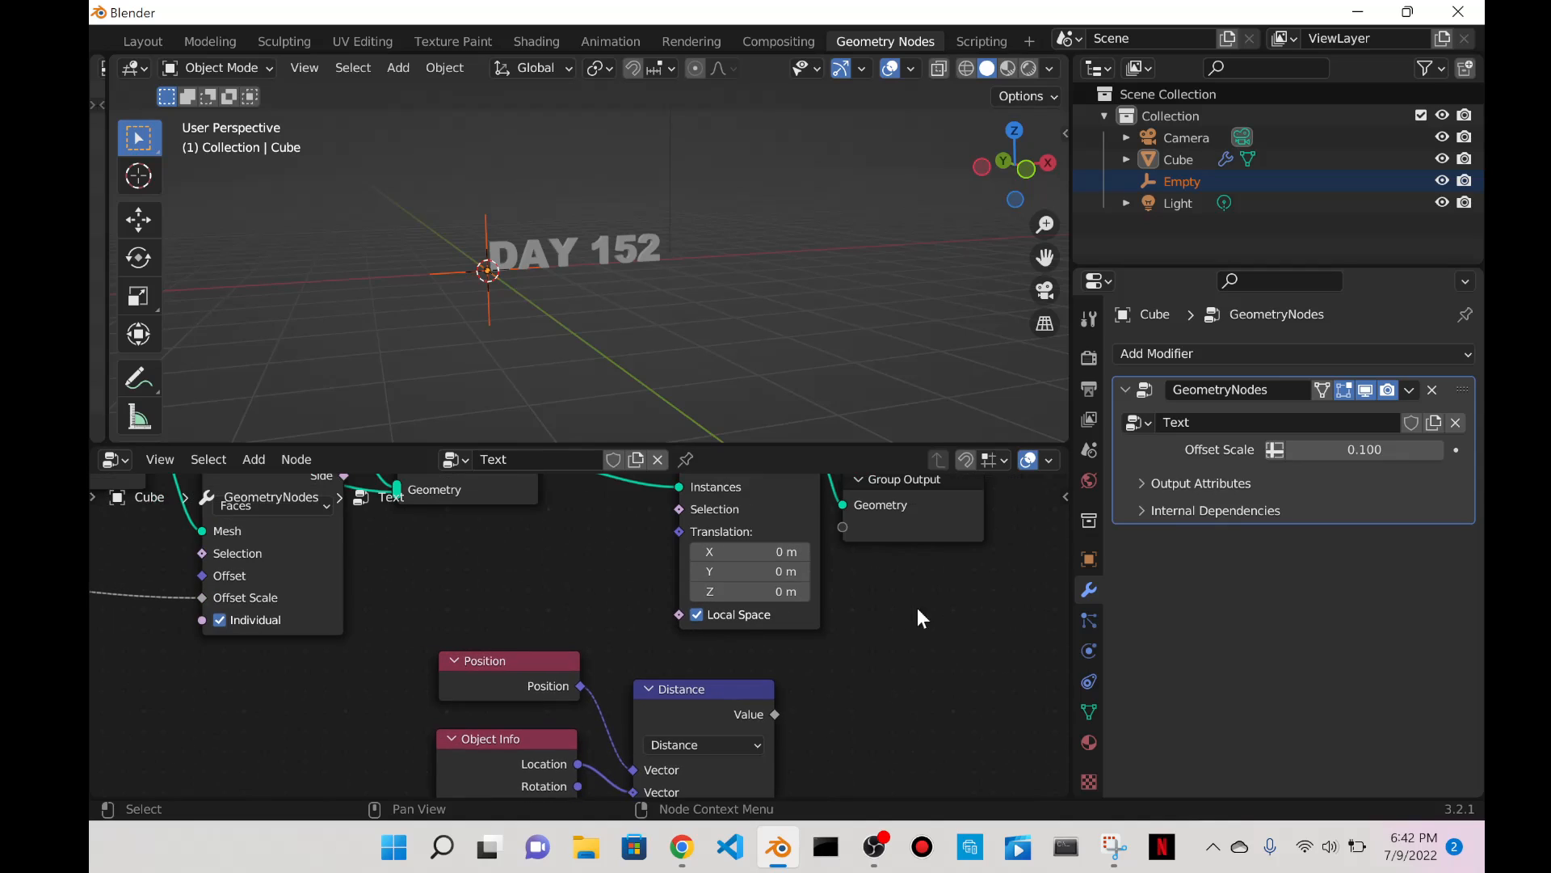
{"action": "left_click_drag", "start_coordinate": [774, 714], "coordinate": [677, 533]}
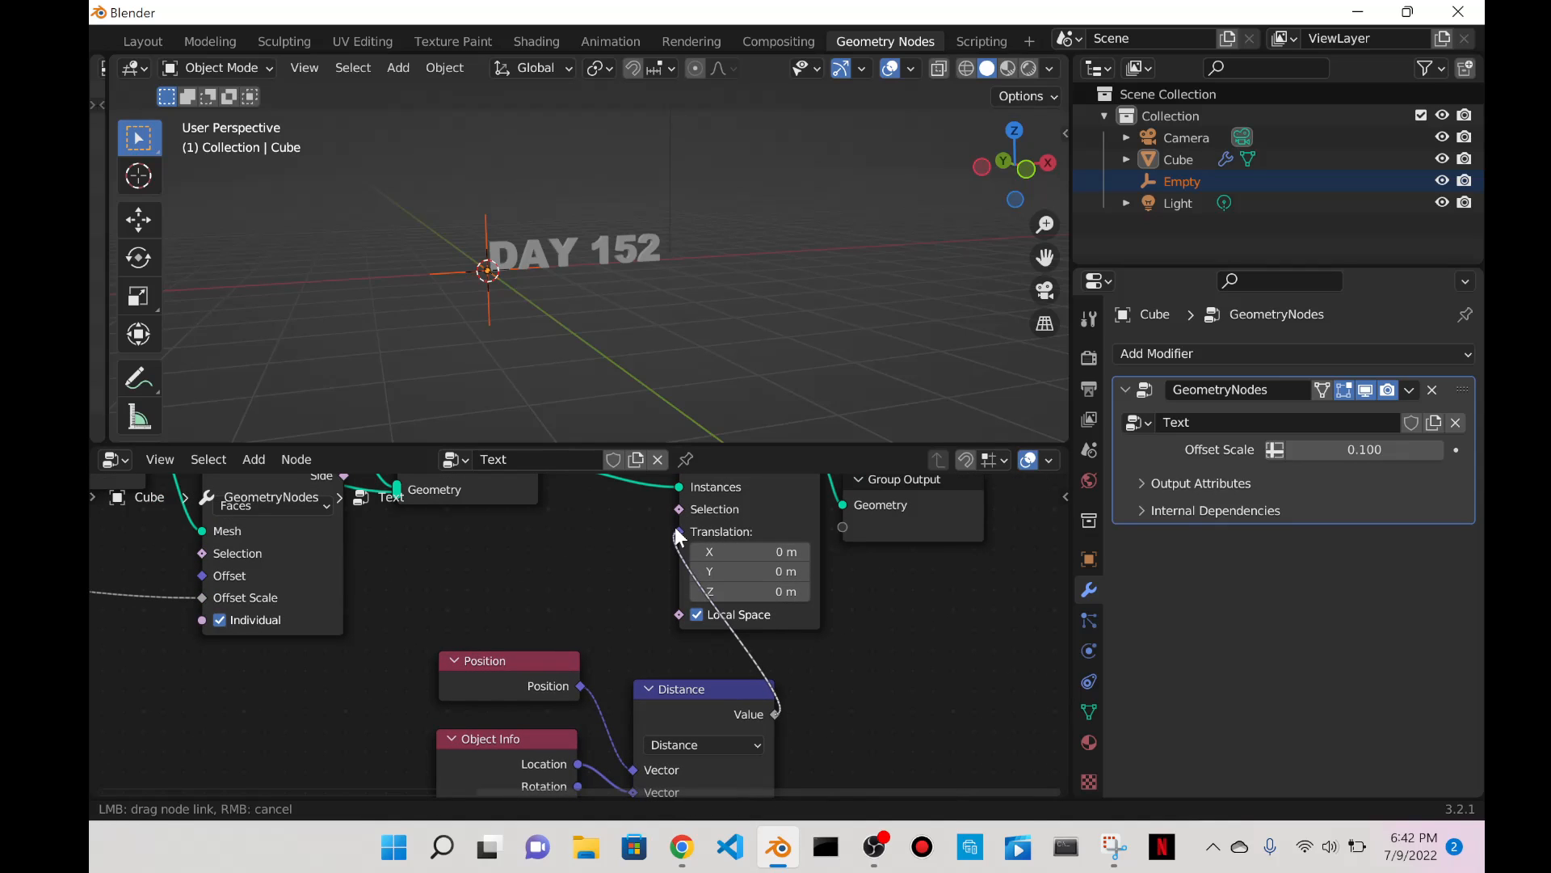
{"action": "left_click_drag", "start_coordinate": [677, 532], "coordinate": [858, 755]}
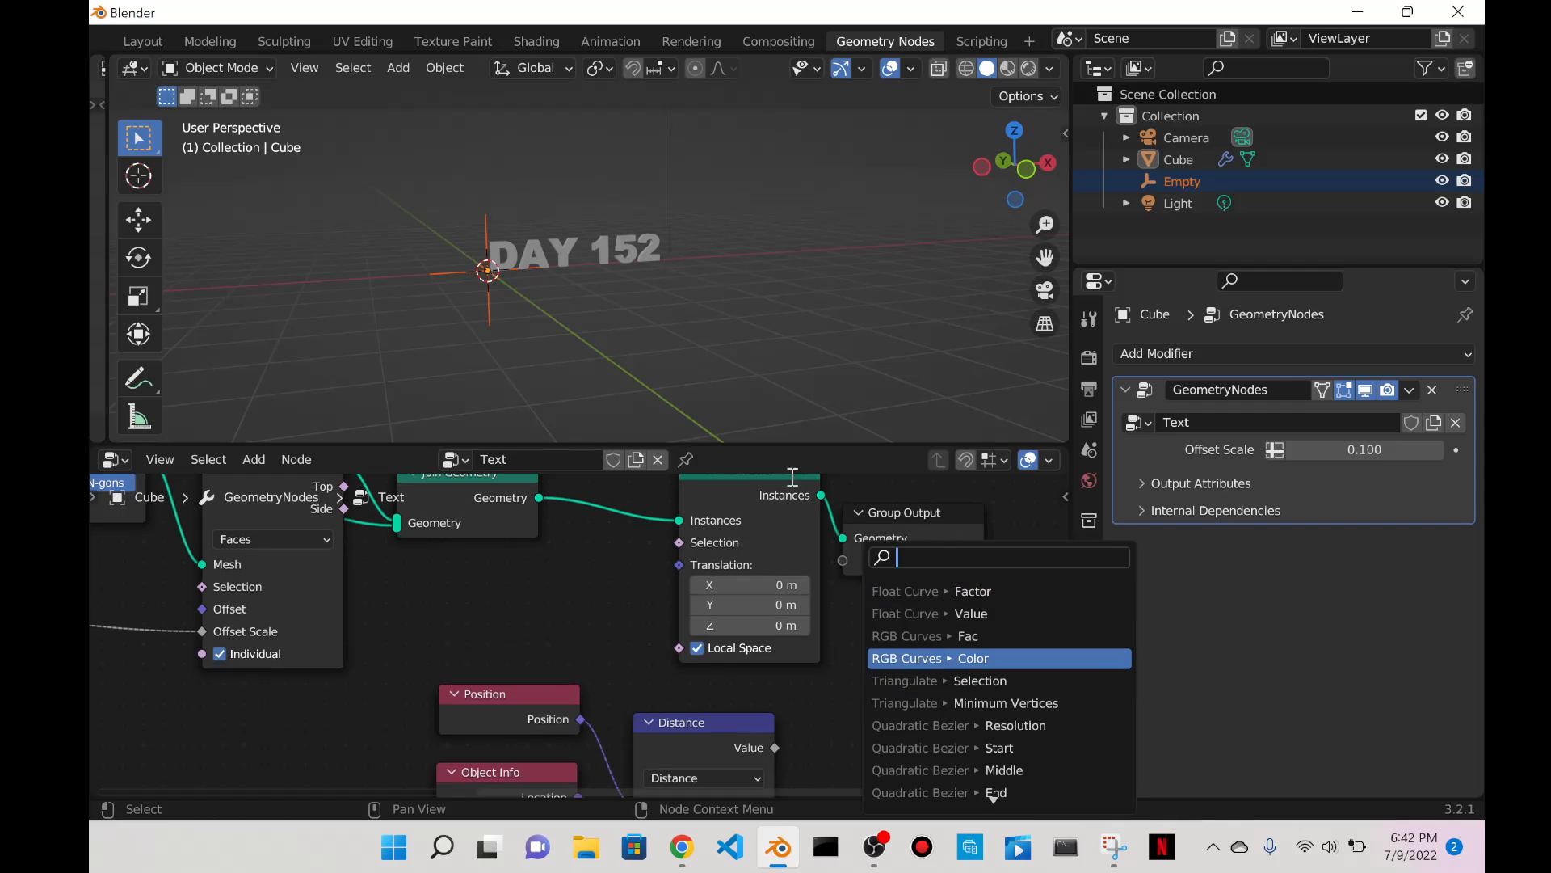
Connect the Distance node's Value to the Translation input of Translate Instances, and leave the text object deselected.
{"action": "scroll", "coordinate": [469, 242], "scroll_direction": "up", "scroll_amount": 8}
{"action": "scroll", "coordinate": [500, 199], "scroll_direction": "down", "scroll_amount": 5}
{"action": "middle_click_drag", "start_coordinate": [502, 202], "coordinate": [800, 284], "text": "shift"}
{"action": "middle_click_drag", "start_coordinate": [800, 284], "coordinate": [725, 270]}
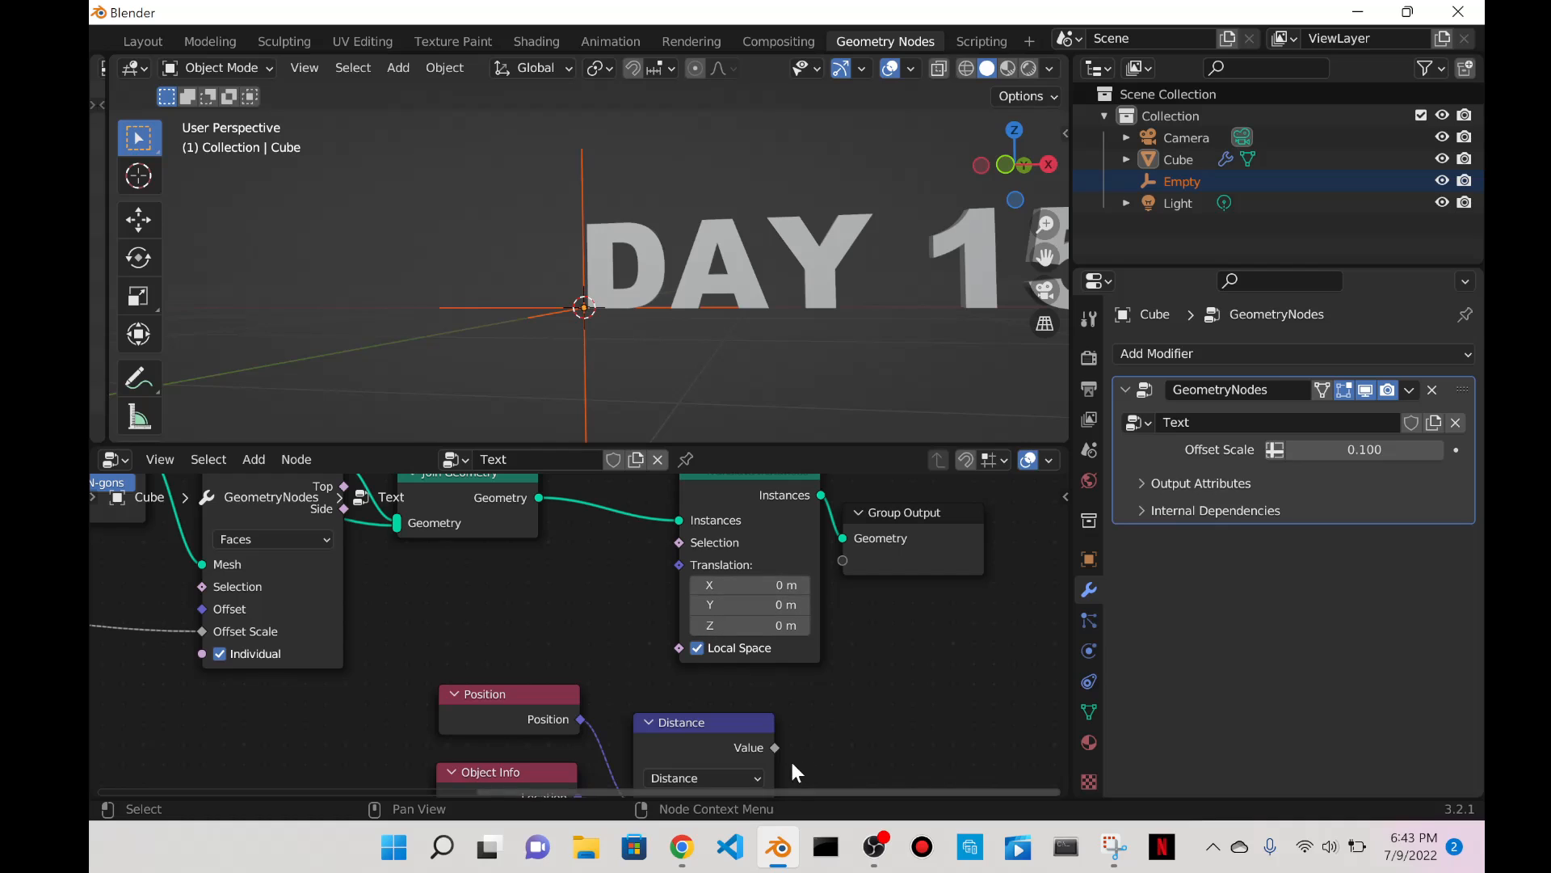
{"action": "left_click_drag", "start_coordinate": [776, 748], "coordinate": [808, 558]}
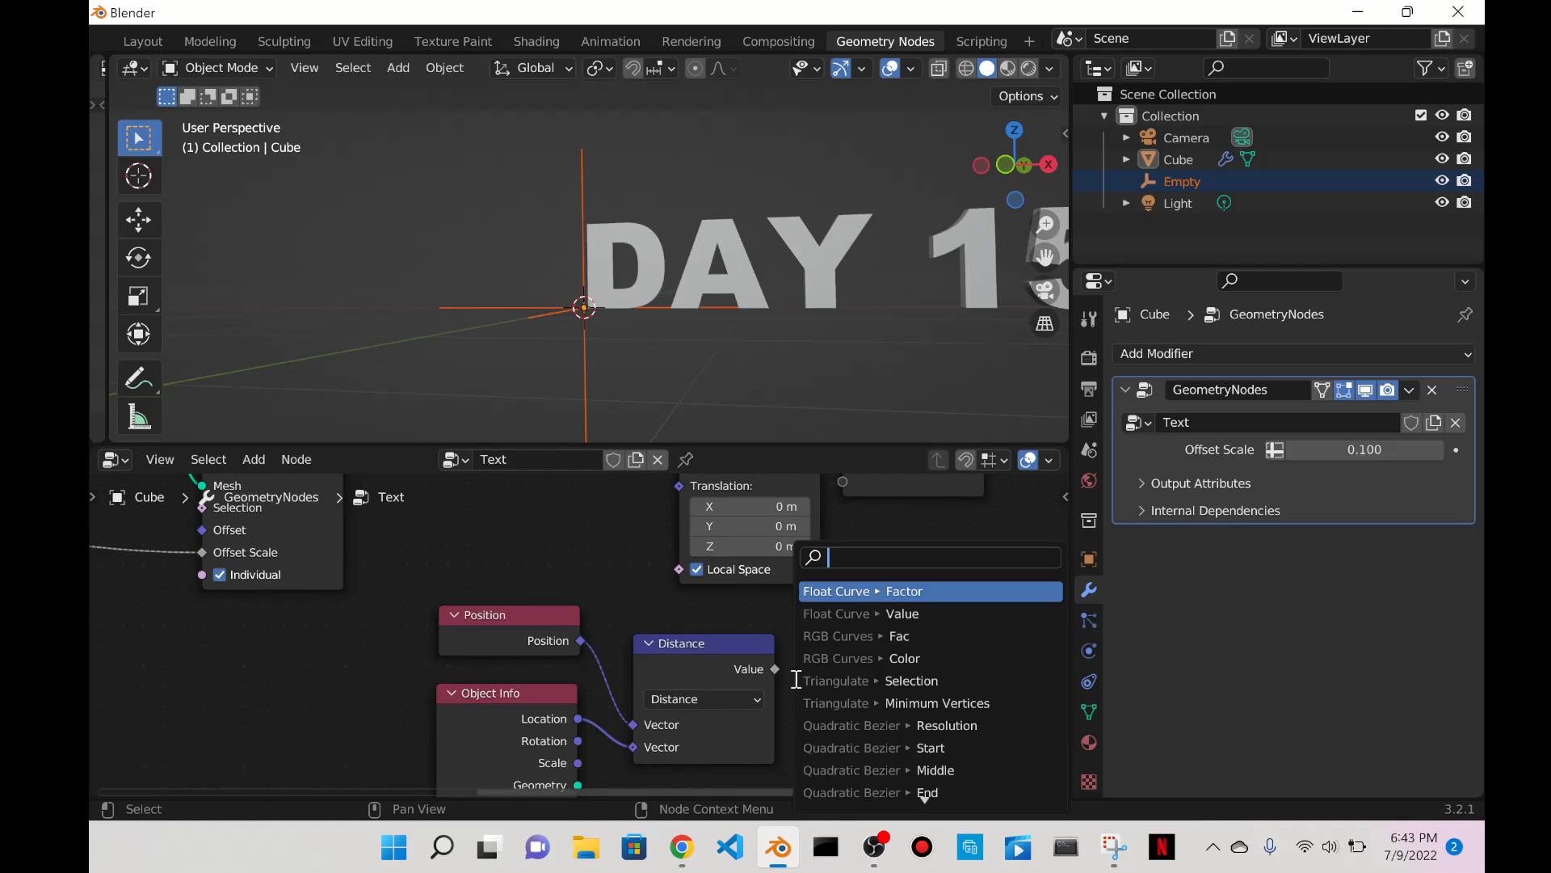
{"action": "left_click_drag", "start_coordinate": [722, 644], "coordinate": [703, 635]}
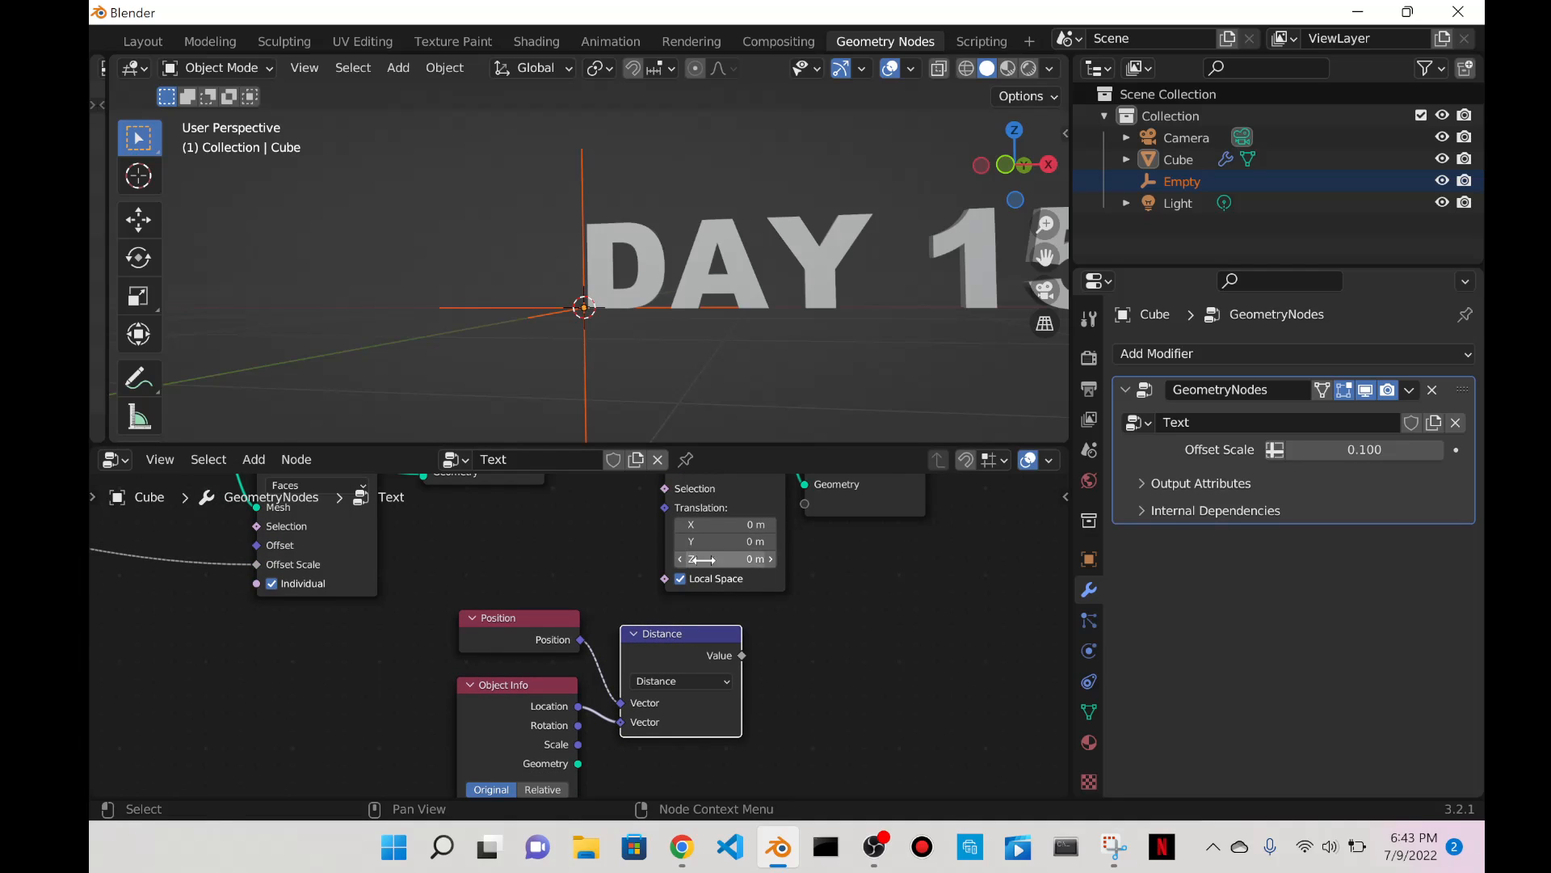
{"action": "left_click_drag", "start_coordinate": [740, 652], "coordinate": [664, 585]}
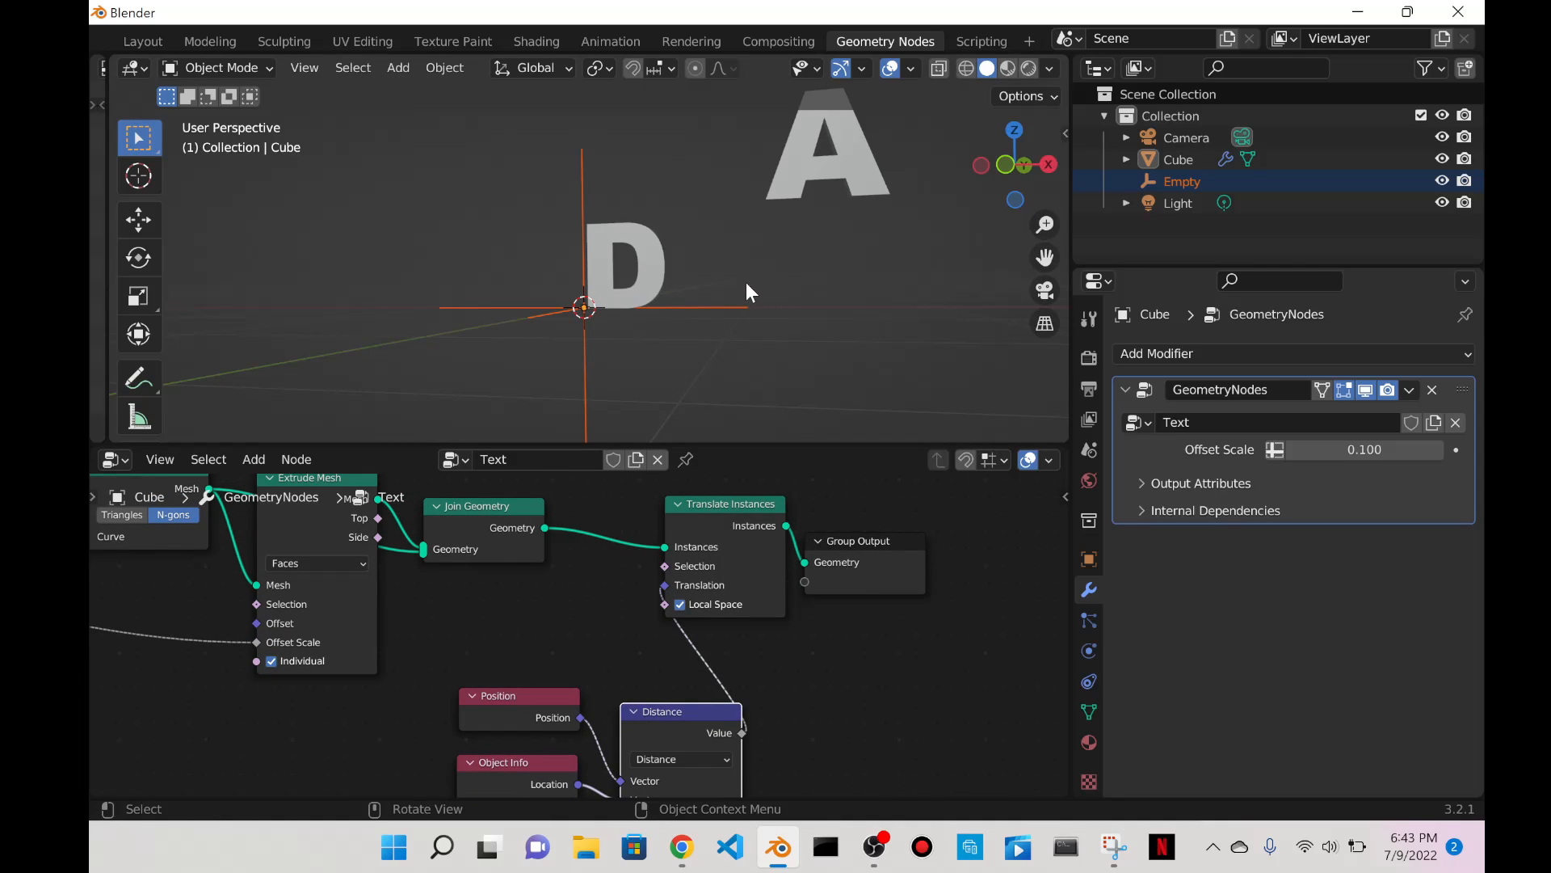
{"action": "scroll", "coordinate": [745, 288], "scroll_direction": "down", "scroll_amount": 5}
{"action": "middle_click_drag", "start_coordinate": [753, 298], "coordinate": [853, 204]}
{"action": "left_click", "coordinate": [773, 199]}
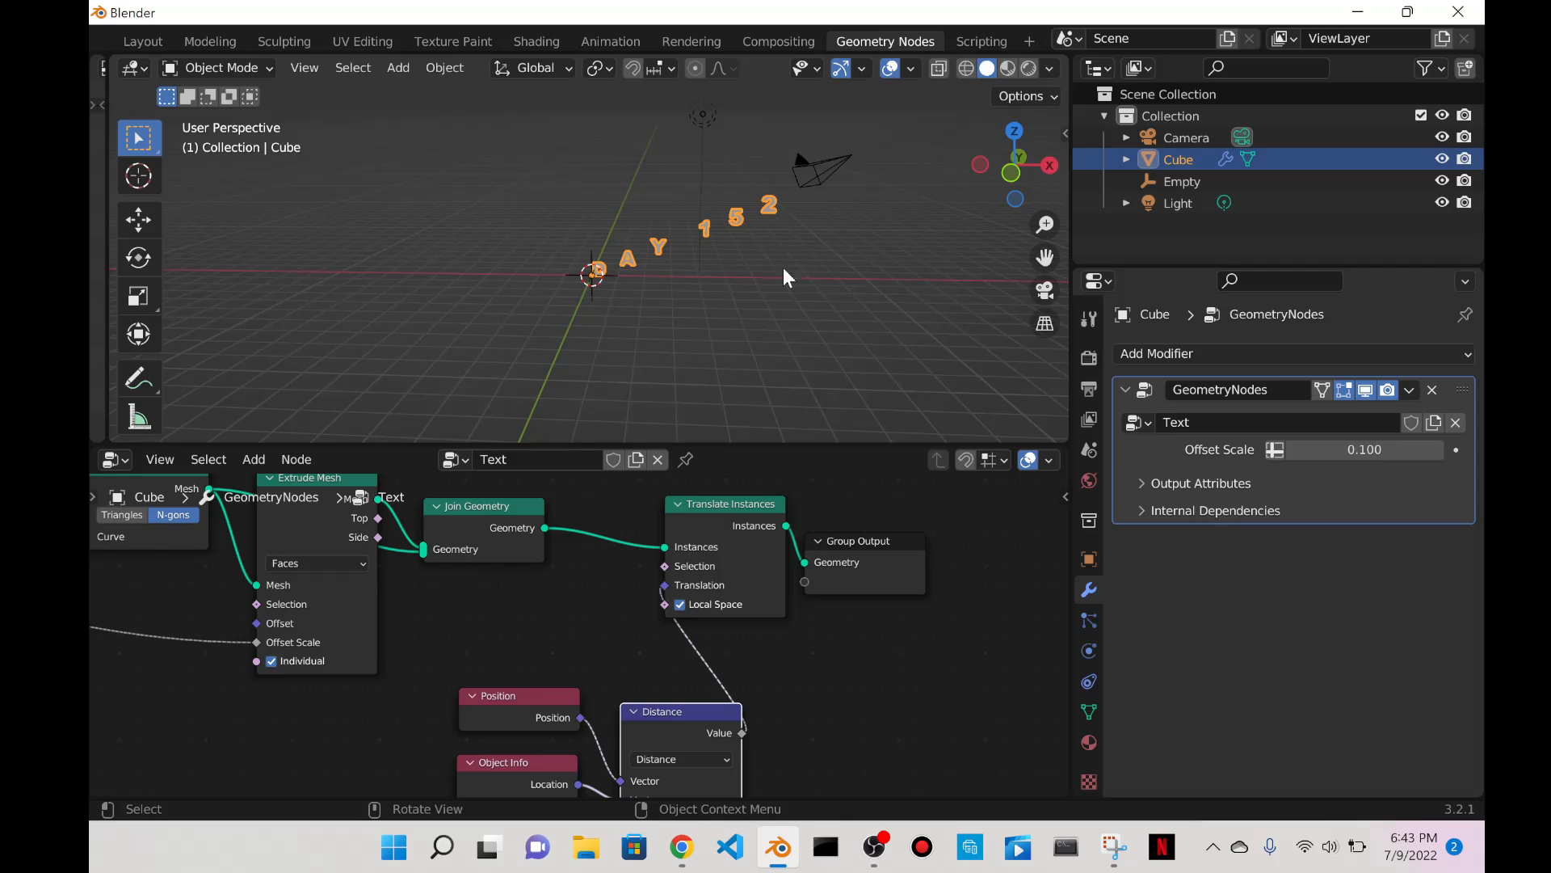
{"action": "left_click", "coordinate": [784, 290]}
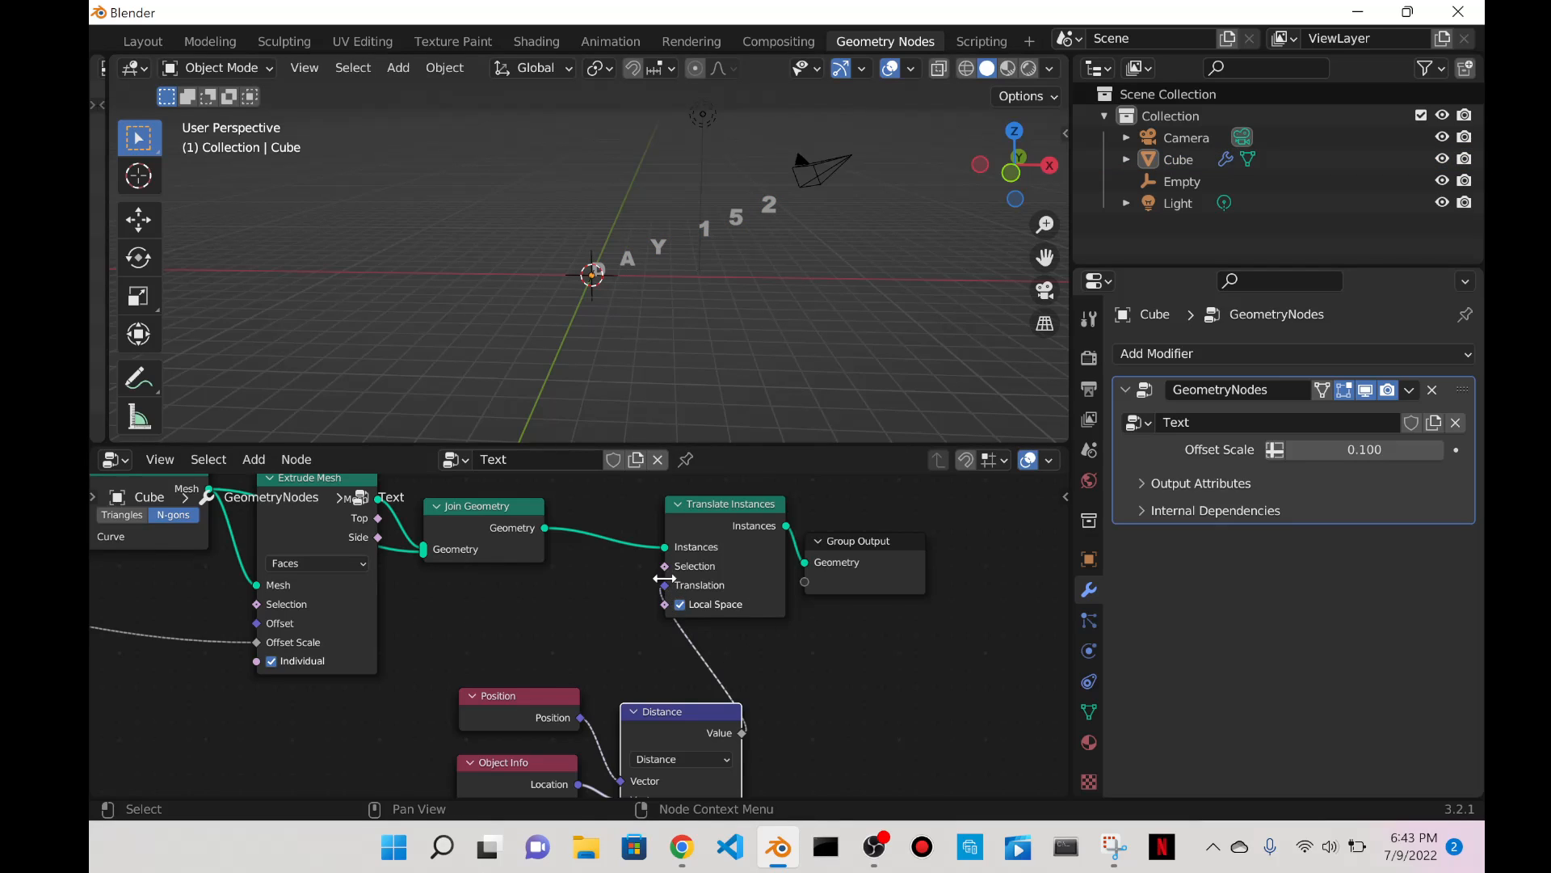
Detach the Distance value from Translate Instances' Translation to compare the text, and reconnect it.
{"action": "left_click_drag", "start_coordinate": [665, 583], "coordinate": [844, 739]}
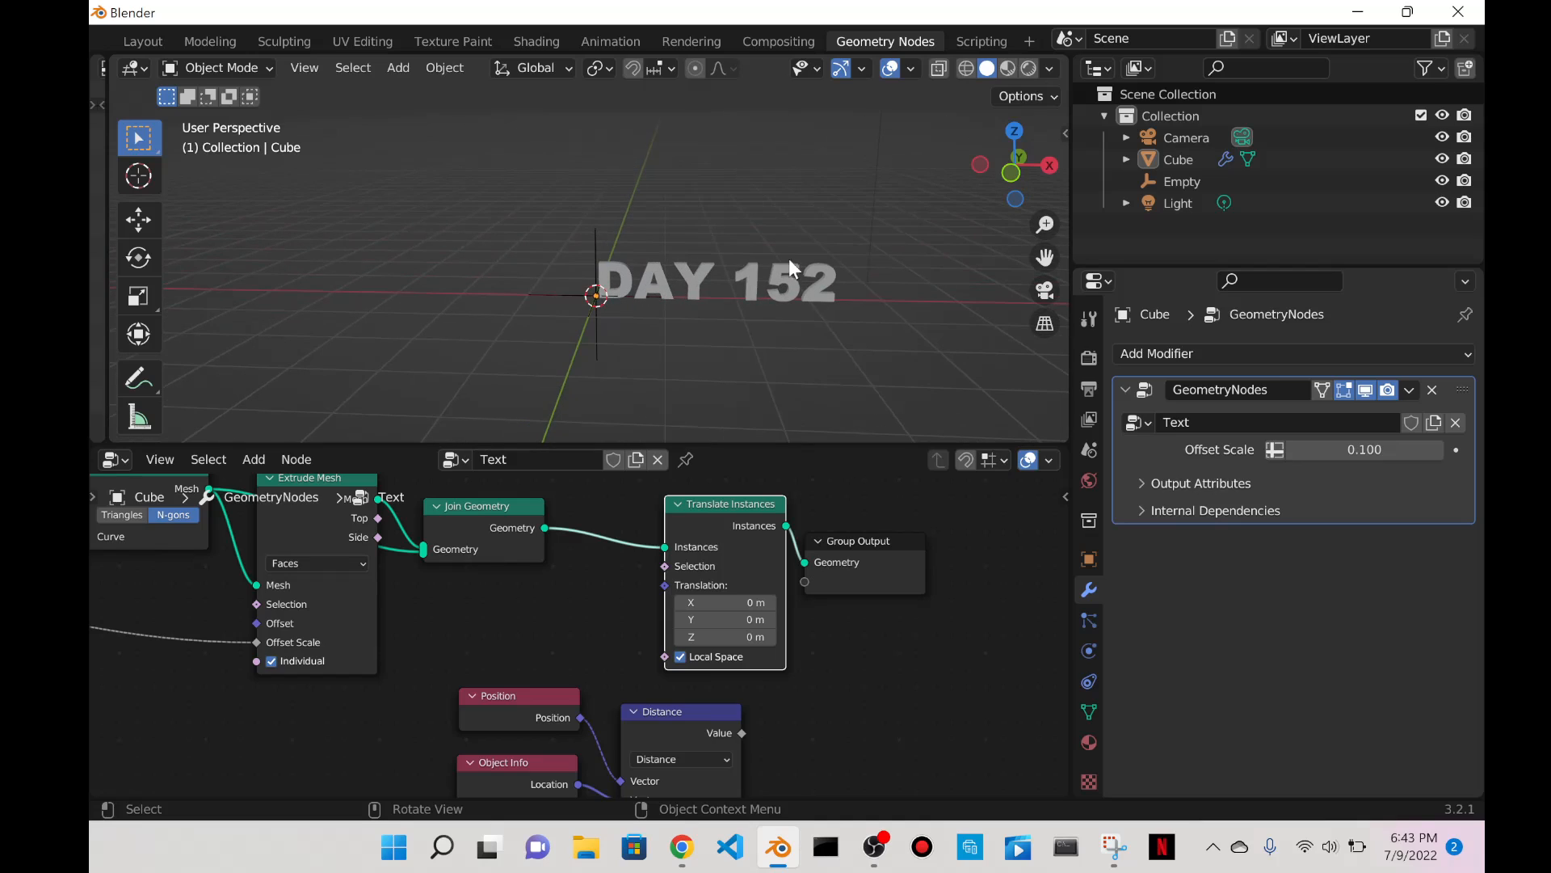
{"action": "left_click_drag", "start_coordinate": [743, 731], "coordinate": [665, 585]}
{"action": "scroll", "coordinate": [808, 331], "scroll_direction": "down", "scroll_amount": 3}
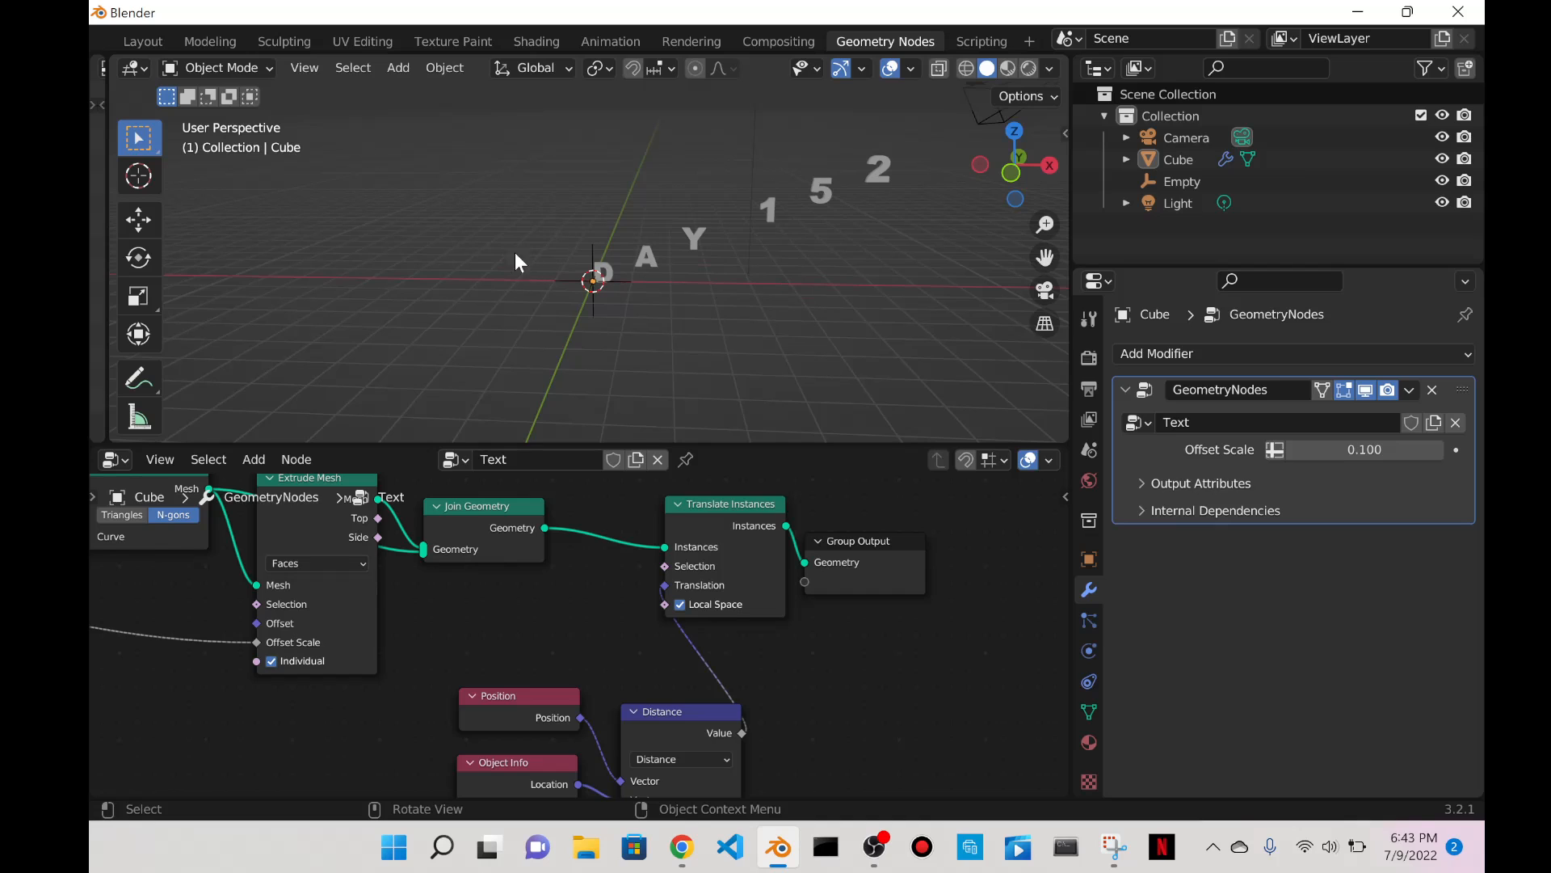
Show the DAY 152 text in front orthographic view and enlarge the 3D viewport over the node editor.
{"action": "scroll", "coordinate": [759, 214], "scroll_direction": "up", "scroll_amount": 3}
{"action": "scroll", "coordinate": [824, 277], "scroll_direction": "down", "scroll_amount": 3}
{"action": "scroll", "coordinate": [831, 266], "scroll_direction": "up", "scroll_amount": 2}
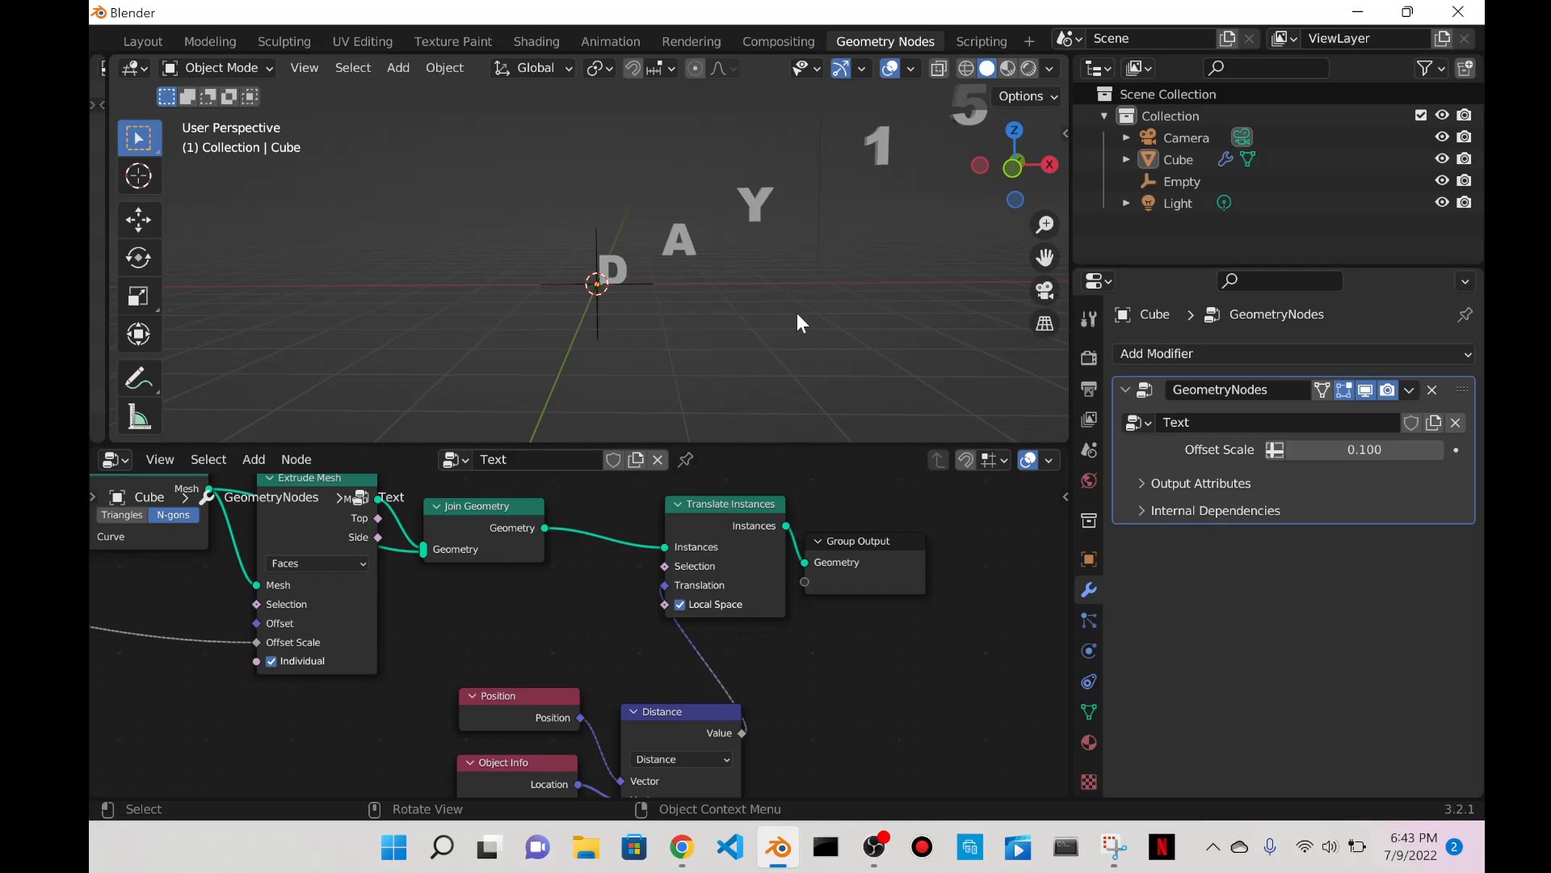
{"action": "key", "text": "grave"}
{"action": "left_click", "coordinate": [697, 178]}
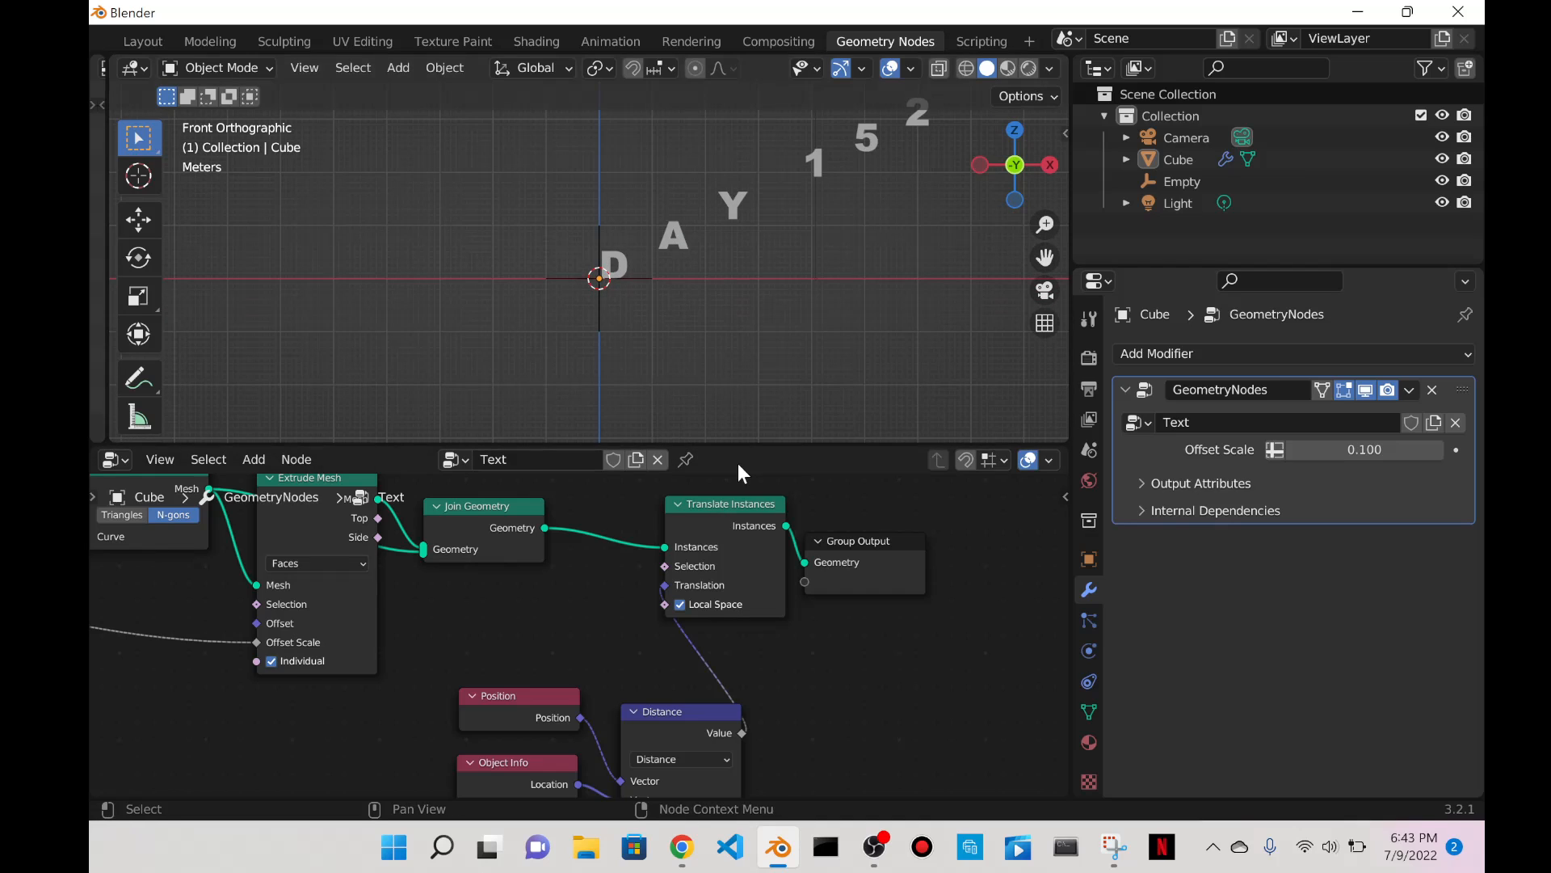
{"action": "left_click_drag", "start_coordinate": [739, 445], "coordinate": [743, 497]}
{"action": "scroll", "coordinate": [841, 376], "scroll_direction": "up", "scroll_amount": 3}
{"action": "middle_click_drag", "start_coordinate": [909, 318], "coordinate": [705, 409], "text": "shift"}
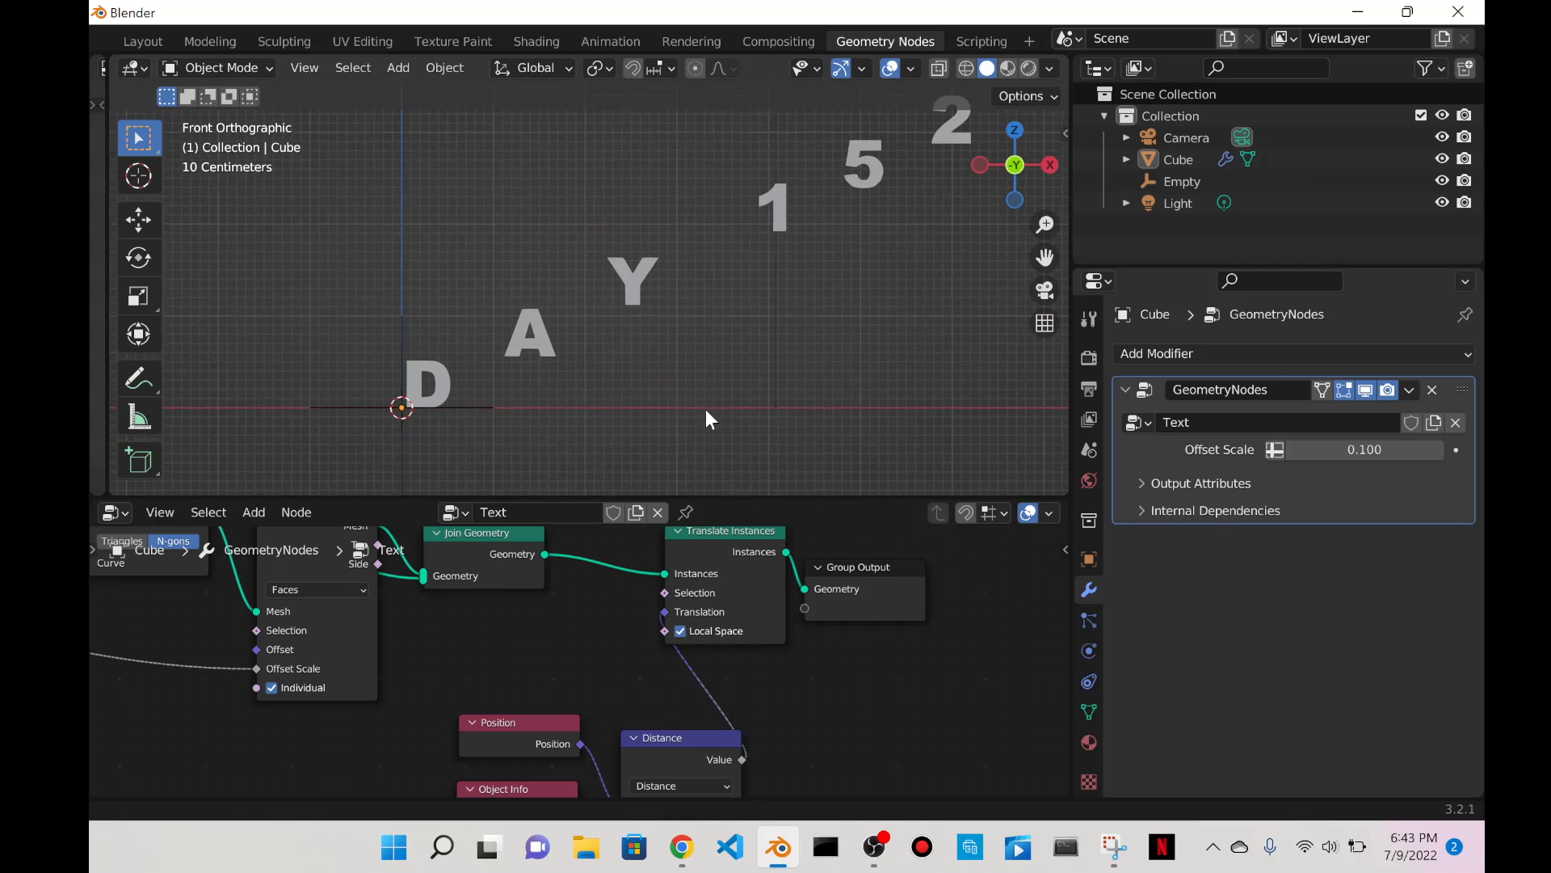
{"action": "scroll", "coordinate": [706, 408], "scroll_direction": "down", "scroll_amount": 3}
{"action": "scroll", "coordinate": [635, 694], "scroll_direction": "down", "scroll_amount": 2}
{"action": "middle_click_drag", "start_coordinate": [610, 683], "coordinate": [465, 651]}
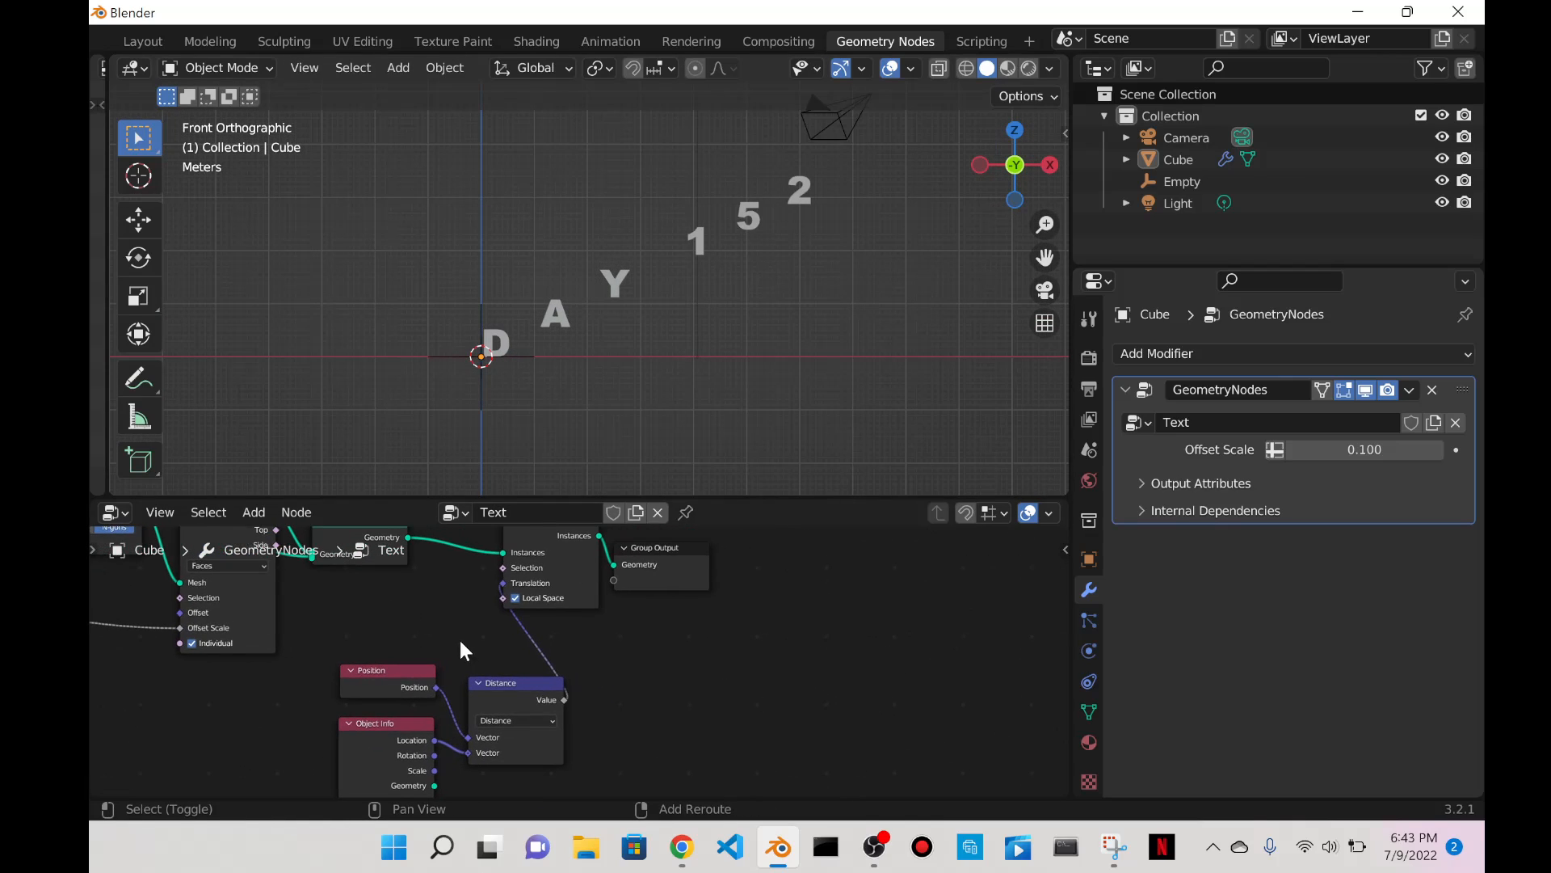
Try moving the empty along the X axis to test how the letters shift, and cancel the move.
{"action": "left_click", "coordinate": [483, 348]}
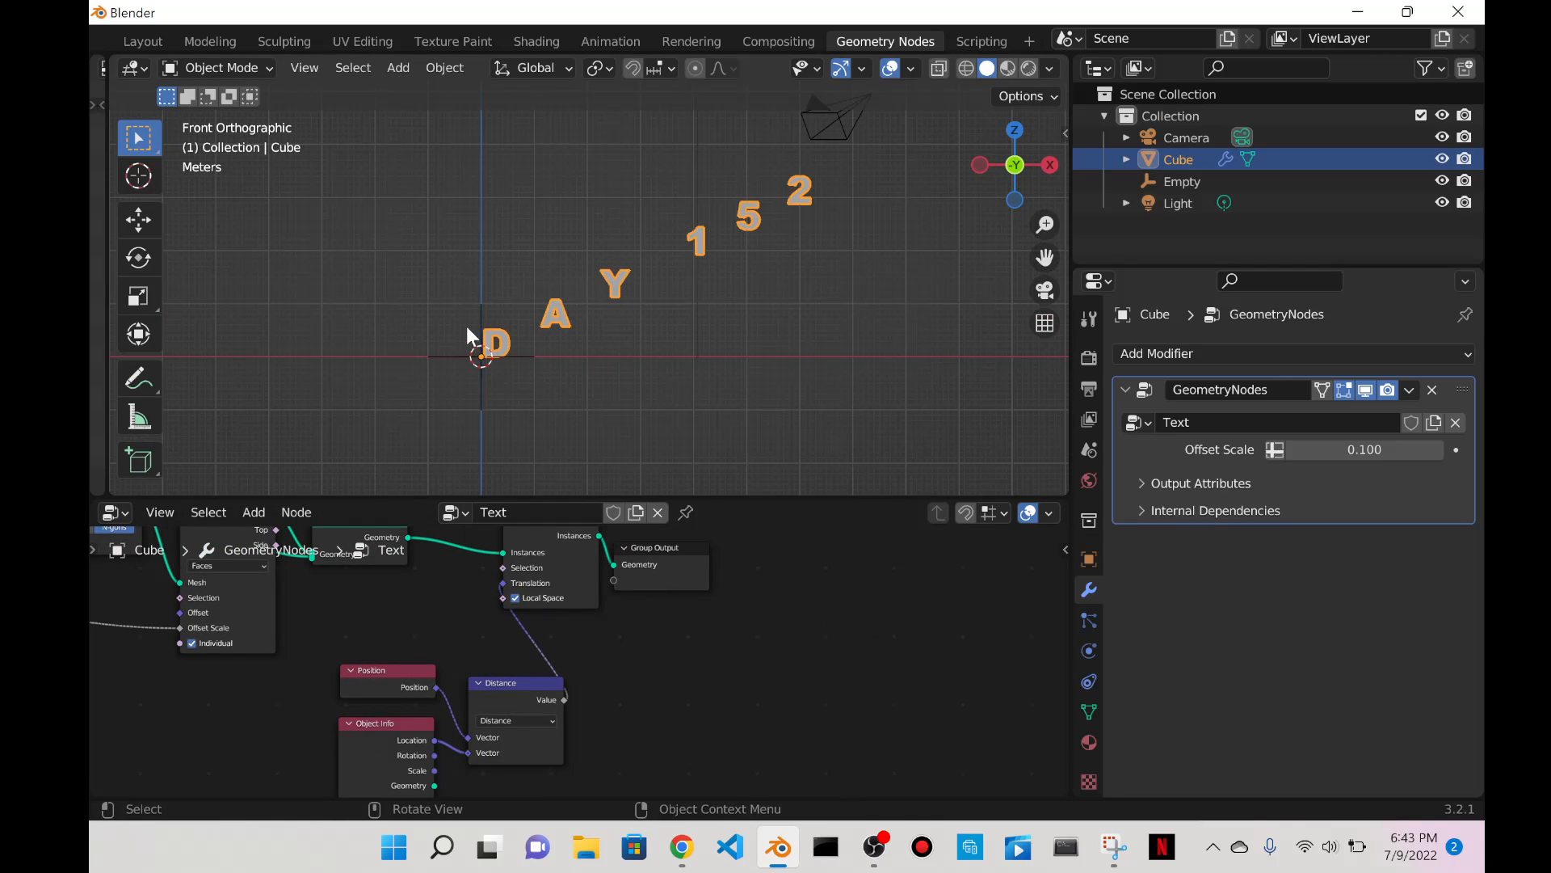
{"action": "left_click", "coordinate": [450, 355]}
{"action": "key", "text": "g"}
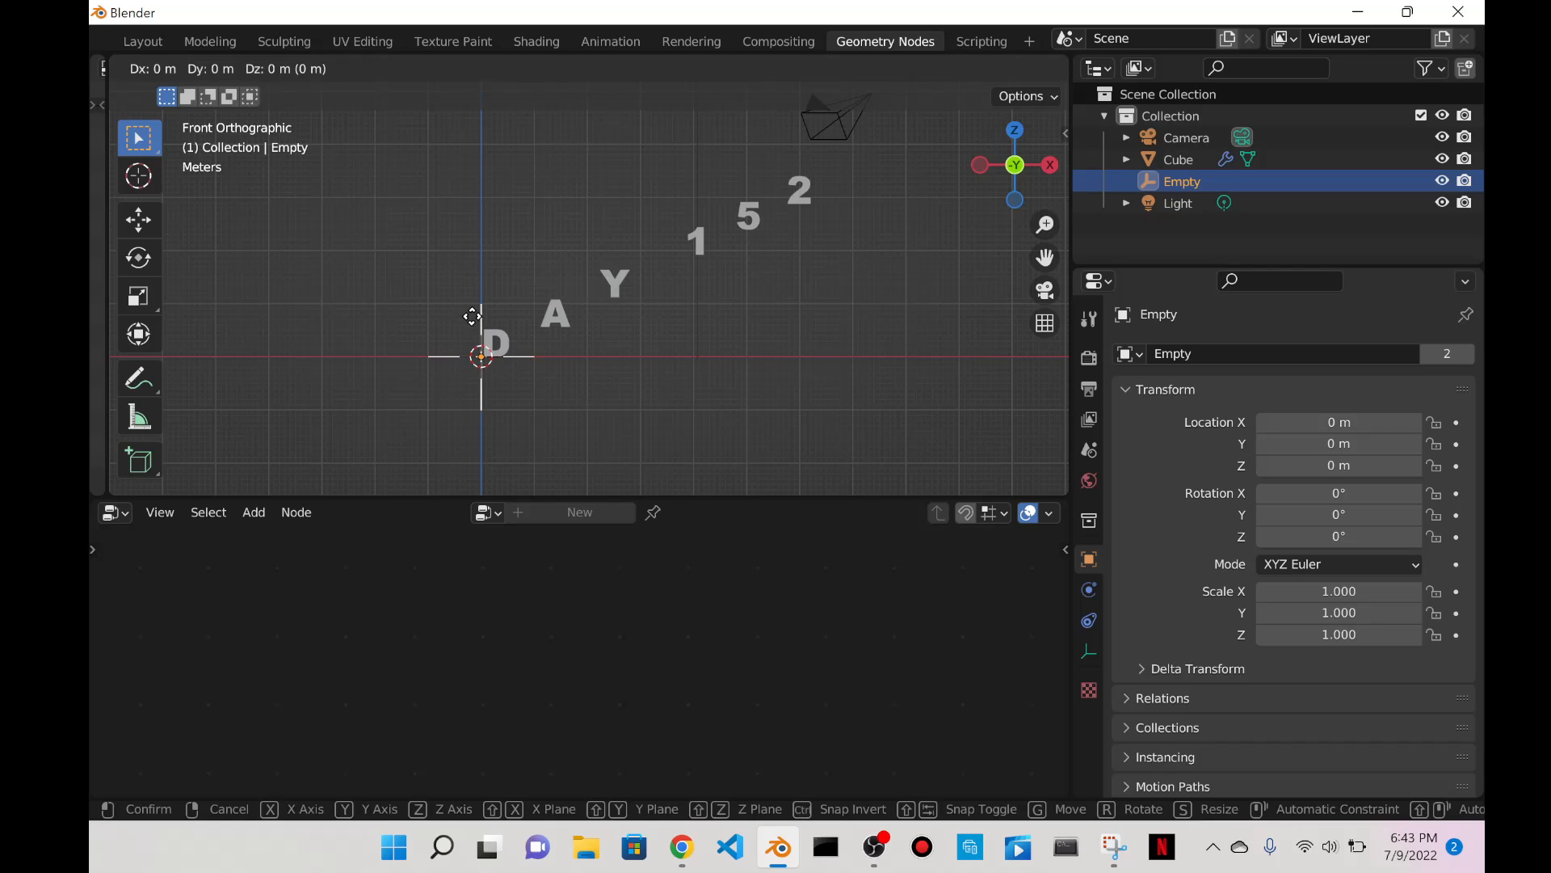
{"action": "key", "text": "x"}
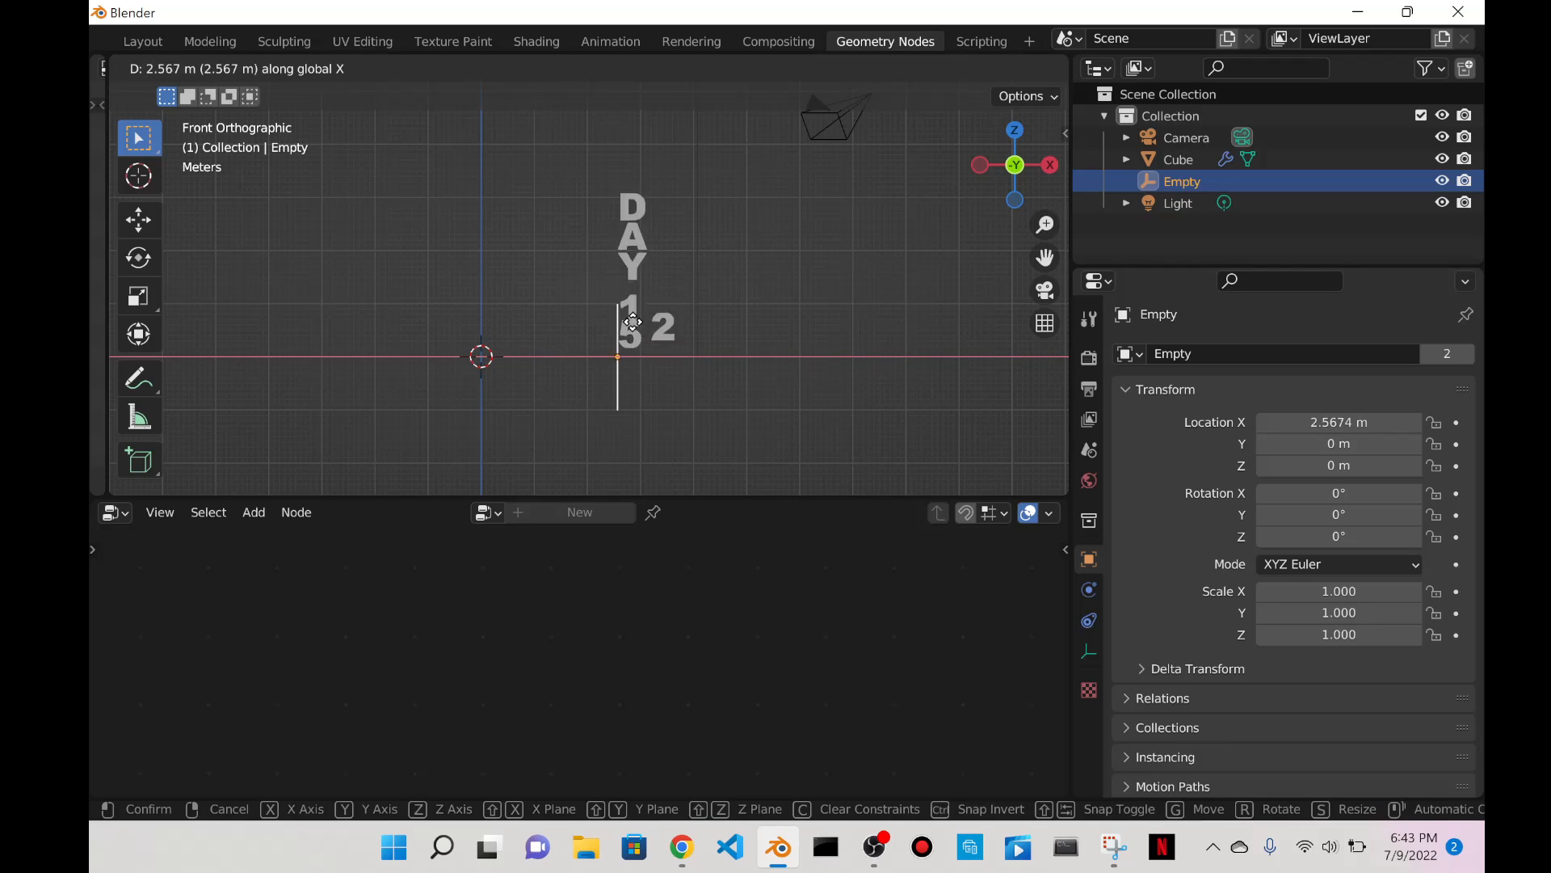
{"action": "right_click", "coordinate": [444, 336]}
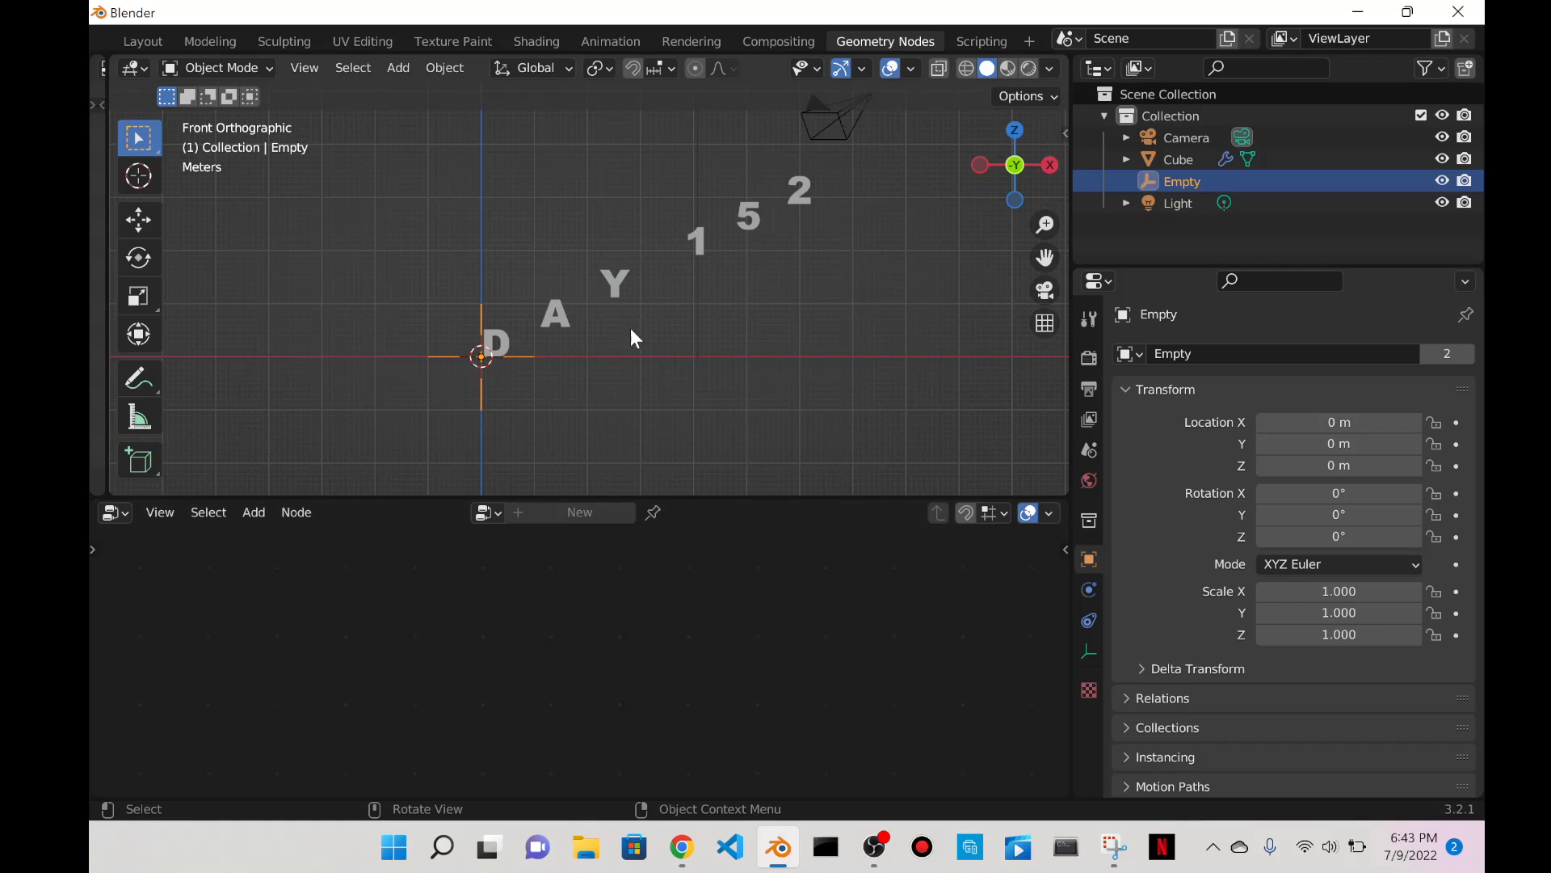
Insert a Combine XYZ node between the Distance value and Translate Instances' Translation, with the distance feeding the Y input.
{"action": "left_click", "coordinate": [566, 316]}
{"action": "scroll", "coordinate": [677, 651], "scroll_direction": "up", "scroll_amount": 3}
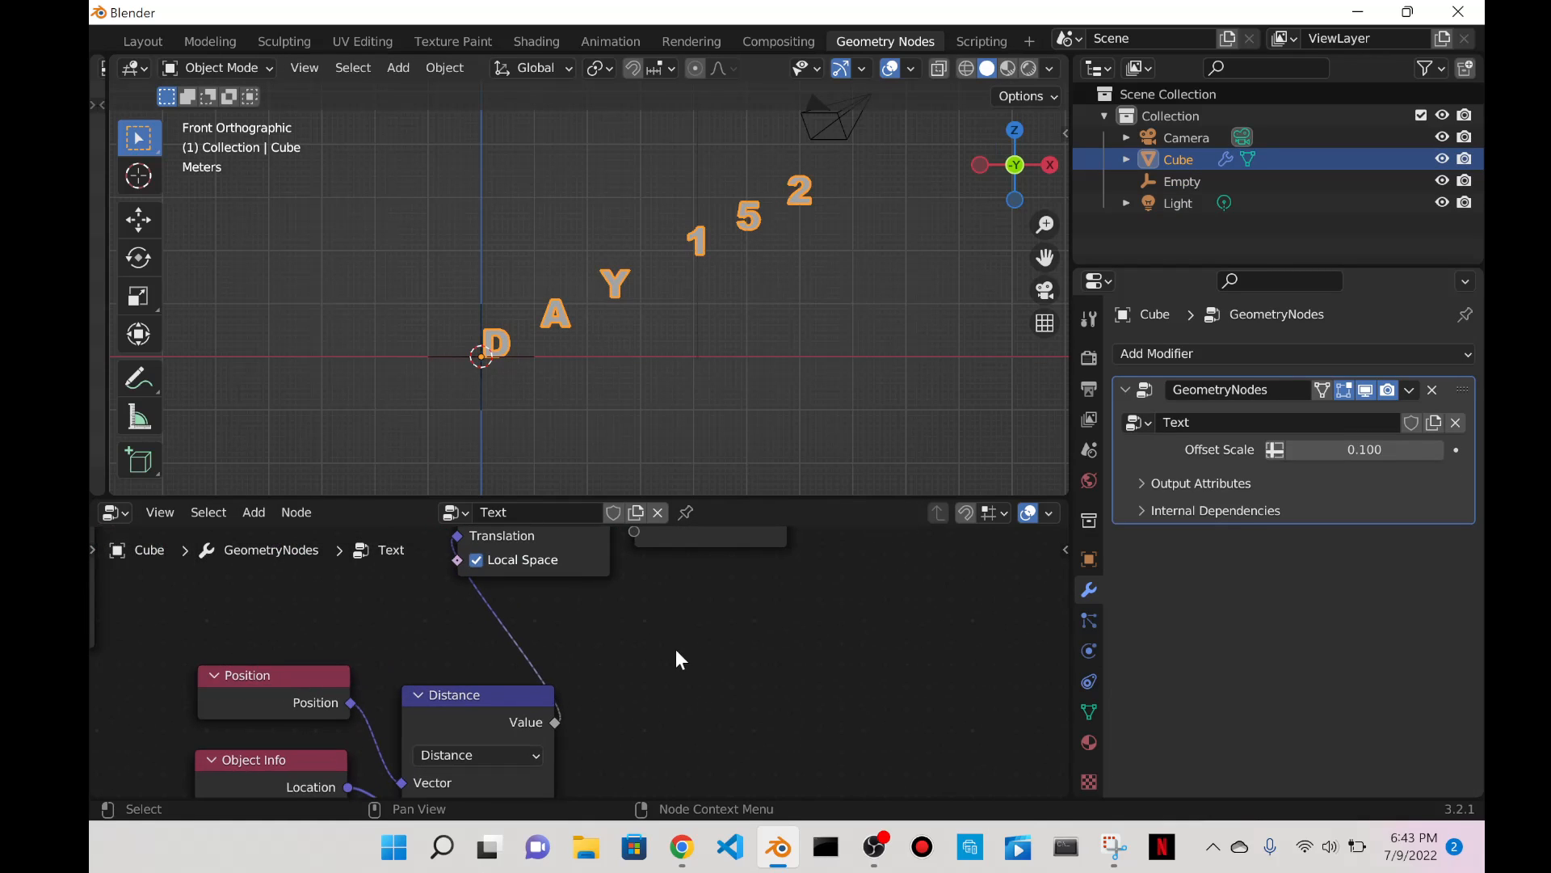
{"action": "key", "text": "shift+a"}
{"action": "left_click", "coordinate": [581, 371]}
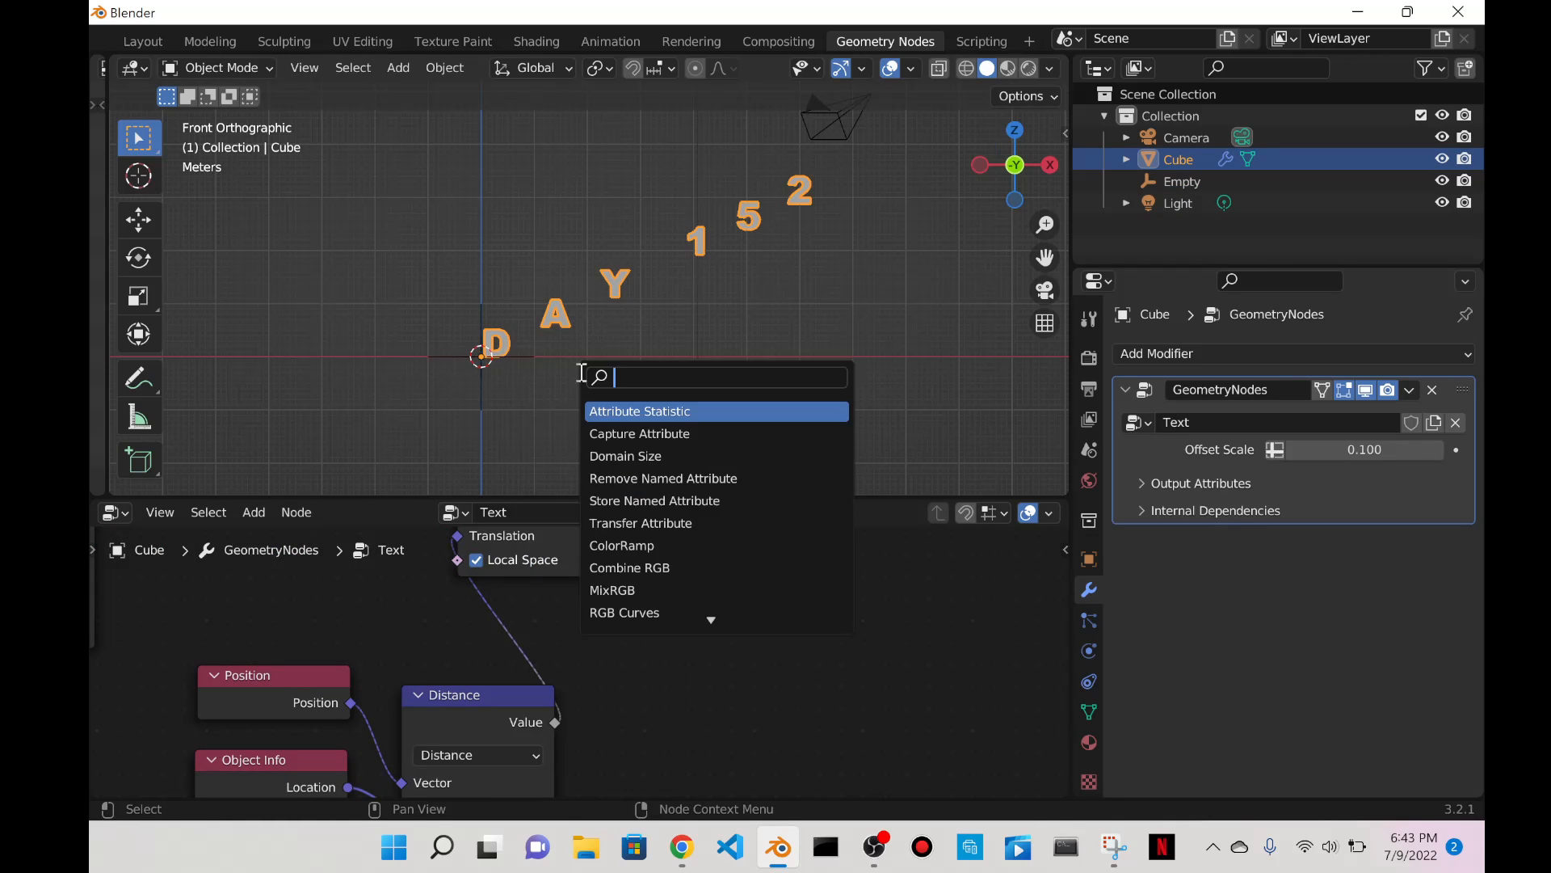
{"action": "type", "text": "combine"}
{"action": "key", "text": "Down"}
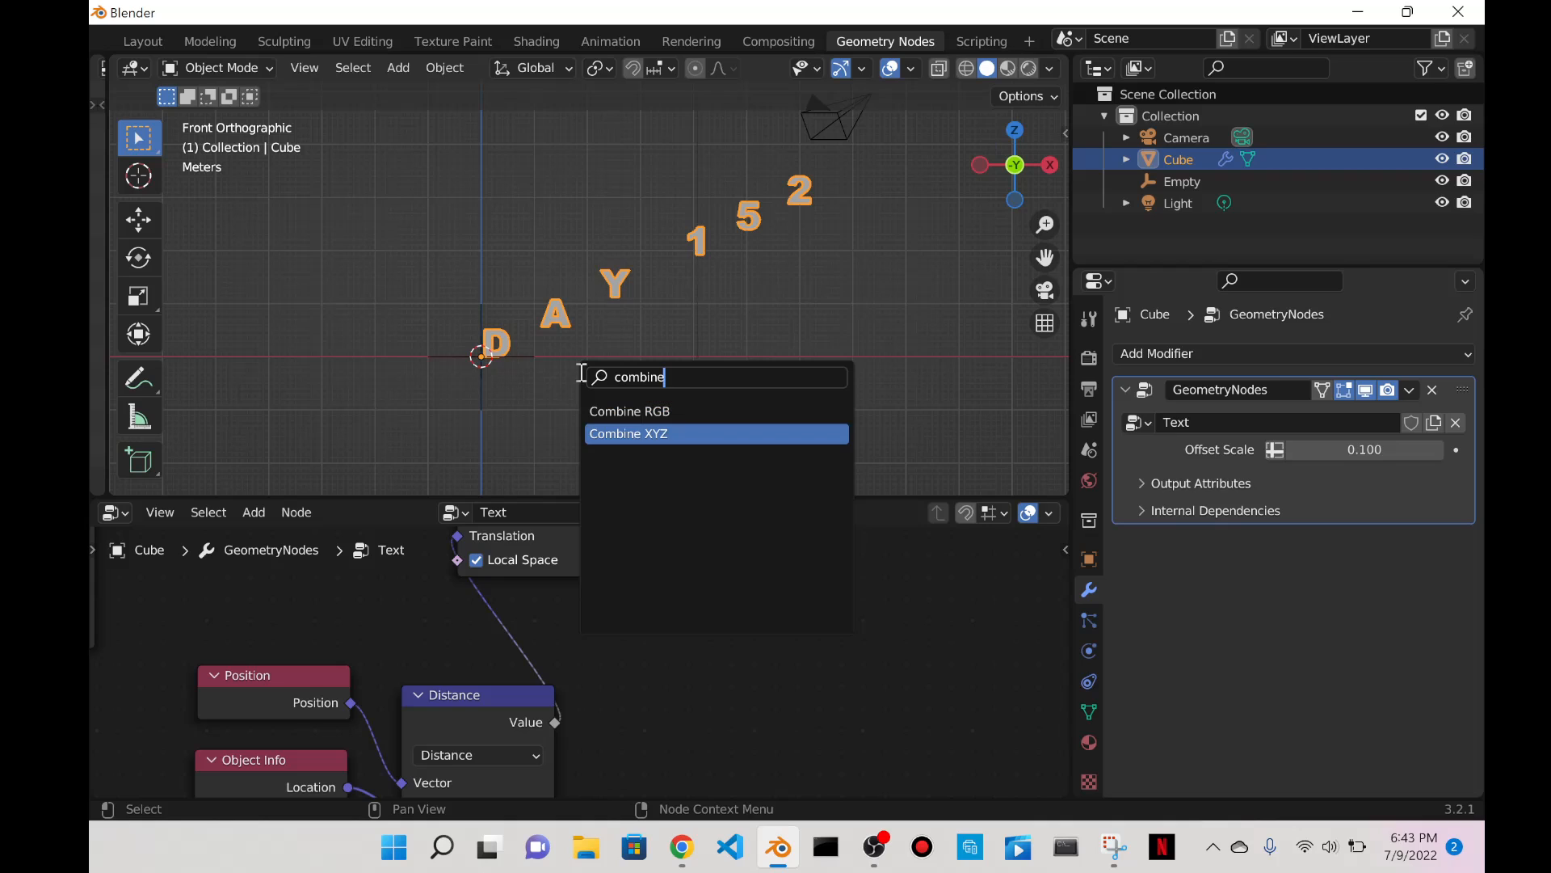
{"action": "key", "text": "Return"}
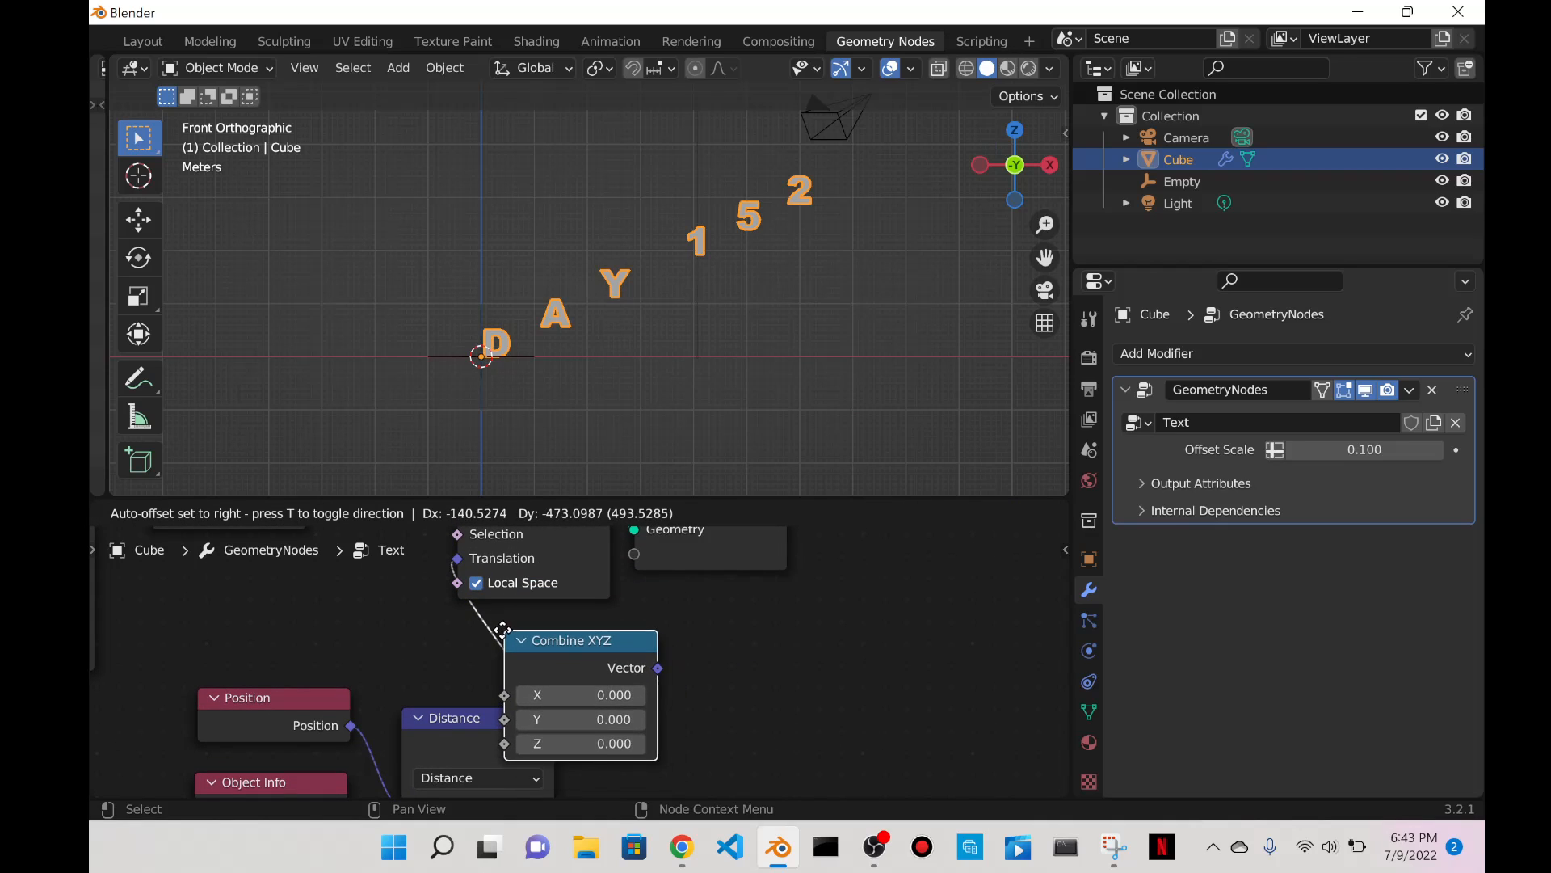
{"action": "left_click", "coordinate": [509, 645]}
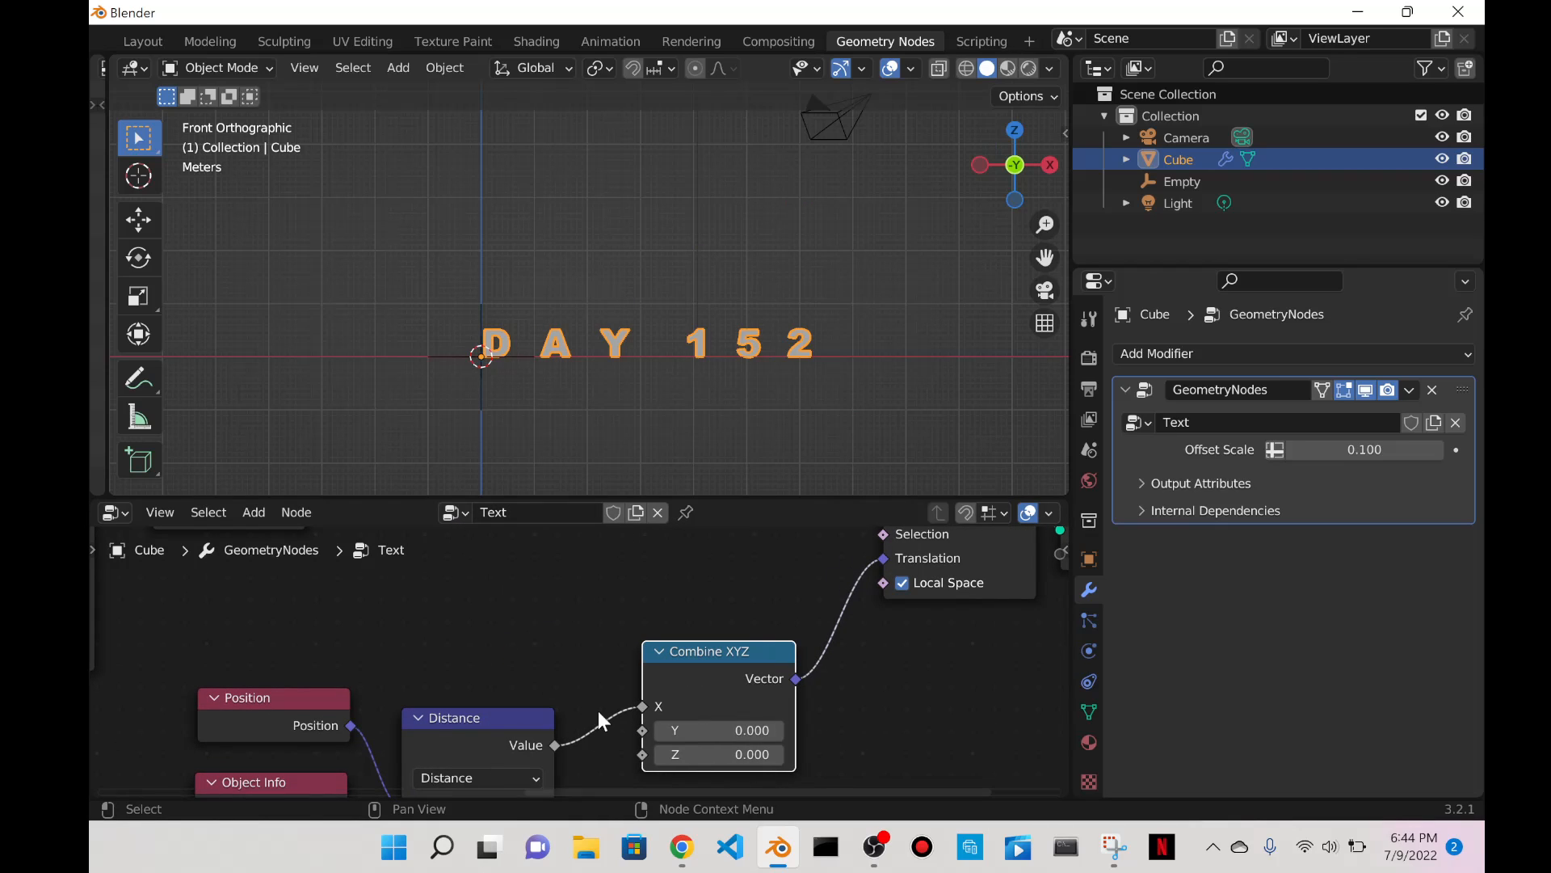
{"action": "mouse_move", "coordinate": [639, 705]}
{"action": "left_mouse_down"}
{"action": "mouse_move", "coordinate": [793, 735]}
{"action": "mouse_move", "coordinate": [703, 695]}
{"action": "mouse_move", "coordinate": [643, 731]}
{"action": "left_mouse_up"}
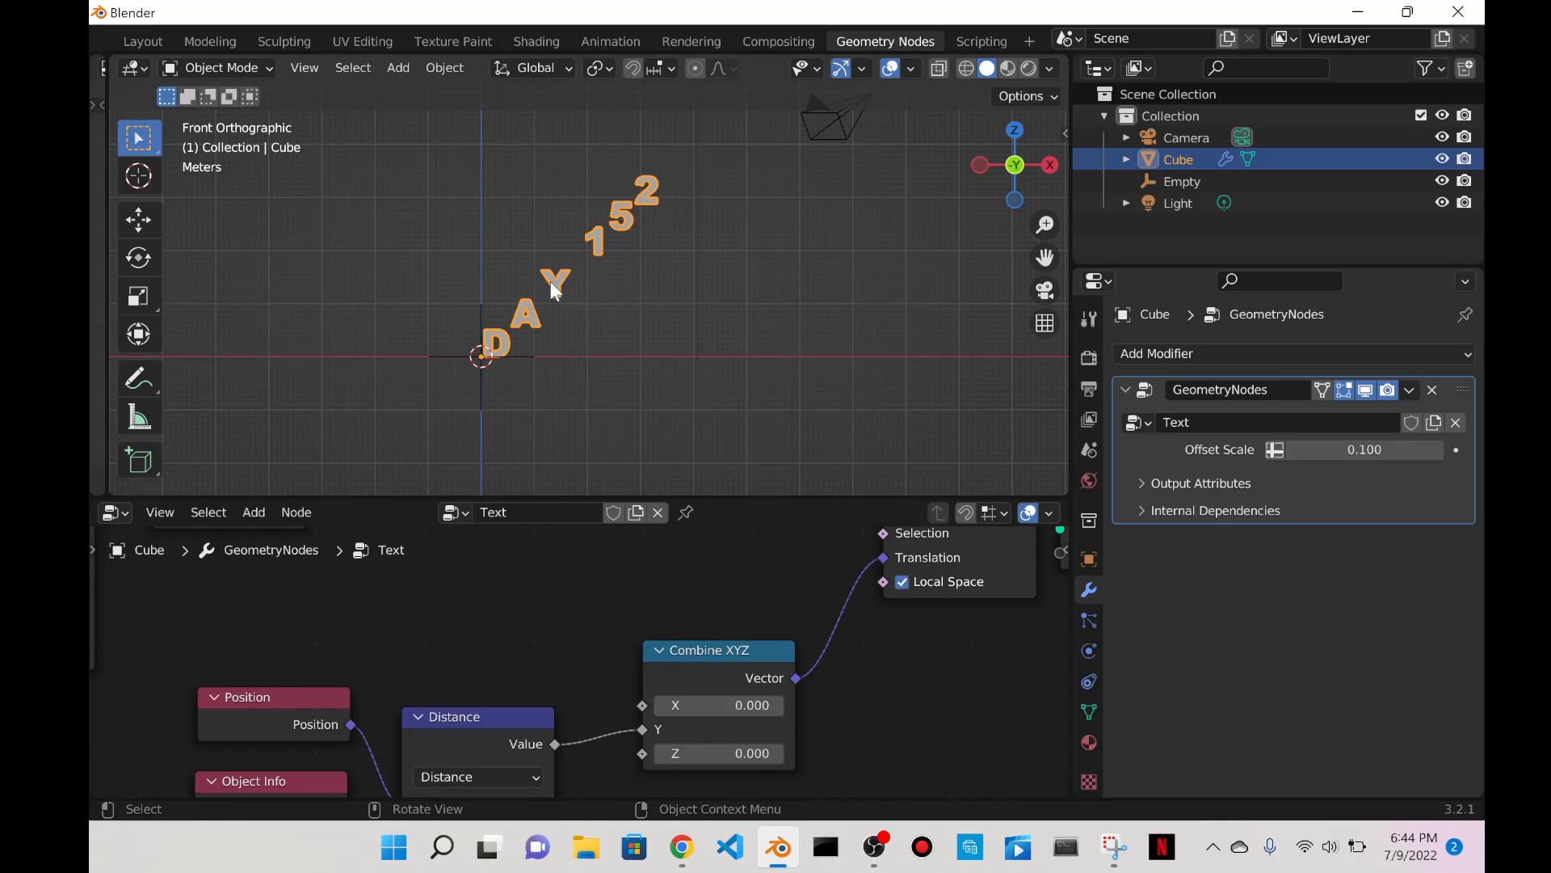
Try sliding the empty along X to test the Y-only translation of the letters, and cancel the move.
{"action": "left_click", "coordinate": [484, 317]}
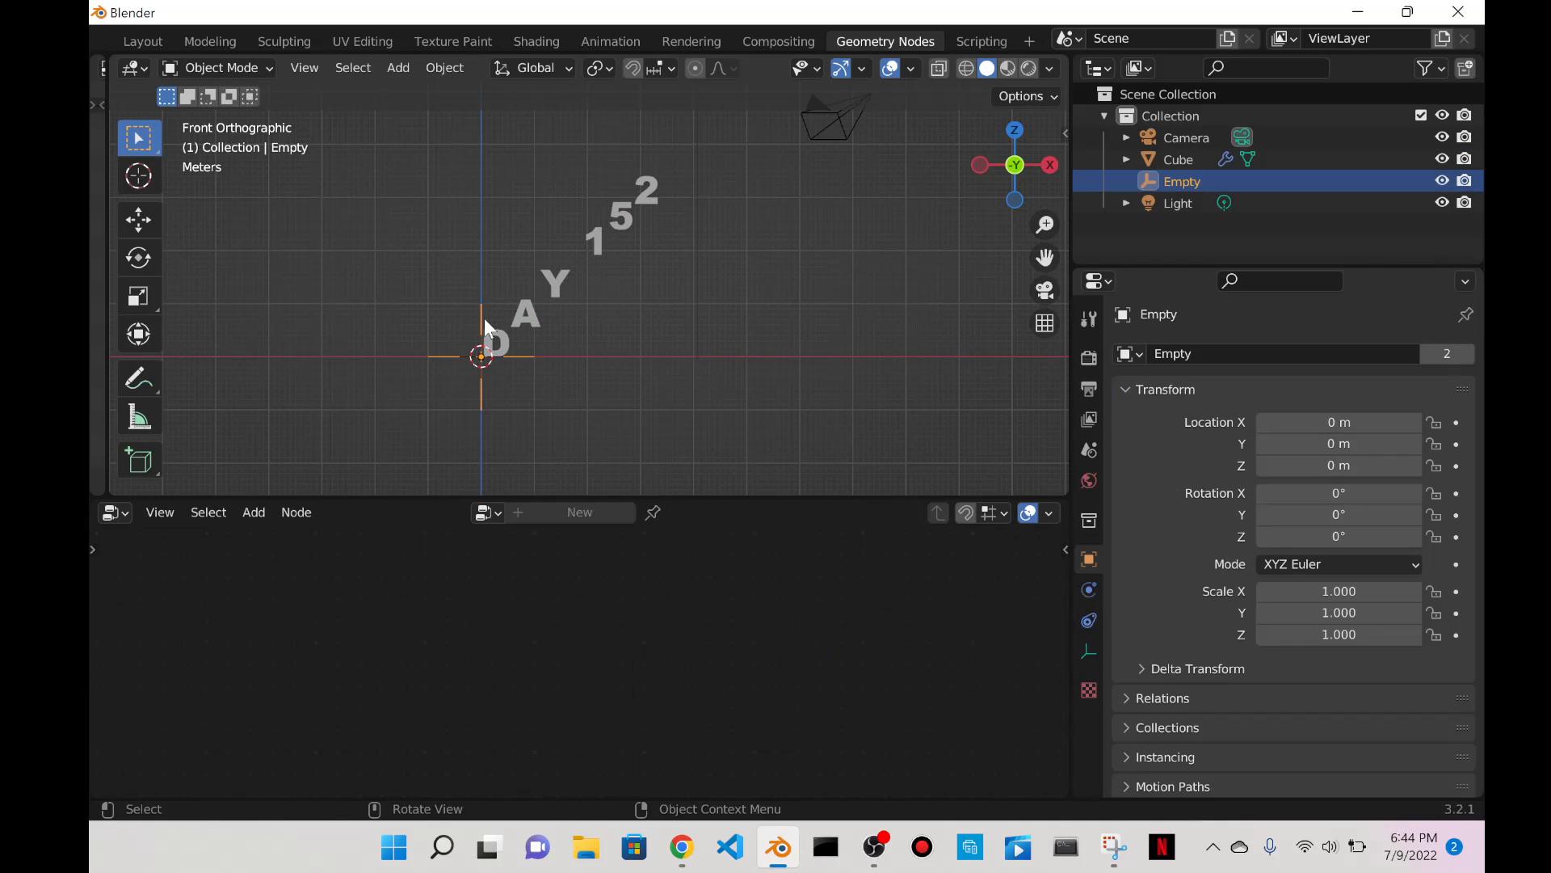
{"action": "key", "text": "g"}
{"action": "key", "text": "x"}
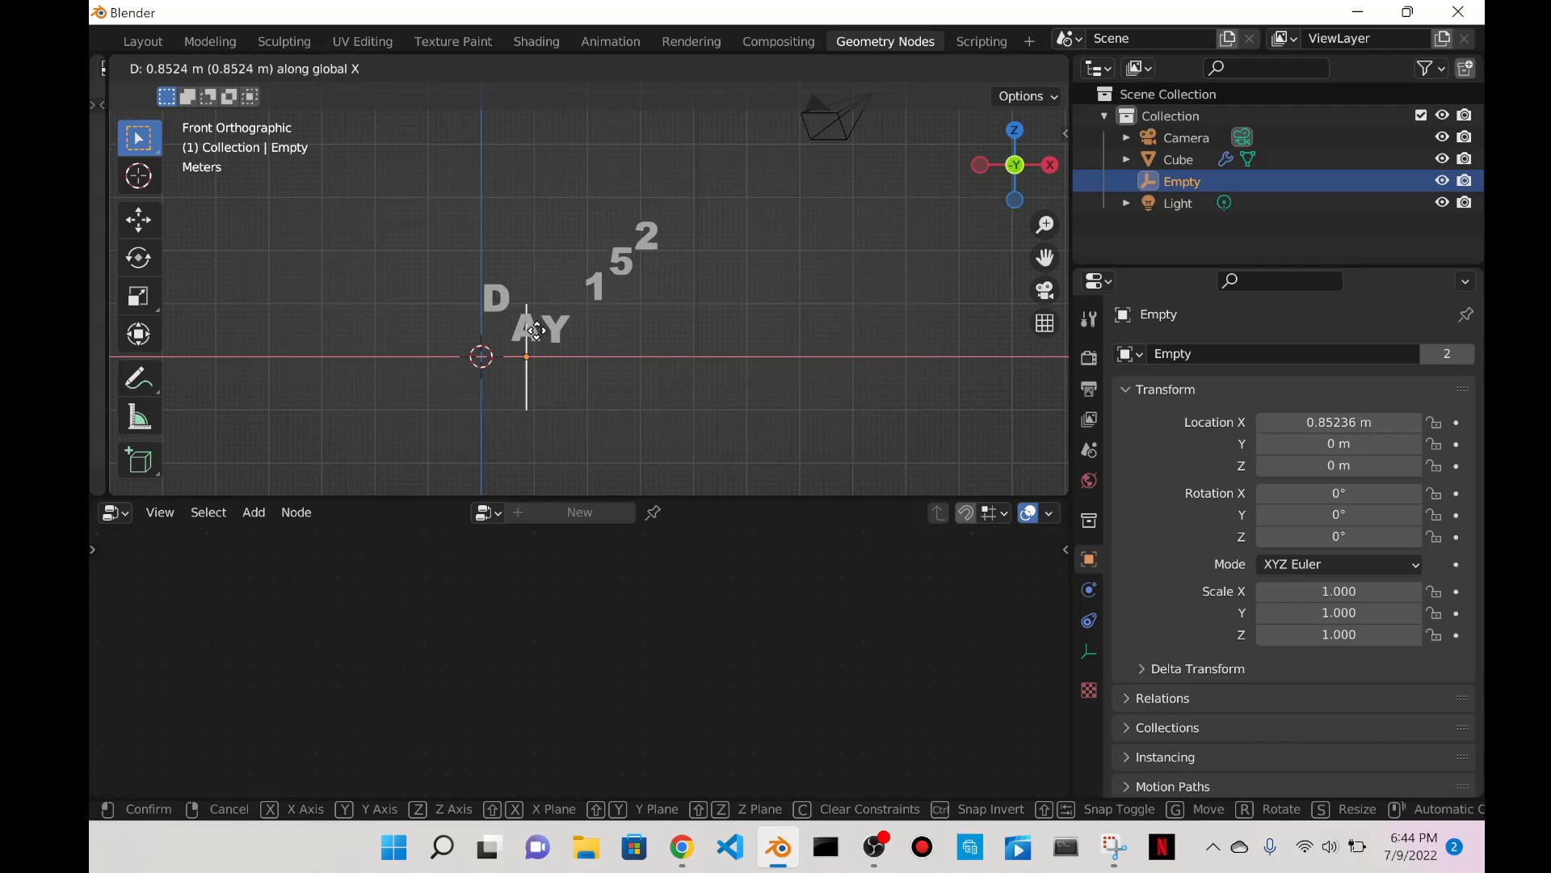
{"action": "right_click", "coordinate": [460, 323]}
Insert a ColorRamp node in the text's node tree between the Distance value and the Y input of Combine XYZ.
{"action": "left_click", "coordinate": [528, 321]}
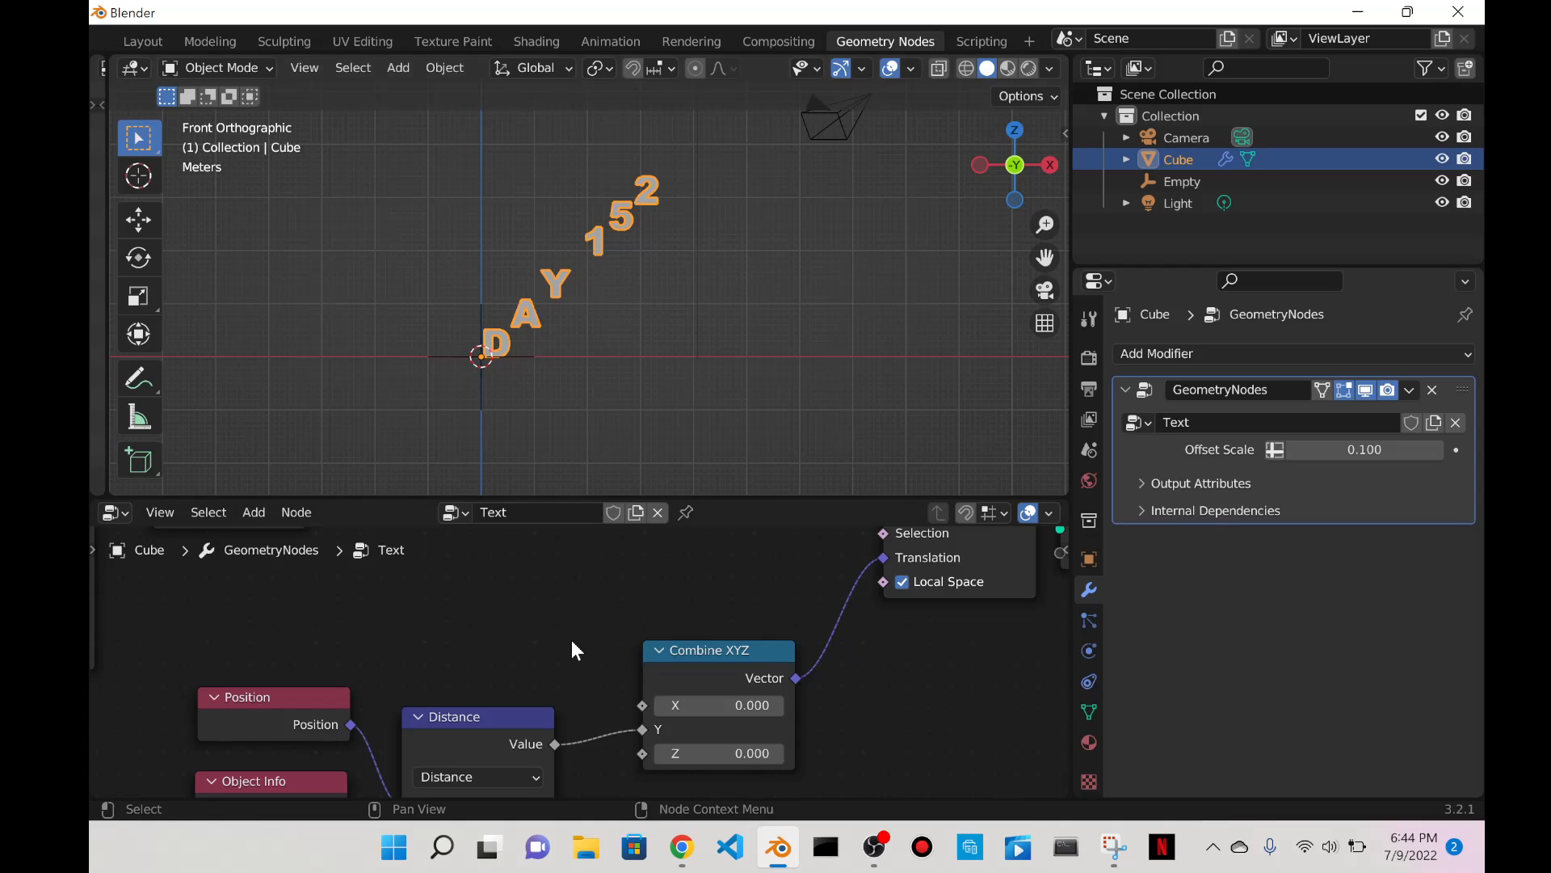
{"action": "scroll", "coordinate": [570, 640], "scroll_direction": "down", "scroll_amount": 2}
{"action": "scroll", "coordinate": [579, 615], "scroll_direction": "down", "scroll_amount": 1}
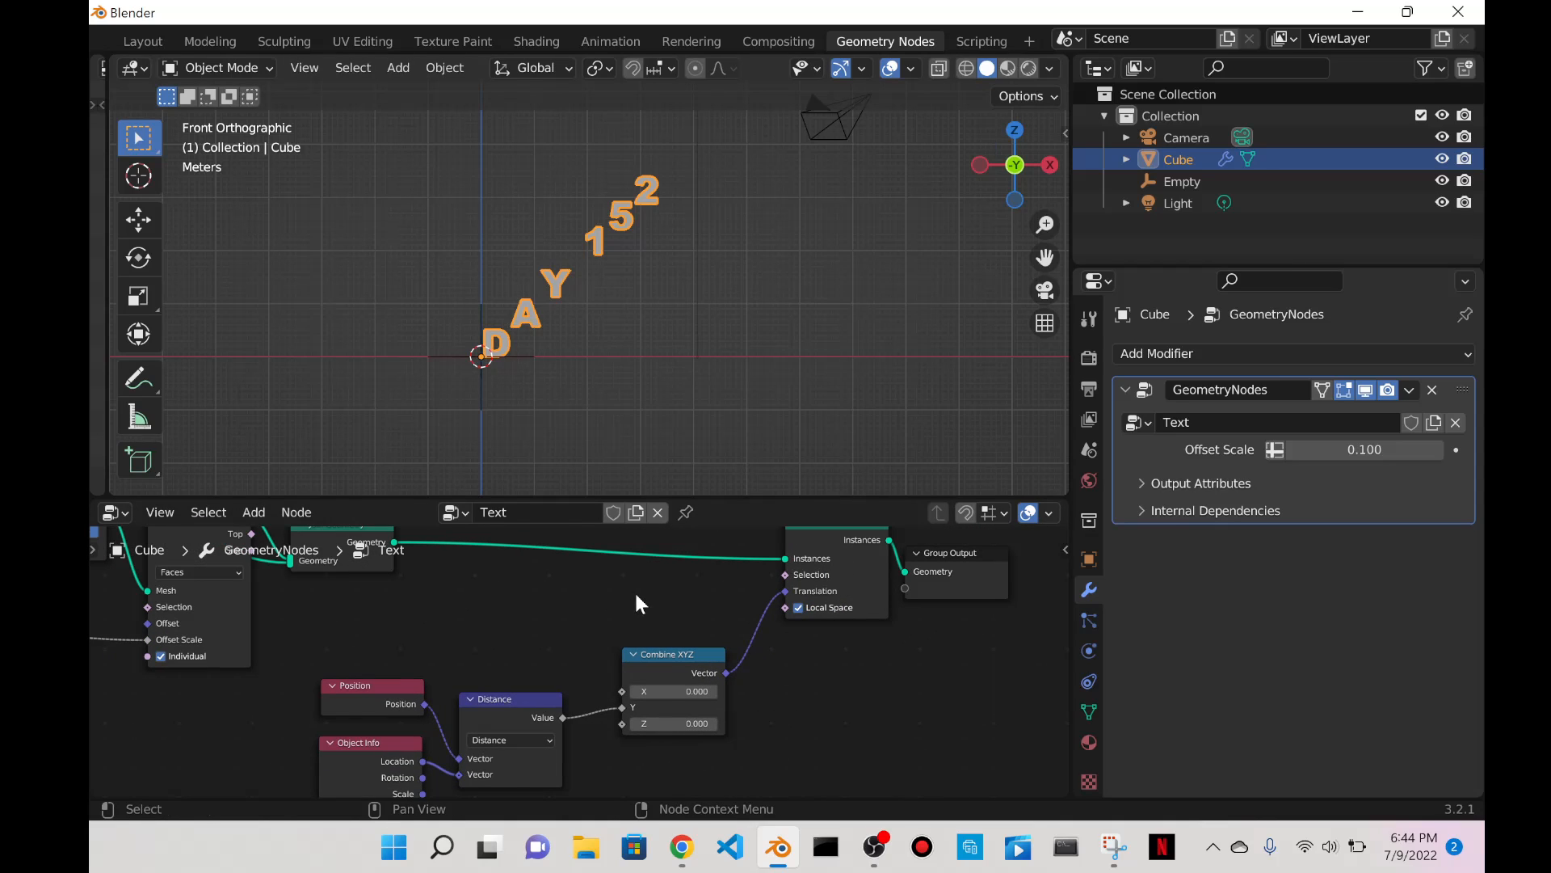
{"action": "key", "text": "shift+a"}
{"action": "left_click", "coordinate": [563, 374]}
{"action": "type", "text": "color"}
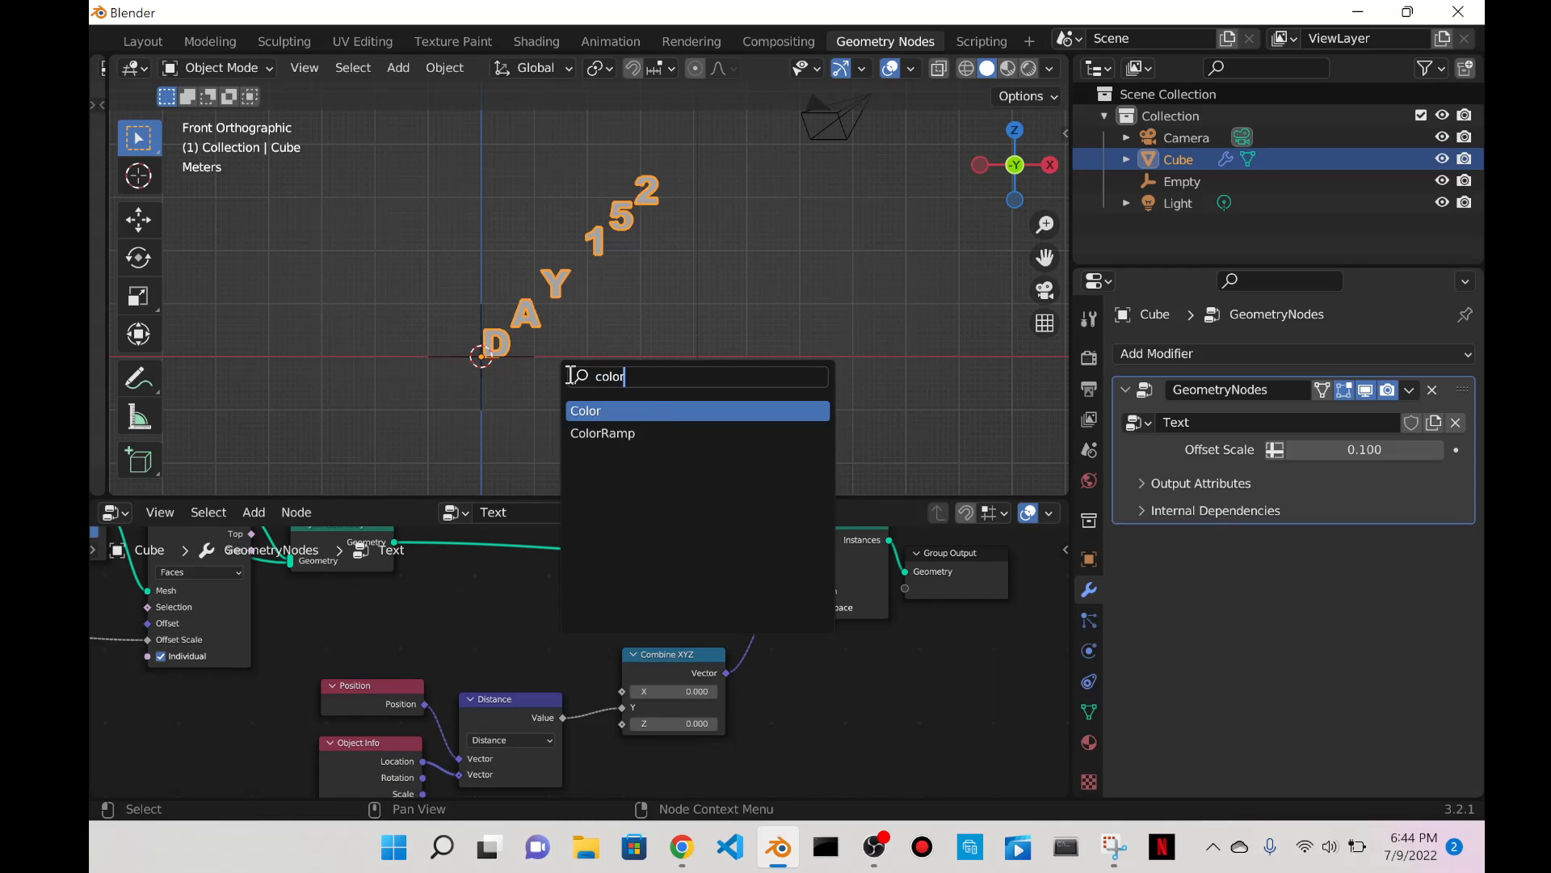
{"action": "key", "text": "Down"}
{"action": "key", "text": "Return"}
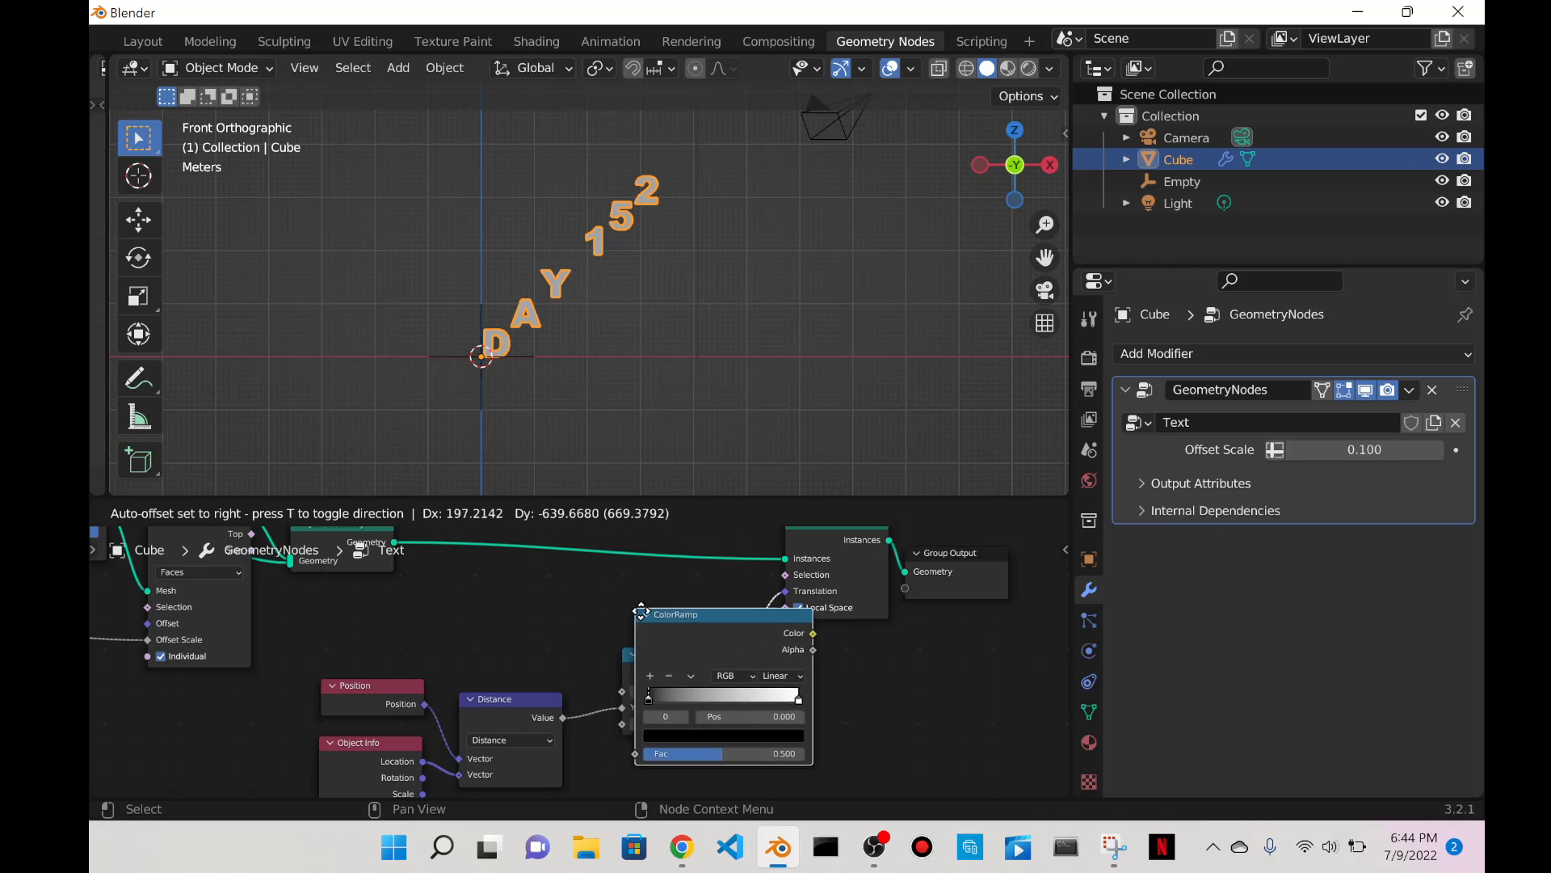
{"action": "left_click", "coordinate": [585, 706]}
Flip the ColorRamp so that its gradient runs from white to black.
{"action": "scroll", "coordinate": [653, 637], "scroll_direction": "down", "scroll_amount": 1}
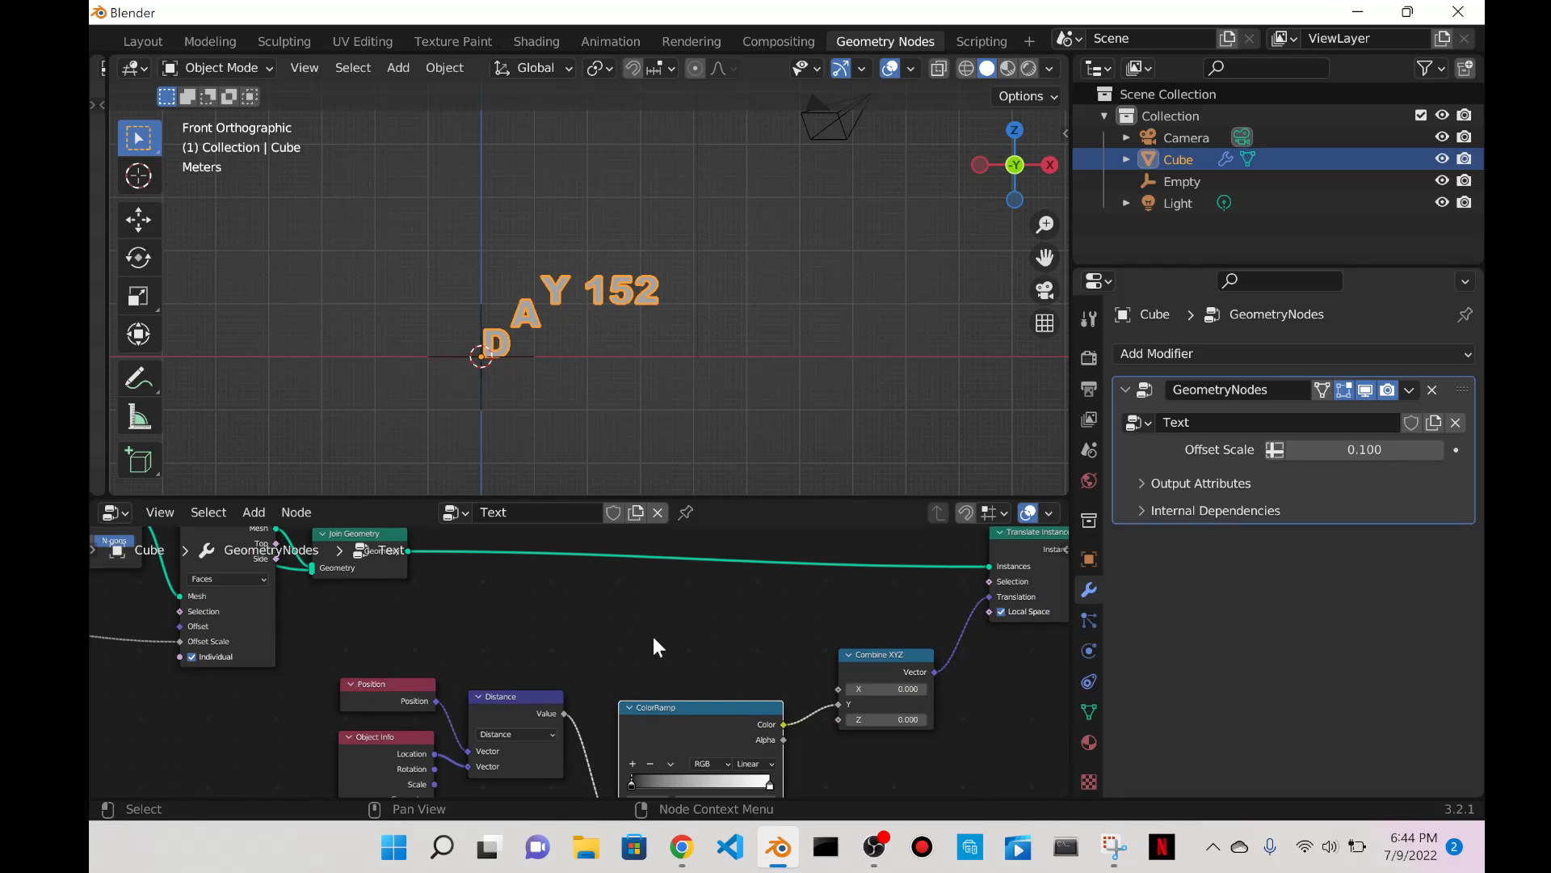
{"action": "middle_click_drag", "start_coordinate": [673, 613], "coordinate": [604, 535]}
{"action": "scroll", "coordinate": [588, 676], "scroll_direction": "up", "scroll_amount": 5}
{"action": "middle_click_drag", "start_coordinate": [733, 545], "coordinate": [686, 522]}
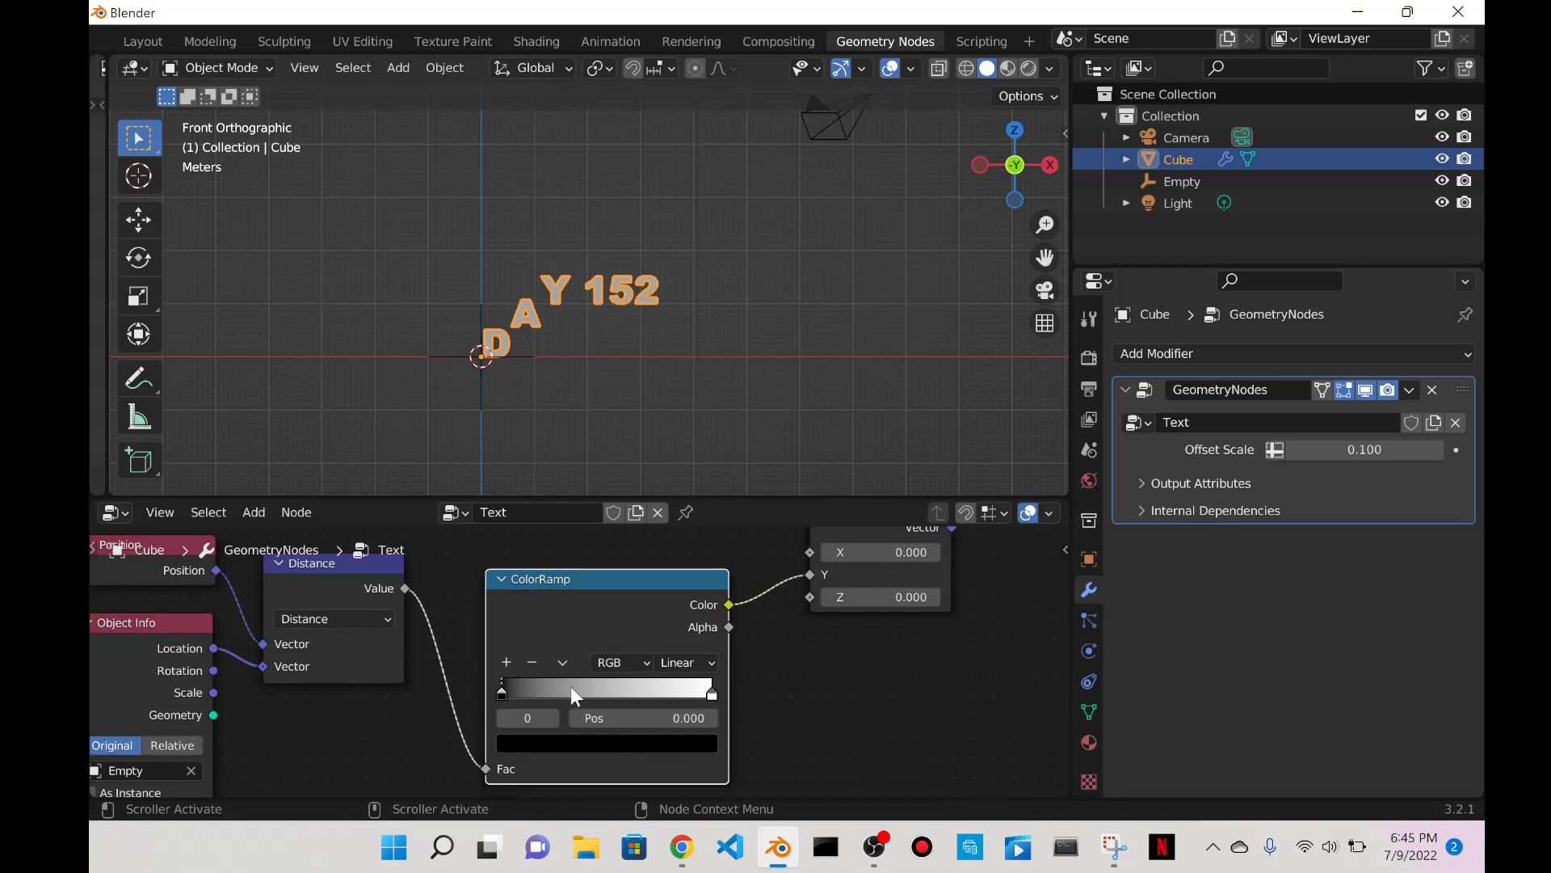
{"action": "left_click", "coordinate": [562, 661]}
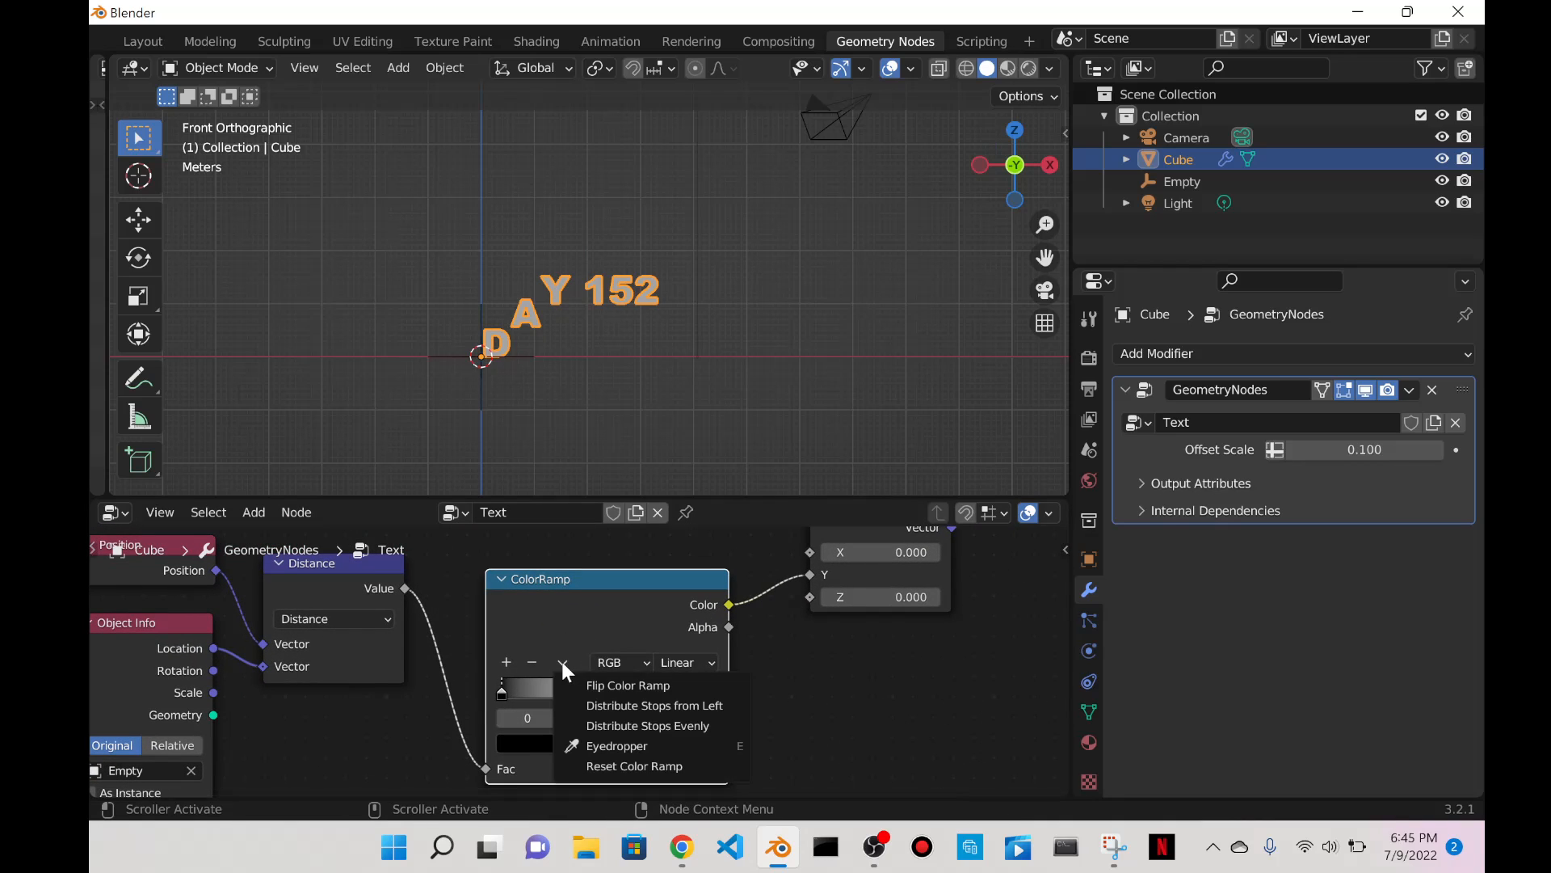
{"action": "left_click", "coordinate": [613, 688]}
Try moving the empty along X past the letters to test the flipped ramp, and cancel the move.
{"action": "left_click", "coordinate": [481, 356]}
{"action": "scroll", "coordinate": [551, 284], "scroll_direction": "up", "scroll_amount": 3}
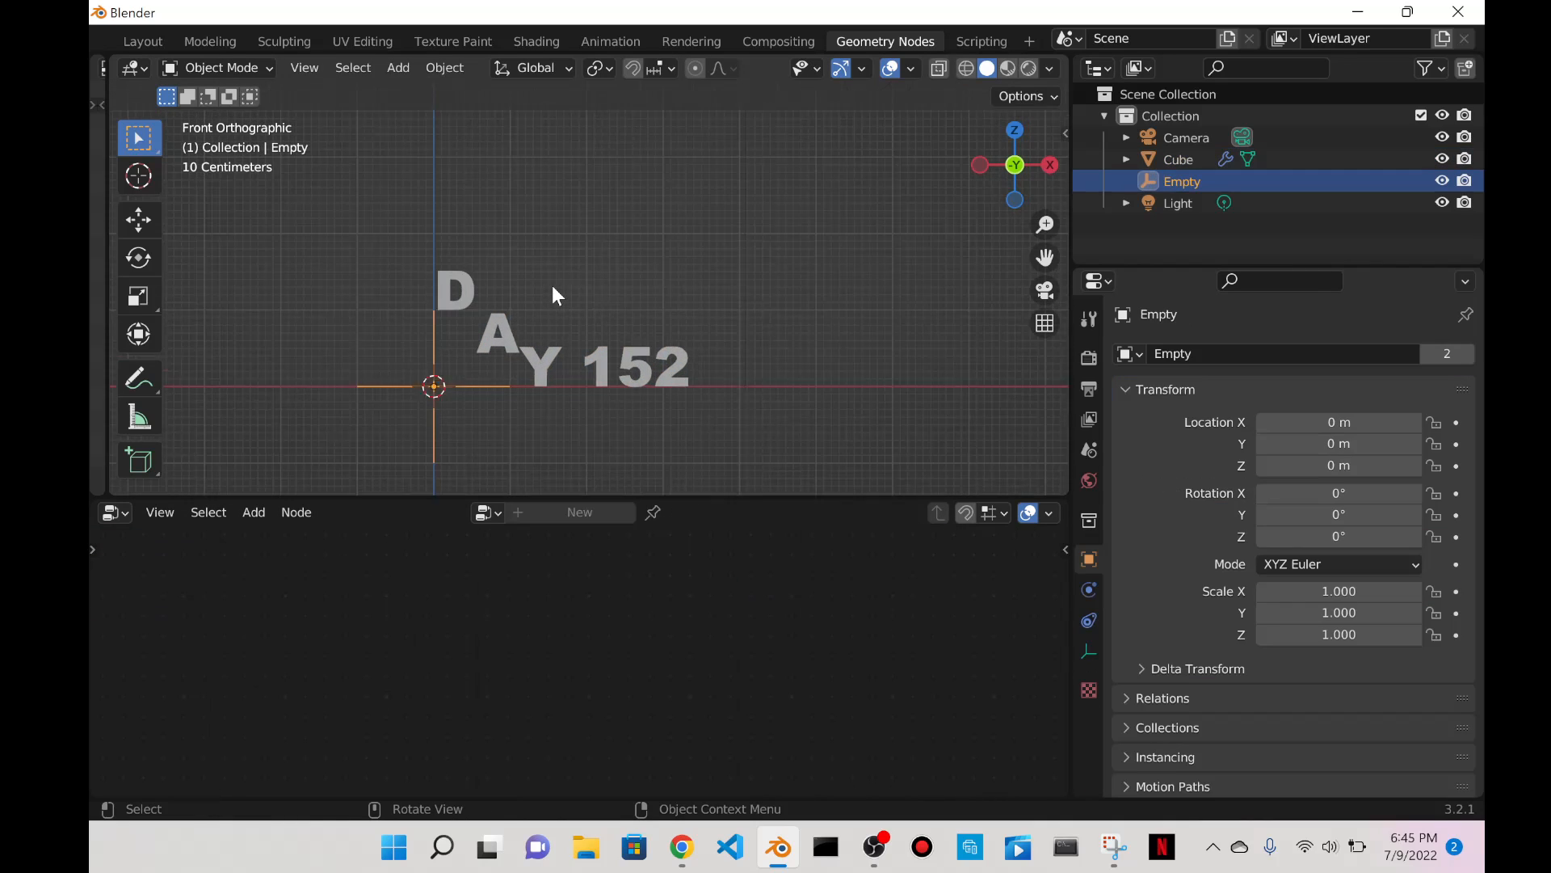
{"action": "key", "text": "g"}
{"action": "key", "text": "x"}
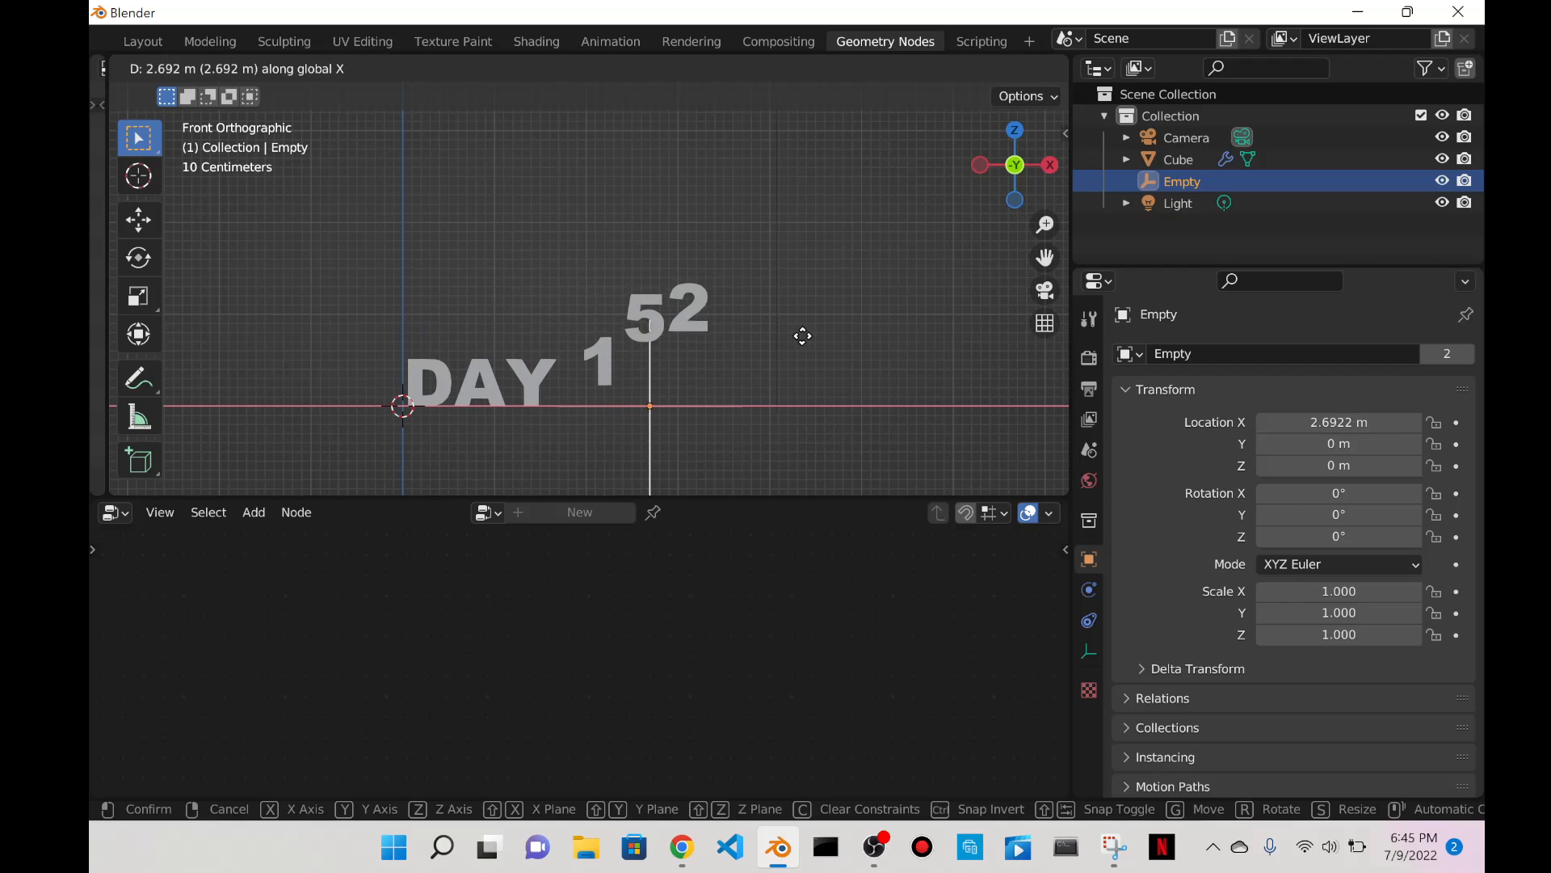
{"action": "key", "text": "Escape"}
Insert a Math node in the text's node tree between the ColorRamp color and the Y input of Combine XYZ.
{"action": "left_click", "coordinate": [491, 355]}
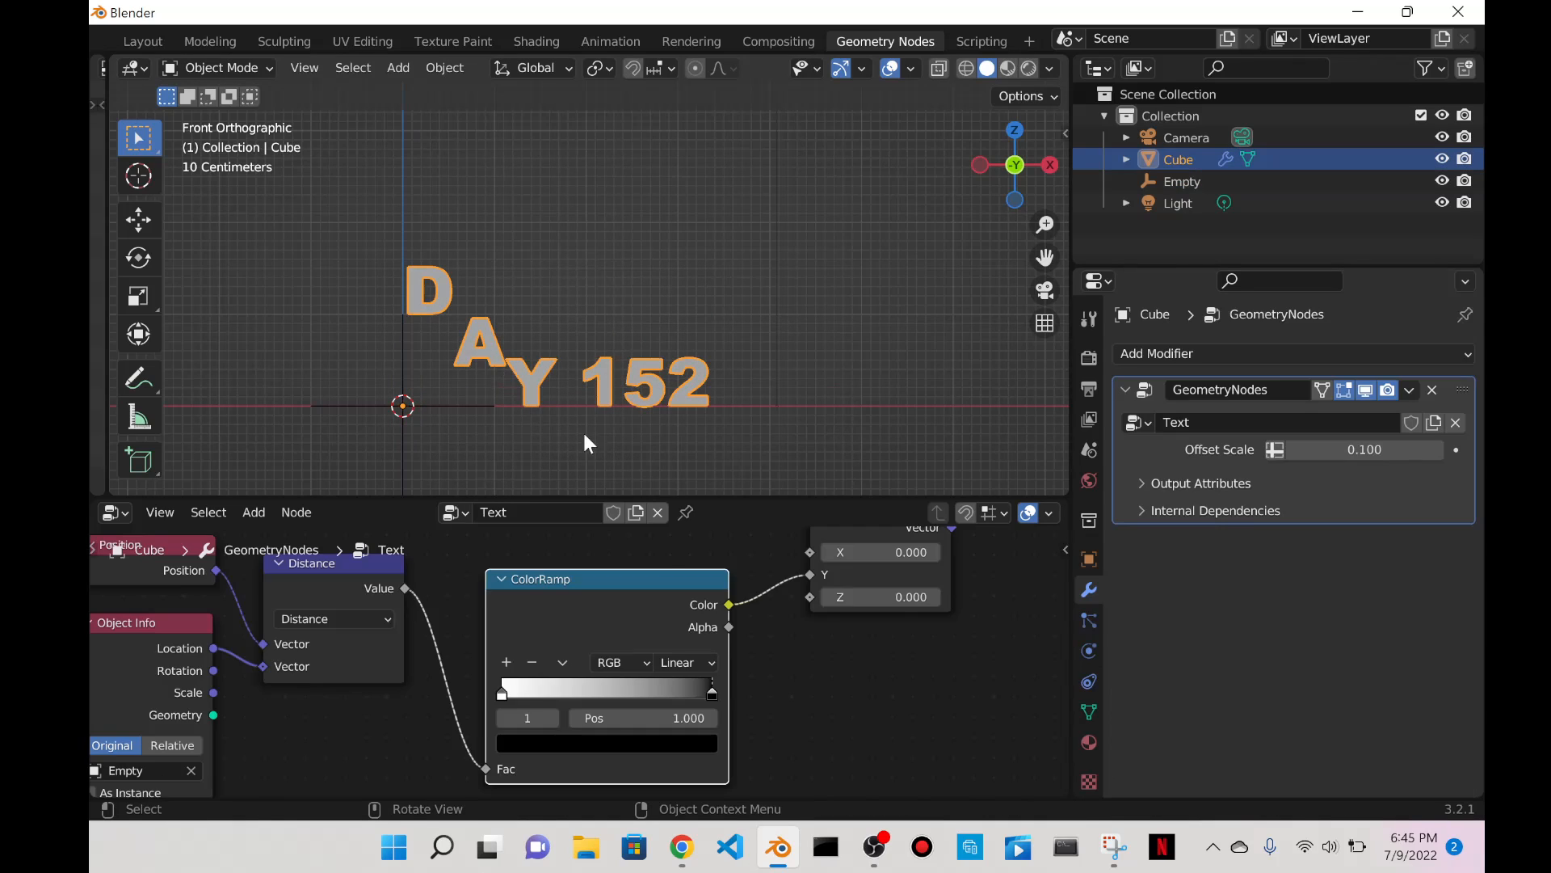
{"action": "scroll", "coordinate": [647, 566], "scroll_direction": "down", "scroll_amount": 3}
{"action": "scroll", "coordinate": [608, 638], "scroll_direction": "up", "scroll_amount": 3}
{"action": "scroll", "coordinate": [606, 638], "scroll_direction": "down", "scroll_amount": 3}
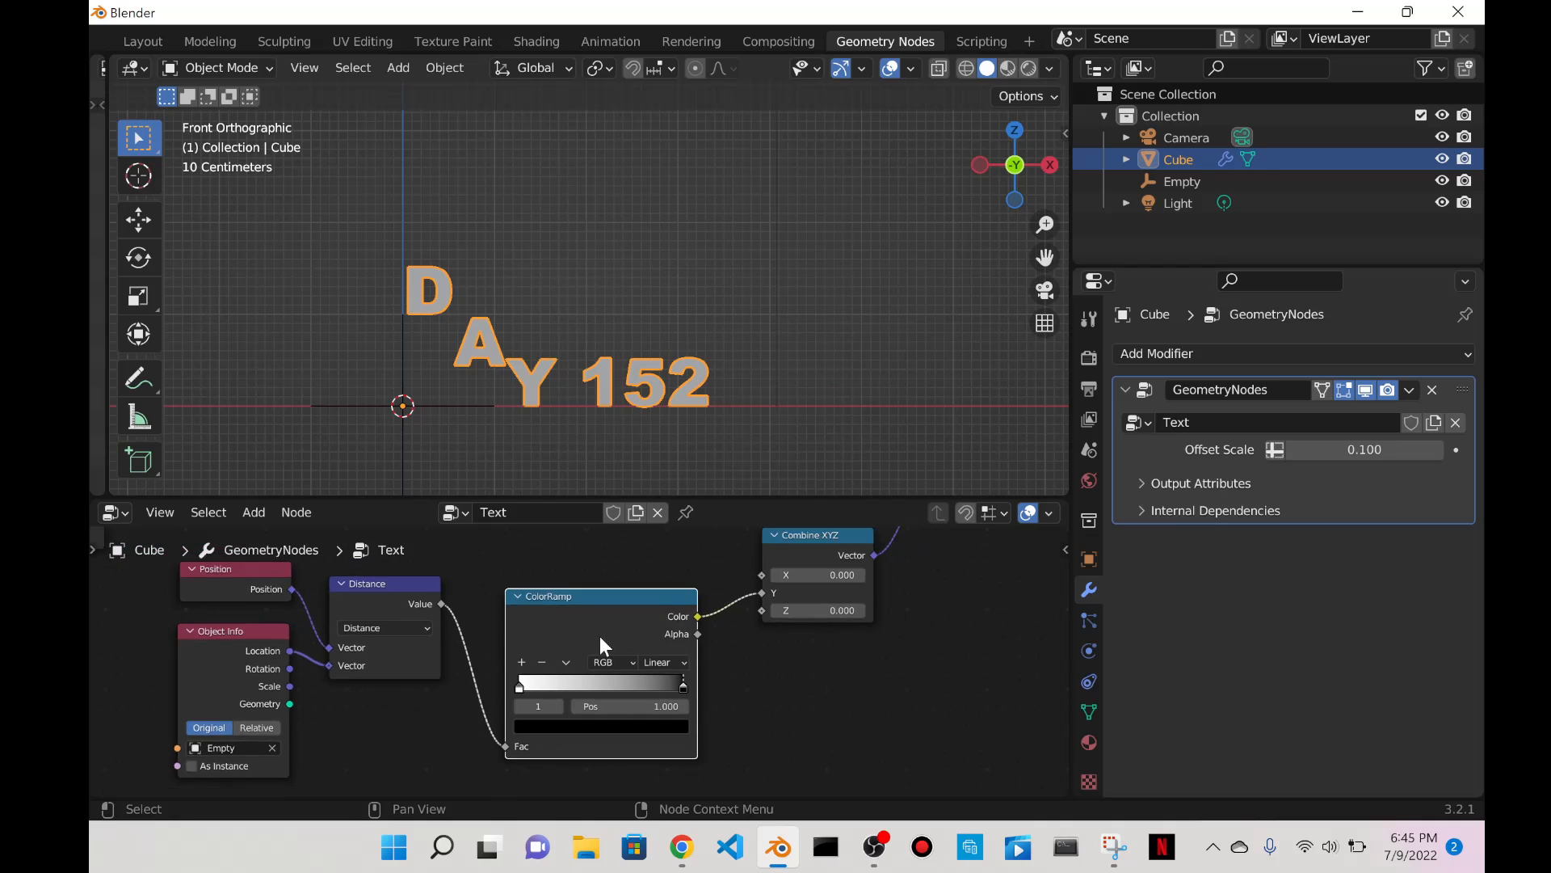
{"action": "scroll", "coordinate": [599, 637], "scroll_direction": "up", "scroll_amount": 2}
{"action": "scroll", "coordinate": [602, 623], "scroll_direction": "down", "scroll_amount": 1}
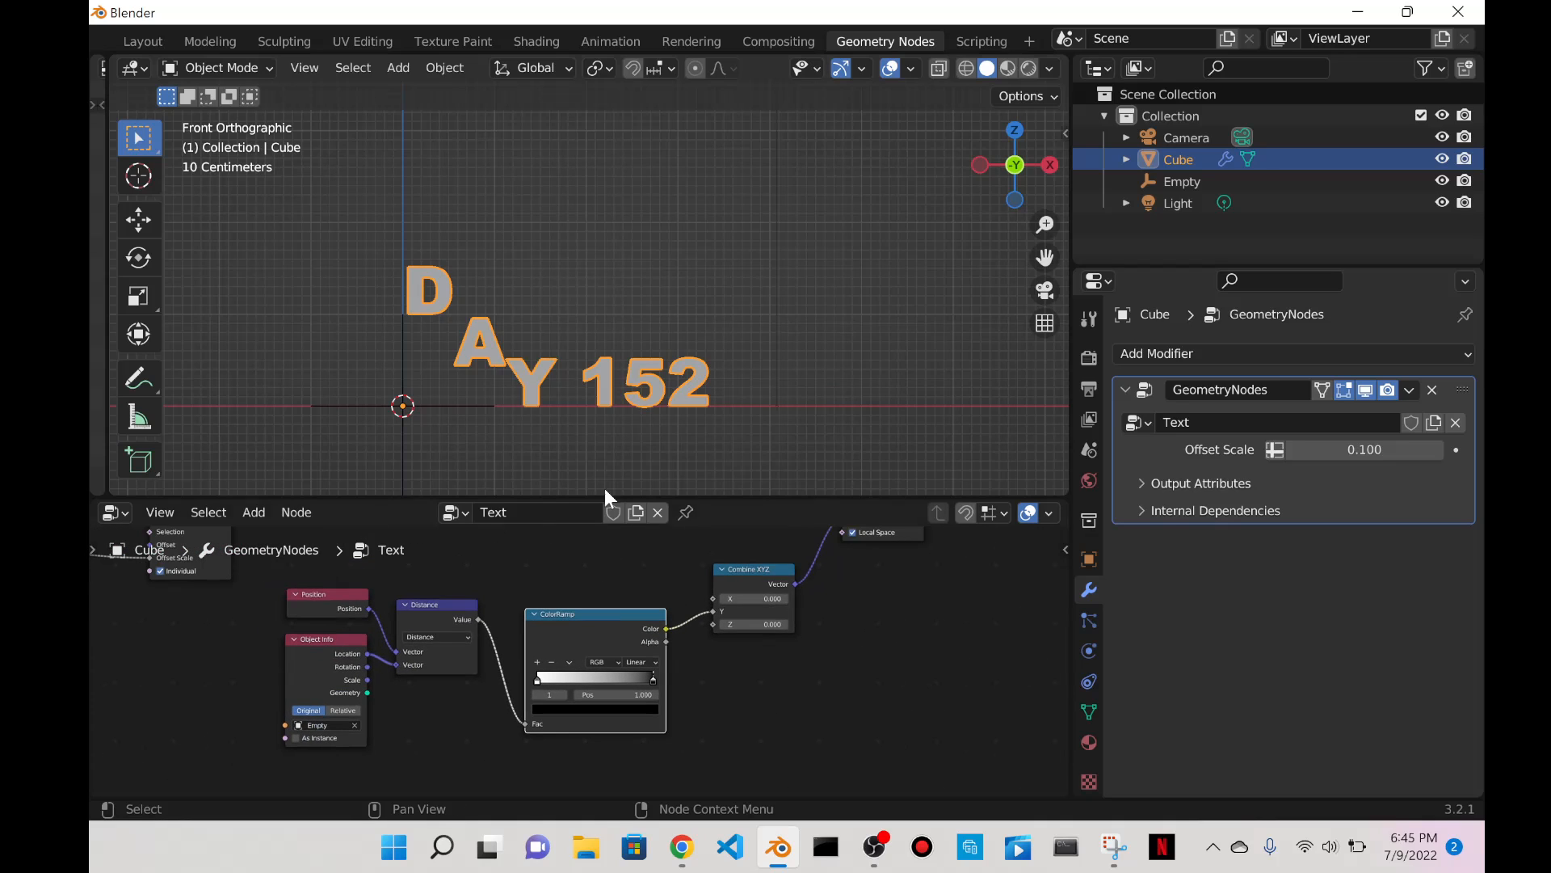
{"action": "scroll", "coordinate": [591, 404], "scroll_direction": "down", "scroll_amount": 2}
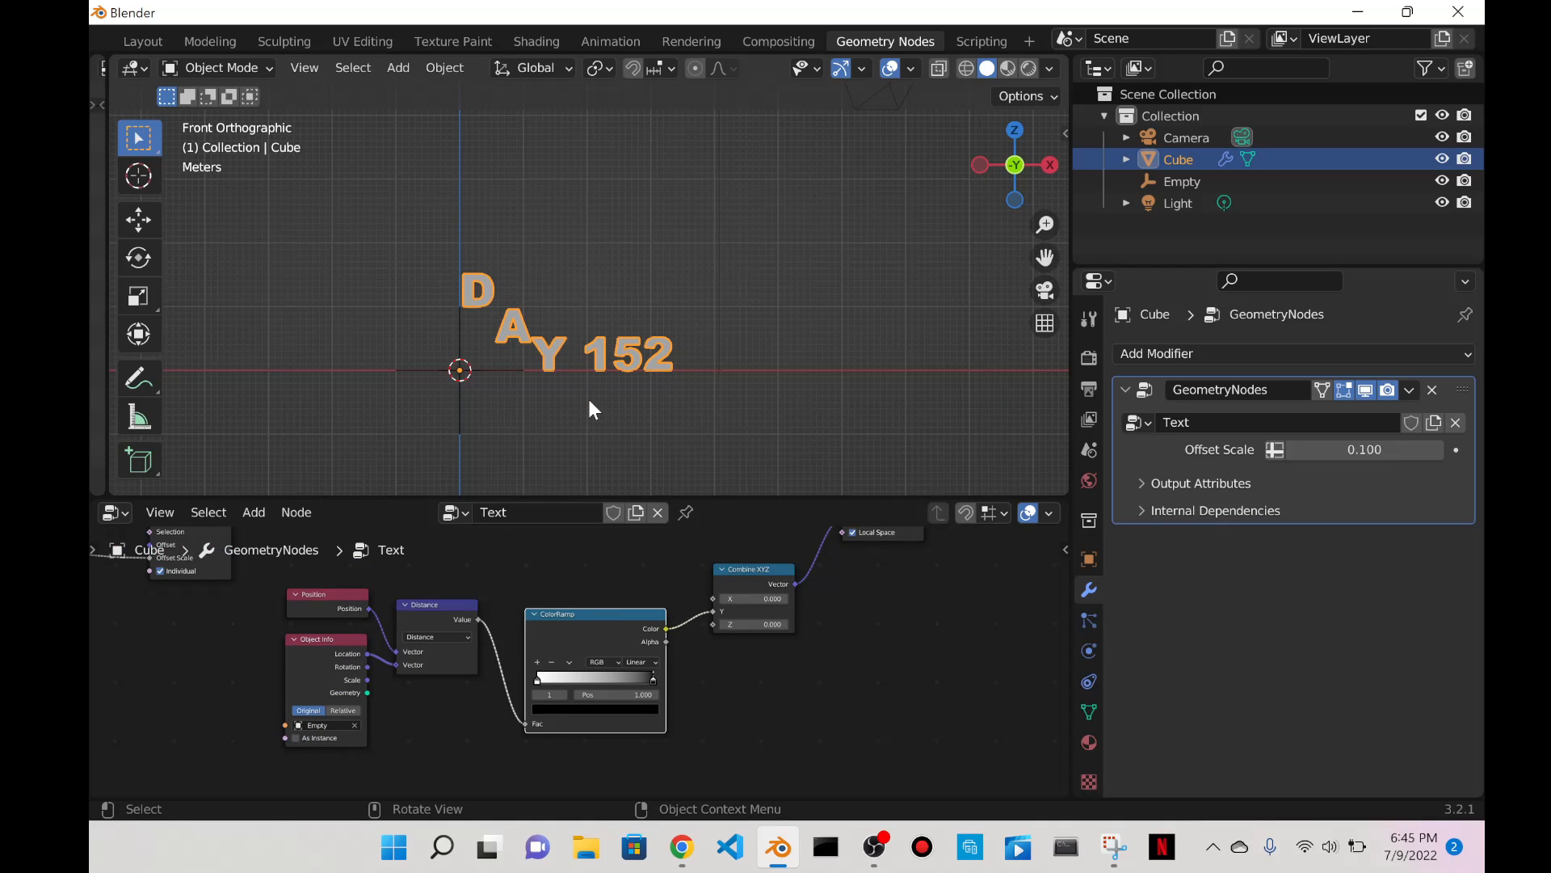
{"action": "key", "text": "shift+a"}
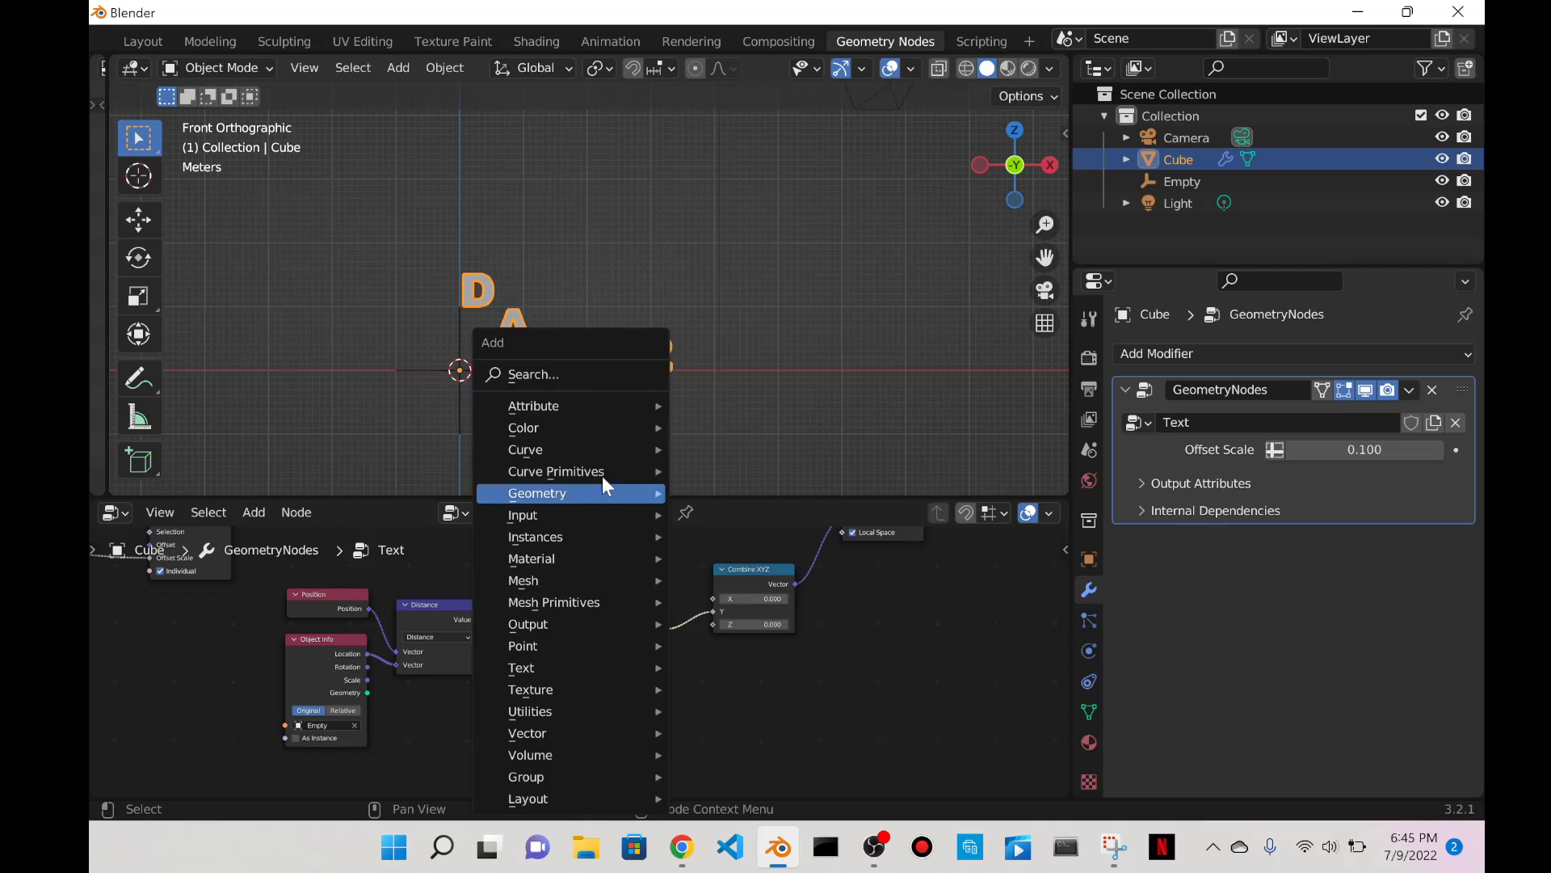
{"action": "left_click", "coordinate": [552, 372]}
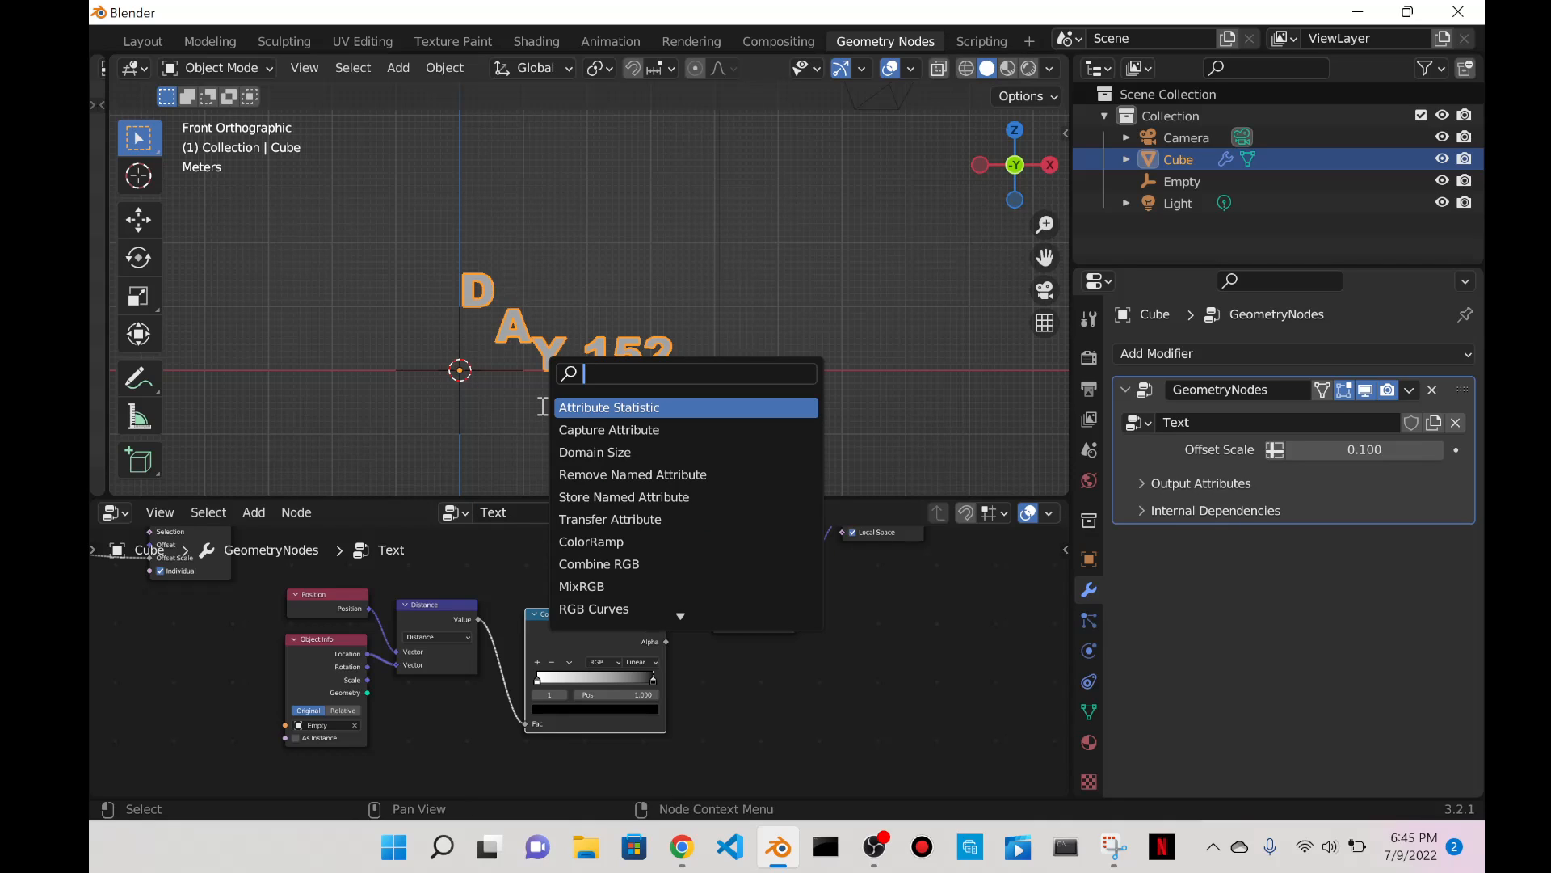
{"action": "type", "text": "math"}
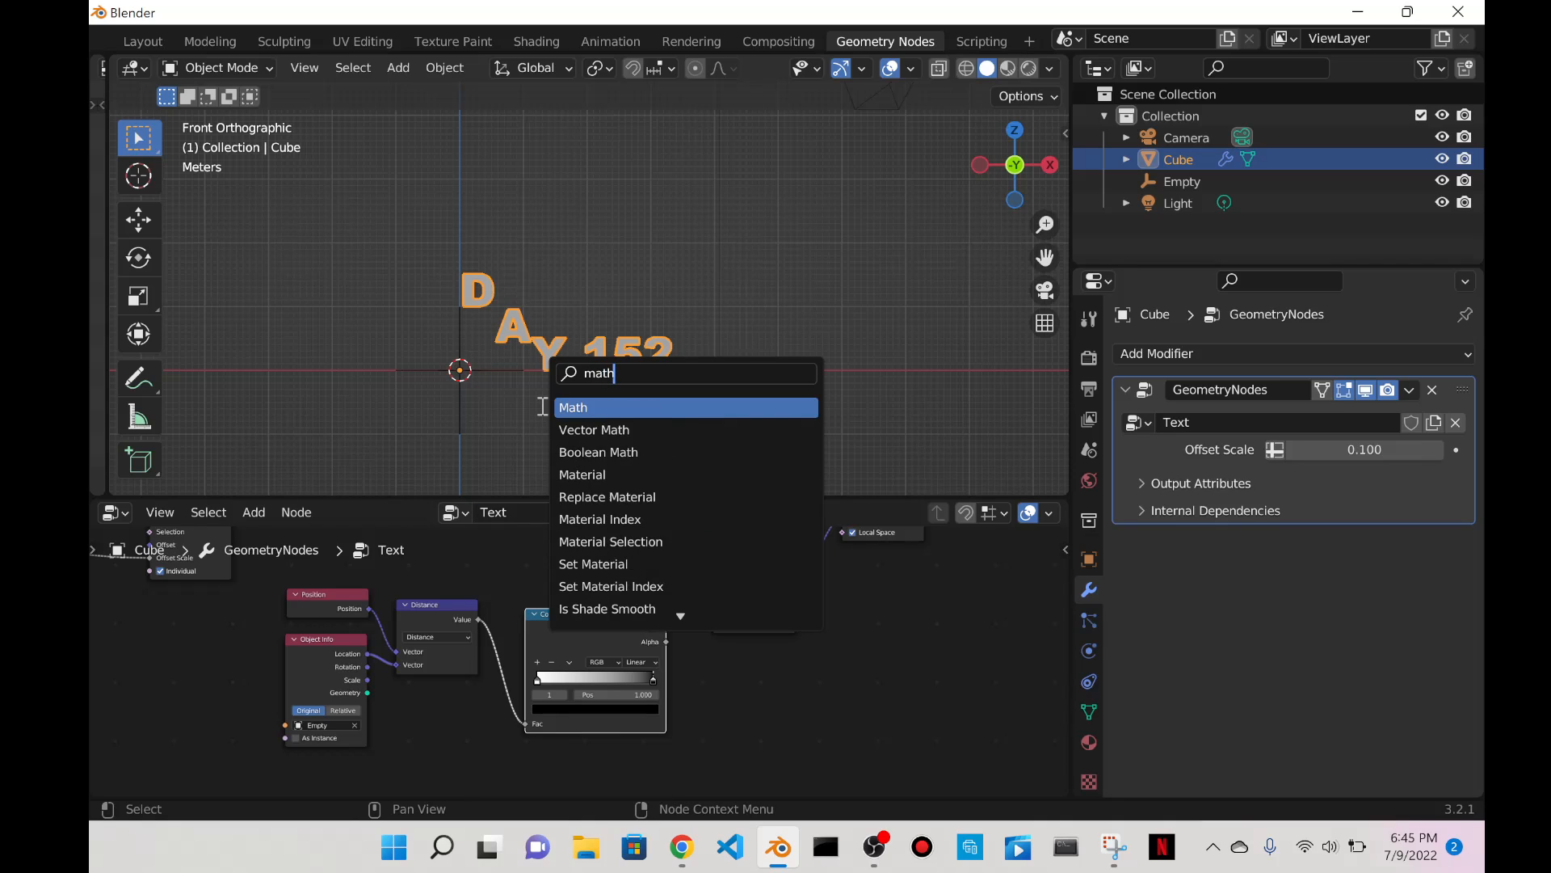
{"action": "key", "text": "Return"}
{"action": "left_click", "coordinate": [711, 618]}
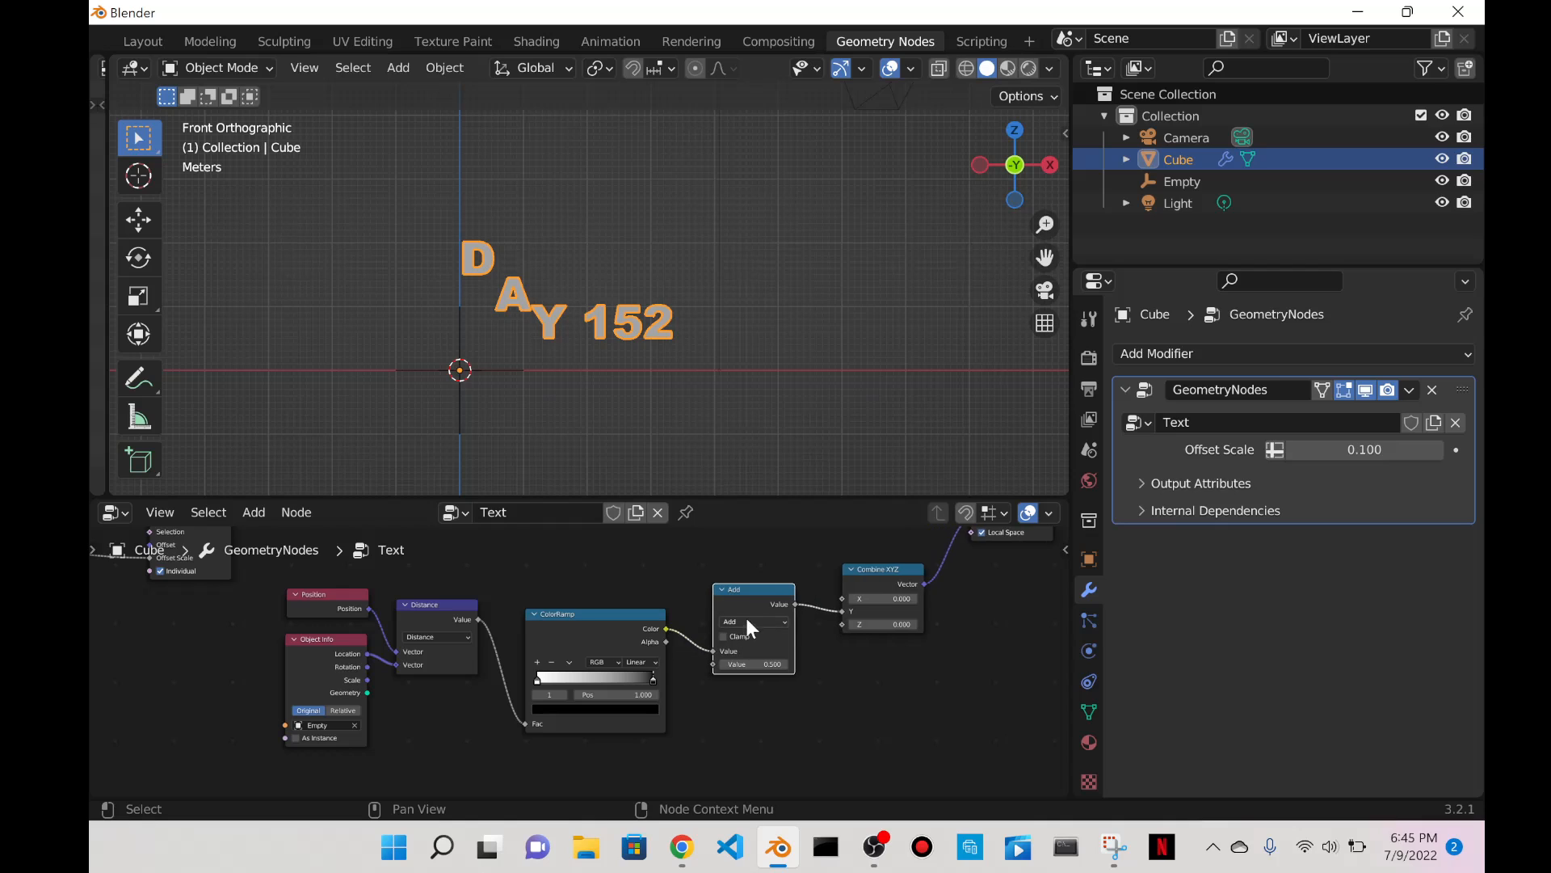
Set the Math node's operation to Multiply.
{"action": "scroll", "coordinate": [747, 626], "scroll_direction": "up", "scroll_amount": 4}
{"action": "left_click", "coordinate": [716, 613]}
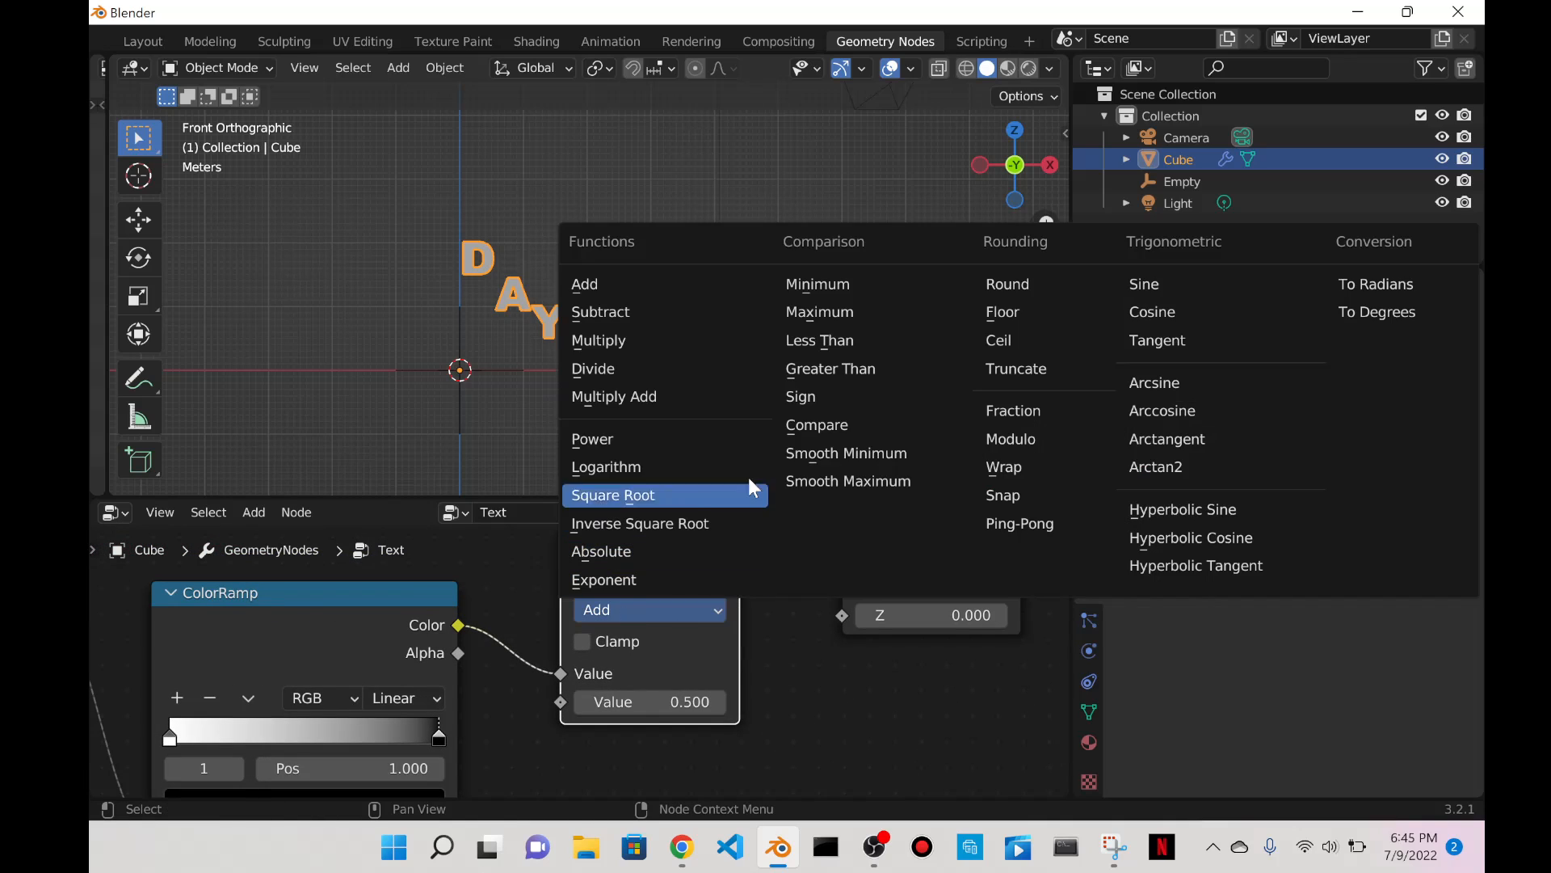
{"action": "left_click", "coordinate": [599, 341]}
{"action": "scroll", "coordinate": [608, 363], "scroll_direction": "down", "scroll_amount": 2}
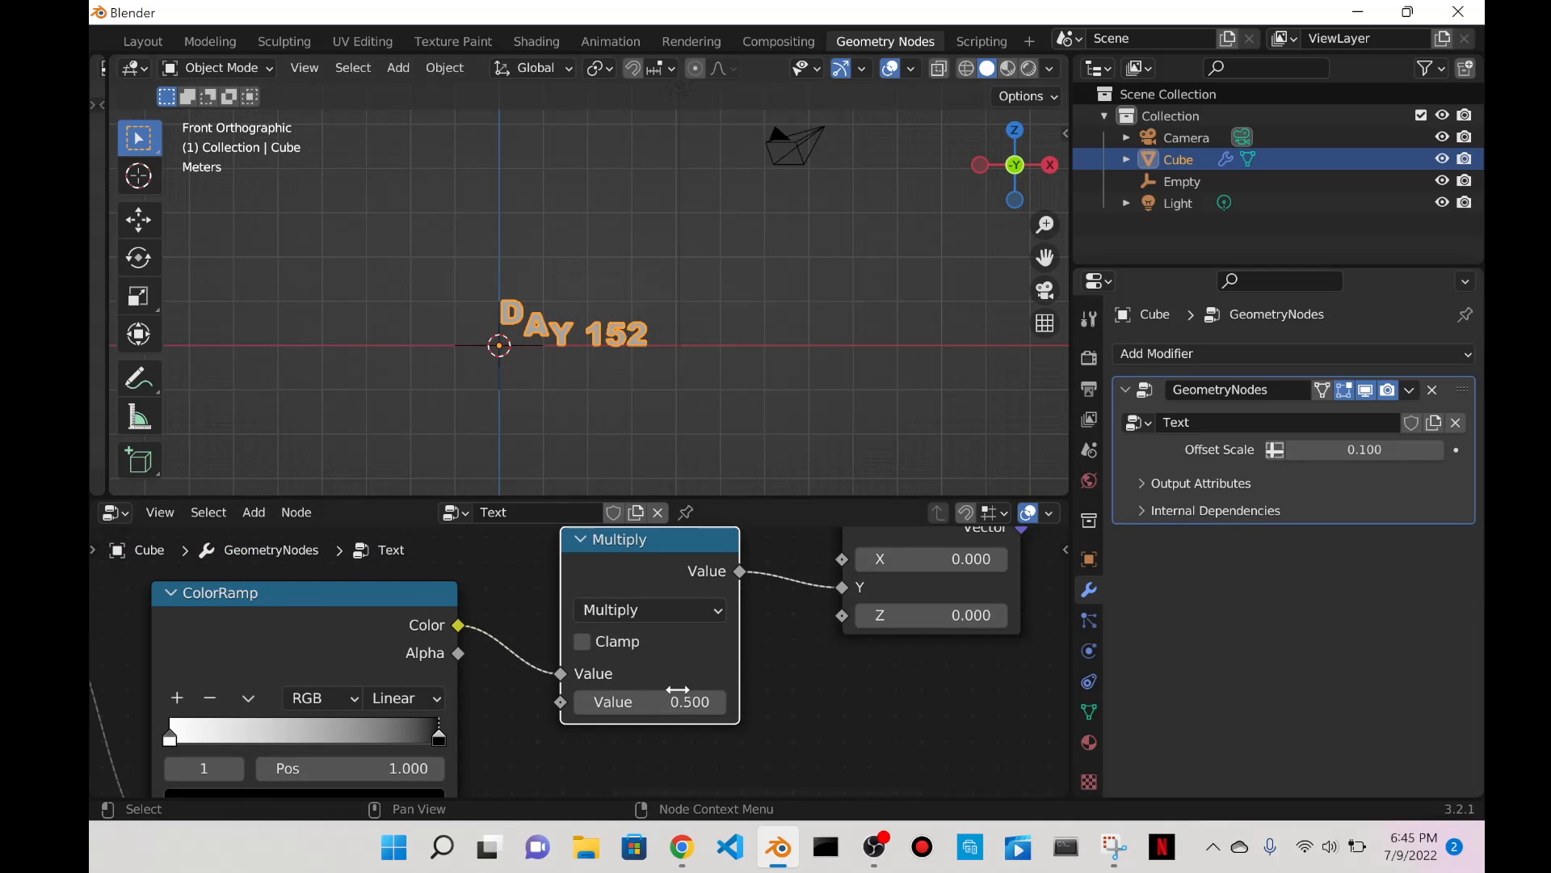
Set the second value of the Multiply node to 2.
{"action": "left_click", "coordinate": [677, 700]}
{"action": "type", "text": "2"}
{"action": "key", "text": "Return"}
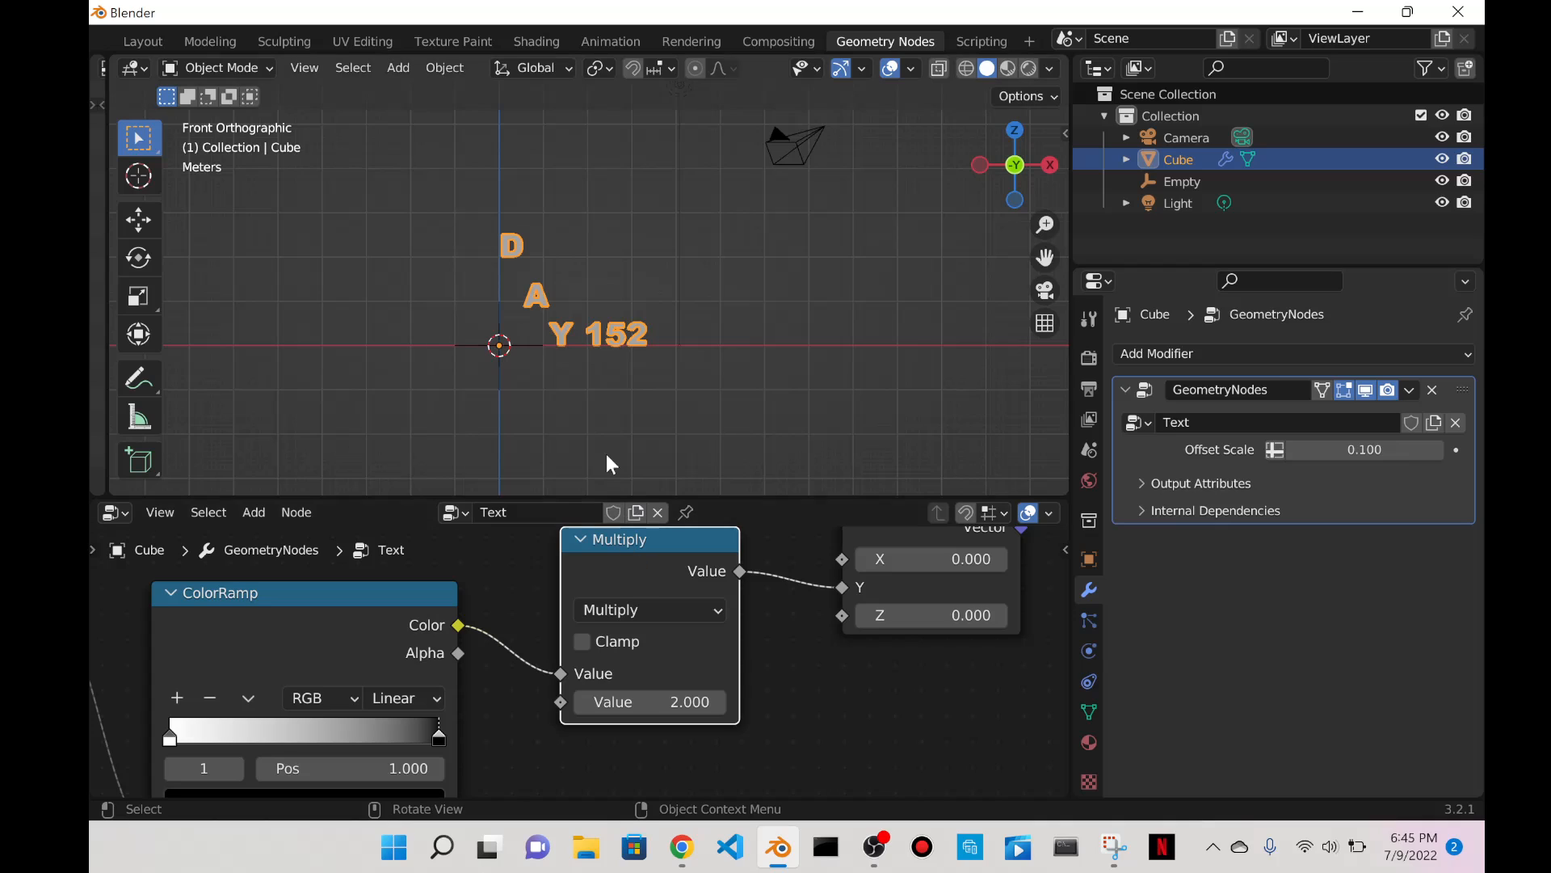
Move the empty along X to about 2.54 m, under the digits of the text.
{"action": "left_click", "coordinate": [502, 345]}
{"action": "key", "text": "g"}
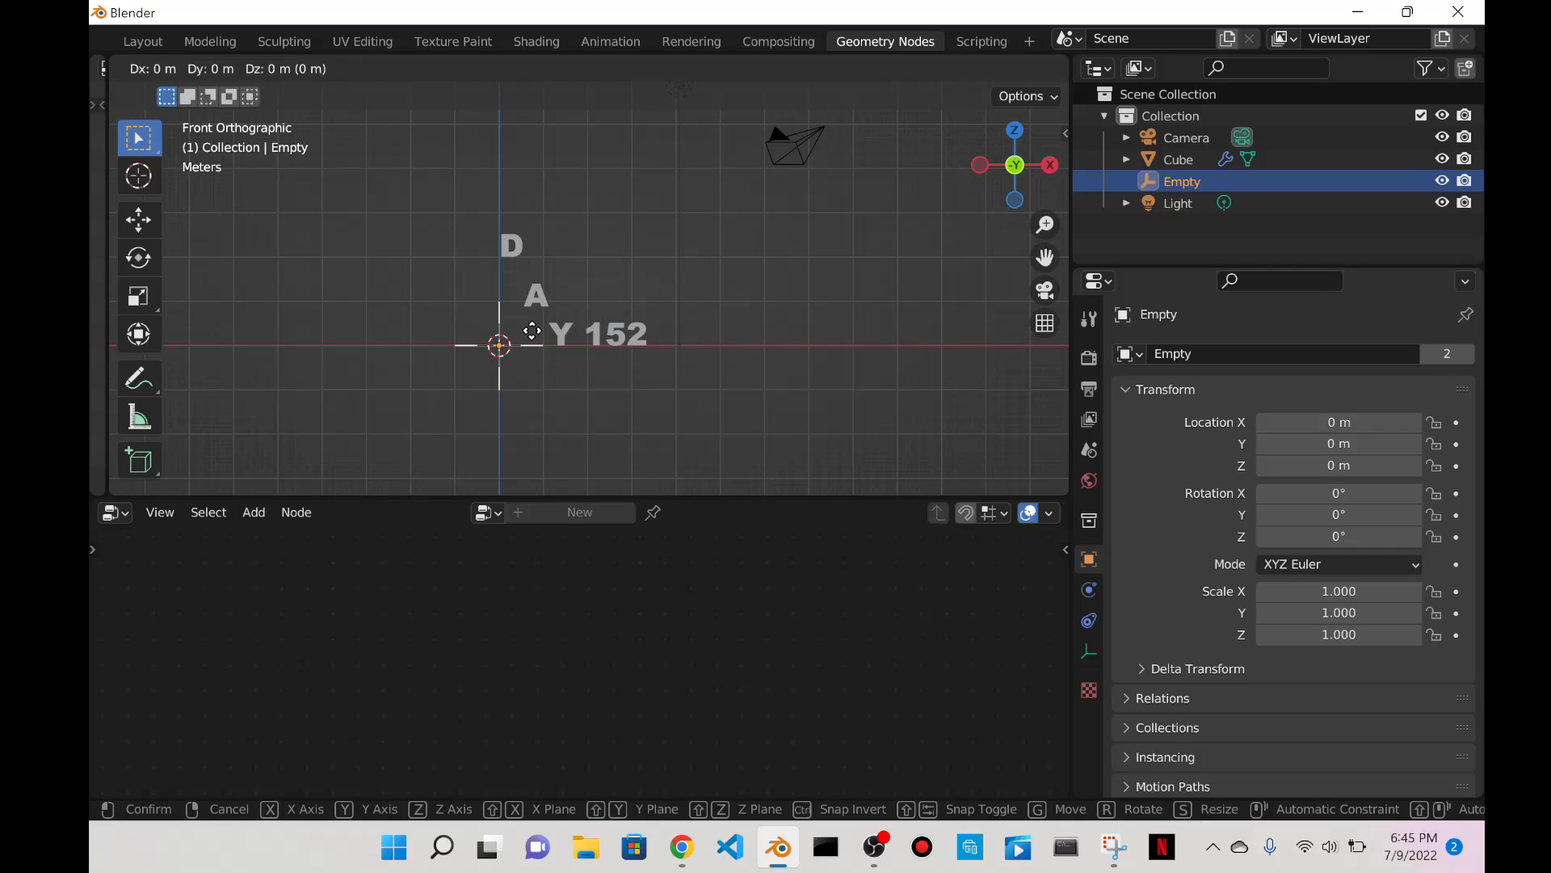
{"action": "key", "text": "x"}
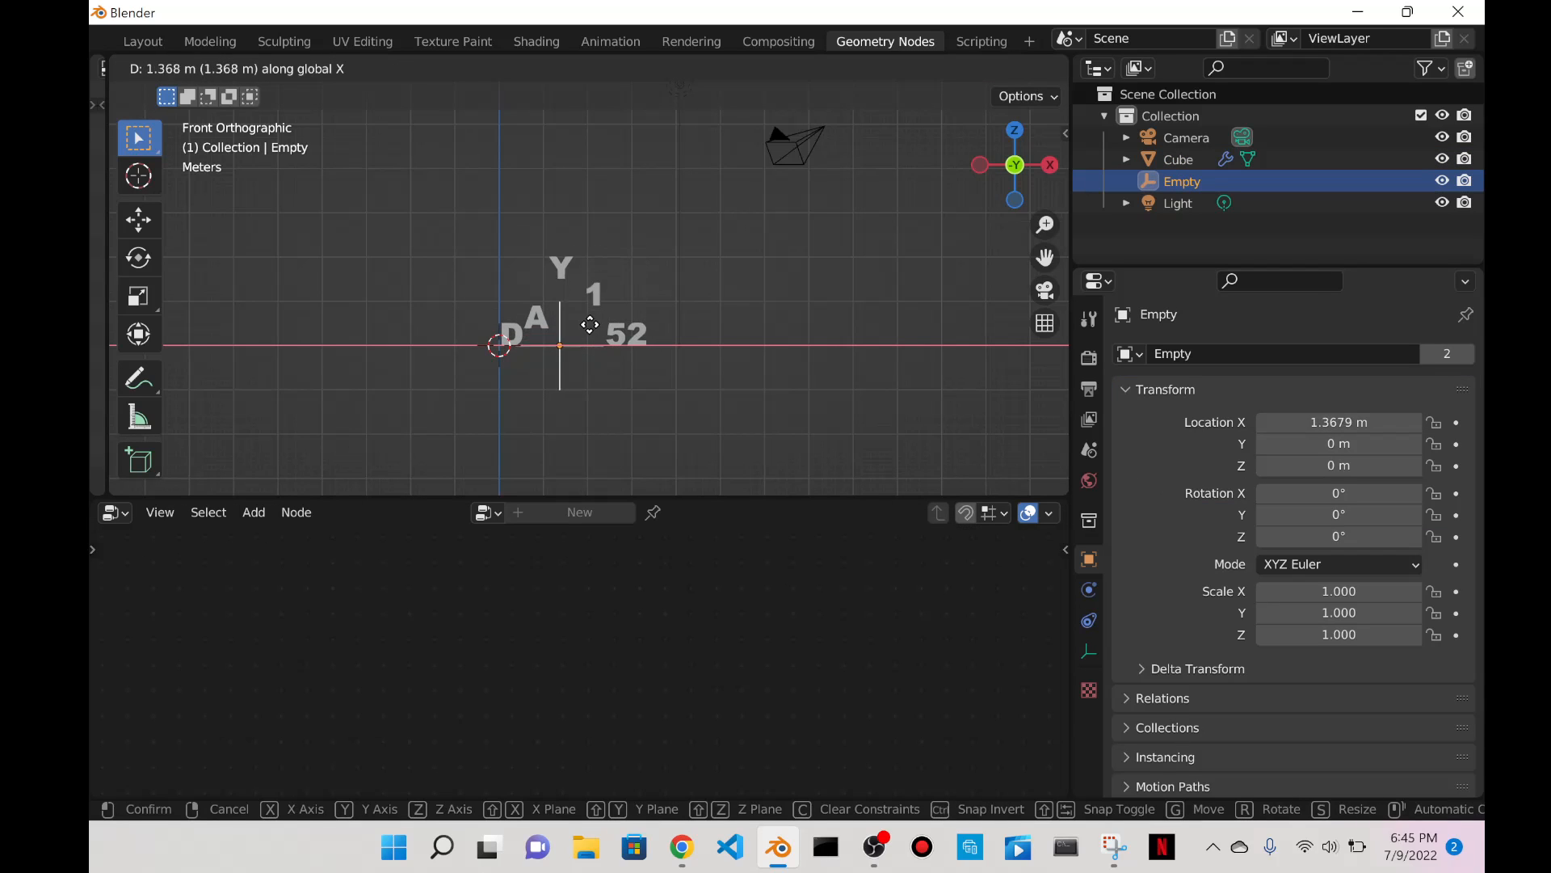
{"action": "left_click", "coordinate": [644, 323]}
Annotate the 2 m height limit with a freehand horizontal line above the letters, labelled 2.
{"action": "left_click_drag", "start_coordinate": [162, 357], "coordinate": [161, 364]}
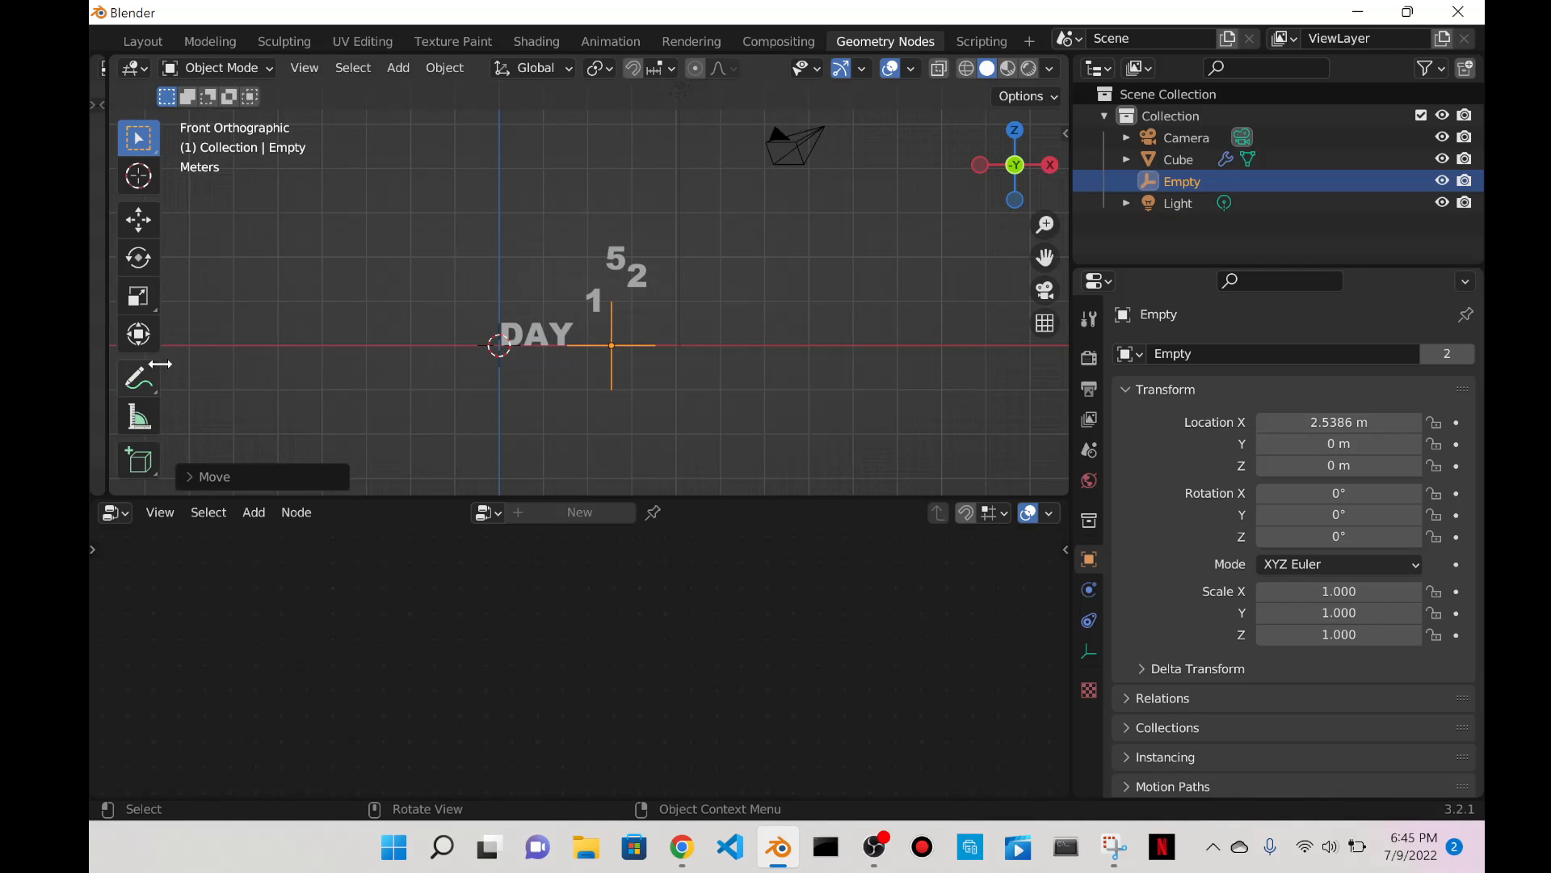
{"action": "left_click_drag", "start_coordinate": [501, 245], "coordinate": [602, 247]}
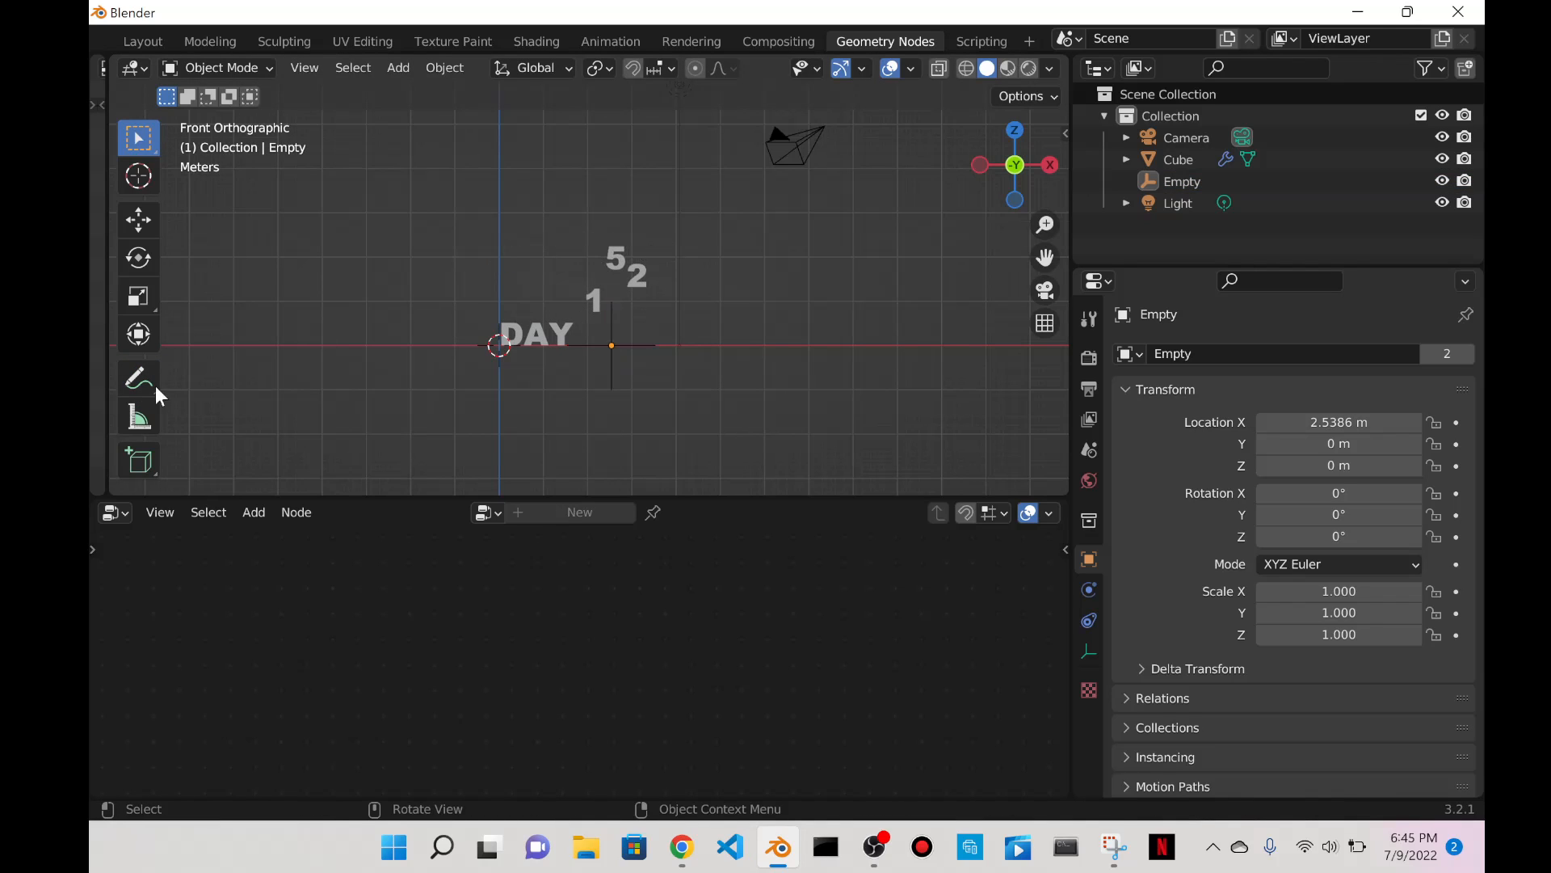
{"action": "left_click", "coordinate": [151, 395]}
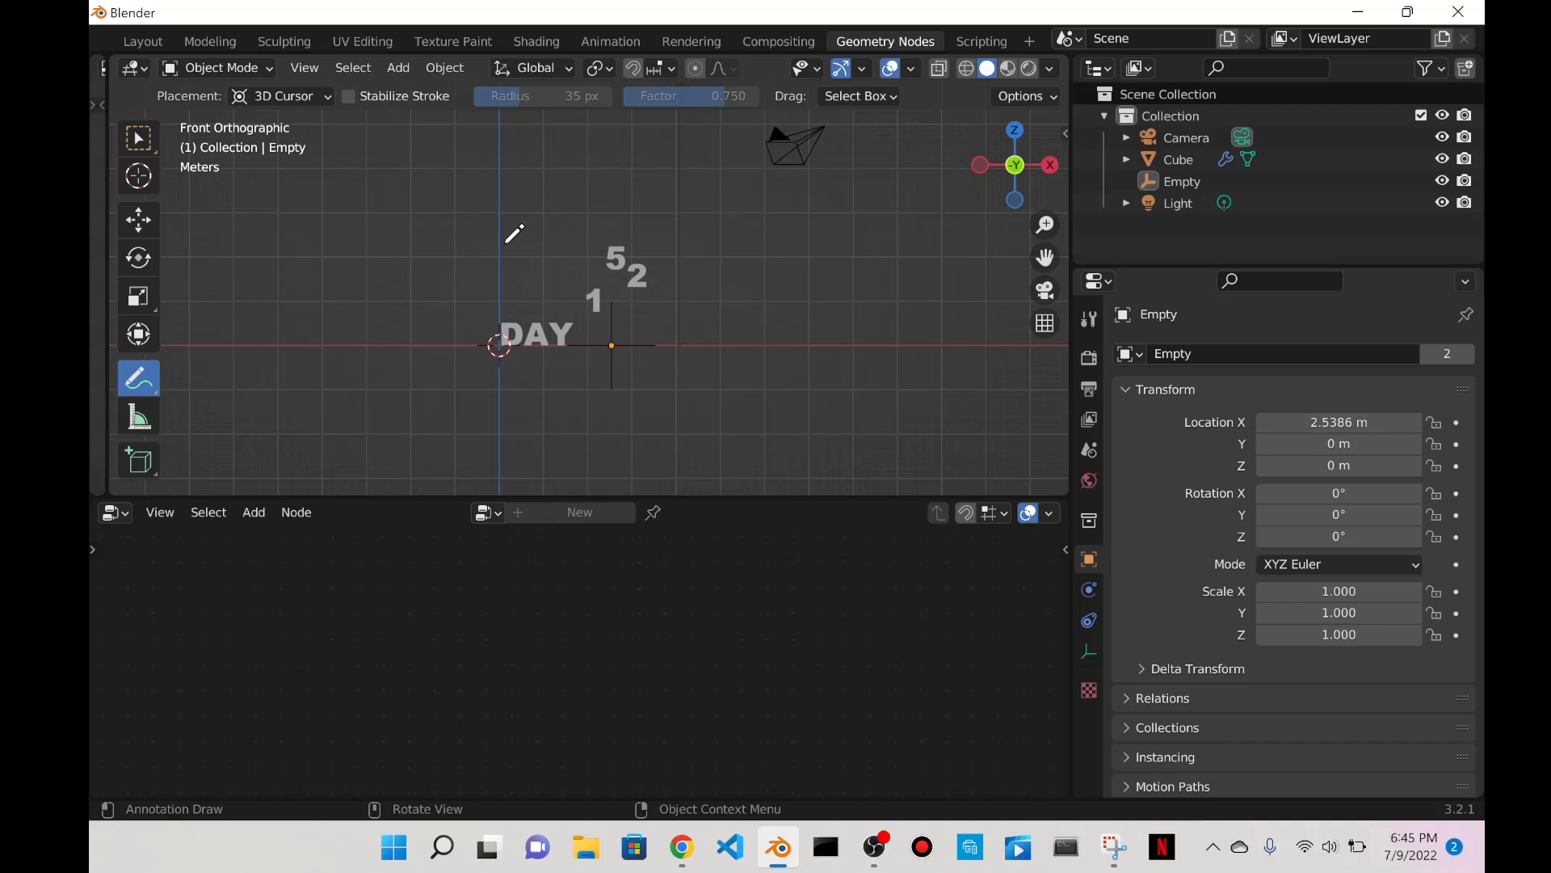
{"action": "left_click_drag", "start_coordinate": [502, 245], "coordinate": [679, 238]}
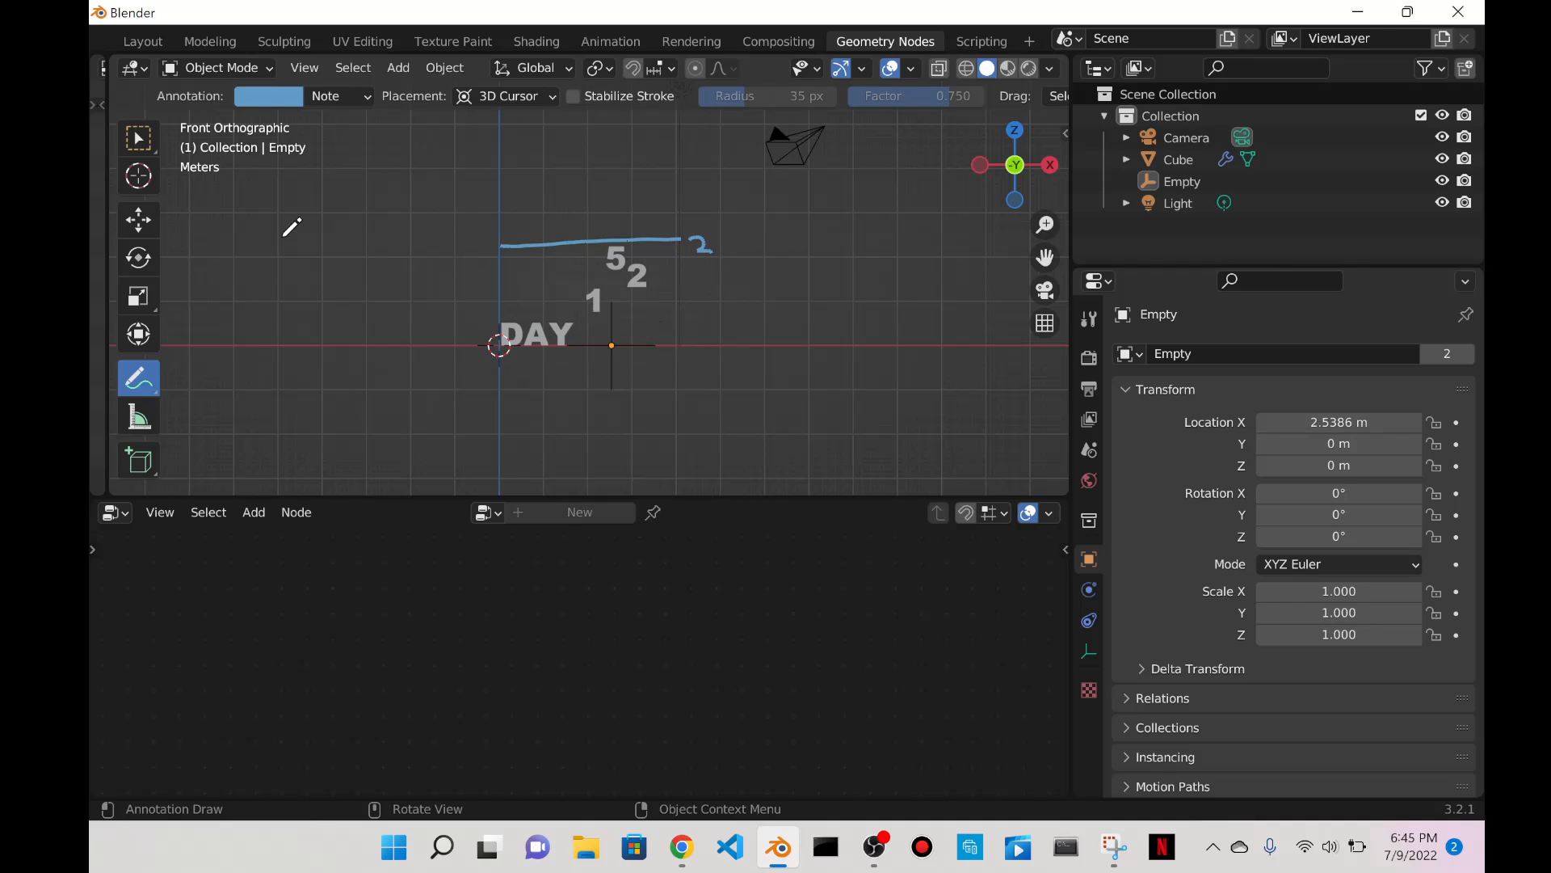
{"action": "left_click", "coordinate": [141, 142]}
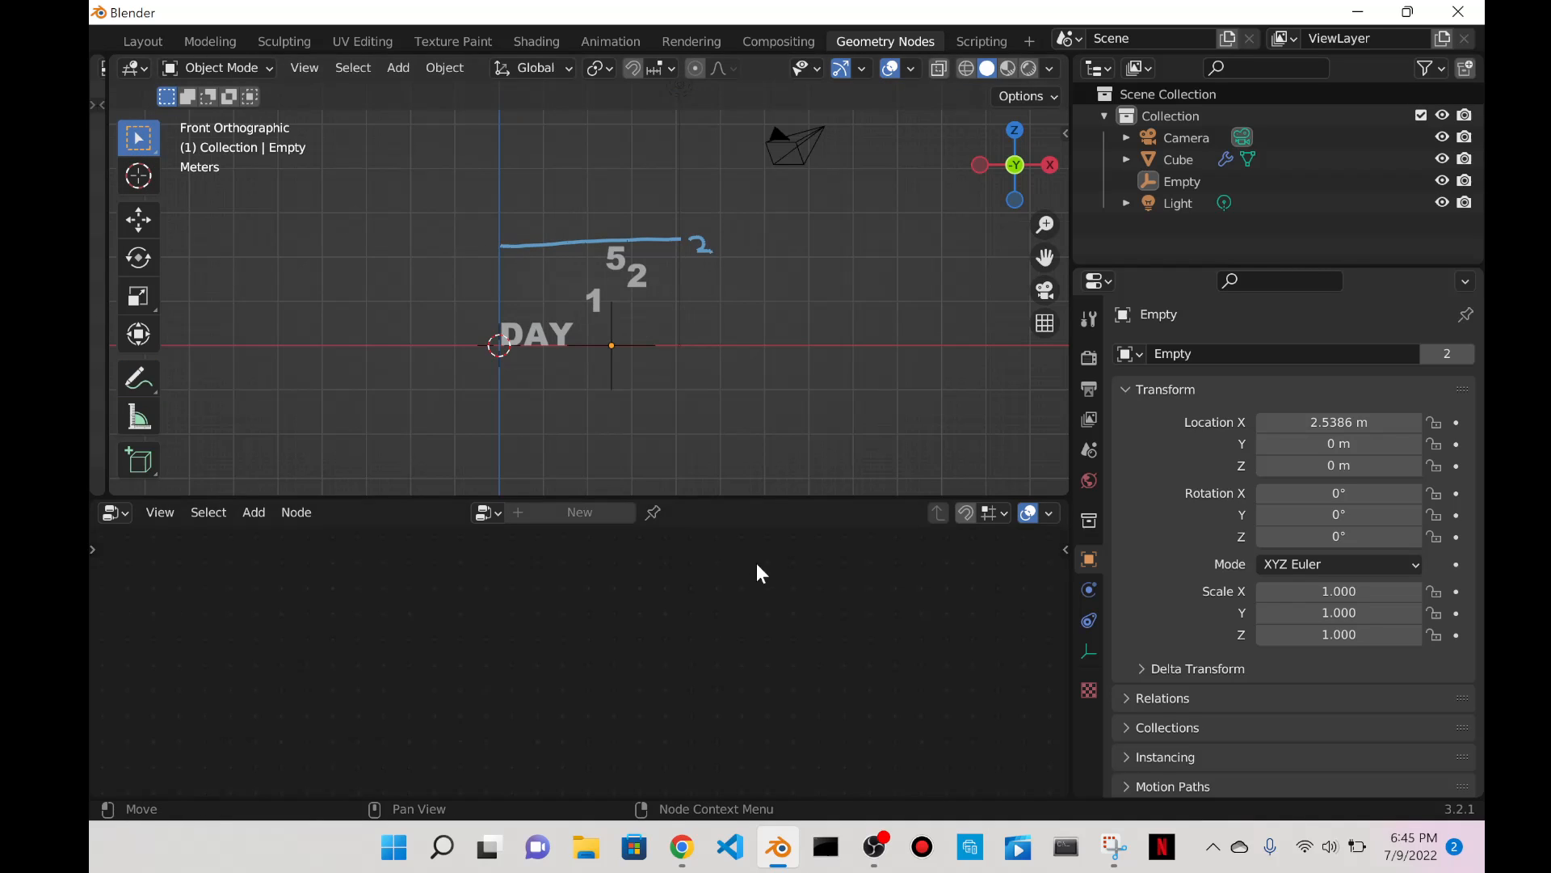
Move the empty along X across the letters and place it before the start of the text.
{"action": "left_click", "coordinate": [564, 356]}
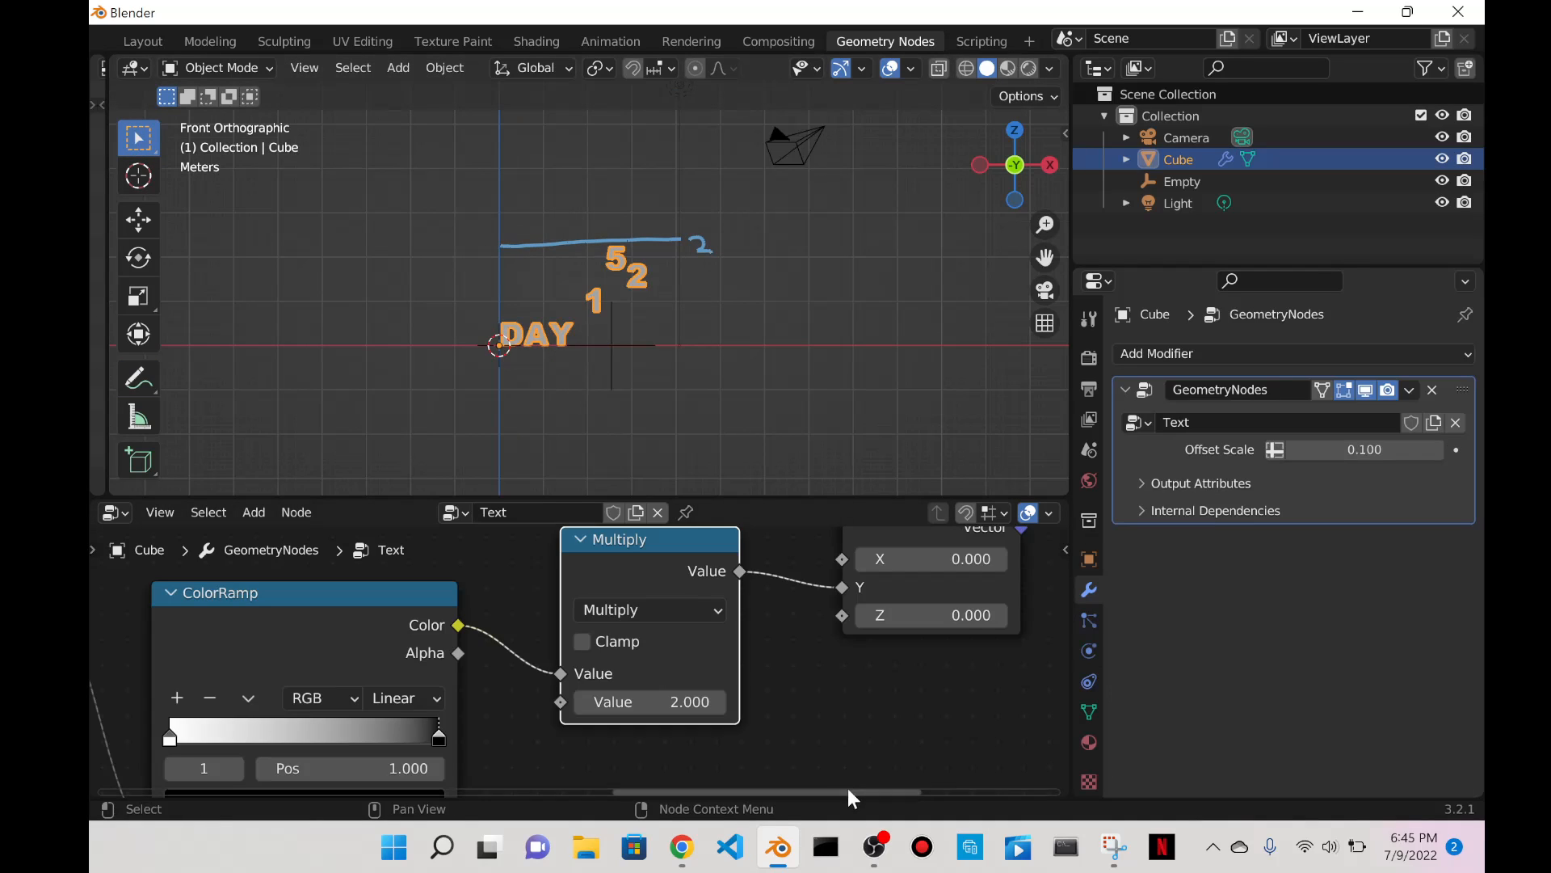
{"action": "left_click", "coordinate": [623, 344]}
{"action": "key", "text": "g"}
{"action": "key", "text": "x"}
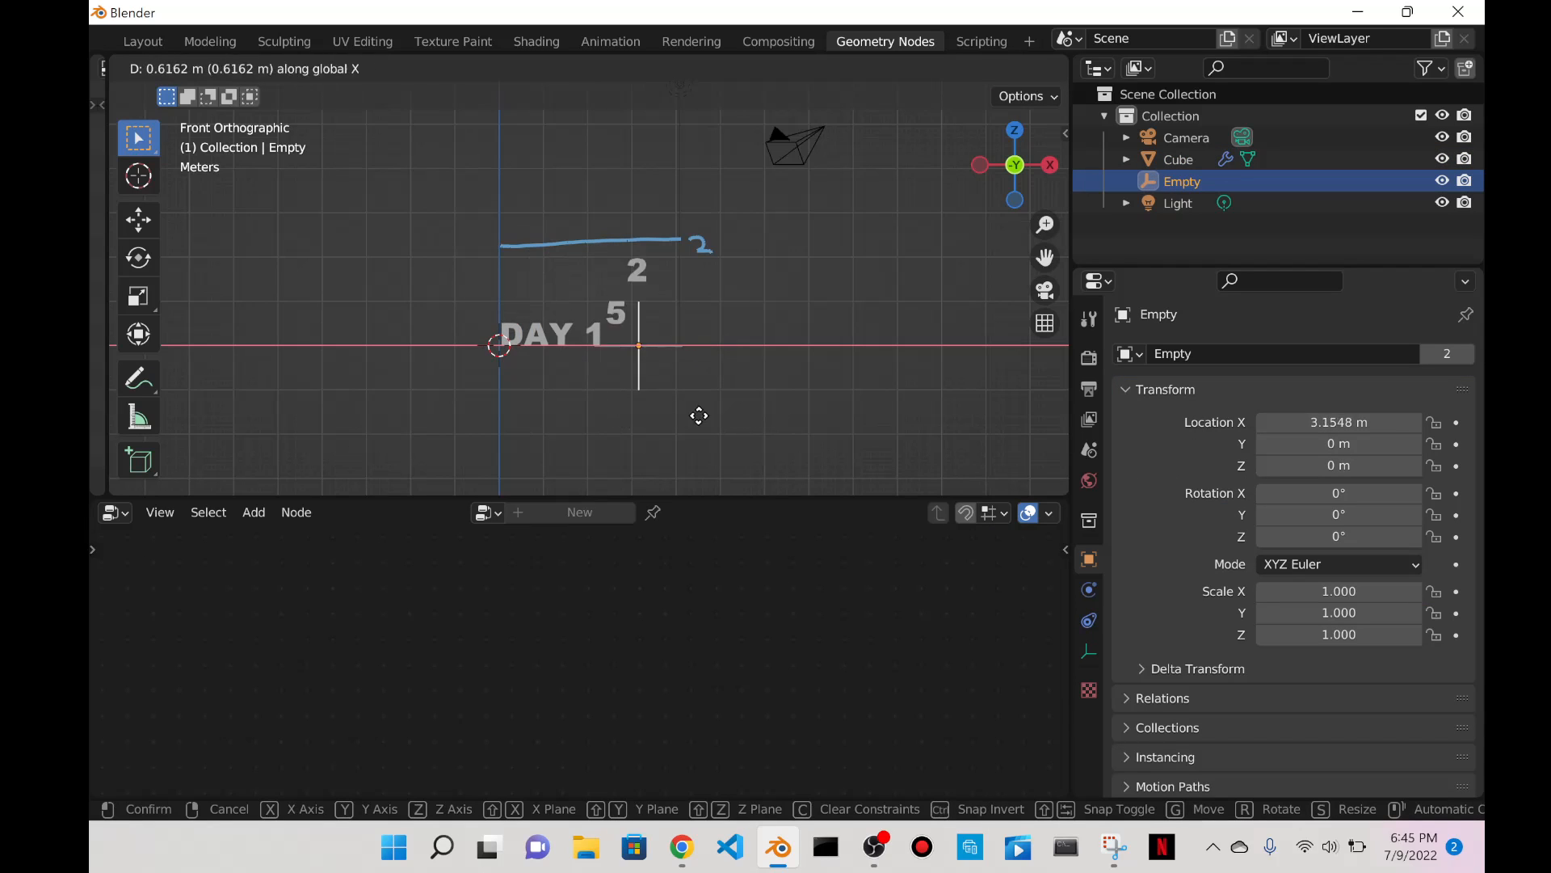
{"action": "left_click", "coordinate": [509, 412]}
Set the second value of the text's Multiply node to 5.
{"action": "left_click", "coordinate": [583, 338]}
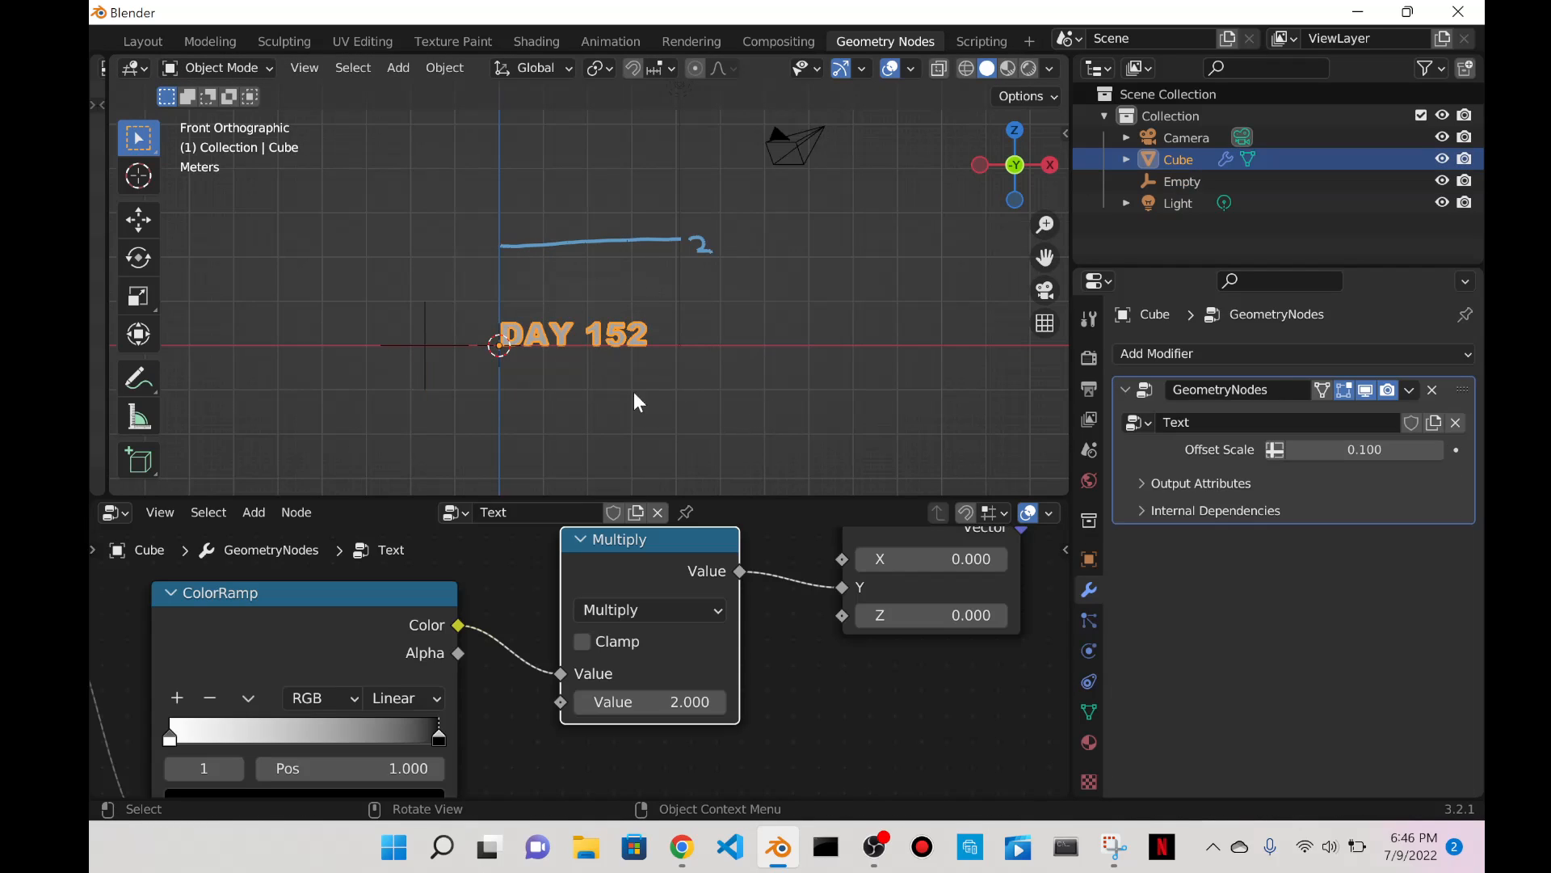
{"action": "left_click", "coordinate": [700, 702]}
{"action": "type", "text": "5"}
{"action": "key", "text": "Return"}
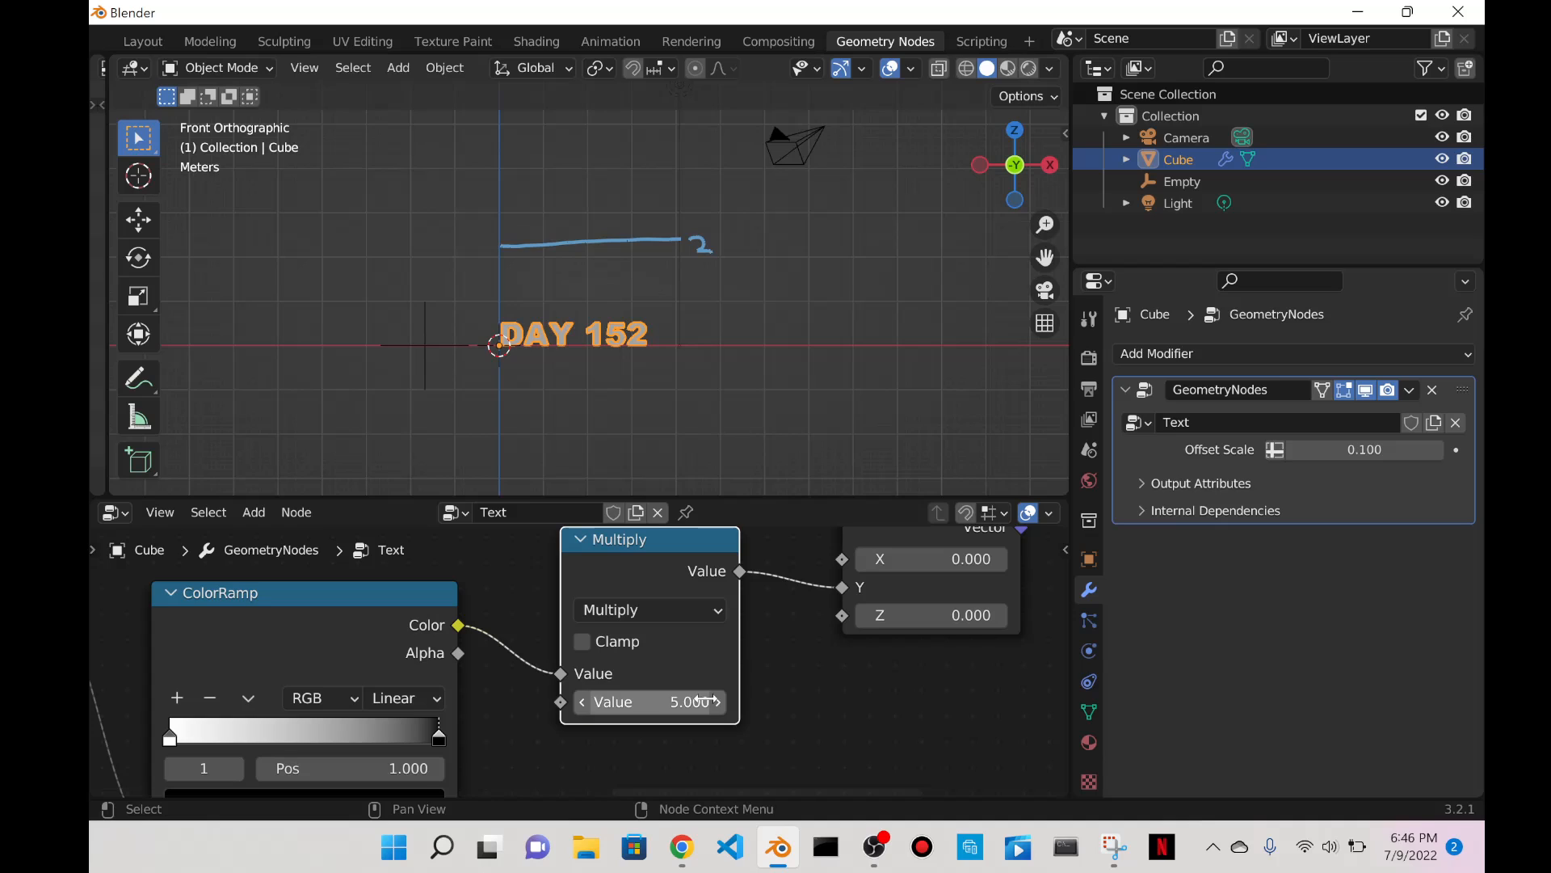
Move the empty along X to about 2.52 m, under the digits of the text.
{"action": "scroll", "coordinate": [732, 309], "scroll_direction": "down", "scroll_amount": 3}
{"action": "scroll", "coordinate": [609, 281], "scroll_direction": "up", "scroll_amount": 2}
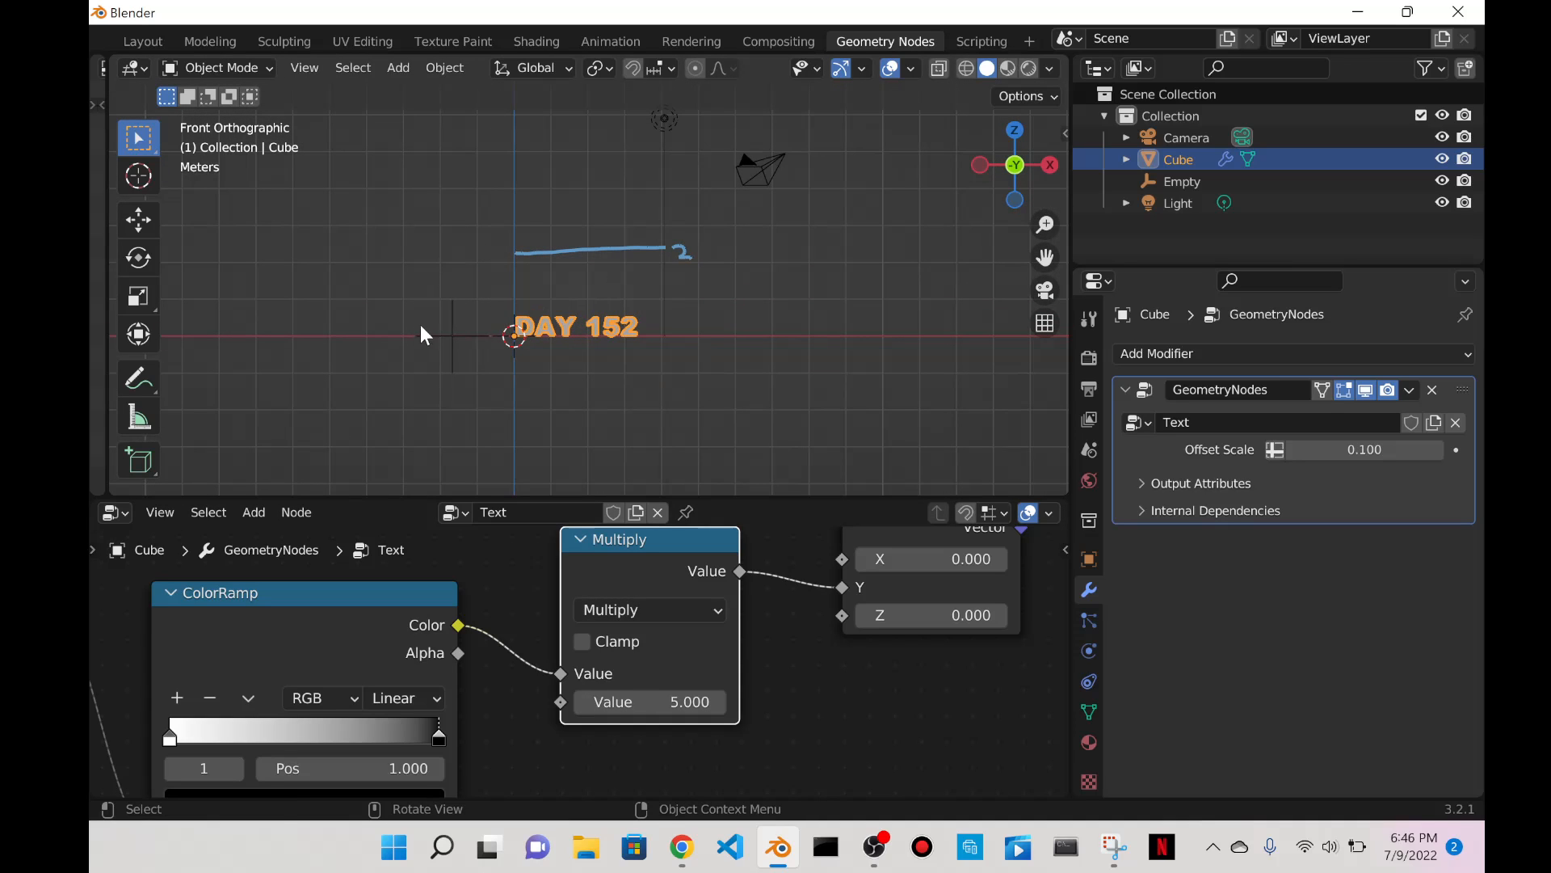
{"action": "left_click", "coordinate": [447, 333]}
{"action": "scroll", "coordinate": [485, 342], "scroll_direction": "down", "scroll_amount": 2}
{"action": "key", "text": "g"}
{"action": "key", "text": "x"}
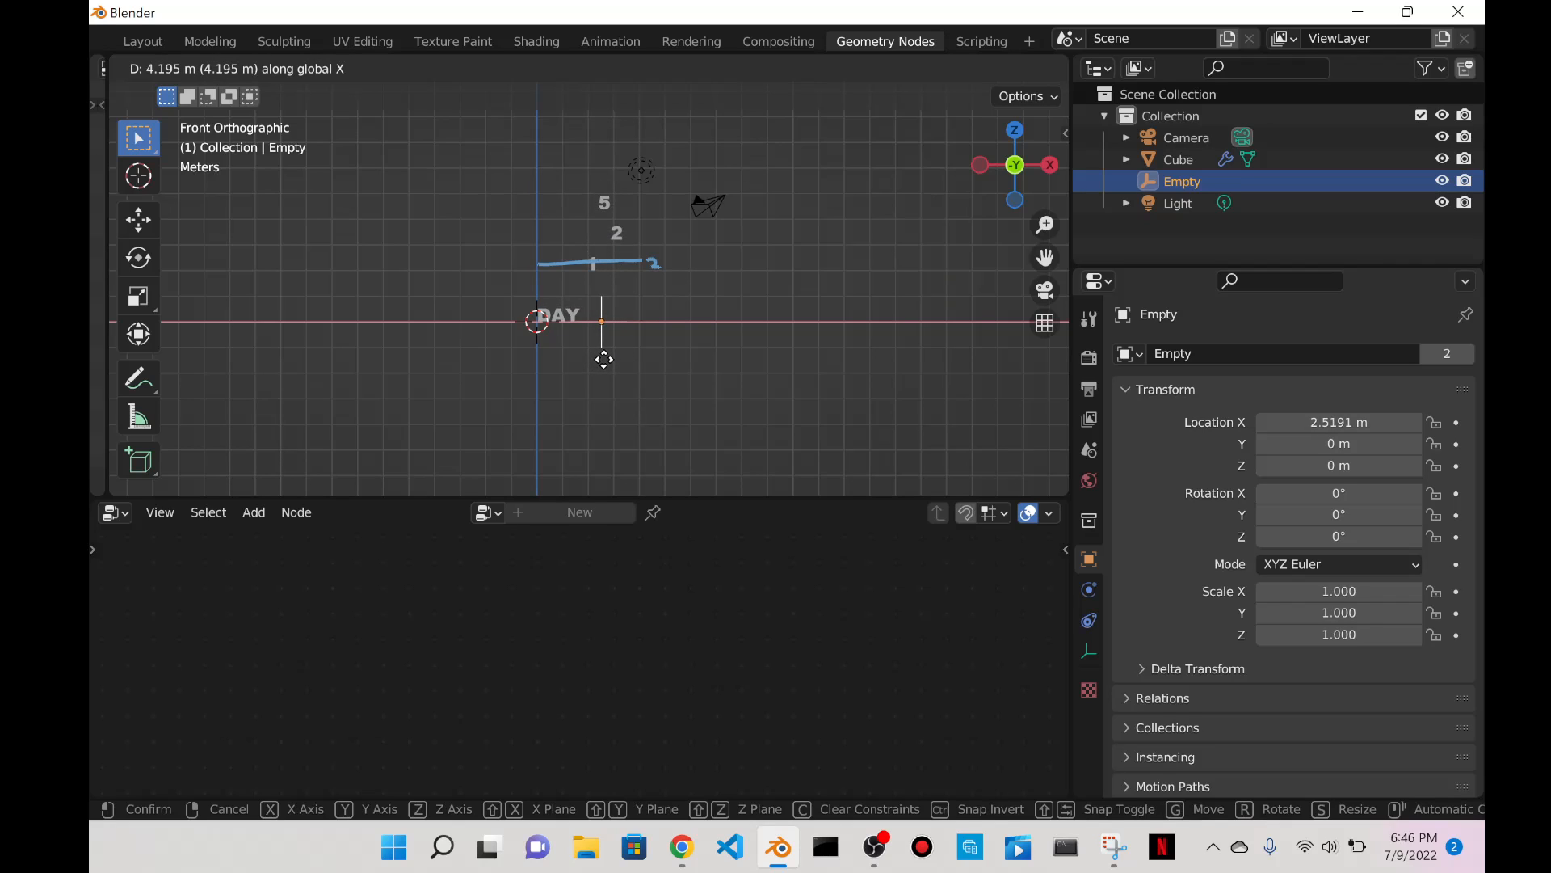
{"action": "left_click", "coordinate": [606, 368]}
Annotate the new height limit with a freehand horizontal line at the raised digit 5, labelled 5.
{"action": "left_click", "coordinate": [139, 377]}
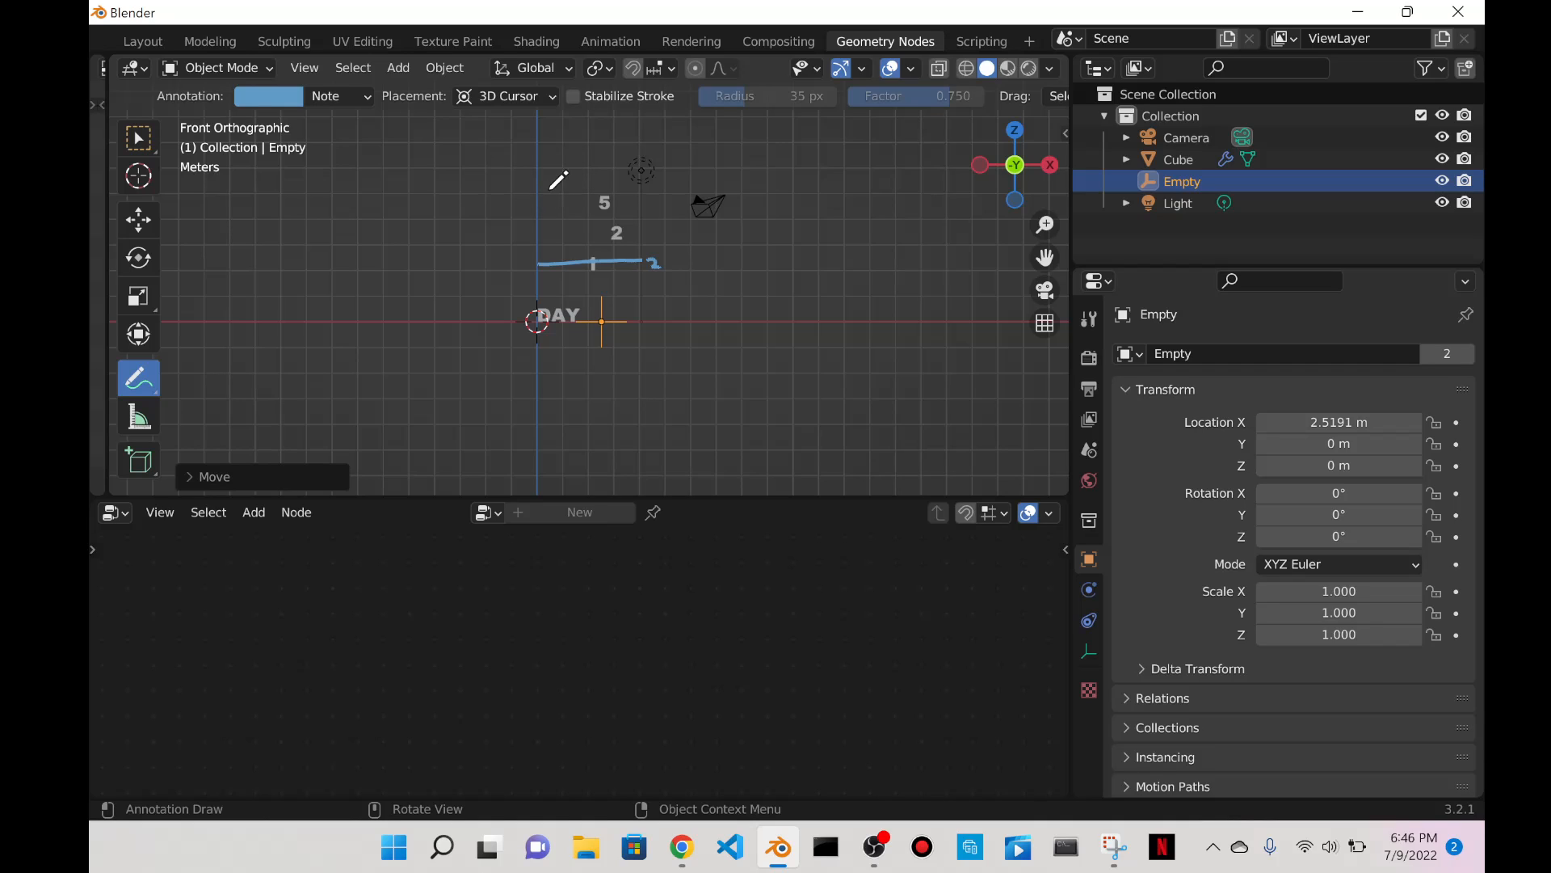
{"action": "left_click_drag", "start_coordinate": [646, 194], "coordinate": [647, 195]}
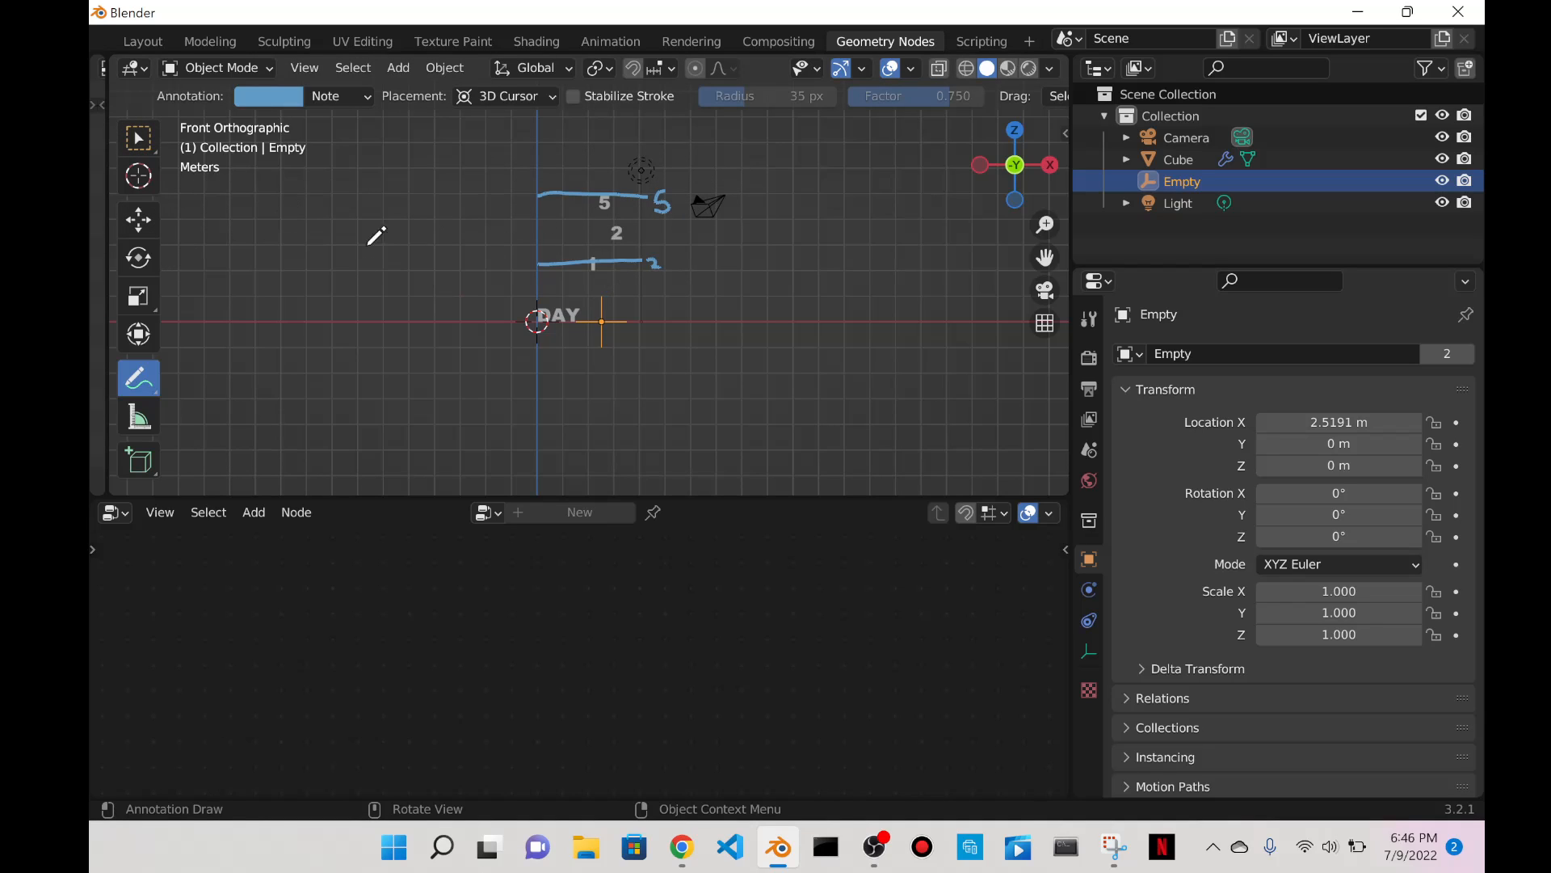
{"action": "left_click", "coordinate": [136, 143]}
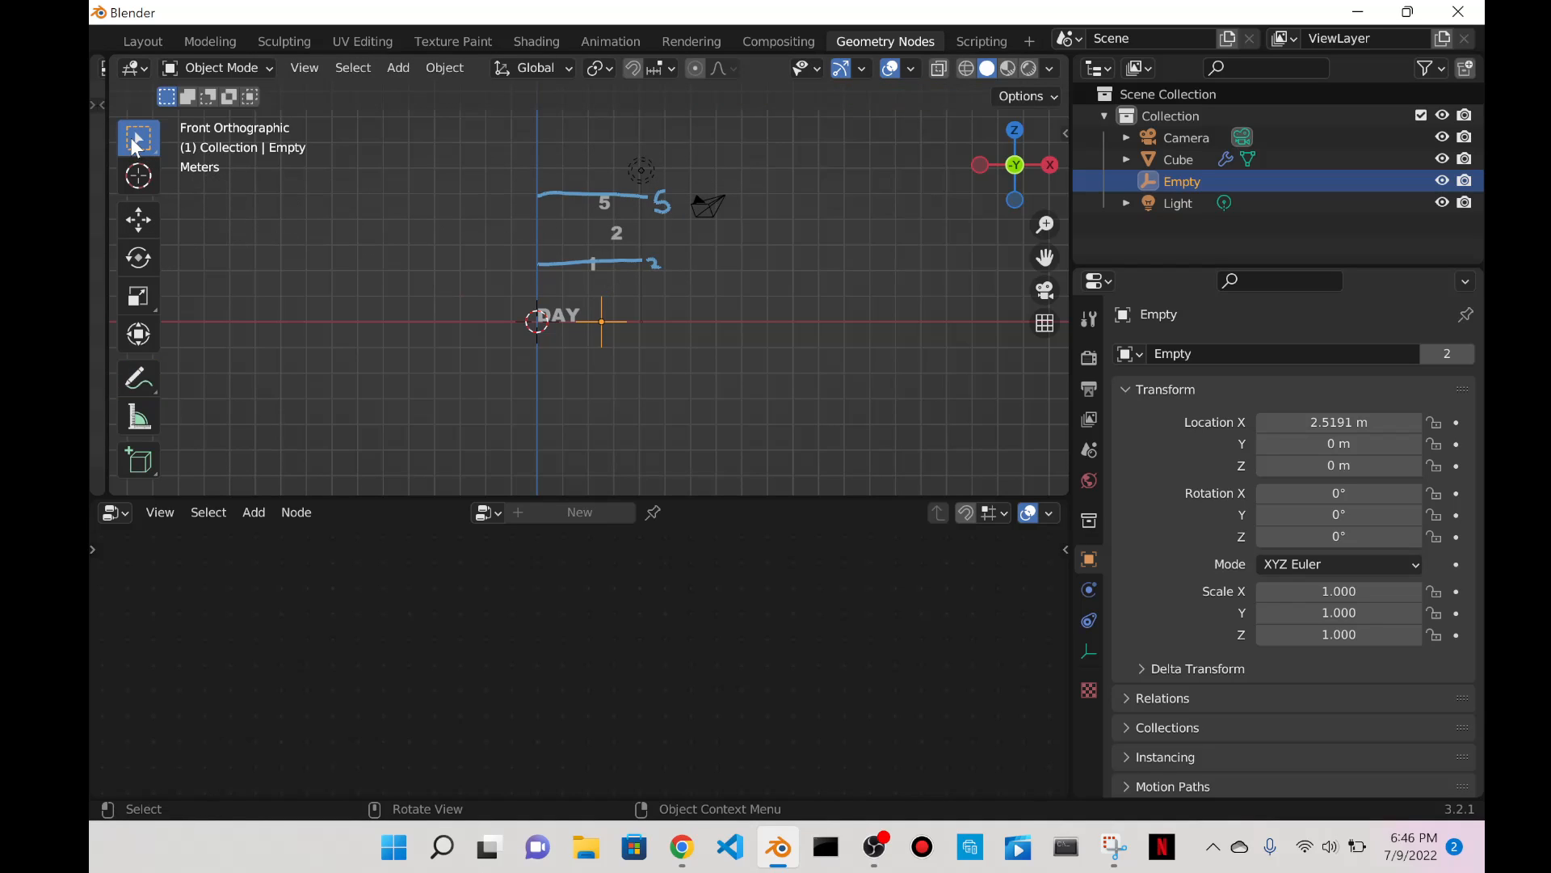
Examine the text's node tree from the Object Info node to the Multiply node's value input.
{"action": "left_click", "coordinate": [597, 292]}
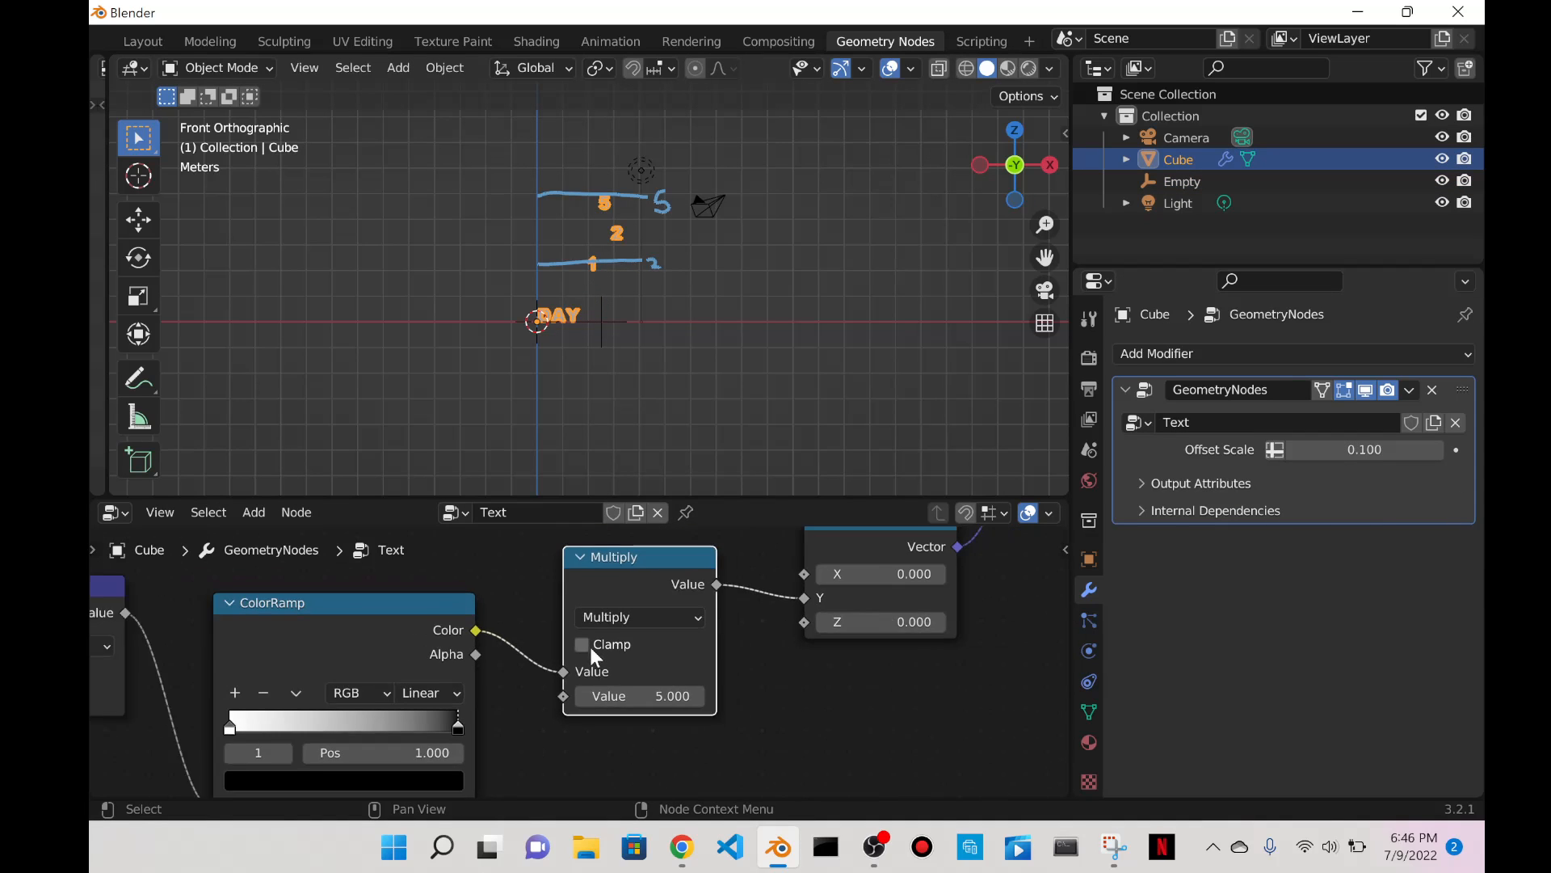
{"action": "scroll", "coordinate": [595, 658], "scroll_direction": "down", "scroll_amount": 4}
{"action": "scroll", "coordinate": [540, 652], "scroll_direction": "down", "scroll_amount": 1}
{"action": "middle_click_drag", "start_coordinate": [498, 592], "coordinate": [695, 638]}
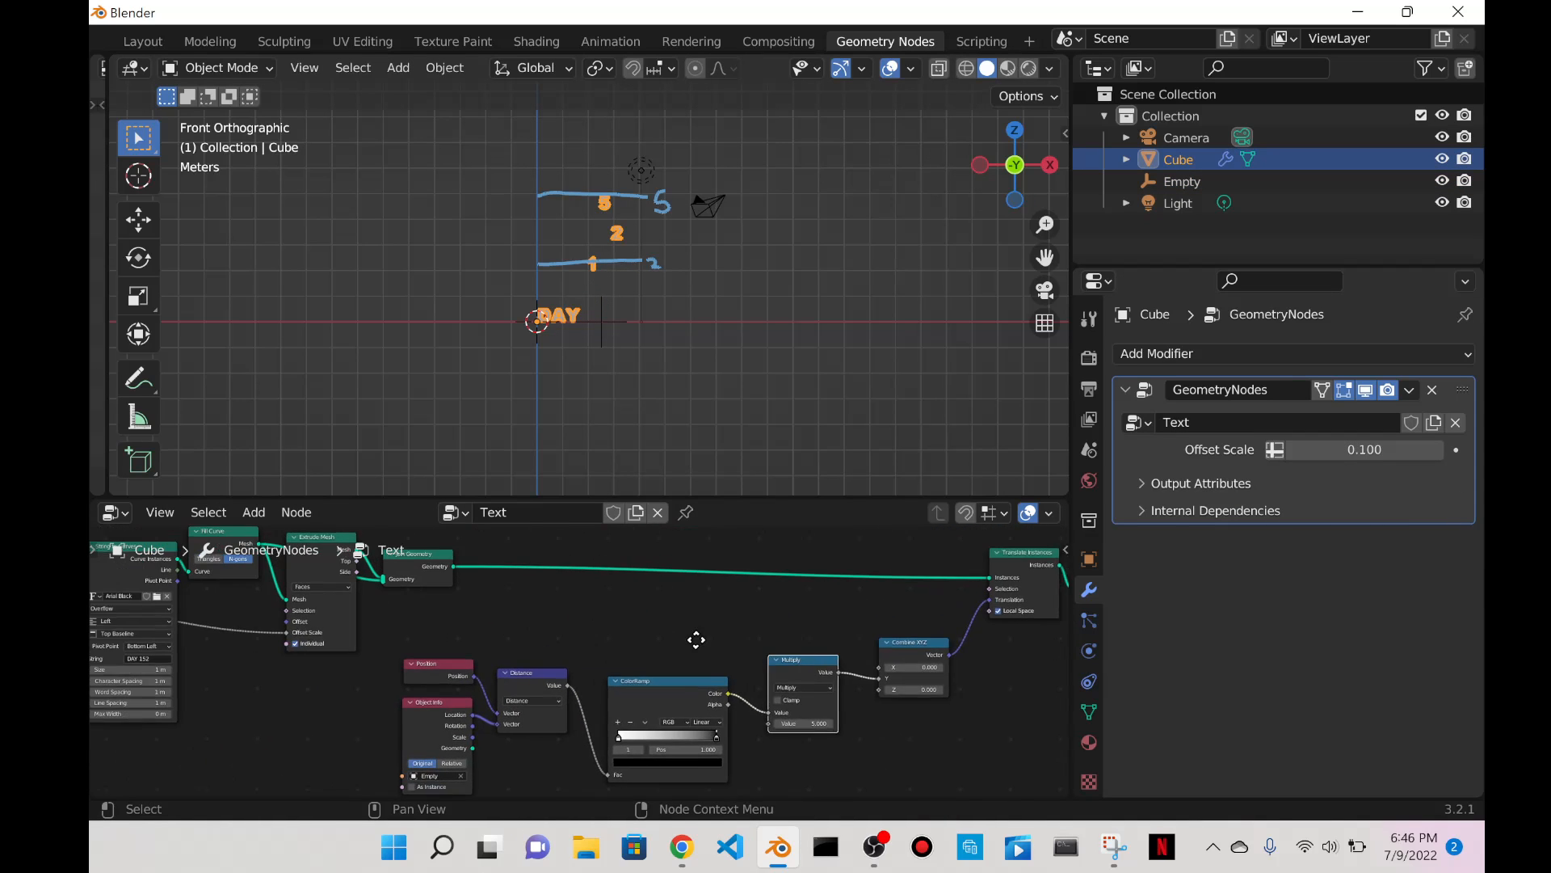
{"action": "scroll", "coordinate": [727, 687], "scroll_direction": "up", "scroll_amount": 1}
{"action": "scroll", "coordinate": [736, 705], "scroll_direction": "down", "scroll_amount": 5}
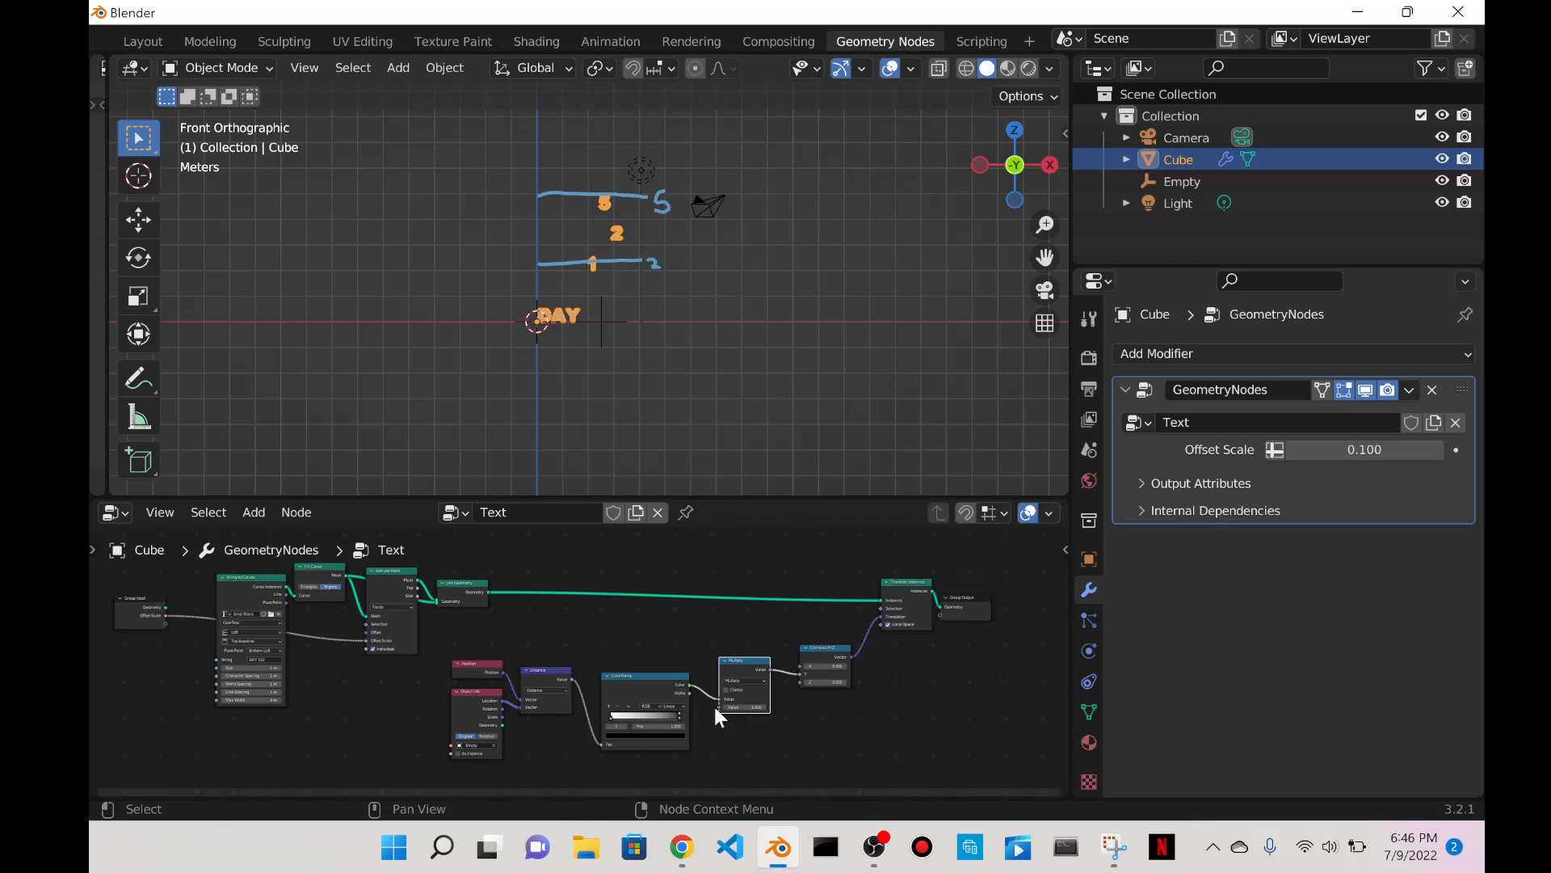
{"action": "left_click_drag", "start_coordinate": [712, 703], "coordinate": [485, 711]}
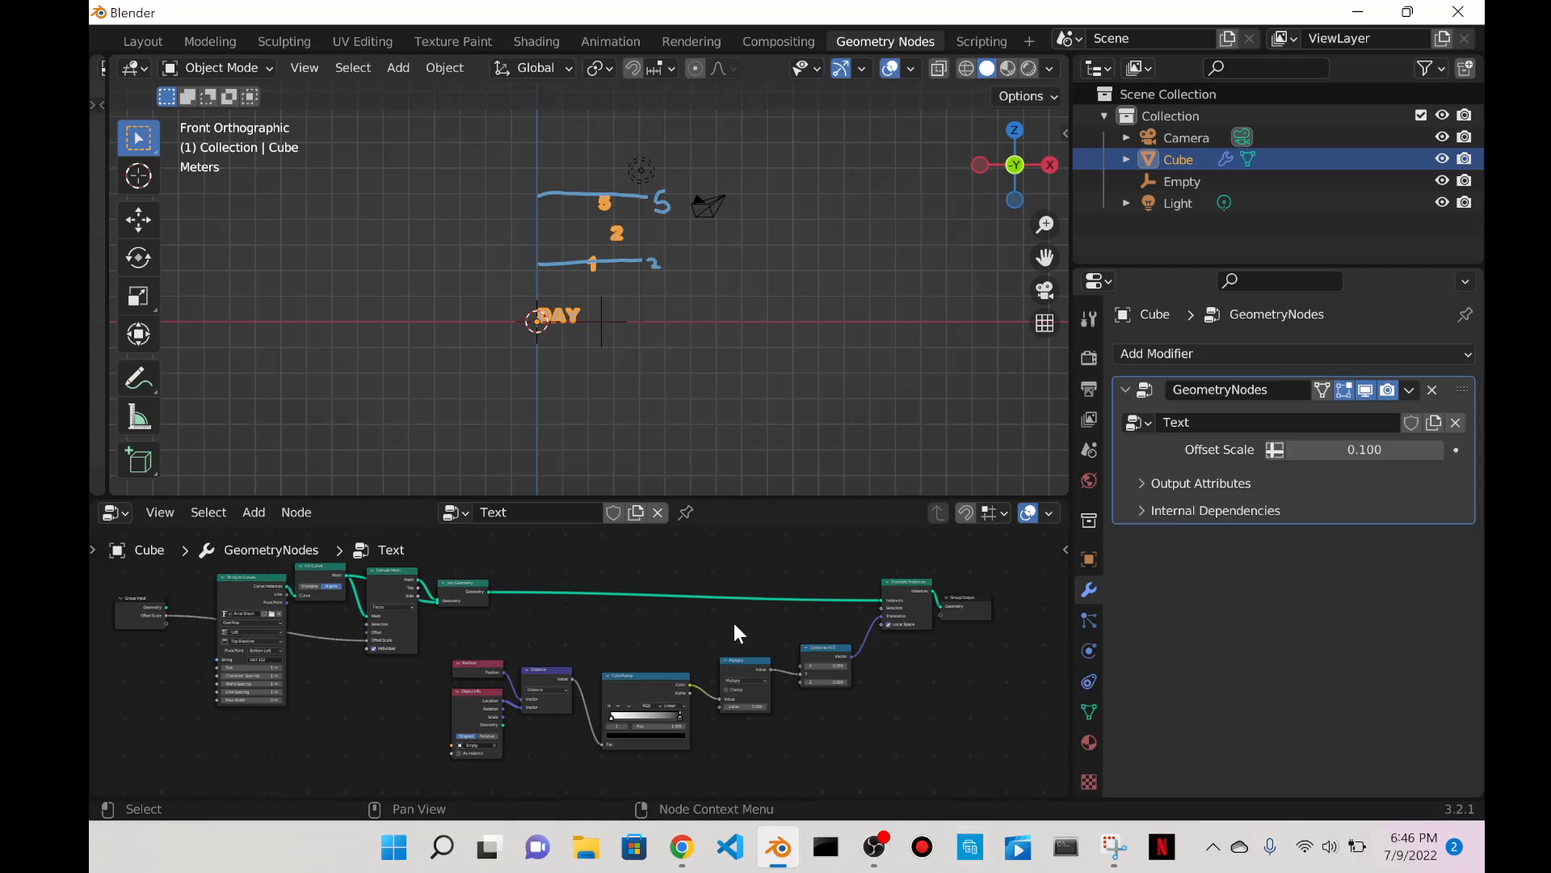
{"action": "scroll", "coordinate": [759, 638], "scroll_direction": "up", "scroll_amount": 1}
{"action": "scroll", "coordinate": [770, 643], "scroll_direction": "up", "scroll_amount": 1}
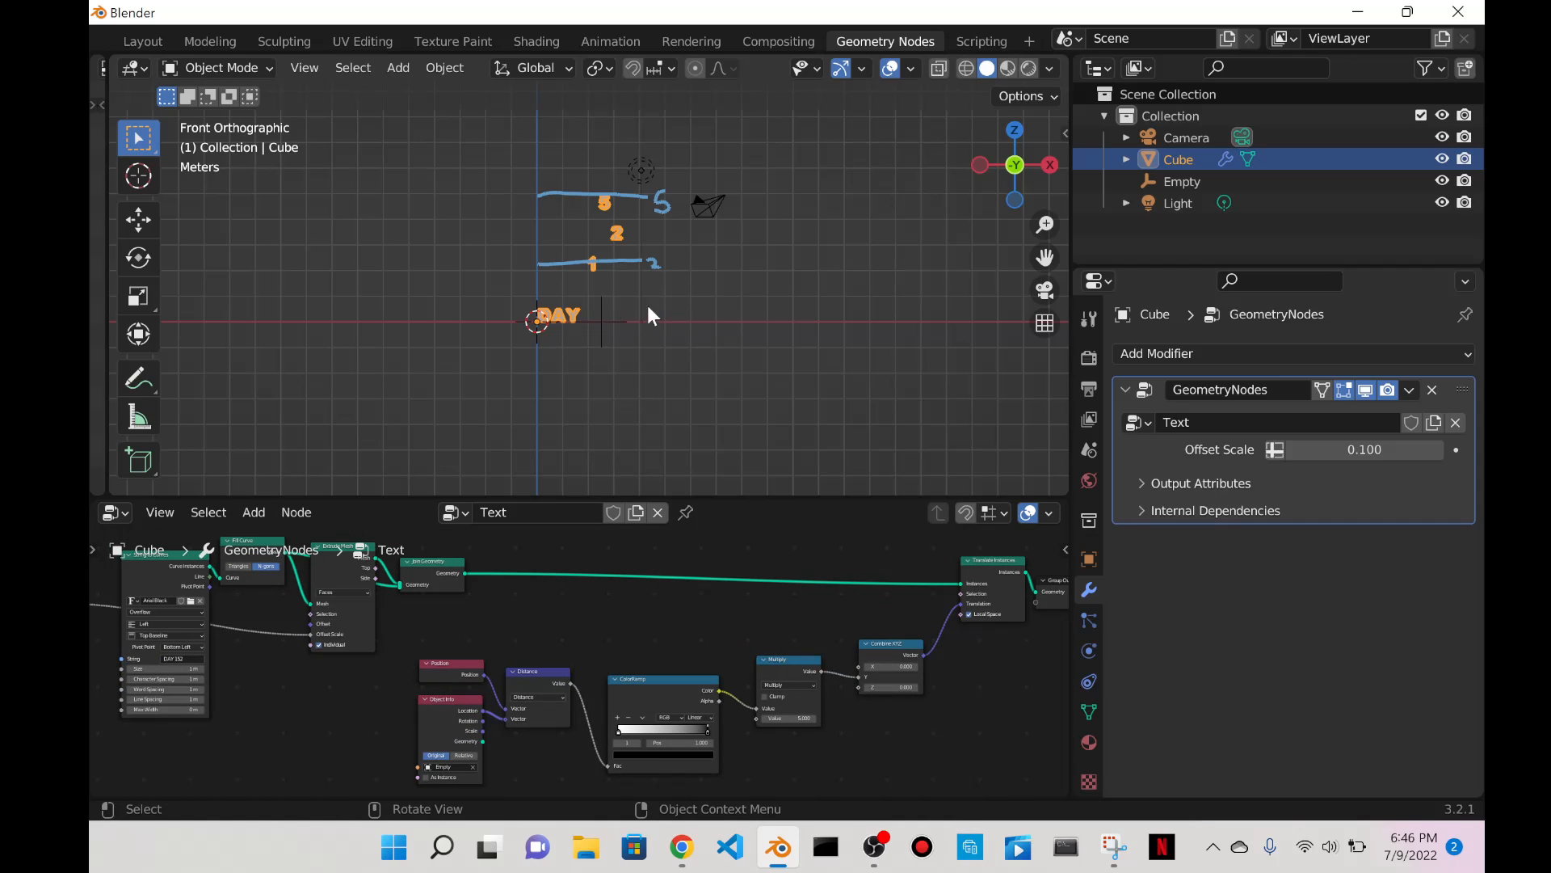
Connect the Object Info node's Scale output to the second Value input of the Multiply node.
{"action": "left_click", "coordinate": [606, 318]}
{"action": "scroll", "coordinate": [606, 319], "scroll_direction": "down", "scroll_amount": 1}
{"action": "left_click", "coordinate": [606, 245]}
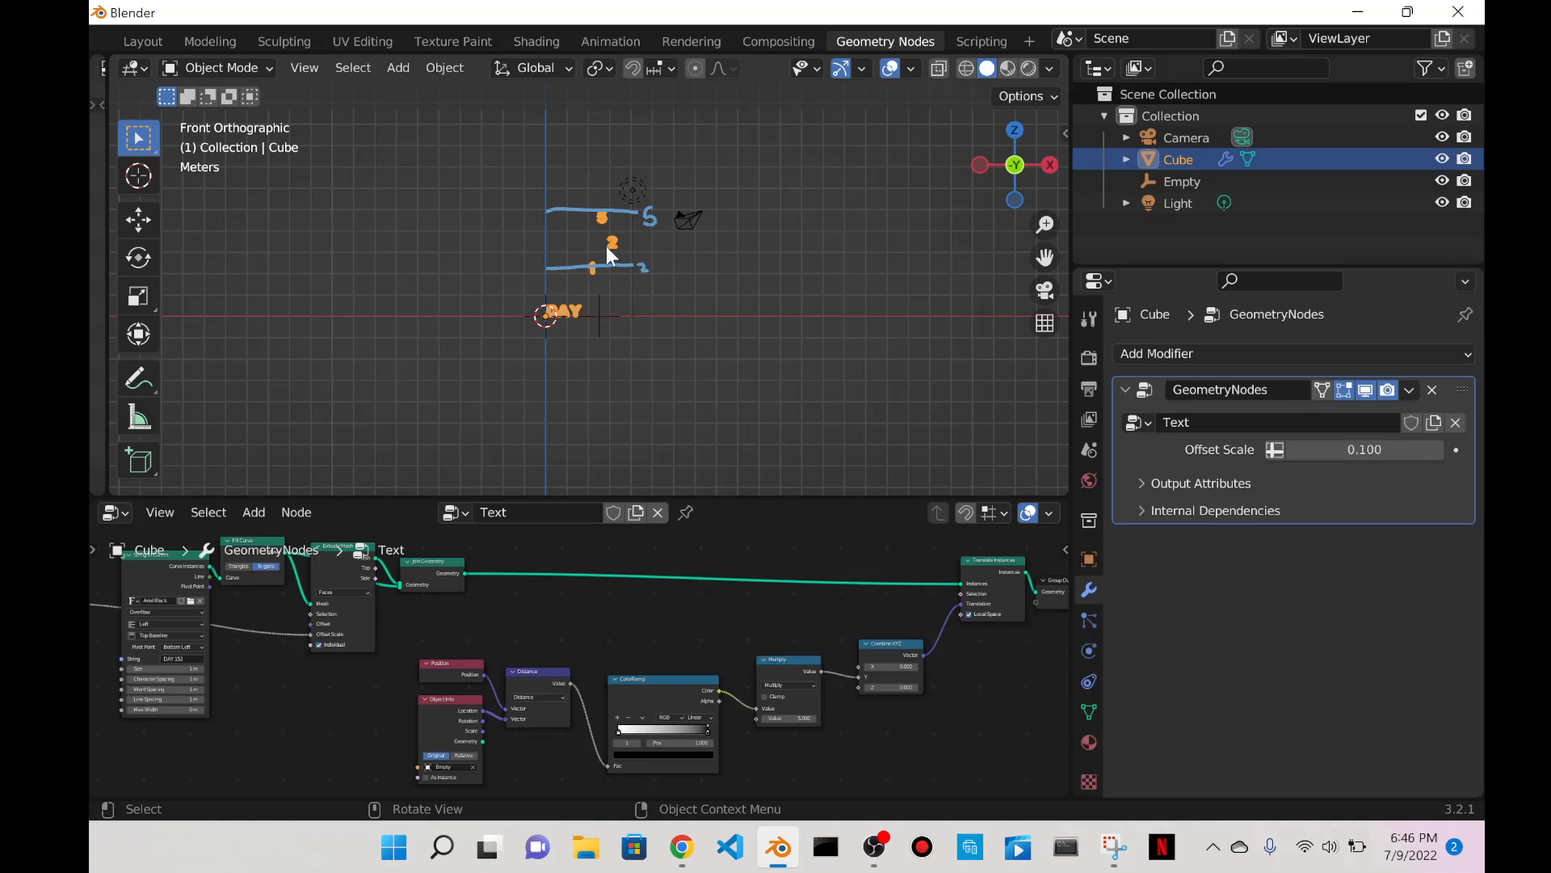
{"action": "scroll", "coordinate": [443, 708], "scroll_direction": "up", "scroll_amount": 7}
{"action": "middle_click_drag", "start_coordinate": [687, 606], "coordinate": [637, 623]}
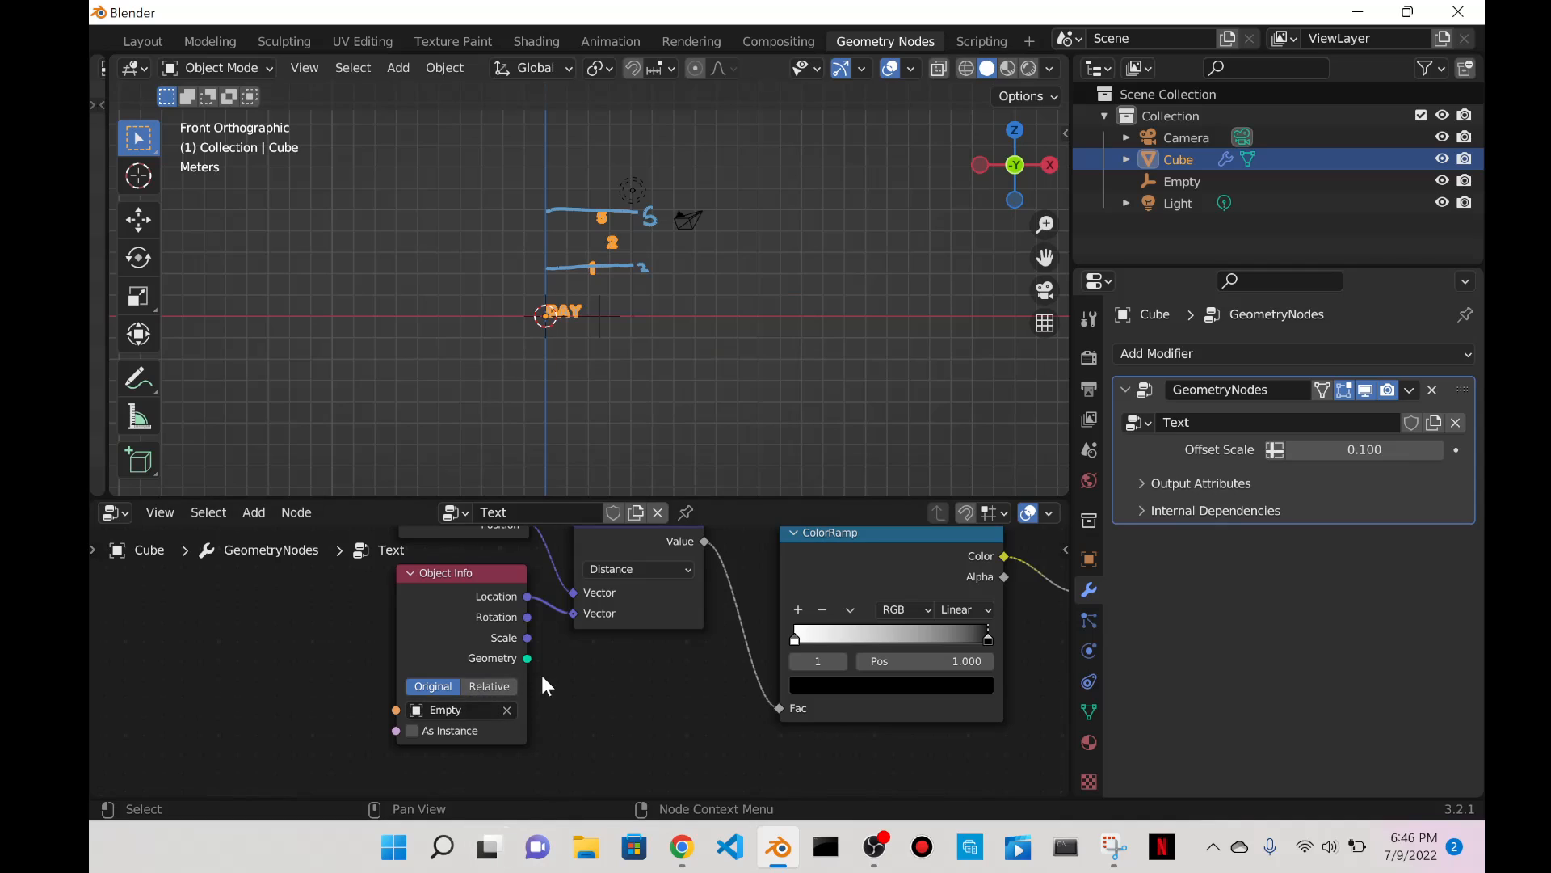
{"action": "left_click_drag", "start_coordinate": [535, 638], "coordinate": [642, 678]}
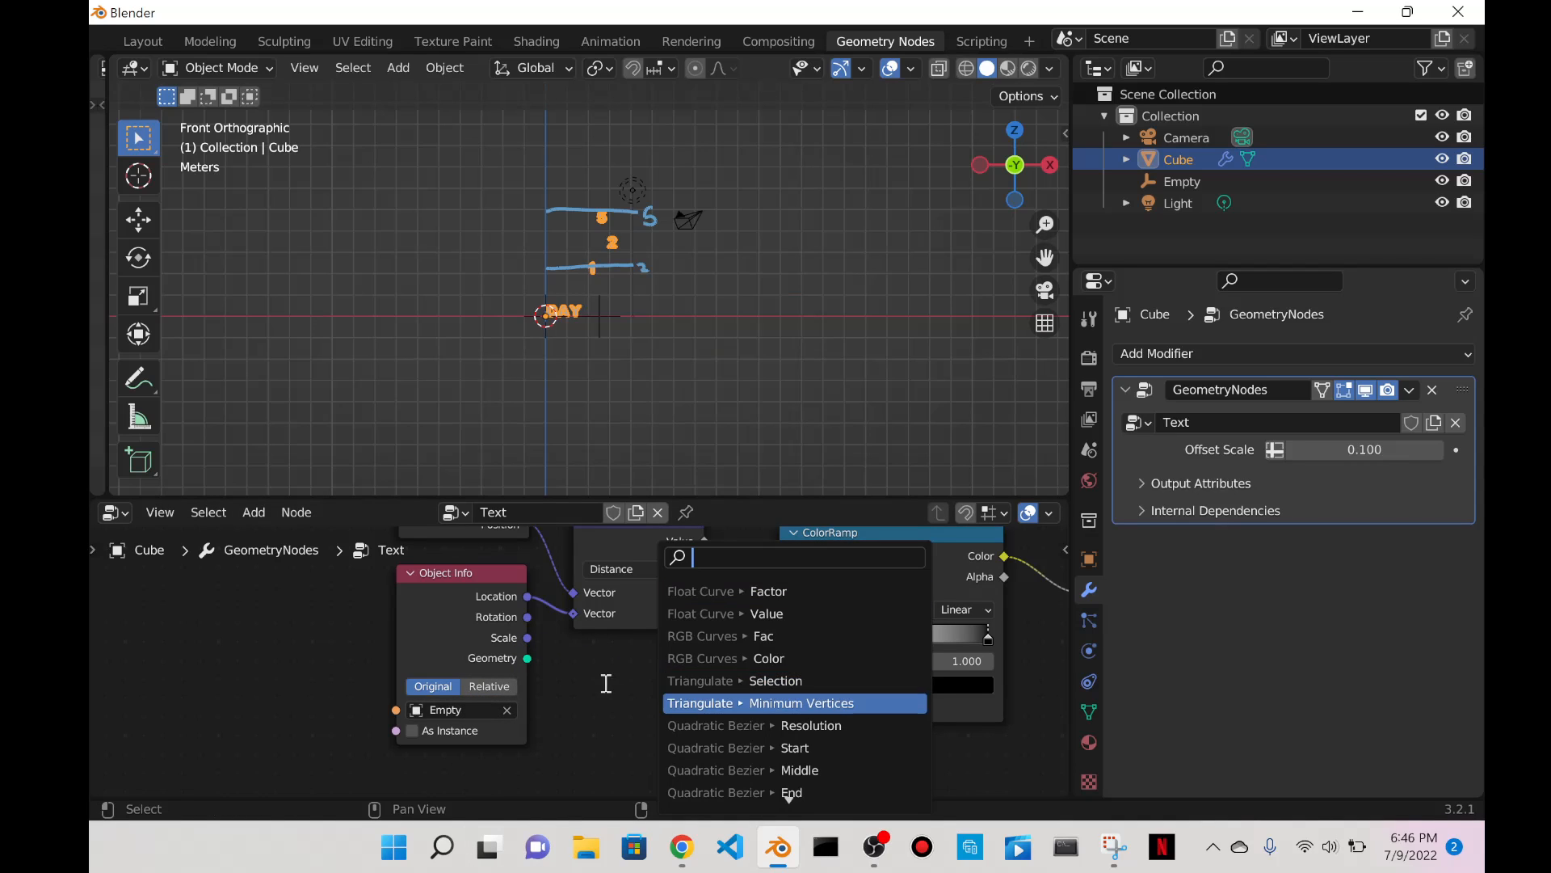
{"action": "key", "text": "Escape"}
{"action": "scroll", "coordinate": [664, 686], "scroll_direction": "down", "scroll_amount": 3}
{"action": "scroll", "coordinate": [532, 628], "scroll_direction": "up", "scroll_amount": 1}
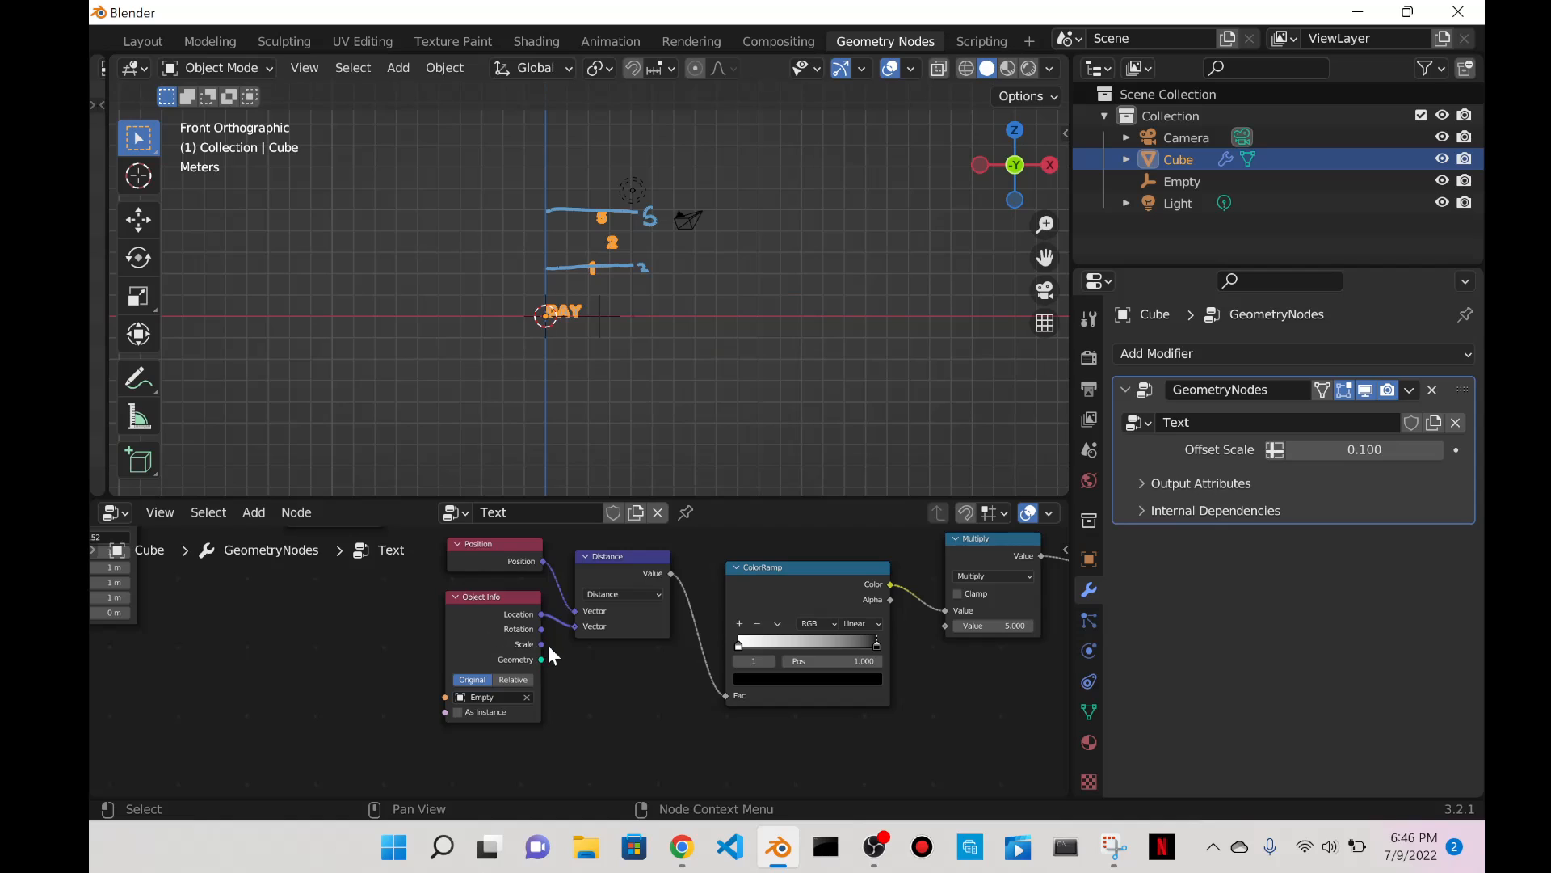
{"action": "left_click_drag", "start_coordinate": [543, 644], "coordinate": [942, 629]}
Try scaling the empty up to about 3.93 to test its effect on letter height, and cancel the scaling.
{"action": "left_click", "coordinate": [594, 320]}
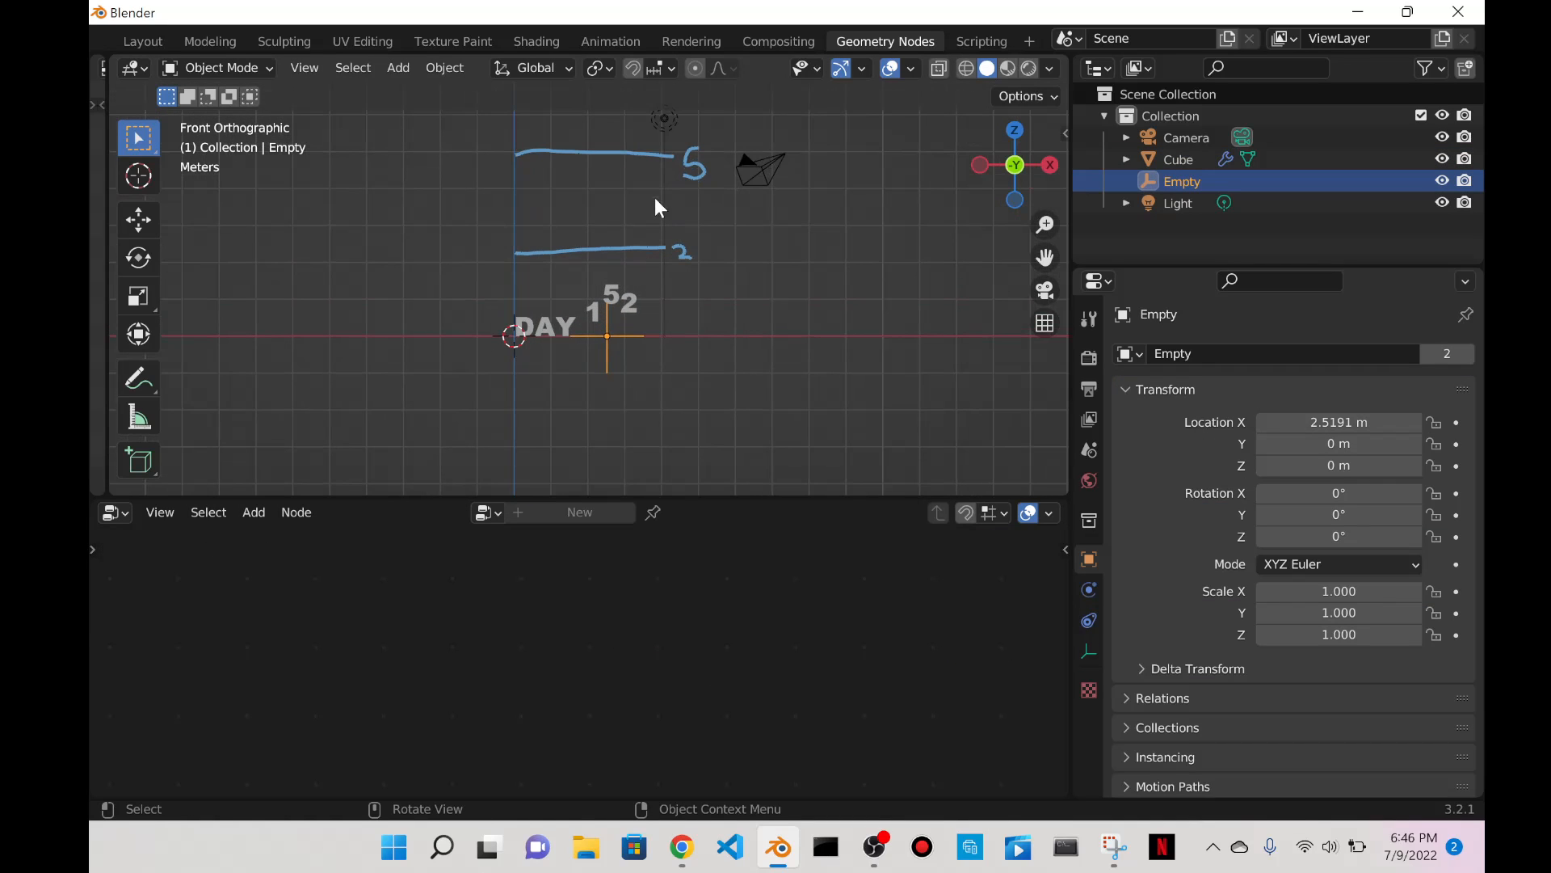
{"action": "key", "text": "s"}
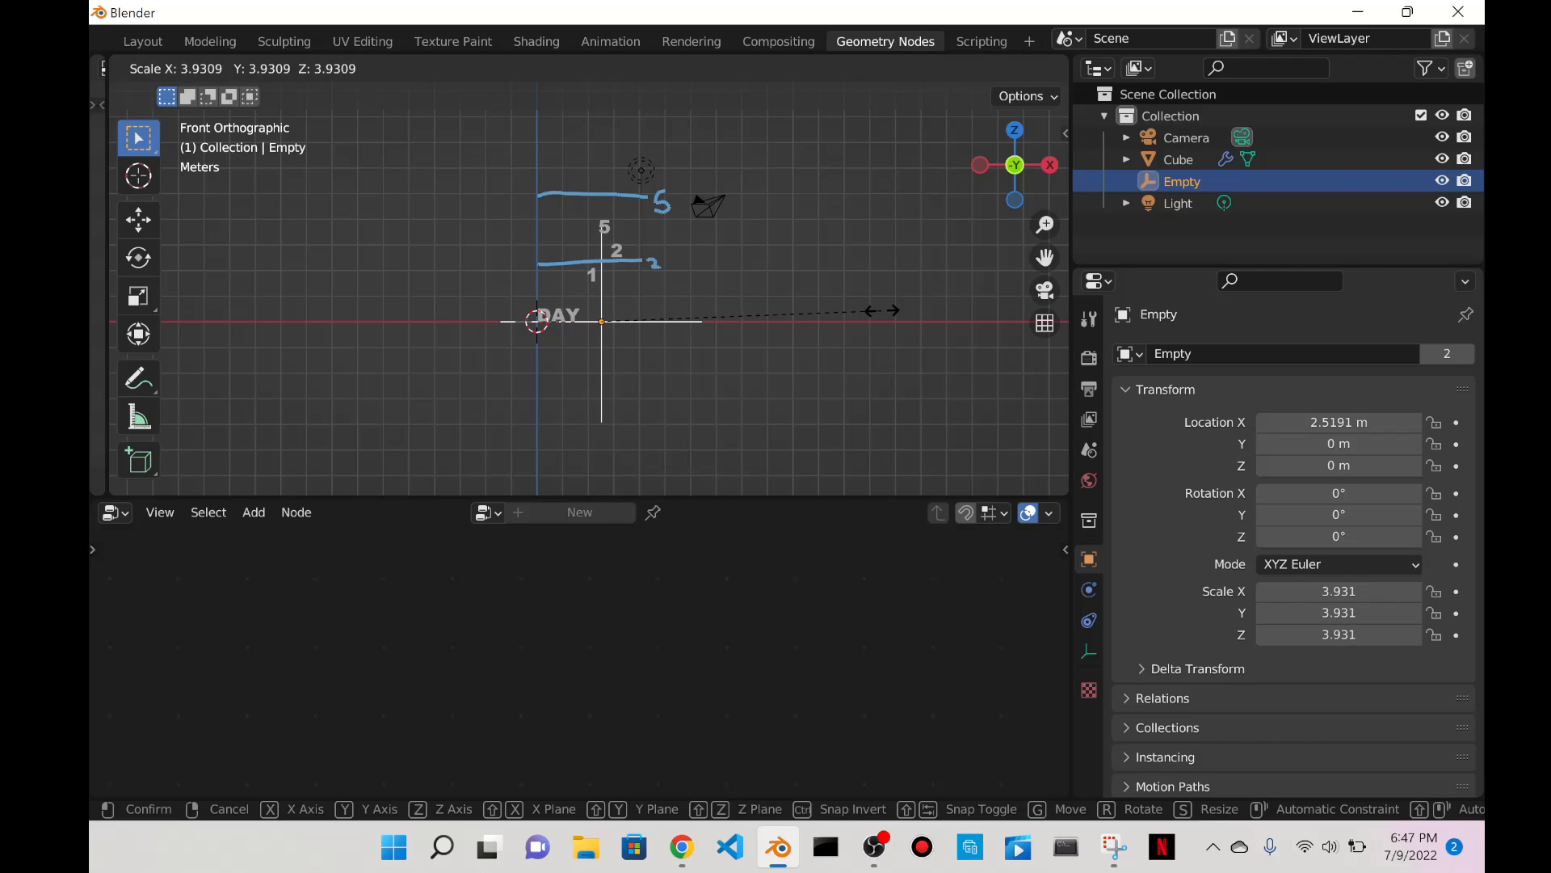
{"action": "right_click", "coordinate": [899, 311]}
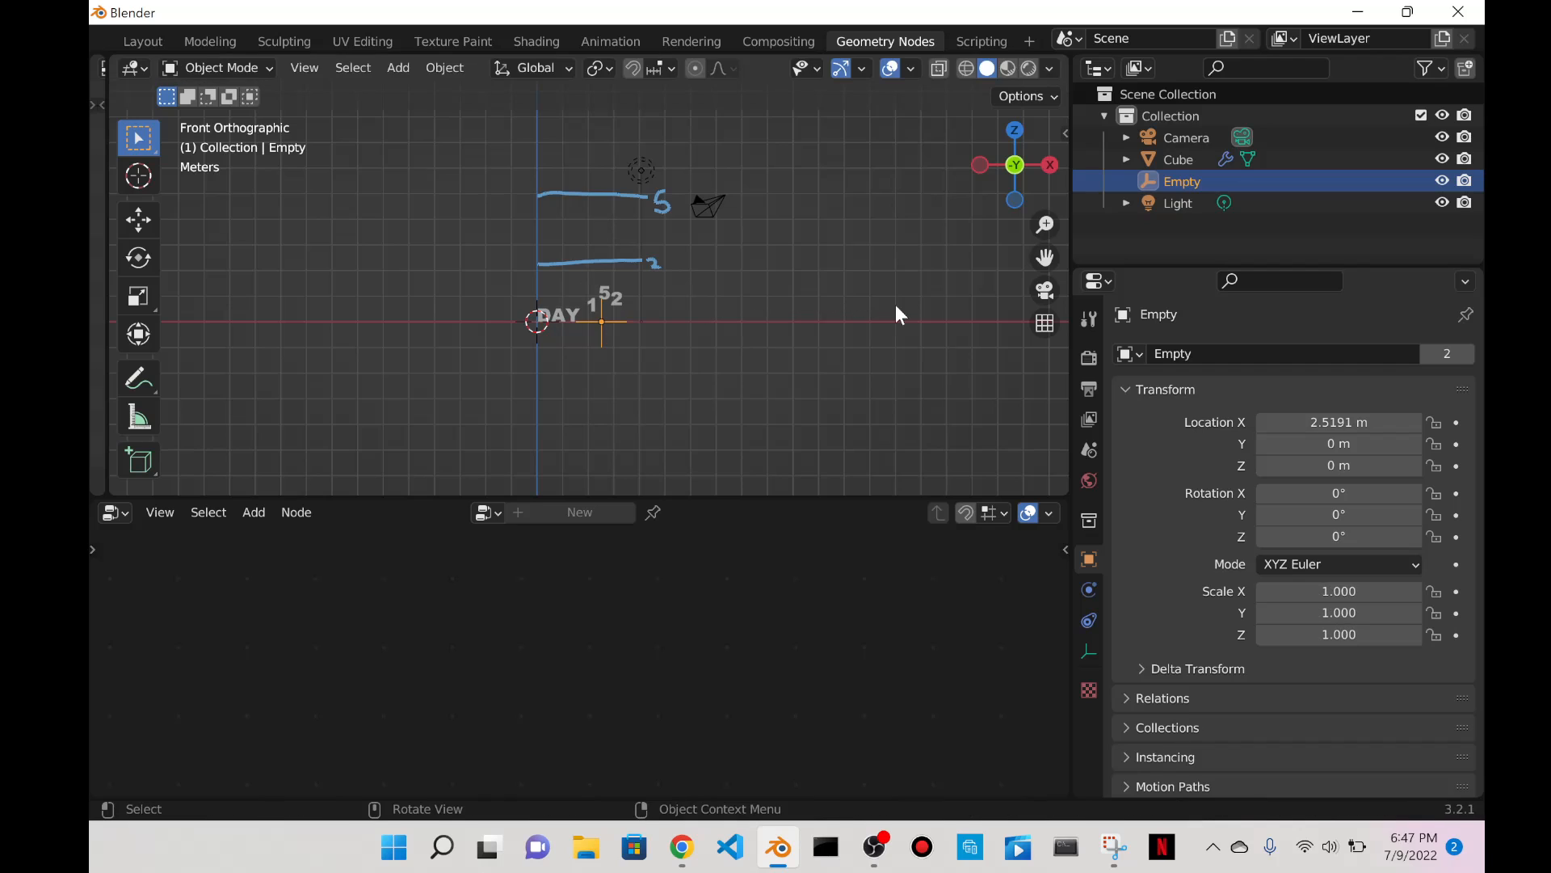
{"action": "key", "text": "alt+a"}
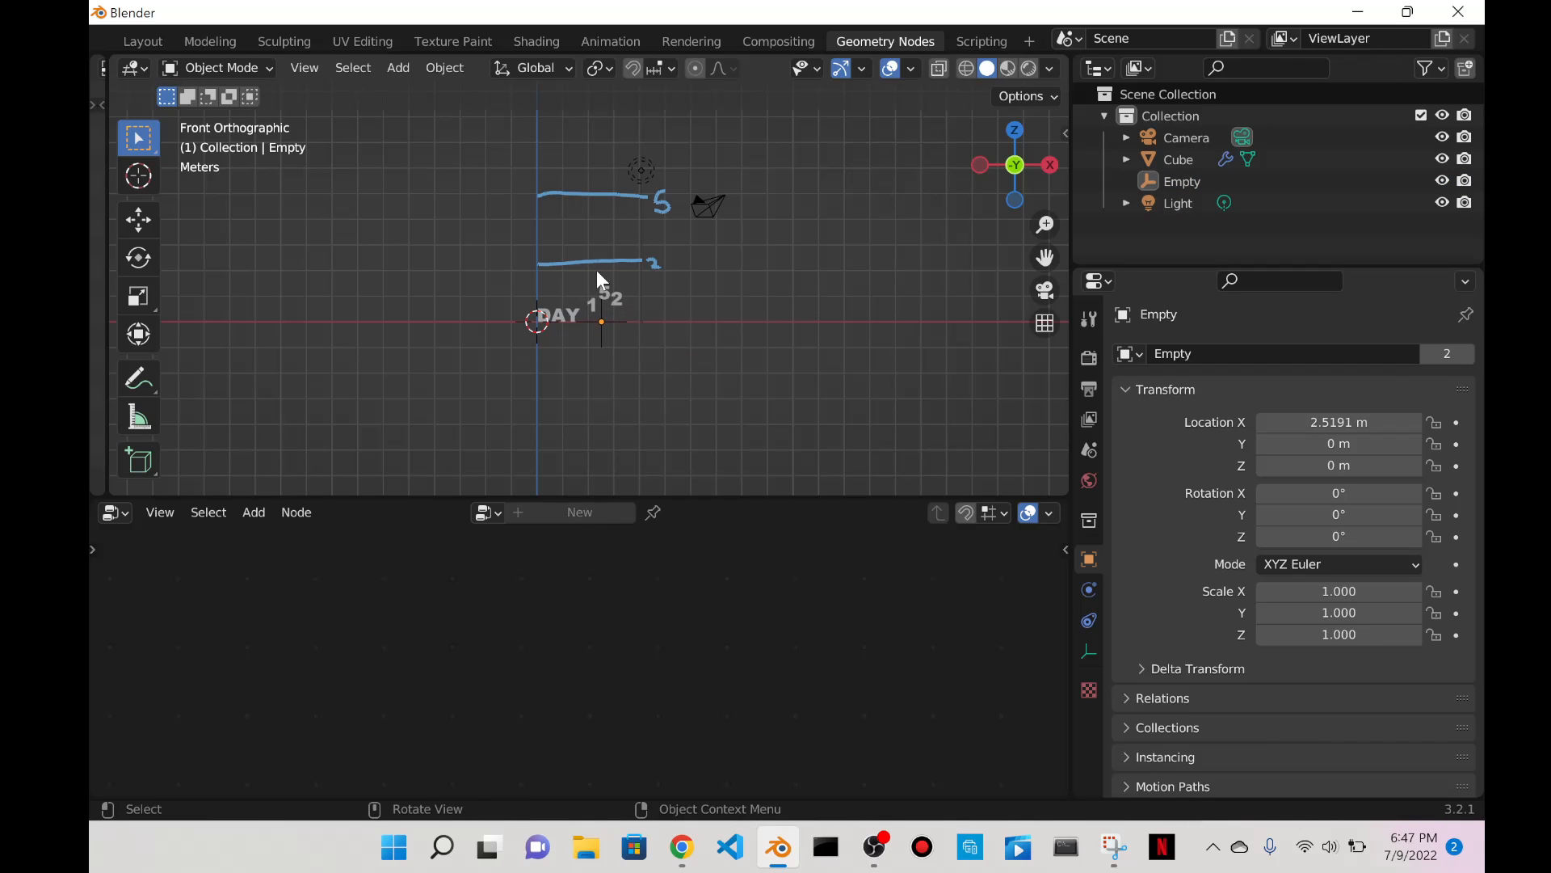
Examine the text's node connections from Multiply through Combine XYZ to Translate Instances.
{"action": "left_click", "coordinate": [598, 281]}
{"action": "scroll", "coordinate": [618, 282], "scroll_direction": "up", "scroll_amount": 3}
{"action": "scroll", "coordinate": [837, 607], "scroll_direction": "down", "scroll_amount": 2}
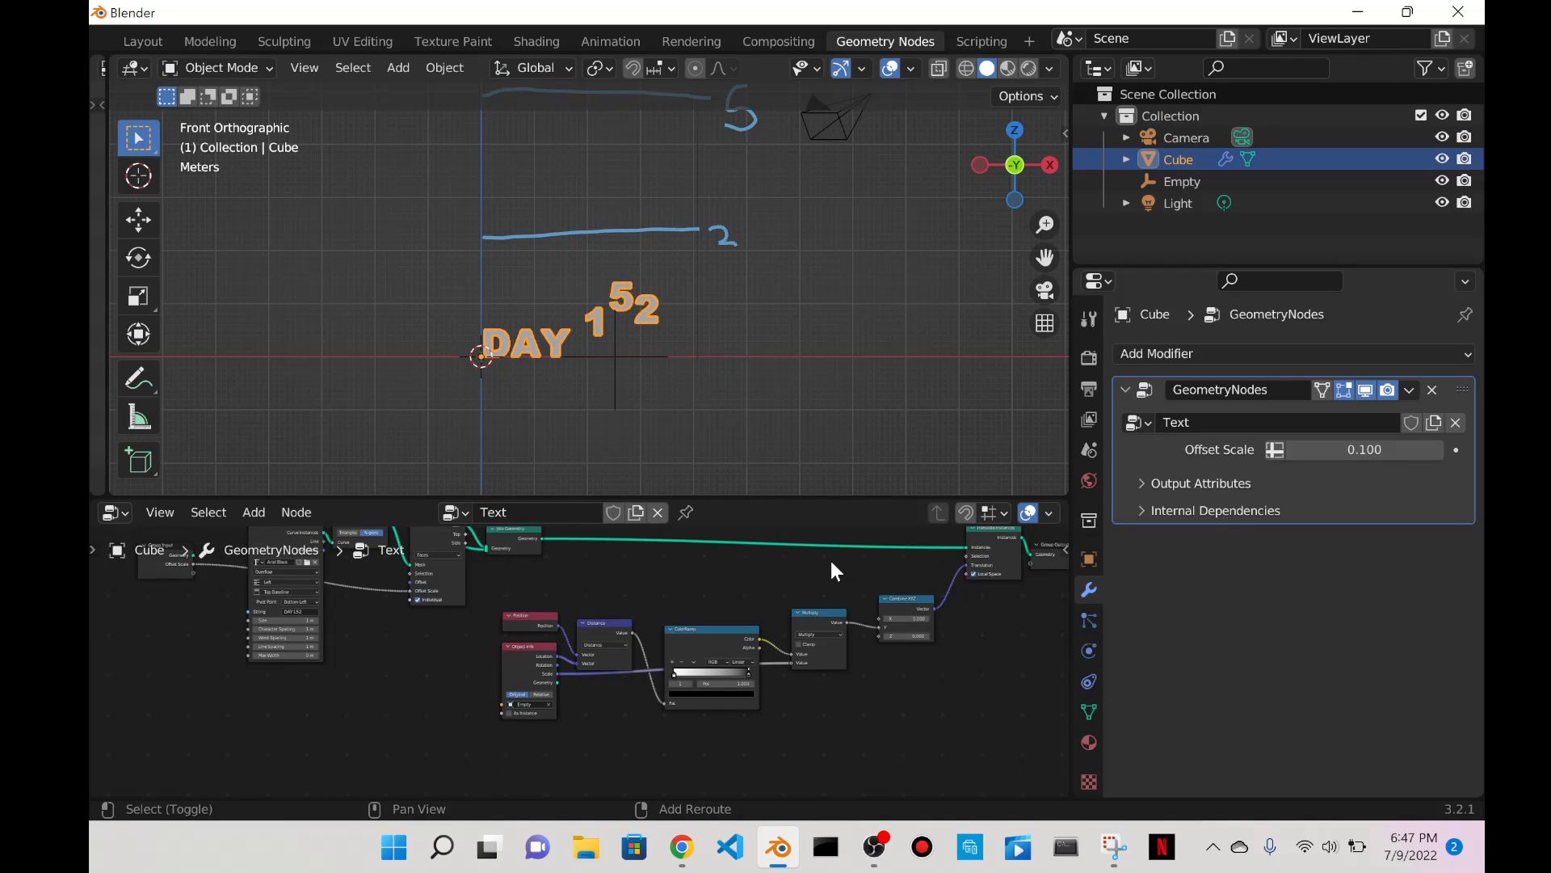
{"action": "middle_click_drag", "start_coordinate": [831, 561], "coordinate": [661, 601], "text": "shift"}
{"action": "scroll", "coordinate": [661, 601], "scroll_direction": "up", "scroll_amount": 4}
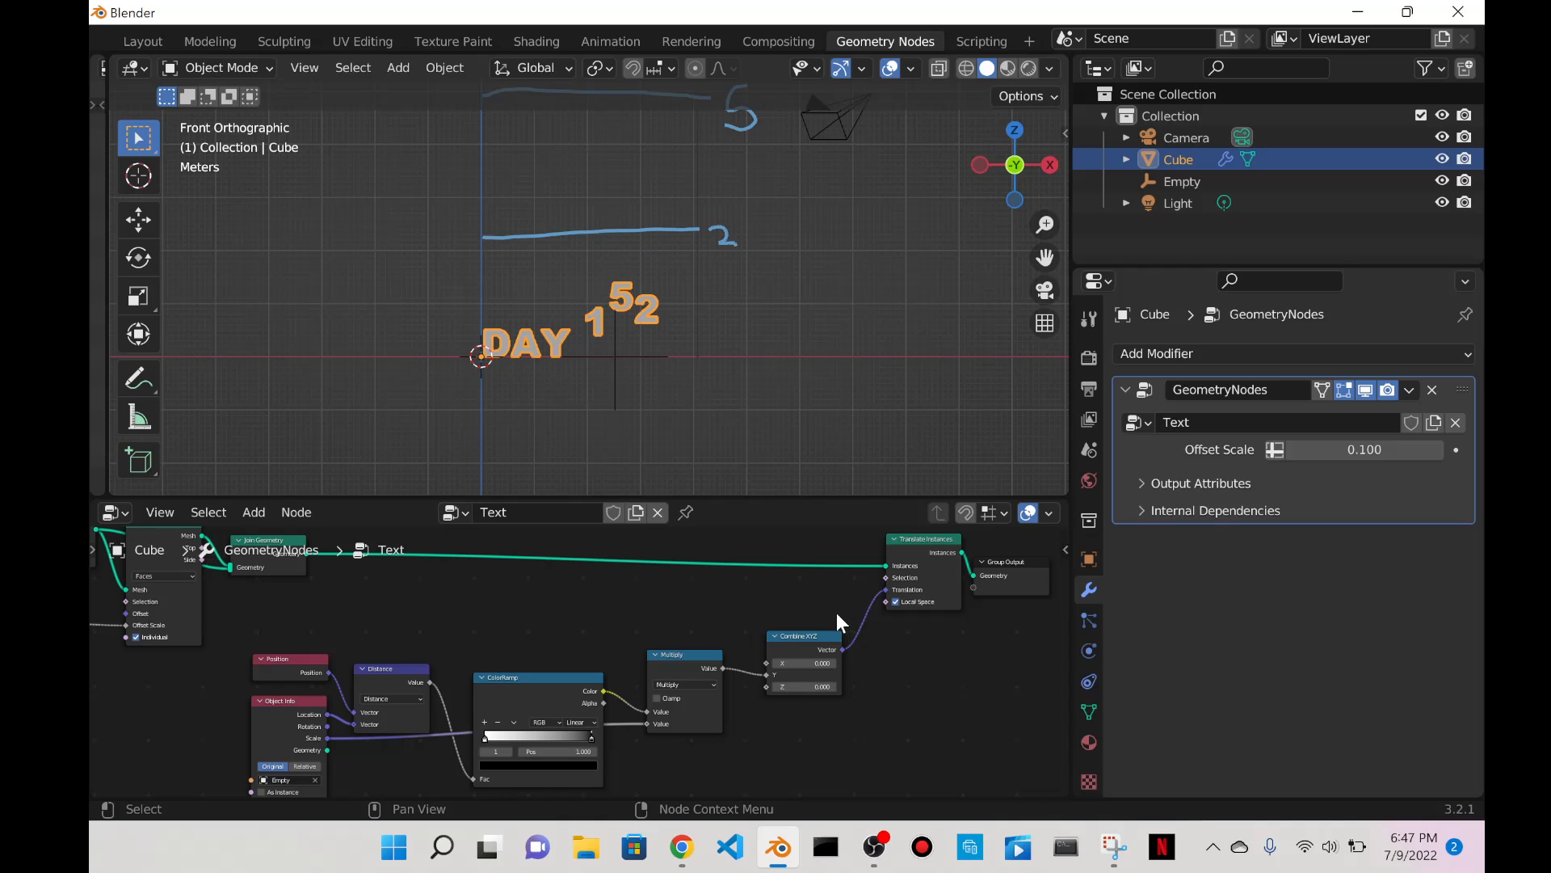
{"action": "scroll", "coordinate": [590, 291], "scroll_direction": "up", "scroll_amount": 4}
Select the empty and move it along the X axis past the text's start to about X -0.155 m.
{"action": "left_click", "coordinate": [637, 427]}
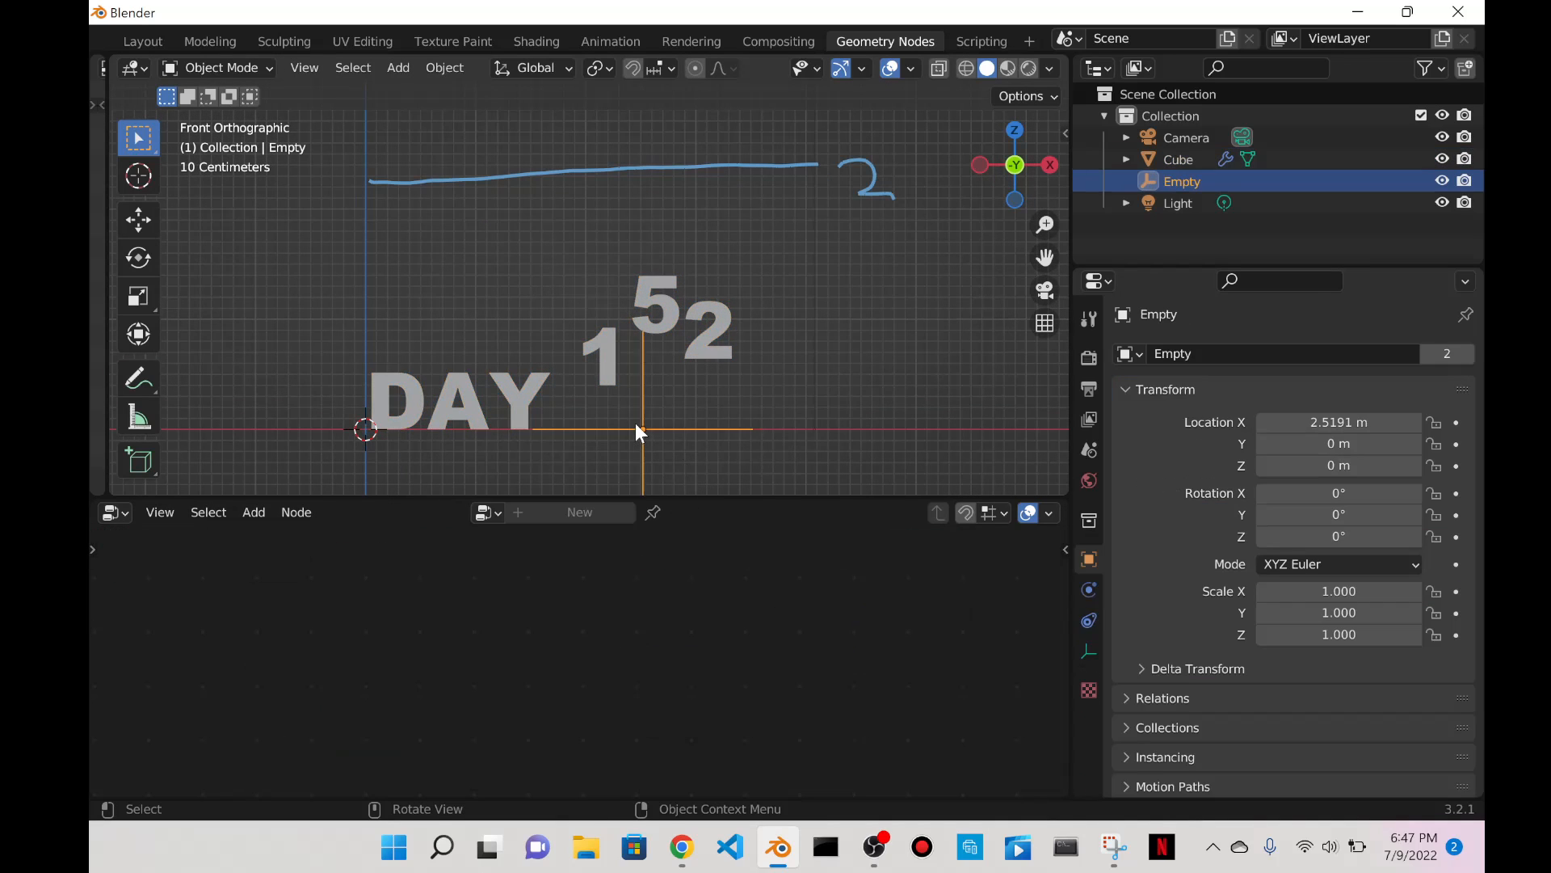
{"action": "scroll", "coordinate": [553, 351], "scroll_direction": "down", "scroll_amount": 3}
{"action": "scroll", "coordinate": [553, 352], "scroll_direction": "up", "scroll_amount": 4}
{"action": "scroll", "coordinate": [617, 381], "scroll_direction": "down", "scroll_amount": 2}
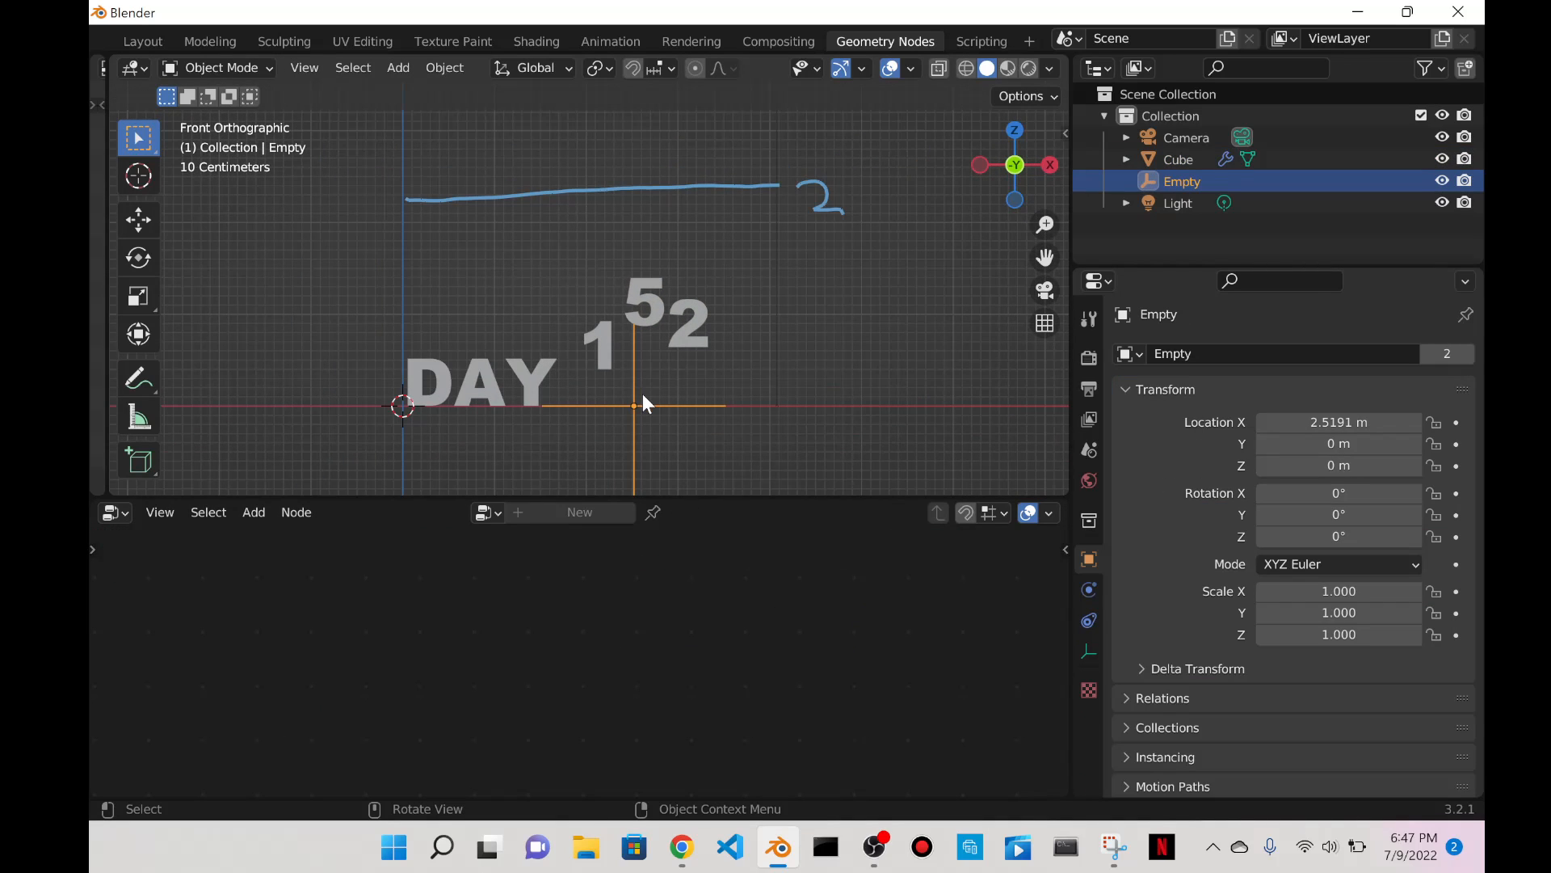
{"action": "key", "text": "g"}
{"action": "key", "text": "x"}
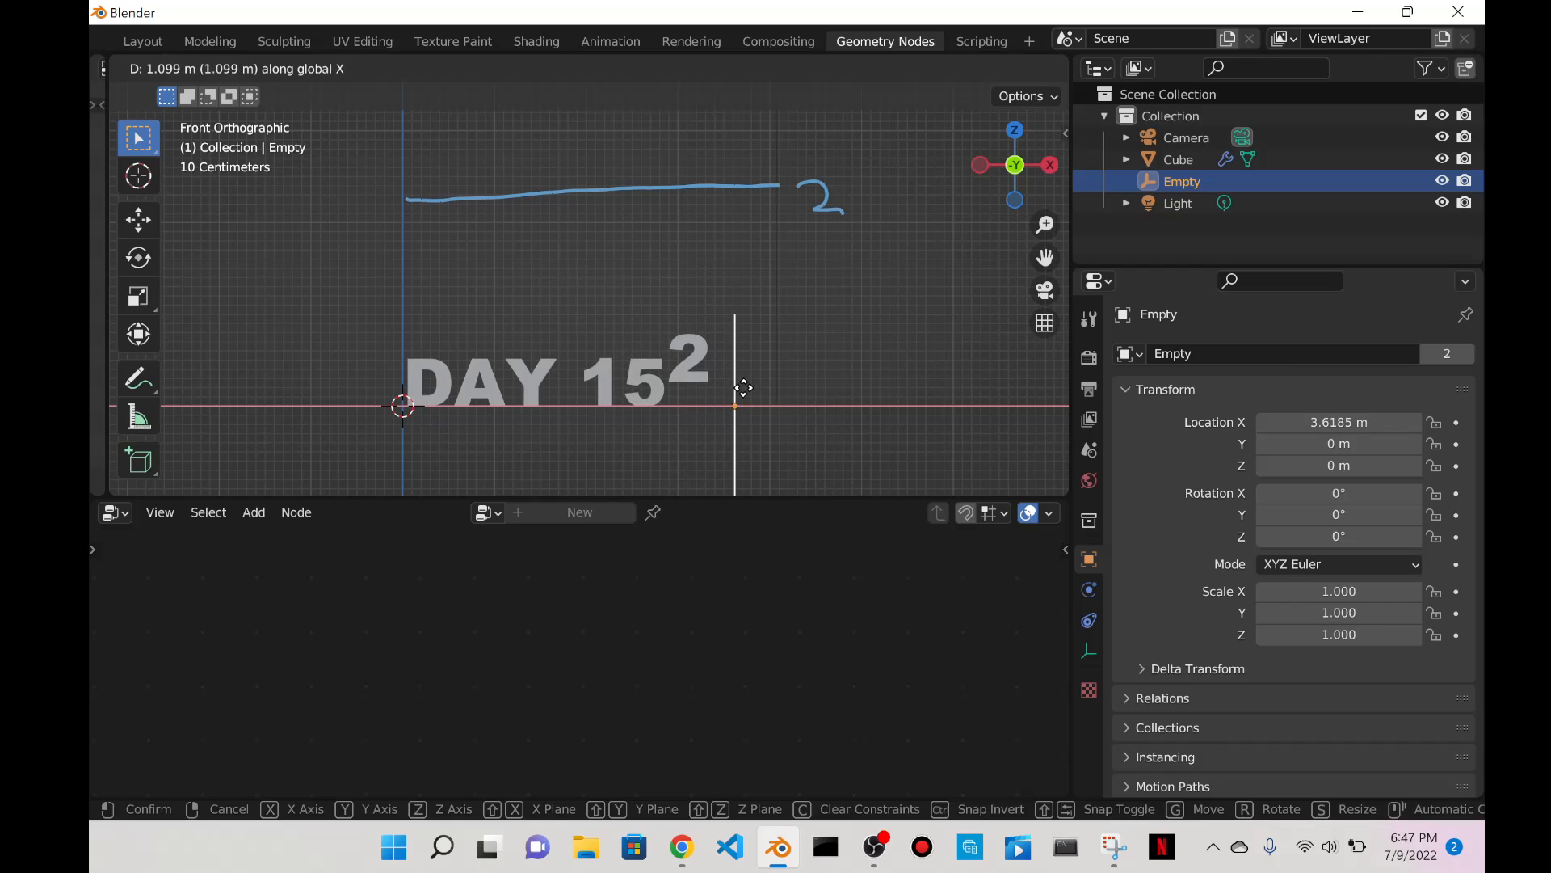
{"action": "left_click", "coordinate": [386, 373]}
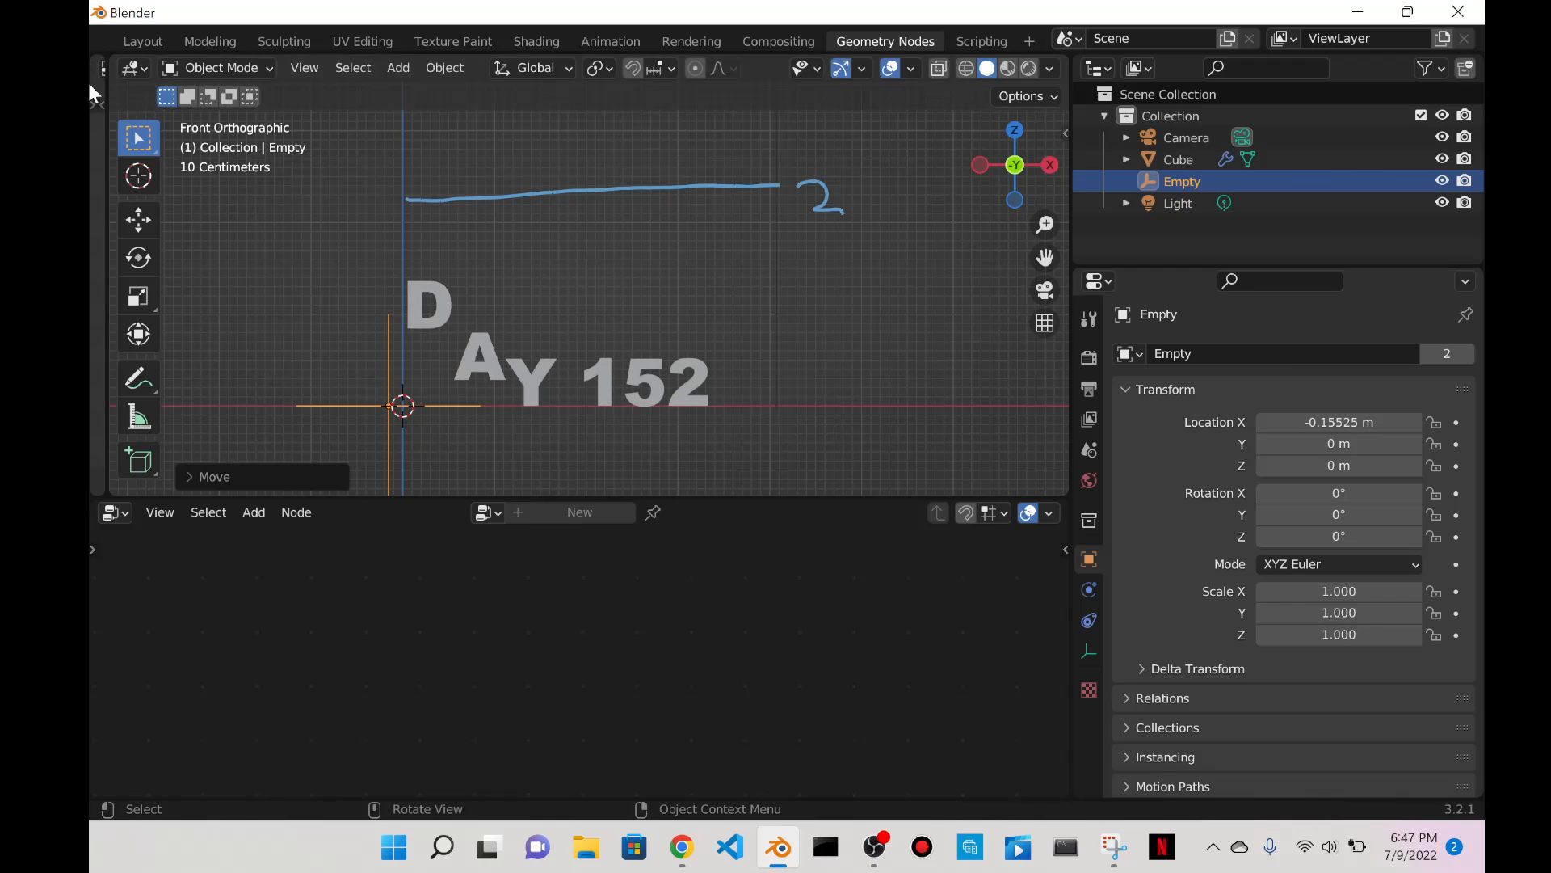
Annotate an arch beside the text with rising and falling arrows and the note "v = 0" at its peak.
{"action": "left_click", "coordinate": [145, 389]}
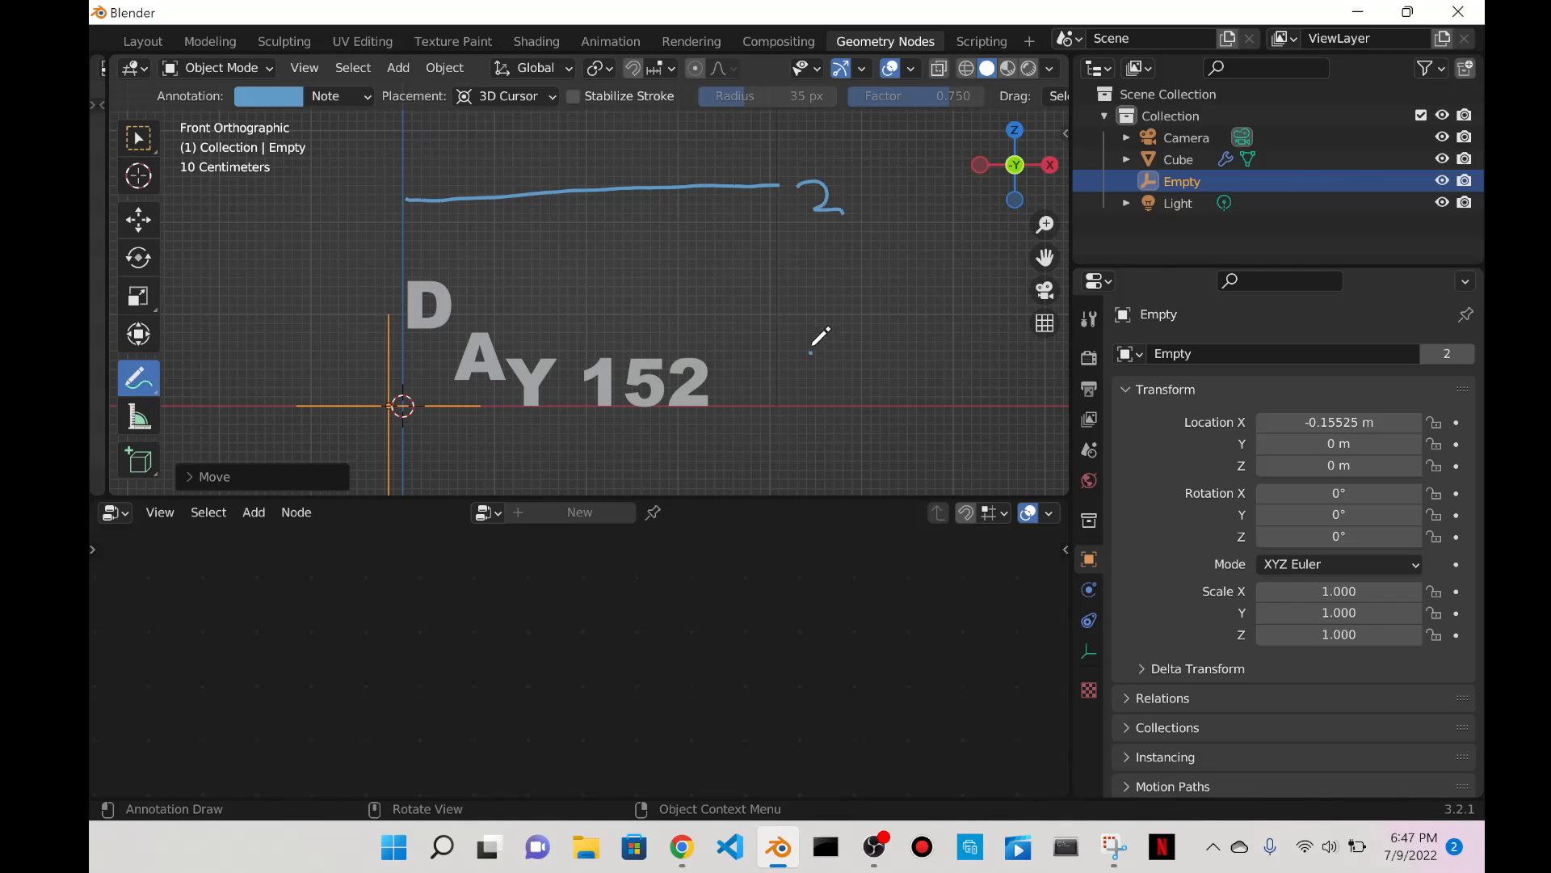
{"action": "left_click_drag", "start_coordinate": [958, 330], "coordinate": [959, 347]}
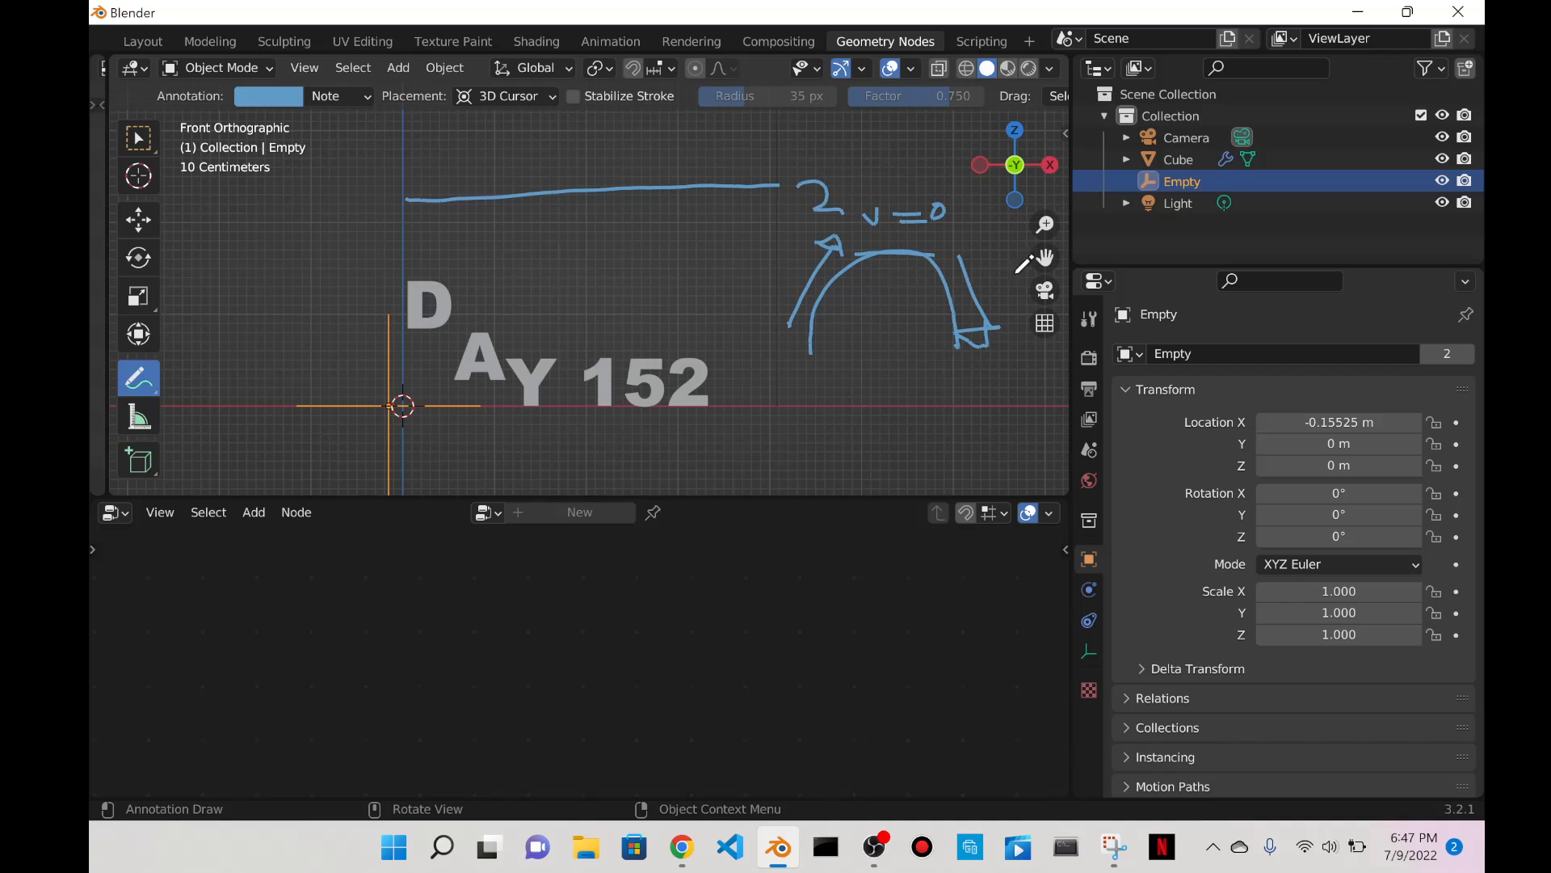
{"action": "left_click", "coordinate": [139, 139]}
Add a Float Curve node to the text's node tree between the ColorRamp and Multiply nodes.
{"action": "left_click", "coordinate": [449, 313]}
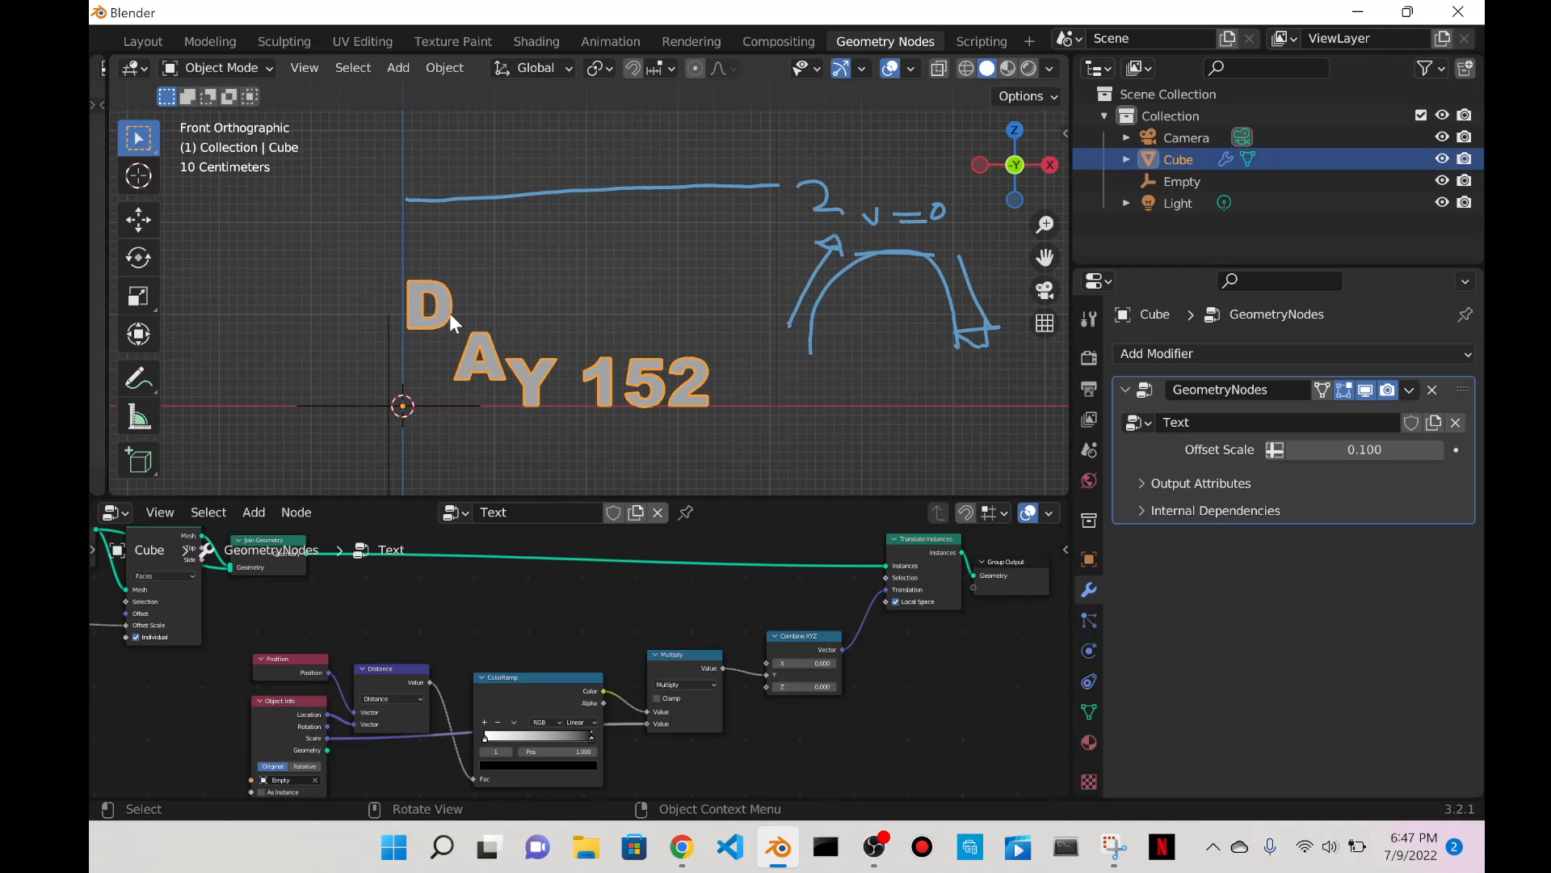
{"action": "key", "text": "shift+a"}
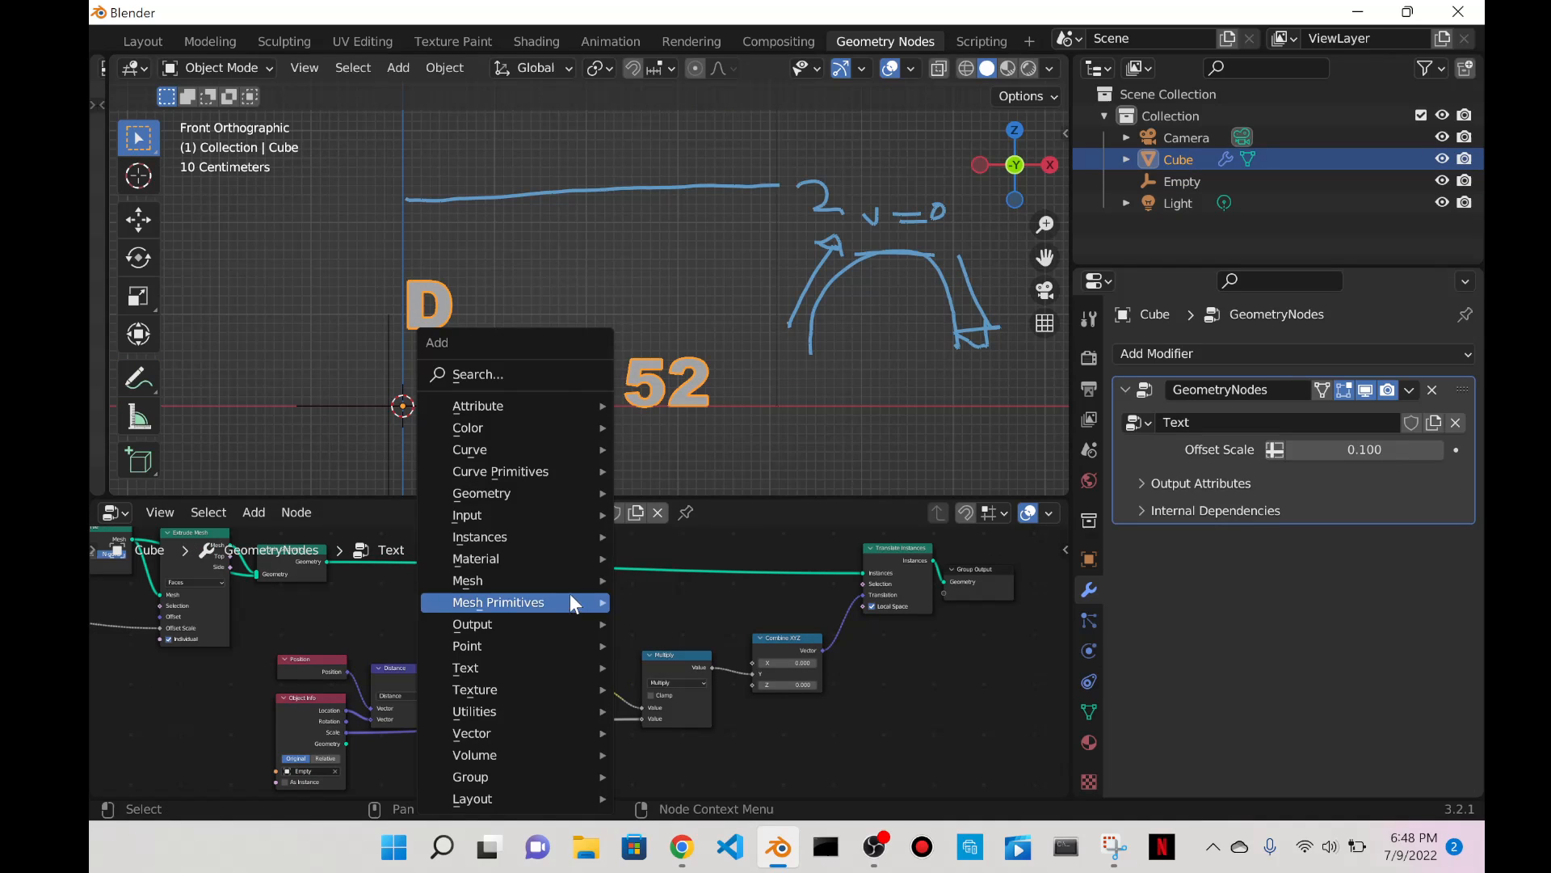
{"action": "left_click", "coordinate": [473, 374]}
{"action": "type", "text": "float cu"}
{"action": "key", "text": "Return"}
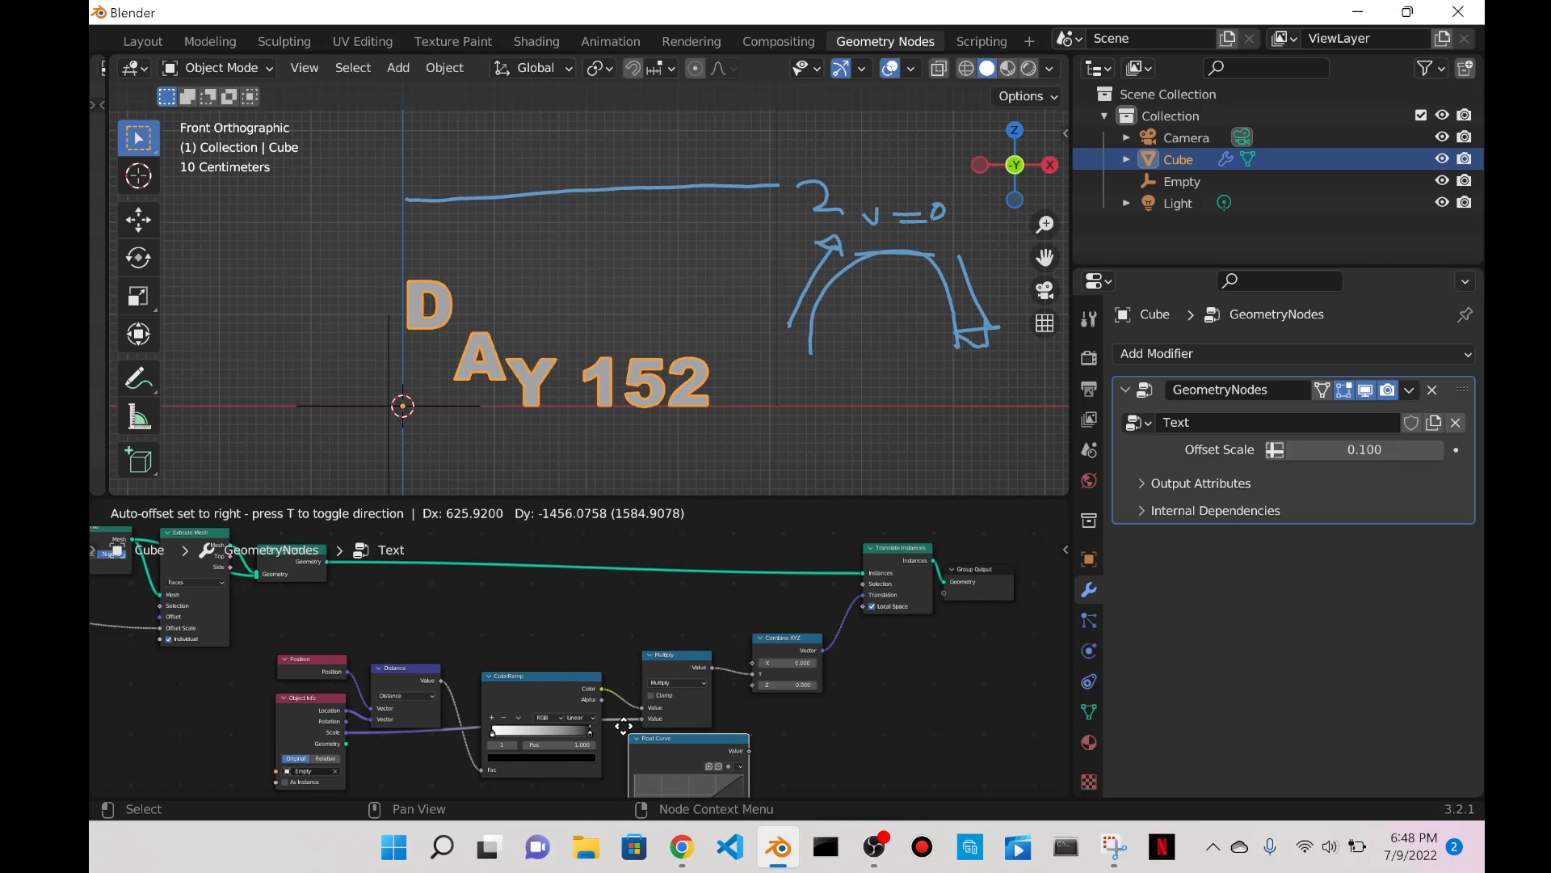
{"action": "left_click", "coordinate": [635, 690]}
{"action": "middle_click_drag", "start_coordinate": [714, 743], "coordinate": [683, 642]}
{"action": "scroll", "coordinate": [661, 639], "scroll_direction": "up", "scroll_amount": 1}
{"action": "left_click_drag", "start_coordinate": [674, 598], "coordinate": [686, 656]}
{"action": "scroll", "coordinate": [747, 598], "scroll_direction": "down", "scroll_amount": 3}
{"action": "scroll", "coordinate": [752, 598], "scroll_direction": "up", "scroll_amount": 1}
{"action": "middle_click_drag", "start_coordinate": [766, 598], "coordinate": [756, 504]}
{"action": "scroll", "coordinate": [821, 623], "scroll_direction": "up", "scroll_amount": 4}
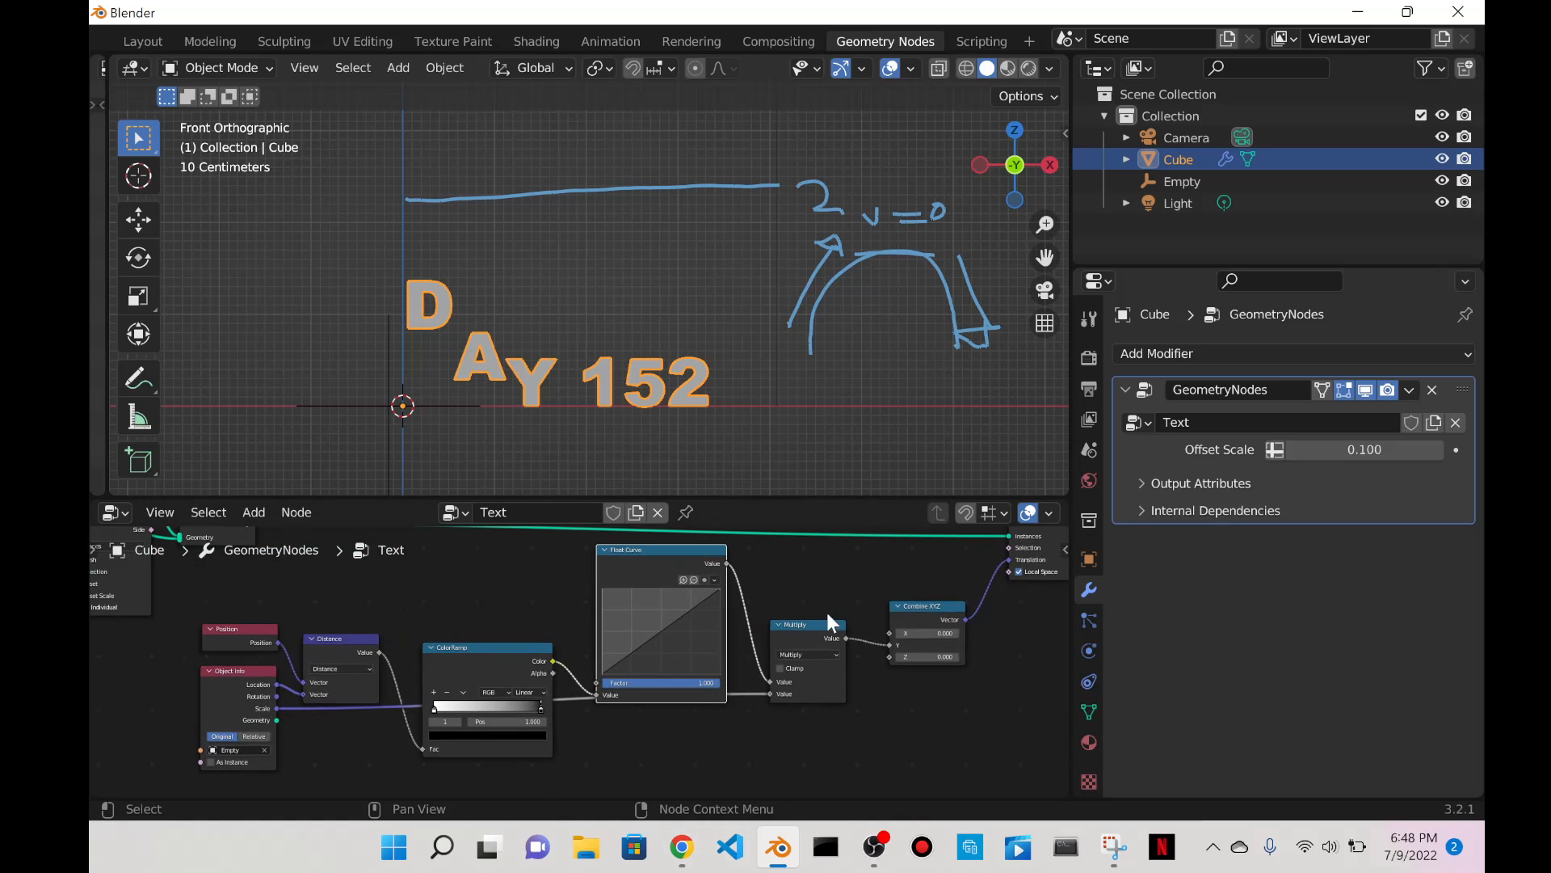
Add a control point to the Float Curve and shape it into an upward bulge at about 0.325, 0.694.
{"action": "left_click", "coordinate": [742, 598]}
{"action": "scroll", "coordinate": [856, 573], "scroll_direction": "down", "scroll_amount": 1}
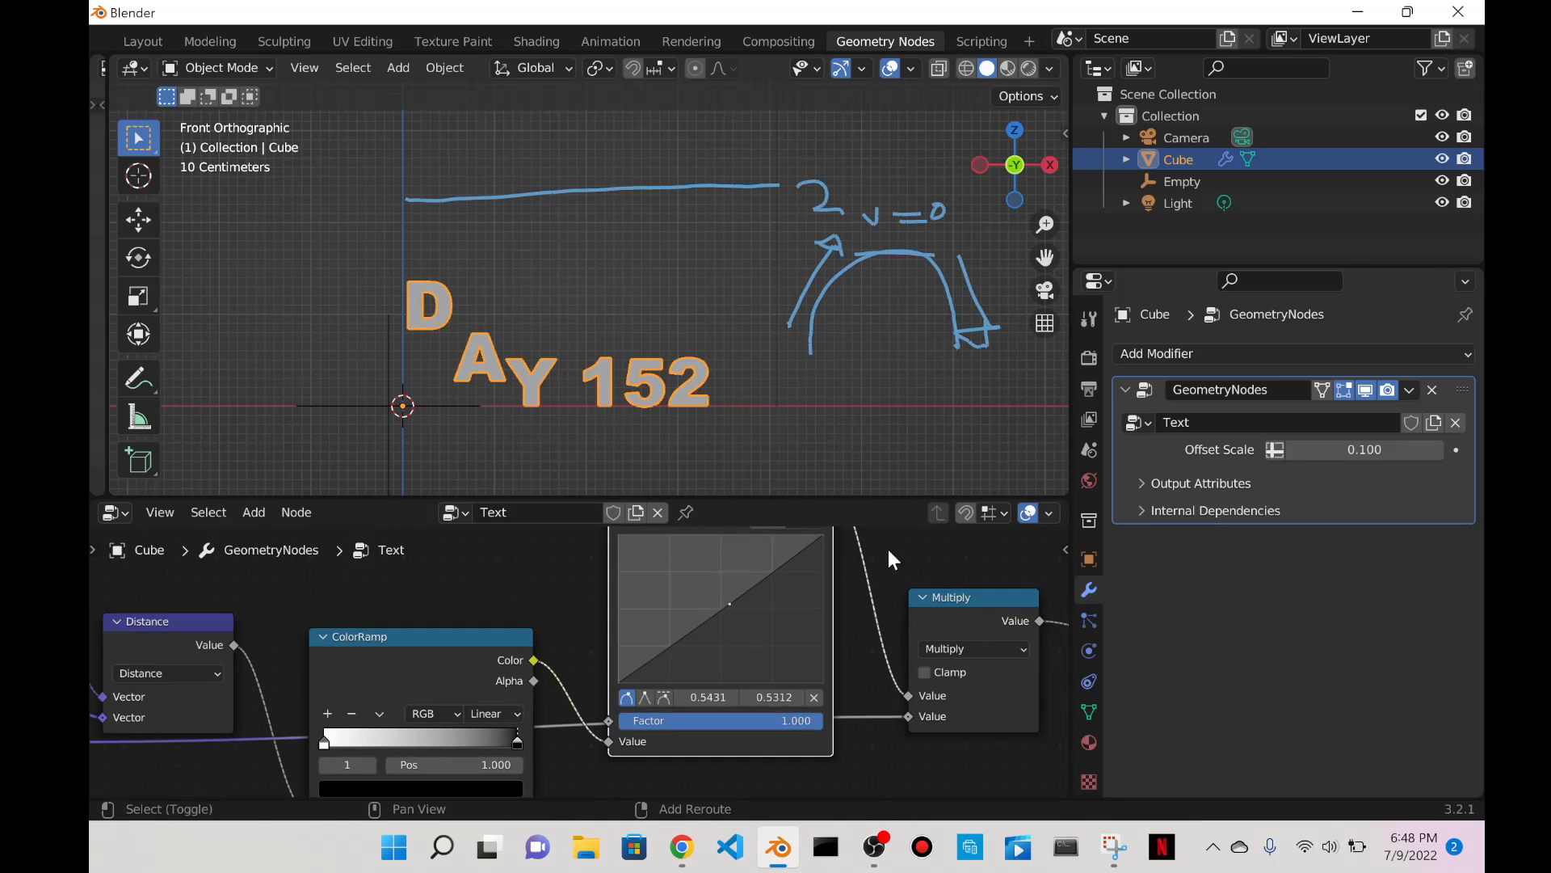
{"action": "middle_click_drag", "start_coordinate": [889, 551], "coordinate": [886, 611]}
{"action": "scroll", "coordinate": [816, 642], "scroll_direction": "up", "scroll_amount": 1}
{"action": "left_click_drag", "start_coordinate": [735, 665], "coordinate": [703, 634]}
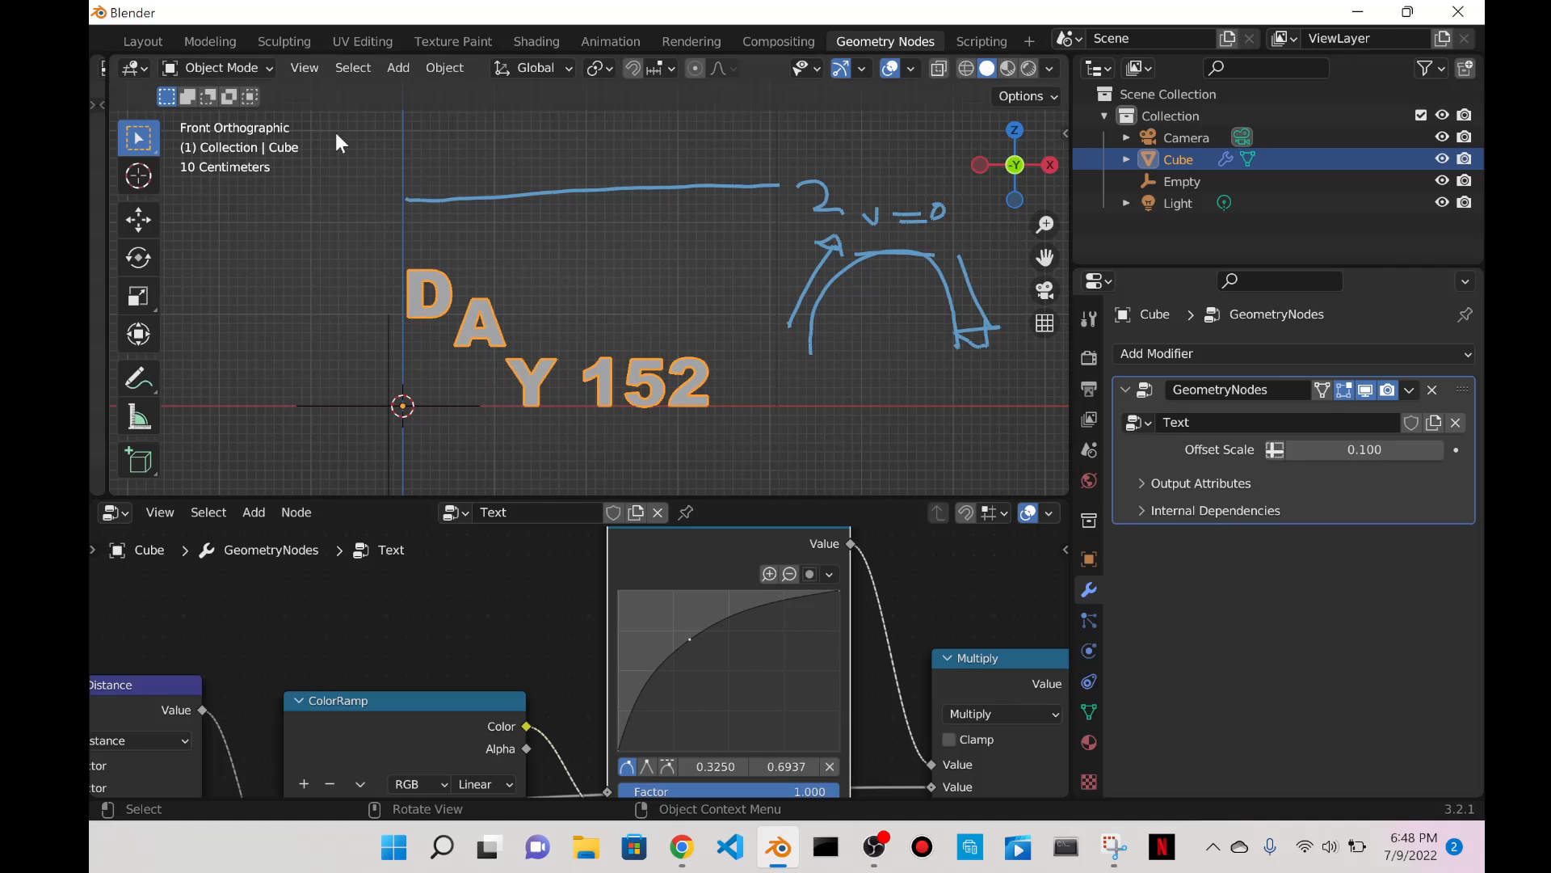
Slide the empty along the X axis across the letters to test the curve, leaving it at about X -1.53 m.
{"action": "left_click", "coordinate": [377, 374]}
{"action": "left_click", "coordinate": [390, 386]}
{"action": "key", "text": "g"}
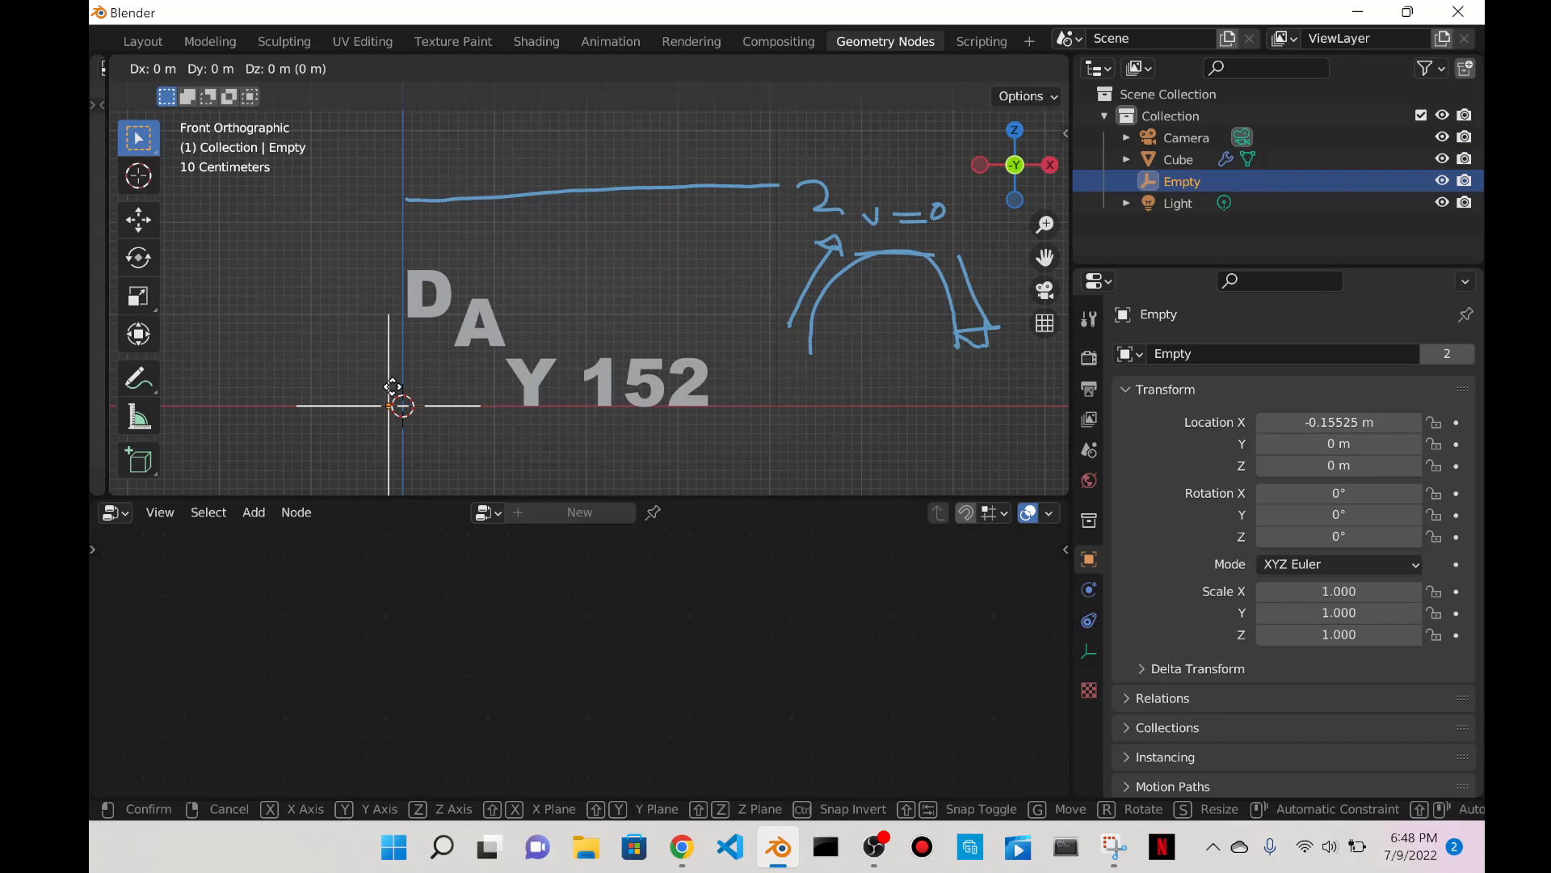
{"action": "key", "text": "x"}
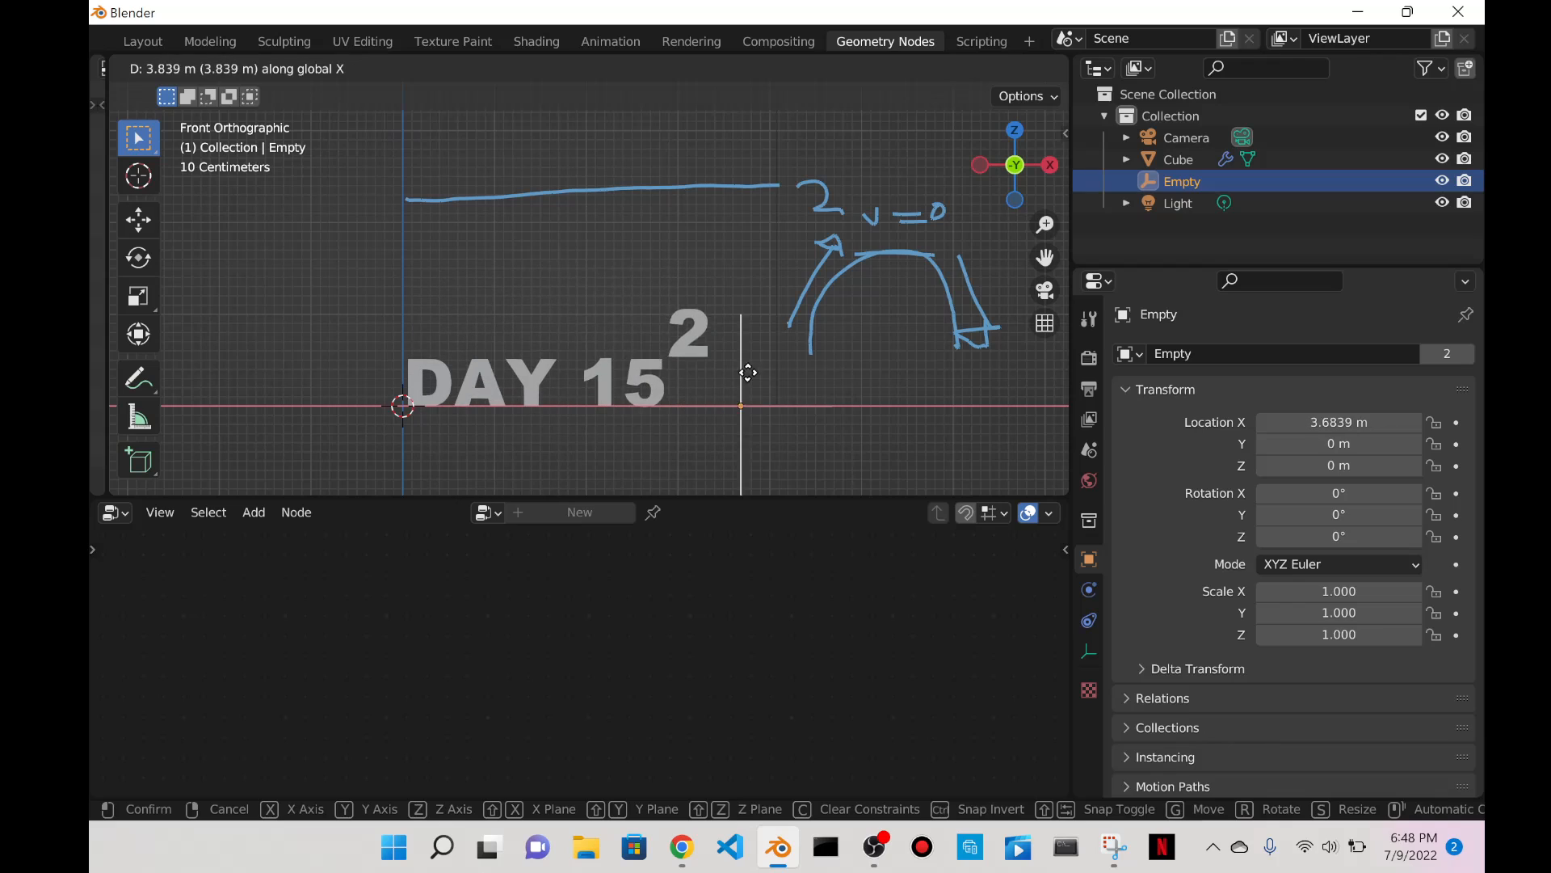
{"action": "left_click", "coordinate": [430, 318]}
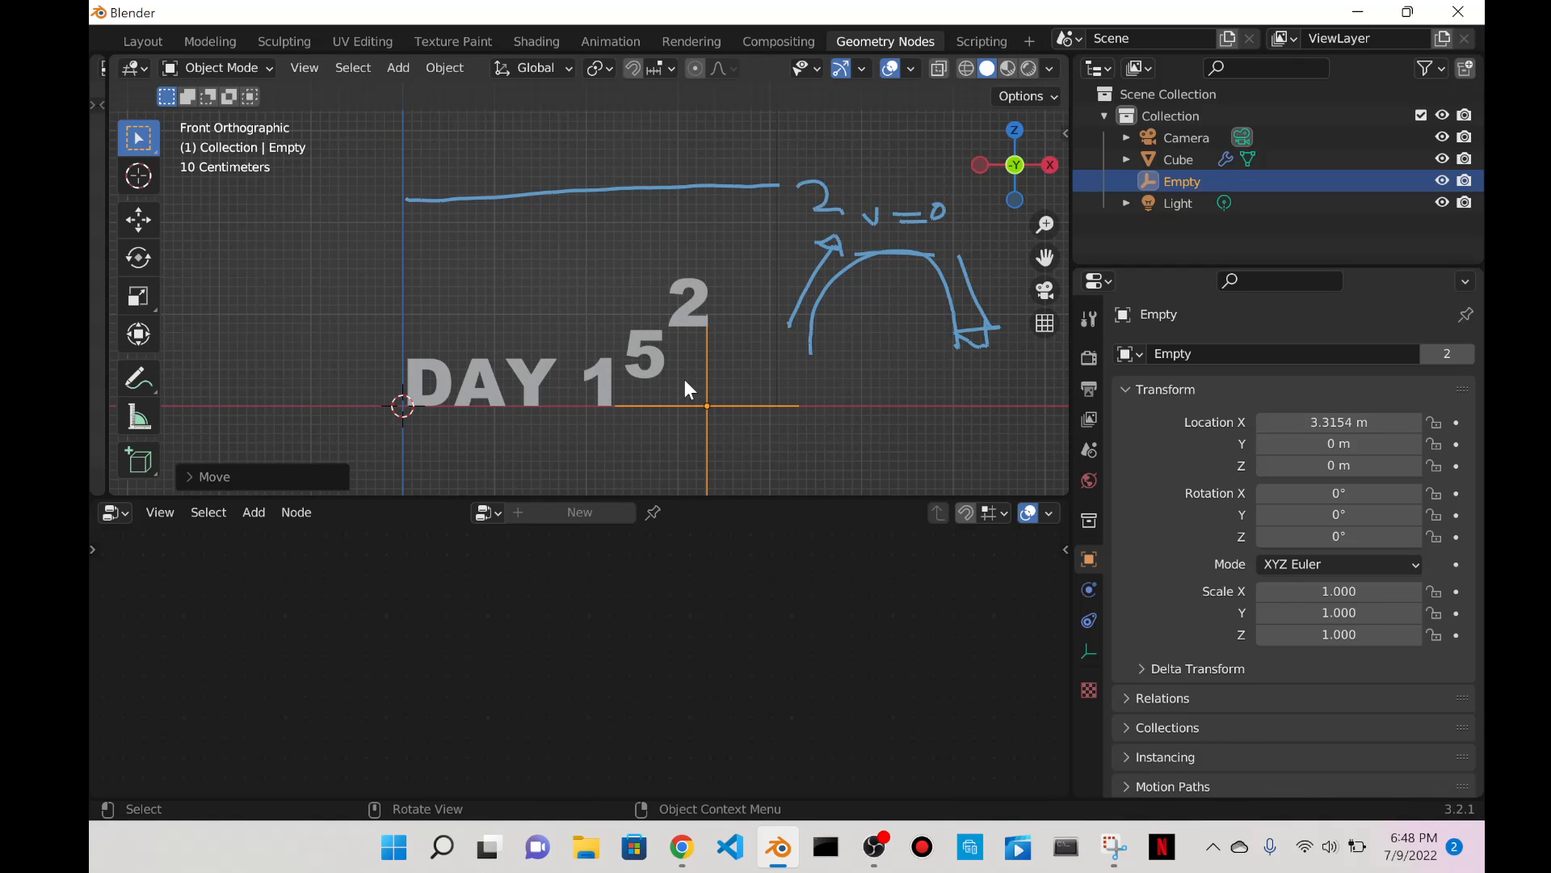
{"action": "key", "text": "g"}
{"action": "key", "text": "x"}
{"action": "left_click", "coordinate": [241, 380]}
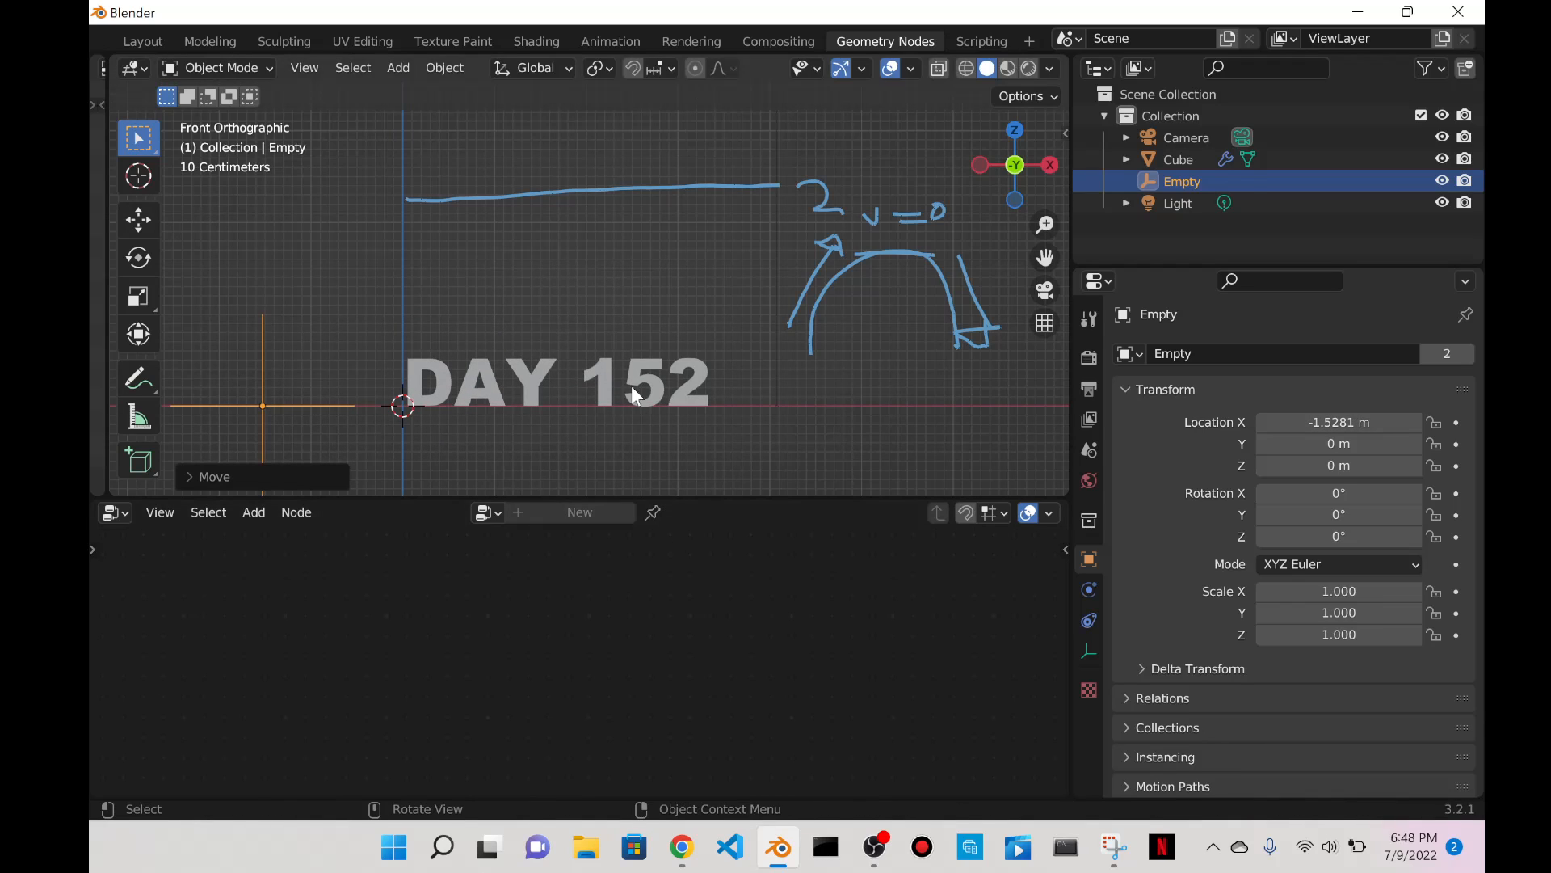
Examine the text's node tree from String to Curves through the Float Curve to the Group Output.
{"action": "left_click", "coordinate": [636, 396]}
{"action": "scroll", "coordinate": [778, 611], "scroll_direction": "down", "scroll_amount": 5}
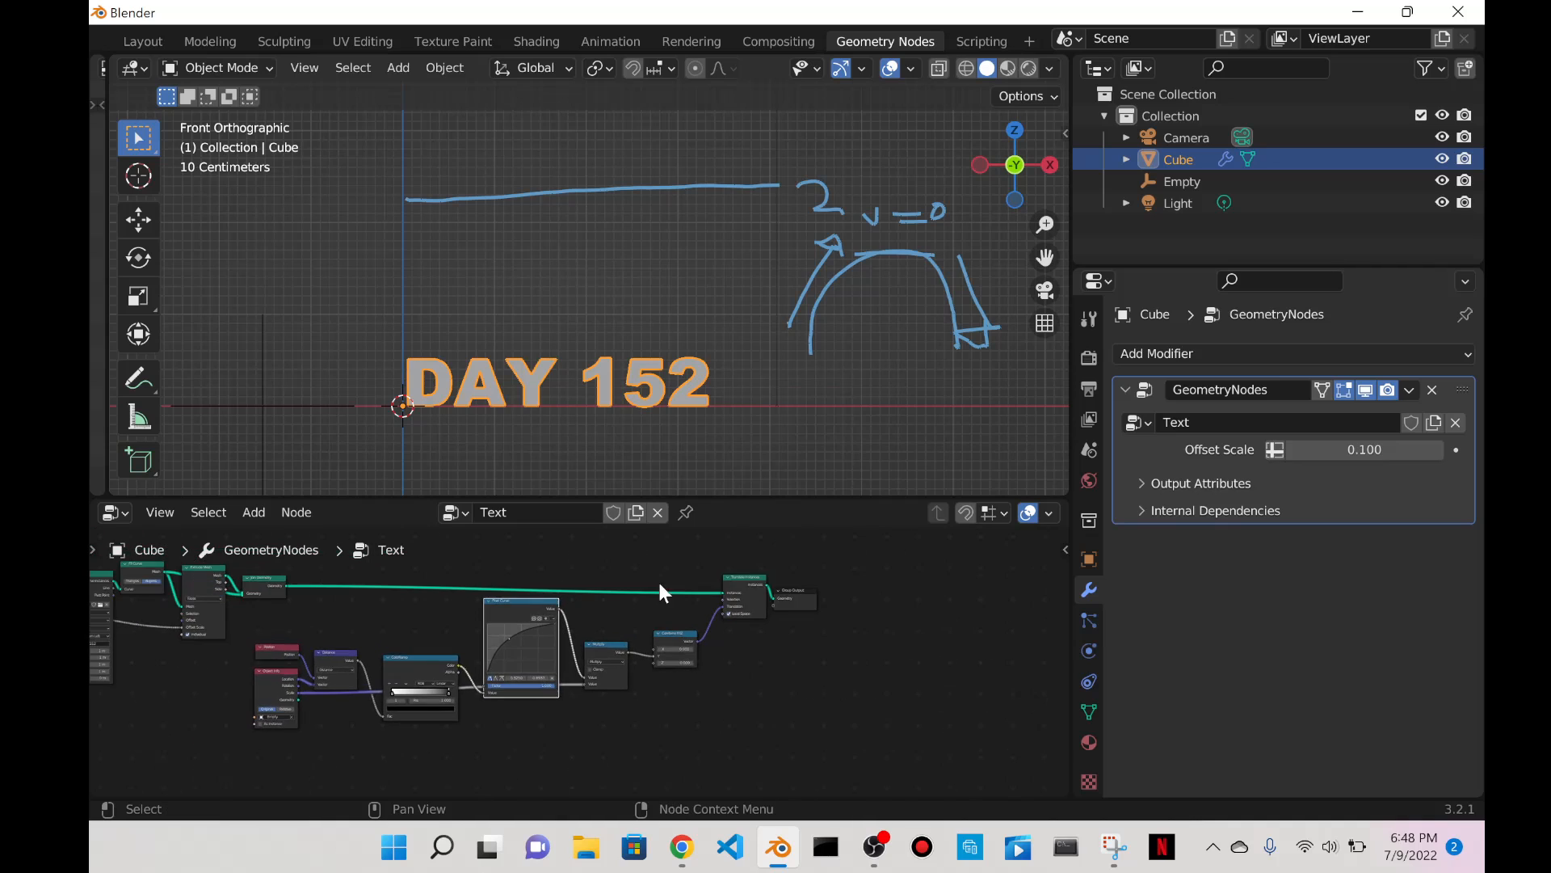
{"action": "scroll", "coordinate": [659, 594], "scroll_direction": "up", "scroll_amount": 3}
{"action": "middle_click_drag", "start_coordinate": [633, 595], "coordinate": [893, 636]}
{"action": "scroll", "coordinate": [582, 674], "scroll_direction": "down", "scroll_amount": 2}
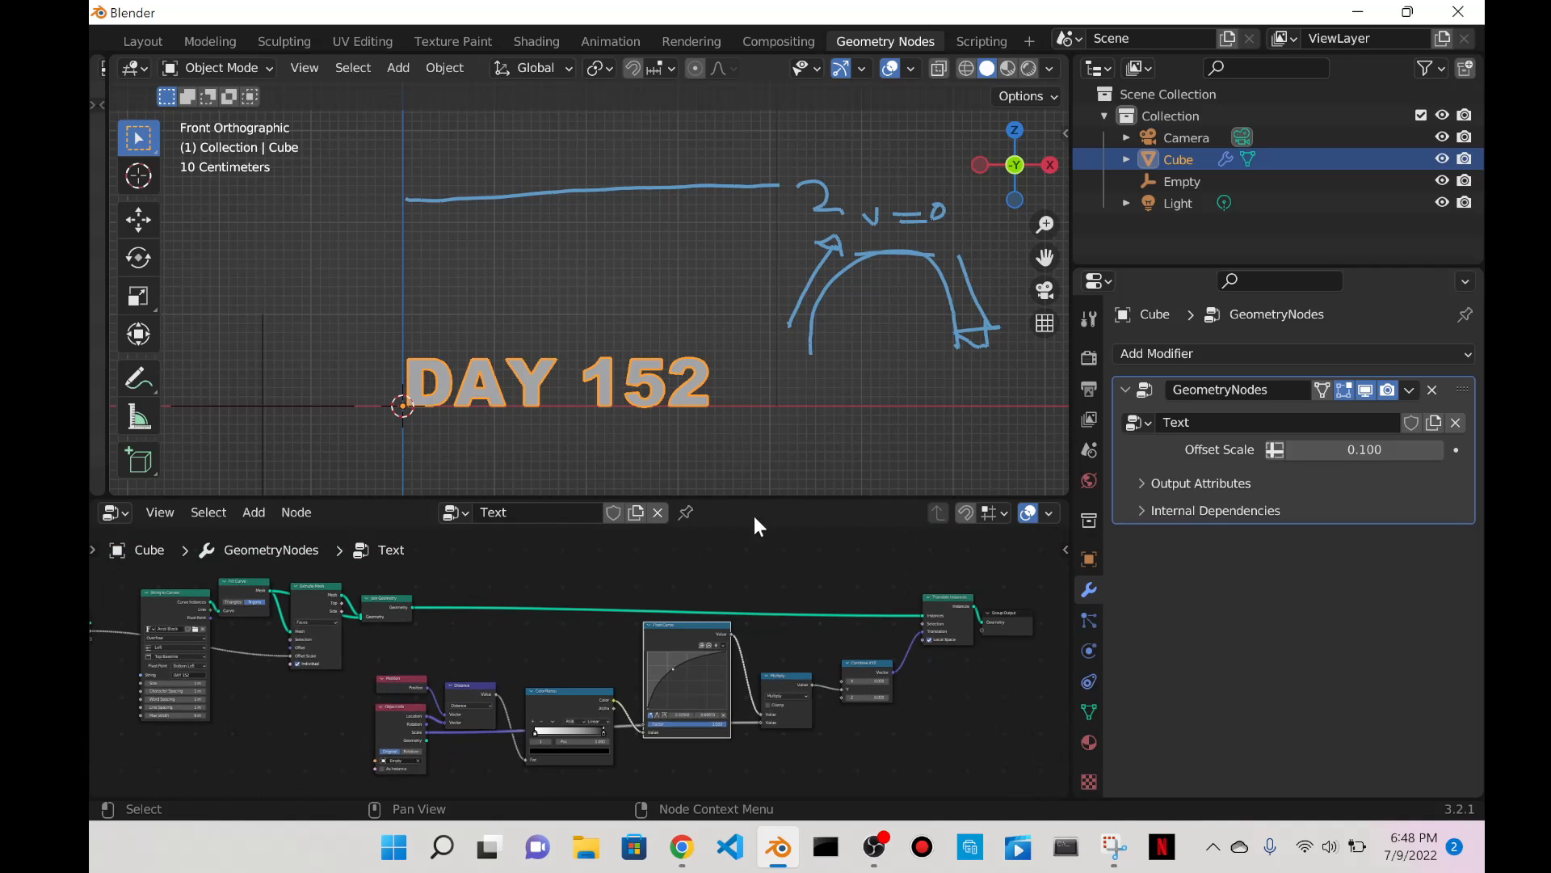
{"action": "scroll", "coordinate": [685, 473], "scroll_direction": "down", "scroll_amount": 2}
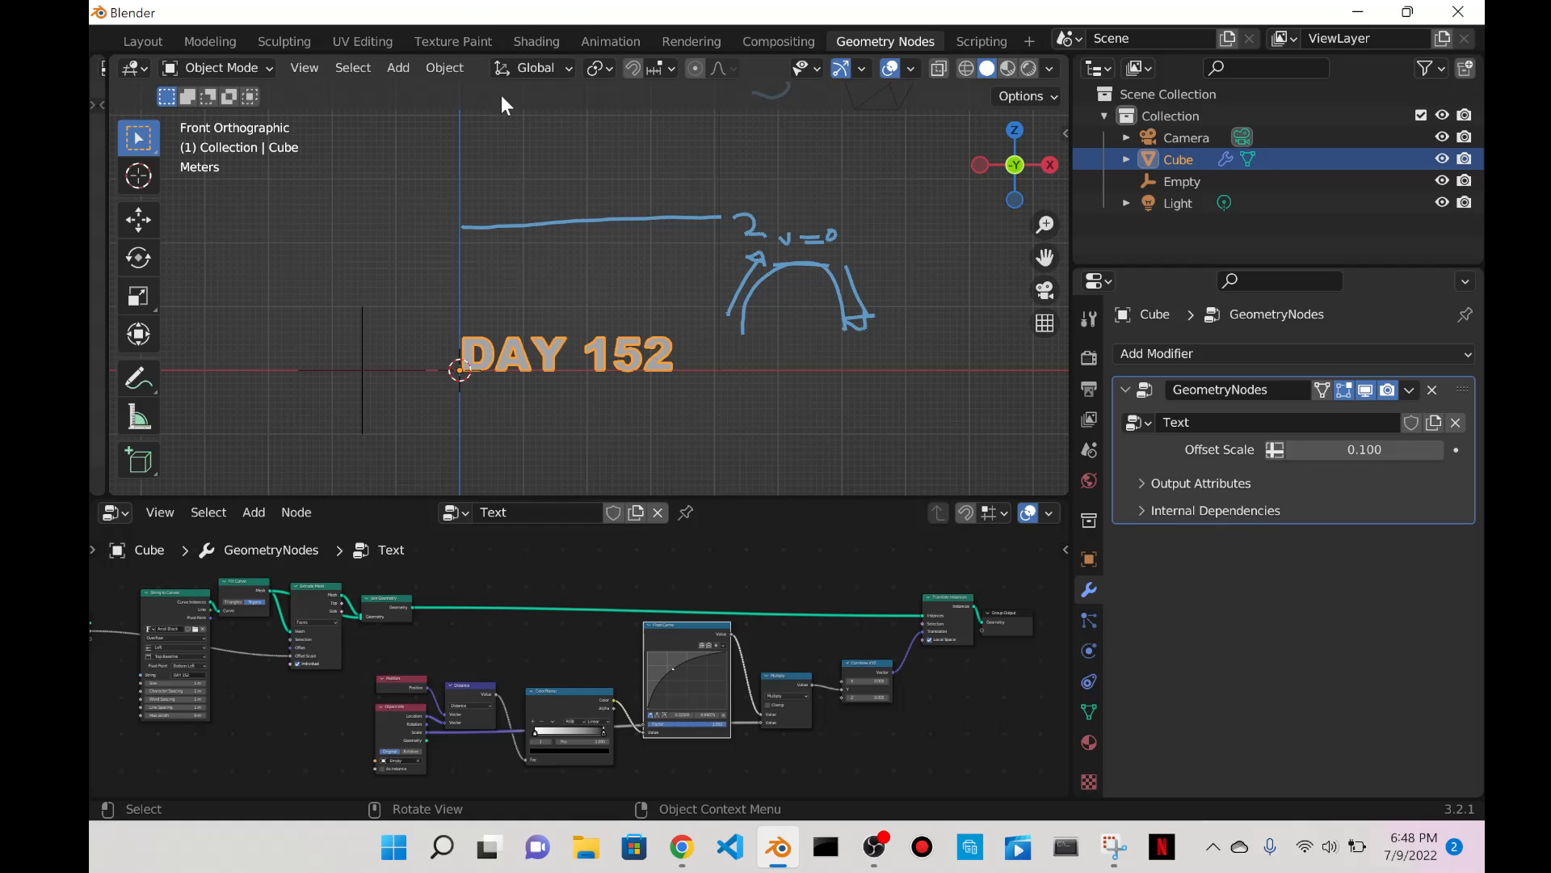
{"action": "left_click", "coordinate": [419, 69]}
{"action": "scroll", "coordinate": [873, 569], "scroll_direction": "up", "scroll_amount": 9}
{"action": "scroll", "coordinate": [873, 560], "scroll_direction": "down", "scroll_amount": 10}
{"action": "middle_click_drag", "start_coordinate": [883, 558], "coordinate": [516, 543]}
{"action": "scroll", "coordinate": [776, 550], "scroll_direction": "up", "scroll_amount": 8}
{"action": "middle_click_drag", "start_coordinate": [832, 557], "coordinate": [871, 645]}
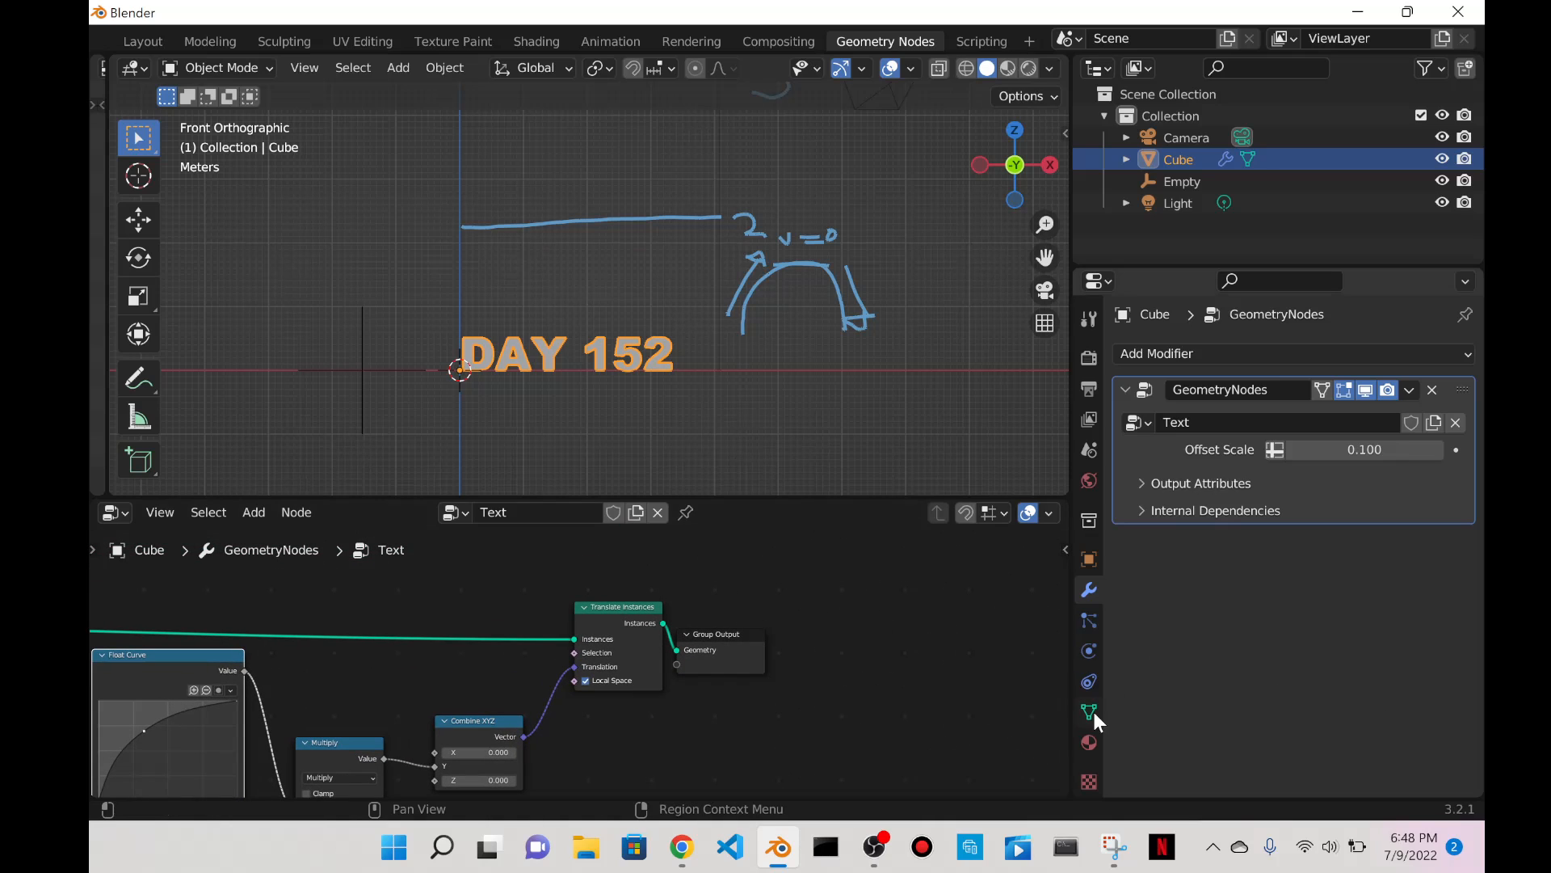
Unlink the text object's existing material and create a new one in its place.
{"action": "left_click", "coordinate": [1088, 741]}
{"action": "scroll", "coordinate": [1262, 556], "scroll_direction": "down", "scroll_amount": 3}
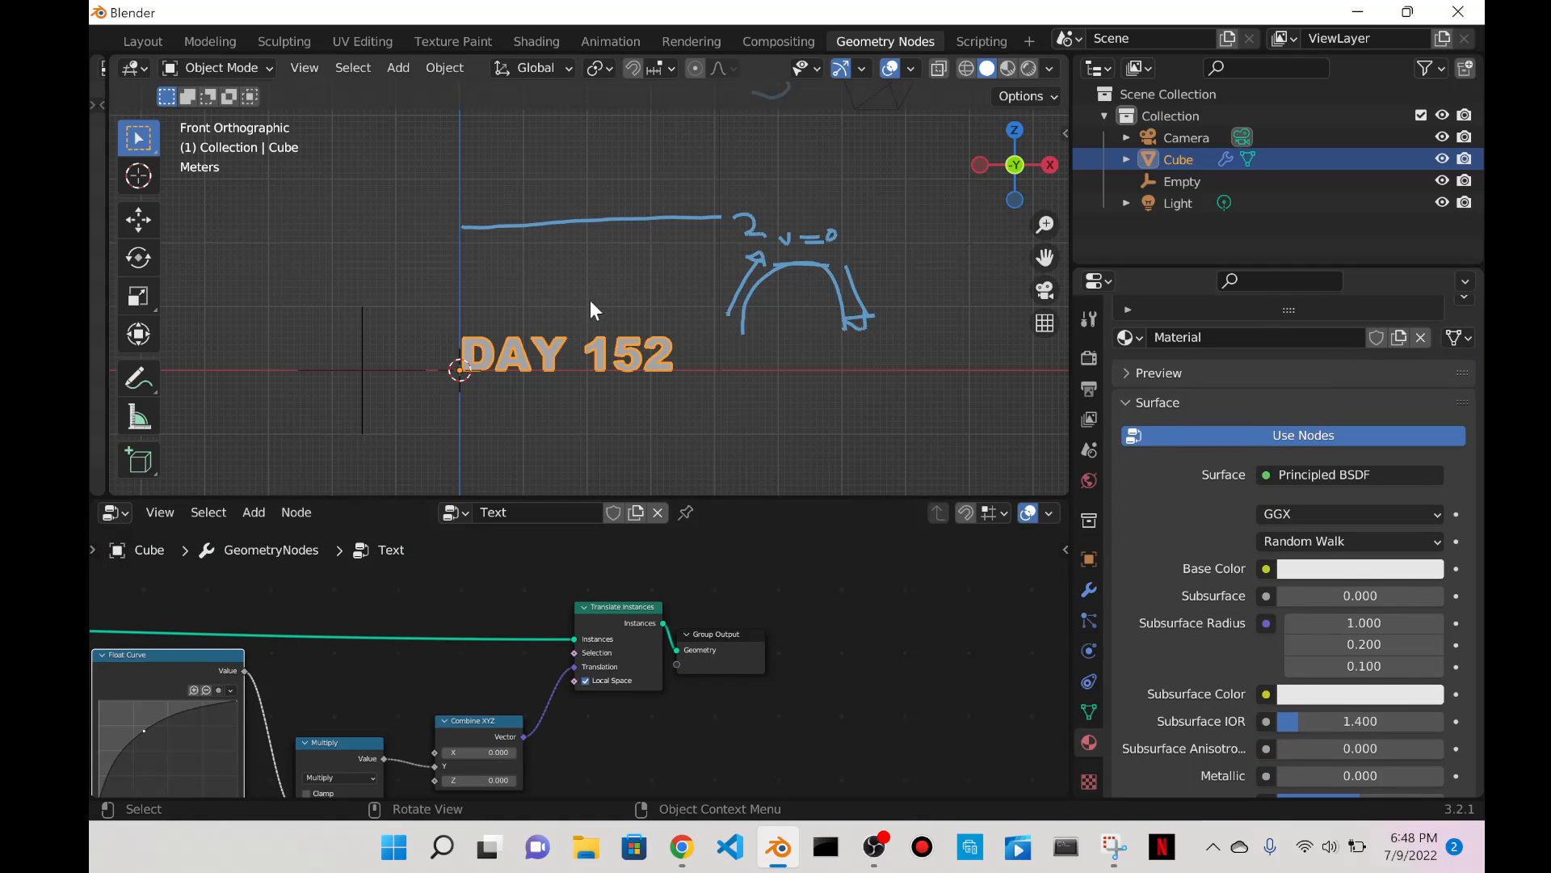
{"action": "scroll", "coordinate": [1307, 541], "scroll_direction": "up", "scroll_amount": 3}
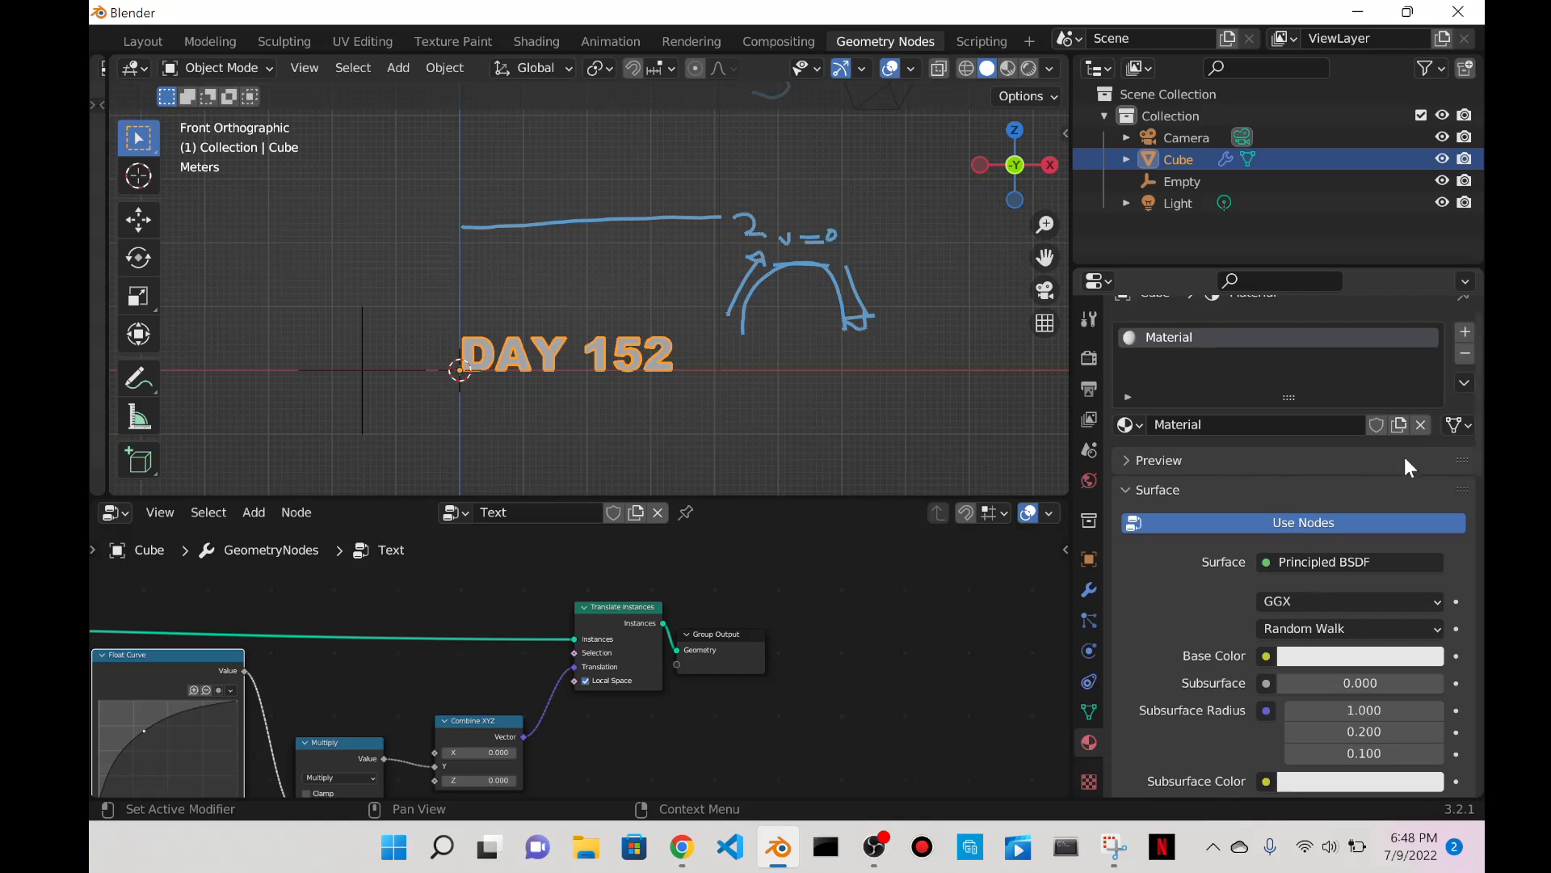
{"action": "scroll", "coordinate": [1404, 457], "scroll_direction": "down", "scroll_amount": 6}
{"action": "scroll", "coordinate": [1427, 448], "scroll_direction": "up", "scroll_amount": 5}
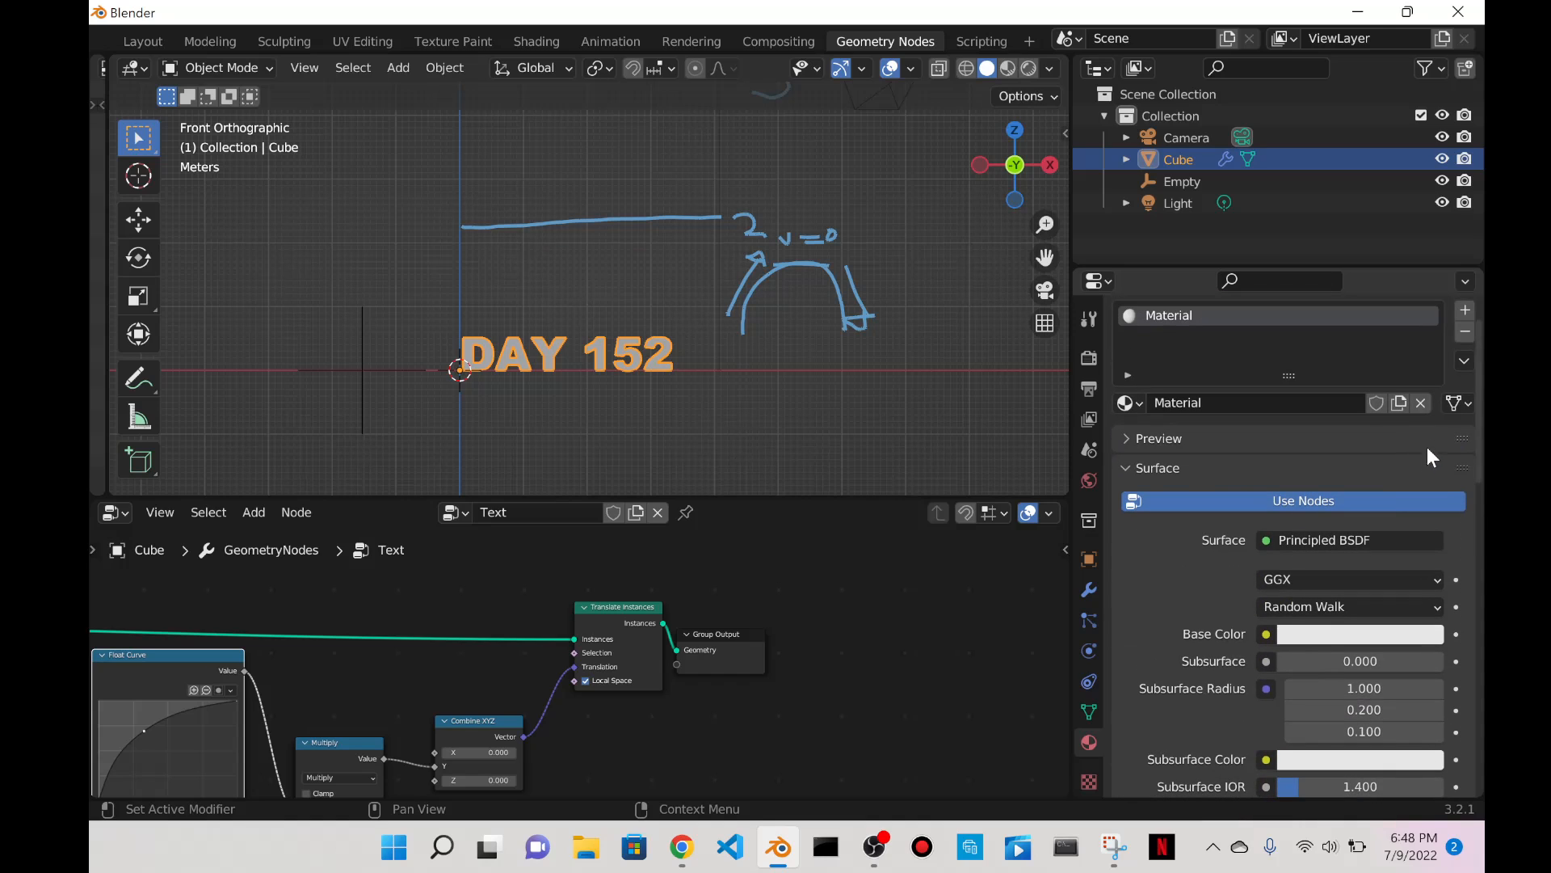
{"action": "left_click", "coordinate": [1422, 404]}
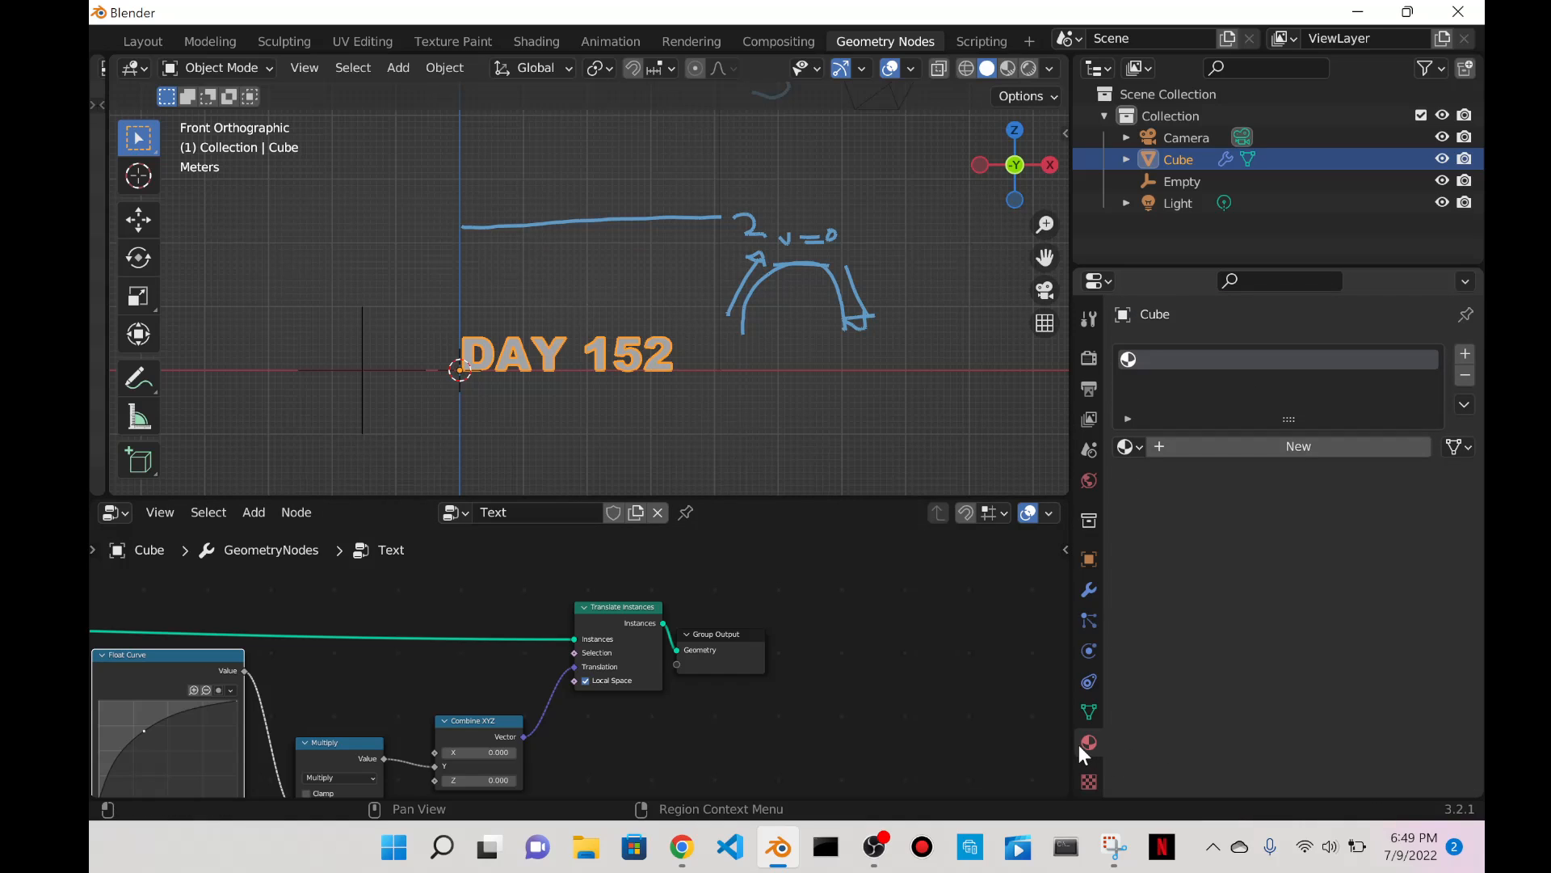
{"action": "left_click", "coordinate": [1307, 445]}
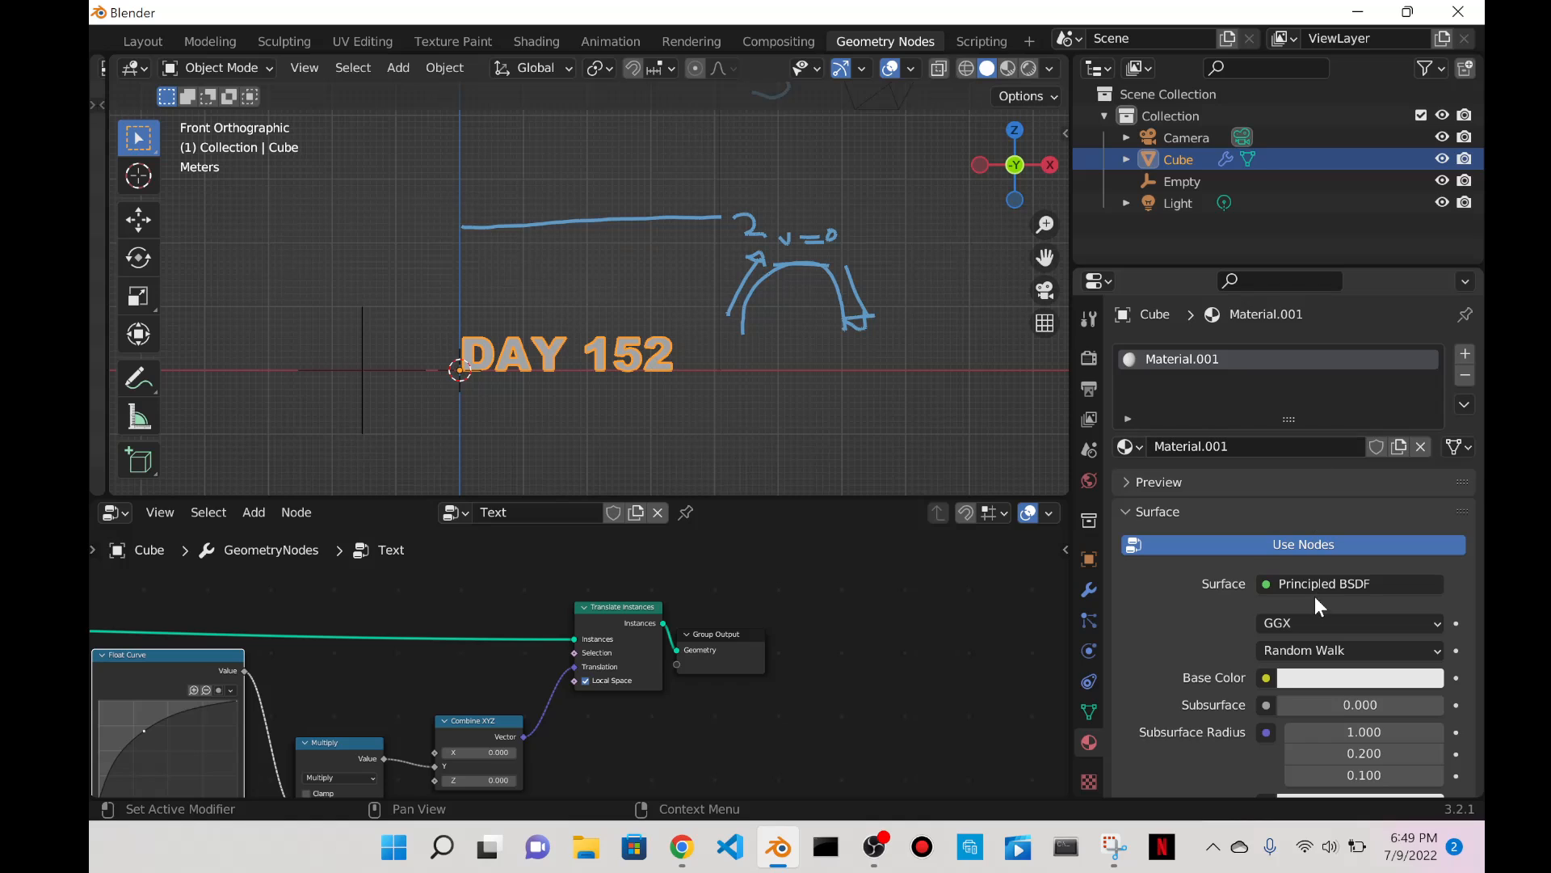
Set the new material's Base Color to blue.
{"action": "scroll", "coordinate": [1315, 597], "scroll_direction": "down", "scroll_amount": 3}
{"action": "left_click", "coordinate": [1313, 569]}
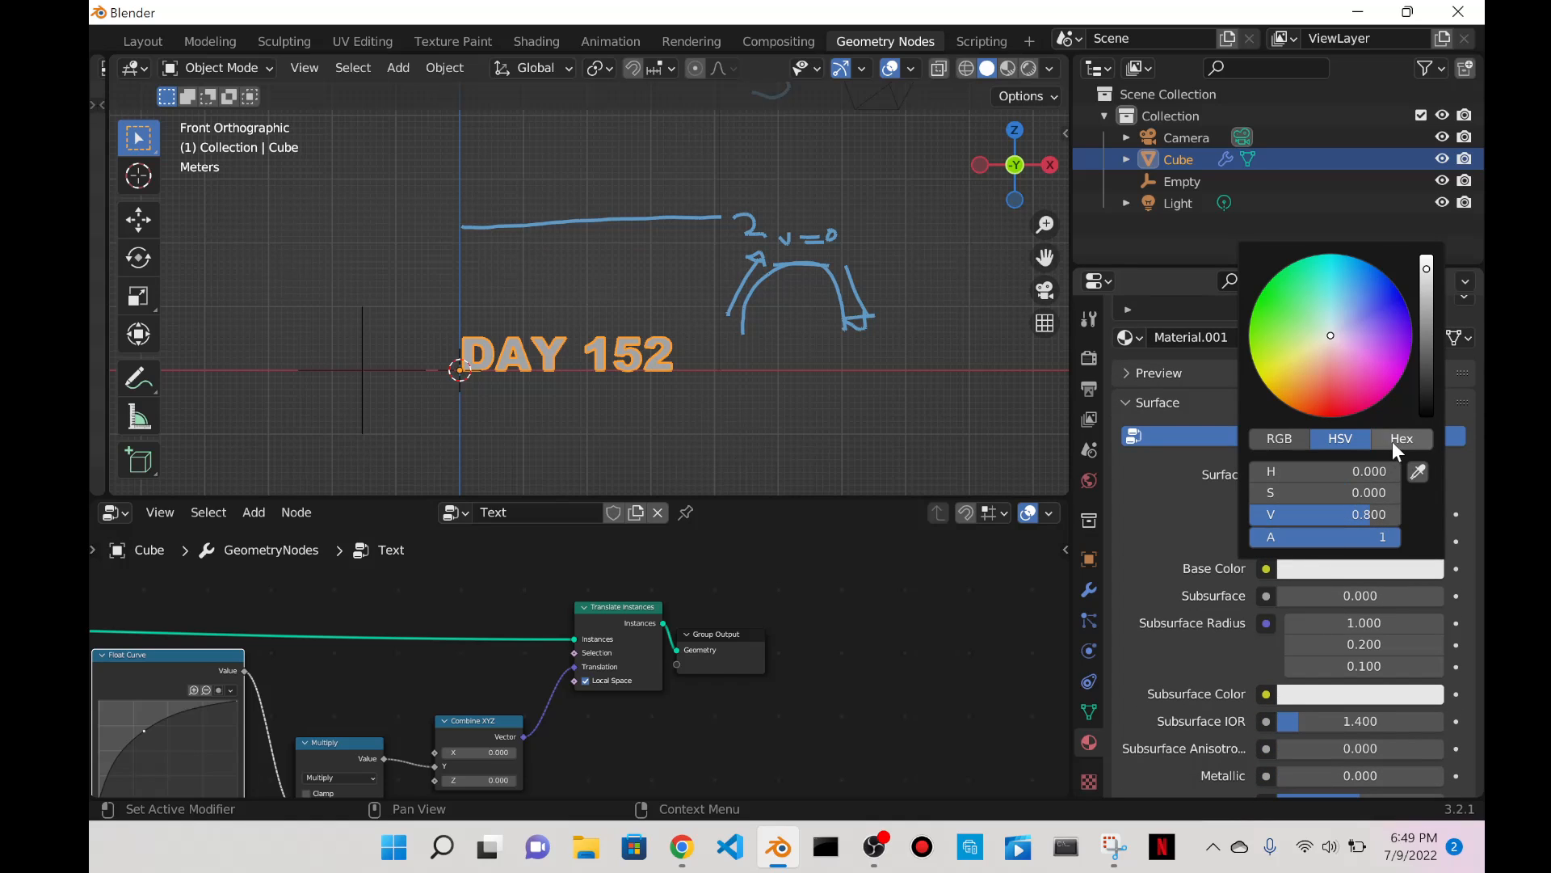
{"action": "left_click_drag", "start_coordinate": [1366, 356], "coordinate": [1375, 297]}
{"action": "left_click", "coordinate": [905, 679]}
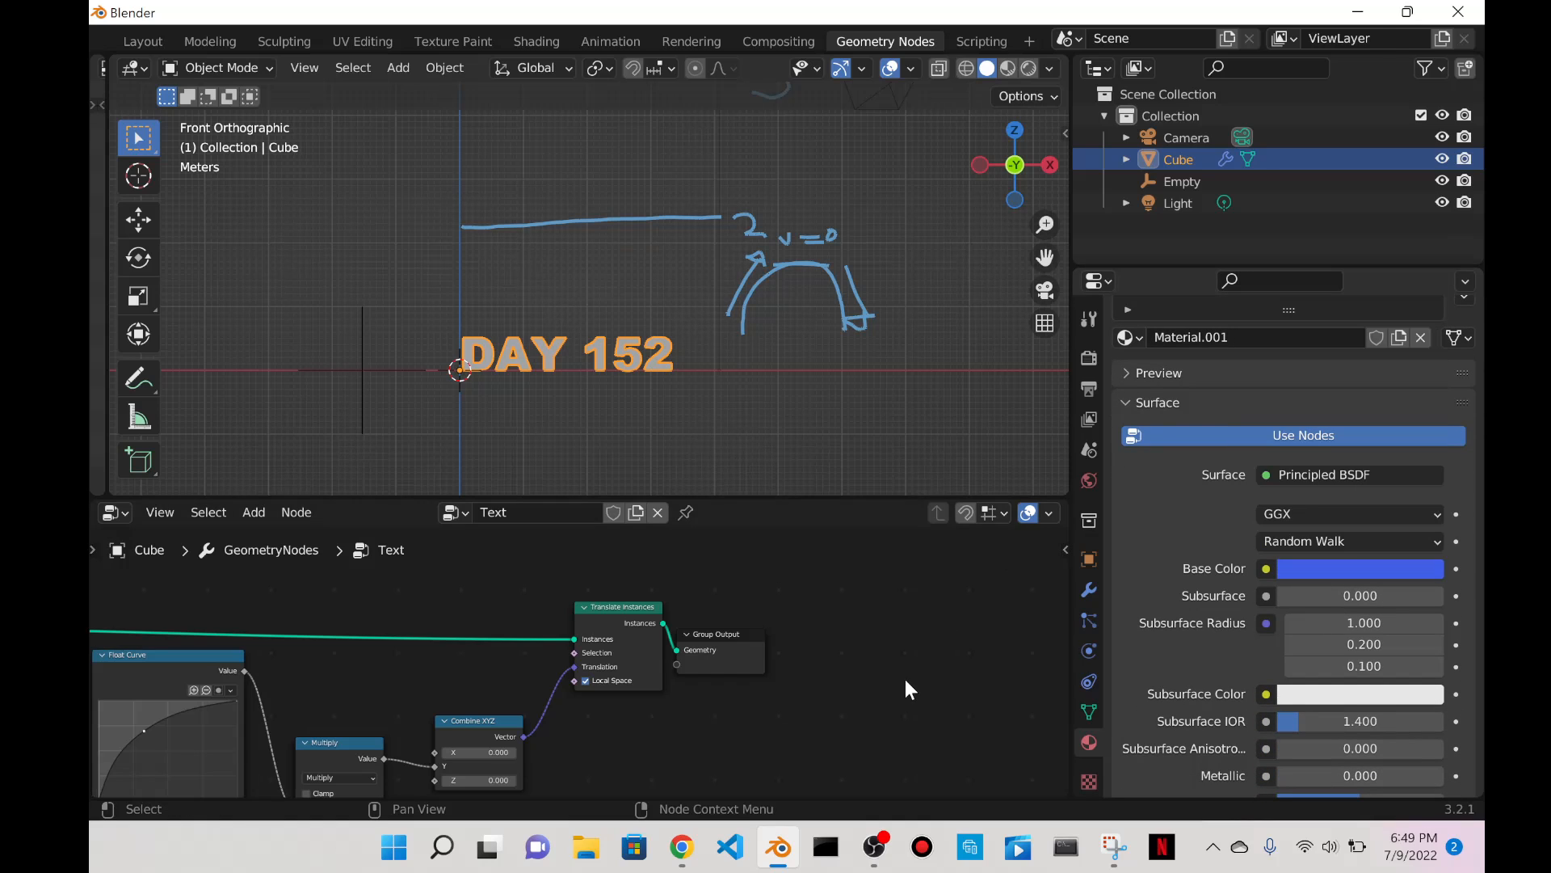
Deselect the text and switch the viewport to Material Preview shading.
{"action": "left_click", "coordinate": [747, 240]}
{"action": "scroll", "coordinate": [803, 210], "scroll_direction": "up", "scroll_amount": 3}
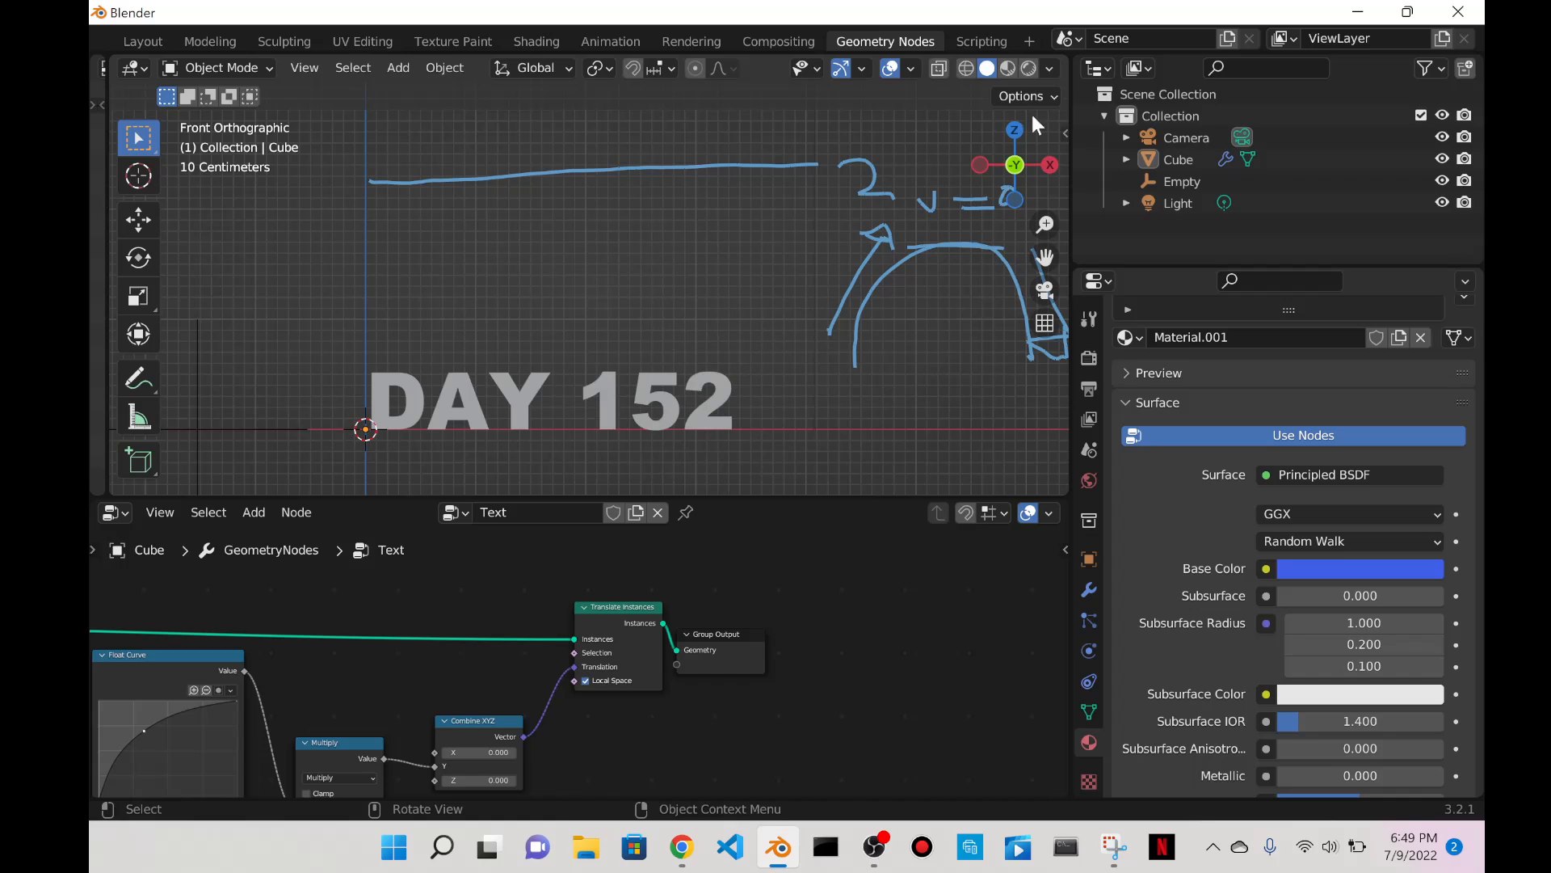
{"action": "left_click", "coordinate": [1007, 66]}
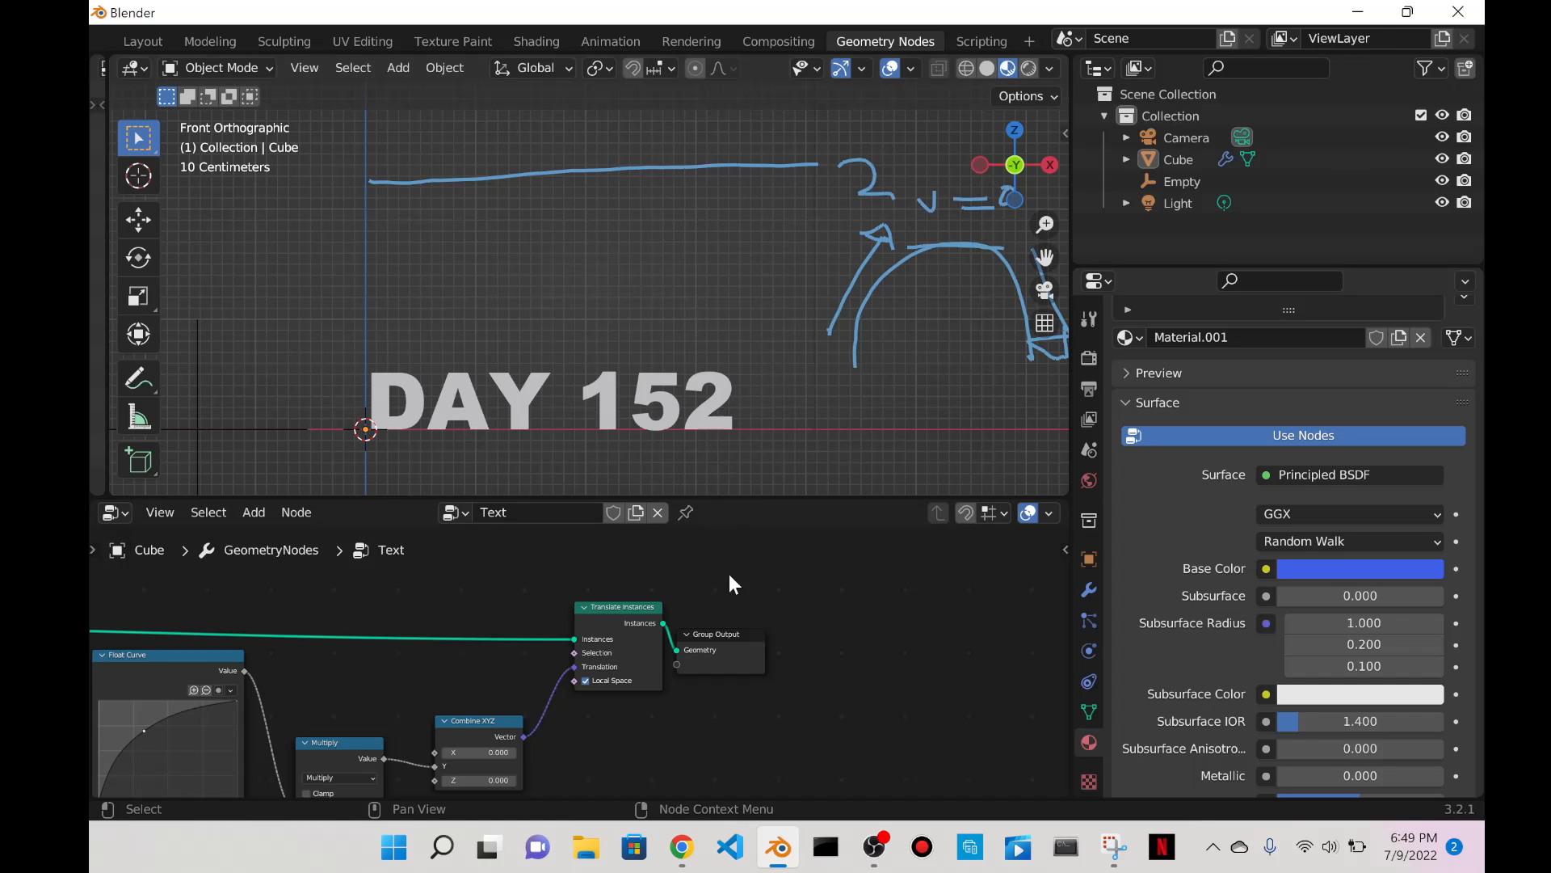
Examine the text's node tree from the Group Input to the Translate Instances and Group Output nodes.
{"action": "scroll", "coordinate": [793, 577], "scroll_direction": "down", "scroll_amount": 3}
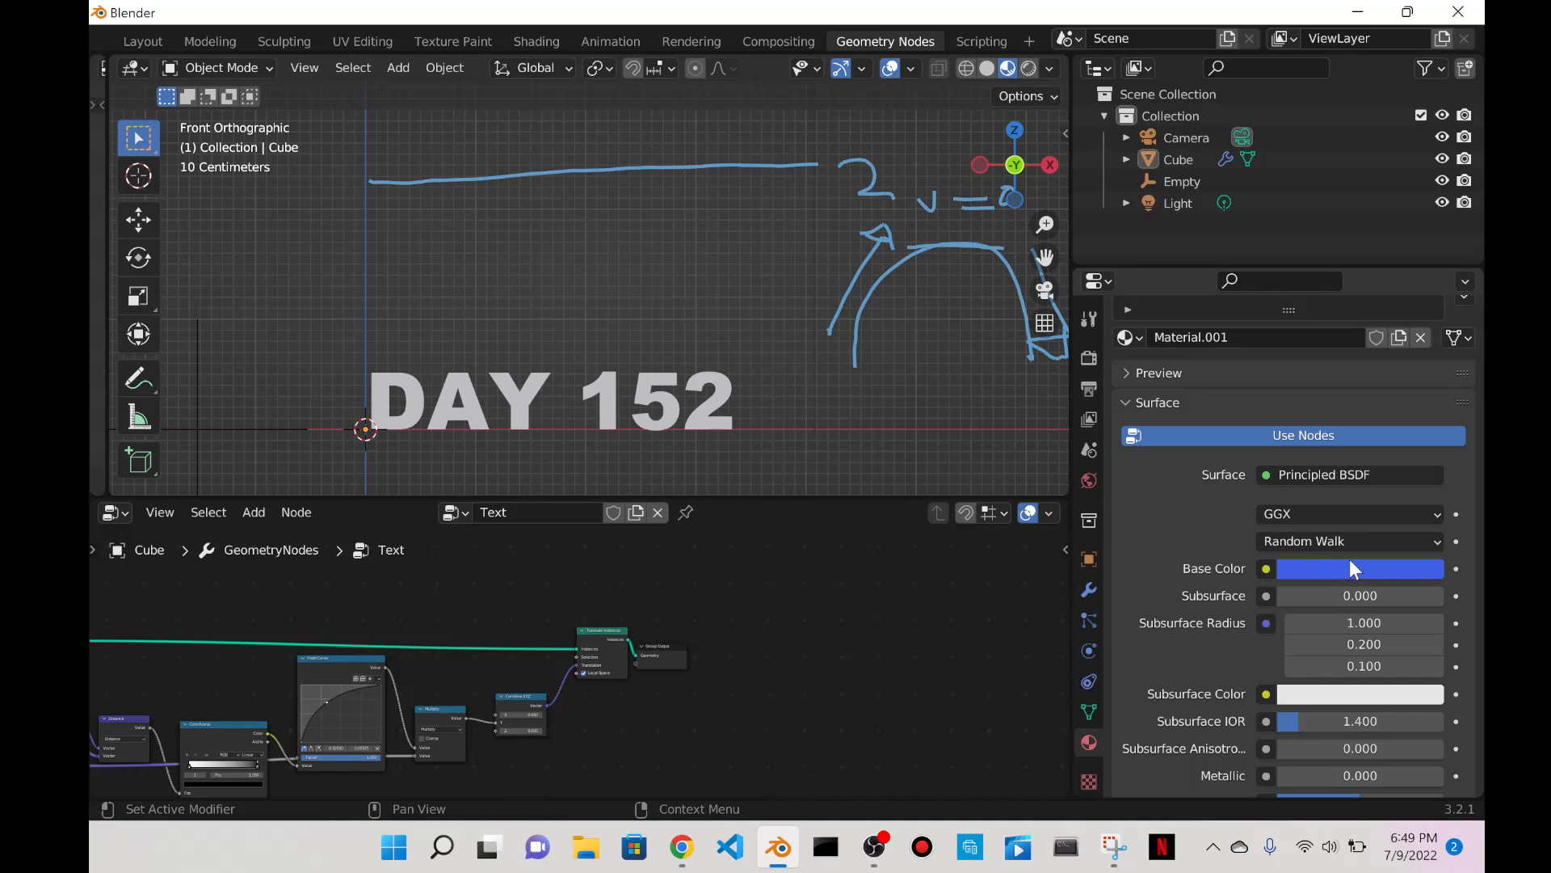
{"action": "scroll", "coordinate": [775, 388], "scroll_direction": "down", "scroll_amount": 9}
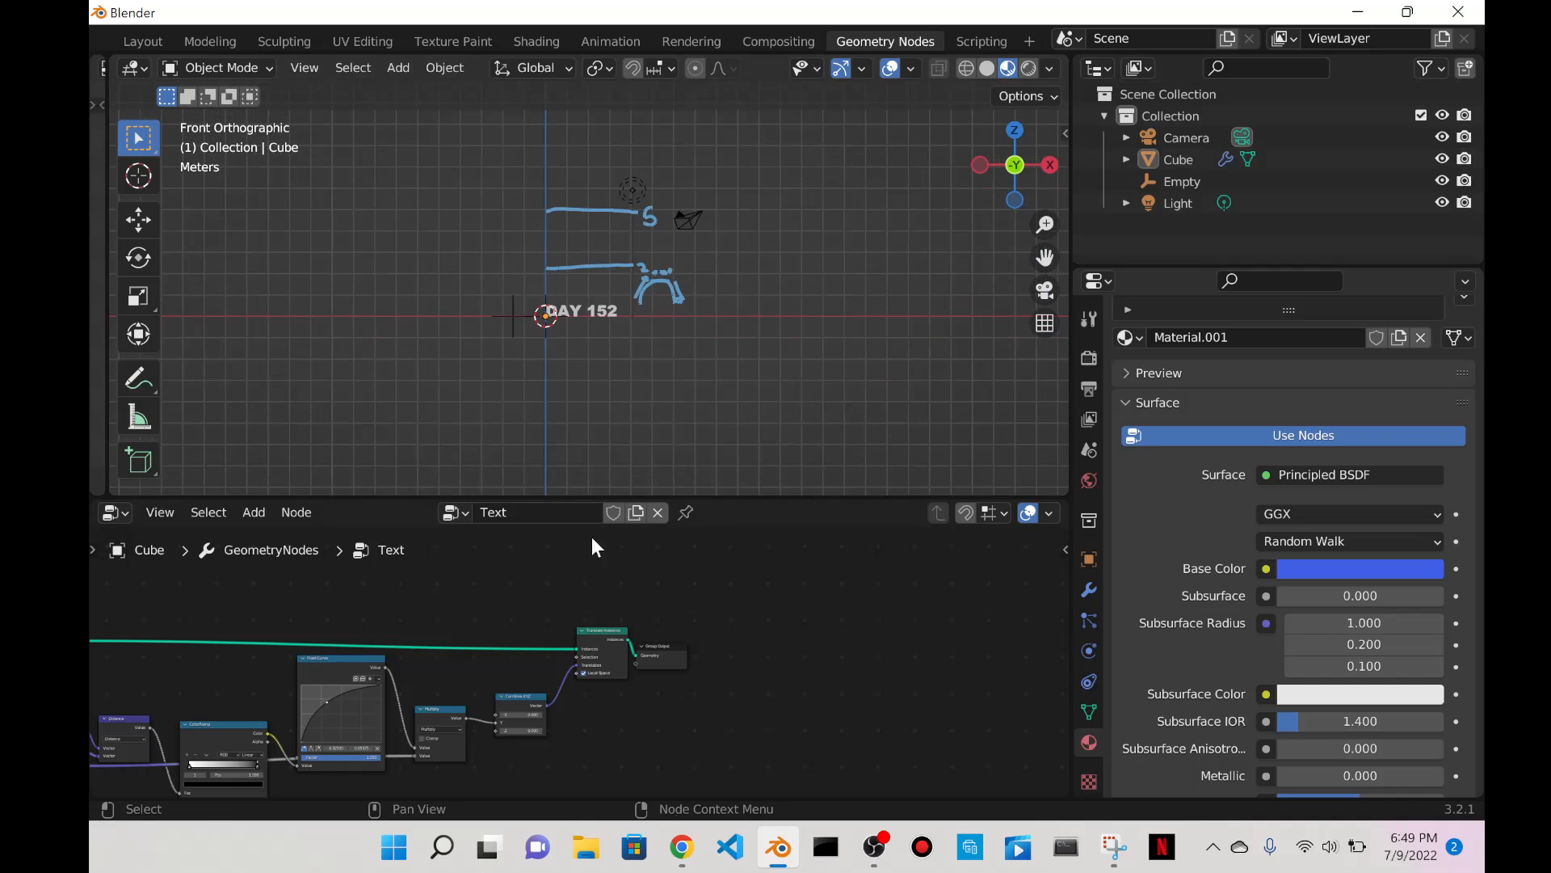
{"action": "middle_click_drag", "start_coordinate": [454, 597], "coordinate": [1131, 609]}
{"action": "scroll", "coordinate": [339, 598], "scroll_direction": "up", "scroll_amount": 14}
{"action": "middle_click_drag", "start_coordinate": [236, 628], "coordinate": [584, 618]}
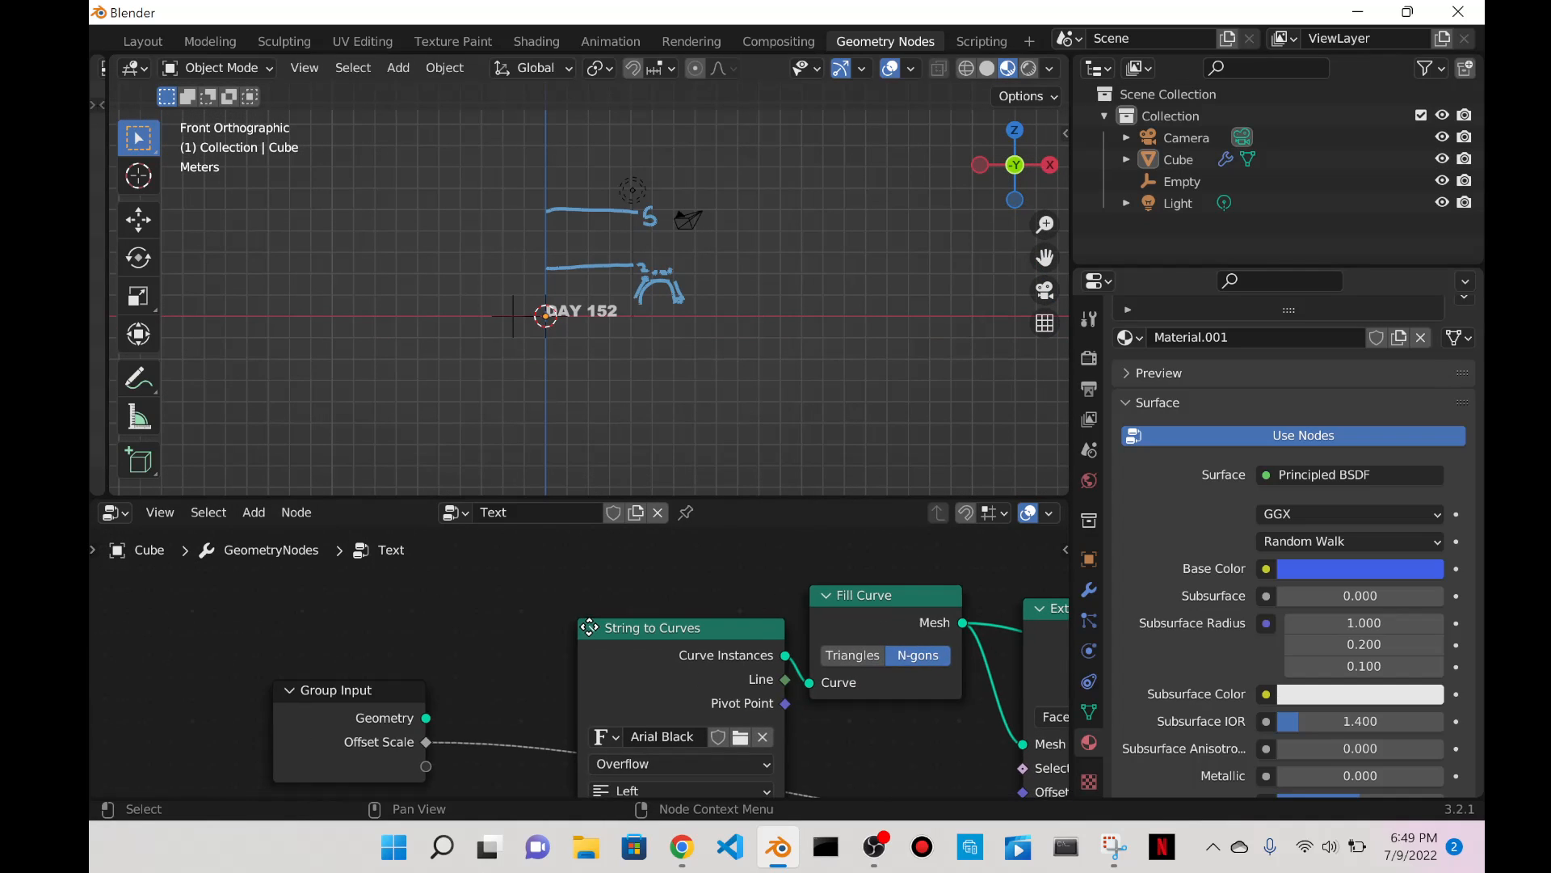
{"action": "left_click_drag", "start_coordinate": [369, 713], "coordinate": [389, 694]}
{"action": "scroll", "coordinate": [577, 661], "scroll_direction": "down", "scroll_amount": 12}
{"action": "middle_click_drag", "start_coordinate": [897, 575], "coordinate": [351, 560]}
{"action": "middle_click_drag", "start_coordinate": [982, 585], "coordinate": [467, 585]}
{"action": "scroll", "coordinate": [484, 594], "scroll_direction": "up", "scroll_amount": 8}
{"action": "scroll", "coordinate": [486, 594], "scroll_direction": "up", "scroll_amount": 4}
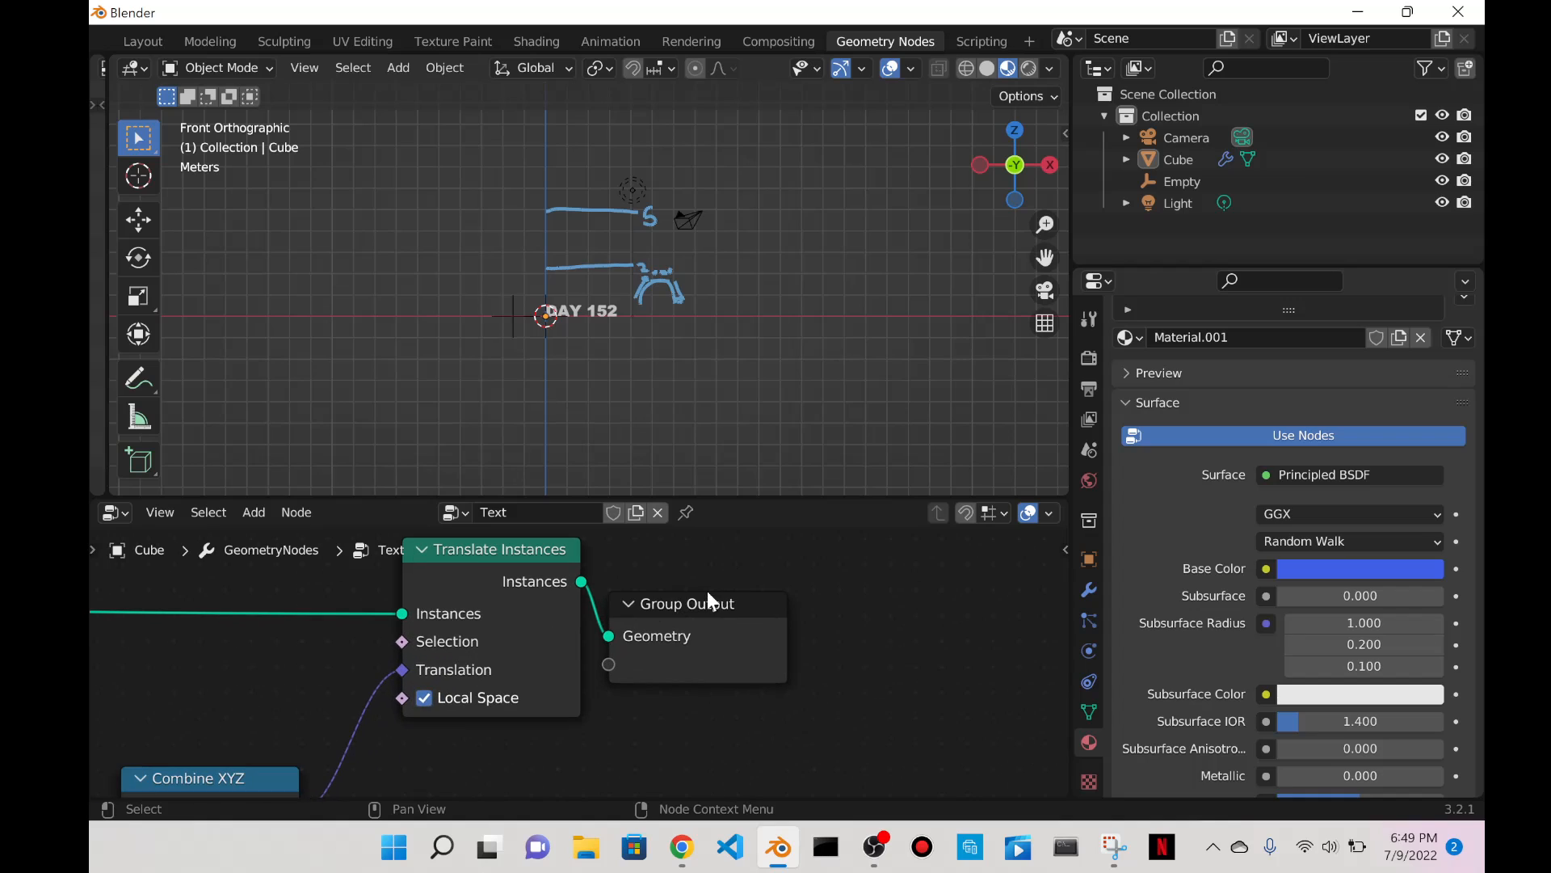
Make room before the Group Output and insert a Set Material node between it and Translate Instances.
{"action": "left_click_drag", "start_coordinate": [706, 594], "coordinate": [1030, 593]}
{"action": "left_click", "coordinate": [690, 595]}
{"action": "key", "text": "shift+a"}
{"action": "type", "text": "set"}
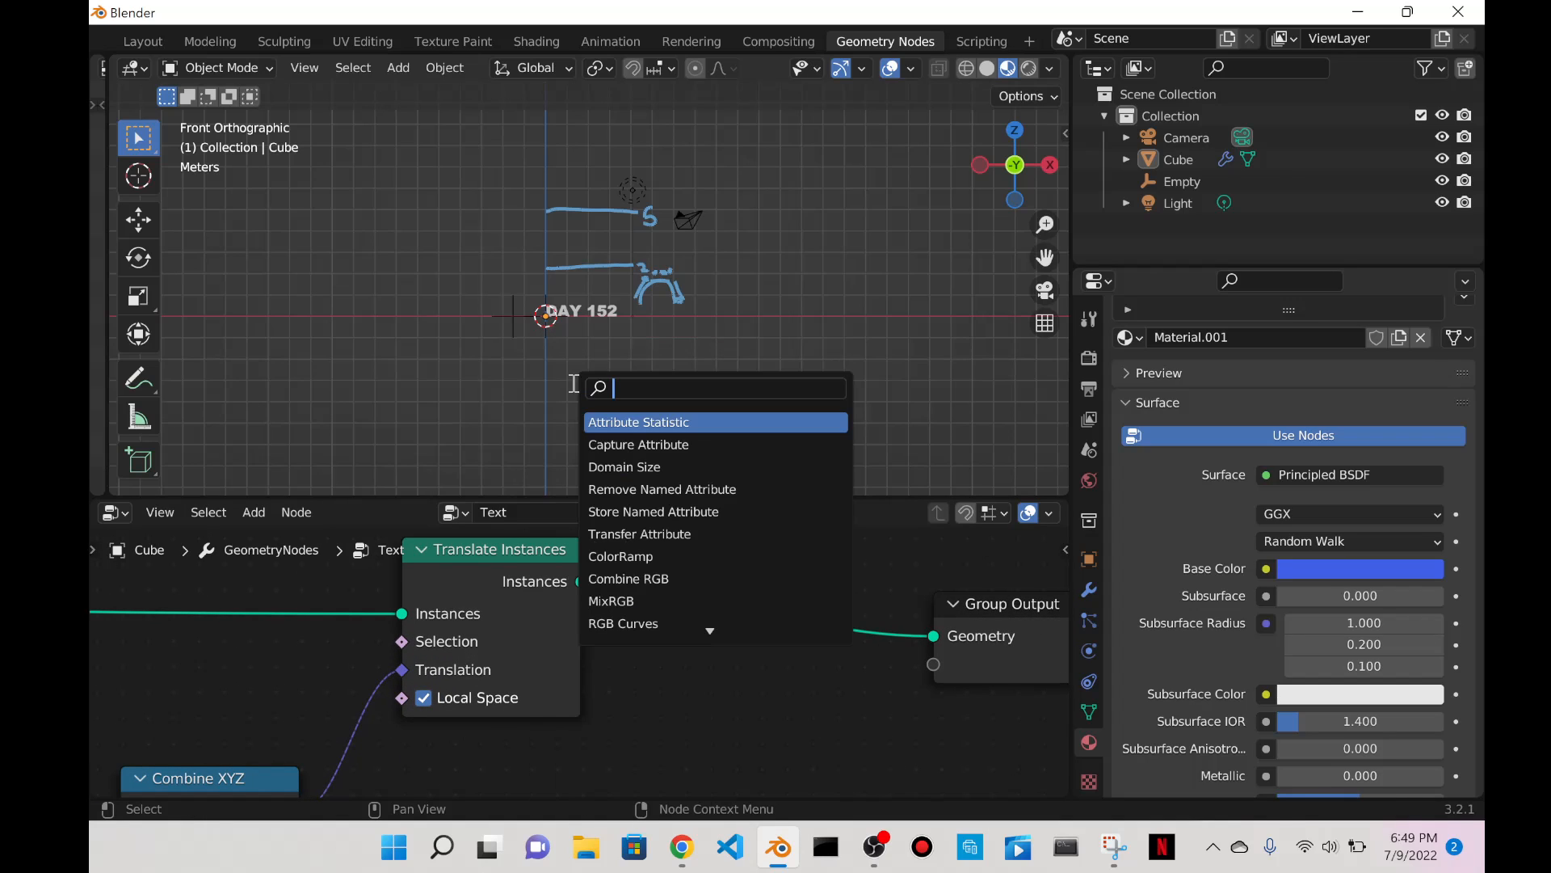
{"action": "key", "text": "Return"}
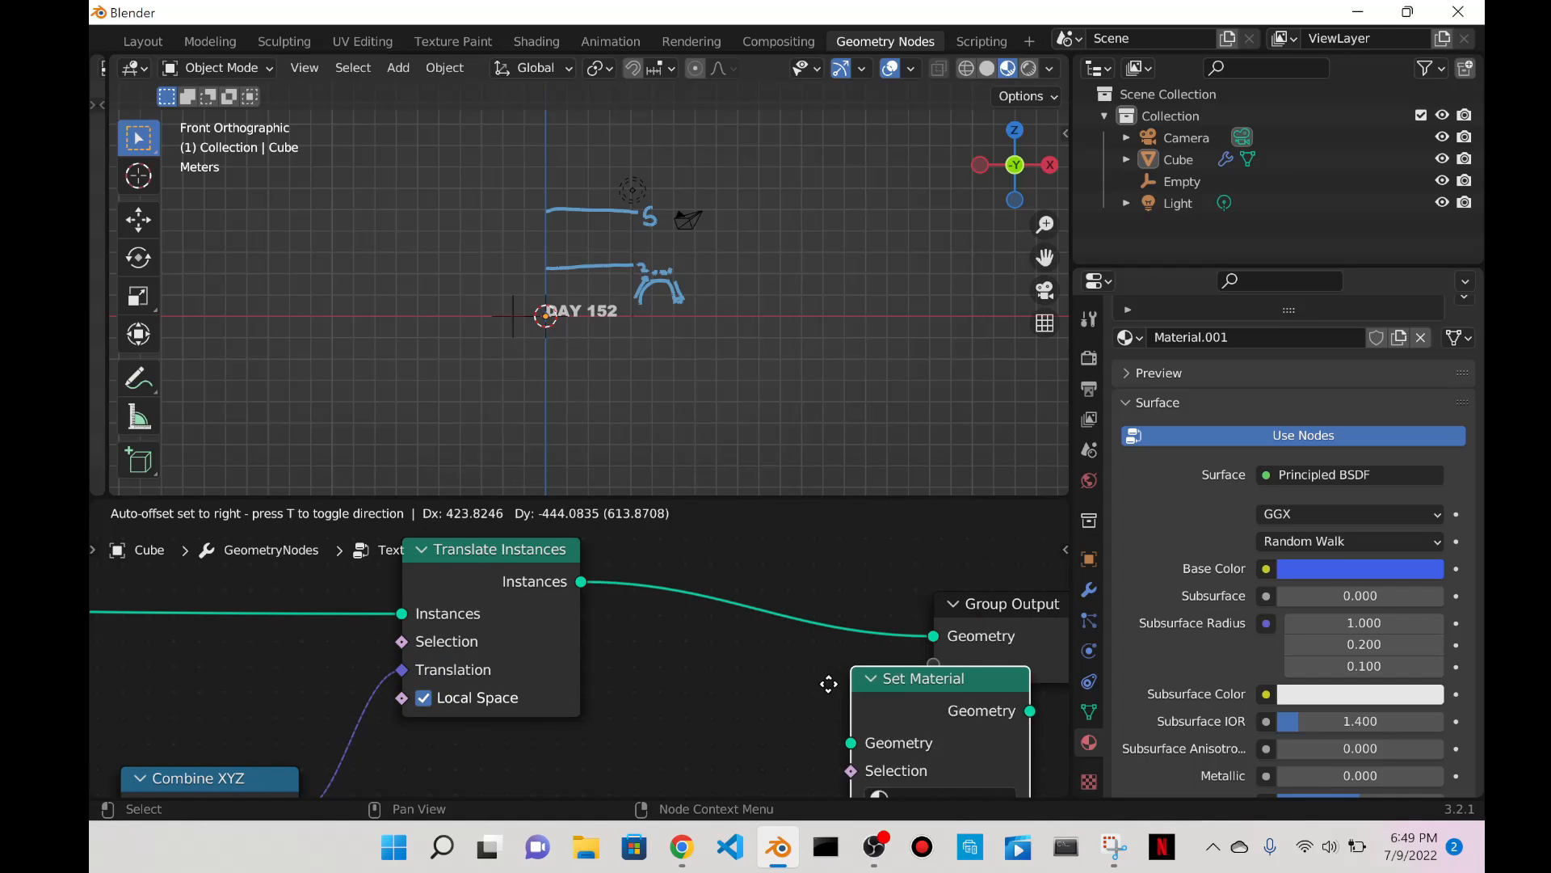
{"action": "left_click", "coordinate": [709, 594]}
{"action": "scroll", "coordinate": [927, 589], "scroll_direction": "down", "scroll_amount": 1}
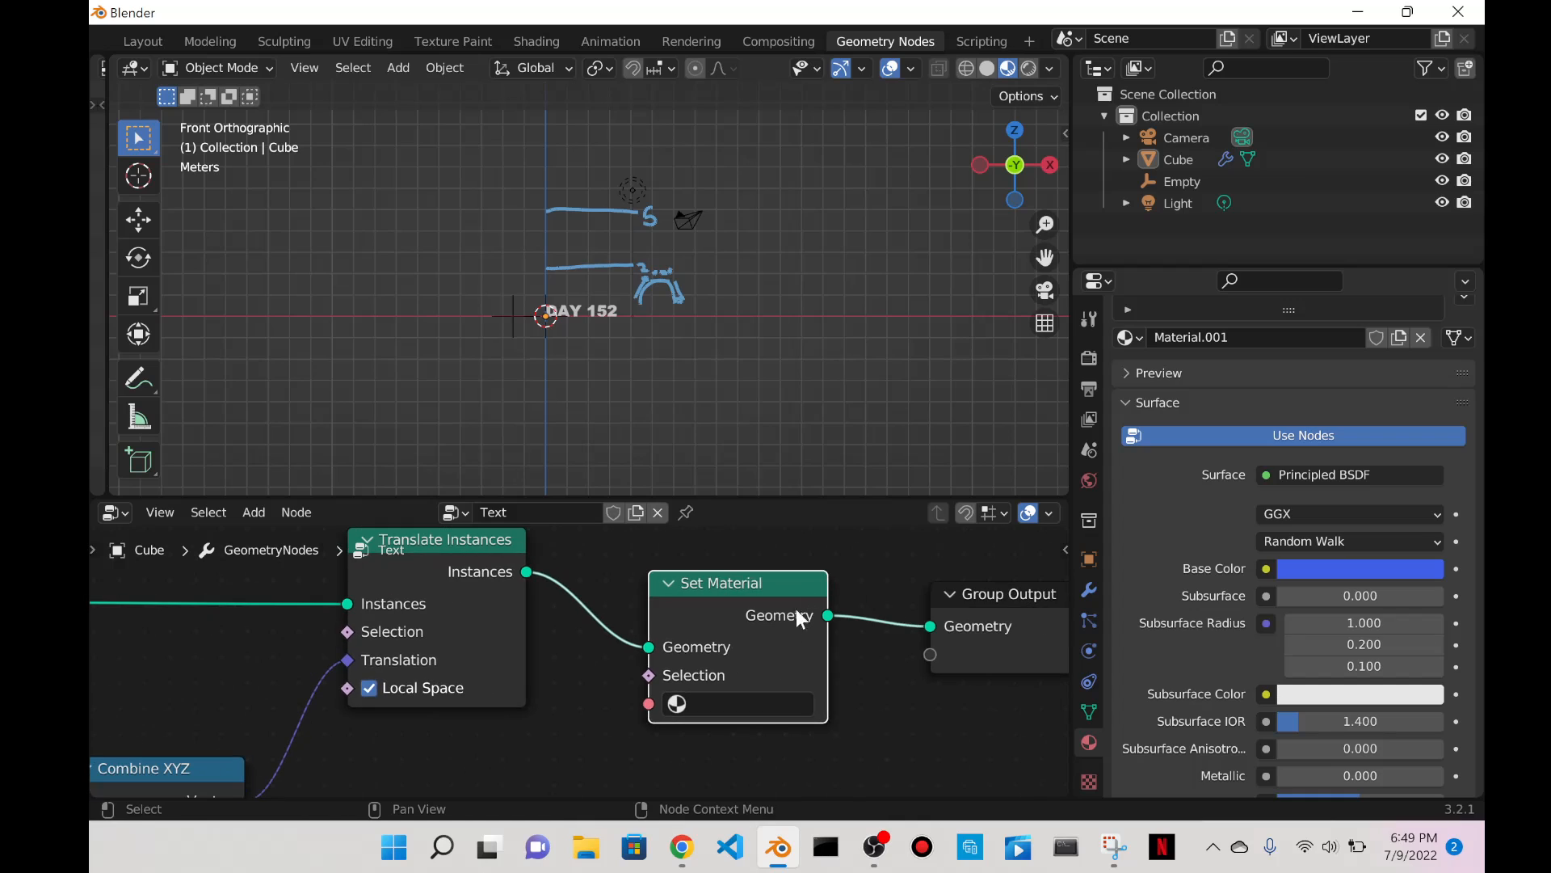
Assign Material.001 in the Set Material node.
{"action": "left_click", "coordinate": [711, 703]}
{"action": "left_click", "coordinate": [767, 453]}
{"action": "scroll", "coordinate": [779, 348], "scroll_direction": "up", "scroll_amount": 6}
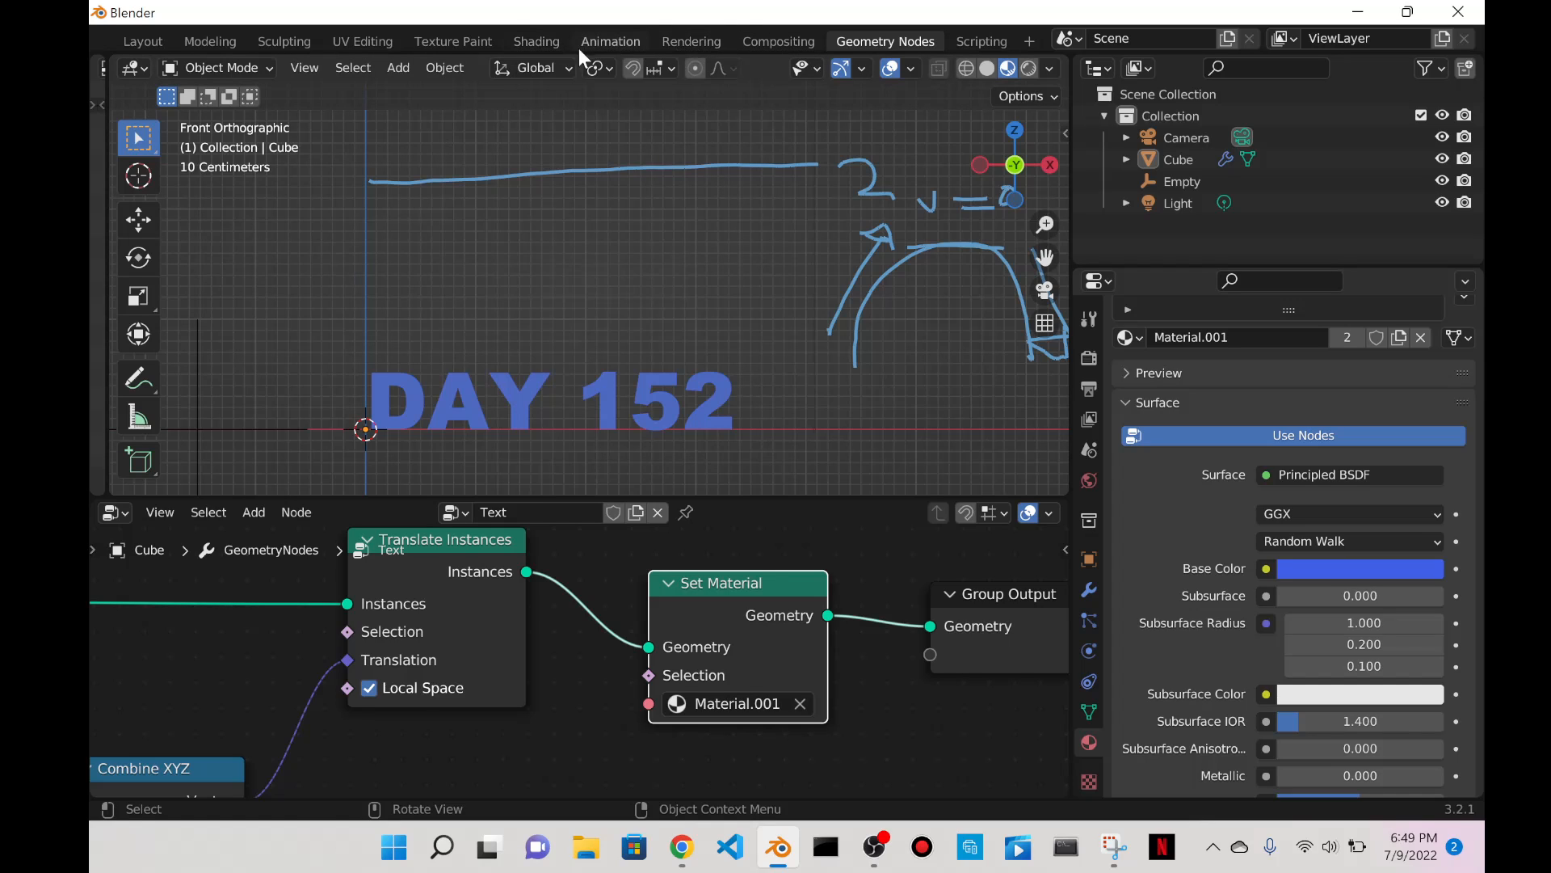
Switch to the Shading workspace and add an Object Info node beside the Principled BSDF in Material.001.
{"action": "left_click", "coordinate": [531, 43]}
{"action": "scroll", "coordinate": [603, 582], "scroll_direction": "down", "scroll_amount": 1}
{"action": "middle_click_drag", "start_coordinate": [617, 599], "coordinate": [910, 750]}
{"action": "middle_click_drag", "start_coordinate": [853, 695], "coordinate": [594, 588]}
{"action": "scroll", "coordinate": [593, 588], "scroll_direction": "up", "scroll_amount": 9}
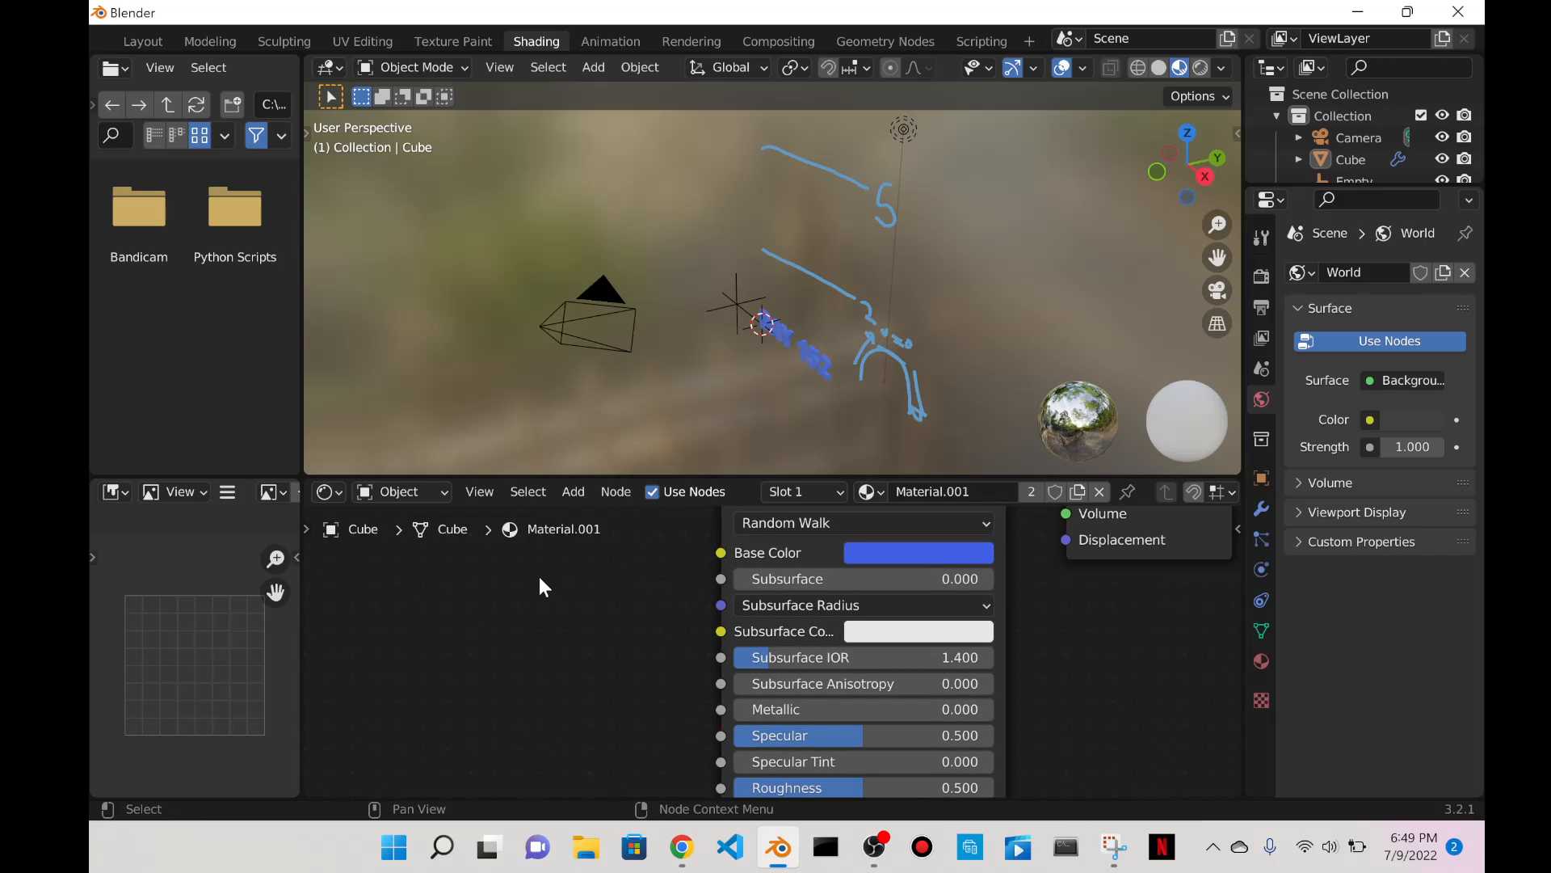
{"action": "scroll", "coordinate": [540, 575], "scroll_direction": "down", "scroll_amount": 2}
{"action": "key", "text": "shift+a"}
{"action": "left_click", "coordinate": [503, 566]}
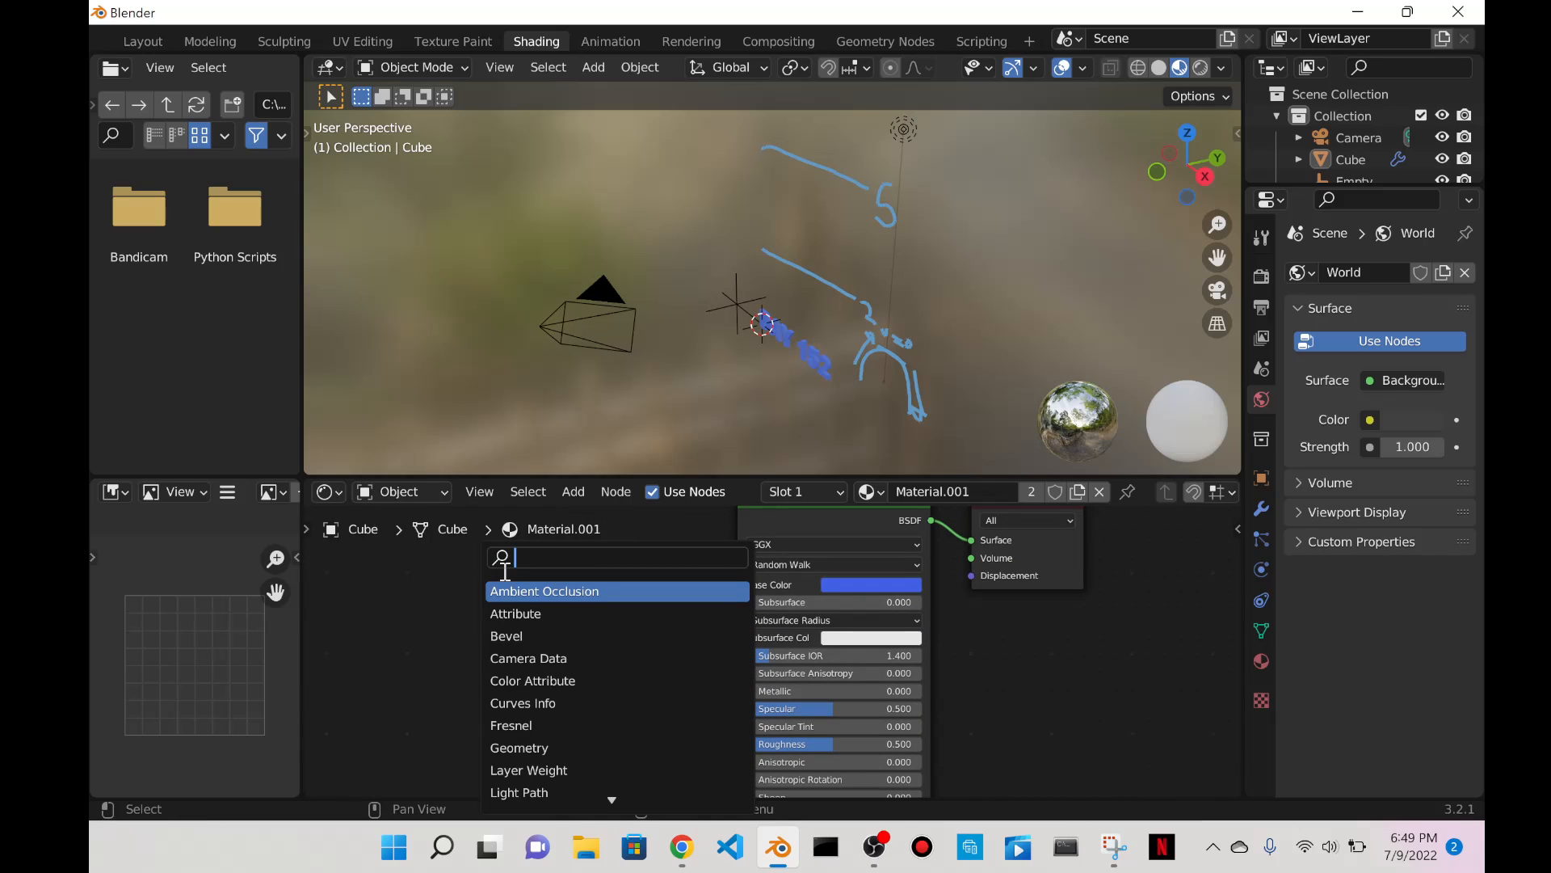
{"action": "type", "text": "obje"}
{"action": "key", "text": "Return"}
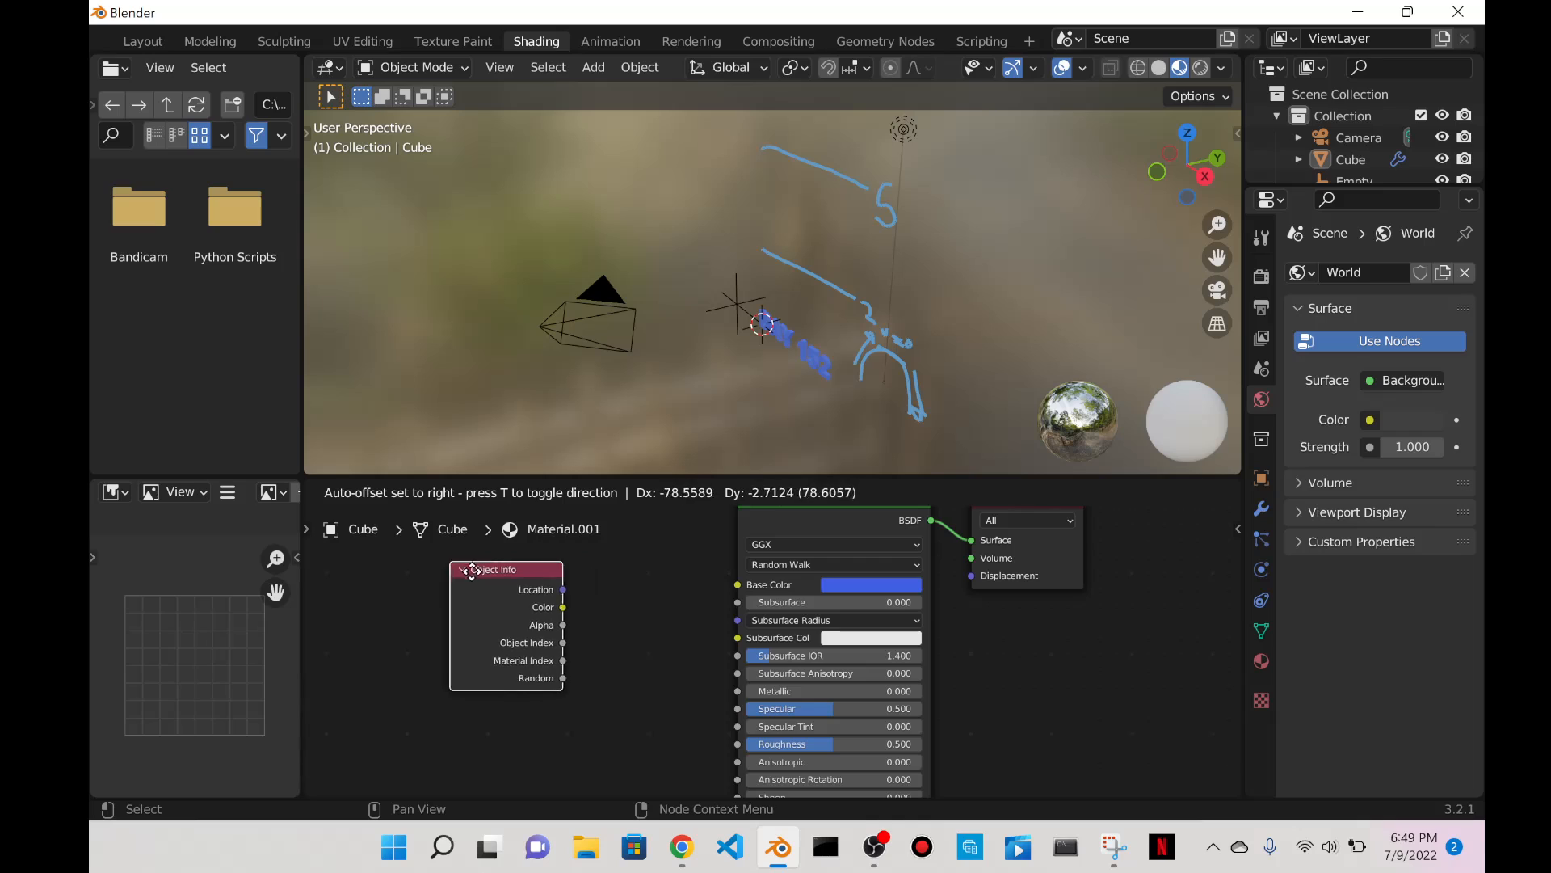
{"action": "left_click", "coordinate": [387, 568]}
Add a ColorRamp node between the Object Info and Principled BSDF nodes.
{"action": "scroll", "coordinate": [531, 574], "scroll_direction": "up", "scroll_amount": 2}
{"action": "middle_click_drag", "start_coordinate": [643, 588], "coordinate": [763, 662]}
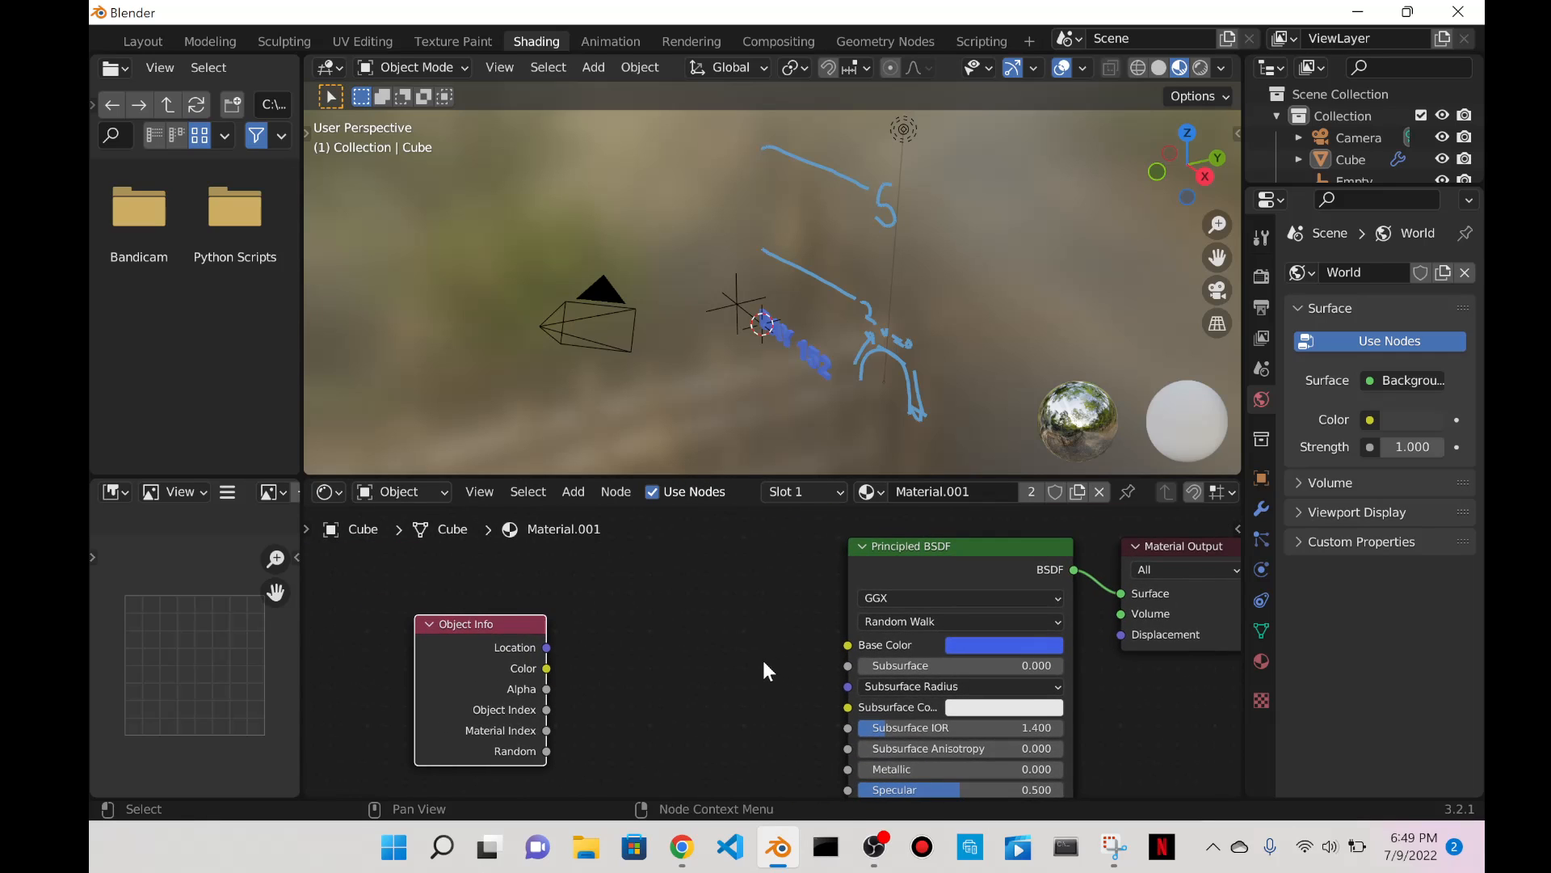
{"action": "key", "text": "shift+a"}
{"action": "left_click", "coordinate": [700, 573]}
{"action": "type", "text": "color"}
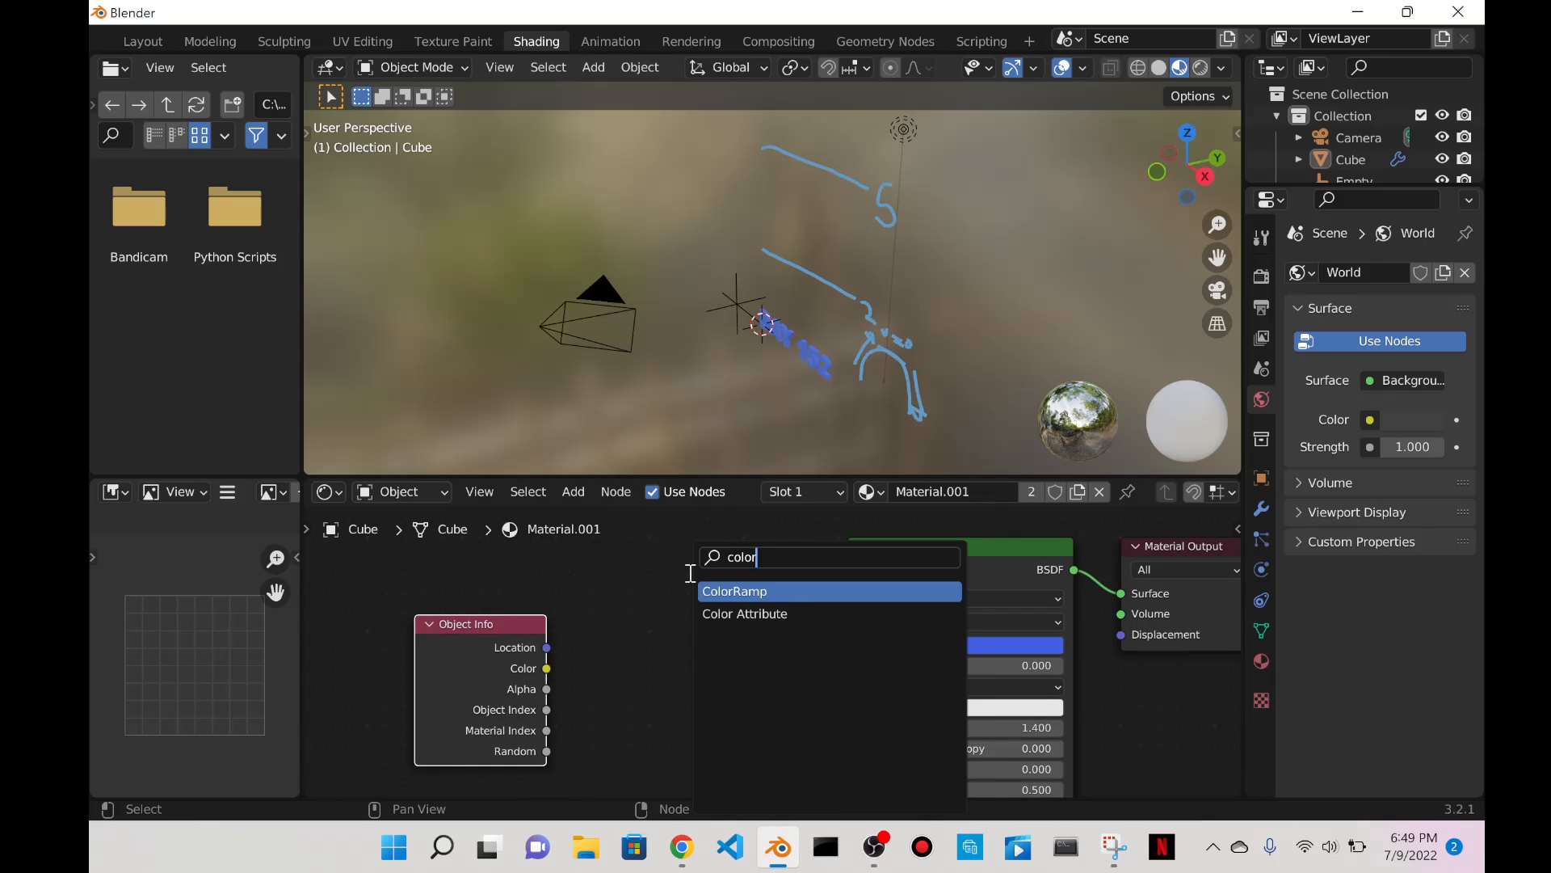
{"action": "key", "text": "Return"}
{"action": "left_click", "coordinate": [533, 589]}
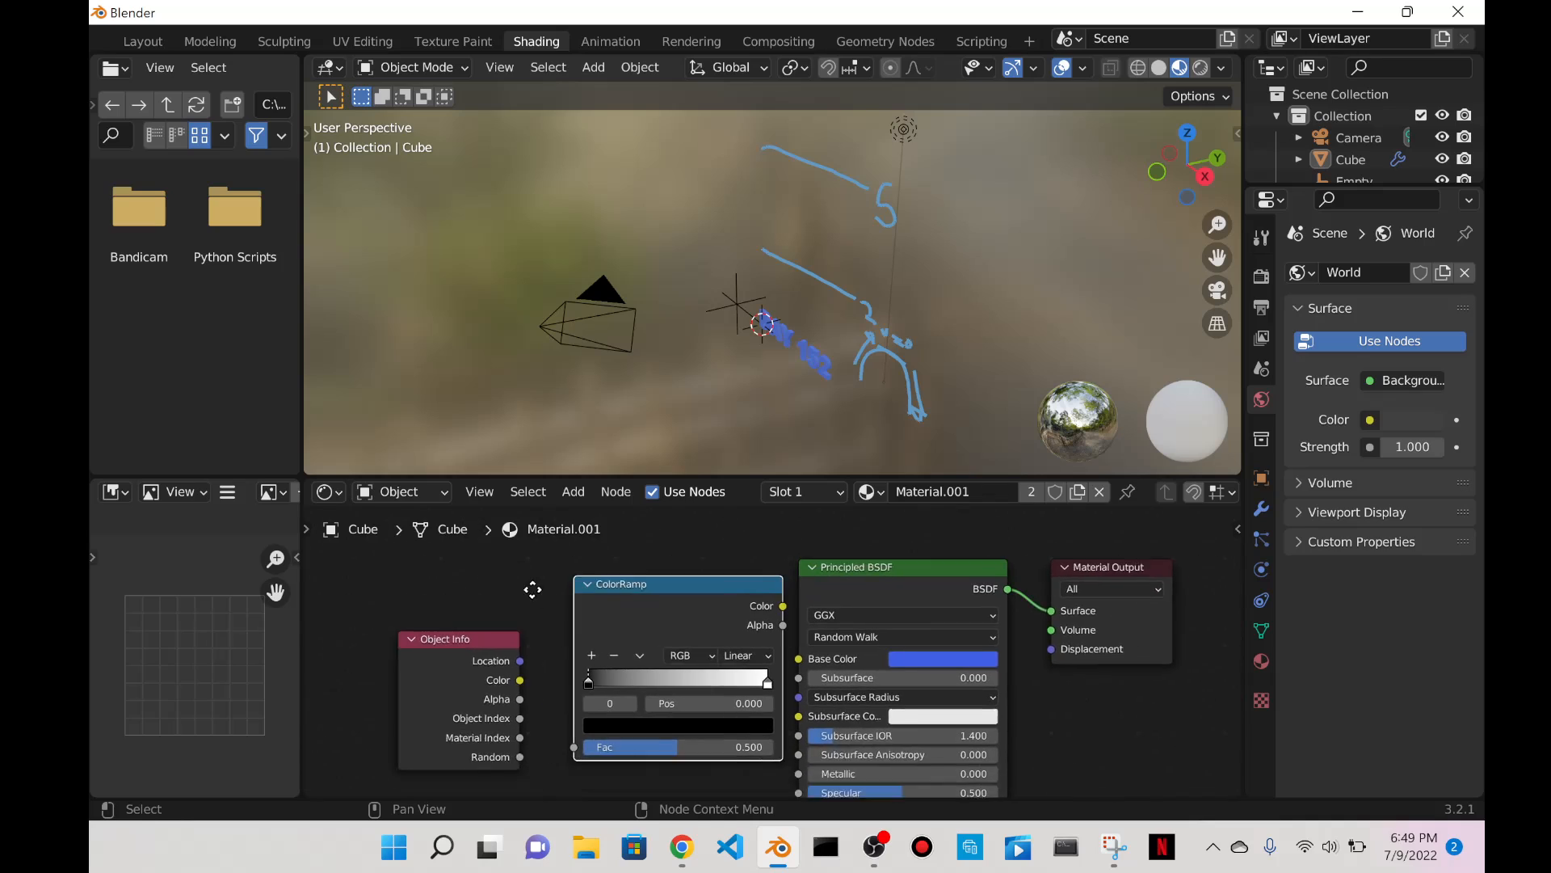
{"action": "middle_click_drag", "start_coordinate": [532, 590], "coordinate": [472, 533]}
{"action": "left_click_drag", "start_coordinate": [613, 551], "coordinate": [566, 577]}
Connect the ColorRamp's Color output to the Principled BSDF's Base Color.
{"action": "left_click_drag", "start_coordinate": [675, 575], "coordinate": [755, 608]}
{"action": "left_click", "coordinate": [566, 575]}
{"action": "left_click_drag", "start_coordinate": [674, 573], "coordinate": [738, 601]}
{"action": "left_click_drag", "start_coordinate": [627, 584], "coordinate": [660, 582]}
{"action": "mouse_move", "coordinate": [776, 404]}
{"action": "middle_mouse_down"}
{"action": "mouse_move", "coordinate": [996, 286]}
{"action": "mouse_move", "coordinate": [1035, 299]}
{"action": "mouse_move", "coordinate": [849, 255]}
{"action": "middle_mouse_up"}
{"action": "middle_click_drag", "start_coordinate": [1016, 247], "coordinate": [922, 236], "text": "shift"}
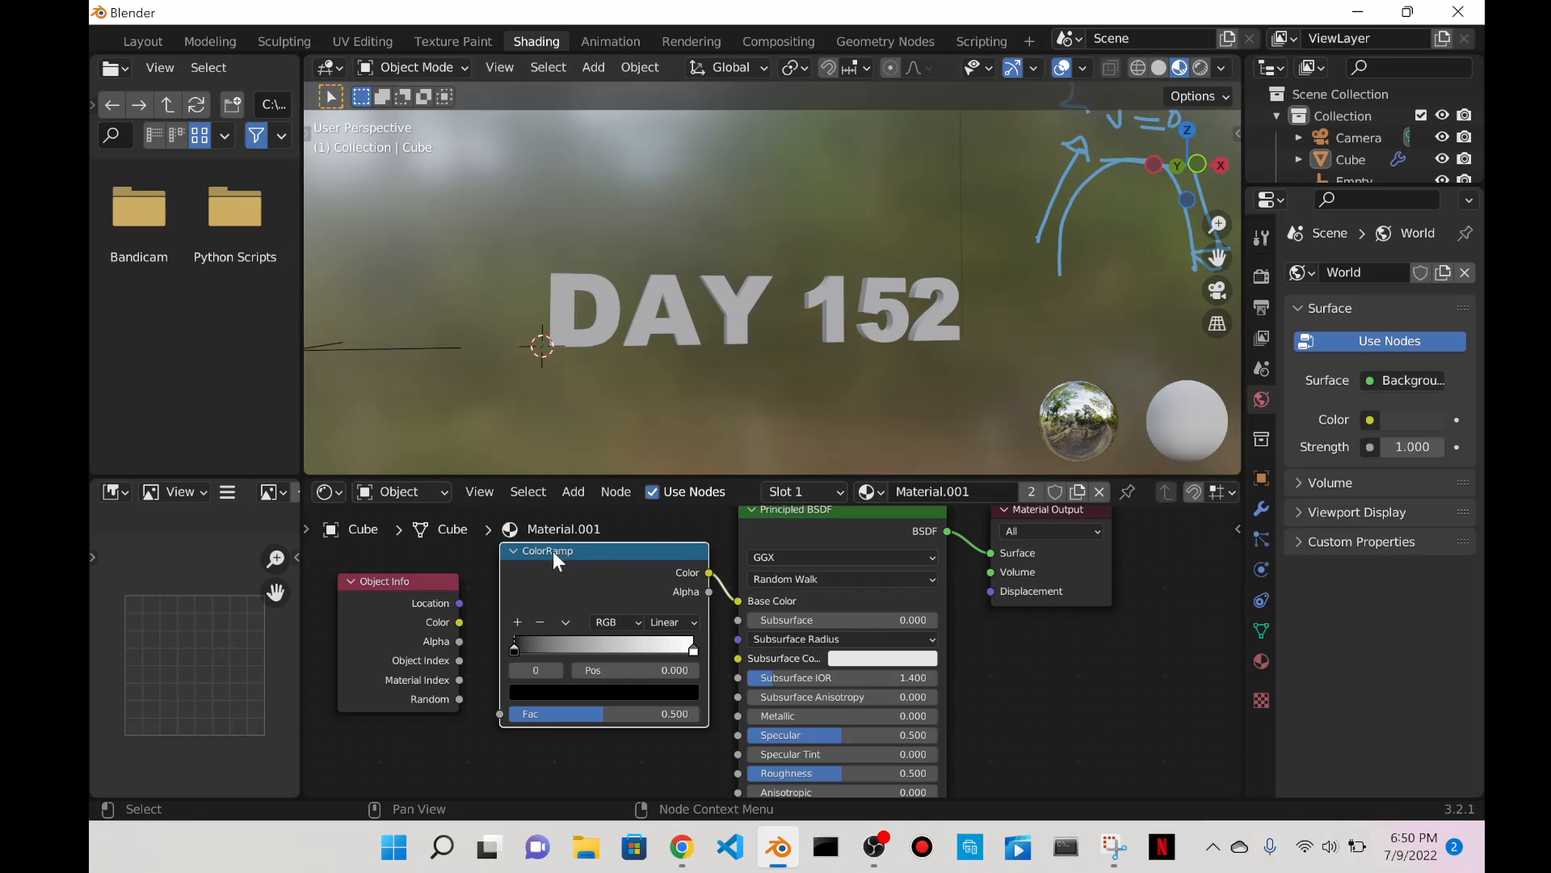
{"action": "left_click_drag", "start_coordinate": [554, 551], "coordinate": [554, 532]}
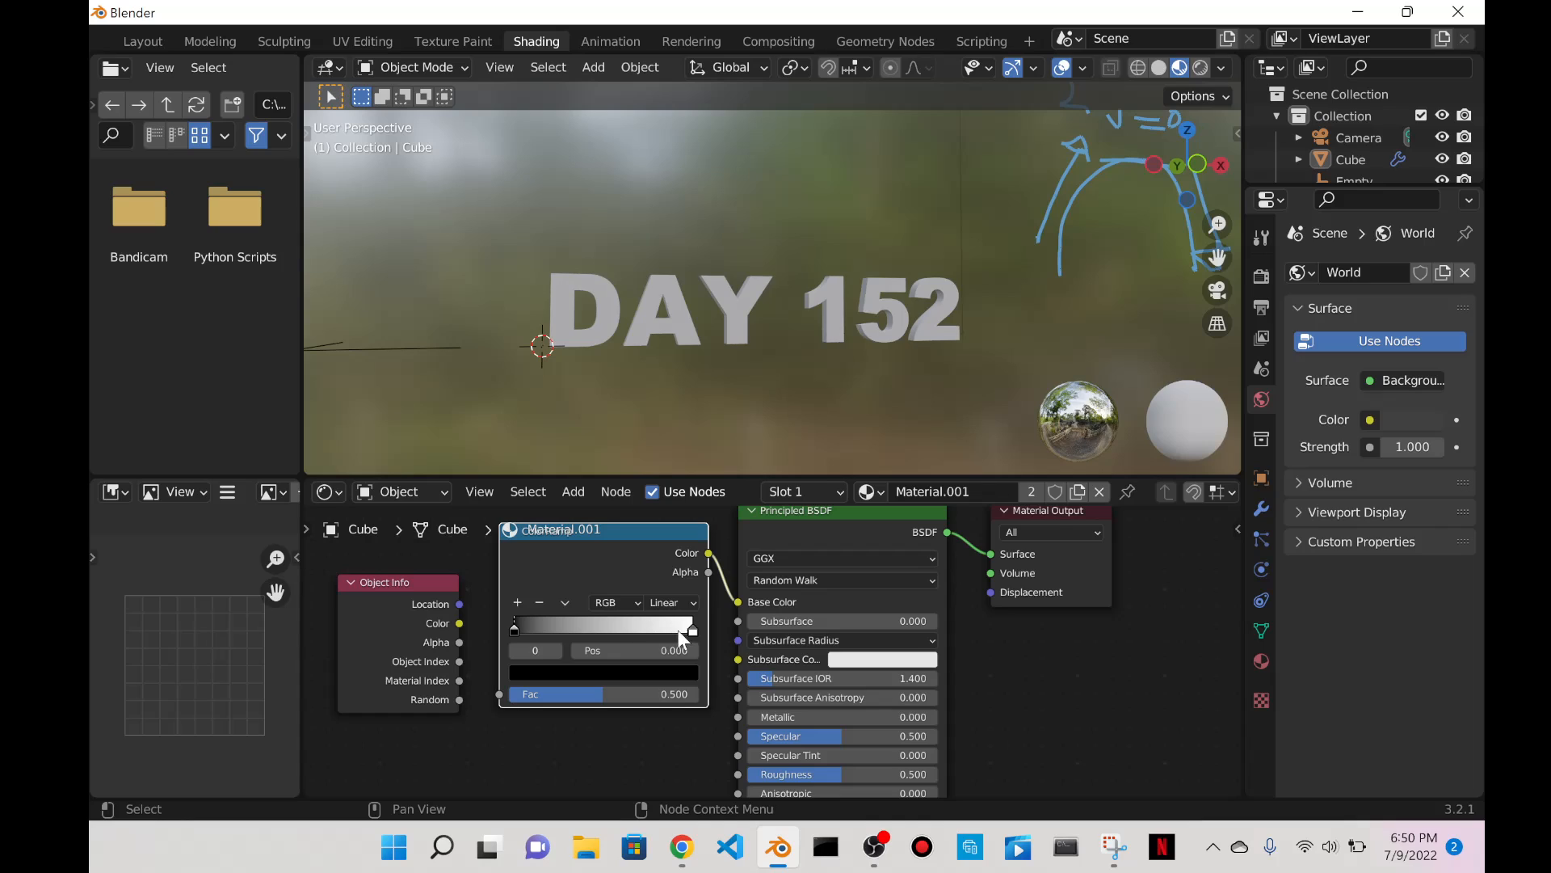
Recolor the ColorRamp's white stop to pink and move it to position 0.739.
{"action": "left_click", "coordinate": [692, 630]}
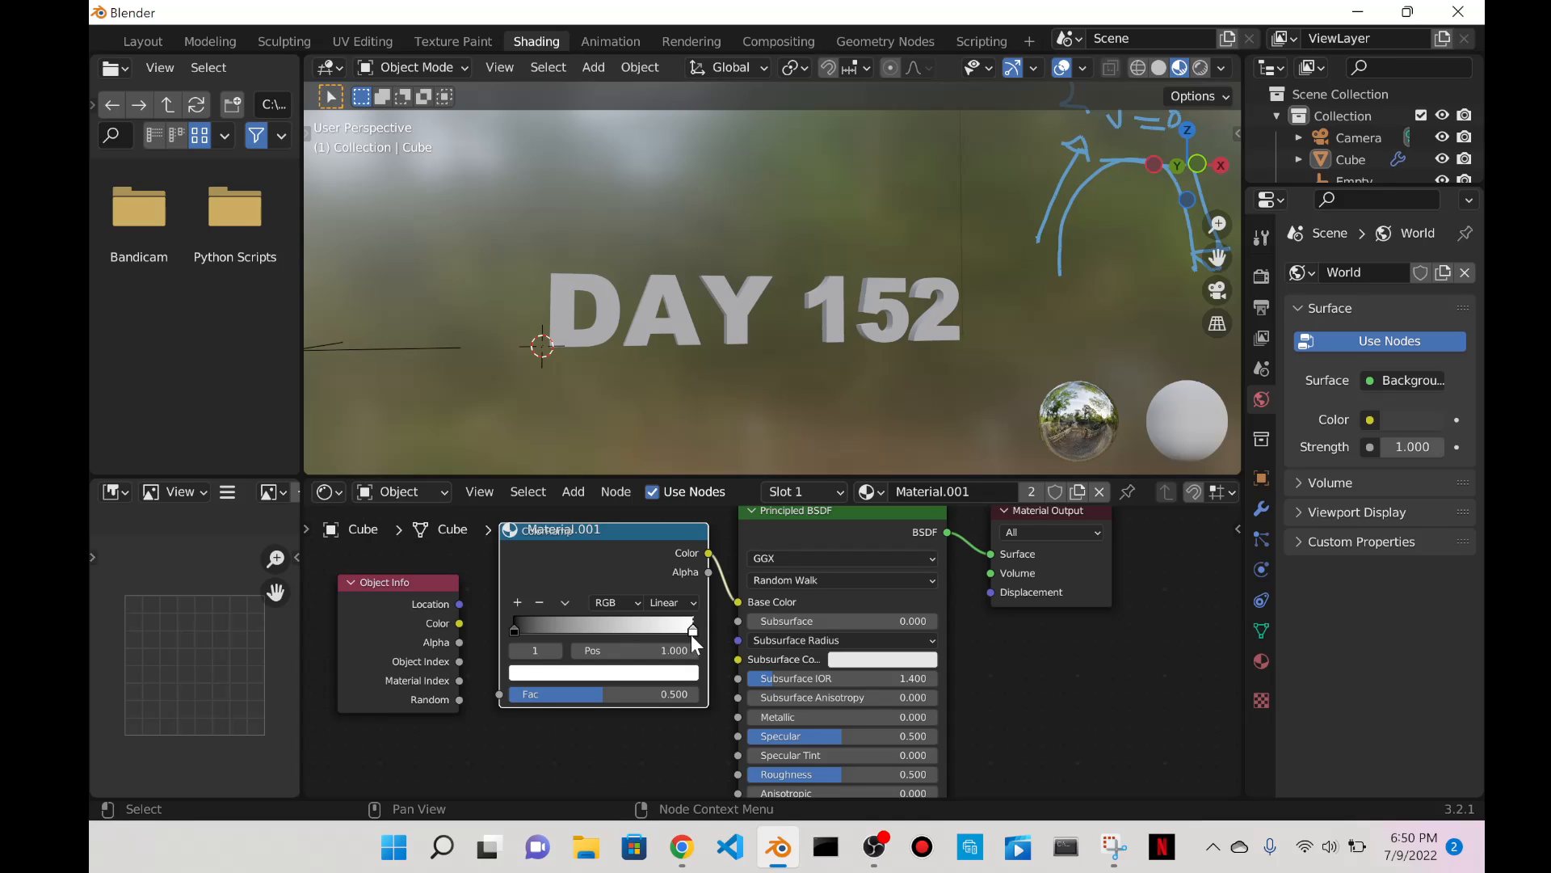
{"action": "left_click", "coordinate": [660, 673]}
{"action": "left_click", "coordinate": [667, 678]}
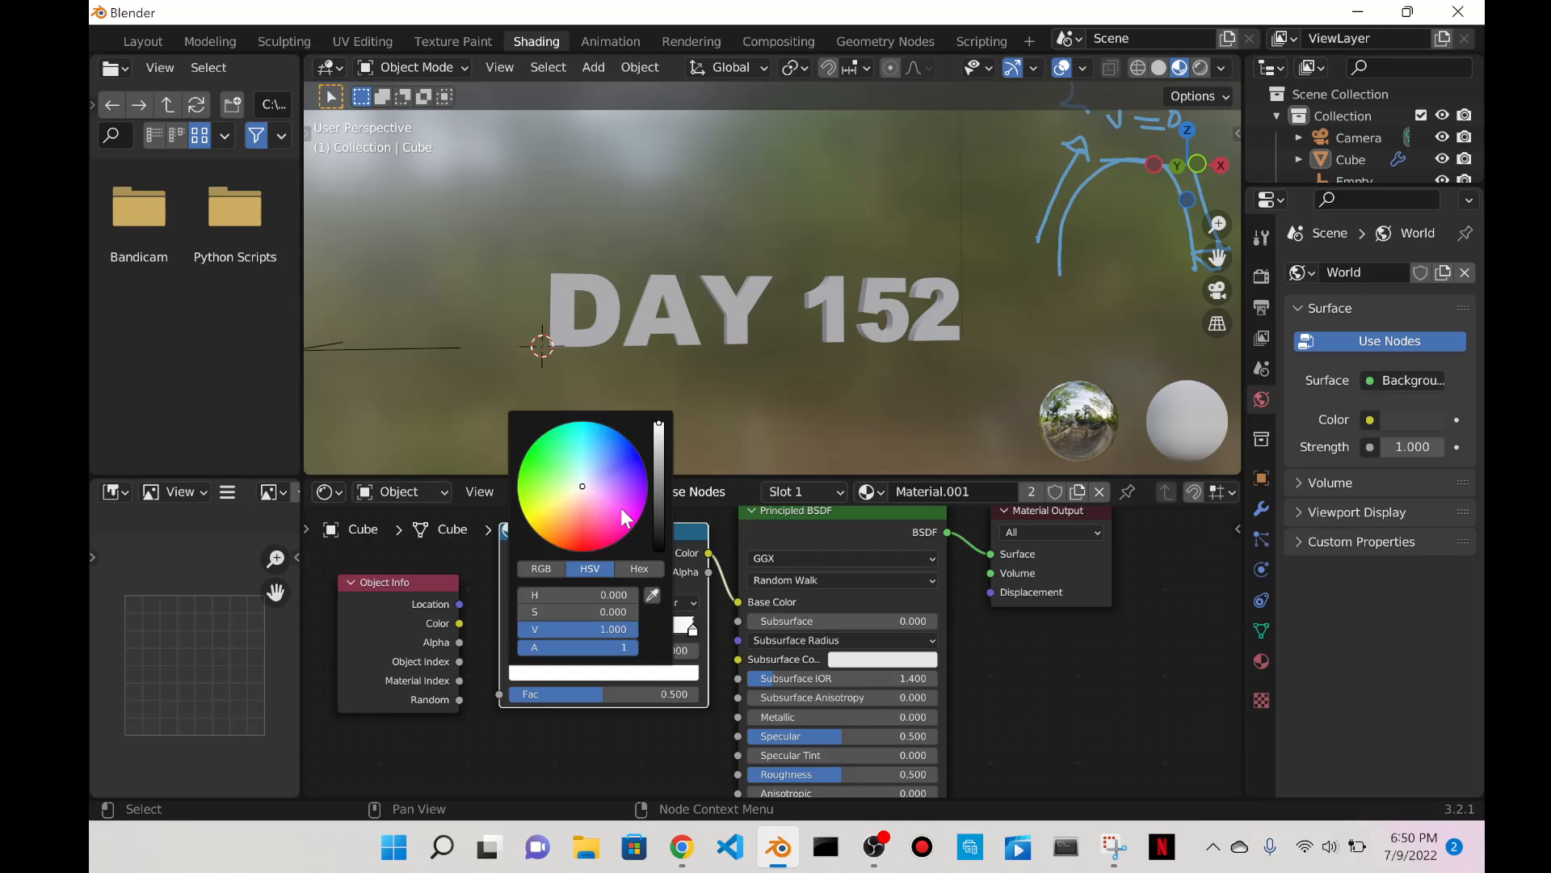
{"action": "left_click", "coordinate": [614, 501]}
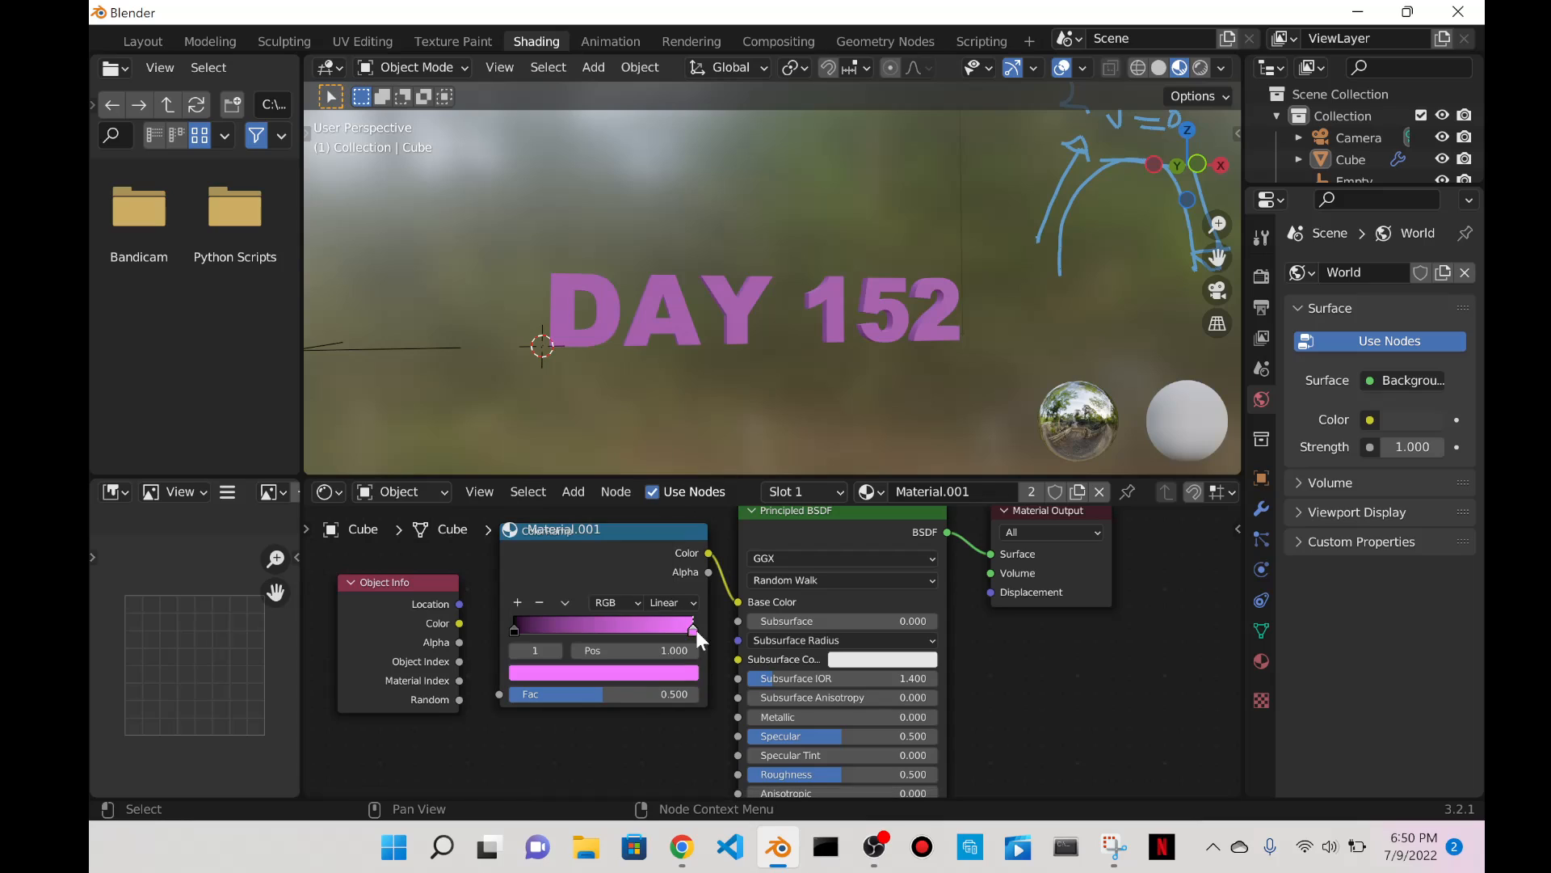
{"action": "left_click_drag", "start_coordinate": [693, 628], "coordinate": [646, 629]}
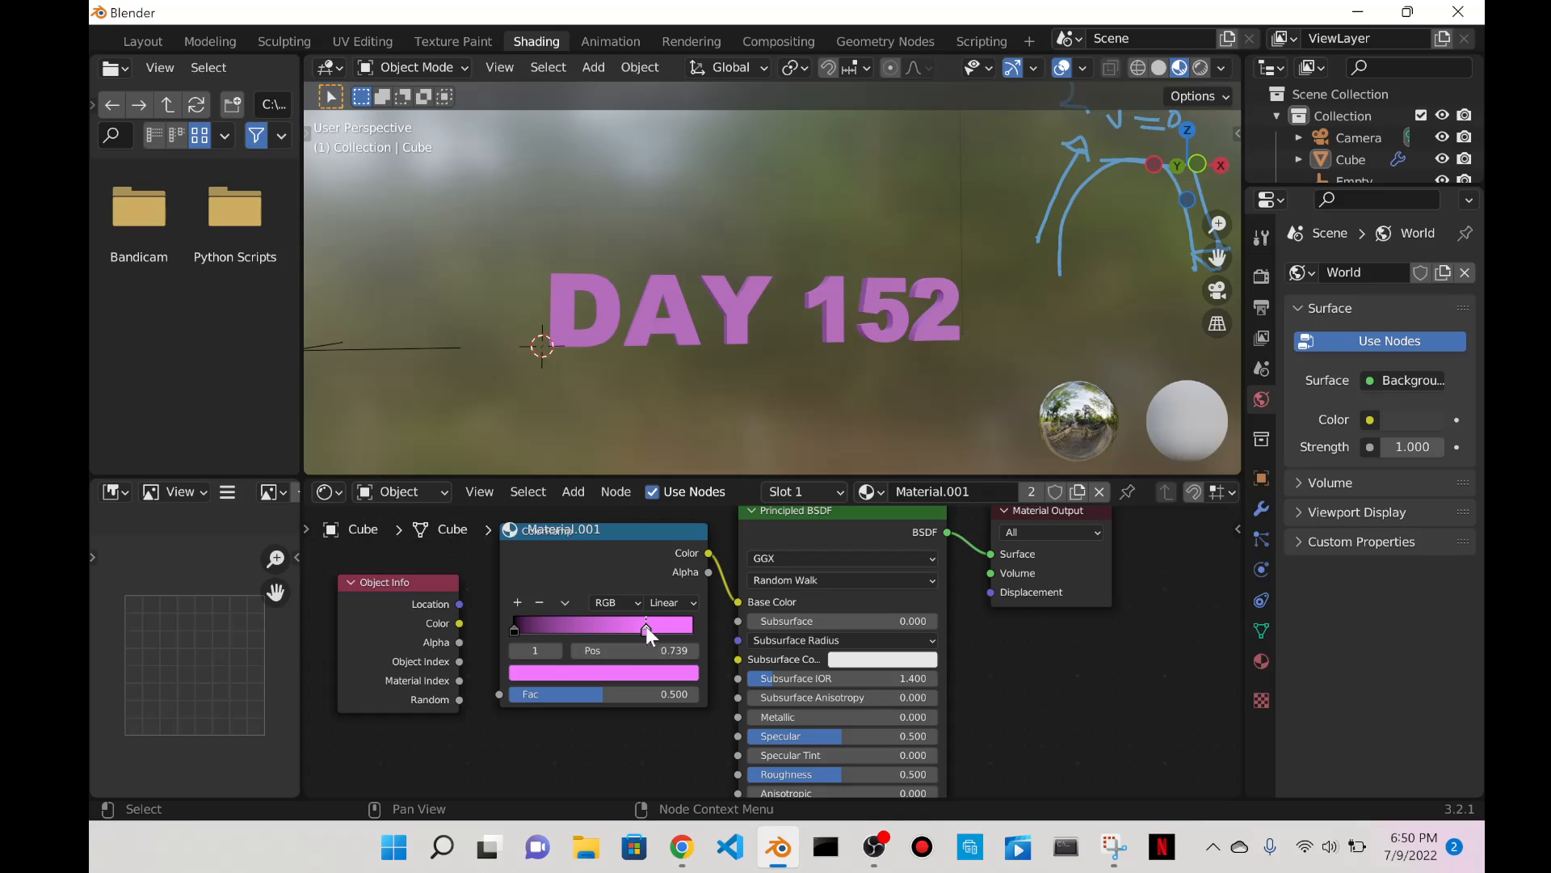
{"action": "left_click", "coordinate": [631, 672]}
Reposition the Object Info node beside the ColorRamp and connect its Random output to the ramp's Fac input.
{"action": "left_click", "coordinate": [394, 575]}
{"action": "left_click_drag", "start_coordinate": [394, 572], "coordinate": [381, 553]}
{"action": "scroll", "coordinate": [583, 579], "scroll_direction": "down", "scroll_amount": 2}
{"action": "middle_click_drag", "start_coordinate": [518, 523], "coordinate": [530, 571]}
{"action": "scroll", "coordinate": [515, 625], "scroll_direction": "up", "scroll_amount": 2}
{"action": "scroll", "coordinate": [515, 624], "scroll_direction": "up", "scroll_amount": 1}
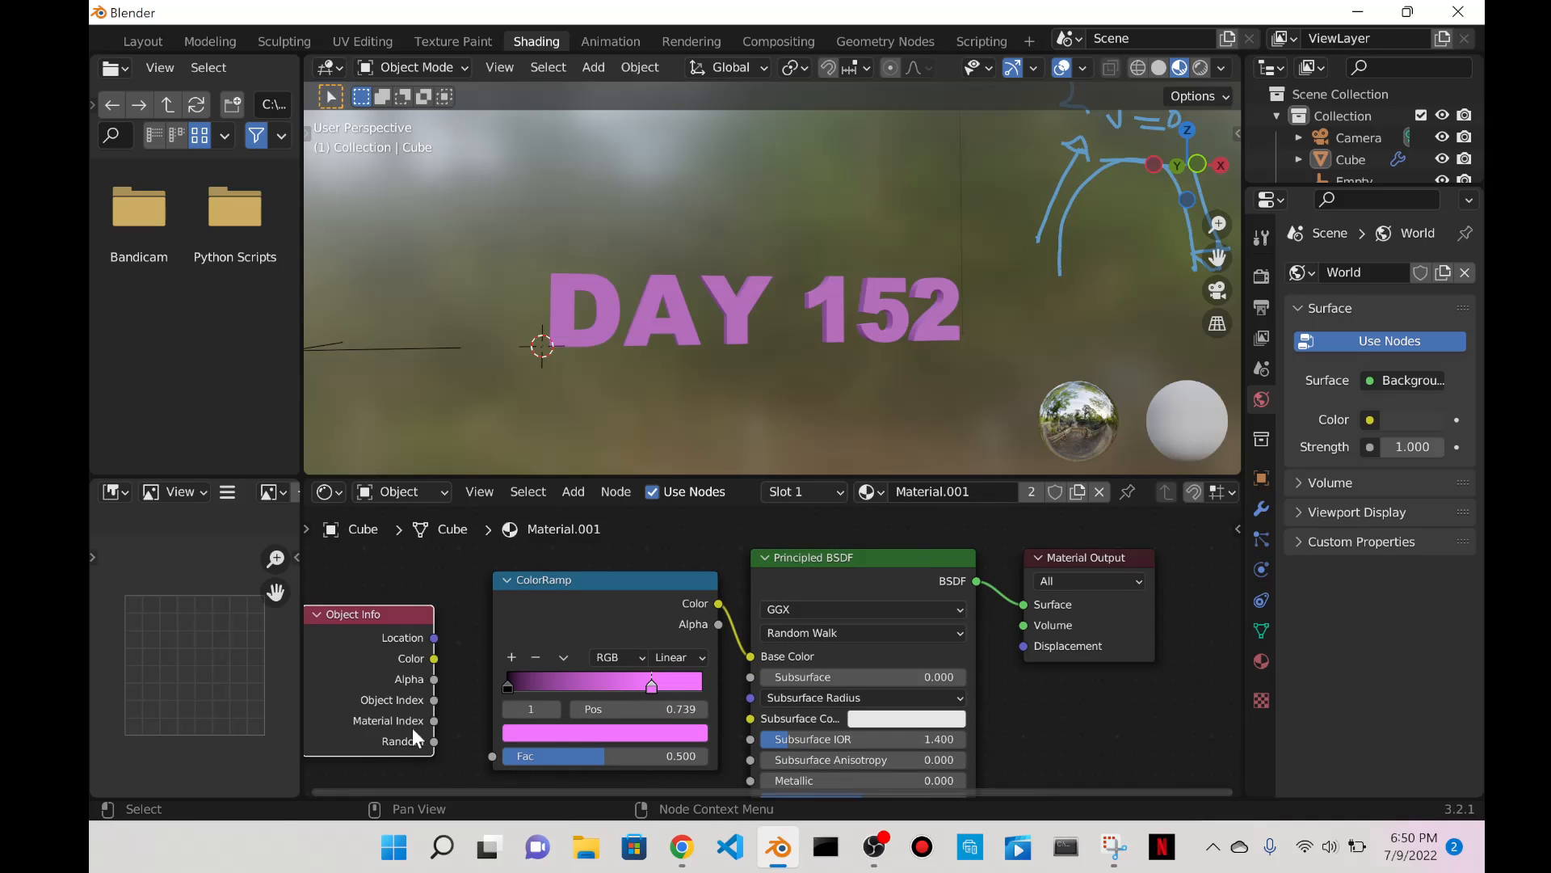
{"action": "left_click_drag", "start_coordinate": [360, 606], "coordinate": [370, 574]}
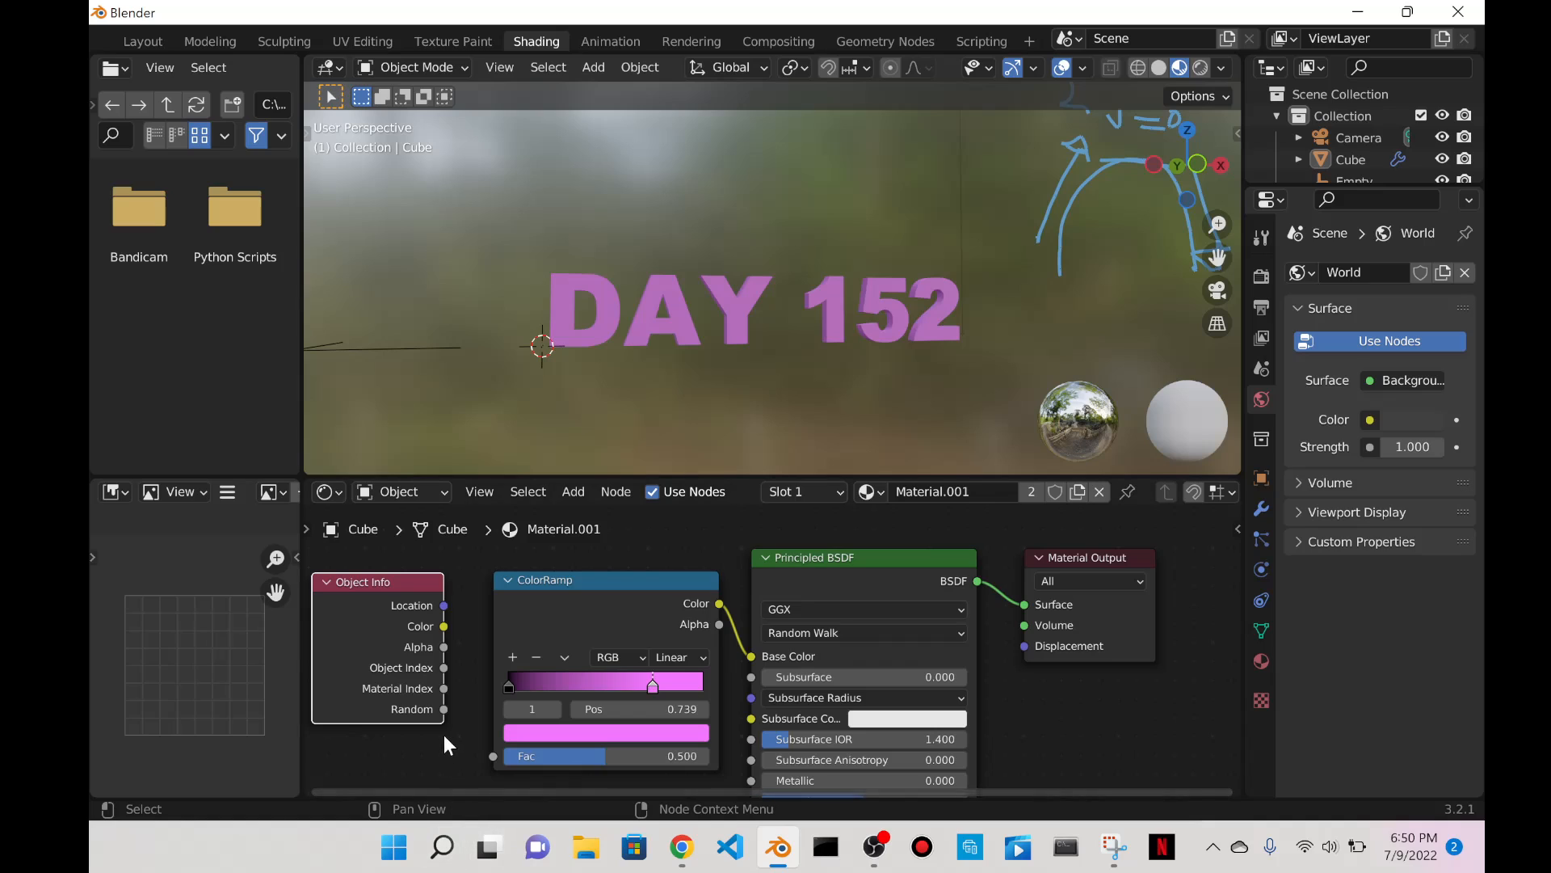
{"action": "left_click_drag", "start_coordinate": [444, 706], "coordinate": [497, 741]}
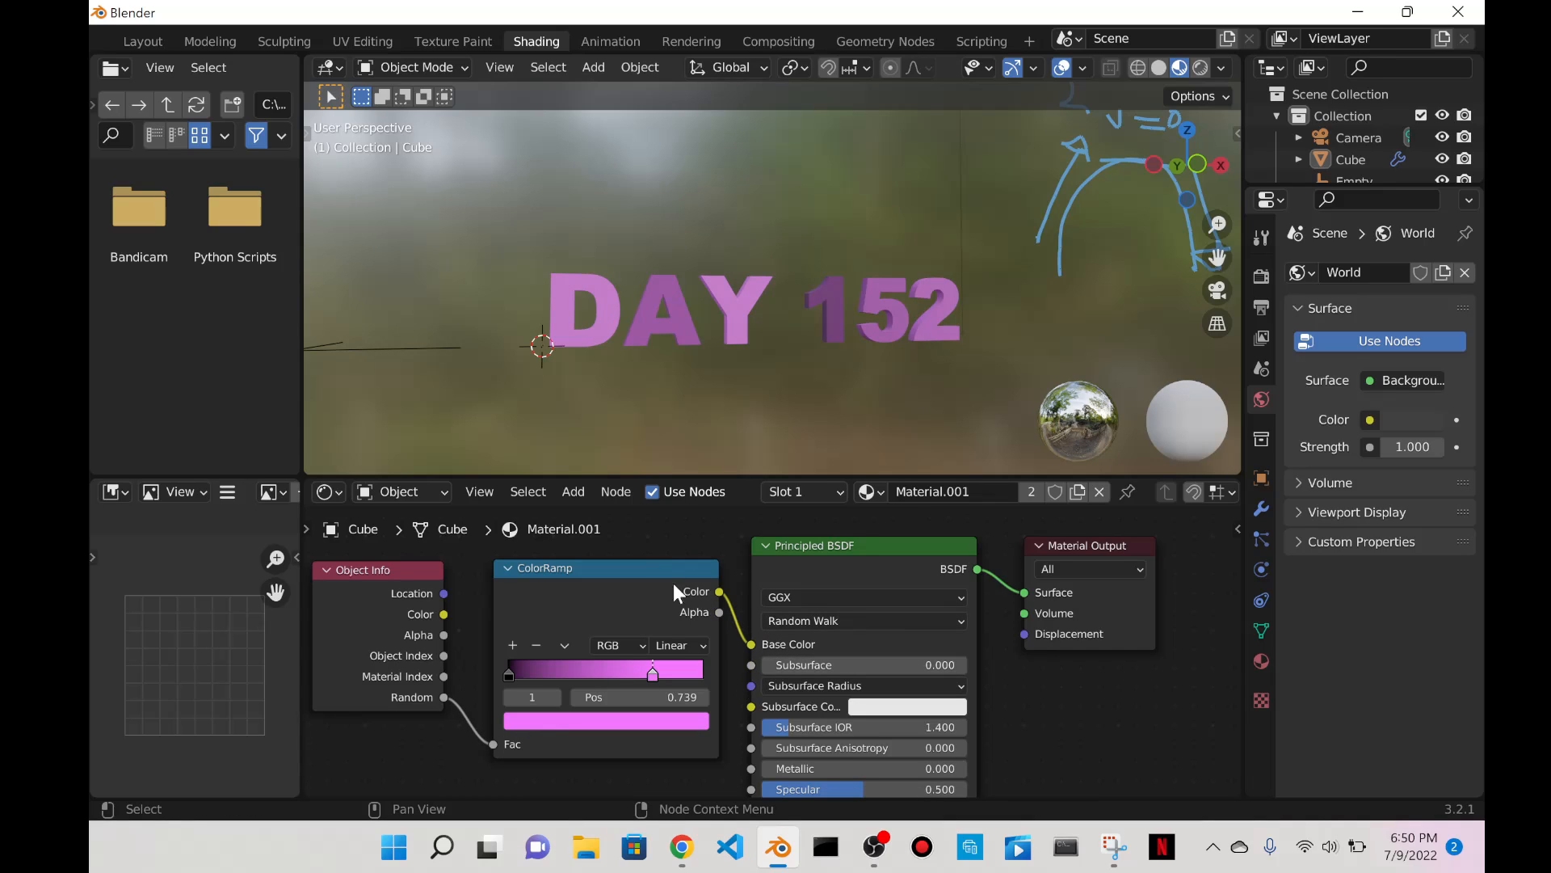
{"action": "scroll", "coordinate": [889, 268], "scroll_direction": "up", "scroll_amount": 3}
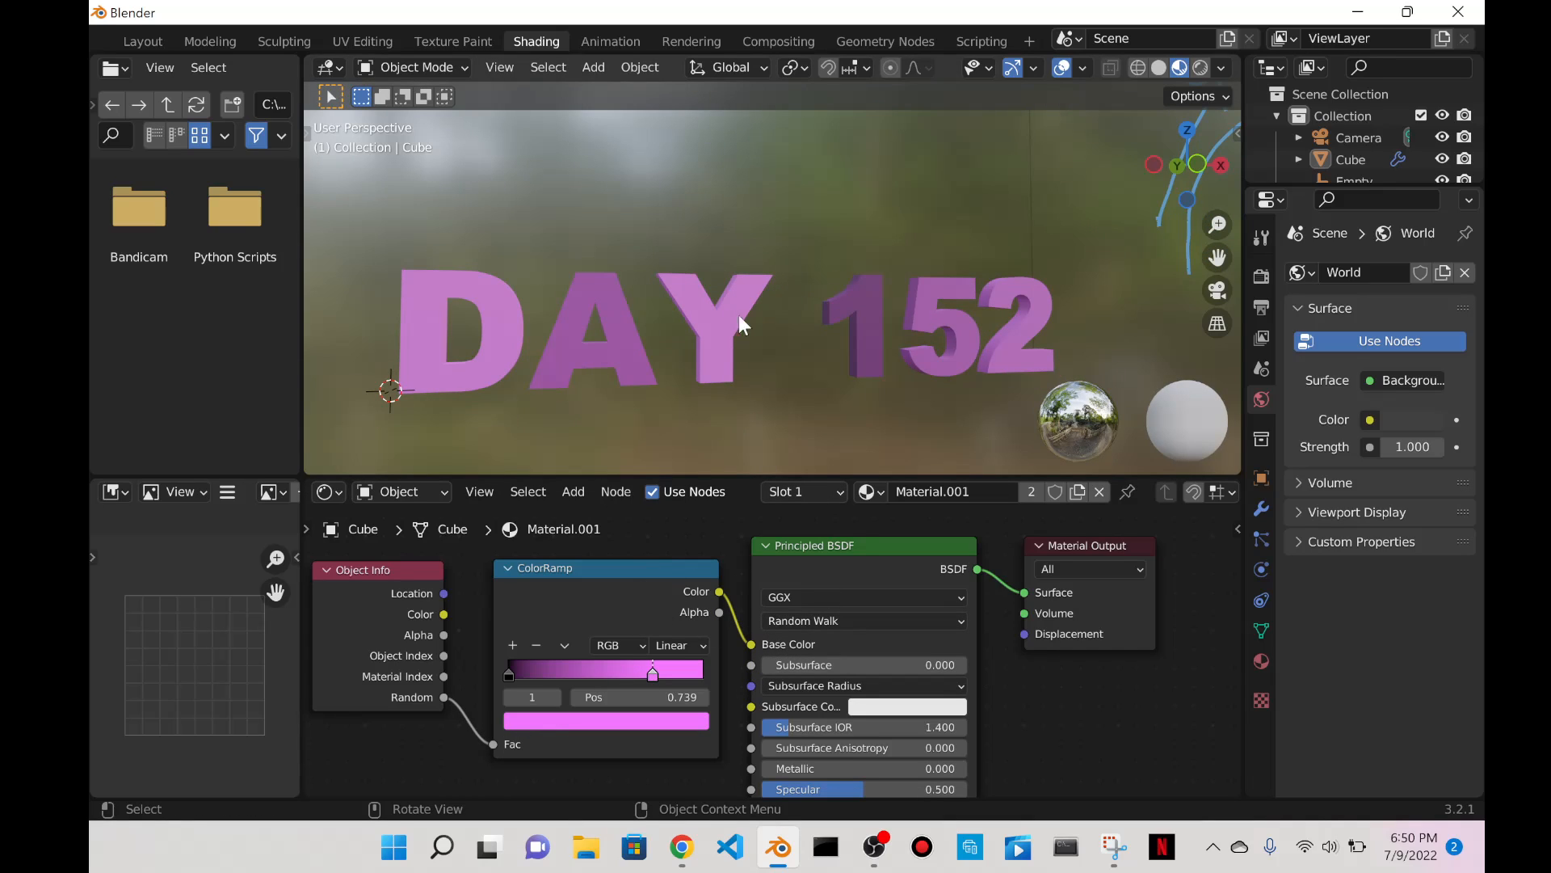
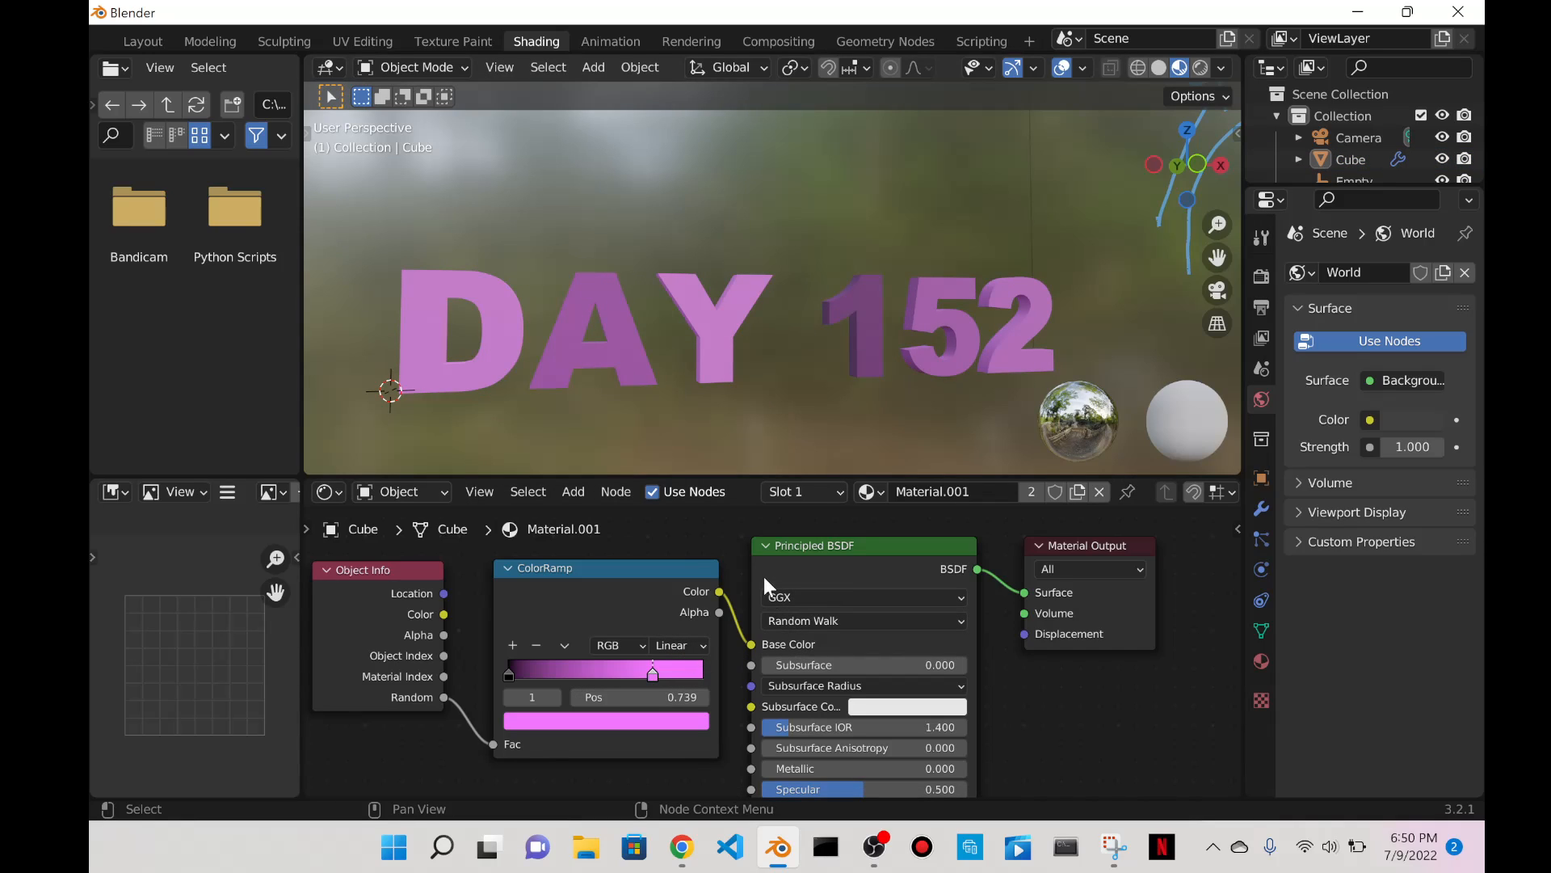
Set the ColorRamp's interpolation to Constant and move its pink stop to position 0.427.
{"action": "left_click", "coordinate": [688, 645]}
{"action": "left_click", "coordinate": [668, 644]}
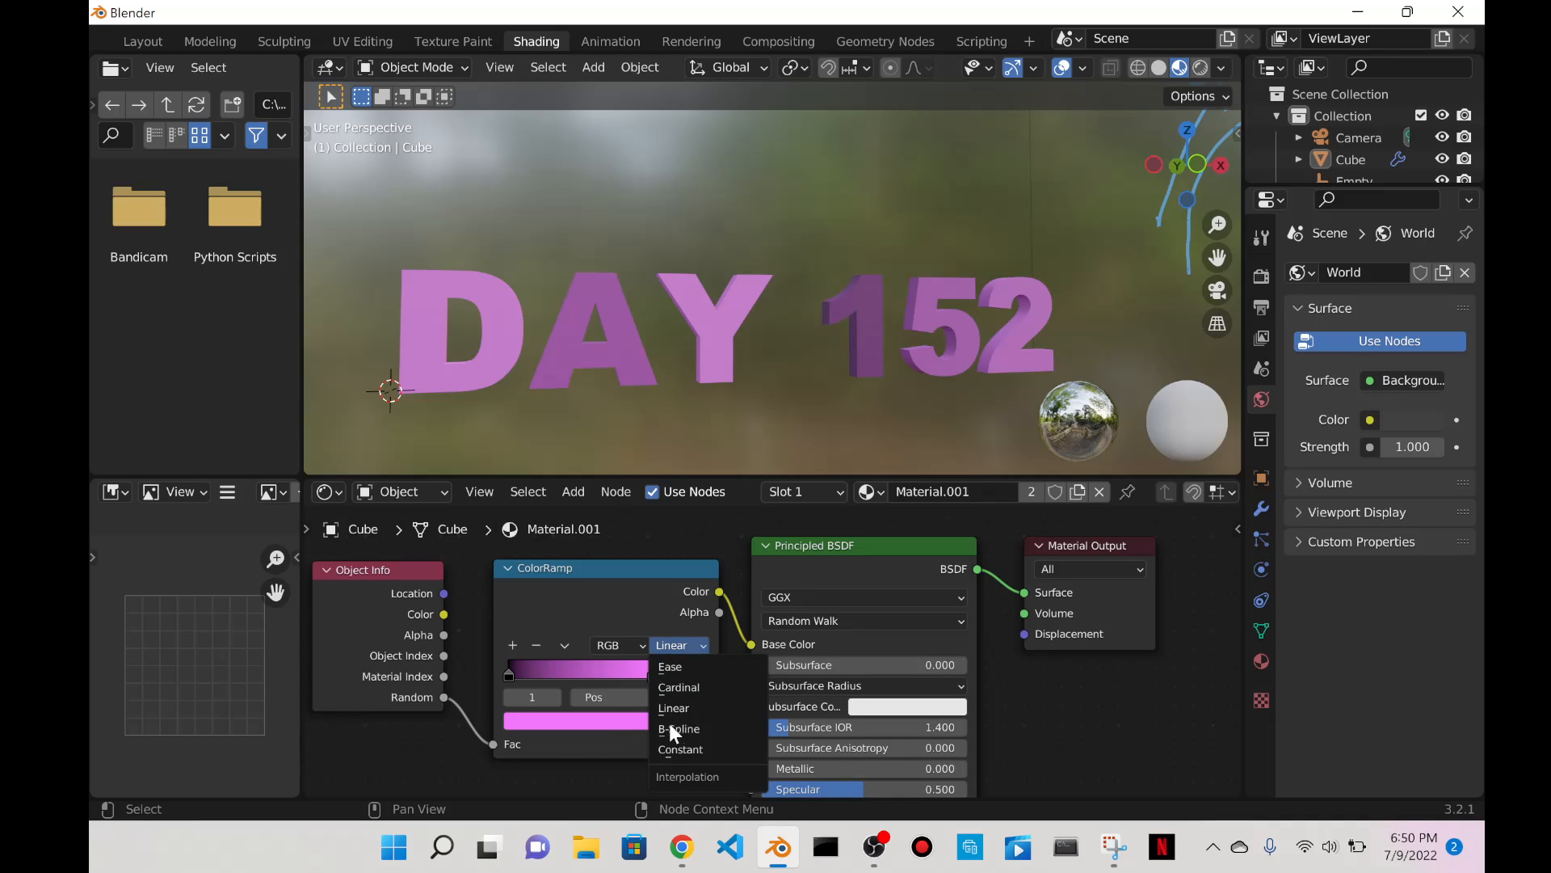
{"action": "left_click", "coordinate": [677, 754]}
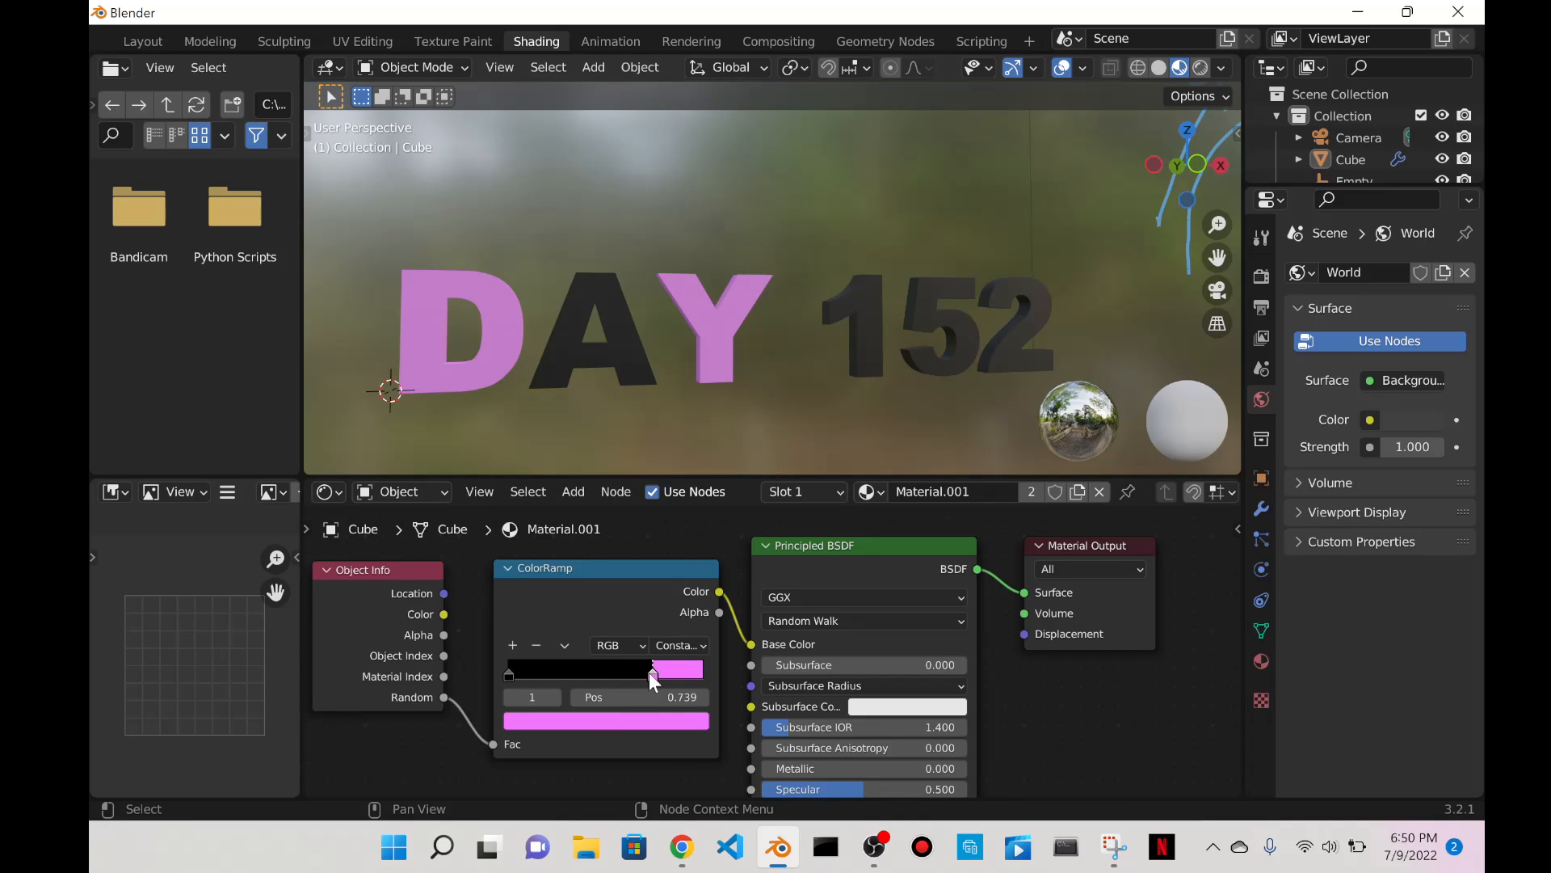
{"action": "mouse_move", "coordinate": [648, 672]}
{"action": "left_mouse_down"}
{"action": "mouse_move", "coordinate": [602, 673]}
{"action": "mouse_move", "coordinate": [618, 673]}
{"action": "left_mouse_up"}
{"action": "middle_click_drag", "start_coordinate": [800, 287], "coordinate": [845, 333]}
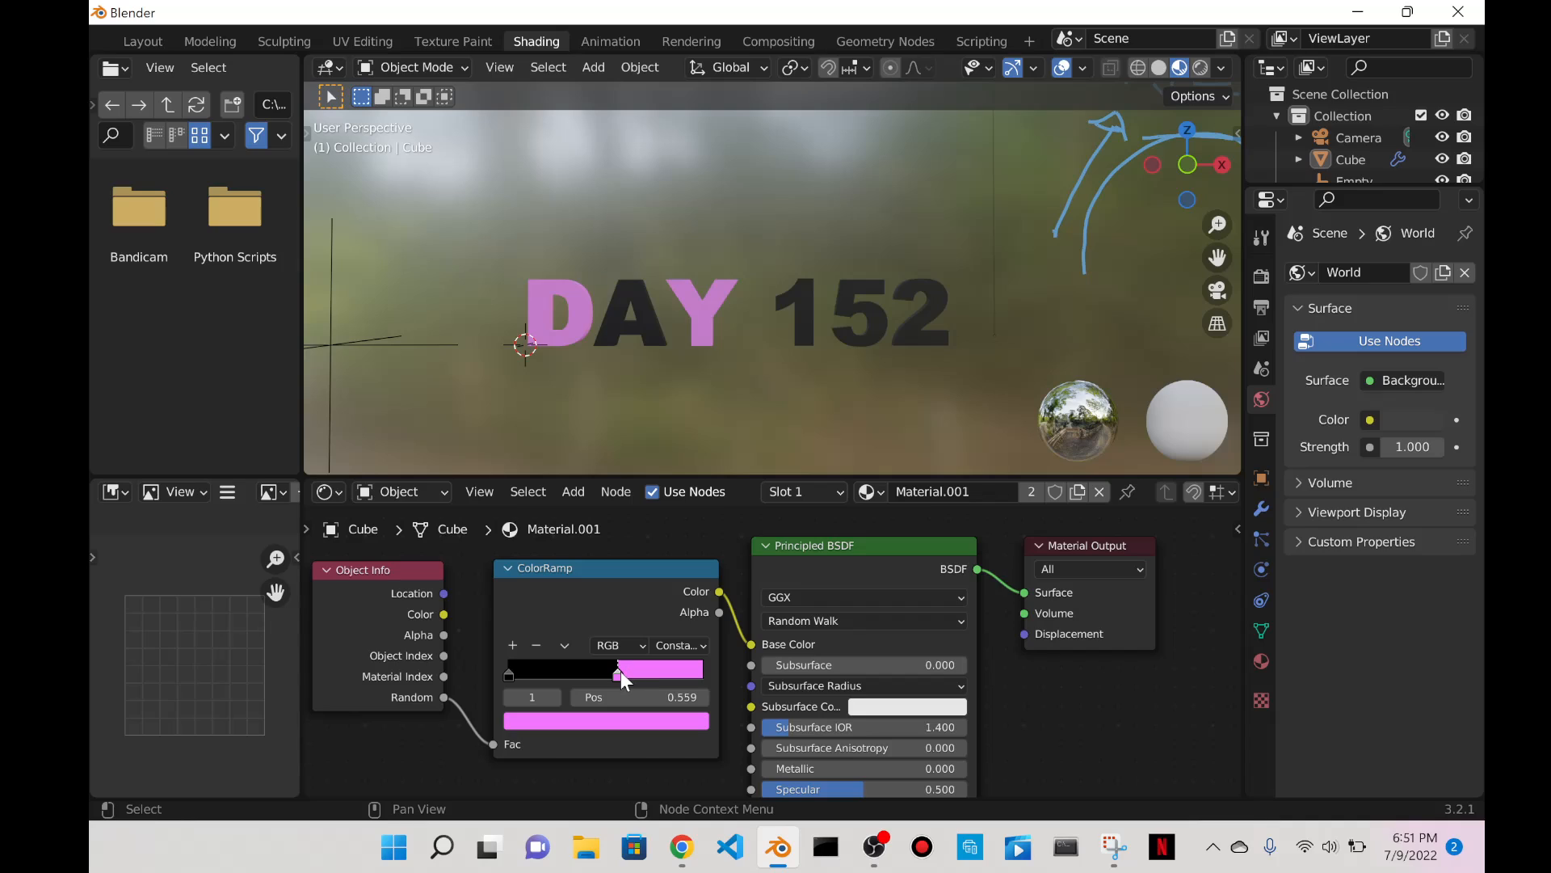
{"action": "left_click_drag", "start_coordinate": [620, 675], "coordinate": [588, 682]}
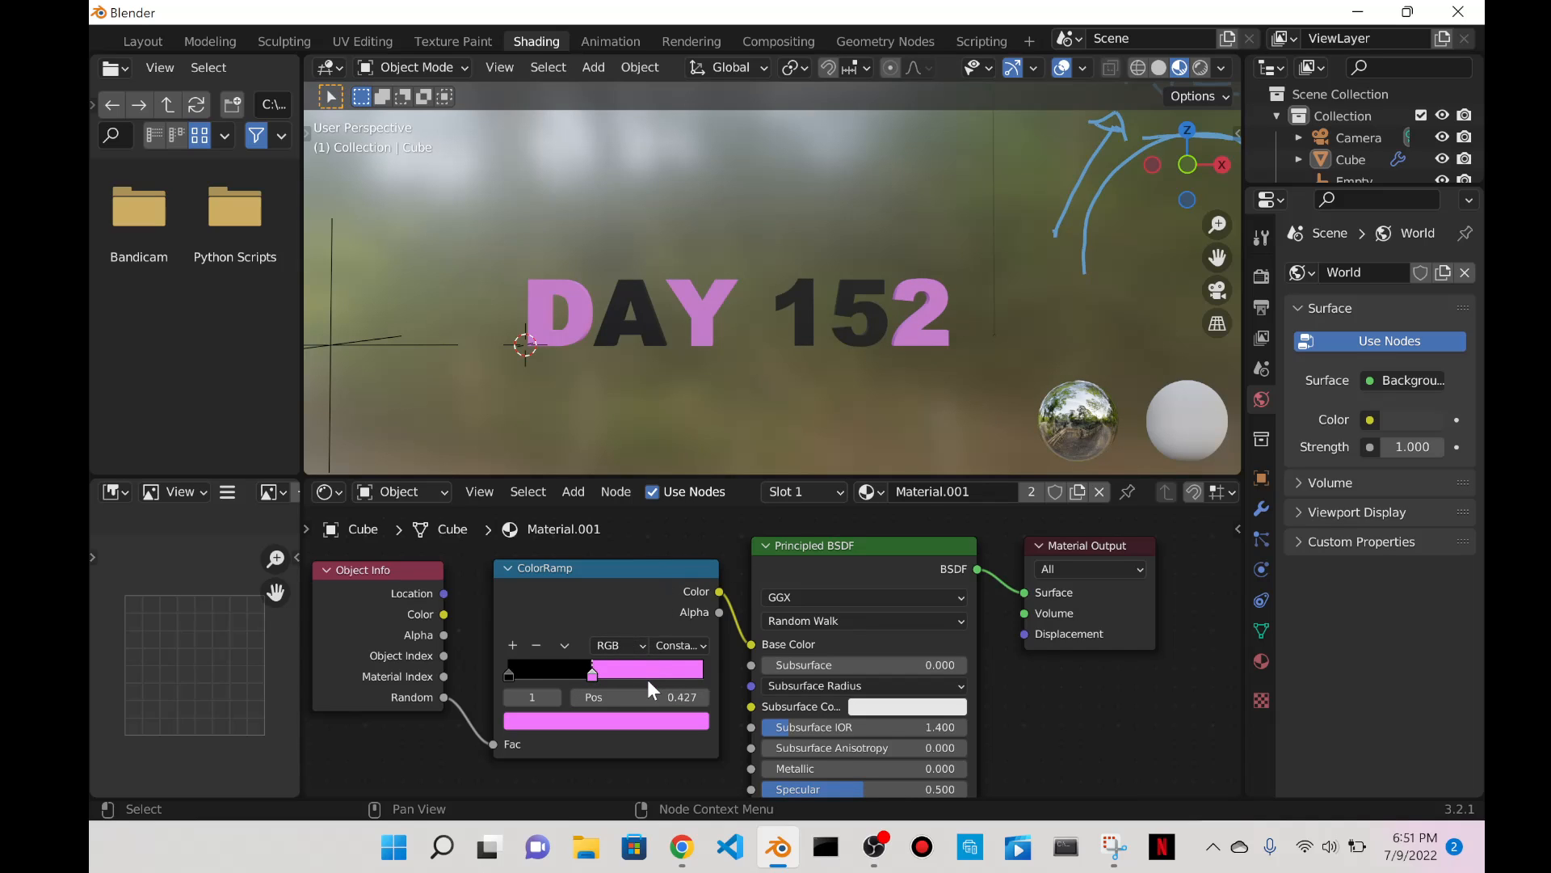
Switch to Chrome, search for "coloors" in a new tab and open the Coolors palette generator.
{"action": "left_click", "coordinate": [681, 846]}
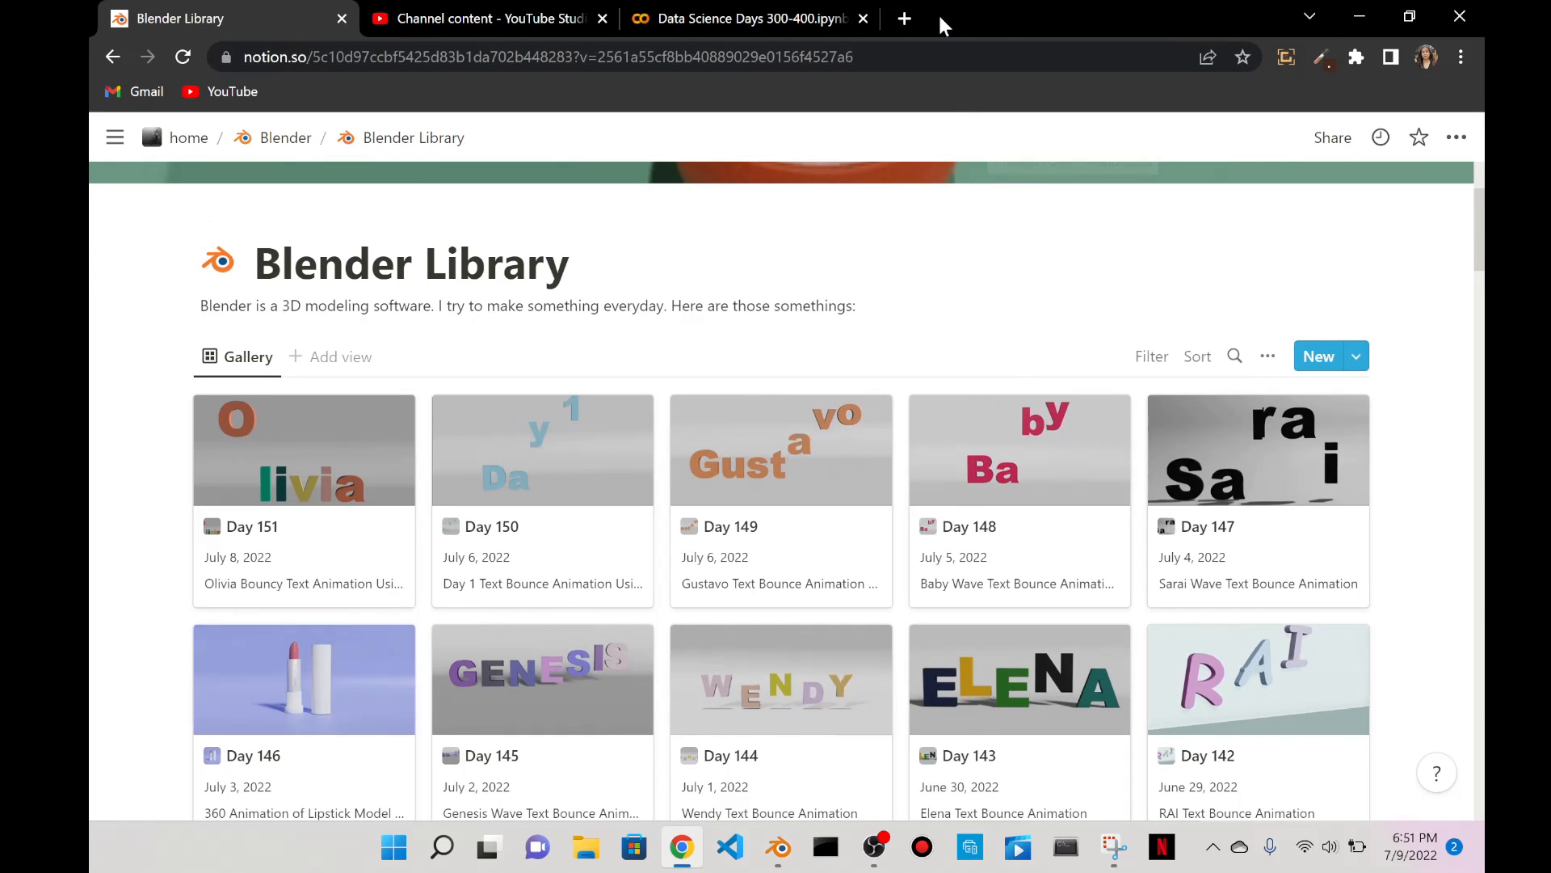
{"action": "left_click", "coordinate": [905, 18]}
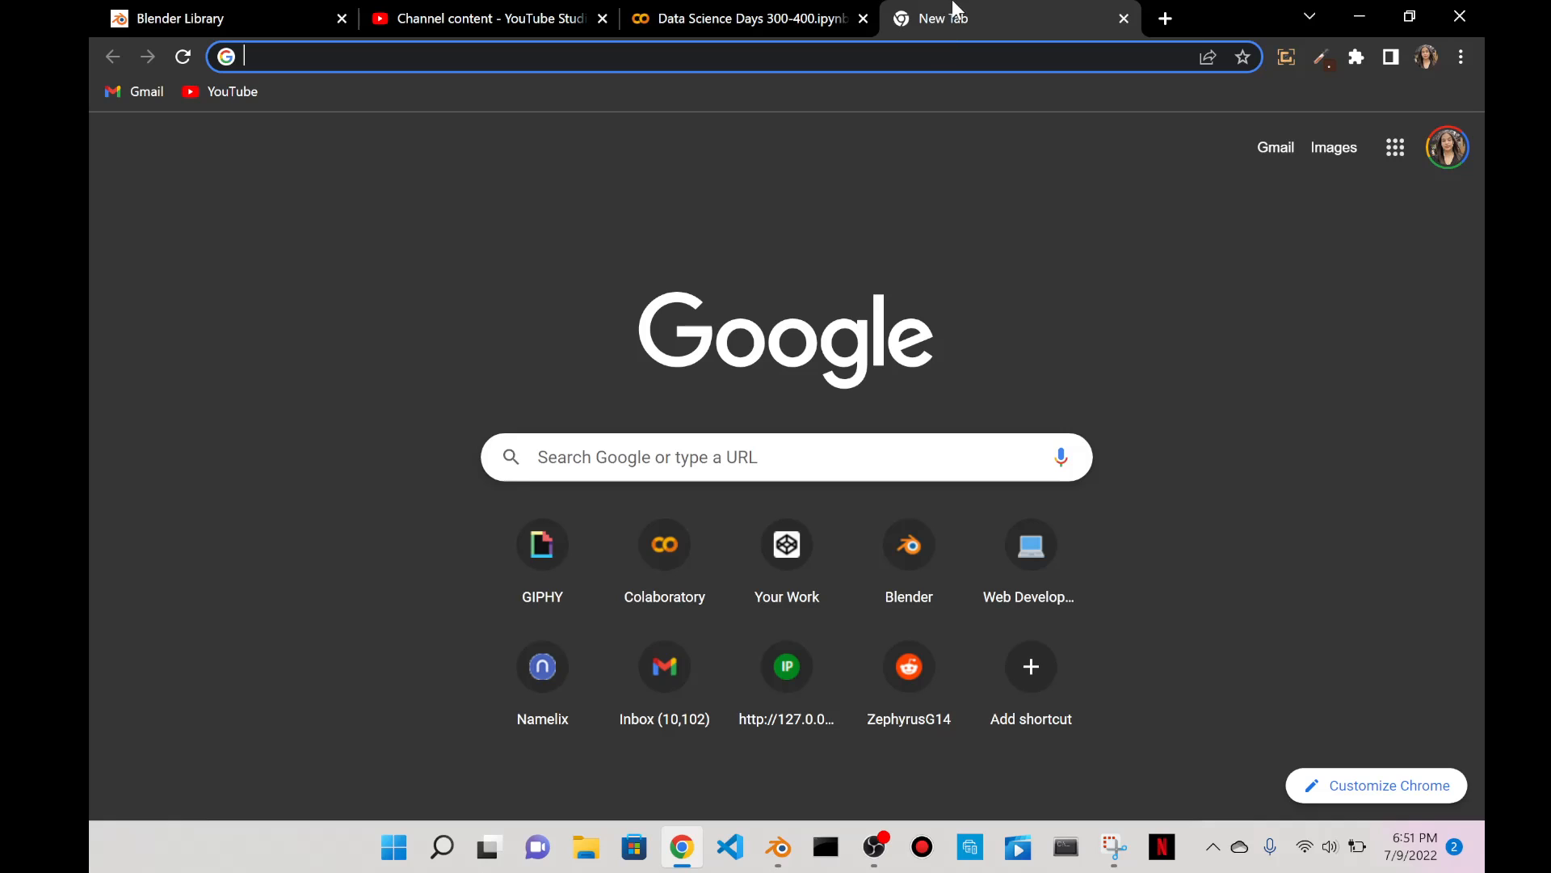
{"action": "type", "text": "coloors"}
{"action": "key", "text": "Return"}
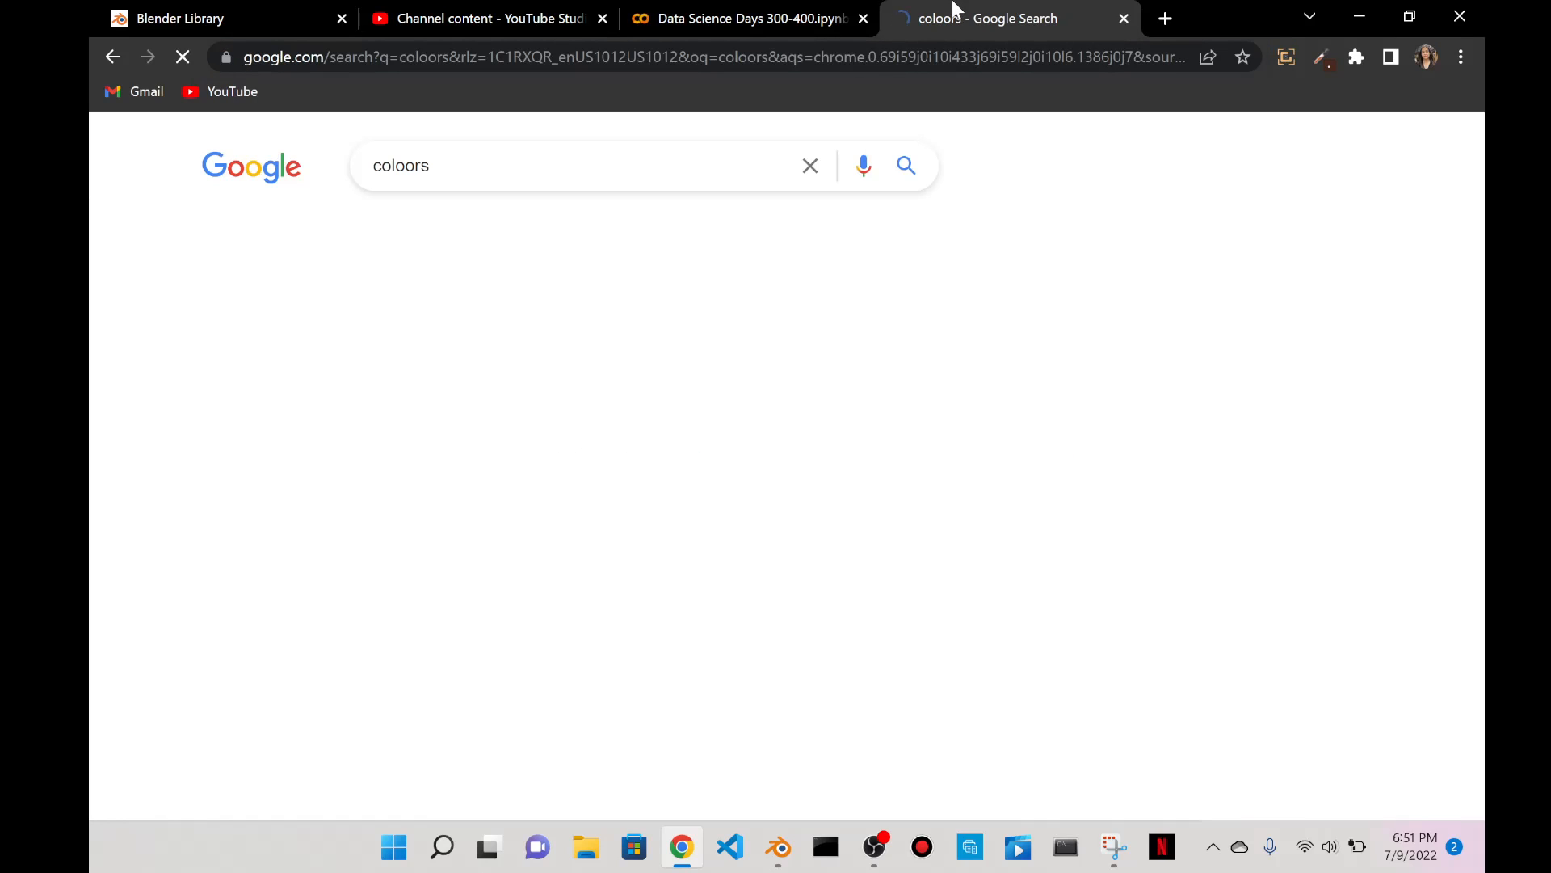
{"action": "left_click", "coordinate": [380, 435]}
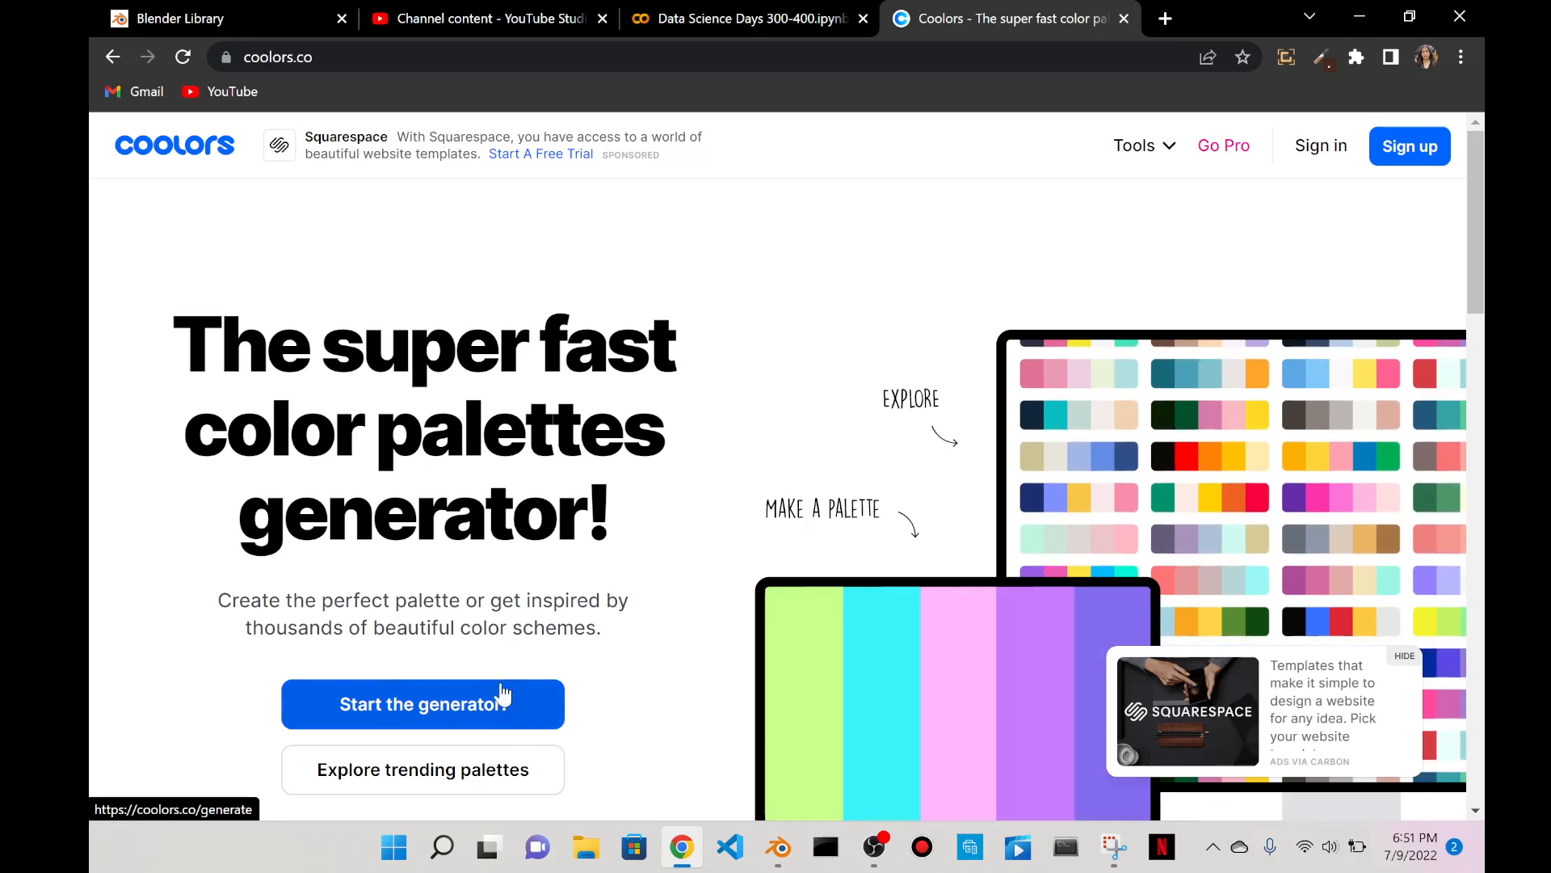
{"action": "left_click", "coordinate": [502, 695]}
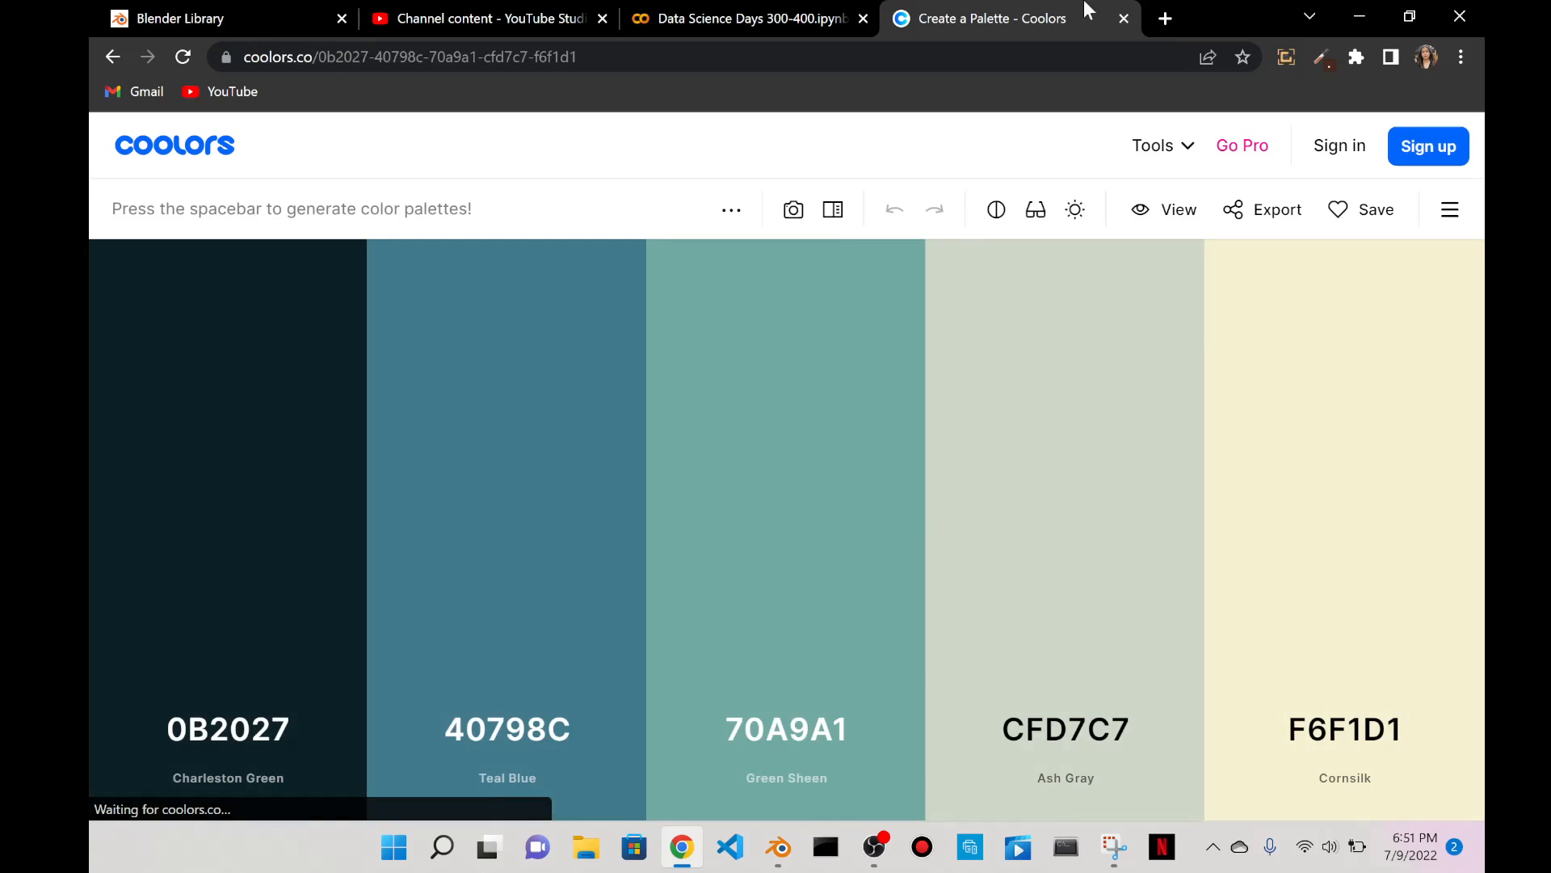
Generate a new Coolors palette and copy its Skobeloff colour 006C67, returning to Blender.
{"action": "key", "text": "space"}
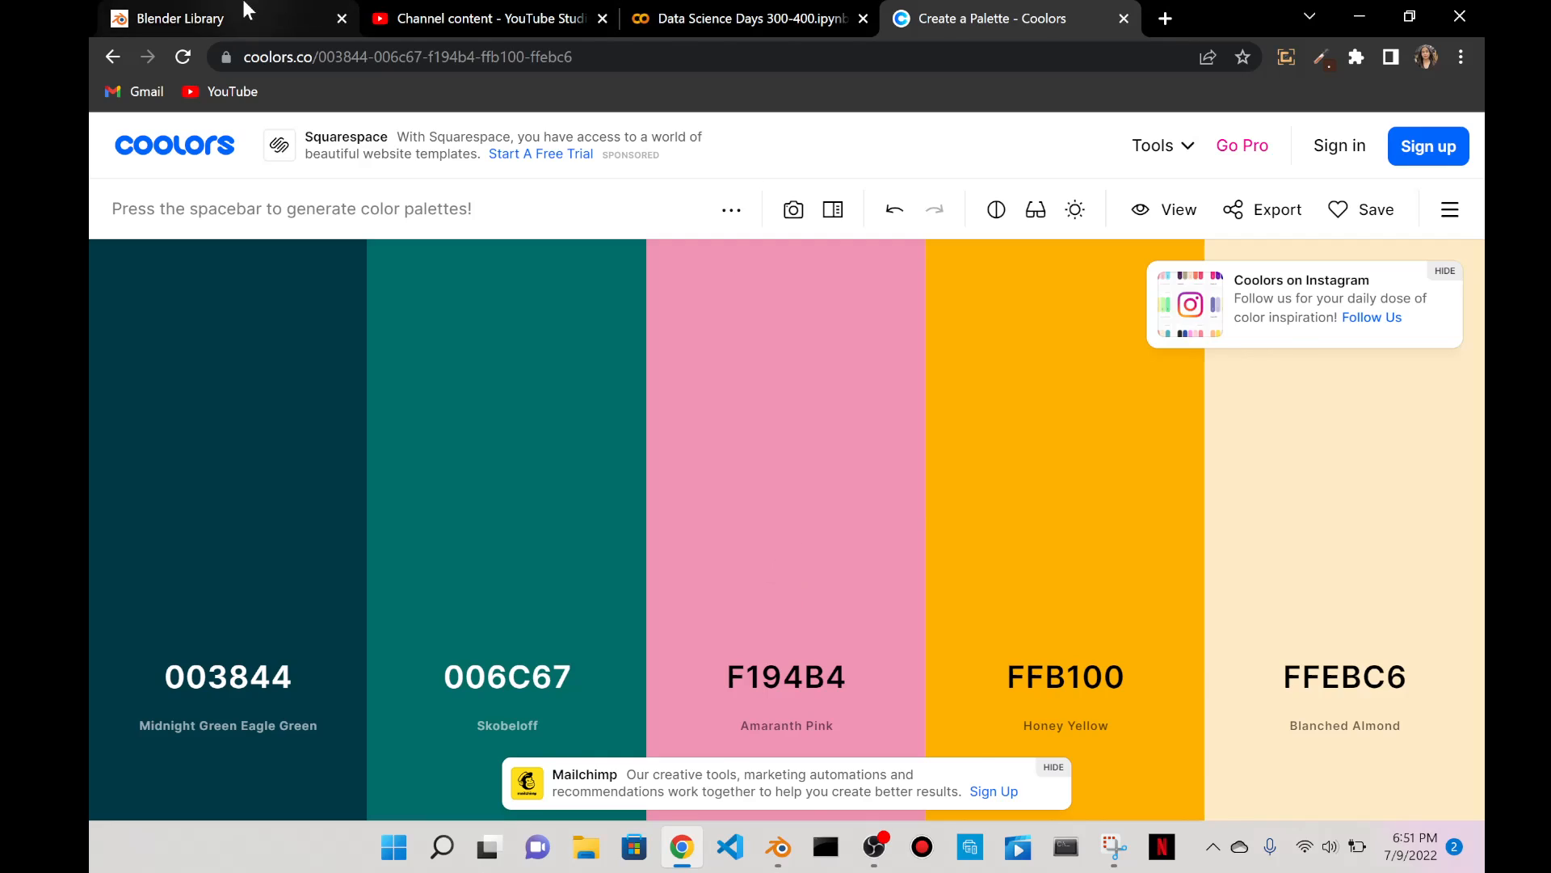
{"action": "left_click", "coordinate": [170, 18]}
{"action": "left_click", "coordinate": [752, 17]}
{"action": "left_click", "coordinate": [970, 18]}
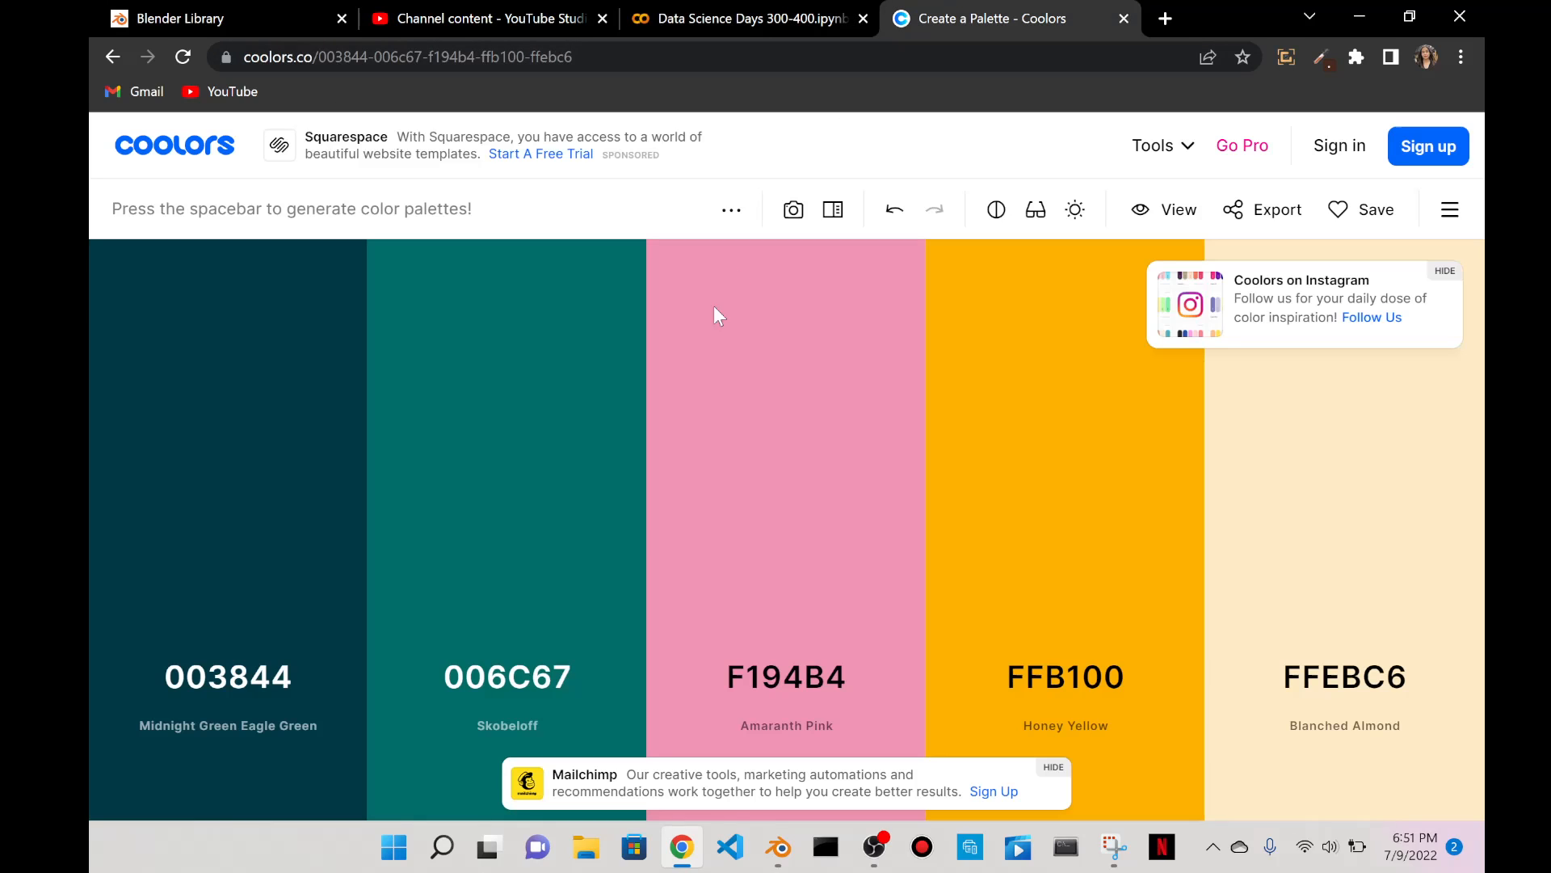
{"action": "left_click", "coordinate": [506, 565]}
{"action": "left_click", "coordinate": [1410, 16]}
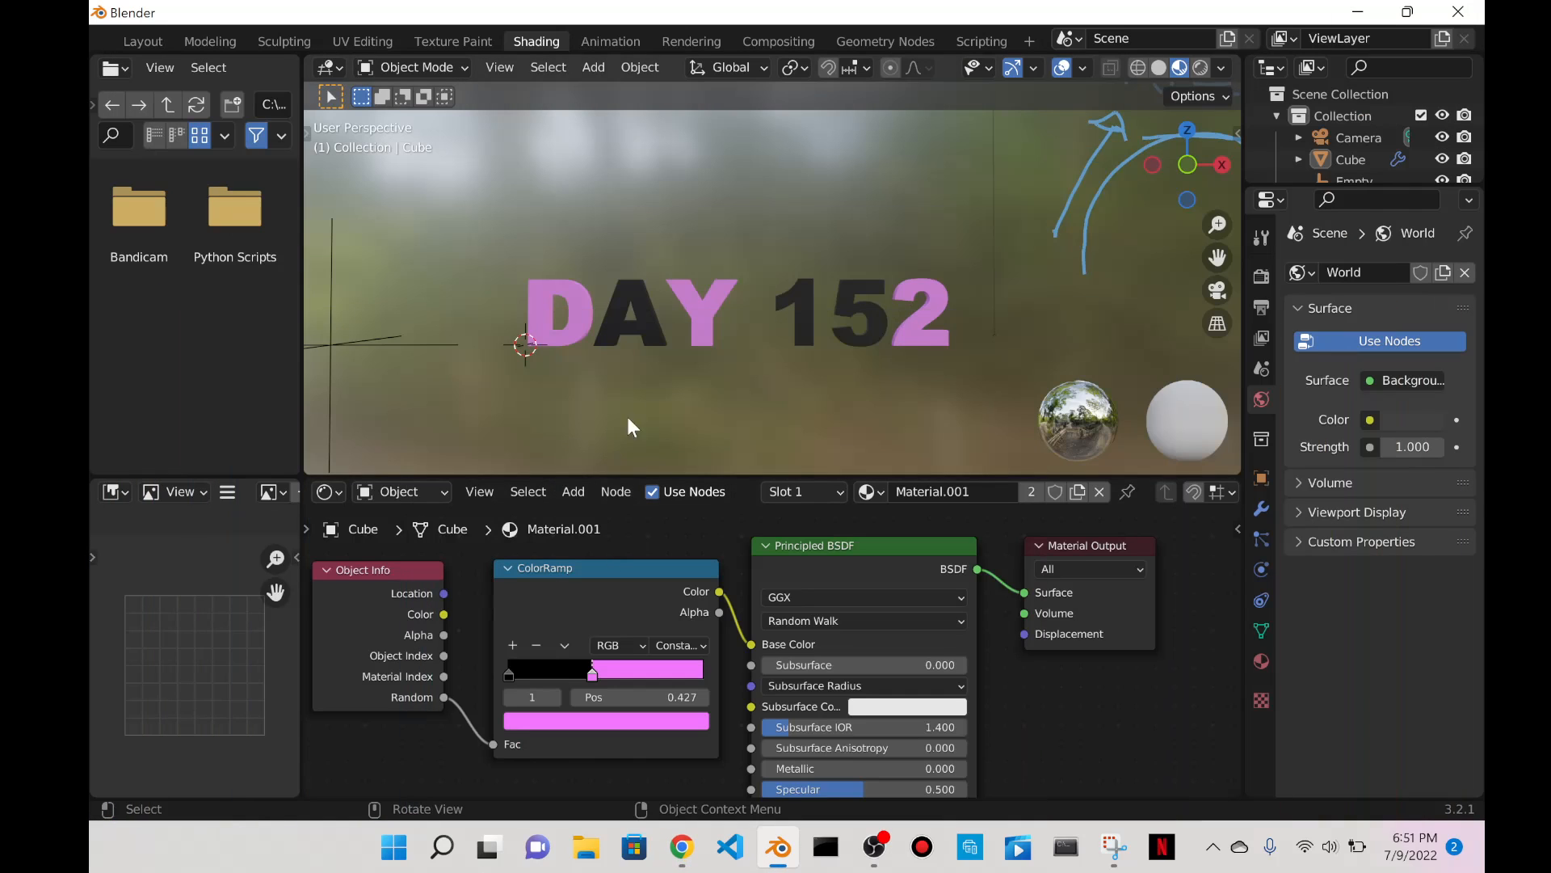
Set the ColorRamp's black stop at position 0 to hex colour 006C67.
{"action": "left_click", "coordinate": [508, 676]}
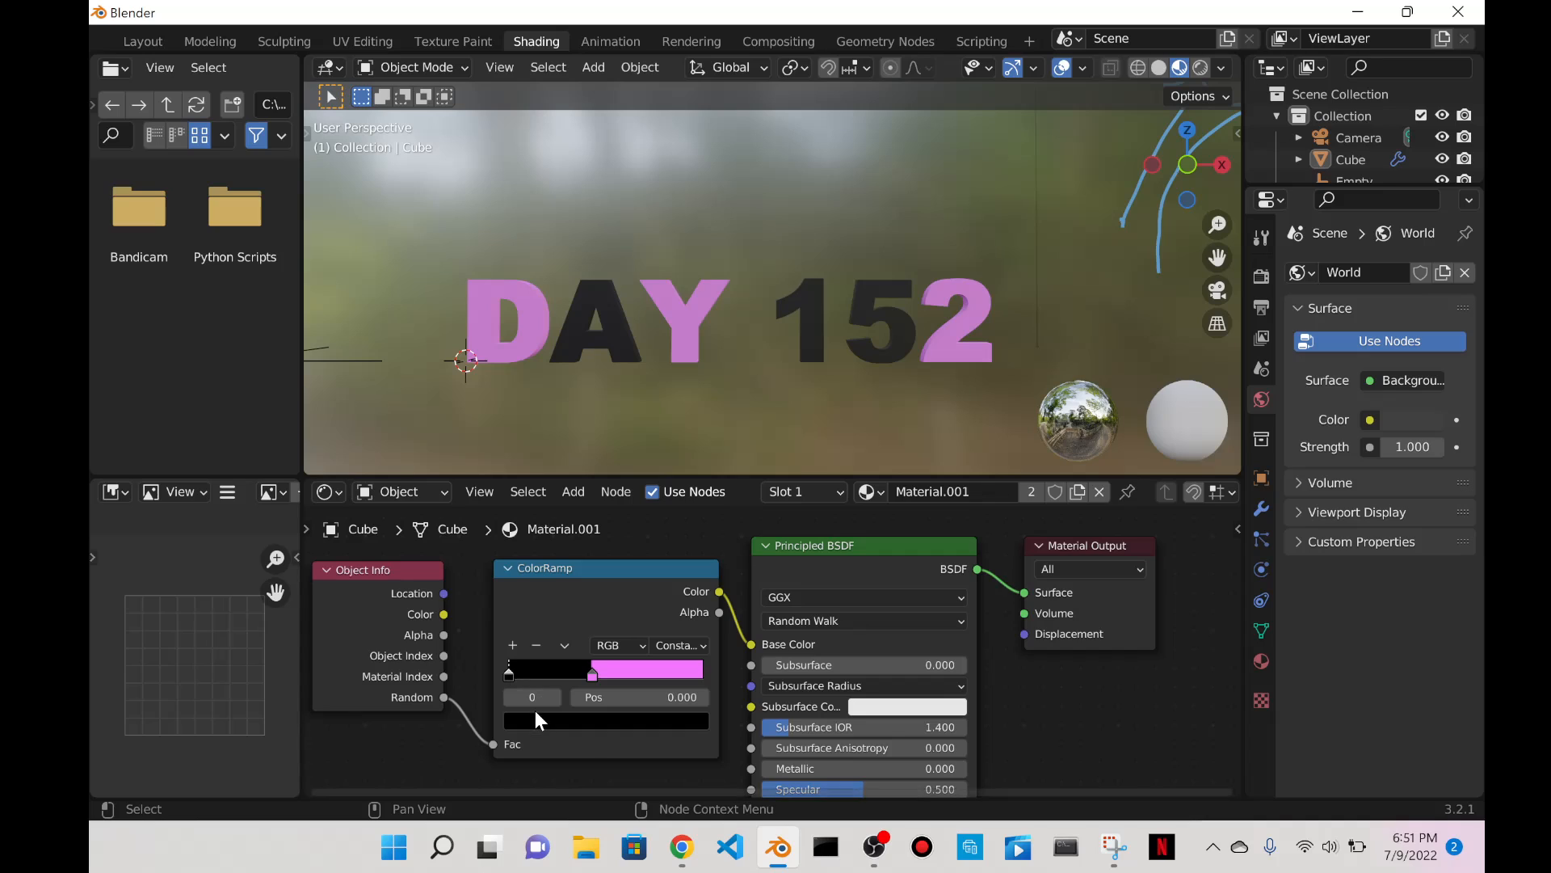
{"action": "left_click", "coordinate": [557, 718]}
{"action": "left_click", "coordinate": [638, 606]}
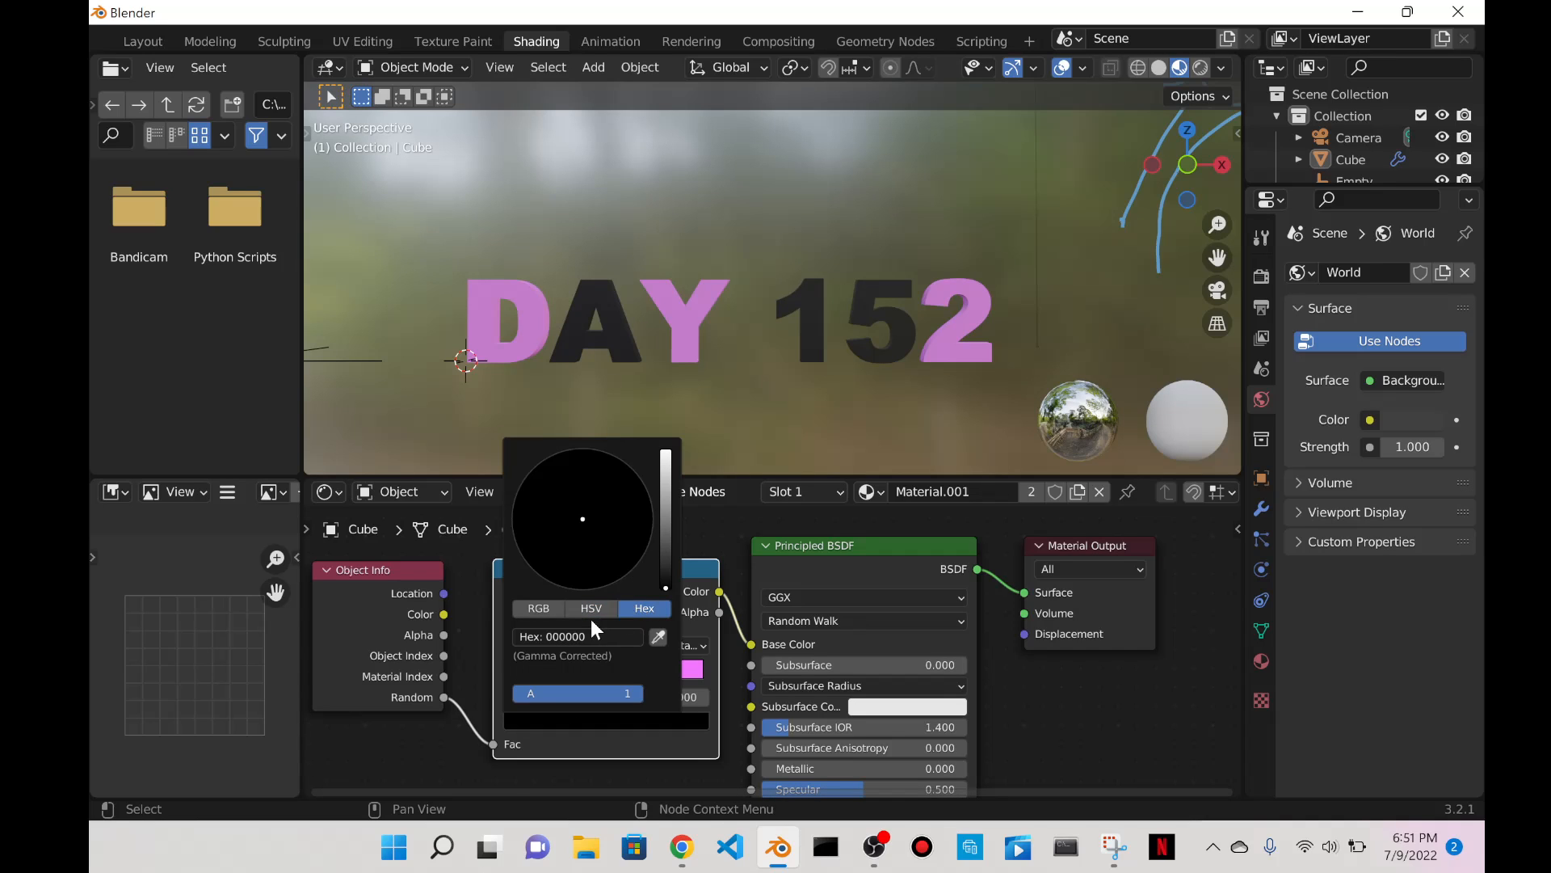
{"action": "left_click", "coordinate": [589, 636]}
{"action": "key", "text": "ctrl+v"}
{"action": "key", "text": "Return"}
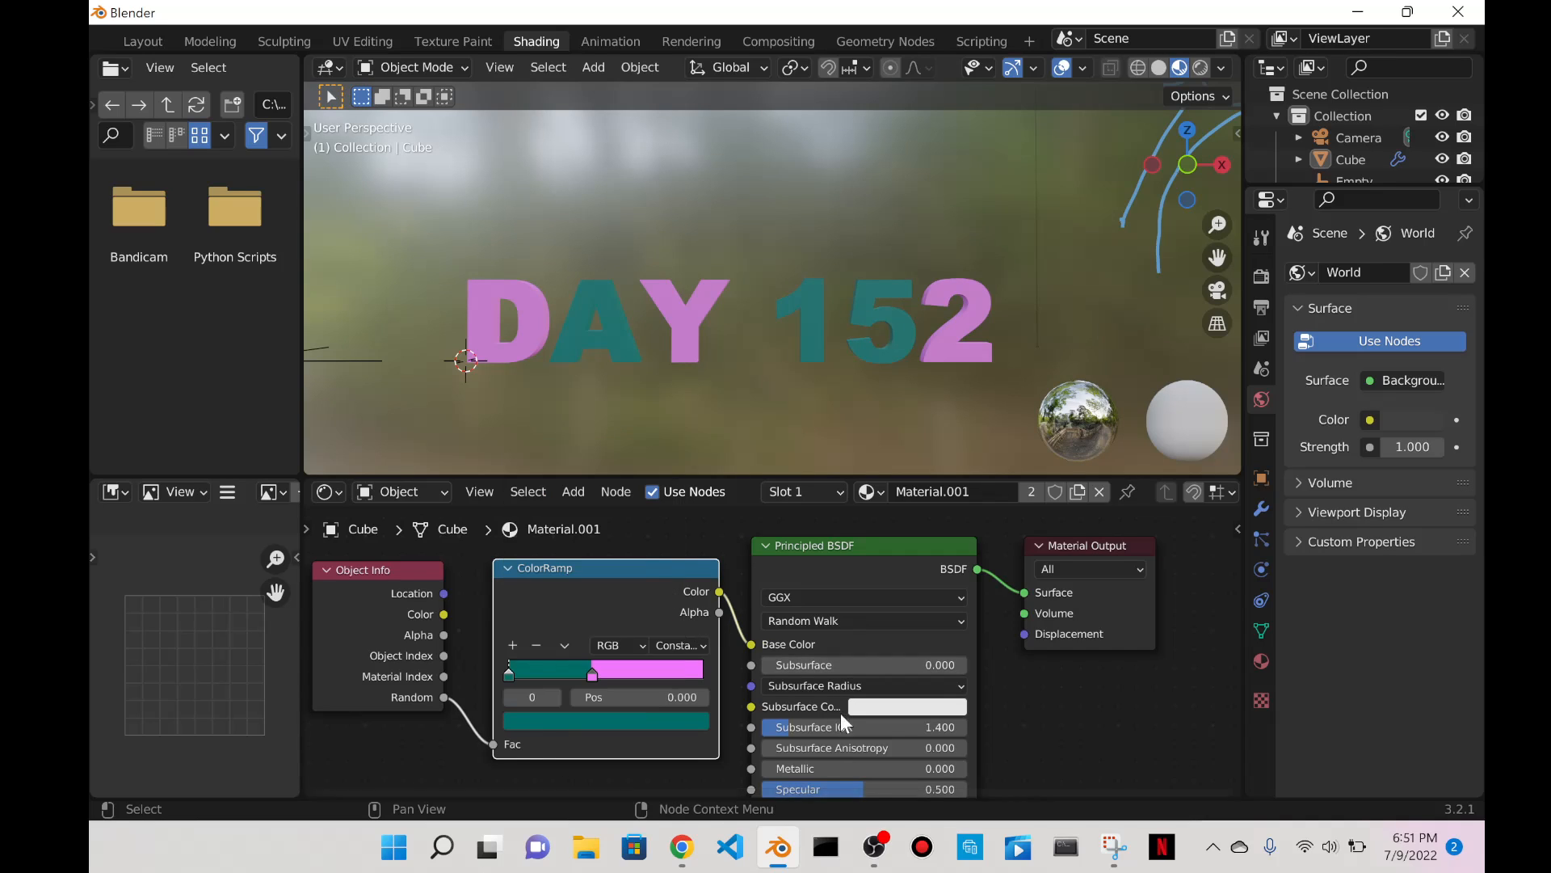
Copy the dark blue colour 003844 from the Coolors palette in Chrome and return to Blender.
{"action": "left_click", "coordinate": [682, 847]}
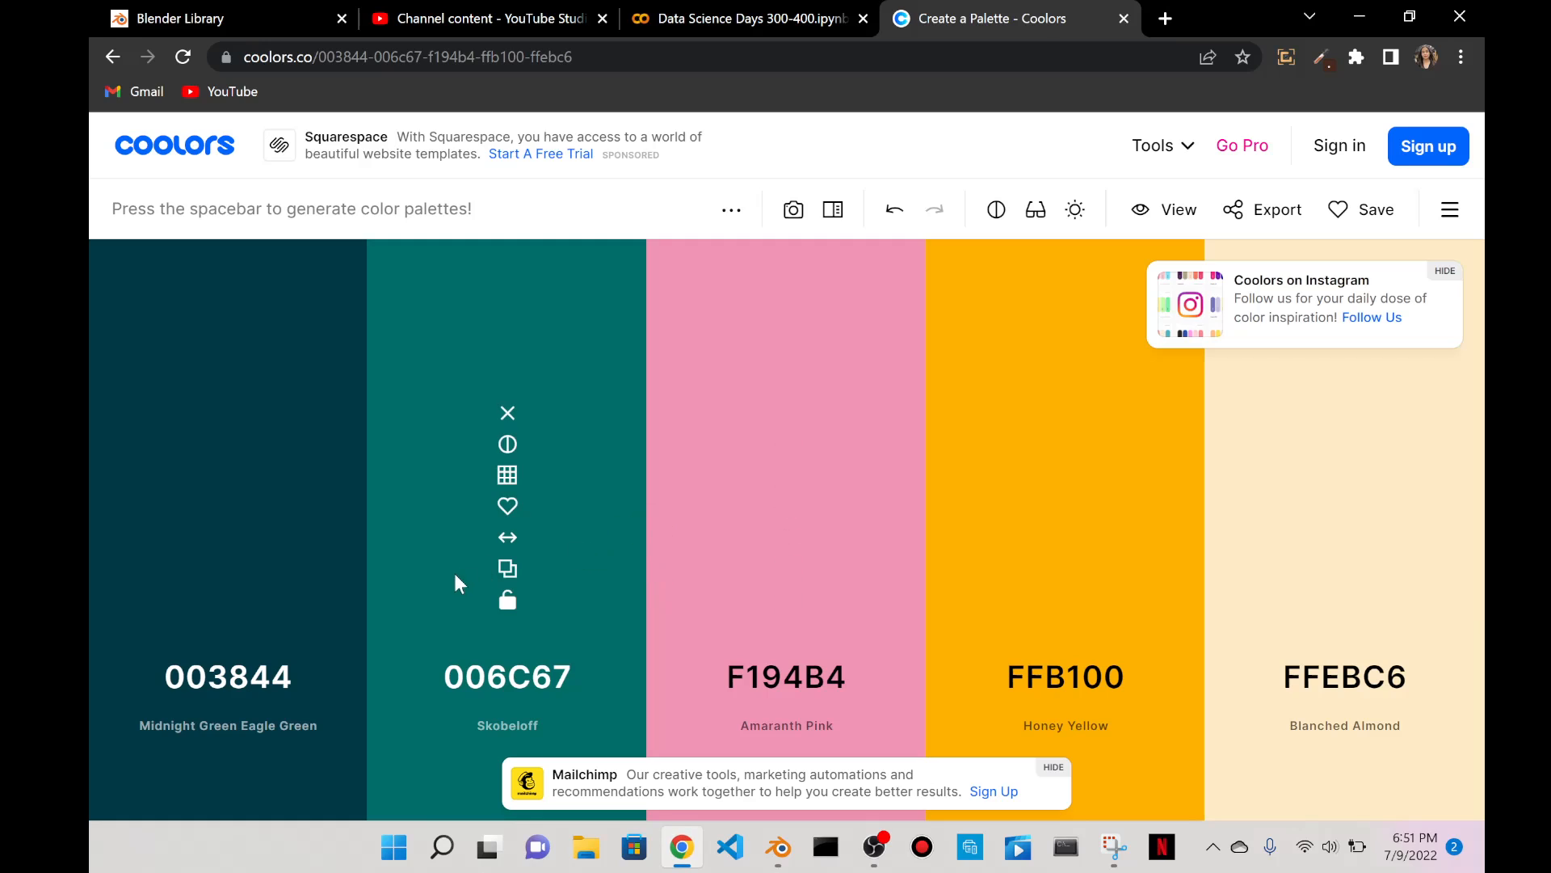
{"action": "left_click", "coordinate": [1401, 8]}
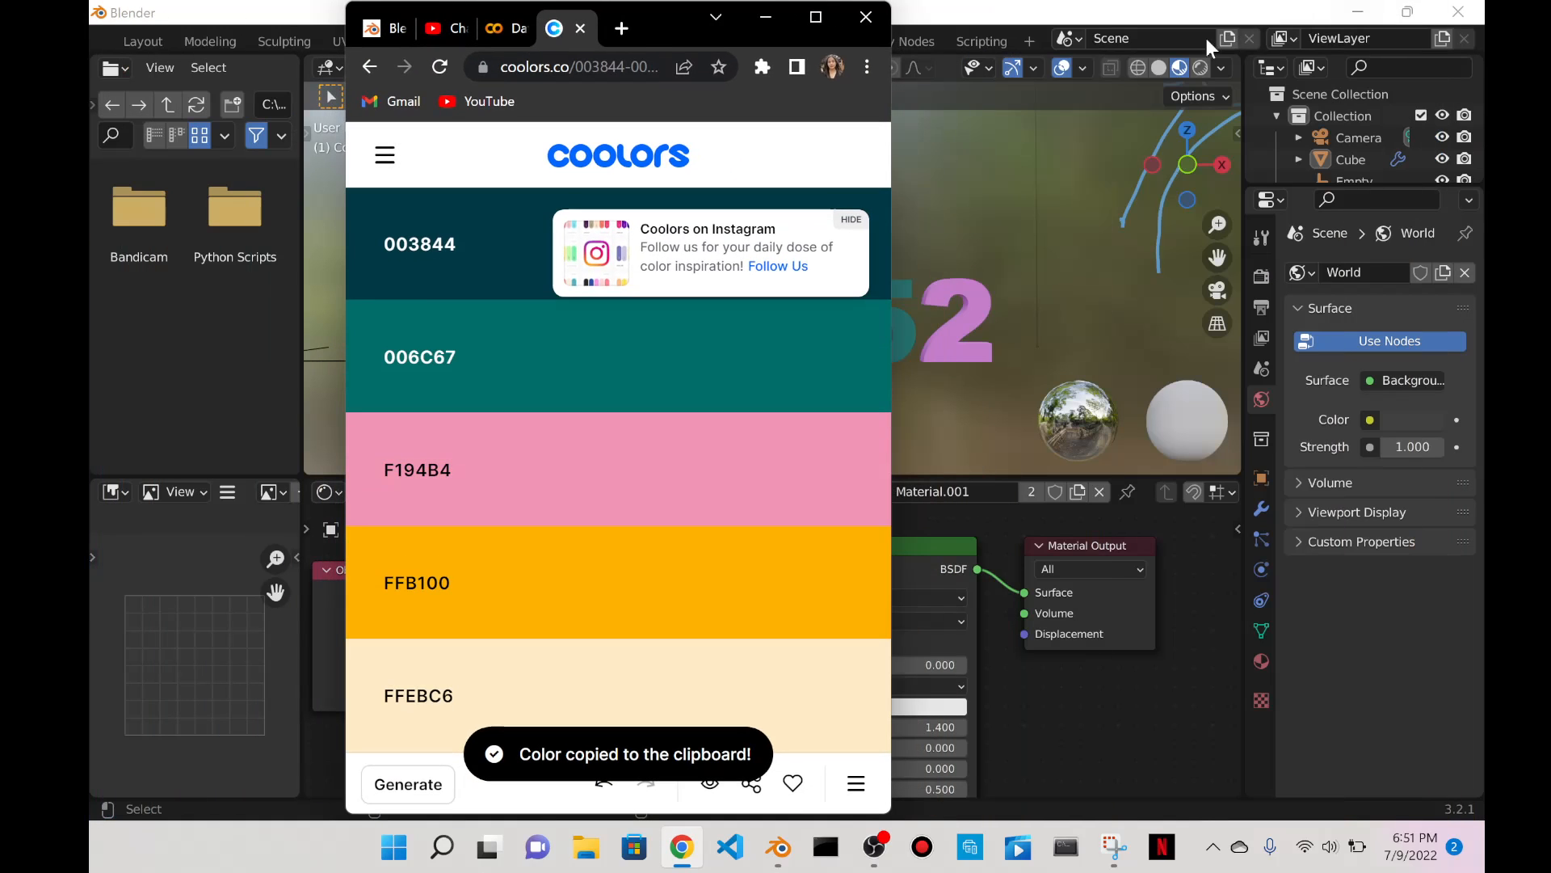
{"action": "left_click", "coordinate": [763, 3]}
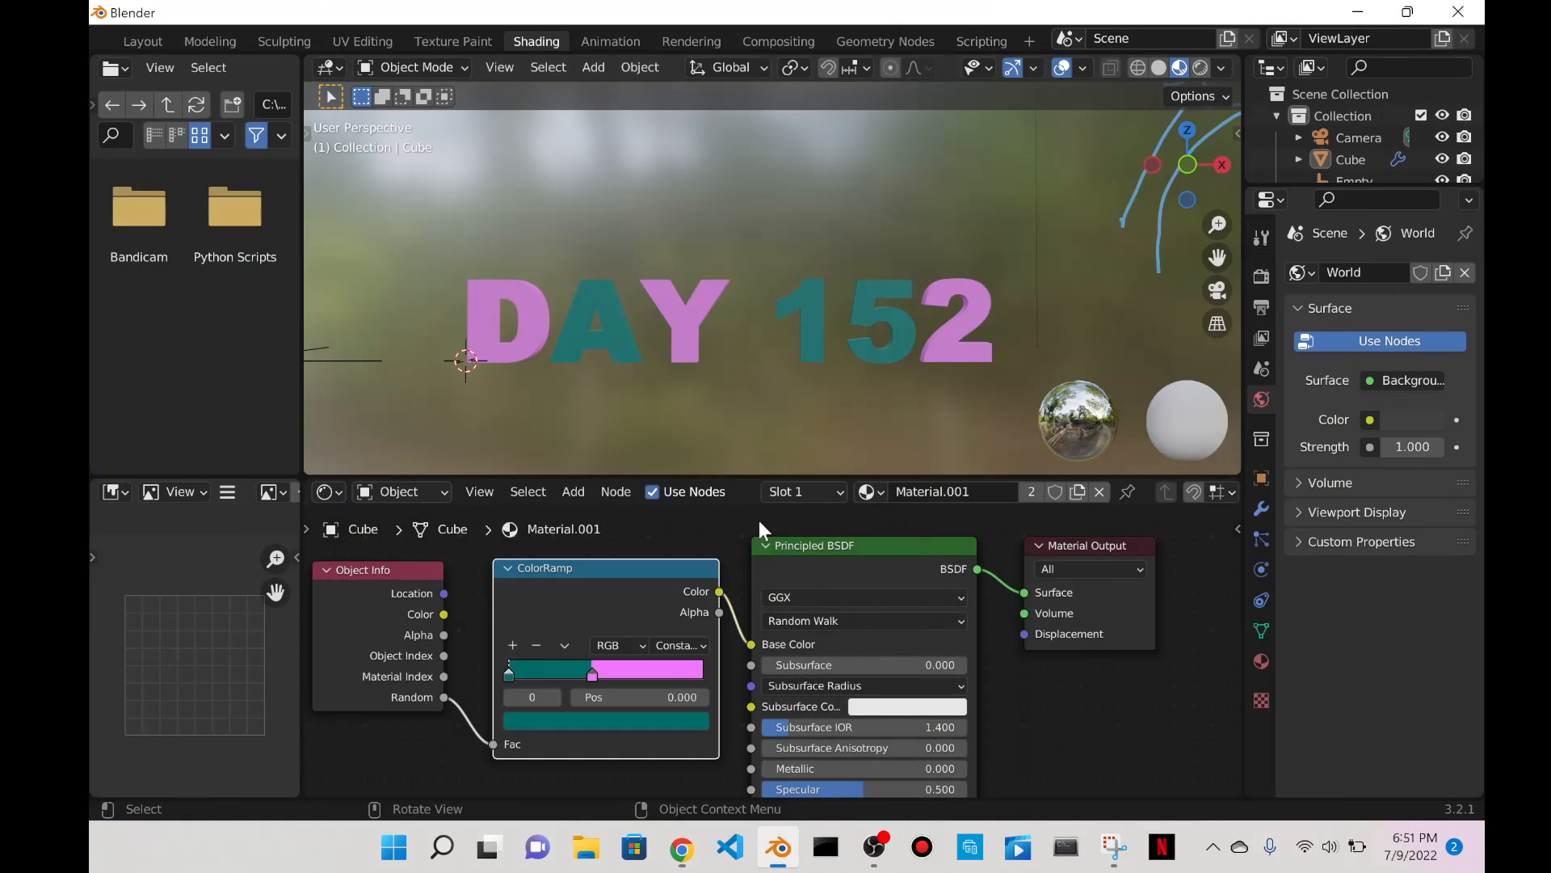
Set the ColorRamp's pink stop at position 0.427 to hex colour 003844.
{"action": "left_click", "coordinate": [593, 672]}
{"action": "left_click", "coordinate": [608, 721]}
{"action": "left_click", "coordinate": [578, 637]}
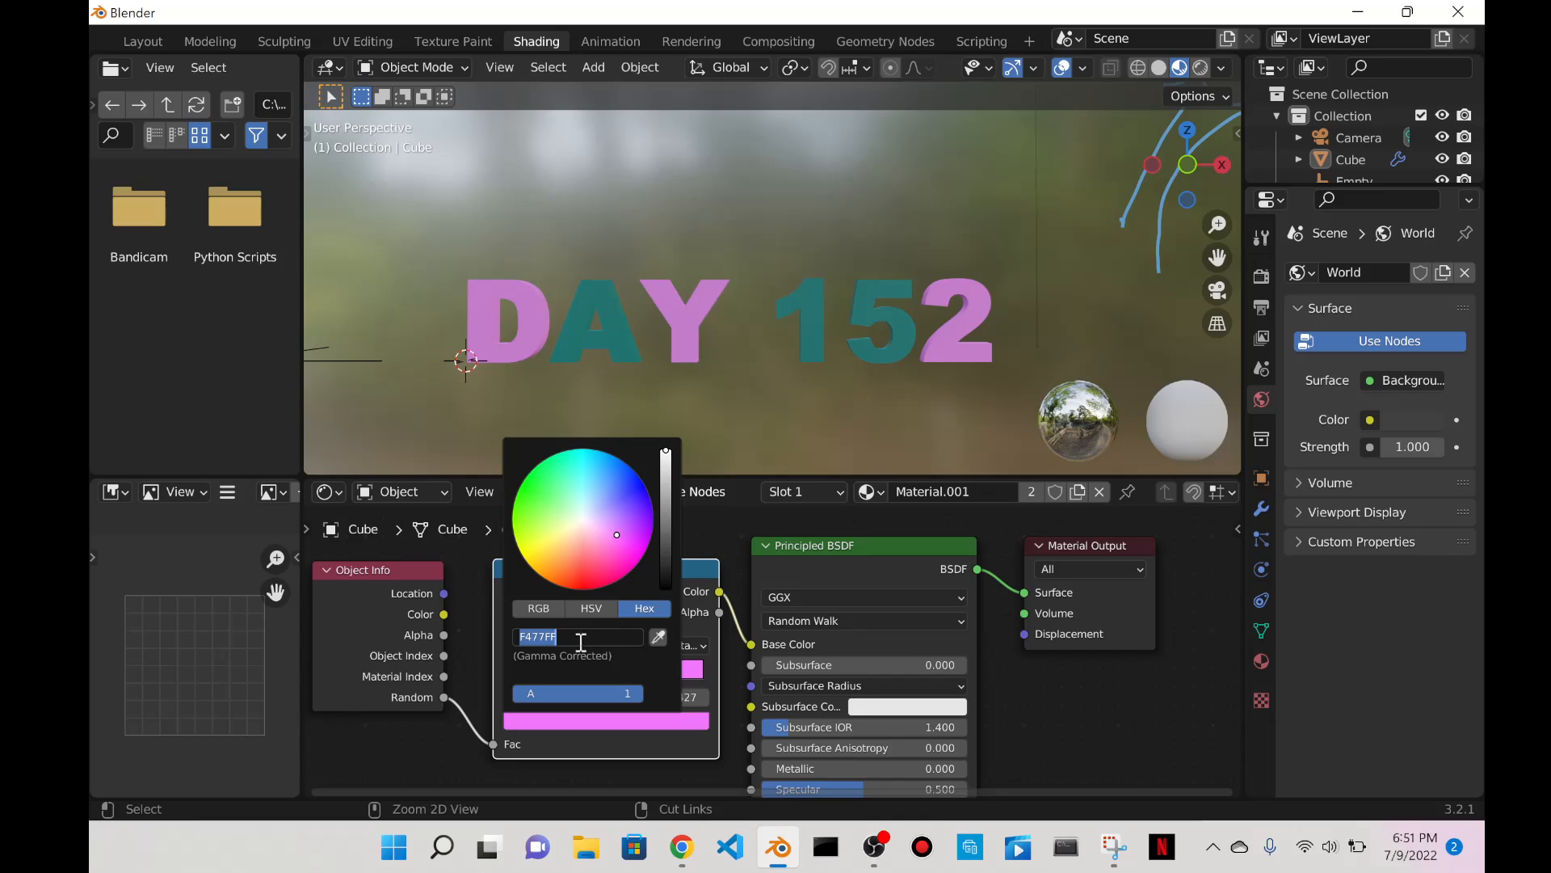
{"action": "key", "text": "ctrl+v"}
{"action": "key", "text": "Return"}
Copy the pink colour F194B4 from the Coolors palette in Chrome and return to Blender.
{"action": "left_click", "coordinate": [682, 846]}
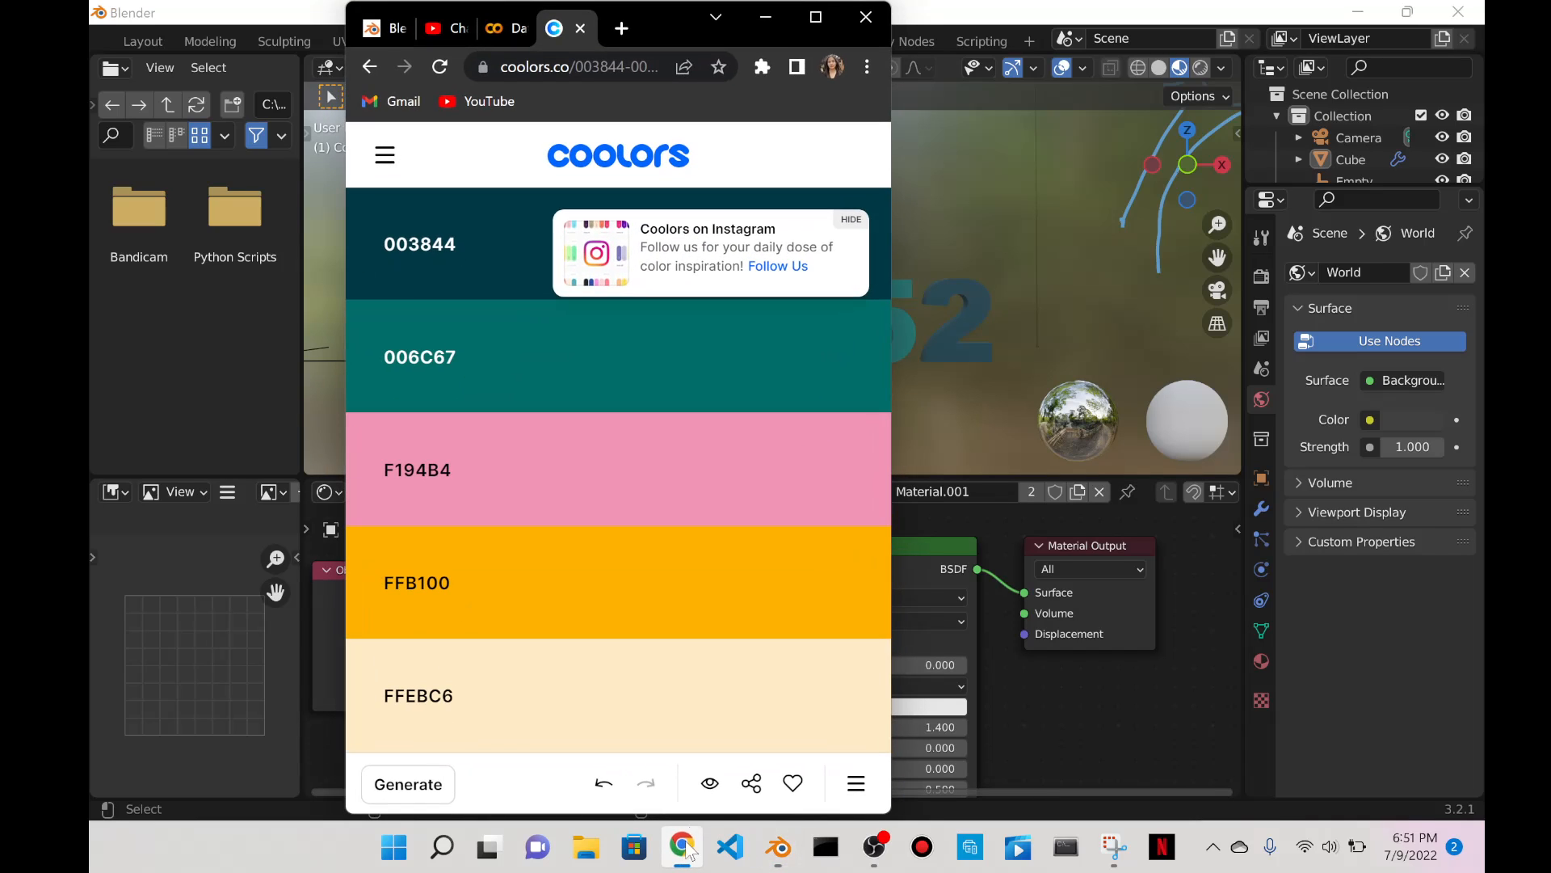
{"action": "left_click", "coordinate": [802, 471]}
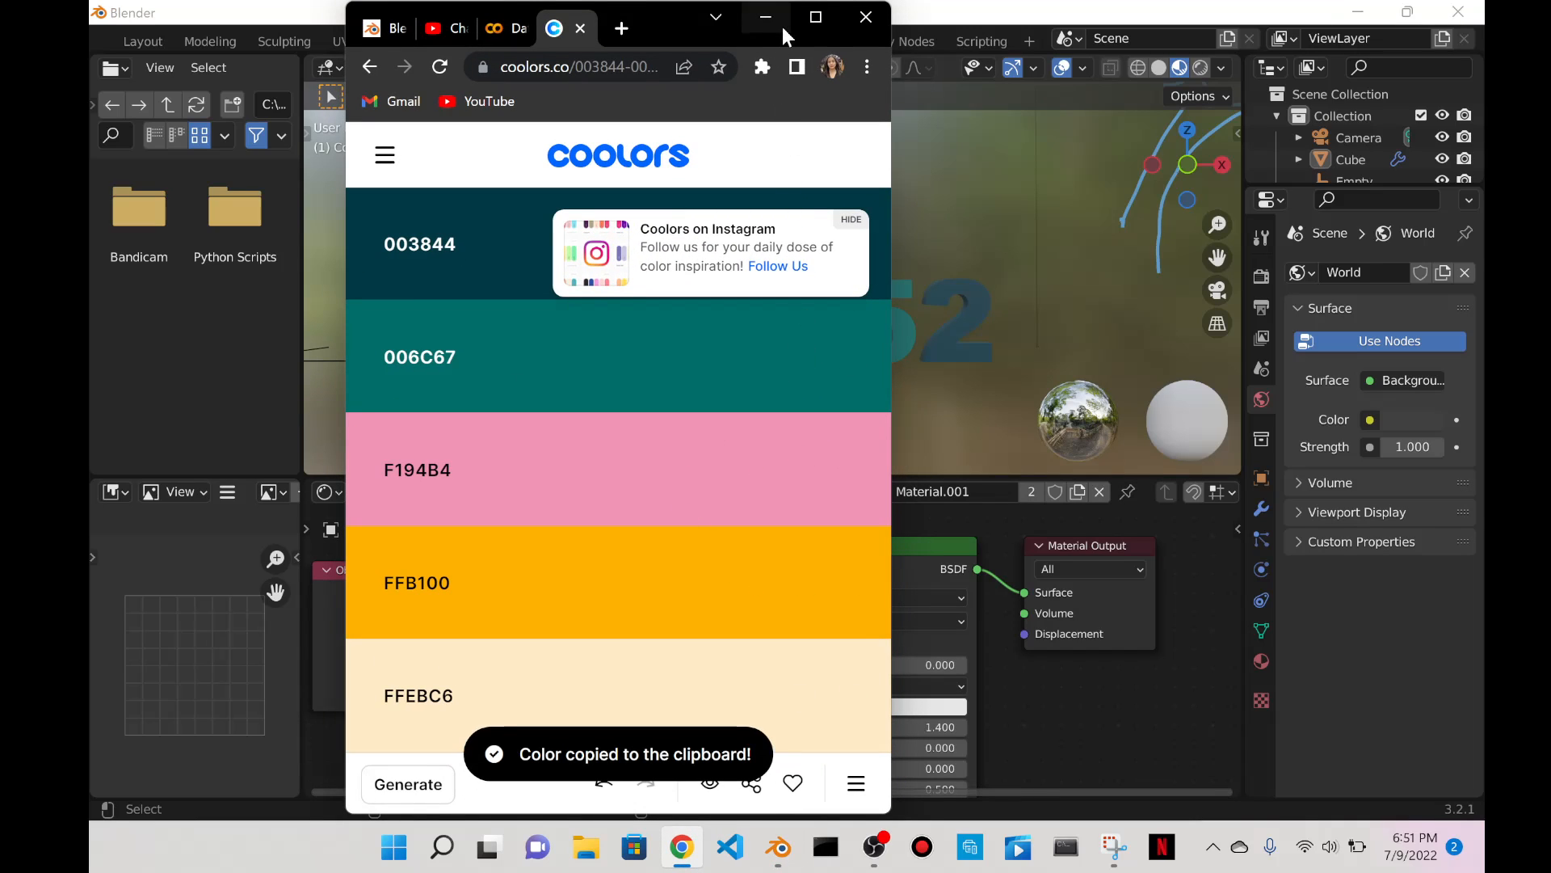
{"action": "left_click", "coordinate": [771, 20]}
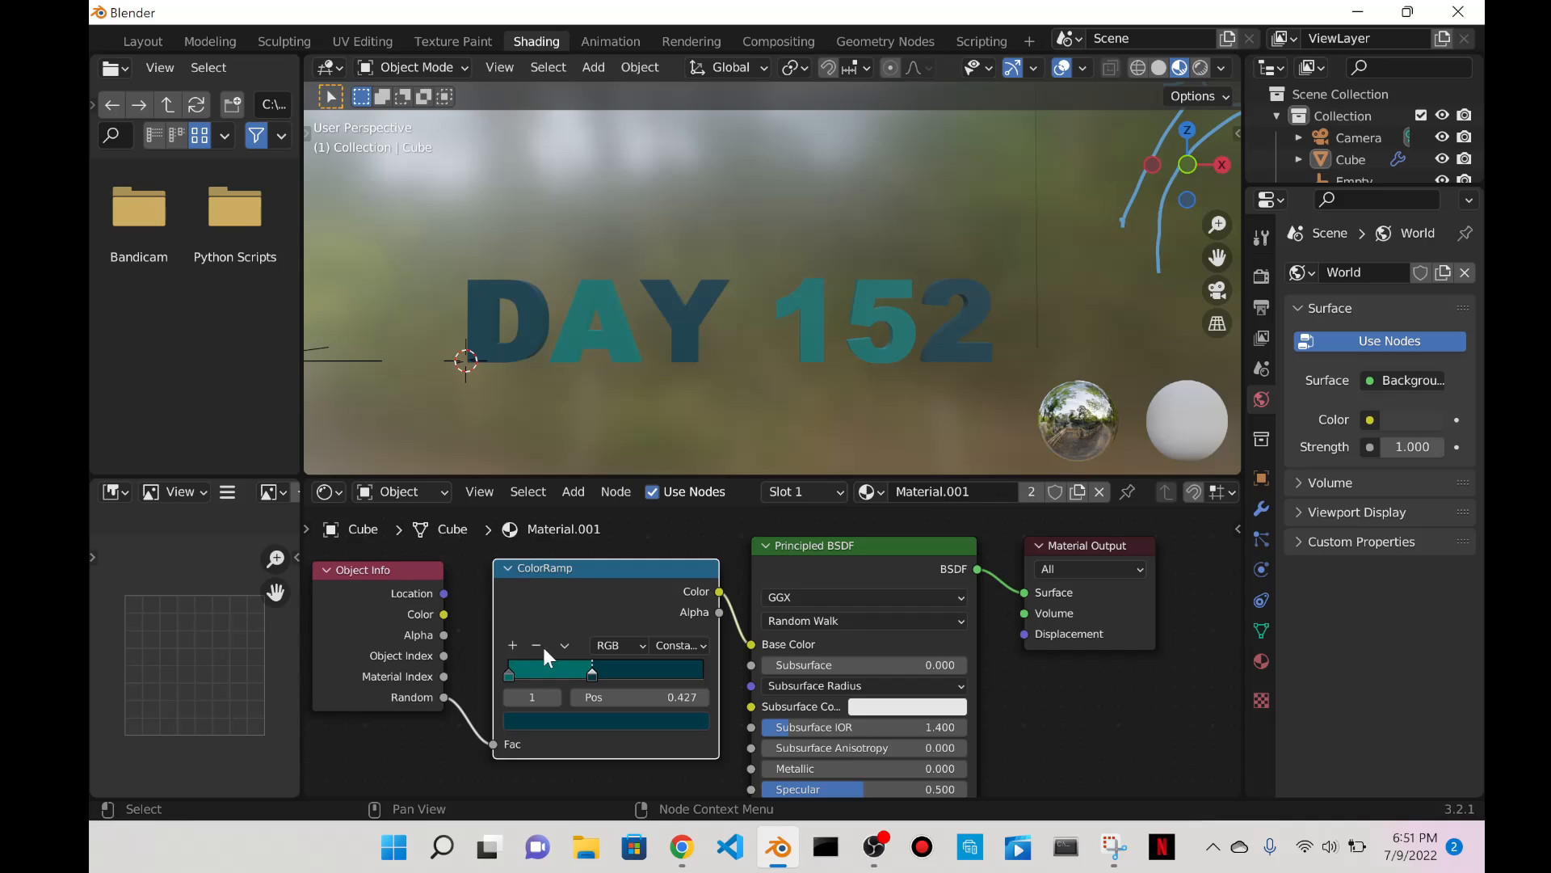
Add a ColorRamp stop at position 0.214 and set its hex colour to F194B4.
{"action": "left_click", "coordinate": [512, 645]}
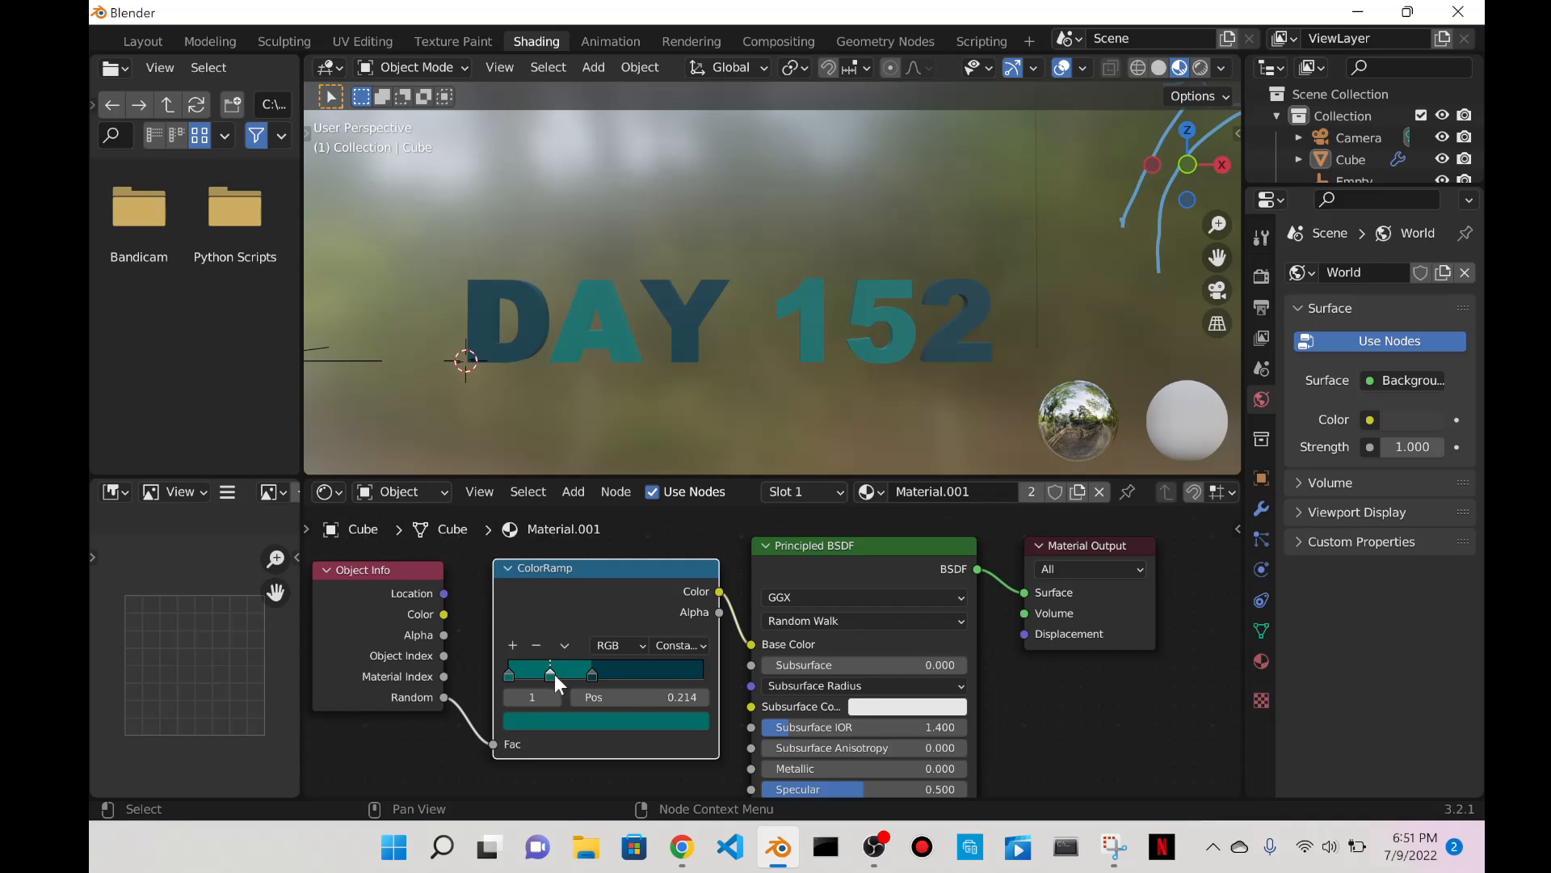
{"action": "left_click_drag", "start_coordinate": [550, 674], "coordinate": [593, 675]}
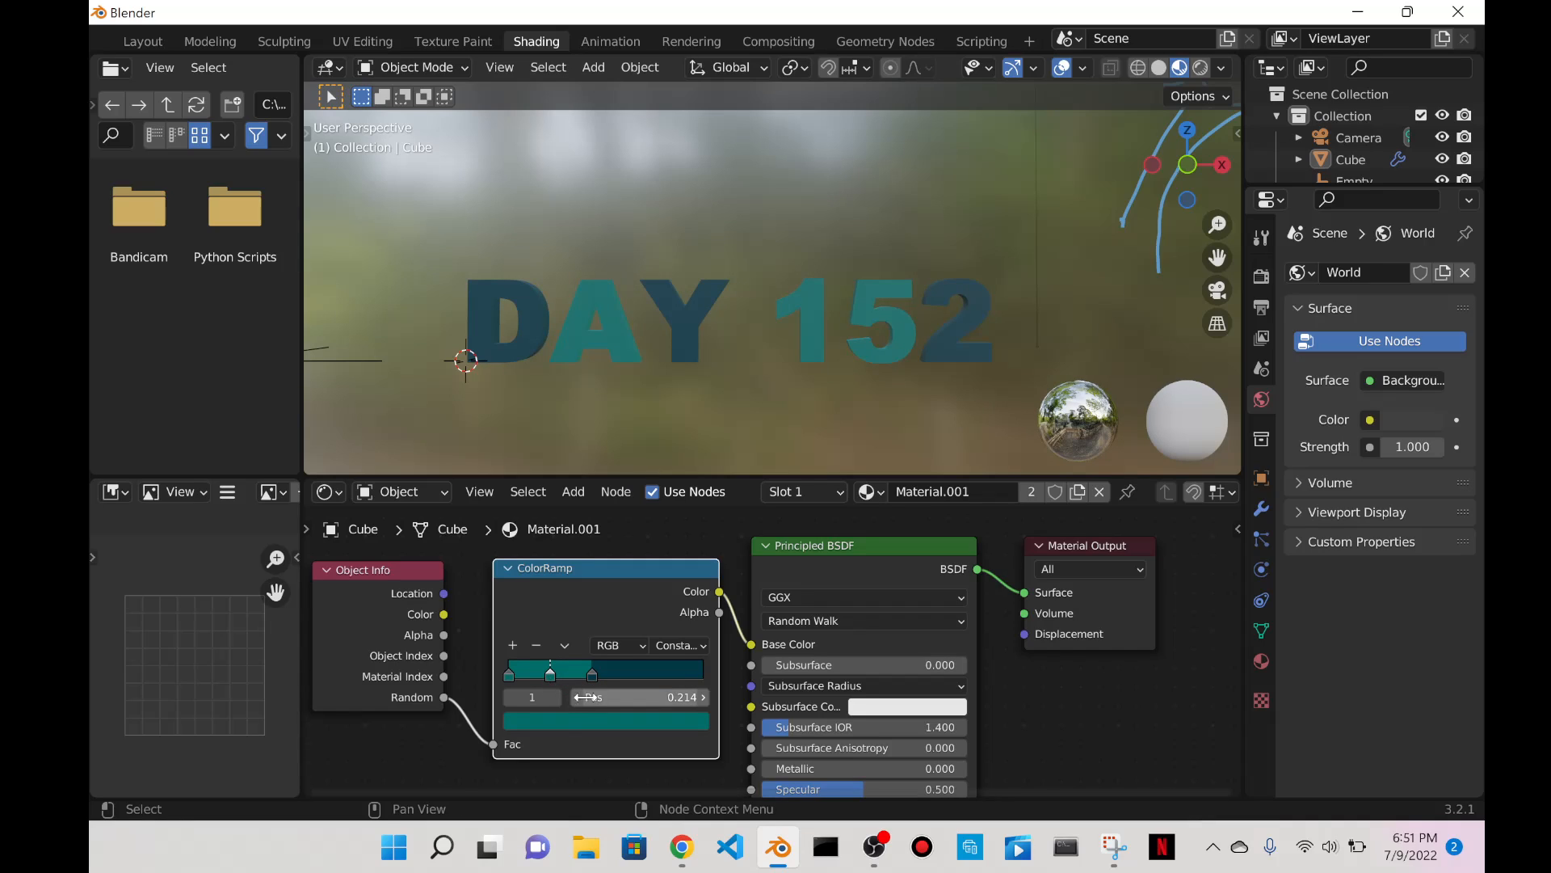
{"action": "left_click", "coordinate": [513, 644]}
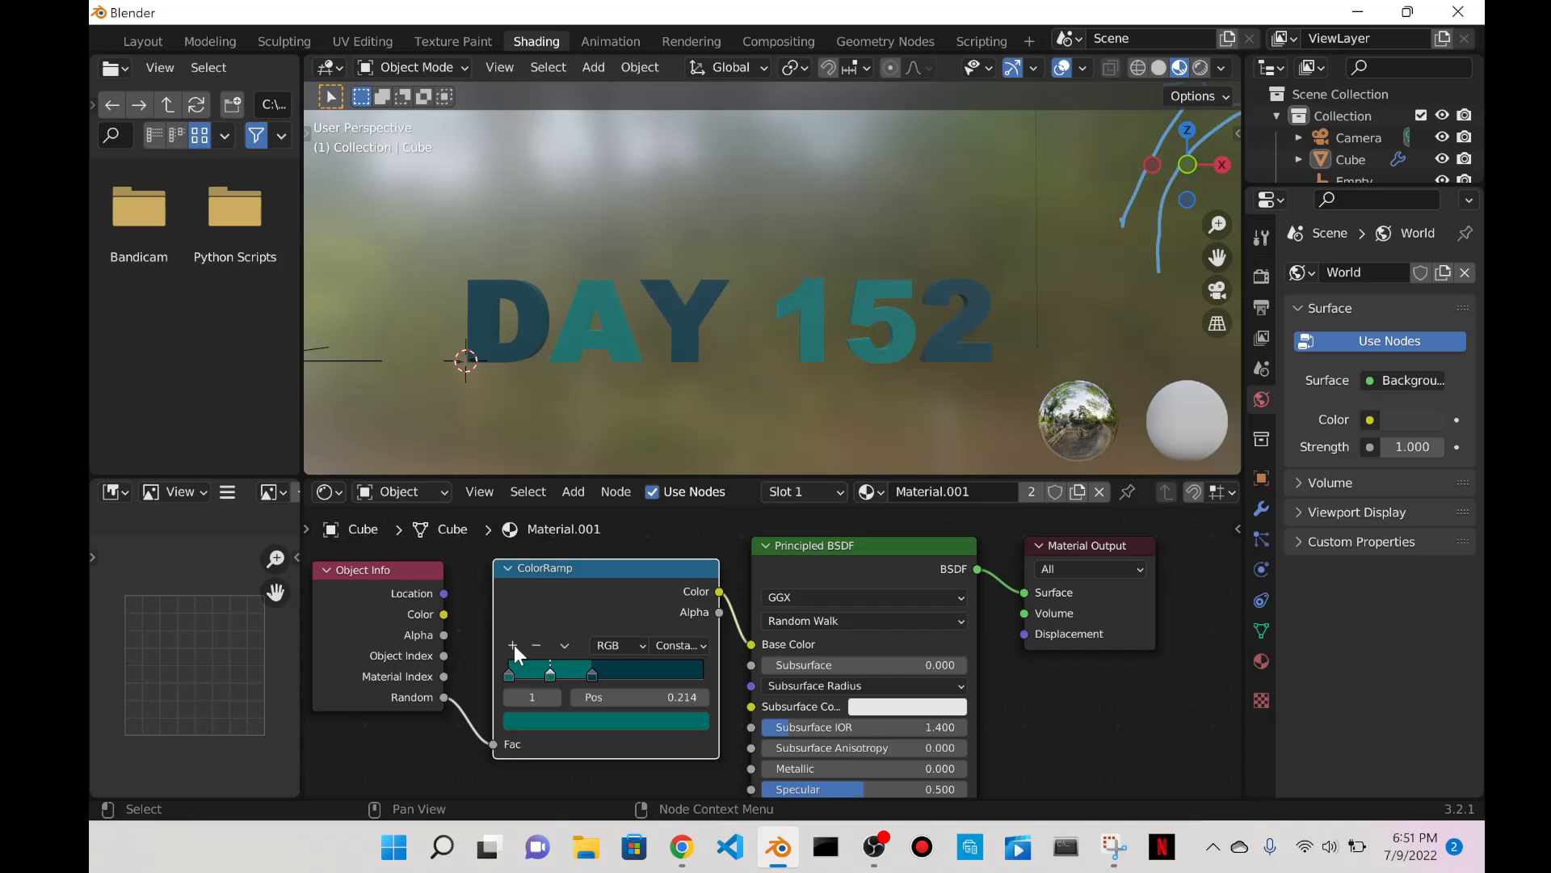
{"action": "left_click", "coordinate": [572, 719]}
{"action": "left_click", "coordinate": [594, 637]}
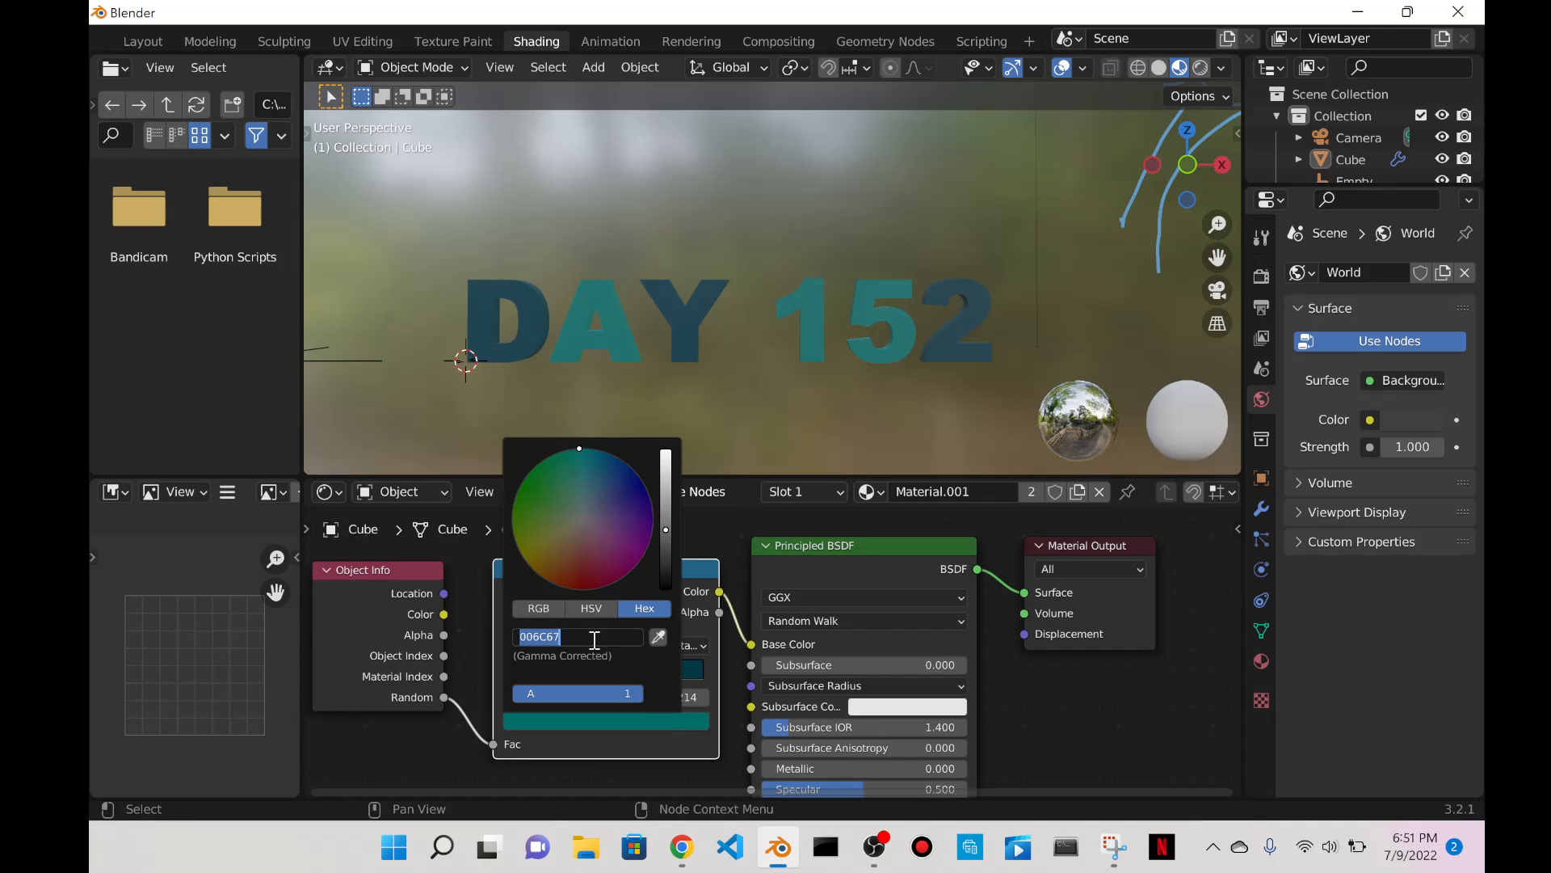
{"action": "key", "text": "ctrl+v"}
{"action": "key", "text": "Return"}
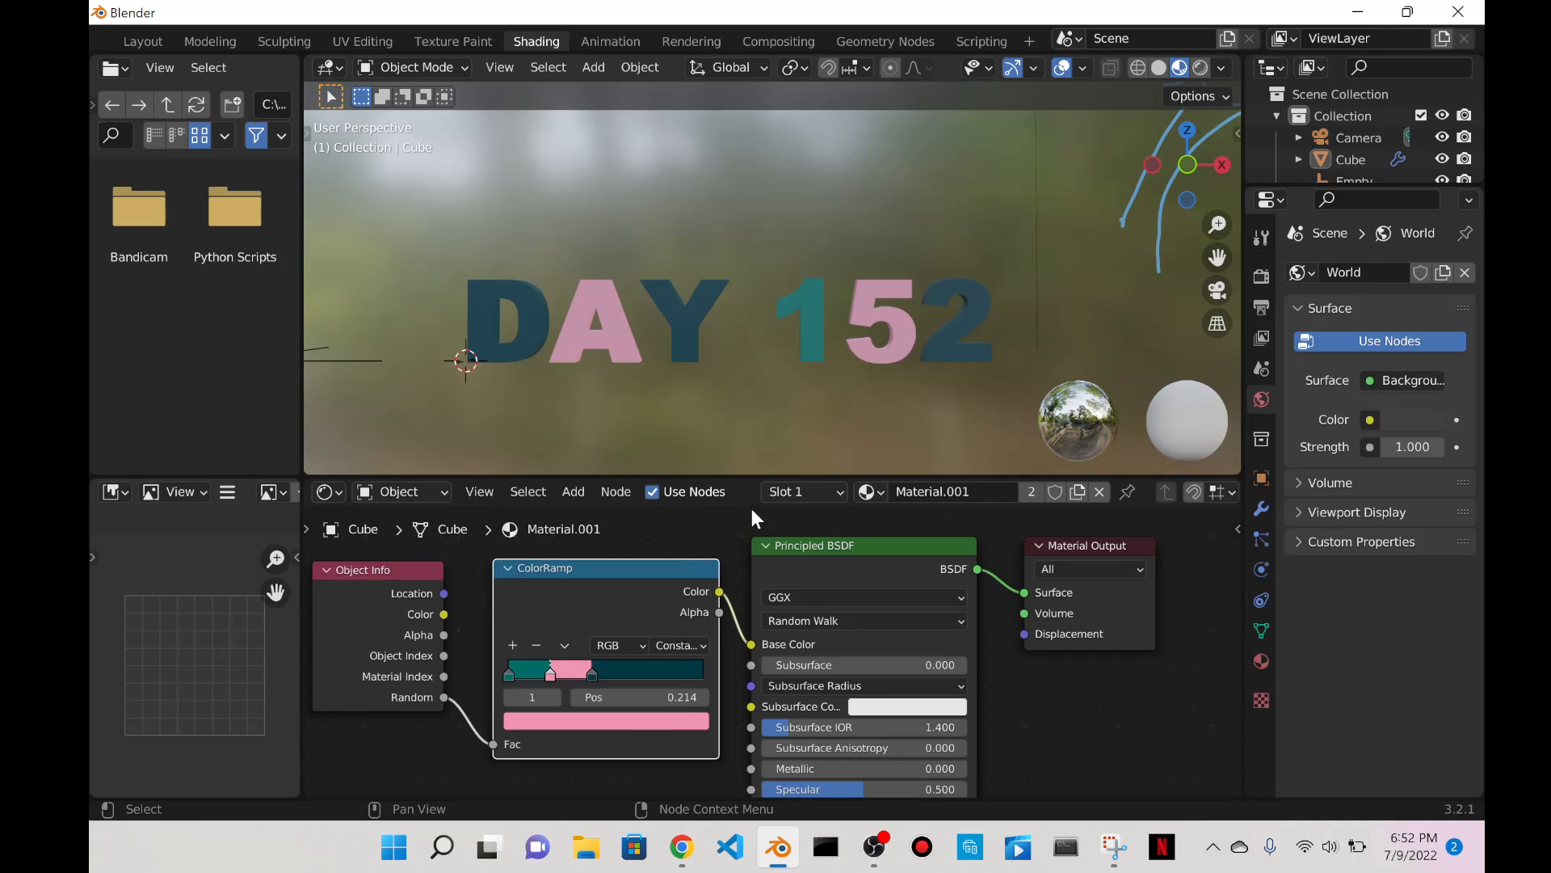
Copy the yellow colour FFB100 from the Coolors palette in Chrome and return to Blender.
{"action": "left_click", "coordinate": [682, 847]}
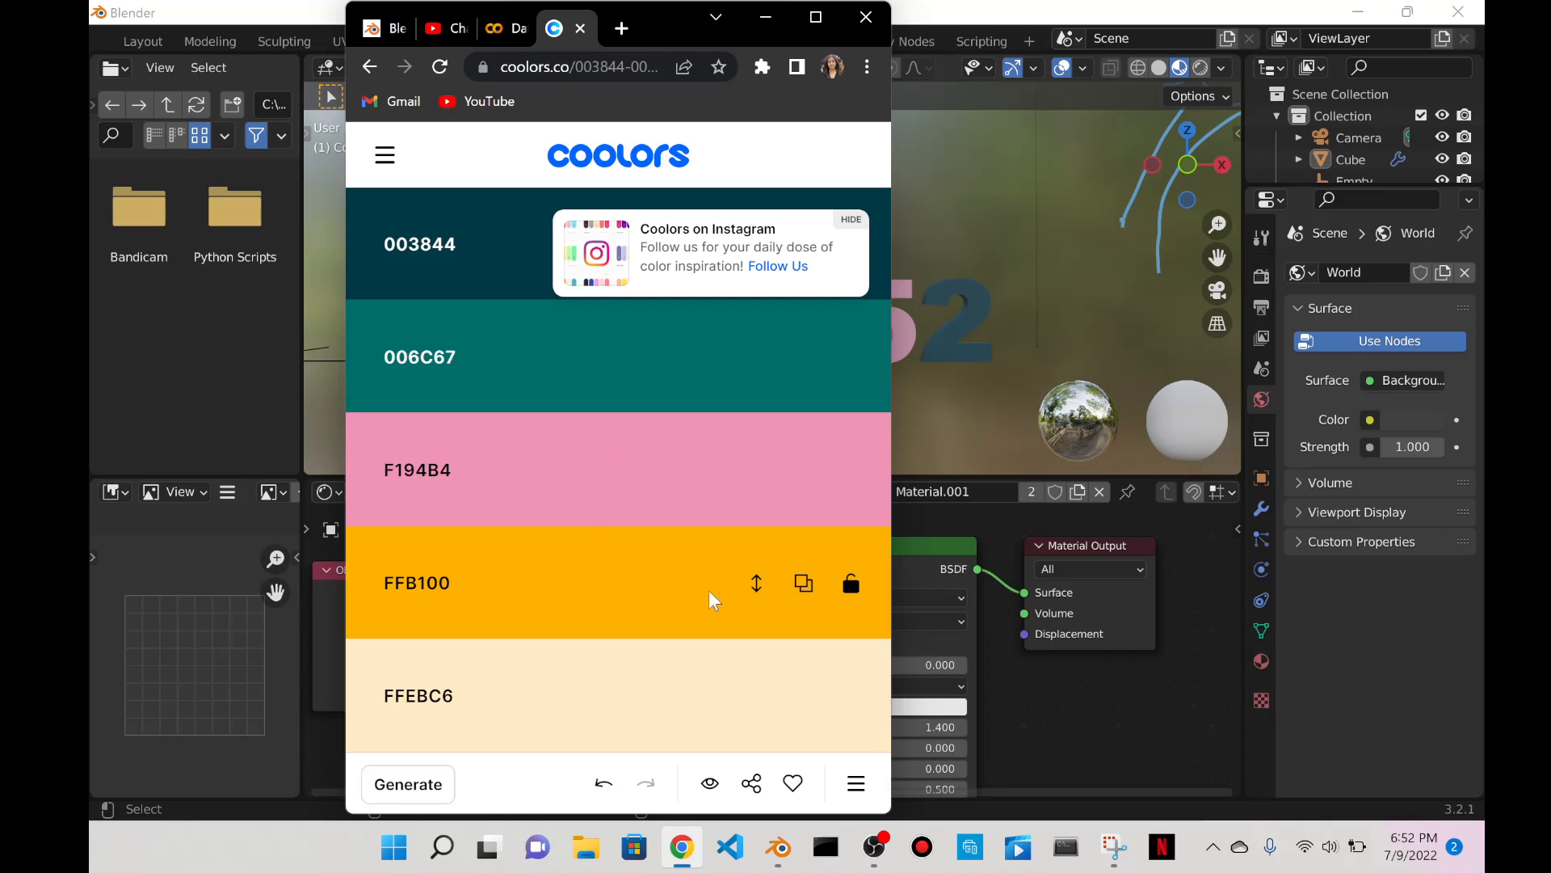
{"action": "left_click", "coordinate": [800, 587]}
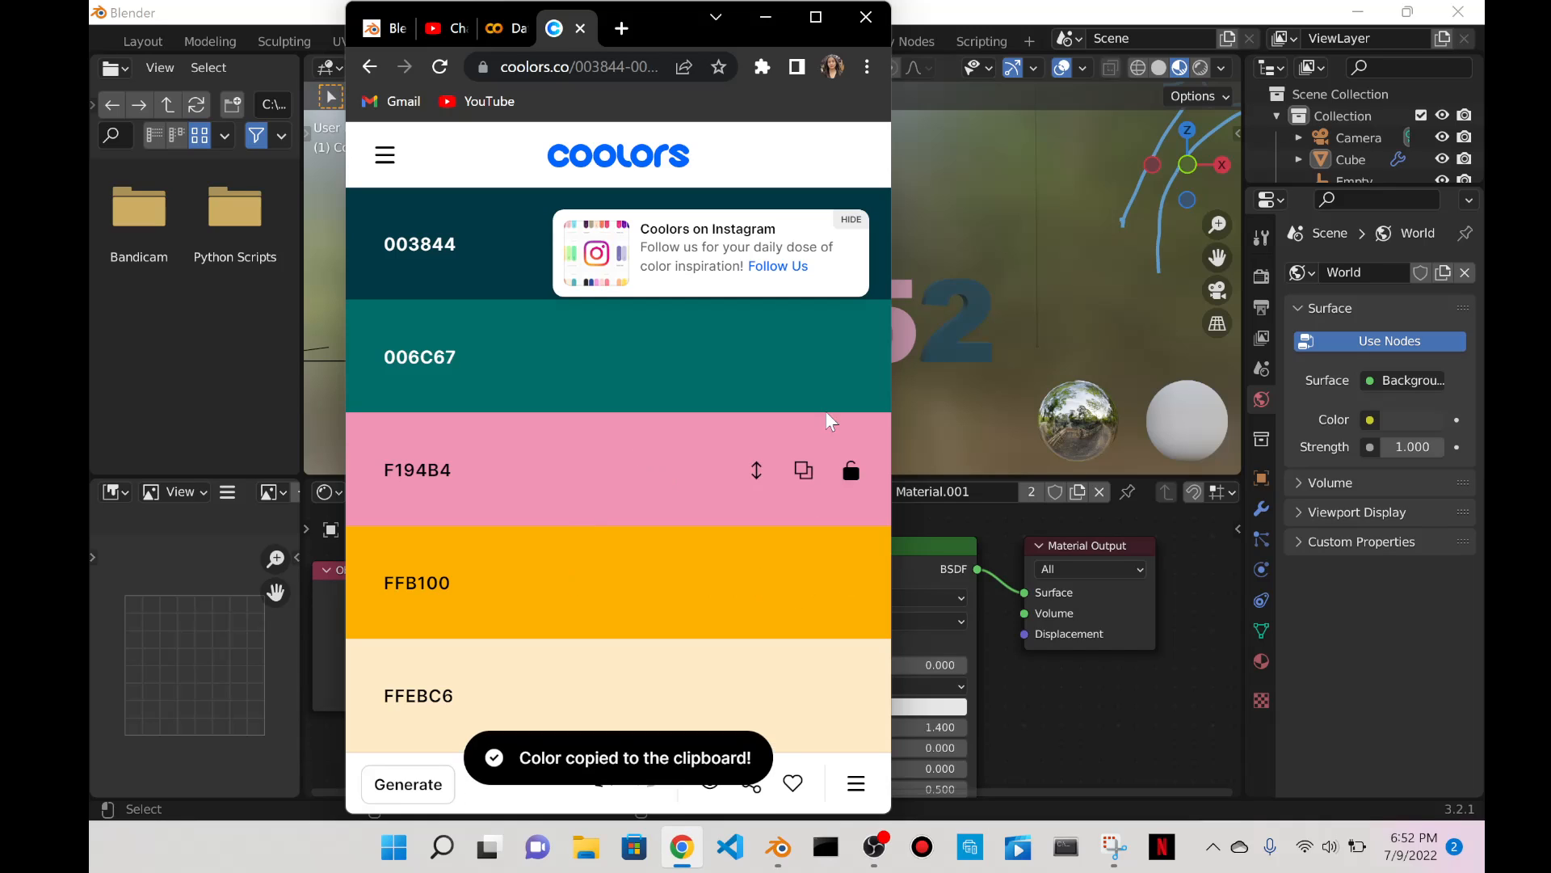
{"action": "left_click", "coordinate": [767, 16]}
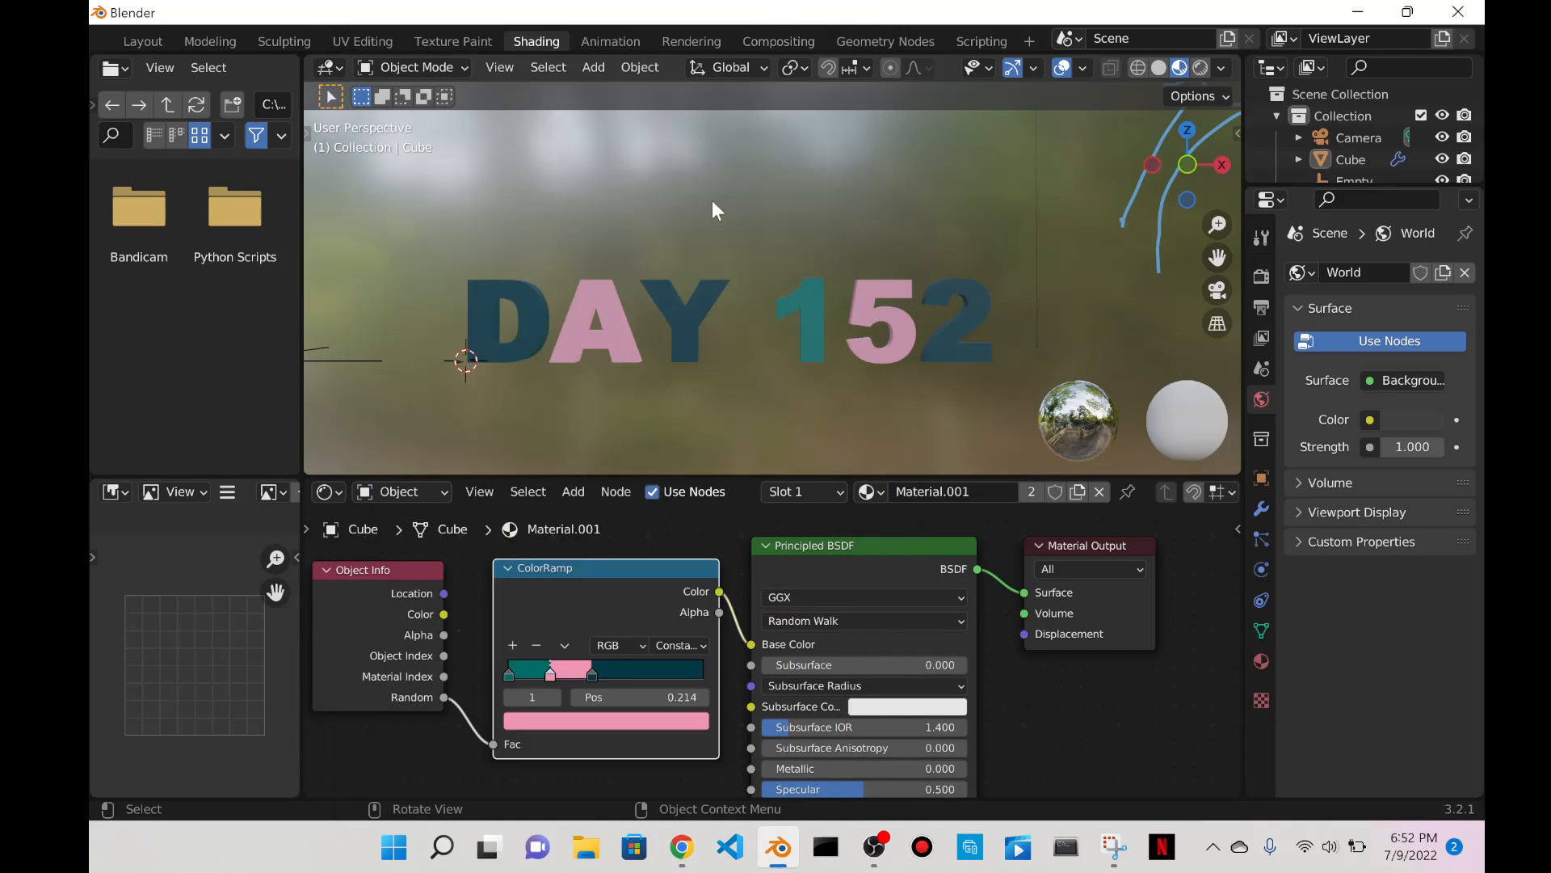
Add a ColorRamp stop at position 0.107 and set its hex colour to FFB100.
{"action": "left_click", "coordinate": [513, 646]}
{"action": "left_click", "coordinate": [572, 719]}
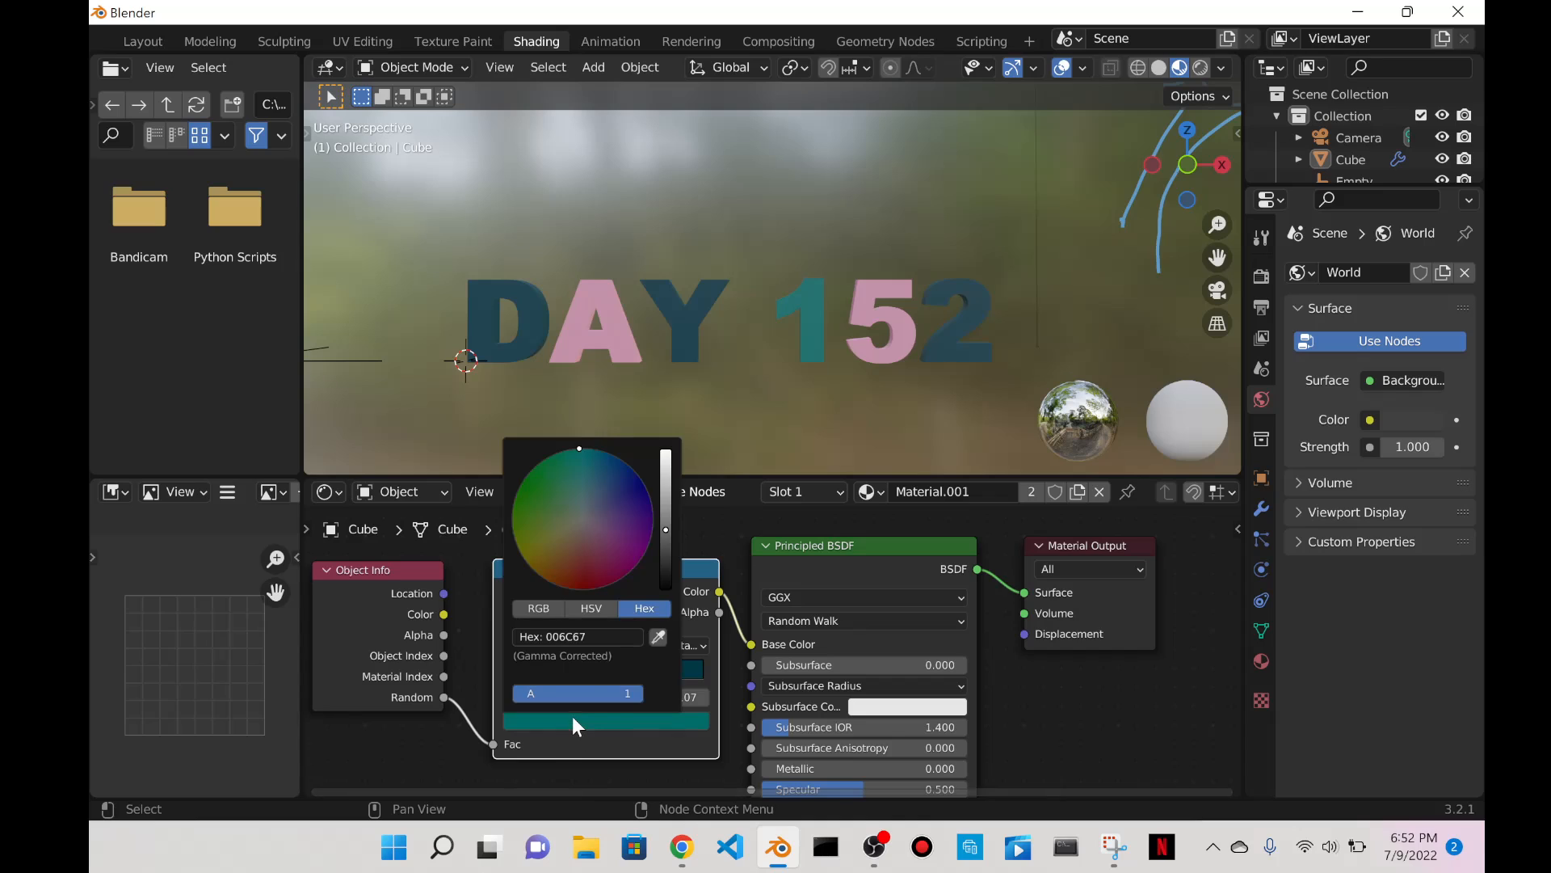
{"action": "left_click", "coordinate": [580, 637]}
{"action": "key", "text": "ctrl+v"}
{"action": "key", "text": "Return"}
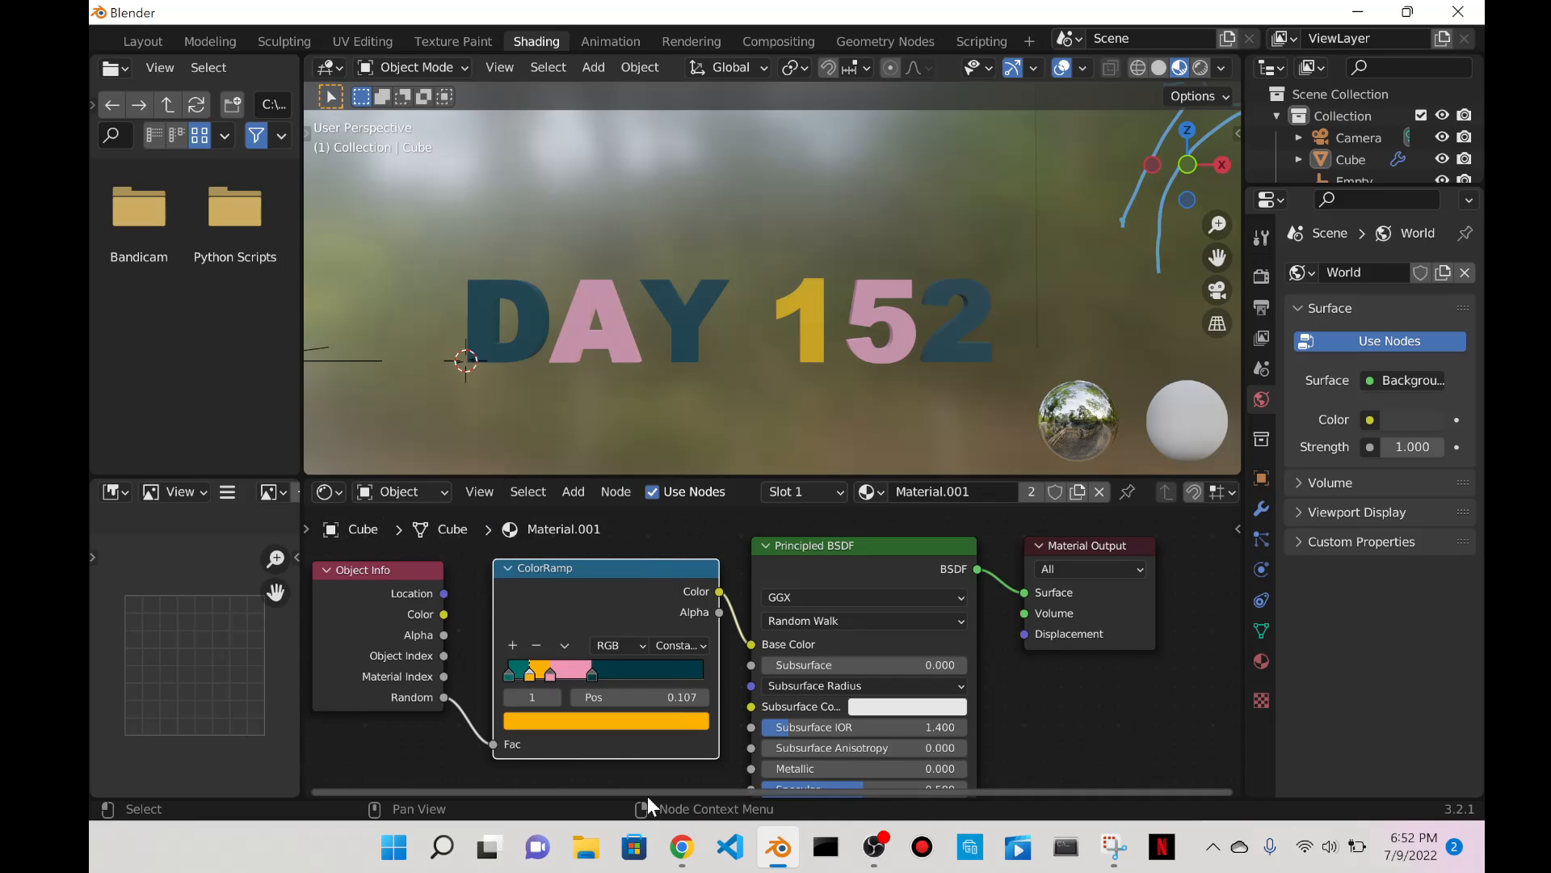
Copy the cream colour FFEBC6 from the Coolors palette in Chrome and return to Blender.
{"action": "left_click", "coordinate": [682, 847]}
{"action": "left_click", "coordinate": [803, 698]}
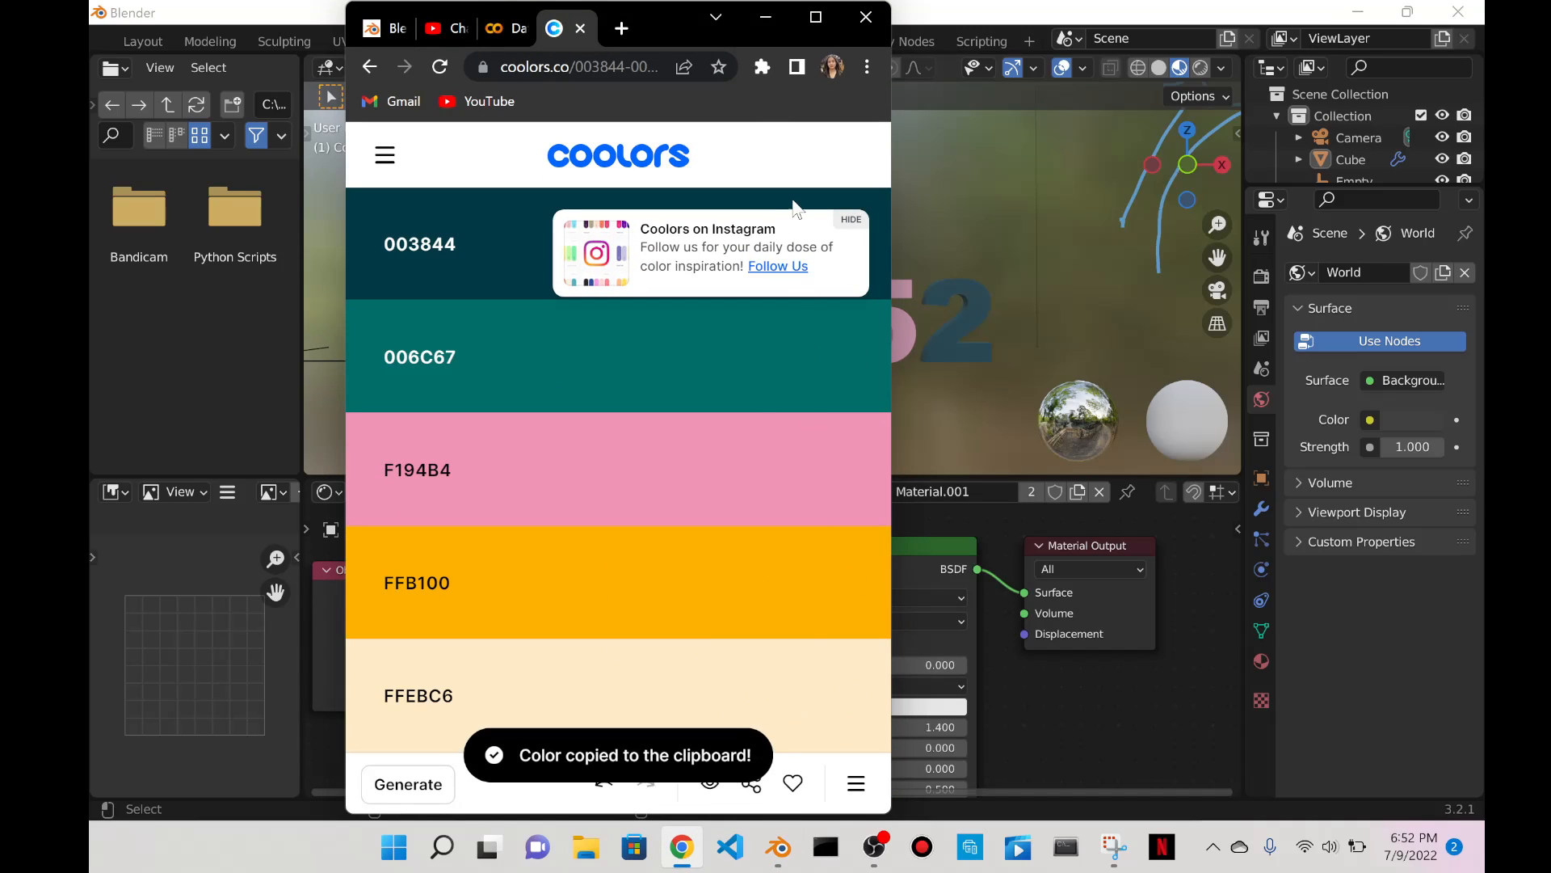
{"action": "left_click", "coordinate": [766, 17]}
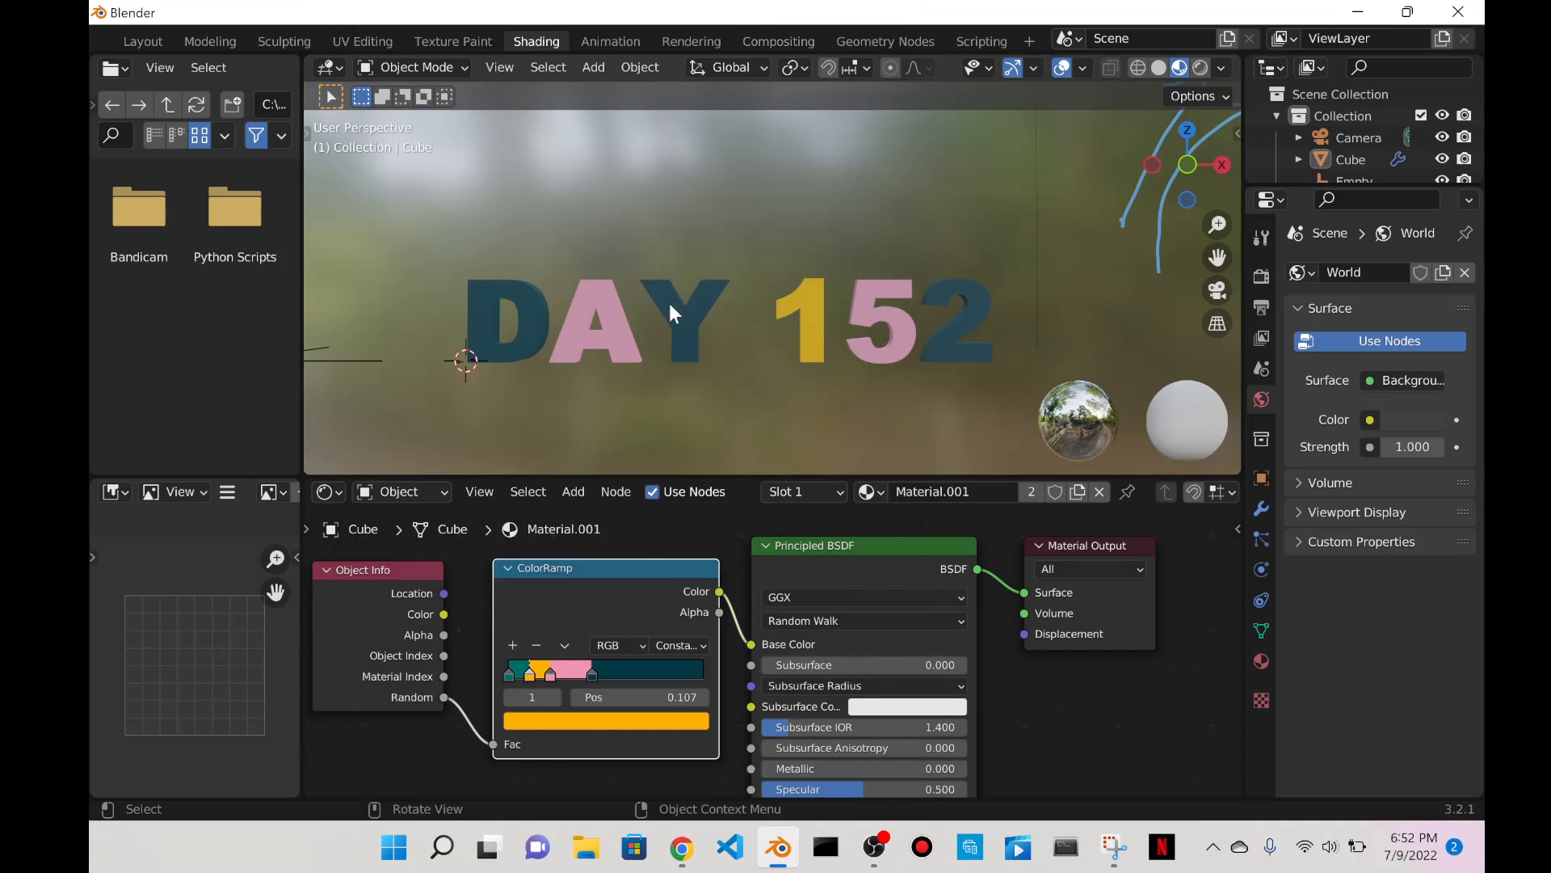
Add a ColorRamp stop at position 0.728 and set its hex colour to FFEBC6.
{"action": "left_click", "coordinate": [512, 646]}
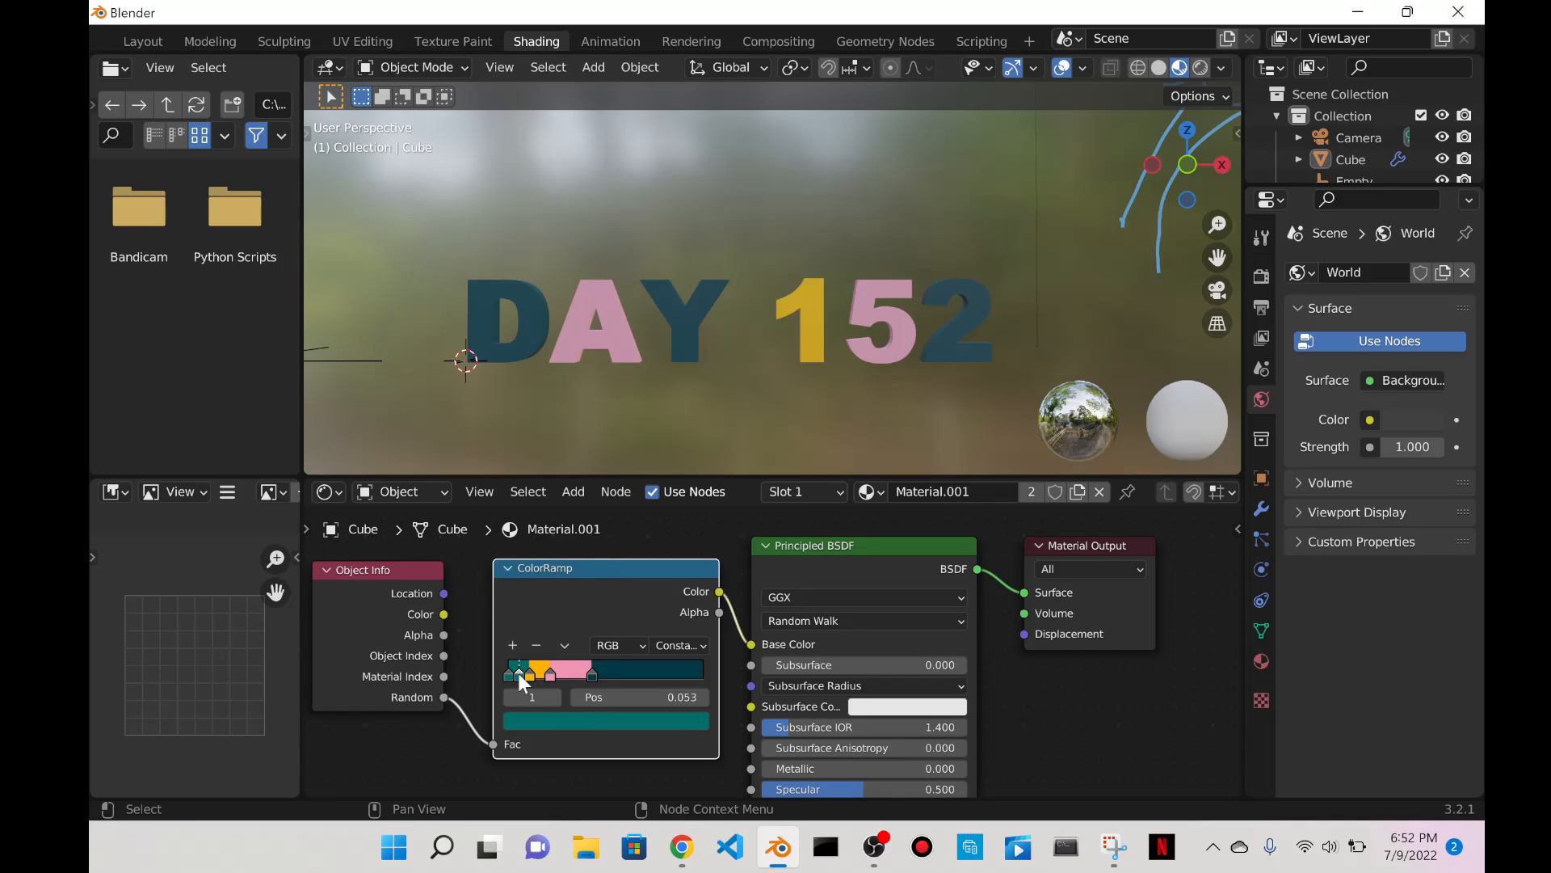
{"action": "left_click_drag", "start_coordinate": [517, 672], "coordinate": [658, 678]}
{"action": "left_click", "coordinate": [608, 721]}
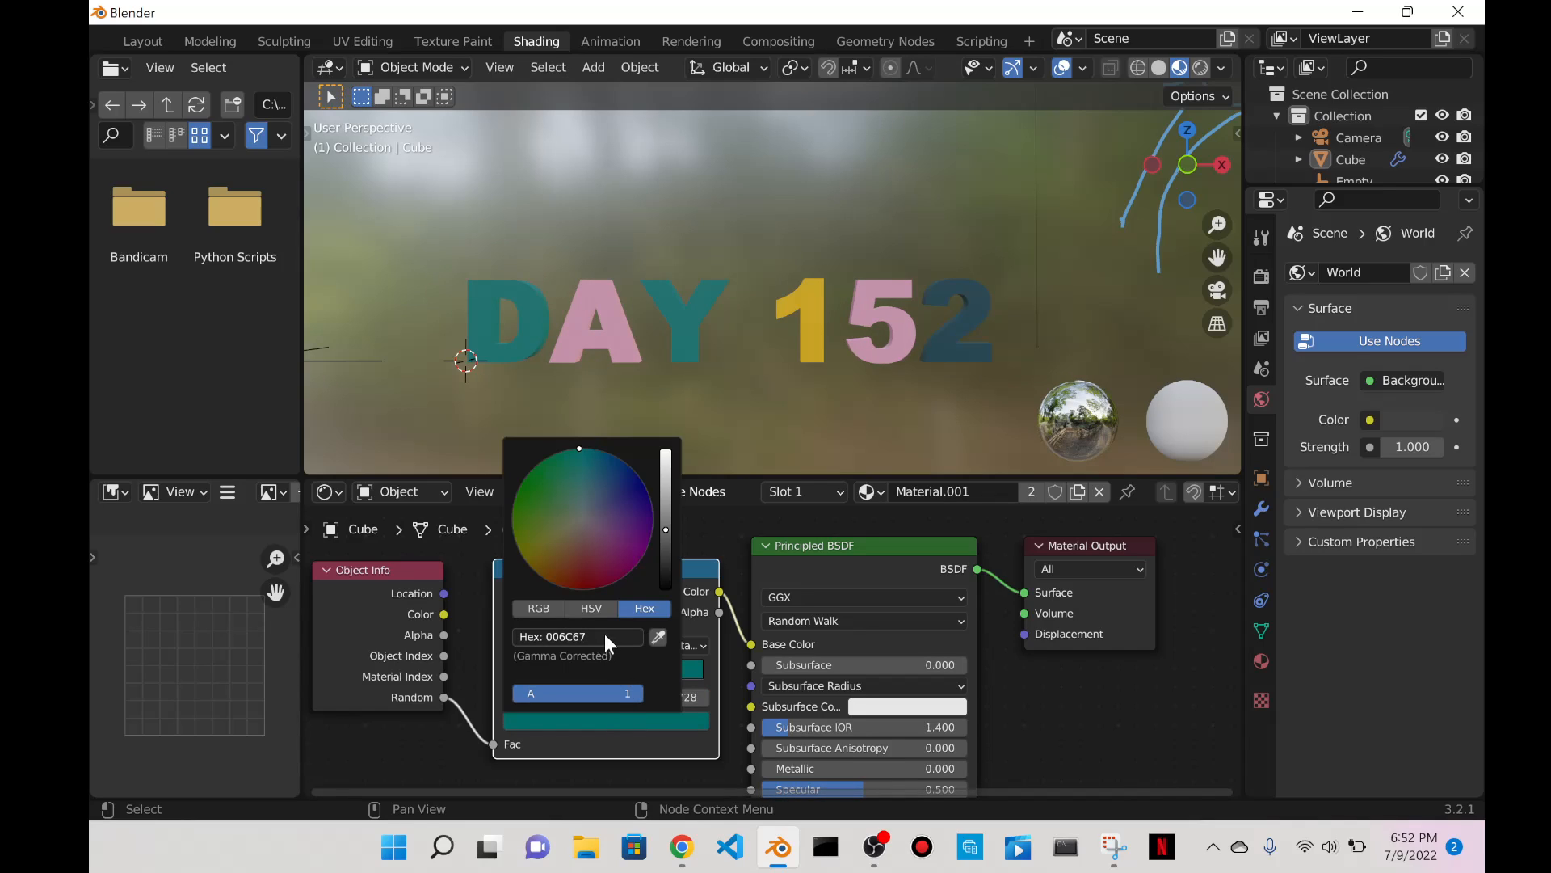
{"action": "left_click", "coordinate": [604, 636]}
{"action": "key", "text": "ctrl+v"}
{"action": "key", "text": "Return"}
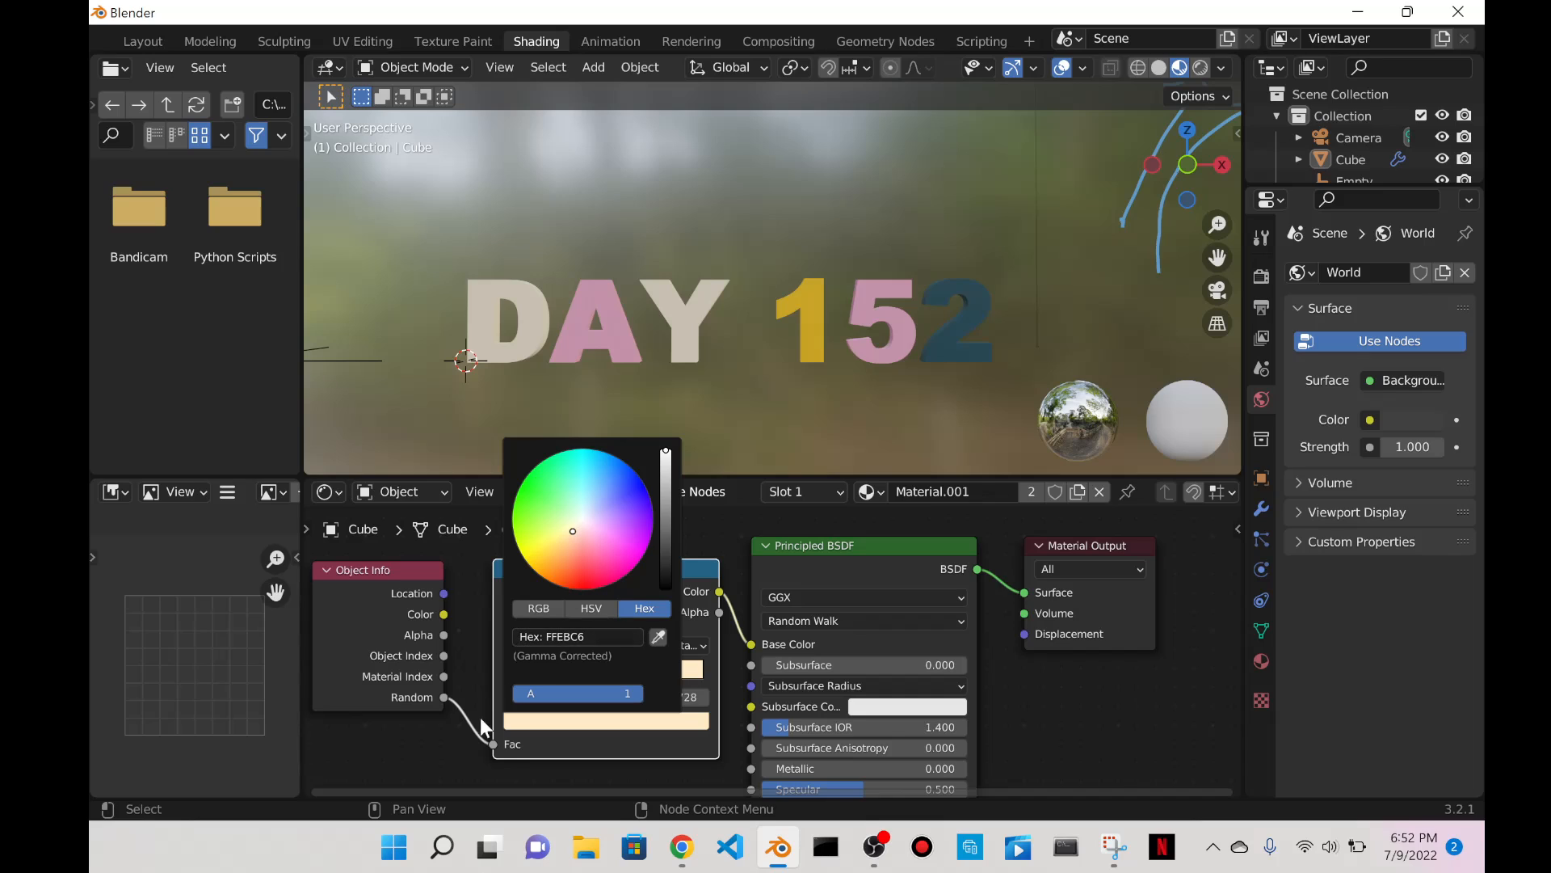
Reposition the ColorRamp stops, placing the yellow one at 0.195 and the cream one at 0.889.
{"action": "scroll", "coordinate": [665, 614], "scroll_direction": "up", "scroll_amount": 3}
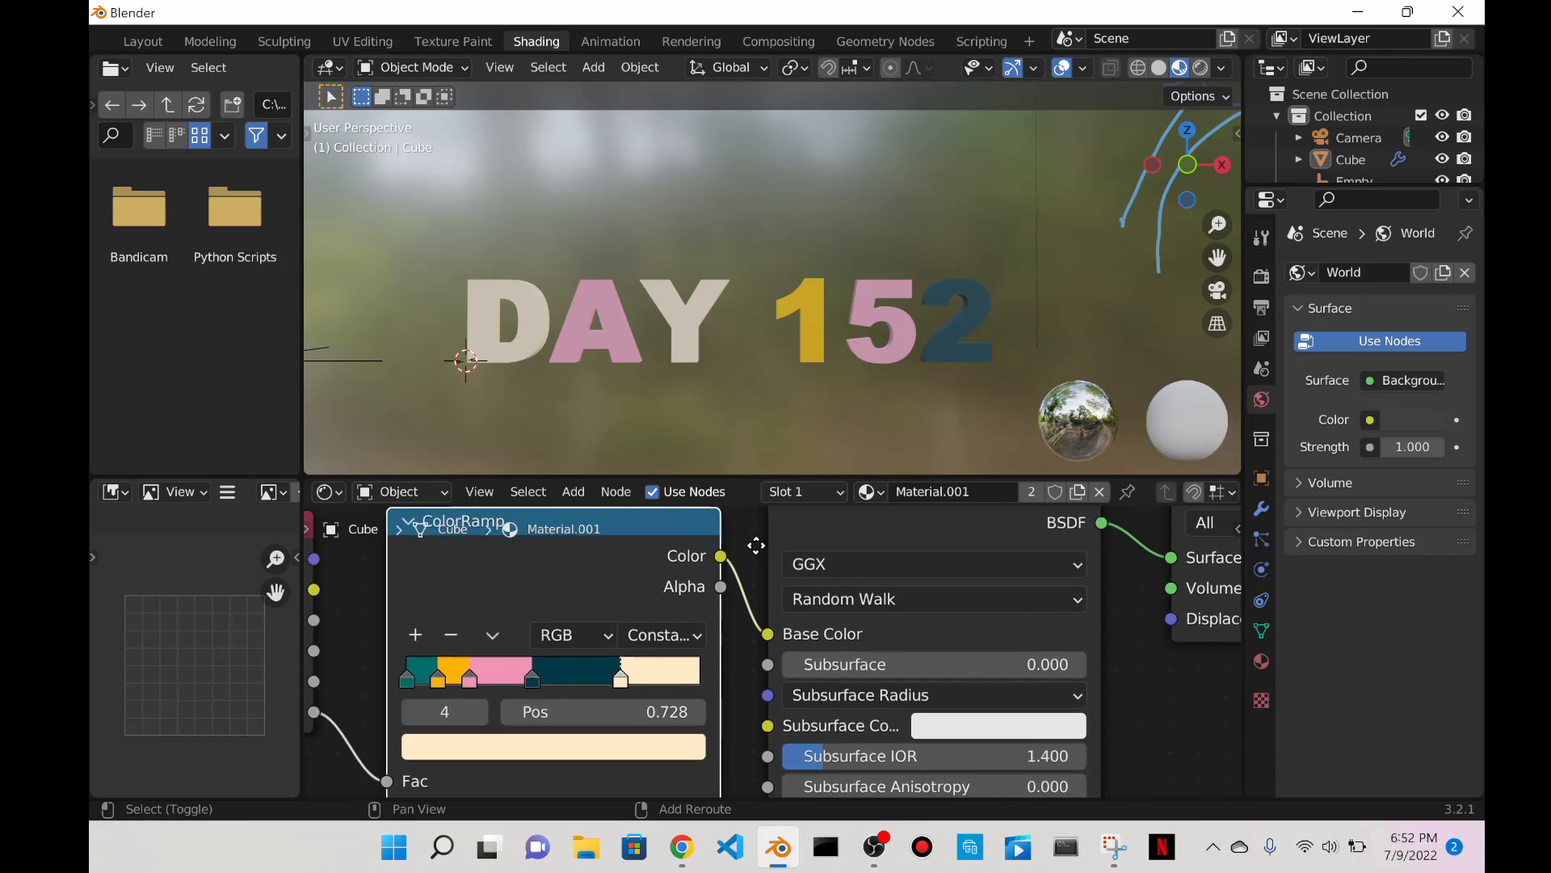
{"action": "mouse_move", "coordinate": [689, 683]}
{"action": "left_mouse_down"}
{"action": "mouse_move", "coordinate": [764, 688]}
{"action": "mouse_move", "coordinate": [675, 697]}
{"action": "mouse_move", "coordinate": [705, 690]}
{"action": "left_mouse_up"}
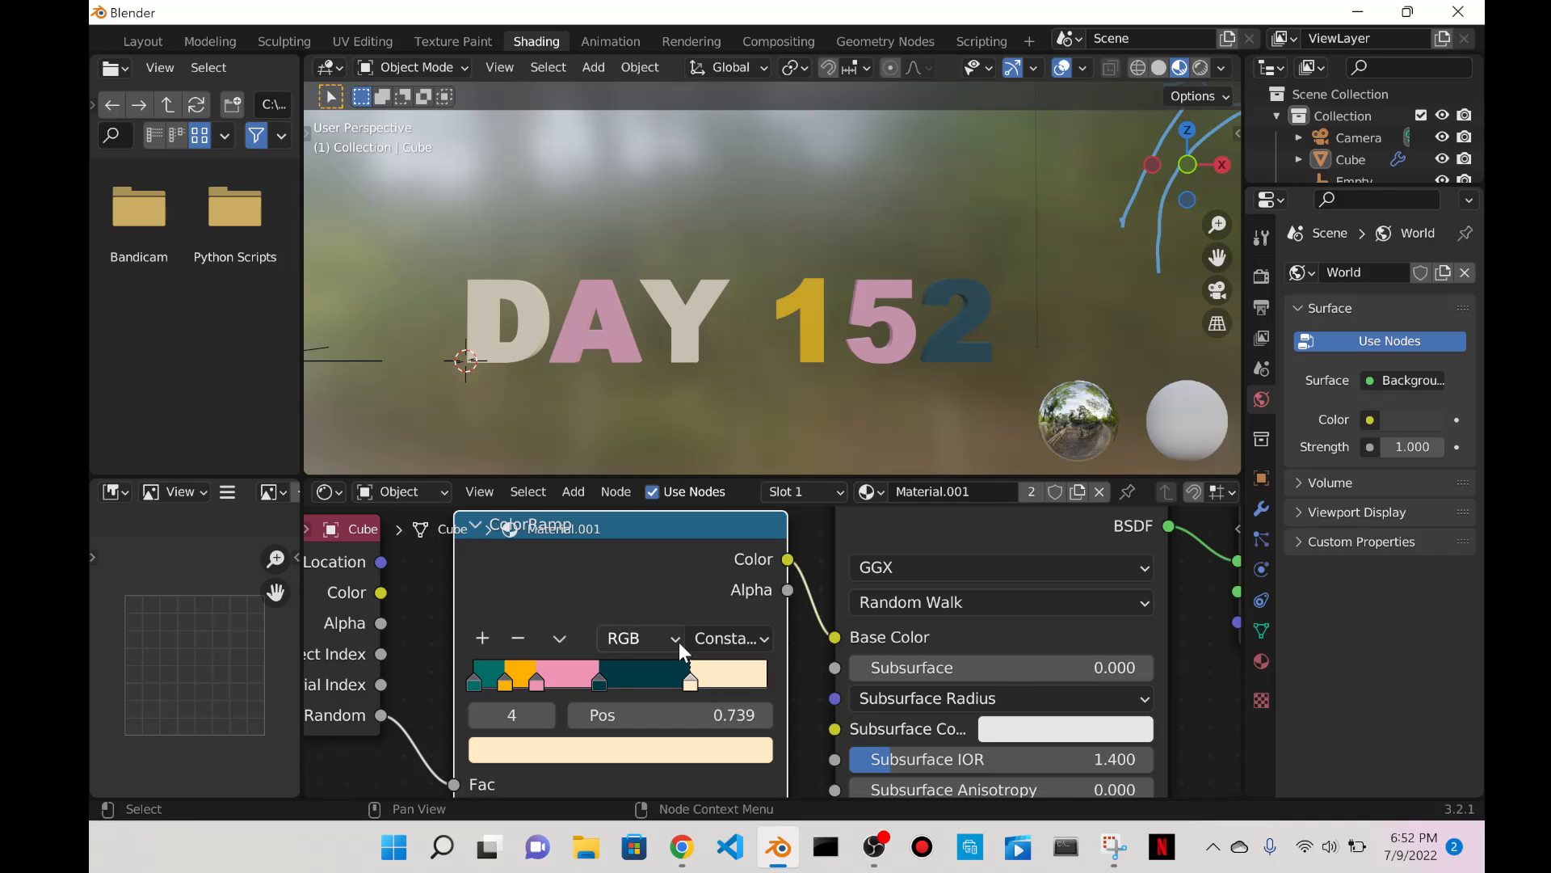
{"action": "mouse_move", "coordinate": [694, 688]}
{"action": "left_mouse_down"}
{"action": "mouse_move", "coordinate": [774, 675]}
{"action": "mouse_move", "coordinate": [682, 695]}
{"action": "left_mouse_up"}
{"action": "left_click", "coordinate": [602, 680]}
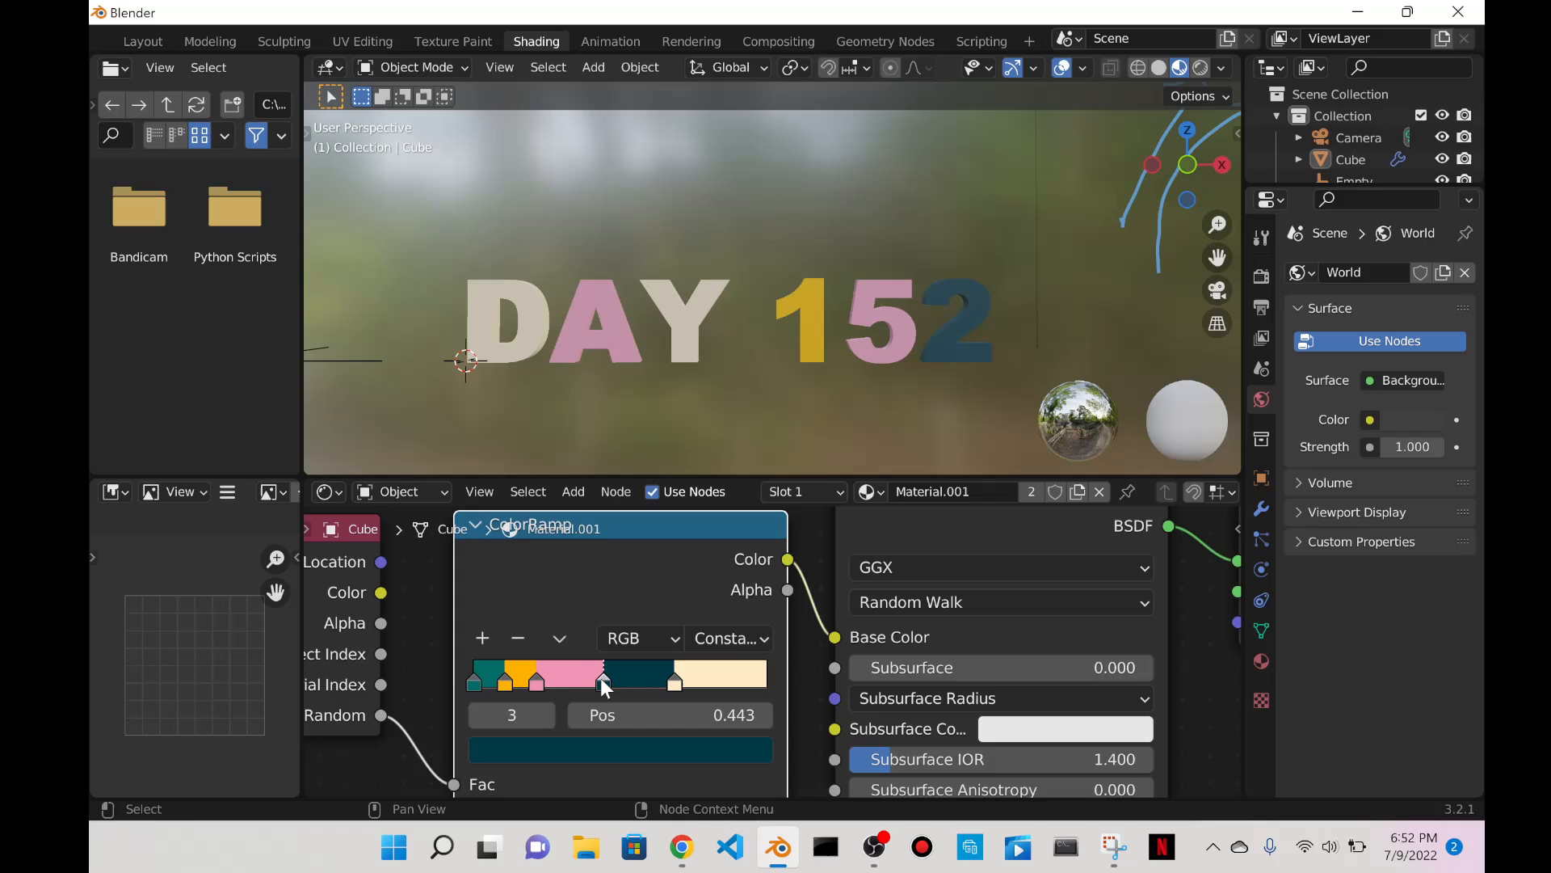
{"action": "left_click", "coordinate": [537, 683]}
{"action": "left_click_drag", "start_coordinate": [682, 681], "coordinate": [725, 677]}
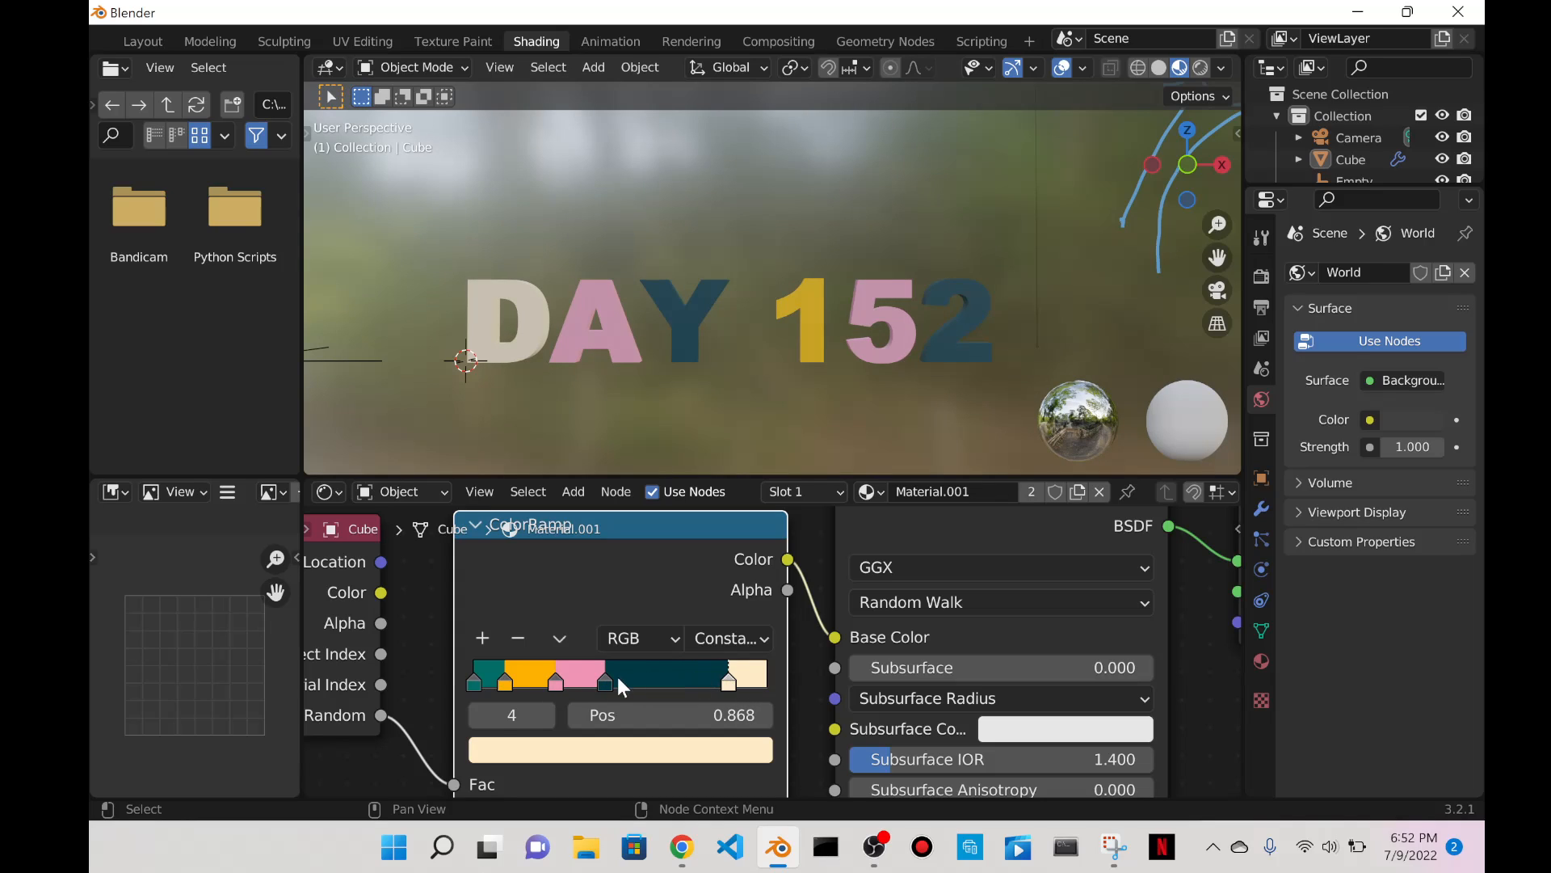
{"action": "left_click_drag", "start_coordinate": [619, 681], "coordinate": [546, 684]}
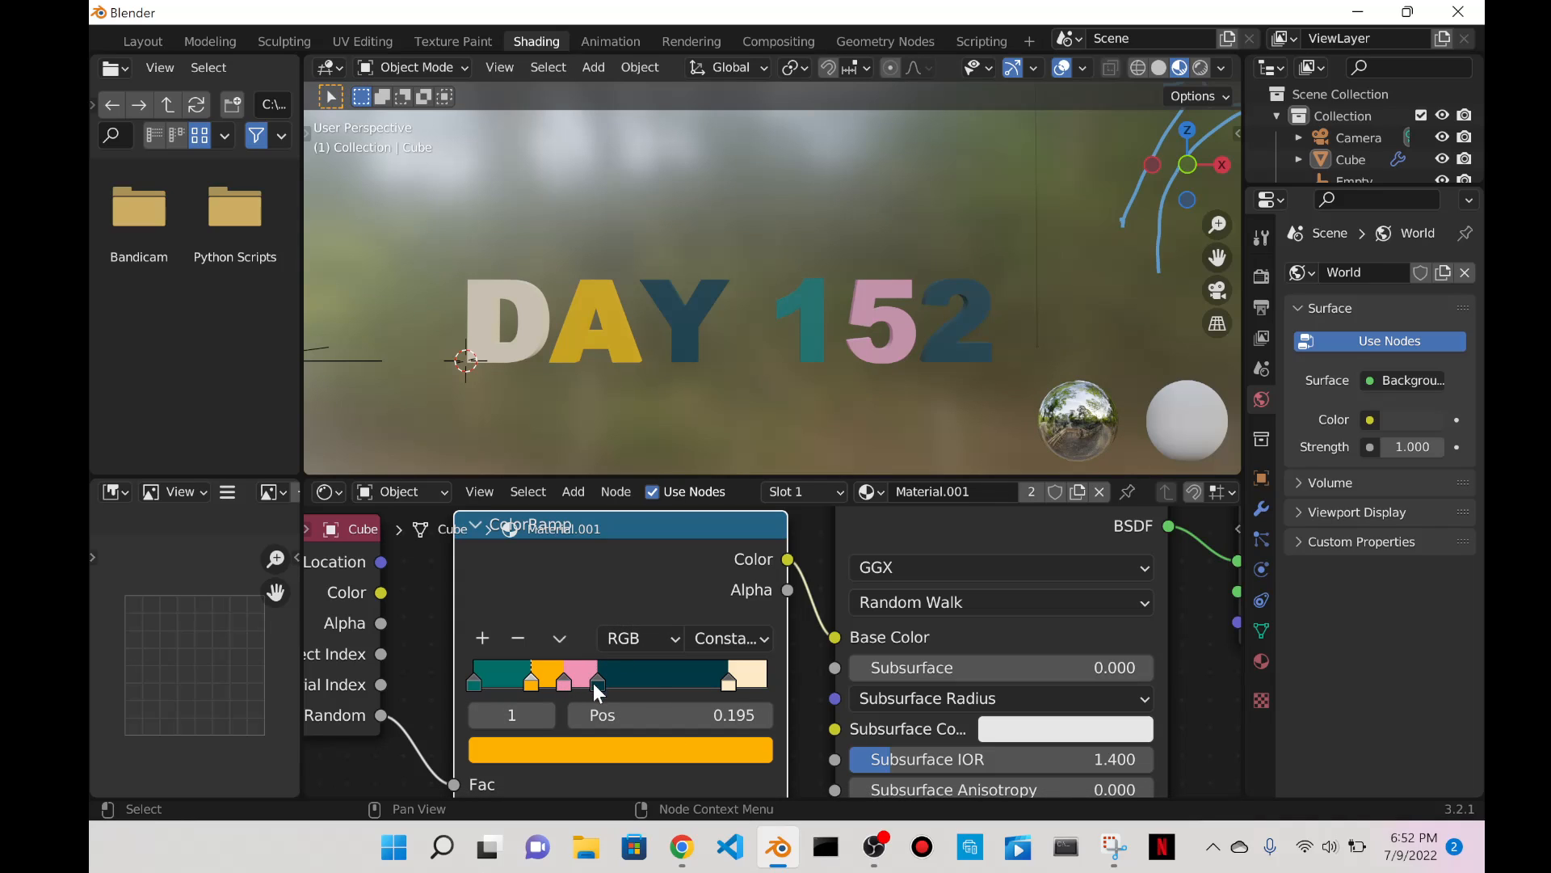
{"action": "left_click_drag", "start_coordinate": [728, 683], "coordinate": [745, 685]}
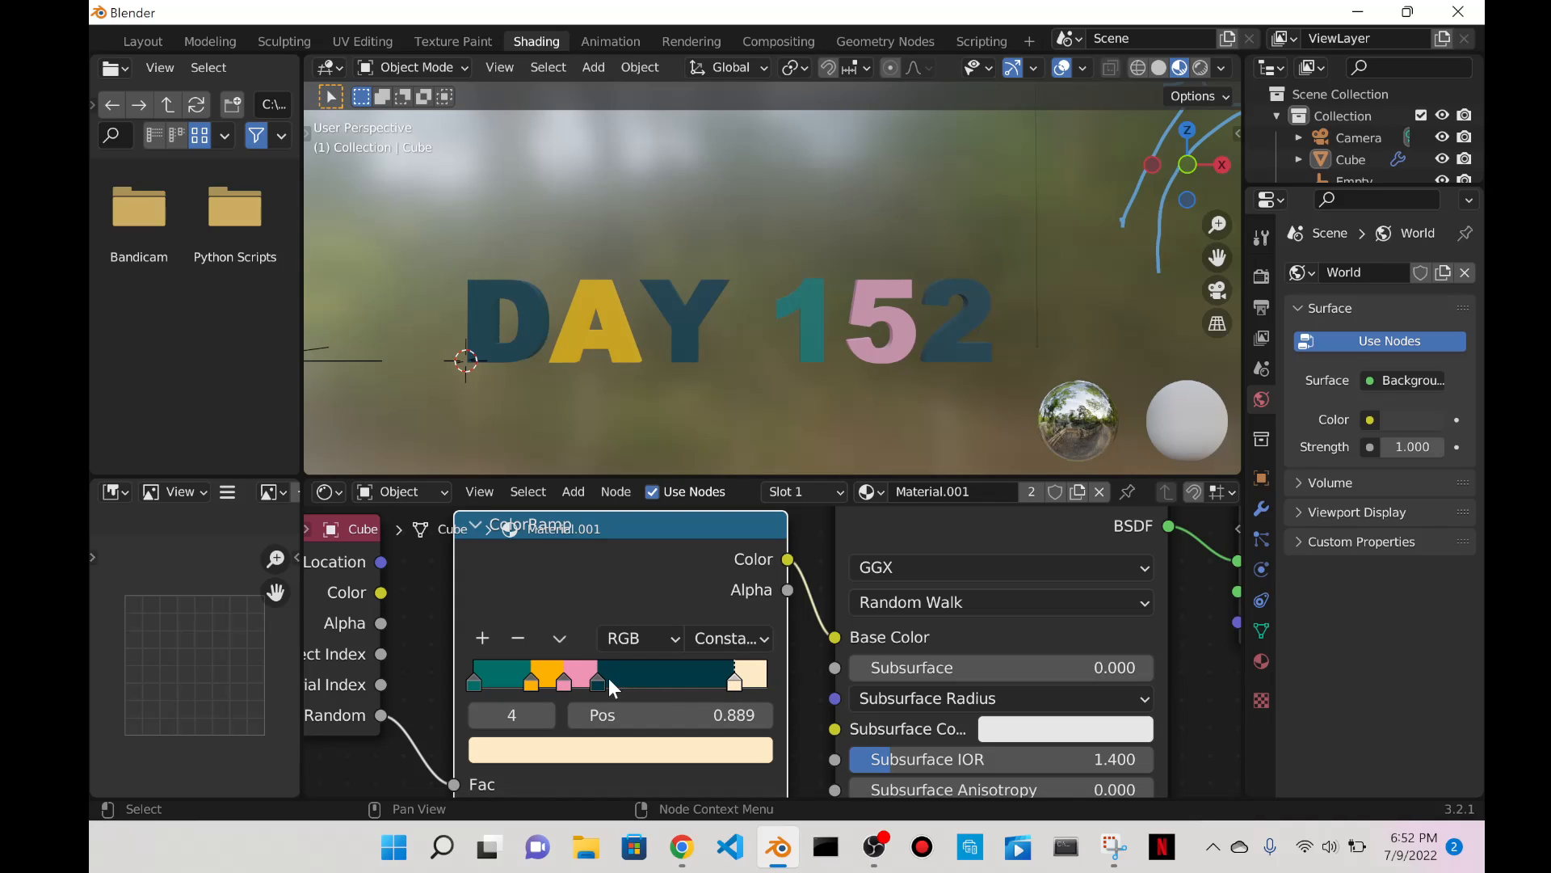
Respace the ColorRamp stops, placing the yellow one at 0.132 and the dark teal one at 0.536.
{"action": "left_click_drag", "start_coordinate": [609, 679], "coordinate": [699, 687]}
{"action": "mouse_move", "coordinate": [564, 683]}
{"action": "left_mouse_down"}
{"action": "mouse_move", "coordinate": [605, 685]}
{"action": "mouse_move", "coordinate": [547, 691]}
{"action": "left_mouse_up"}
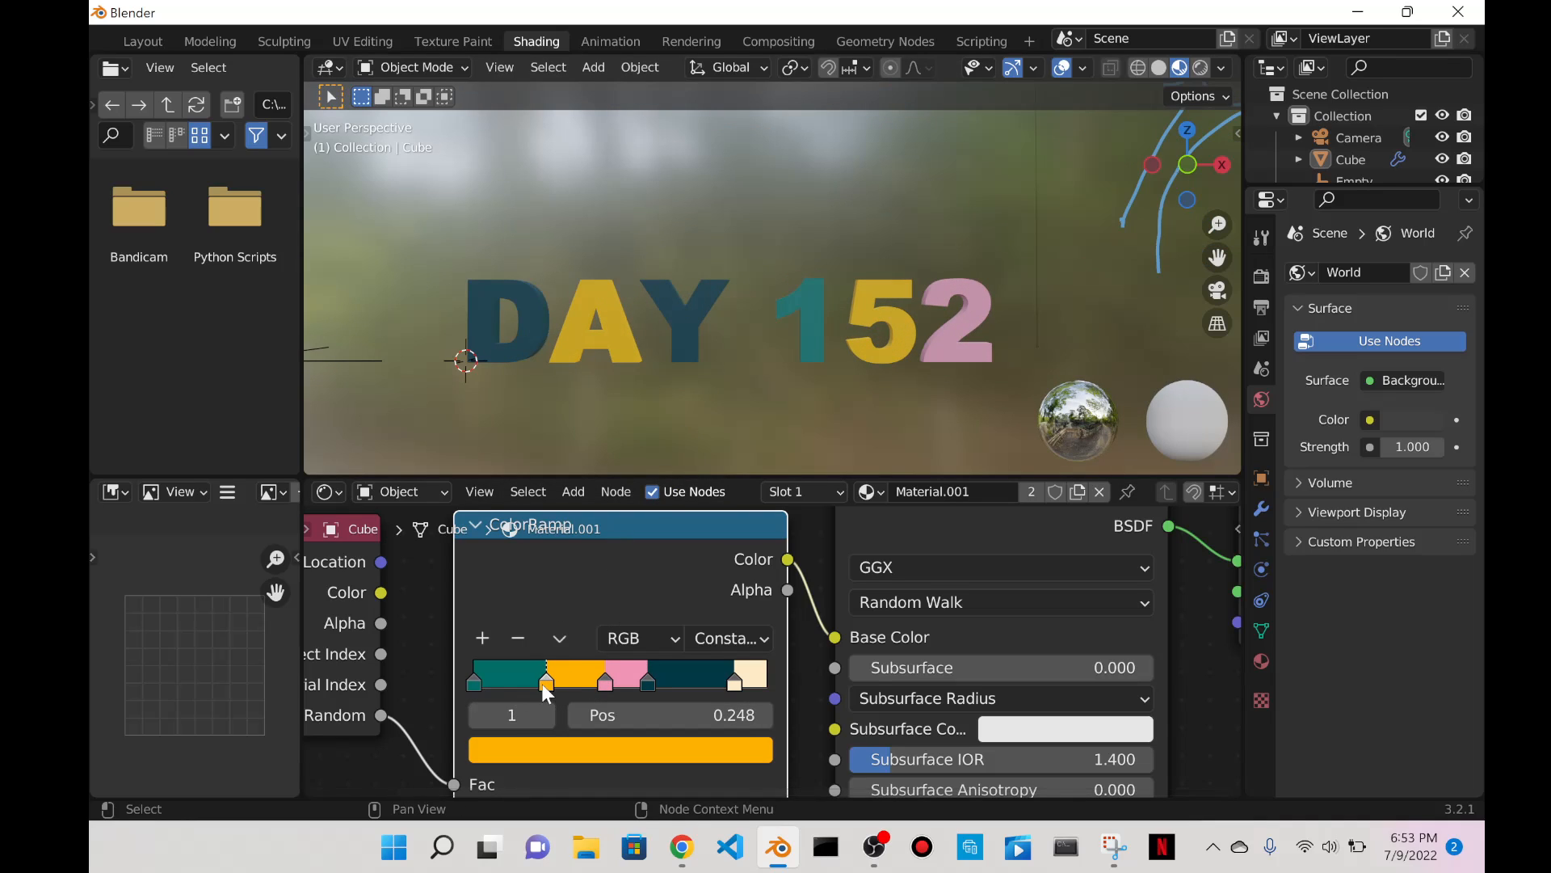
{"action": "left_click_drag", "start_coordinate": [547, 683], "coordinate": [594, 689]}
{"action": "left_click_drag", "start_coordinate": [738, 685], "coordinate": [702, 686]}
{"action": "left_click", "coordinate": [646, 683]}
{"action": "left_click_drag", "start_coordinate": [580, 683], "coordinate": [510, 678]}
{"action": "scroll", "coordinate": [600, 696], "scroll_direction": "down", "scroll_amount": 3}
{"action": "scroll", "coordinate": [594, 671], "scroll_direction": "up", "scroll_amount": 7}
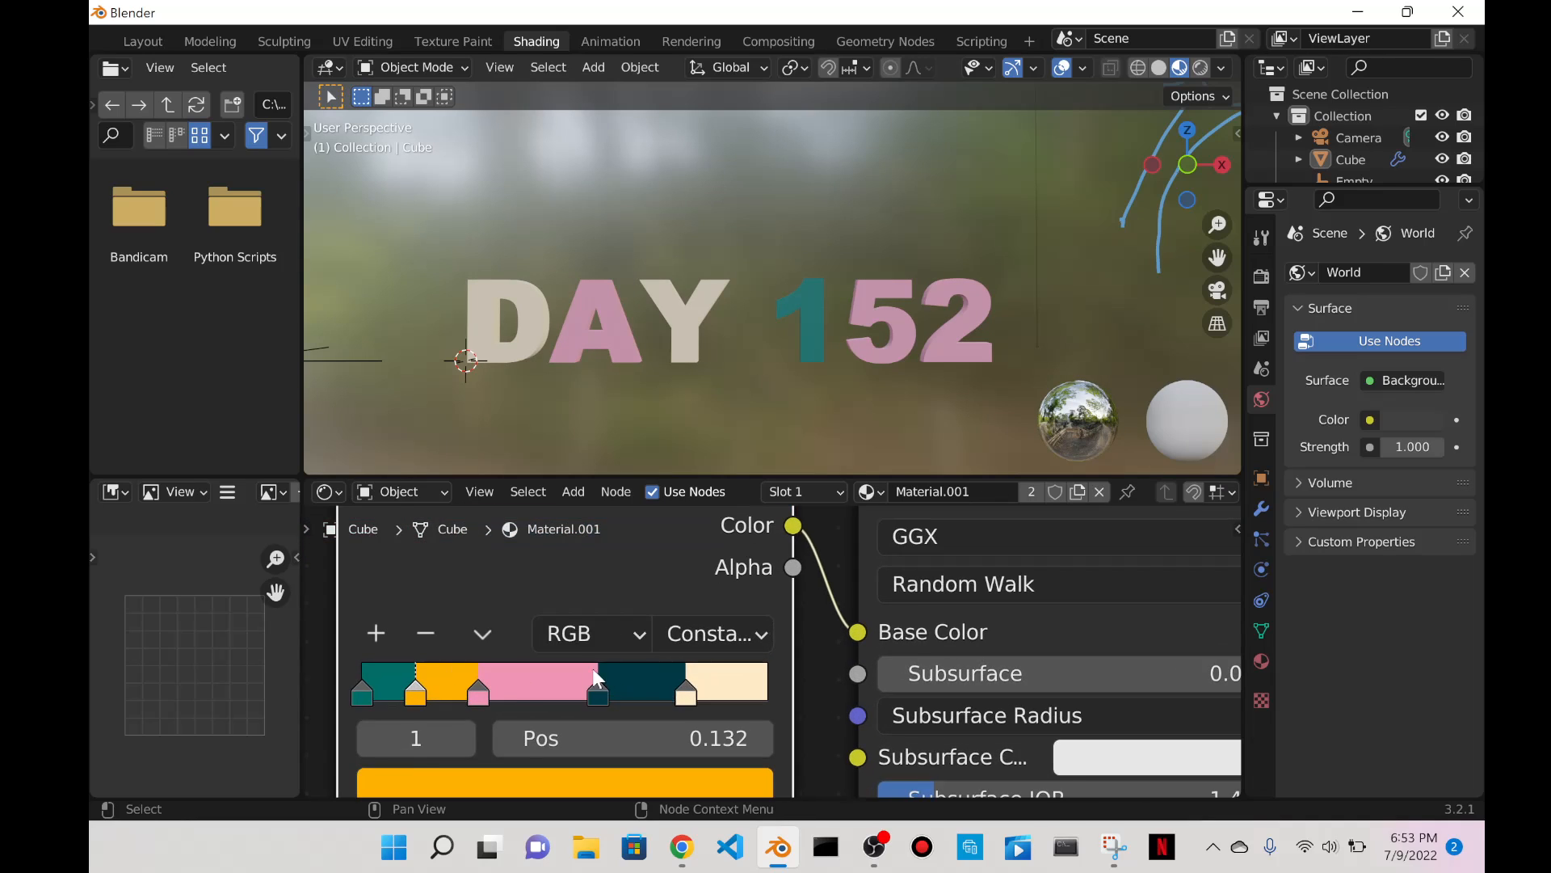
{"action": "scroll", "coordinate": [593, 672], "scroll_direction": "down", "scroll_amount": 4}
{"action": "mouse_move", "coordinate": [643, 686]}
{"action": "left_mouse_down"}
{"action": "mouse_move", "coordinate": [555, 683]}
{"action": "mouse_move", "coordinate": [631, 685]}
{"action": "left_mouse_up"}
{"action": "scroll", "coordinate": [436, 630], "scroll_direction": "up", "scroll_amount": 3}
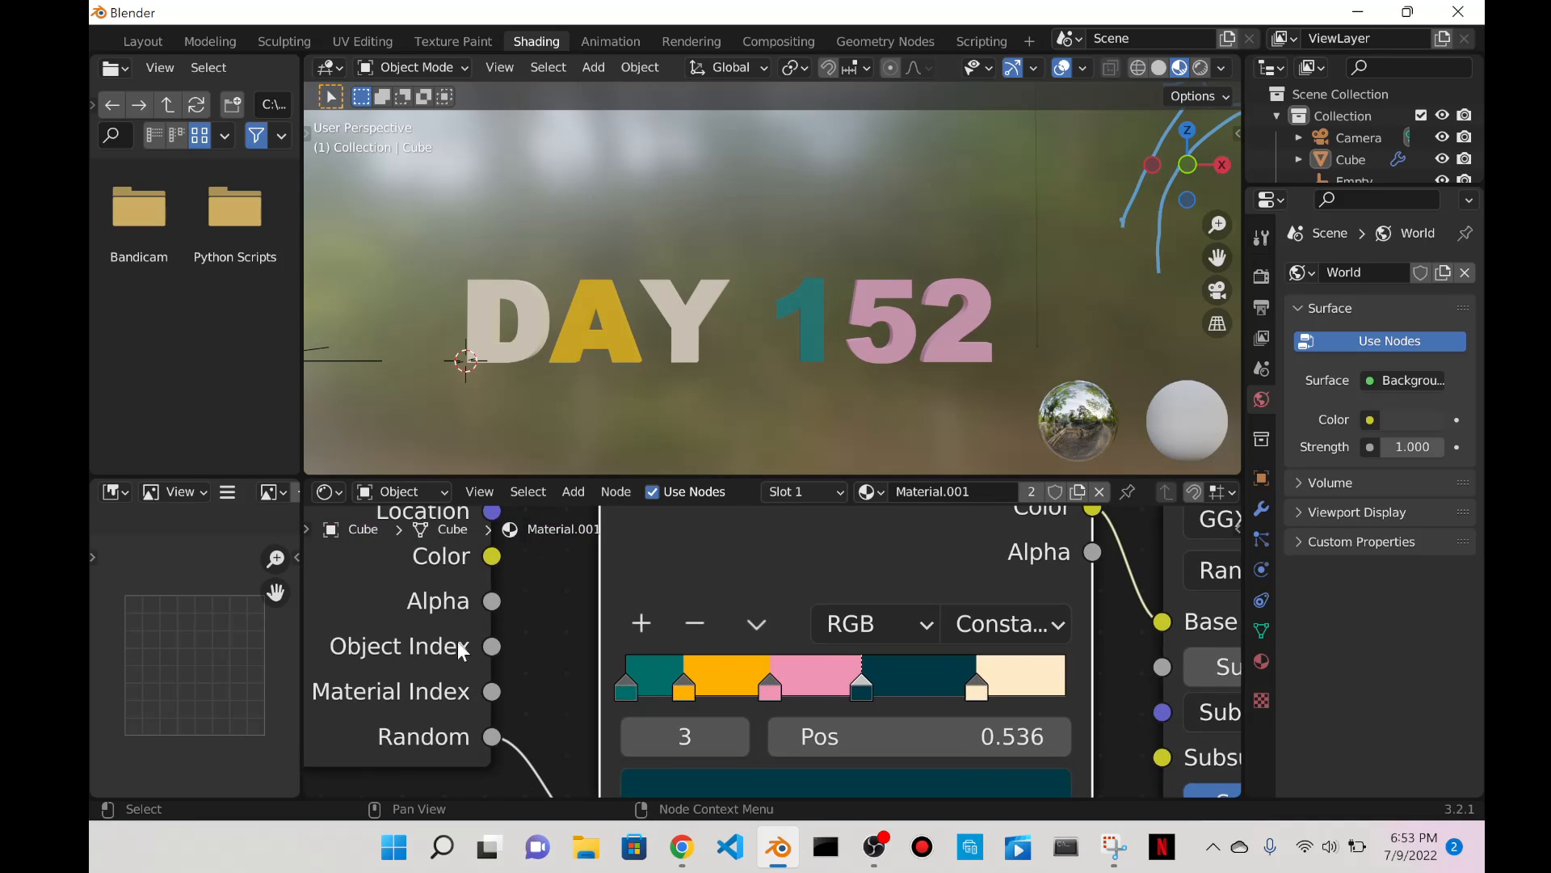
{"action": "scroll", "coordinate": [485, 675], "scroll_direction": "down", "scroll_amount": 2}
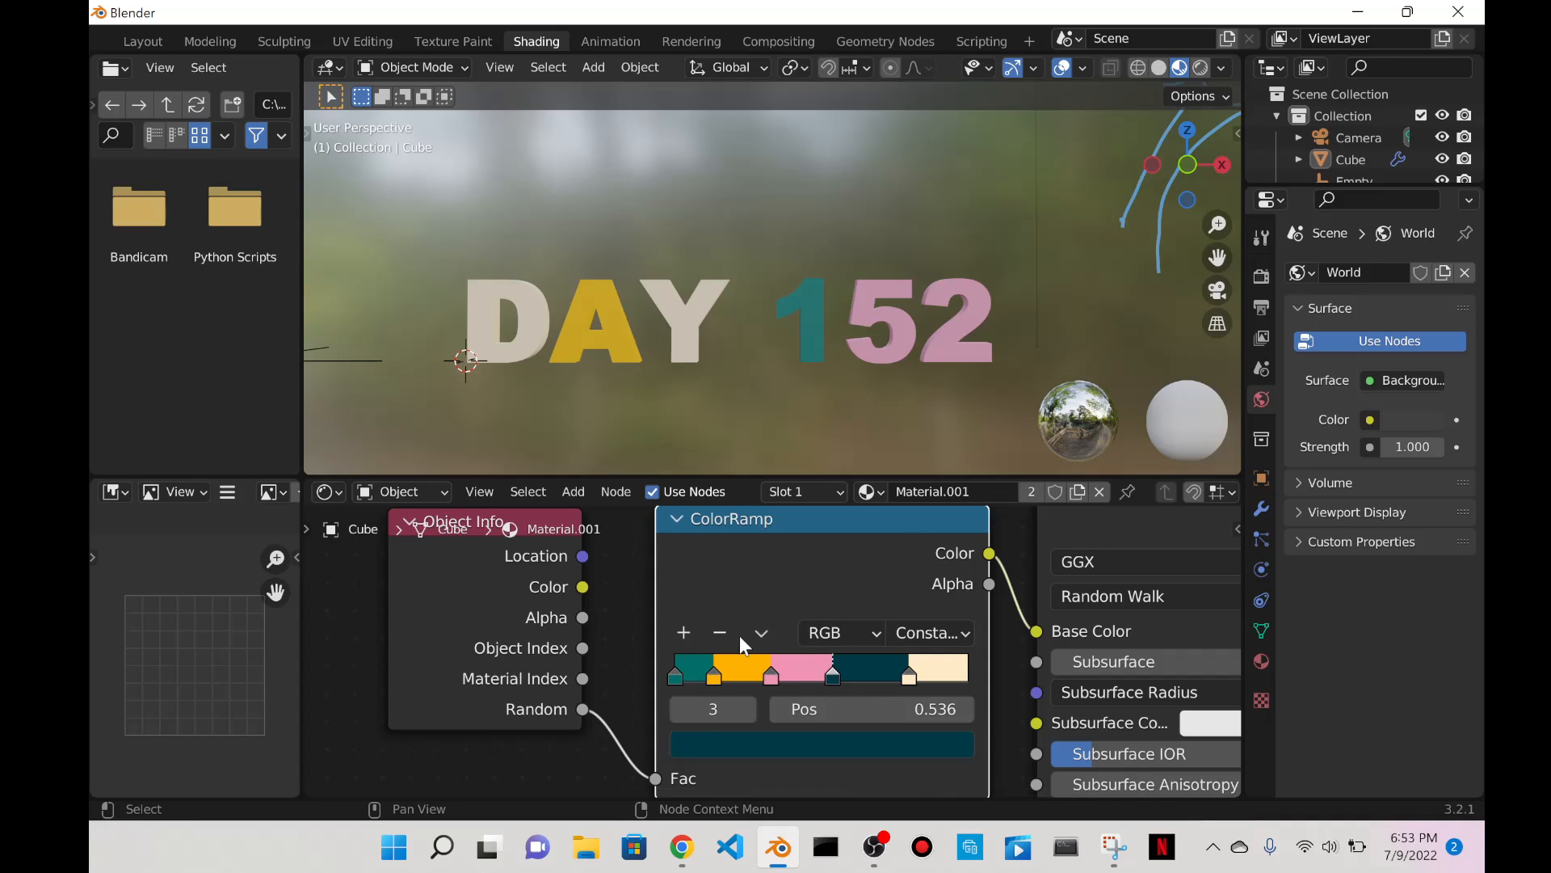
Redistribute the ColorRamp stops so that the dark teal stop at 0.689 covers the end of the ramp.
{"action": "left_click", "coordinate": [718, 674]}
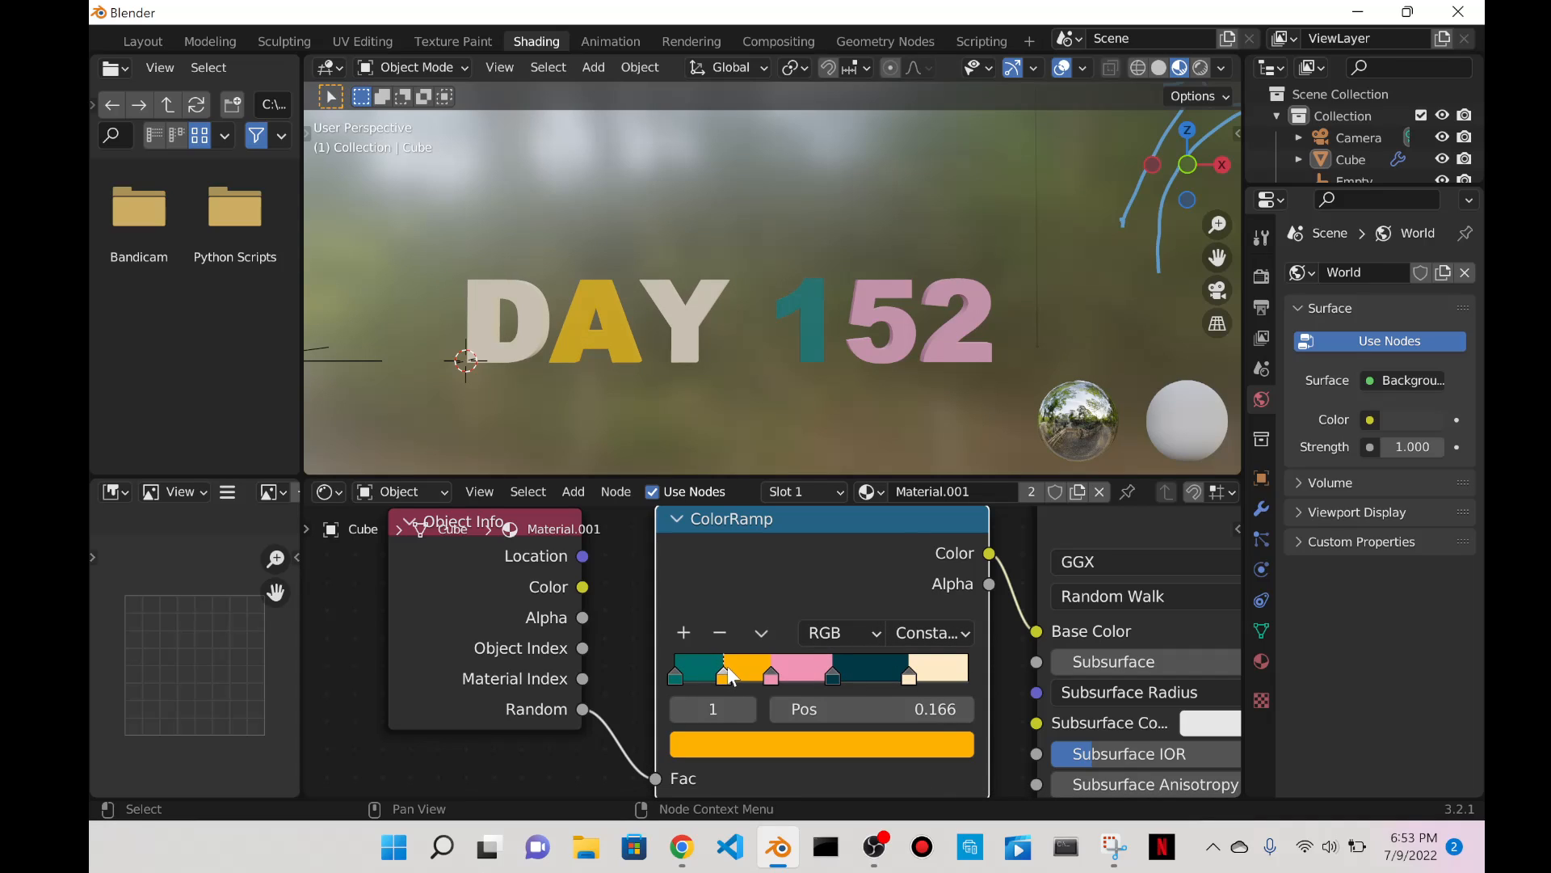
{"action": "left_click_drag", "start_coordinate": [721, 679], "coordinate": [744, 679]}
{"action": "mouse_move", "coordinate": [911, 679]}
{"action": "left_mouse_down"}
{"action": "mouse_move", "coordinate": [947, 677]}
{"action": "mouse_move", "coordinate": [928, 682]}
{"action": "left_mouse_up"}
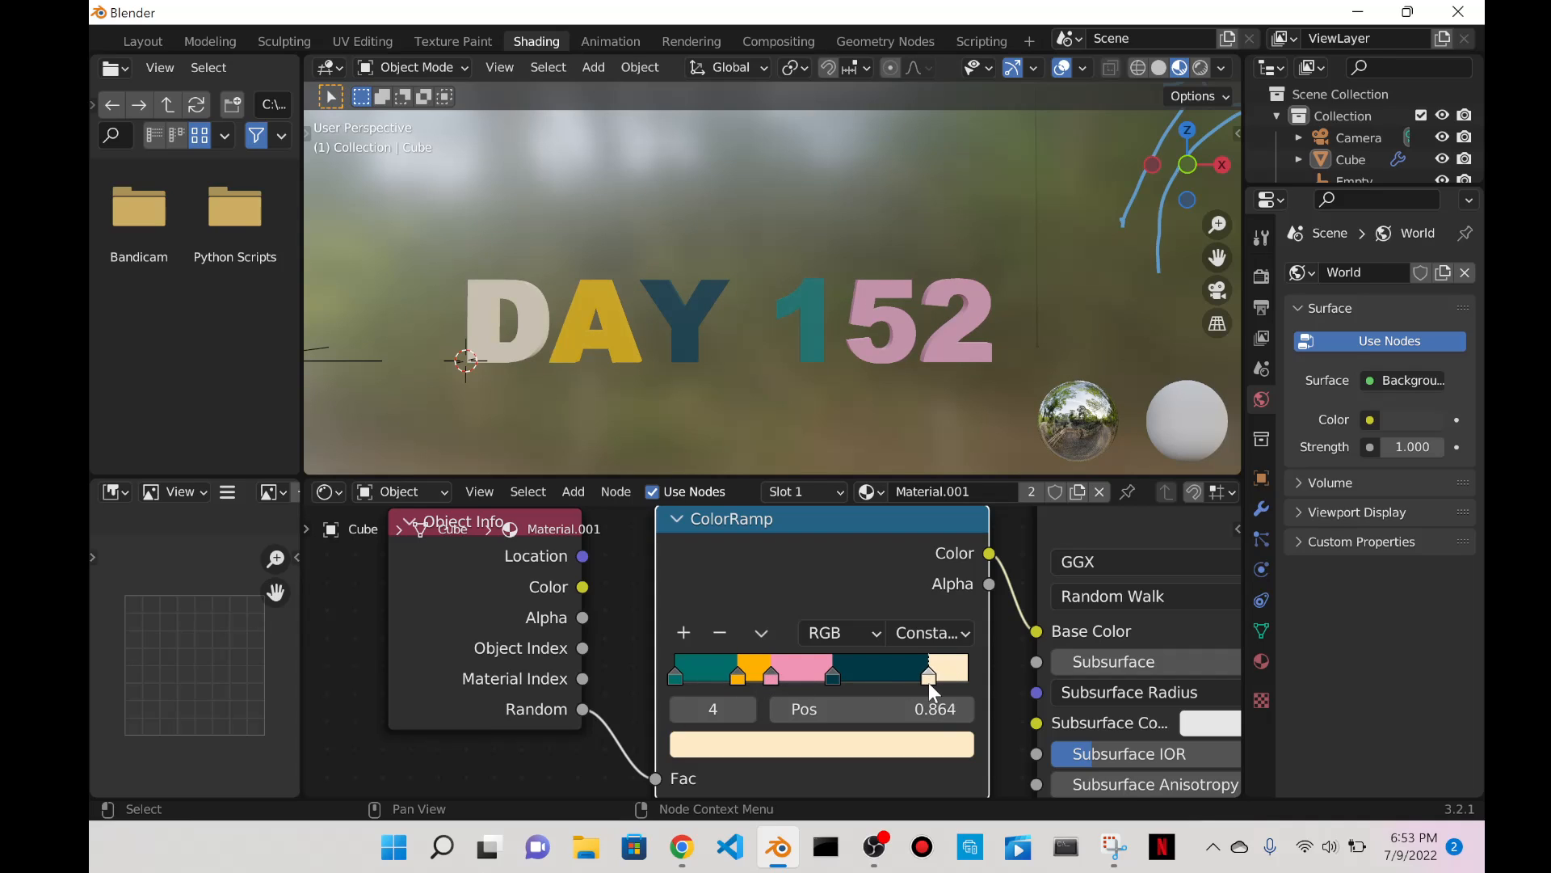
{"action": "left_click_drag", "start_coordinate": [833, 676], "coordinate": [881, 679]}
{"action": "left_click_drag", "start_coordinate": [773, 675], "coordinate": [701, 674]}
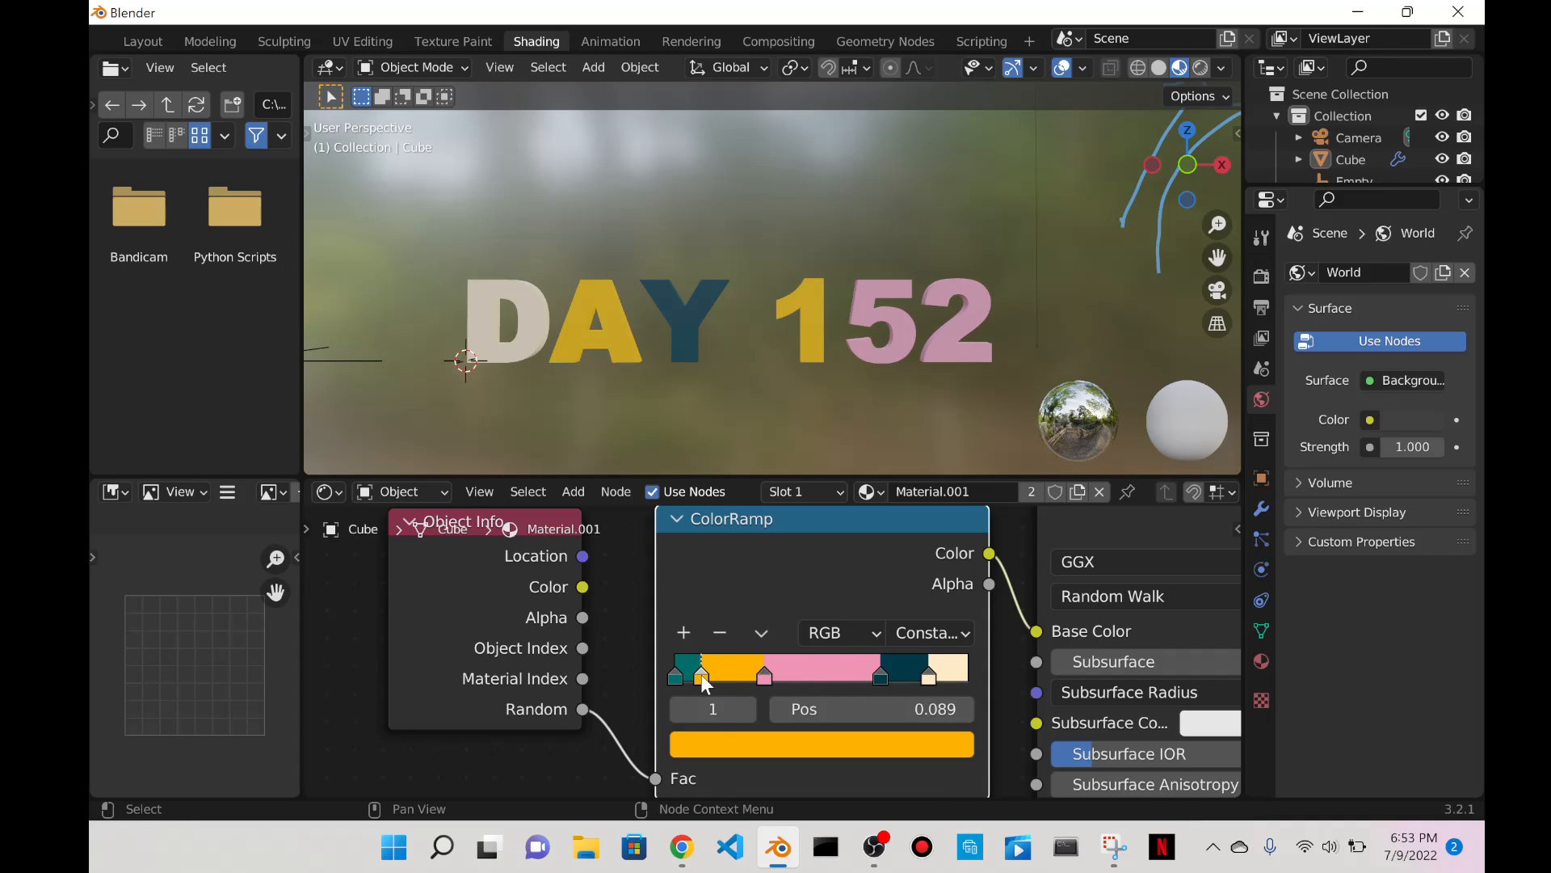
{"action": "left_click_drag", "start_coordinate": [936, 681], "coordinate": [884, 682]}
{"action": "left_click", "coordinate": [911, 678]}
Move the dark teal ColorRamp stop to 0.845 and the pink stop to 0.459.
{"action": "scroll", "coordinate": [805, 347], "scroll_direction": "down", "scroll_amount": 2}
{"action": "scroll", "coordinate": [895, 291], "scroll_direction": "up", "scroll_amount": 1}
{"action": "scroll", "coordinate": [903, 304], "scroll_direction": "down", "scroll_amount": 1}
{"action": "middle_click_drag", "start_coordinate": [866, 378], "coordinate": [777, 380]}
{"action": "scroll", "coordinate": [777, 380], "scroll_direction": "down", "scroll_amount": 2}
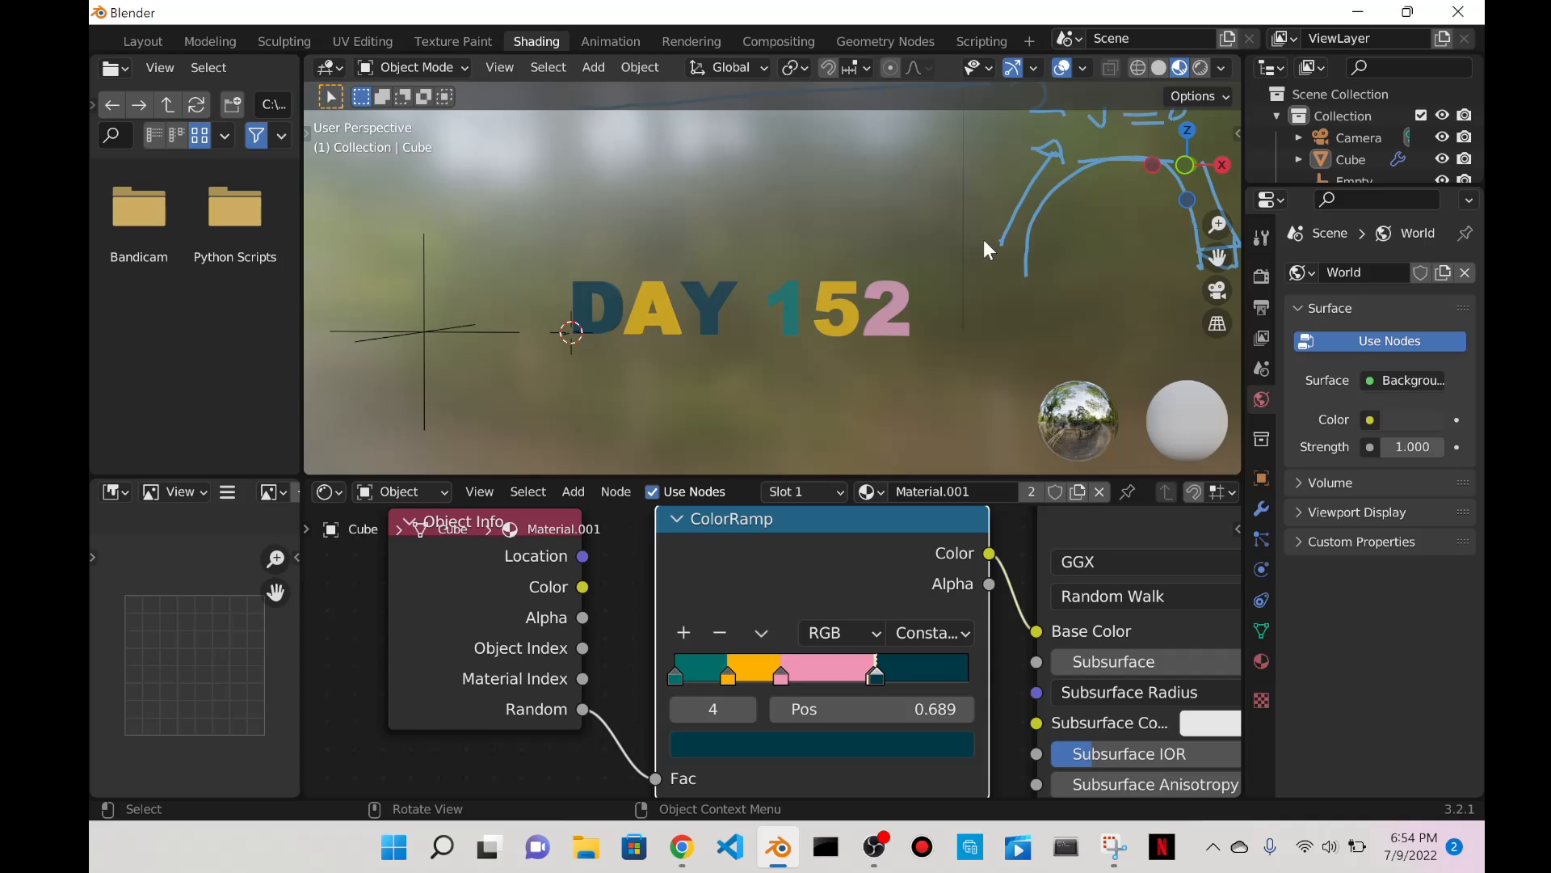
{"action": "left_click_drag", "start_coordinate": [877, 667], "coordinate": [929, 679]}
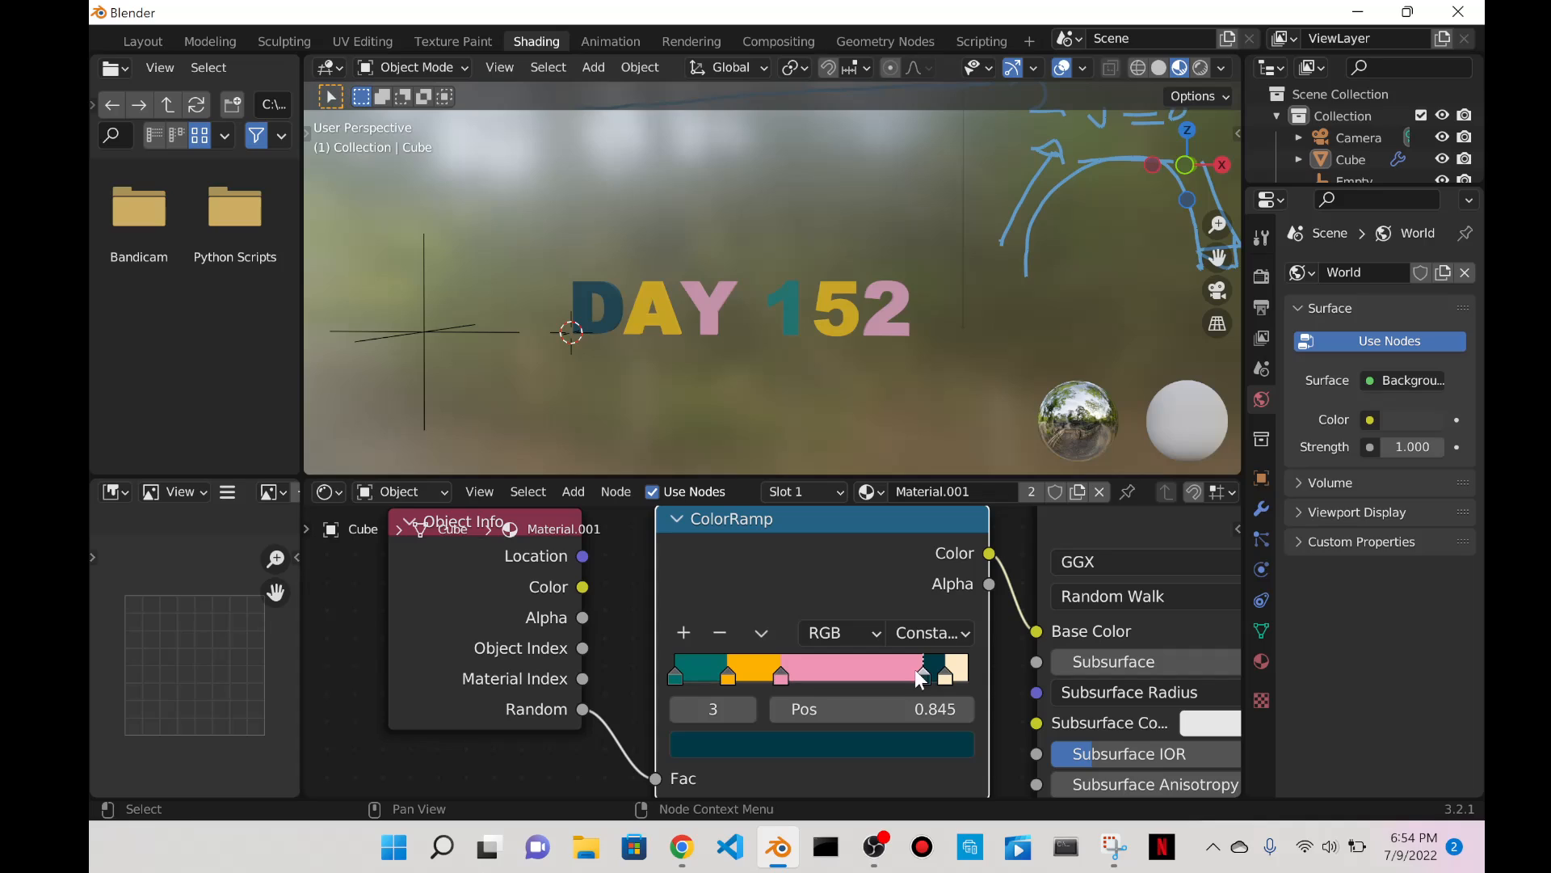
{"action": "mouse_move", "coordinate": [780, 677]}
{"action": "left_mouse_down"}
{"action": "mouse_move", "coordinate": [859, 673]}
{"action": "mouse_move", "coordinate": [809, 676]}
{"action": "left_mouse_up"}
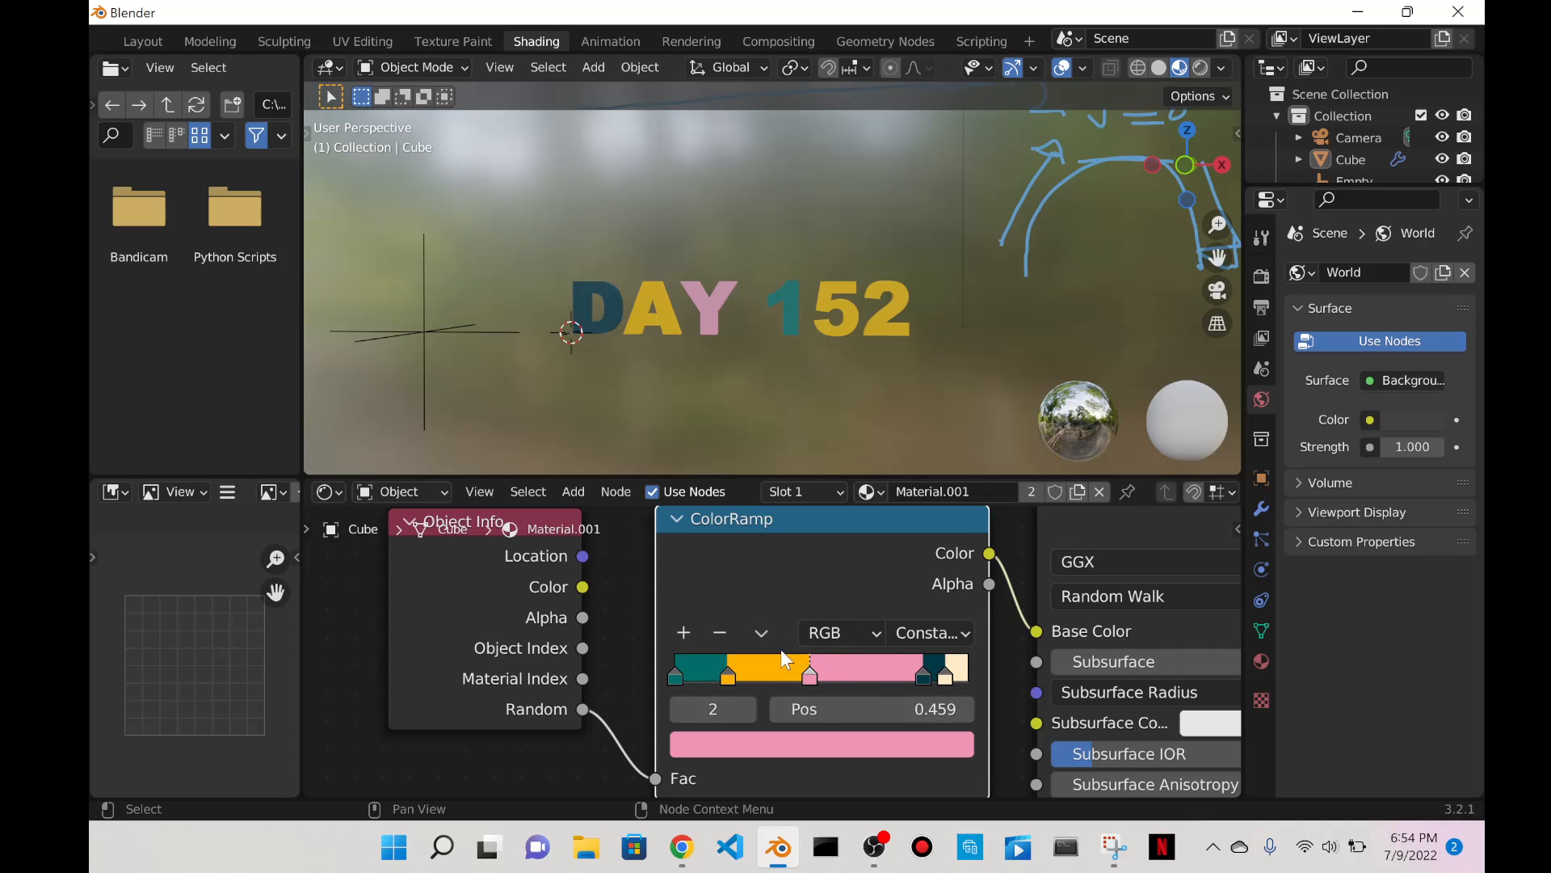
{"action": "right_click", "coordinate": [700, 661]}
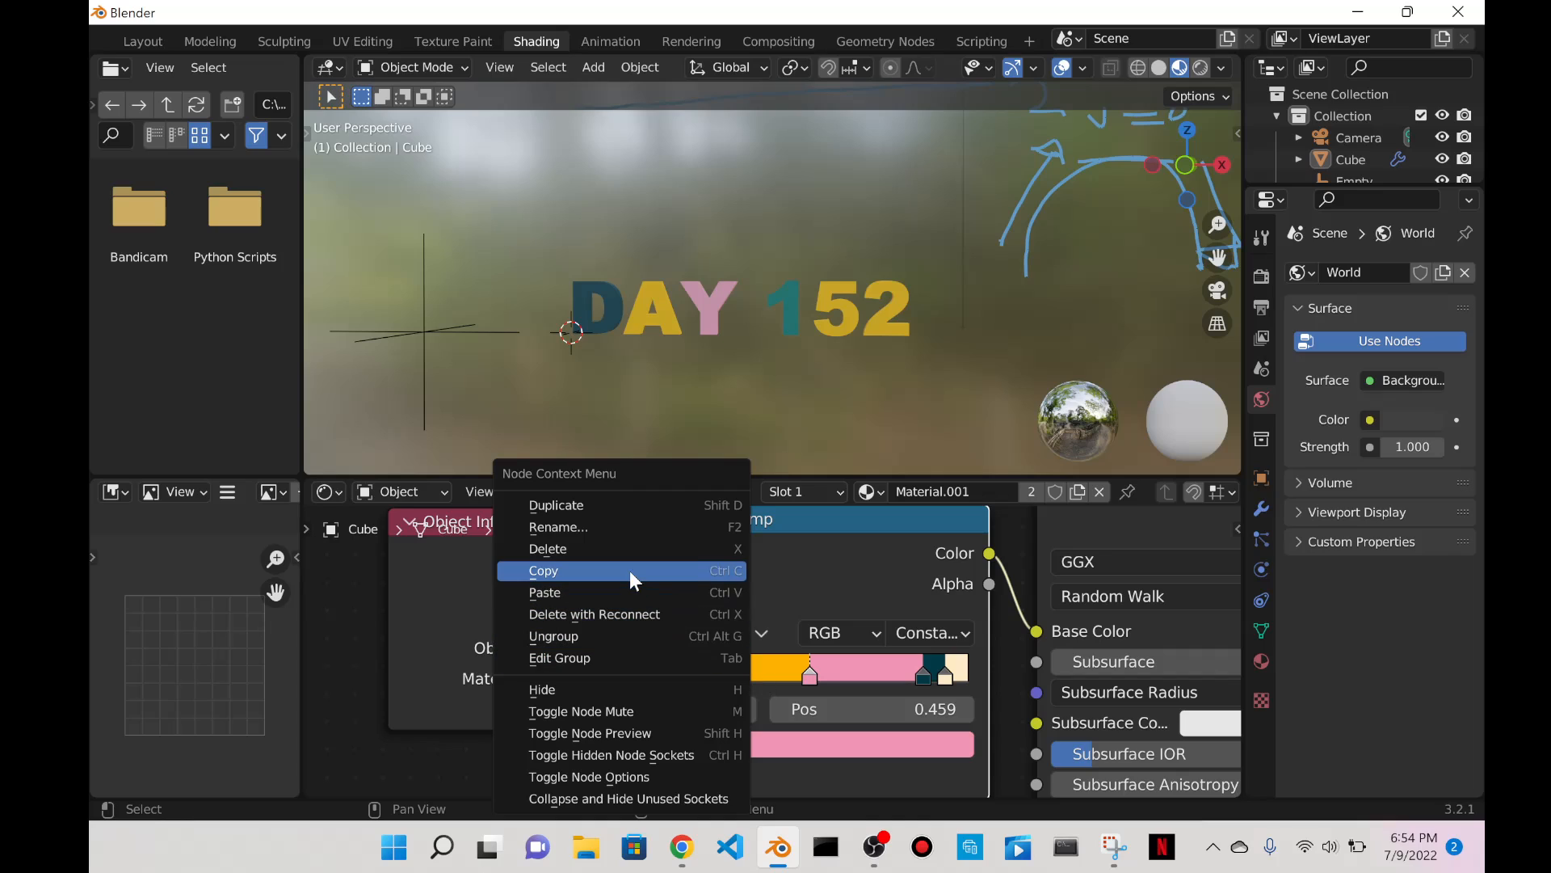
{"action": "left_click", "coordinate": [598, 548]}
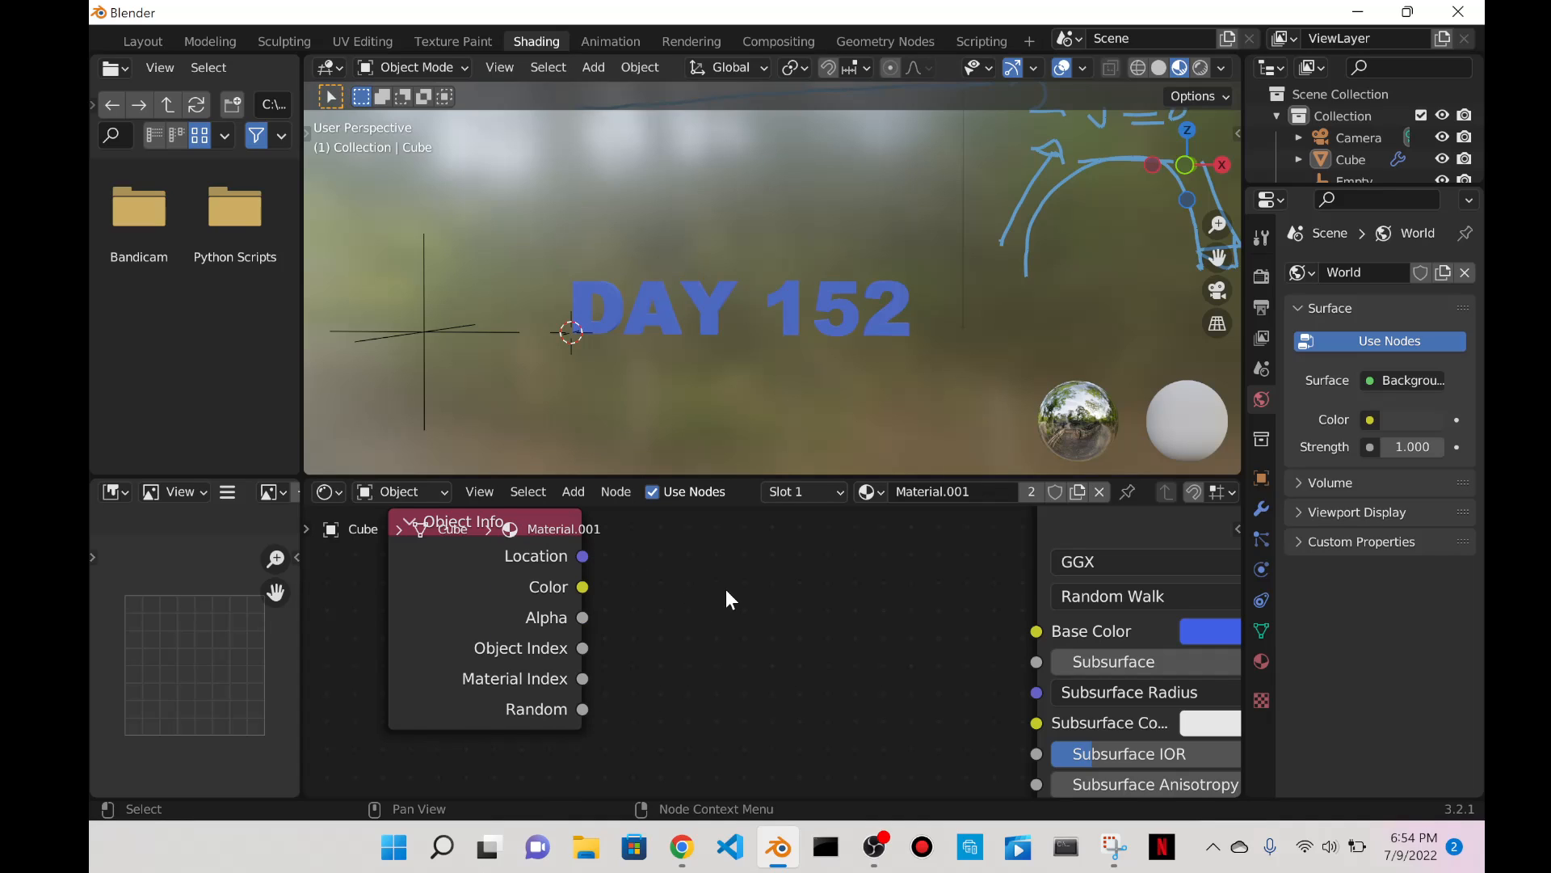
{"action": "key", "text": "ctrl+z"}
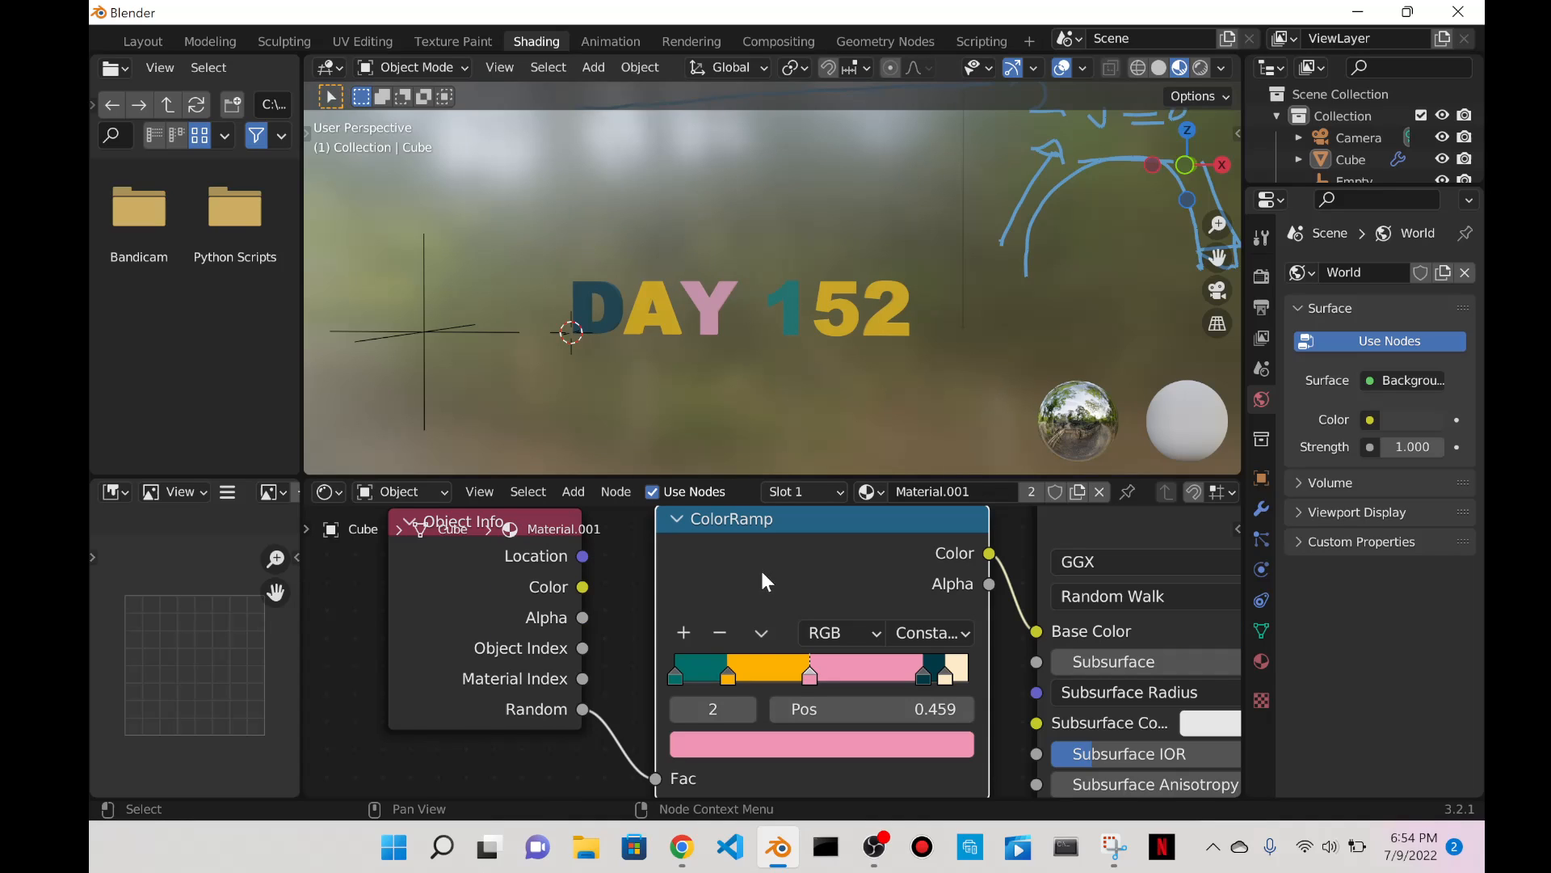
{"action": "left_click", "coordinate": [693, 671]}
{"action": "right_click", "coordinate": [687, 672]}
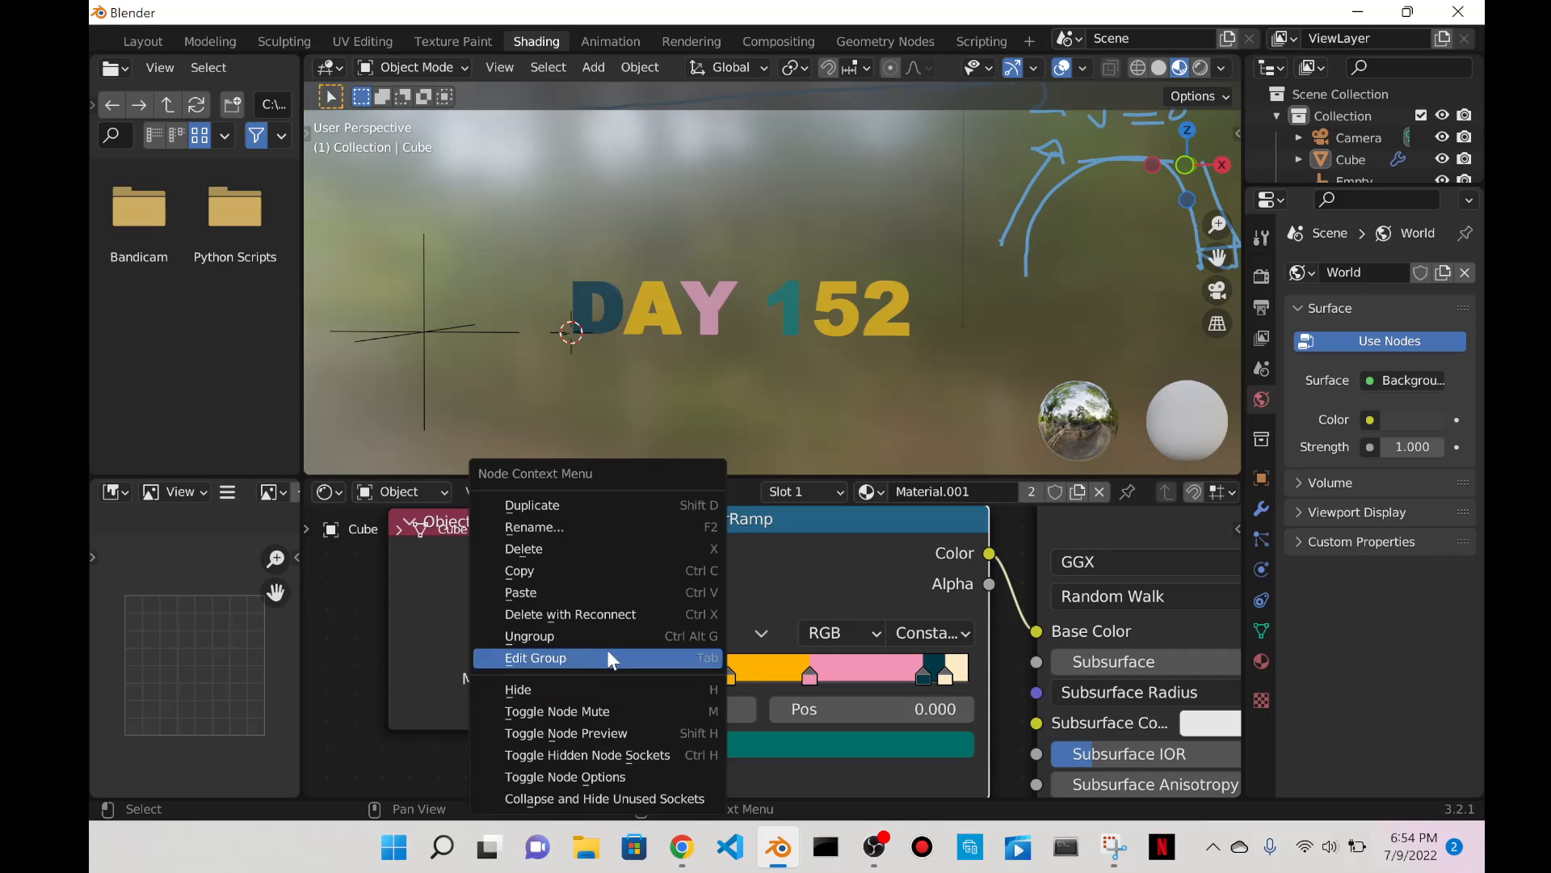
{"action": "left_click", "coordinate": [553, 535]}
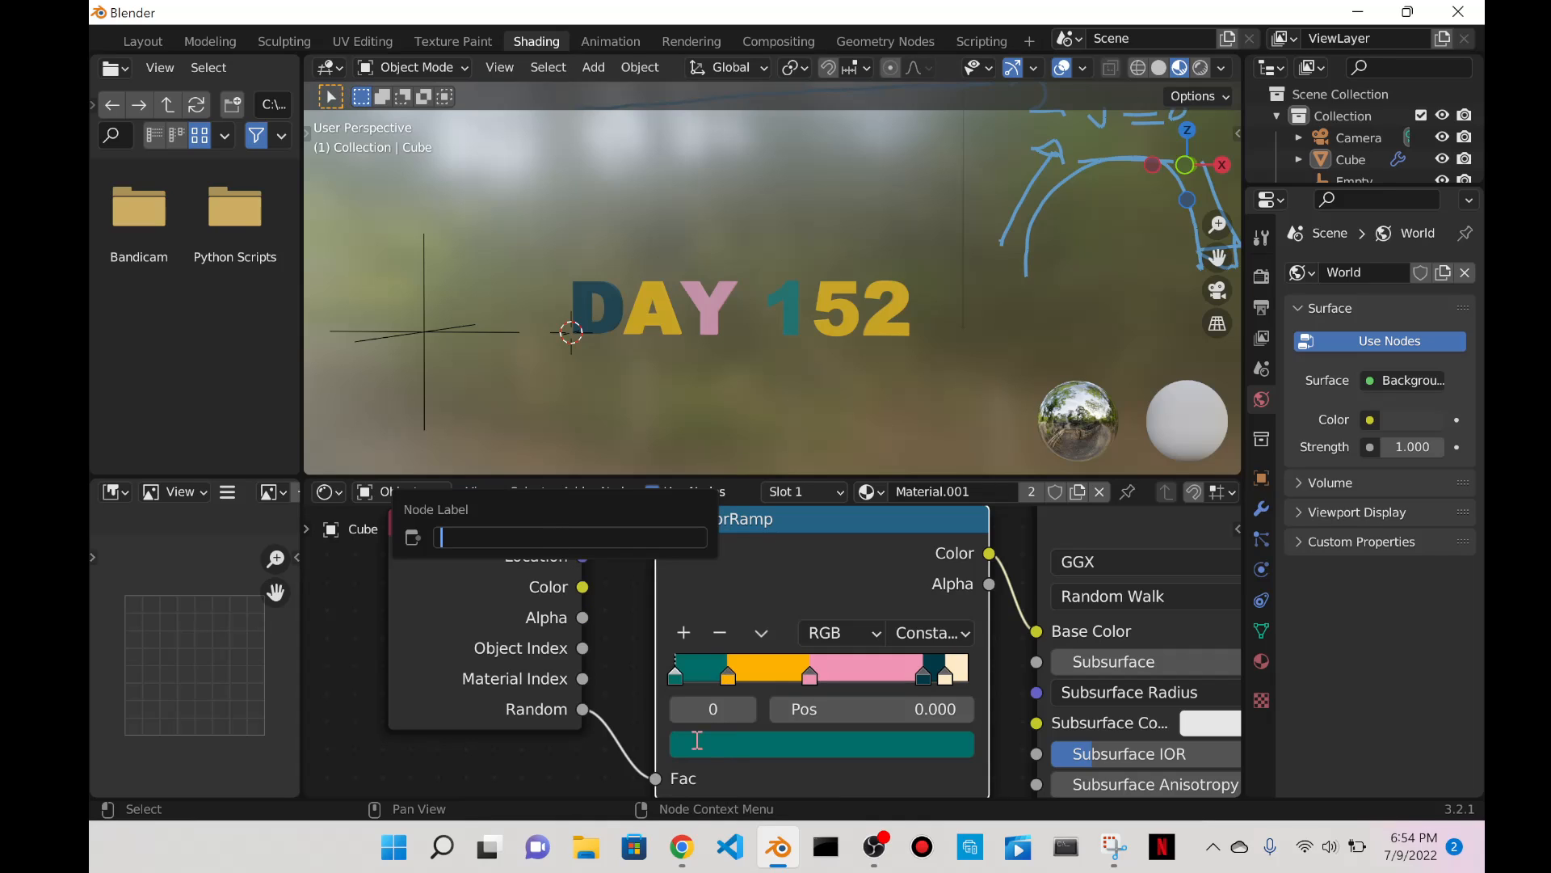
{"action": "right_click", "coordinate": [671, 676]}
{"action": "left_click", "coordinate": [572, 549]}
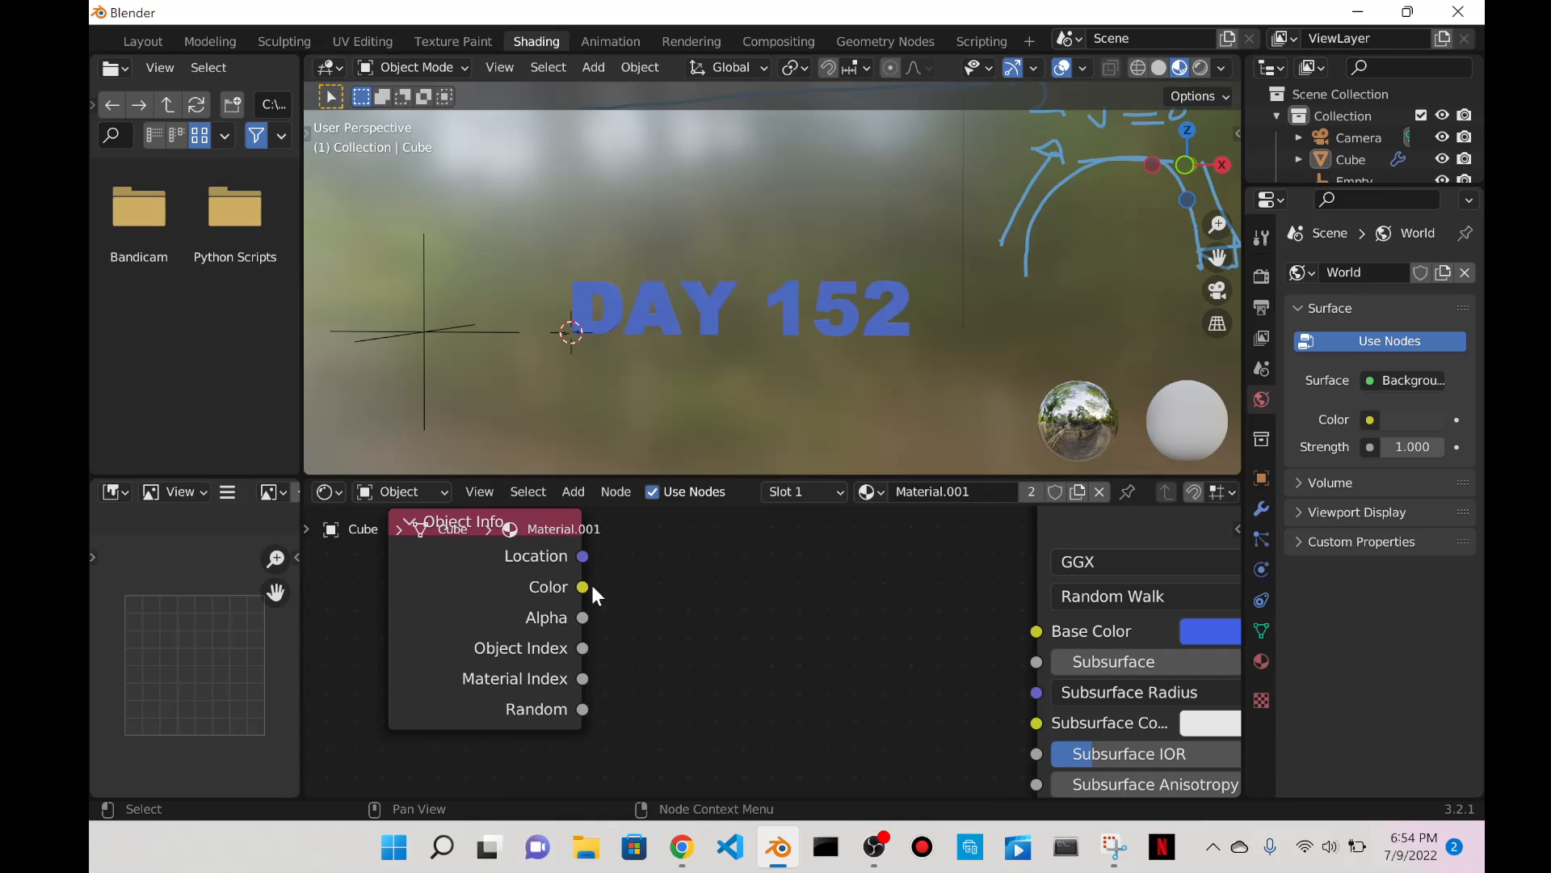
{"action": "key", "text": "ctrl+z"}
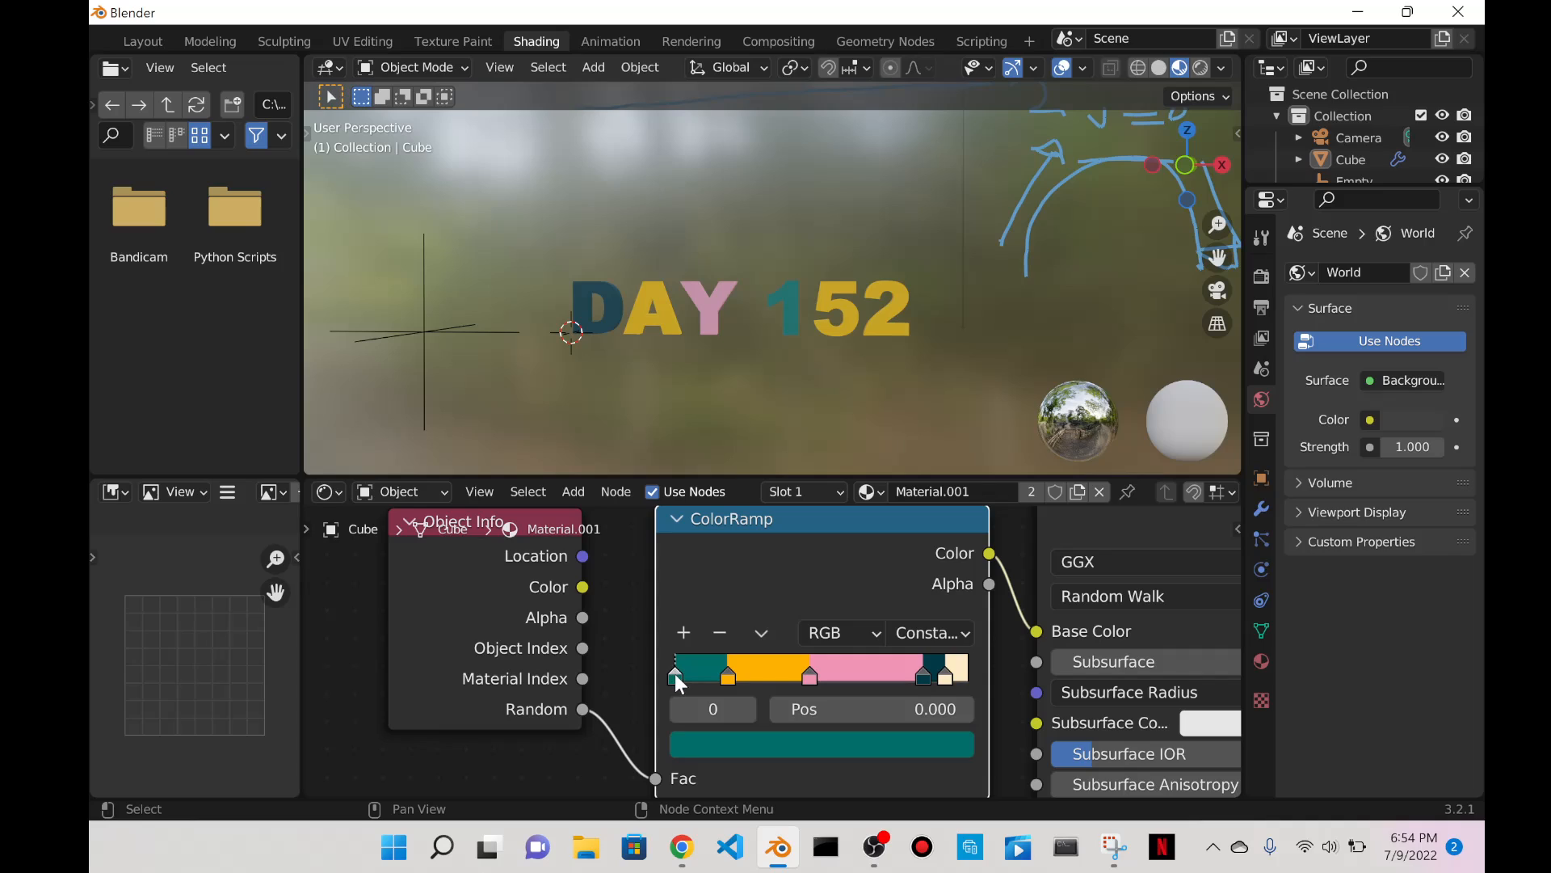
Remove the green-teal stop from the start of the ColorRamp, shift the yellow stop closer to the start and place the pink one at 0.411.
{"action": "left_click", "coordinate": [720, 632]}
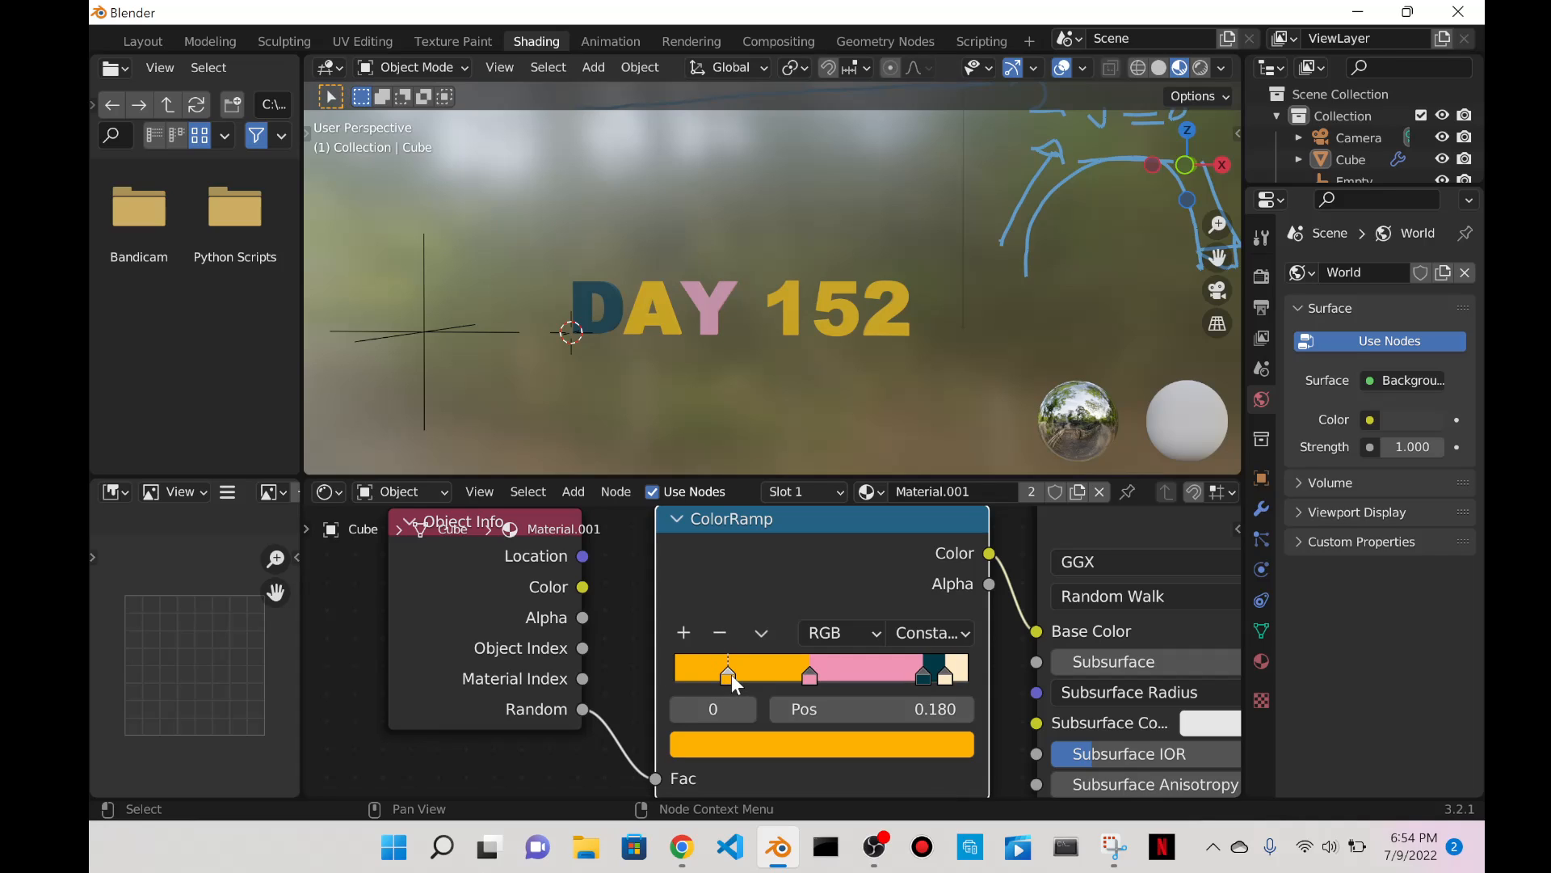
{"action": "left_click_drag", "start_coordinate": [729, 679], "coordinate": [701, 678]}
{"action": "left_click_drag", "start_coordinate": [809, 679], "coordinate": [796, 678]}
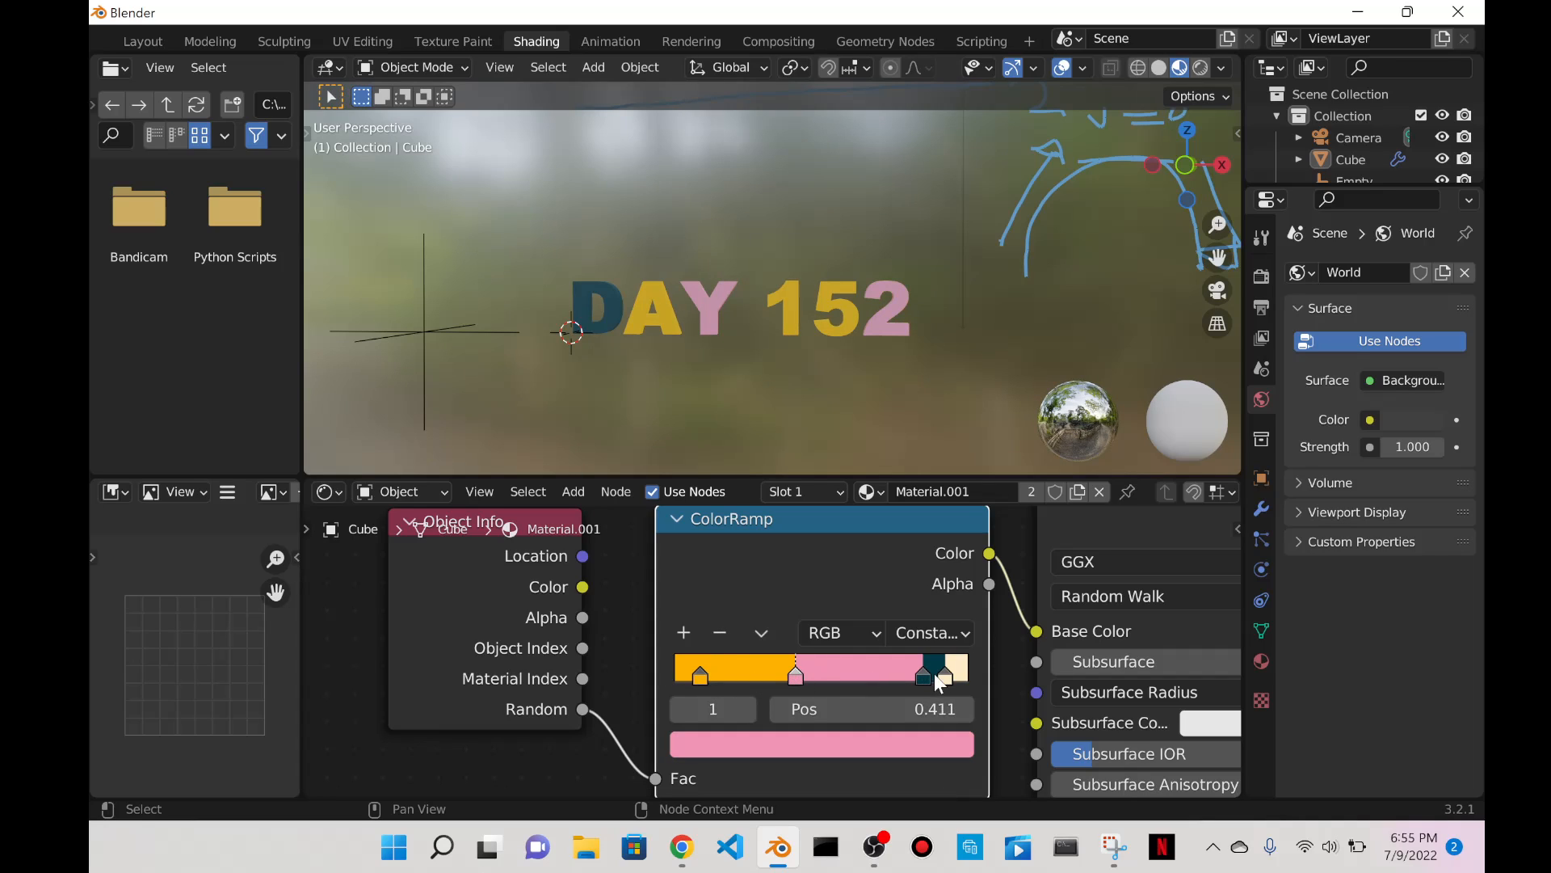
Remove the cream stop from the ColorRamp, leaving the dark teal stop at 0.914.
{"action": "left_click_drag", "start_coordinate": [924, 679], "coordinate": [837, 679]}
{"action": "mouse_move", "coordinate": [947, 679]}
{"action": "left_mouse_down"}
{"action": "mouse_move", "coordinate": [902, 678]}
{"action": "mouse_move", "coordinate": [943, 677]}
{"action": "left_mouse_up"}
{"action": "left_click", "coordinate": [721, 632]}
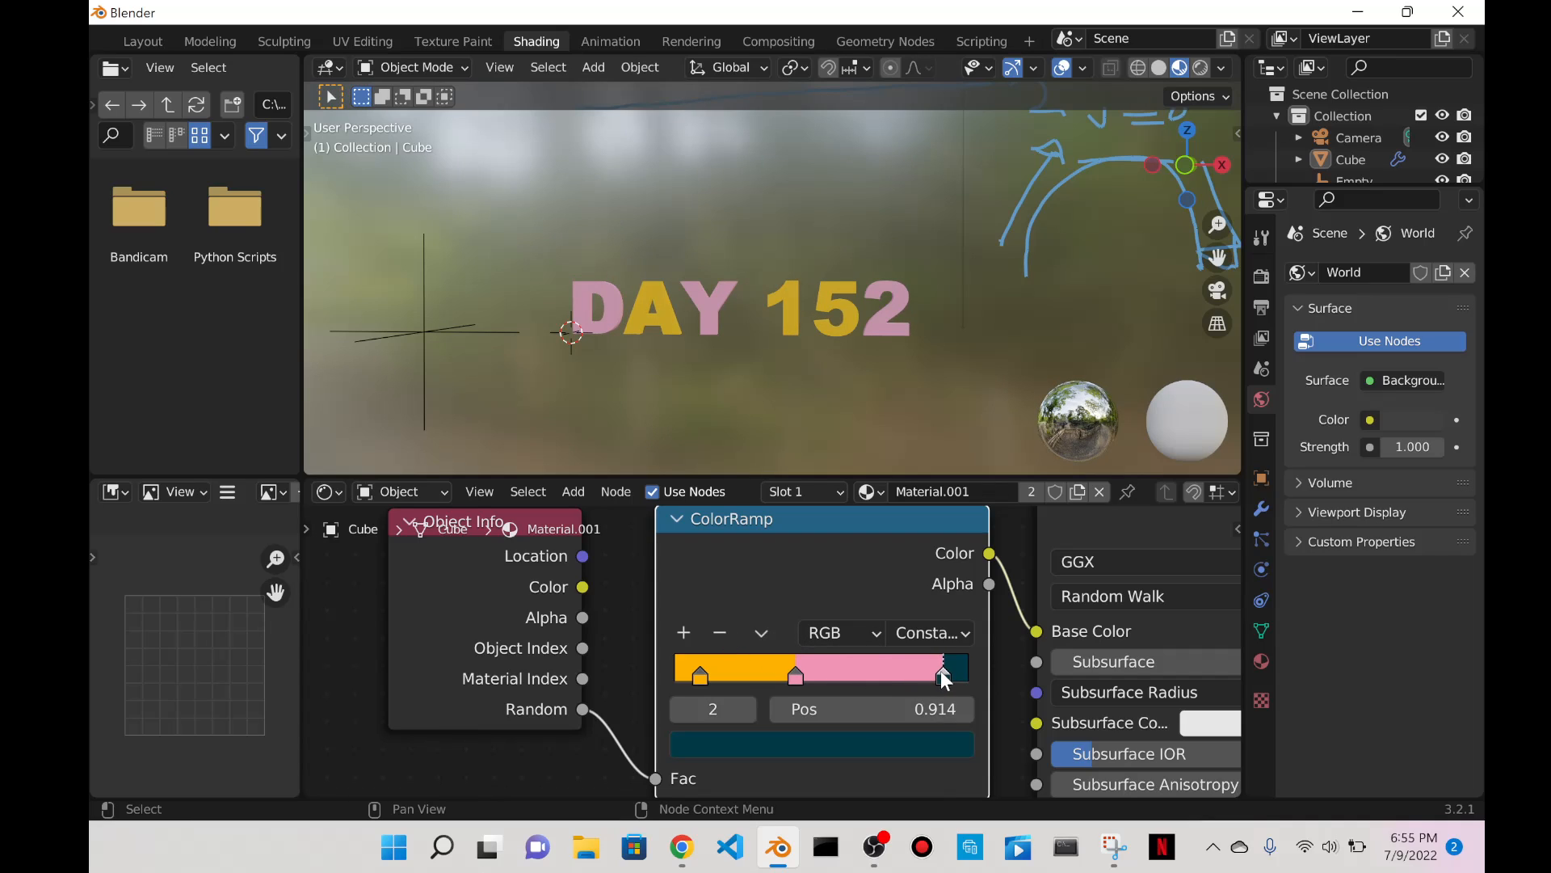
Move the pink ColorRamp stop slightly closer to the yellow one and set the dark teal stop to position 0.693.
{"action": "scroll", "coordinate": [883, 389], "scroll_direction": "up", "scroll_amount": 2}
{"action": "left_click", "coordinate": [796, 676]}
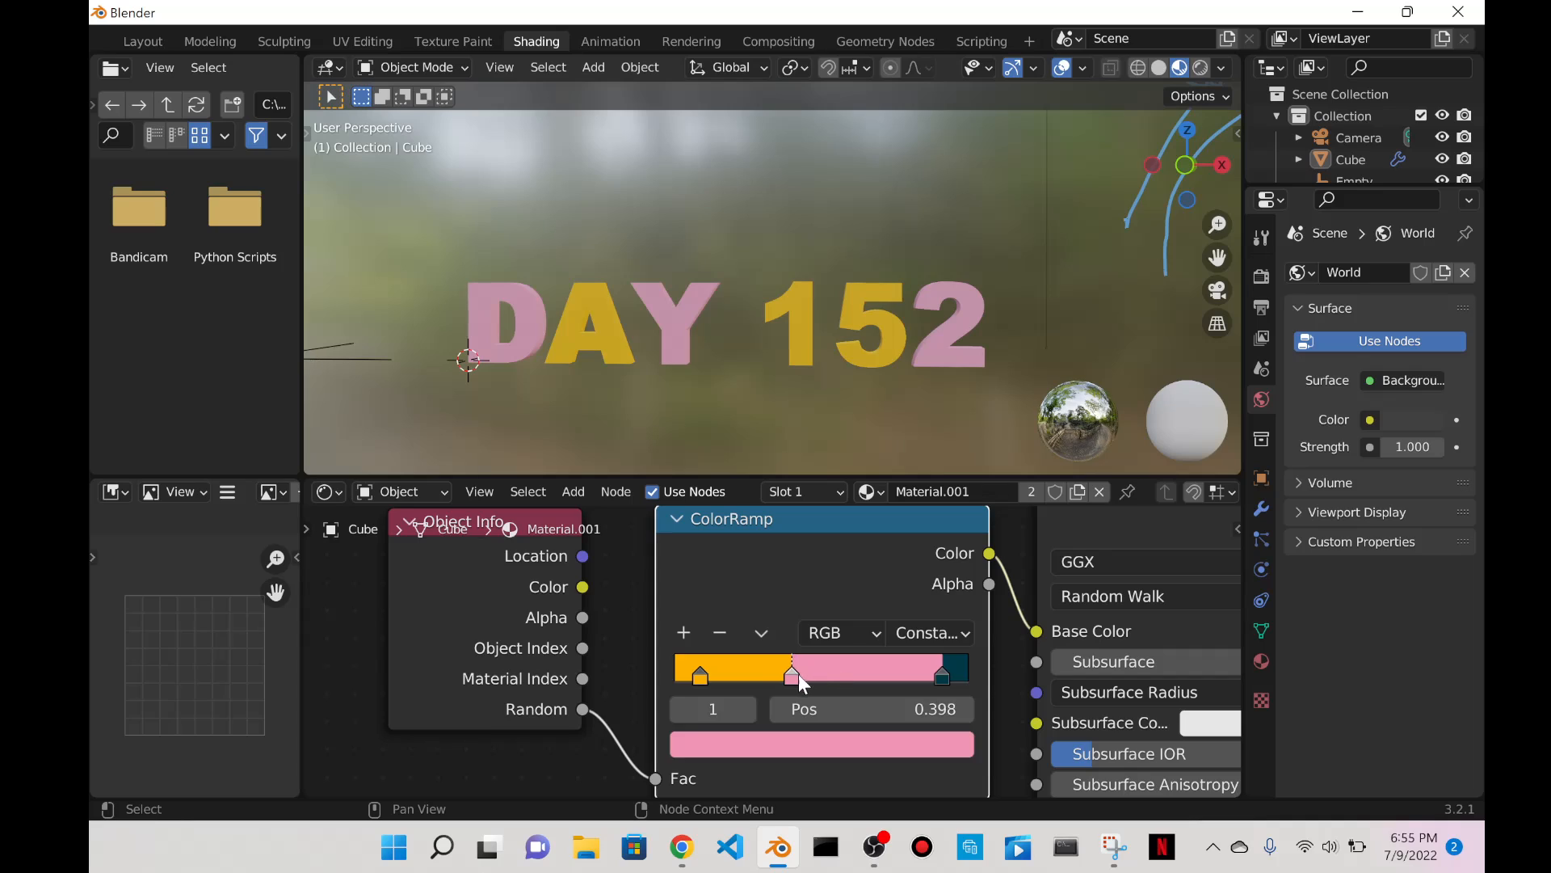
{"action": "mouse_move", "coordinate": [798, 673]}
{"action": "left_mouse_down"}
{"action": "mouse_move", "coordinate": [769, 674]}
{"action": "mouse_move", "coordinate": [868, 674]}
{"action": "mouse_move", "coordinate": [792, 674]}
{"action": "left_mouse_up"}
{"action": "left_click_drag", "start_coordinate": [921, 676], "coordinate": [856, 674]}
Try the Linear, Cardinal and Ease interpolations on the ColorRamp, then return it to Constant.
{"action": "left_click", "coordinate": [930, 634]}
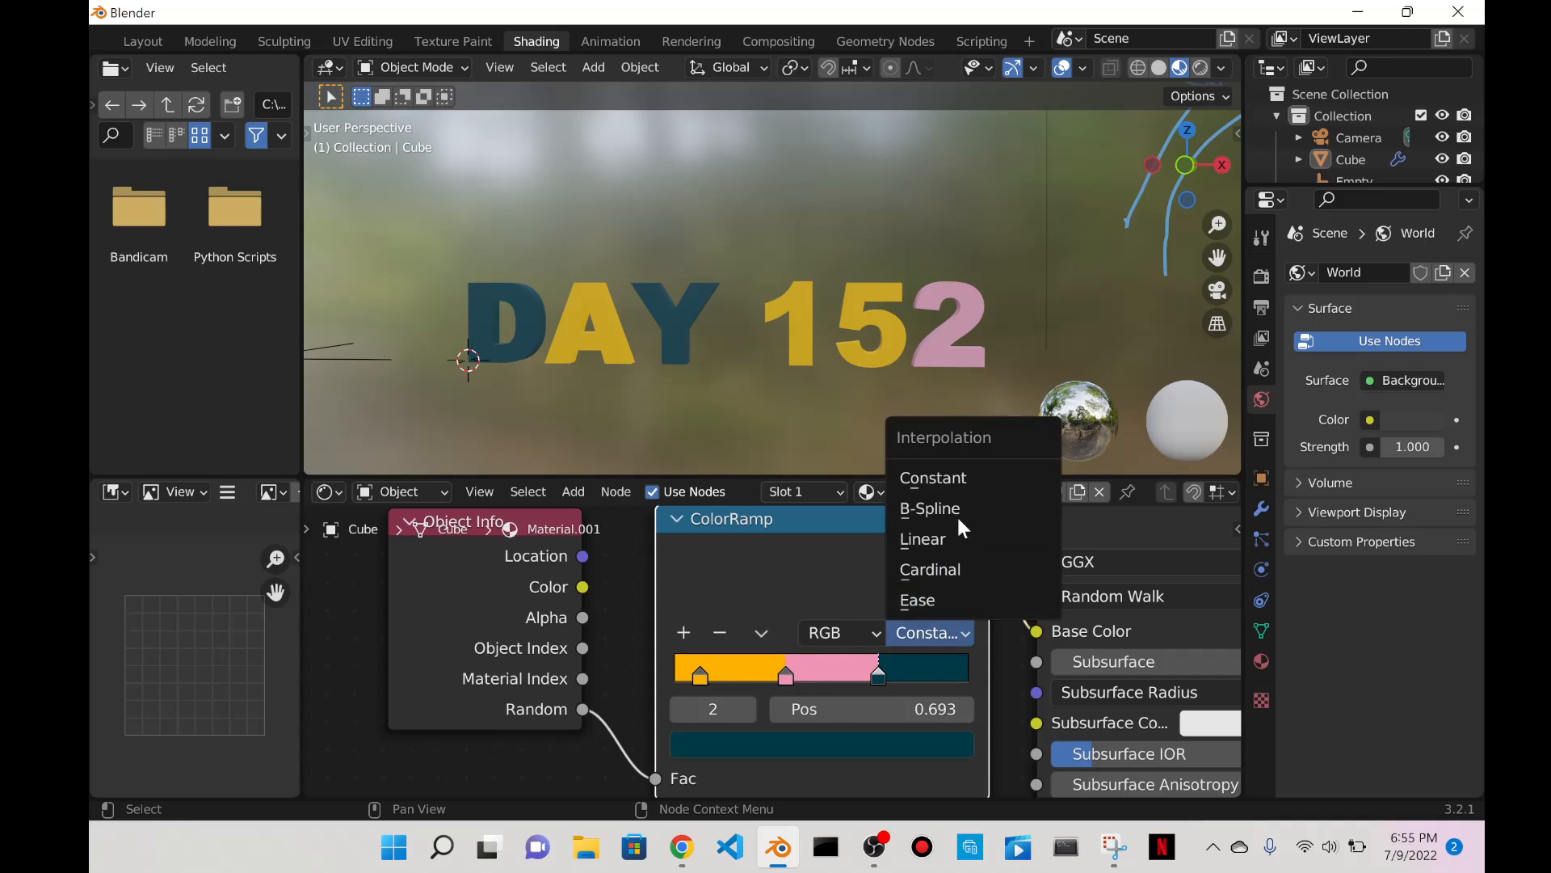
{"action": "left_click", "coordinate": [947, 537]}
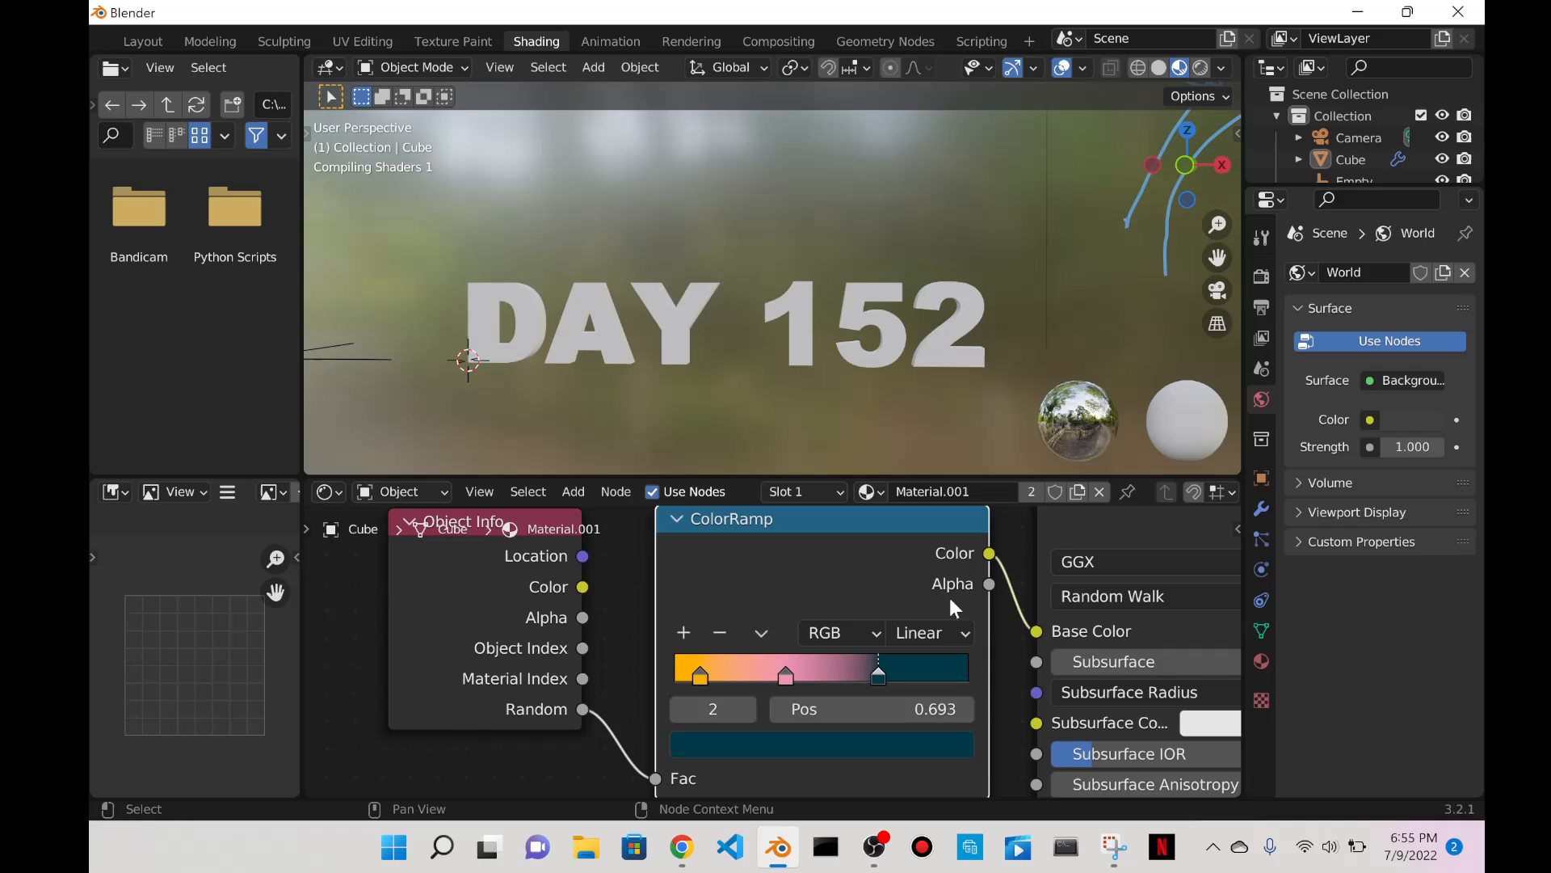
{"action": "left_click", "coordinate": [919, 637]}
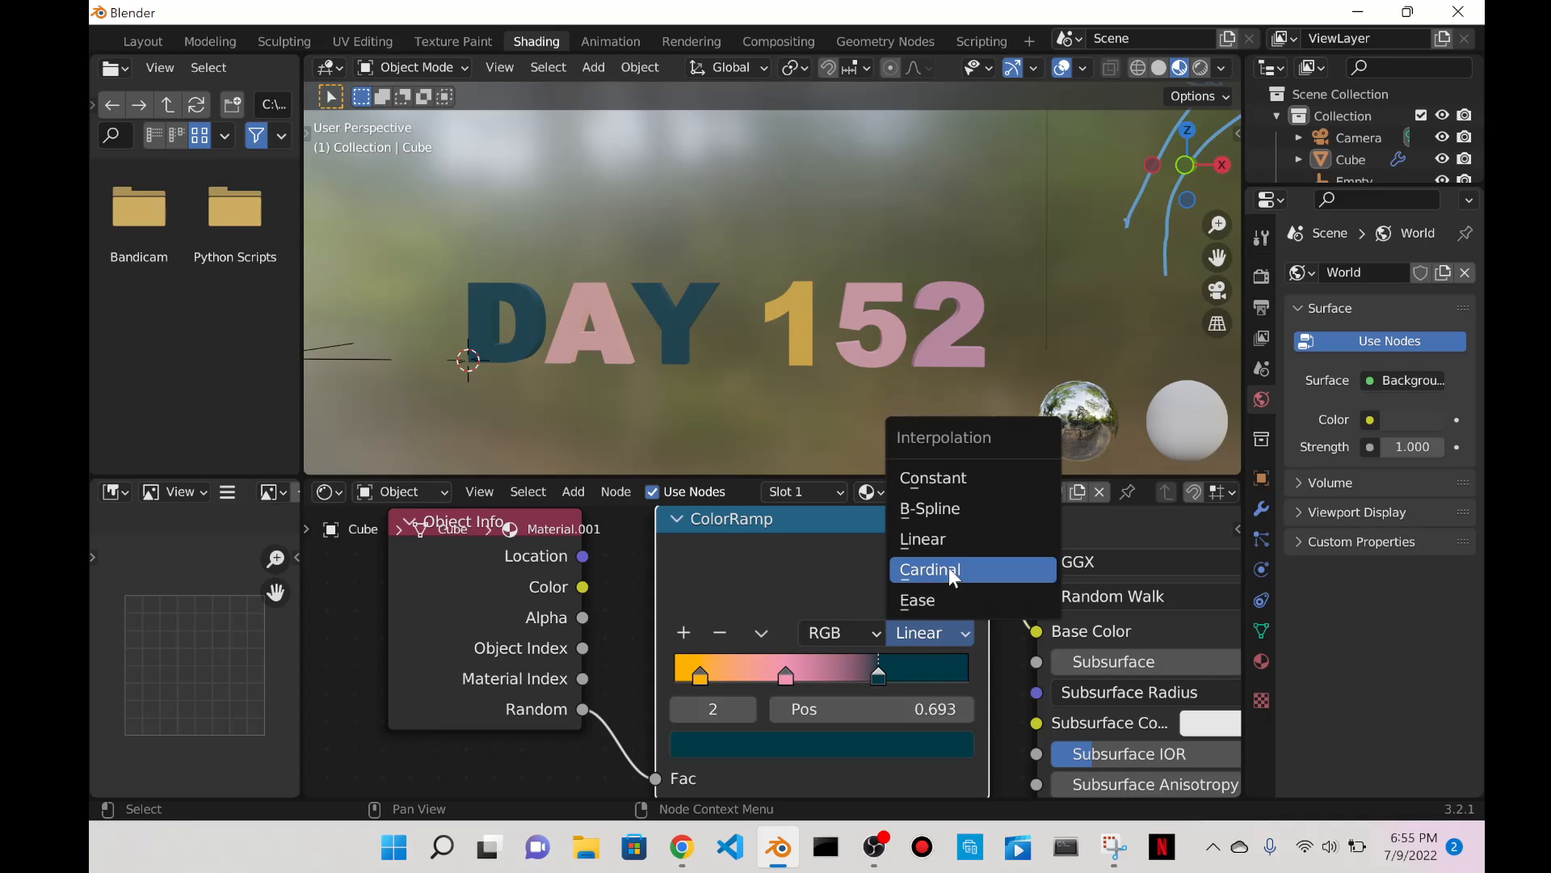
{"action": "left_click", "coordinate": [949, 566]}
{"action": "left_click", "coordinate": [943, 636]}
{"action": "left_click", "coordinate": [937, 602]}
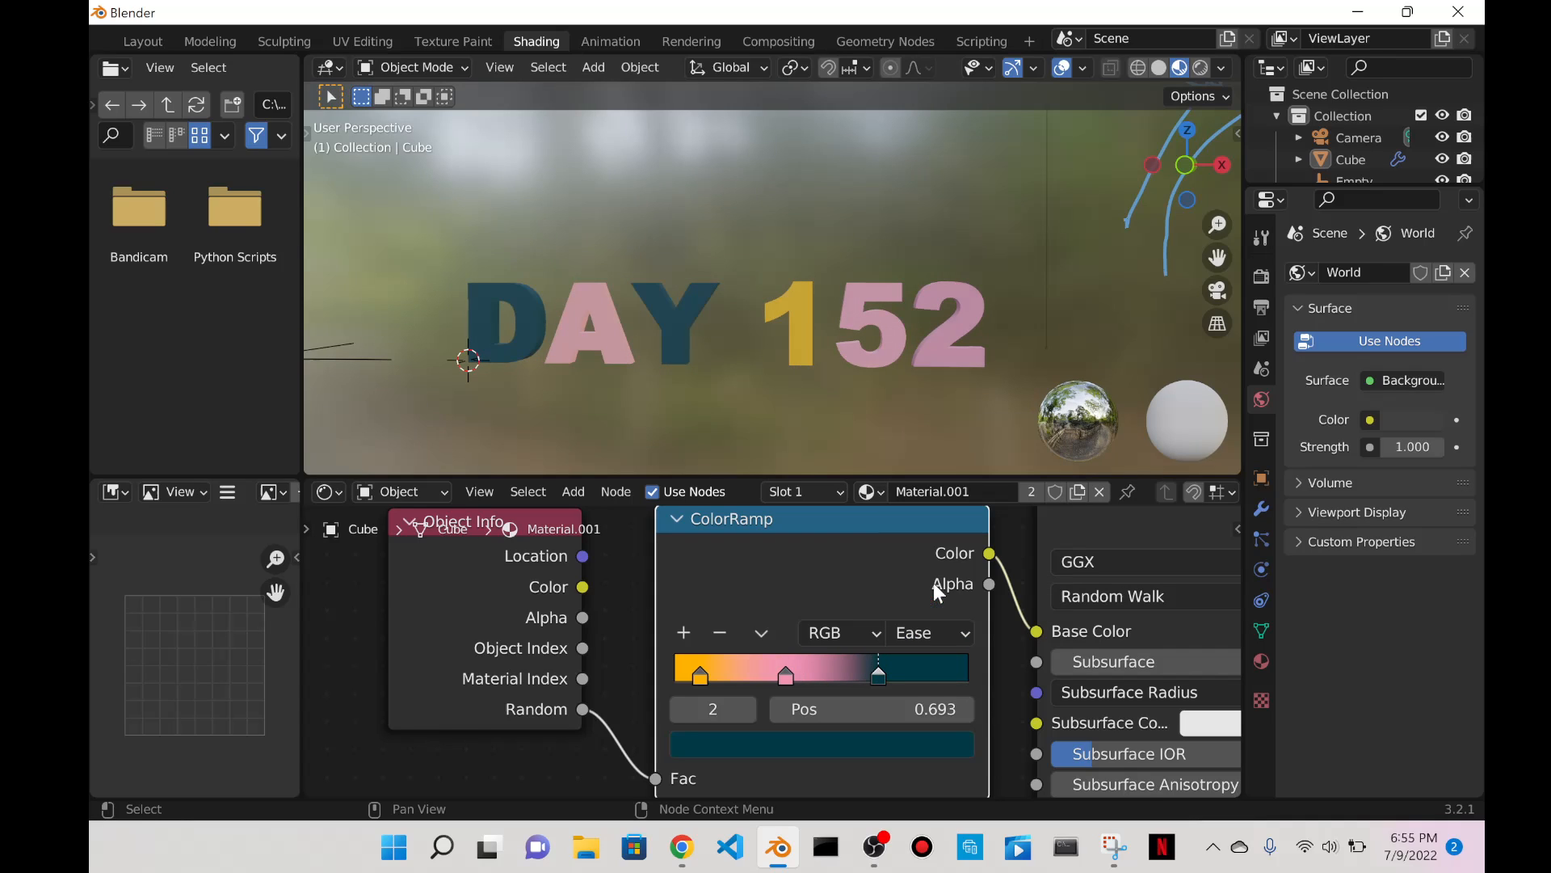
{"action": "left_click", "coordinate": [935, 638]}
{"action": "left_click", "coordinate": [932, 477]}
Try B-Spline interpolation on the ColorRamp and switch it back to Constant.
{"action": "left_click", "coordinate": [918, 638]}
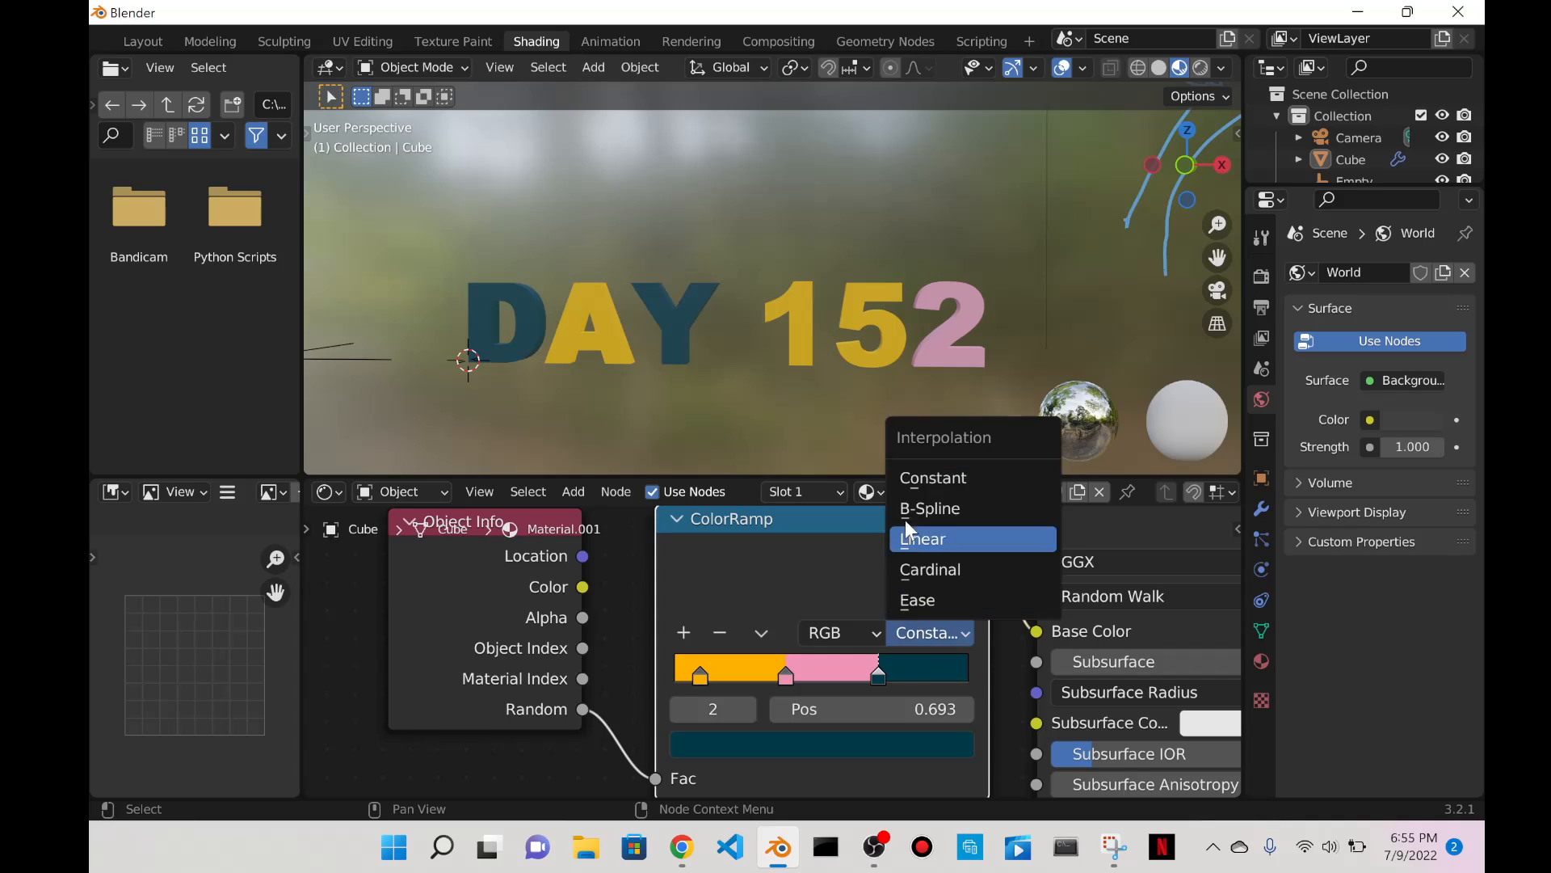
{"action": "left_click", "coordinate": [915, 483]}
{"action": "left_click", "coordinate": [931, 632]}
{"action": "left_click", "coordinate": [923, 509]}
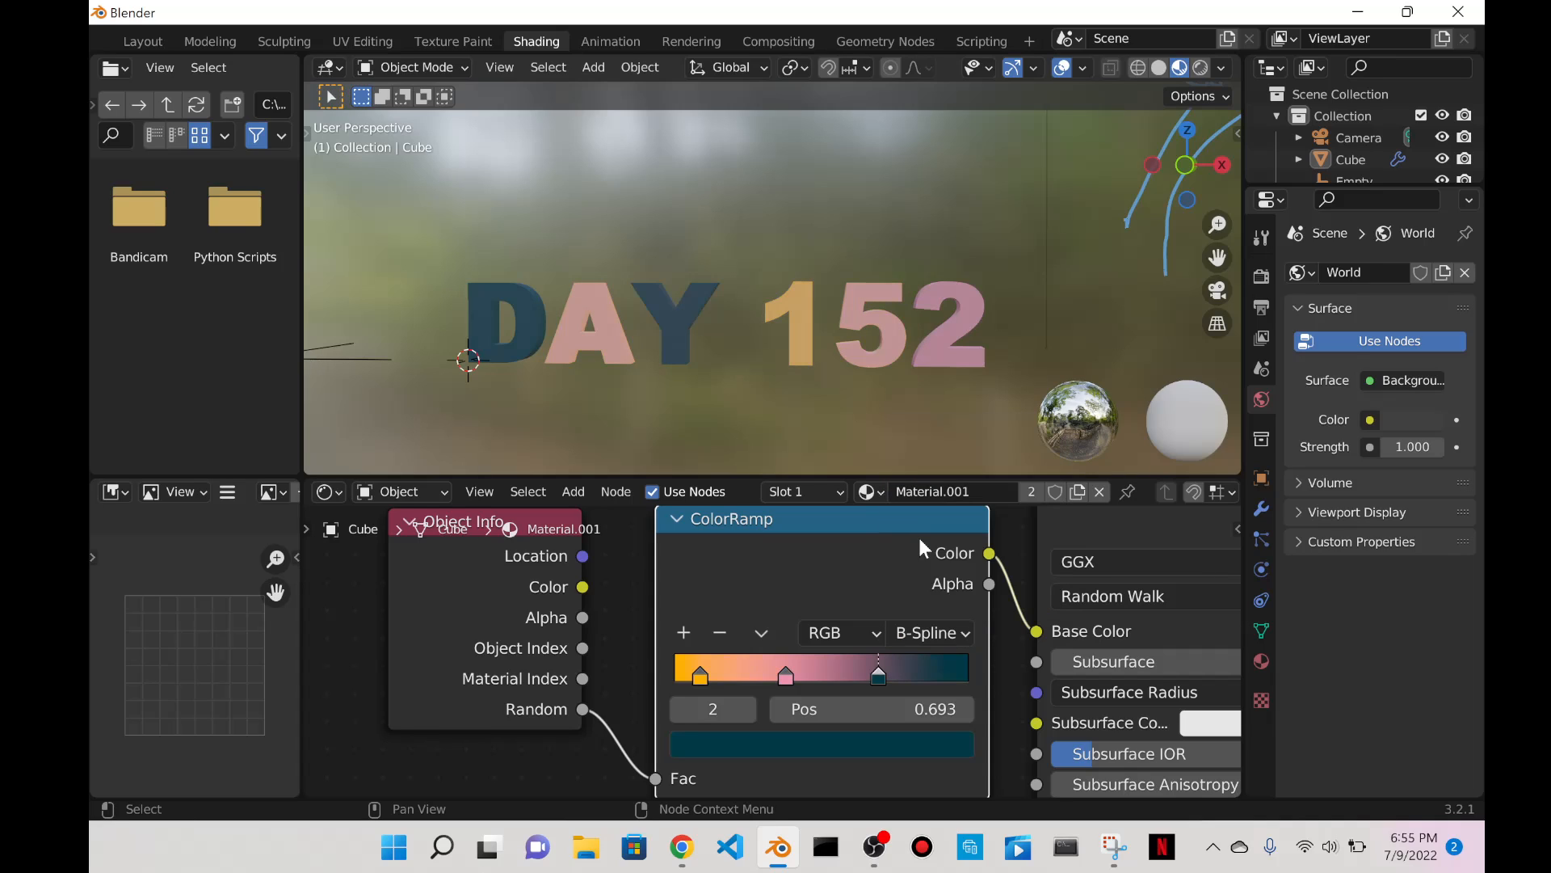
{"action": "left_click", "coordinate": [918, 635]}
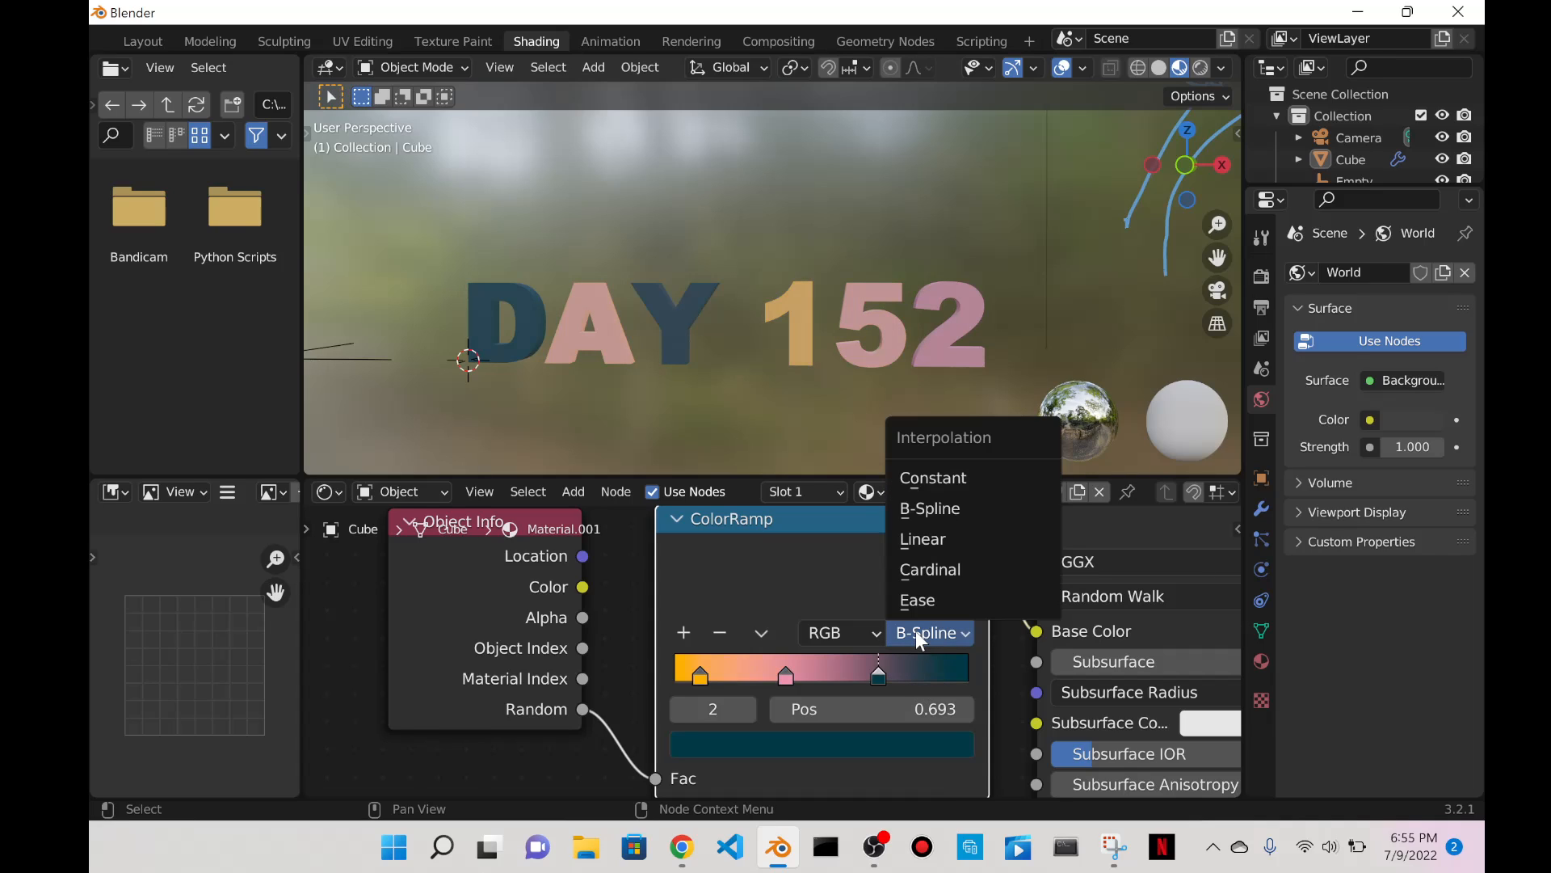
{"action": "left_click", "coordinate": [961, 473]}
Move the dark teal ColorRamp stop to 0.639 and the pink stop to 0.325.
{"action": "left_click_drag", "start_coordinate": [880, 672], "coordinate": [782, 667]}
{"action": "scroll", "coordinate": [826, 279], "scroll_direction": "down", "scroll_amount": 4}
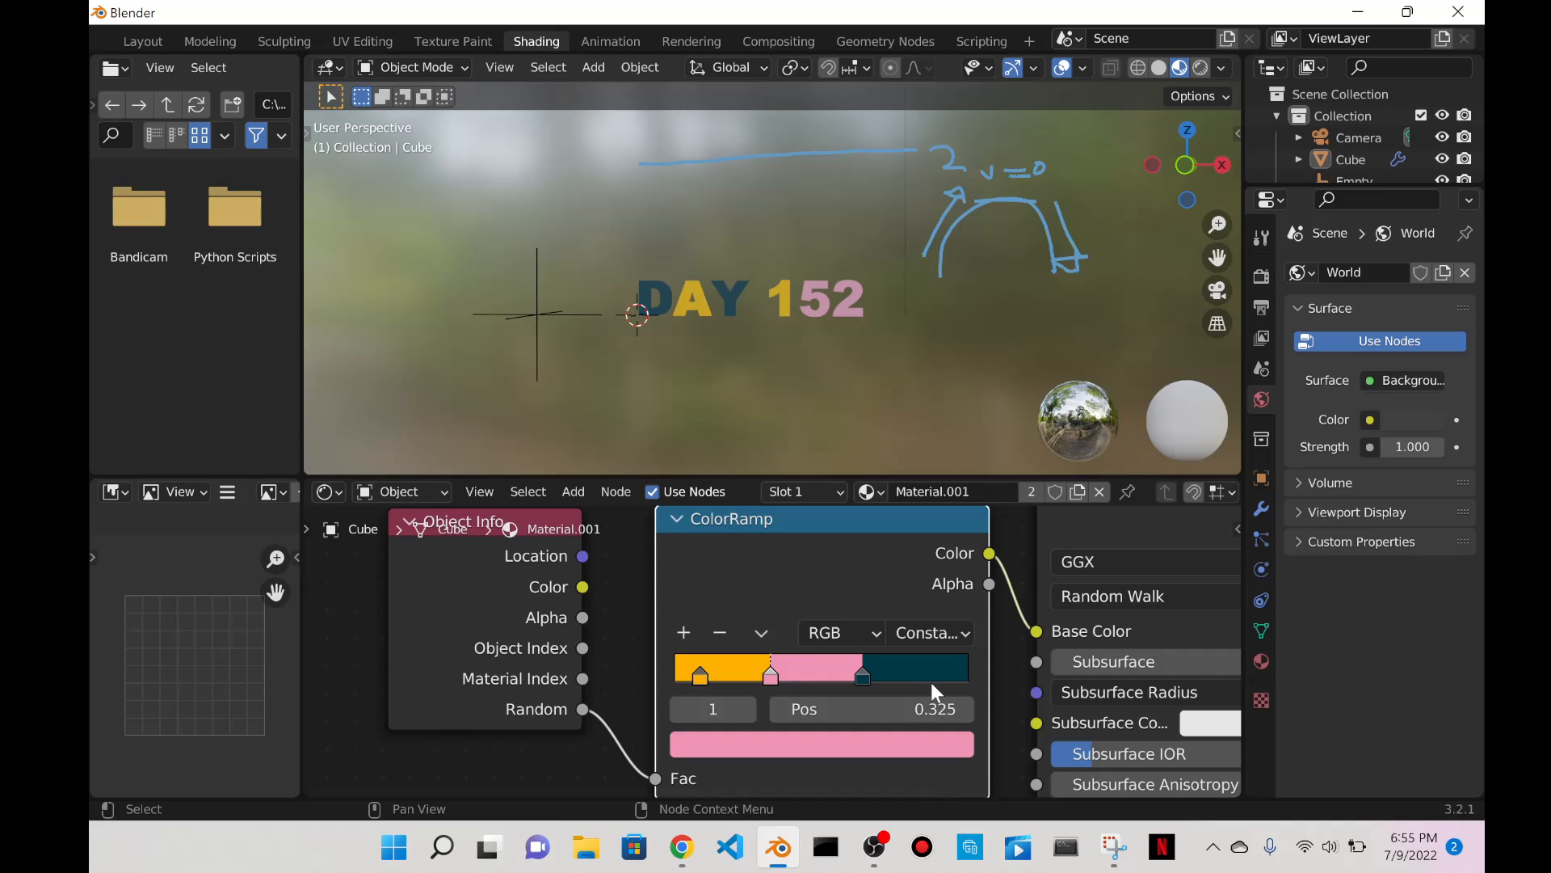
Try removing the dark teal ColorRamp stop and shifting the yellow and pink stops, with the yellow one at 0.309.
{"action": "left_click", "coordinate": [862, 675]}
{"action": "left_click", "coordinate": [720, 632]}
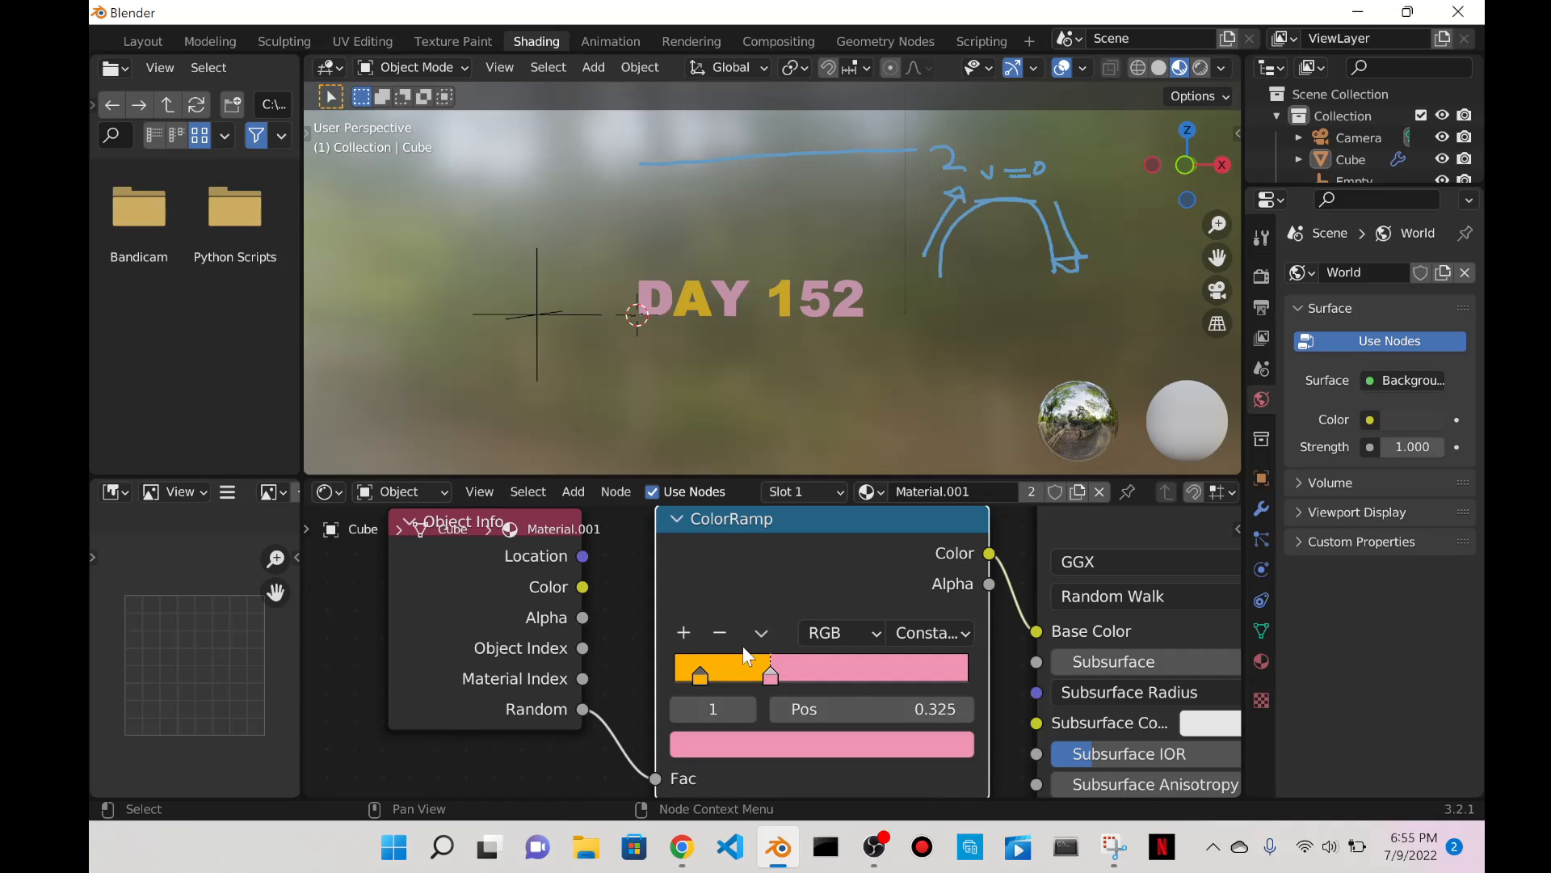
{"action": "scroll", "coordinate": [944, 330], "scroll_direction": "up", "scroll_amount": 1}
{"action": "mouse_move", "coordinate": [777, 671]}
{"action": "left_mouse_down"}
{"action": "mouse_move", "coordinate": [909, 667]}
{"action": "mouse_move", "coordinate": [786, 679]}
{"action": "mouse_move", "coordinate": [824, 683]}
{"action": "mouse_move", "coordinate": [894, 672]}
{"action": "mouse_move", "coordinate": [756, 669]}
{"action": "left_mouse_up"}
{"action": "left_click_drag", "start_coordinate": [895, 669], "coordinate": [790, 656]}
{"action": "scroll", "coordinate": [784, 292], "scroll_direction": "up", "scroll_amount": 2}
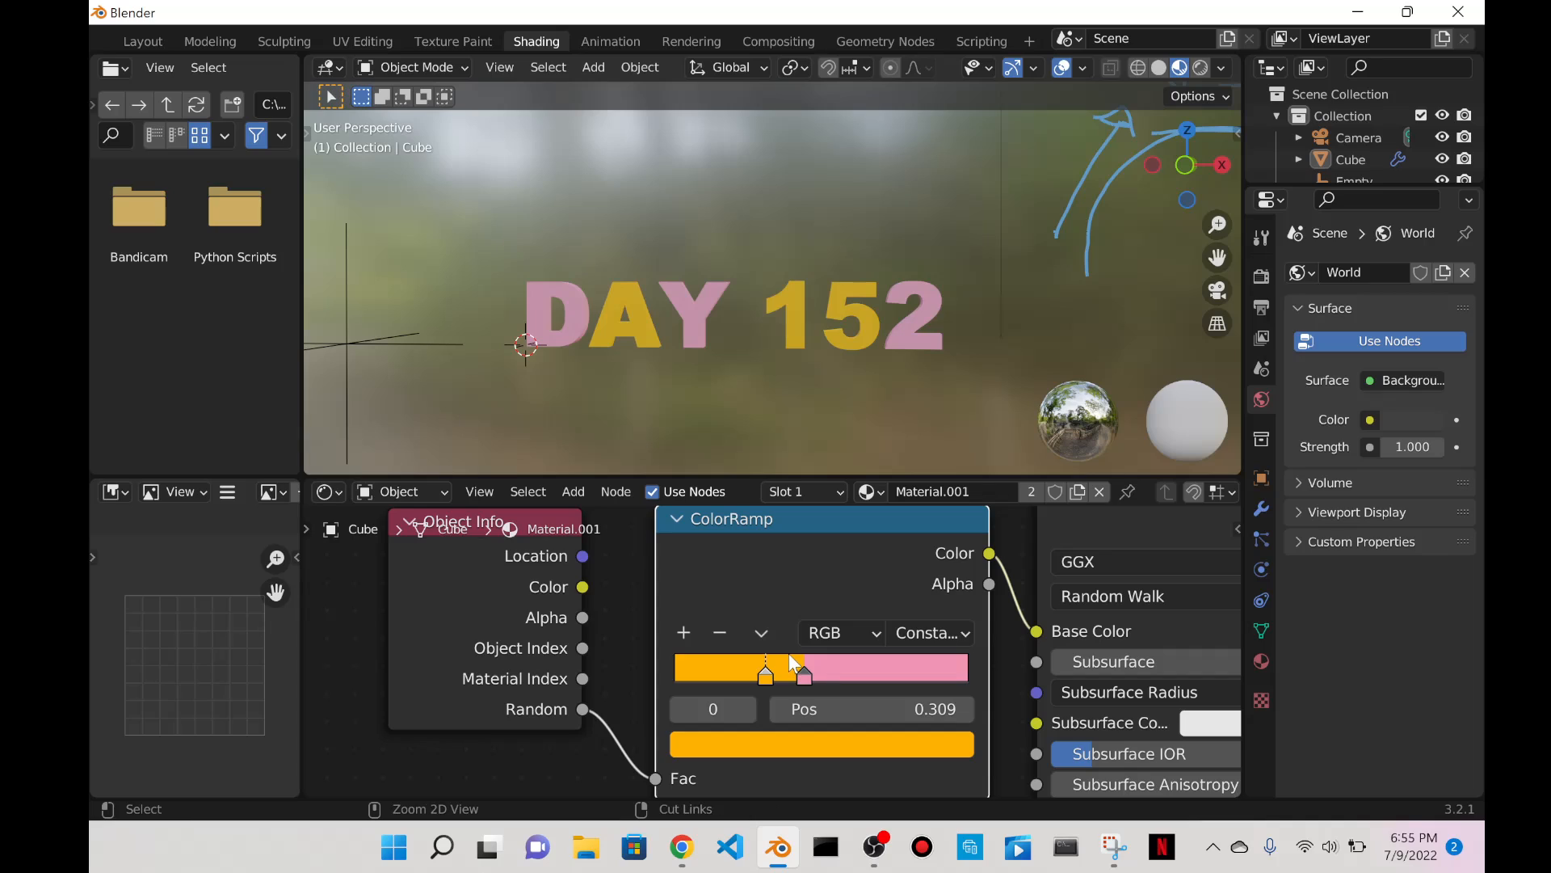
Undo the yellow and pink stop moves and the removal of the dark teal ColorRamp stop.
{"action": "key", "text": "ctrl+z"}
{"action": "key", "text": "ctrl+z"}
{"action": "key", "text": "ctrl+z"}
{"action": "key", "text": "ctrl+z"}
{"action": "key", "text": "ctrl+z"}
{"action": "key", "text": "ctrl+z"}
{"action": "key", "text": "ctrl+z"}
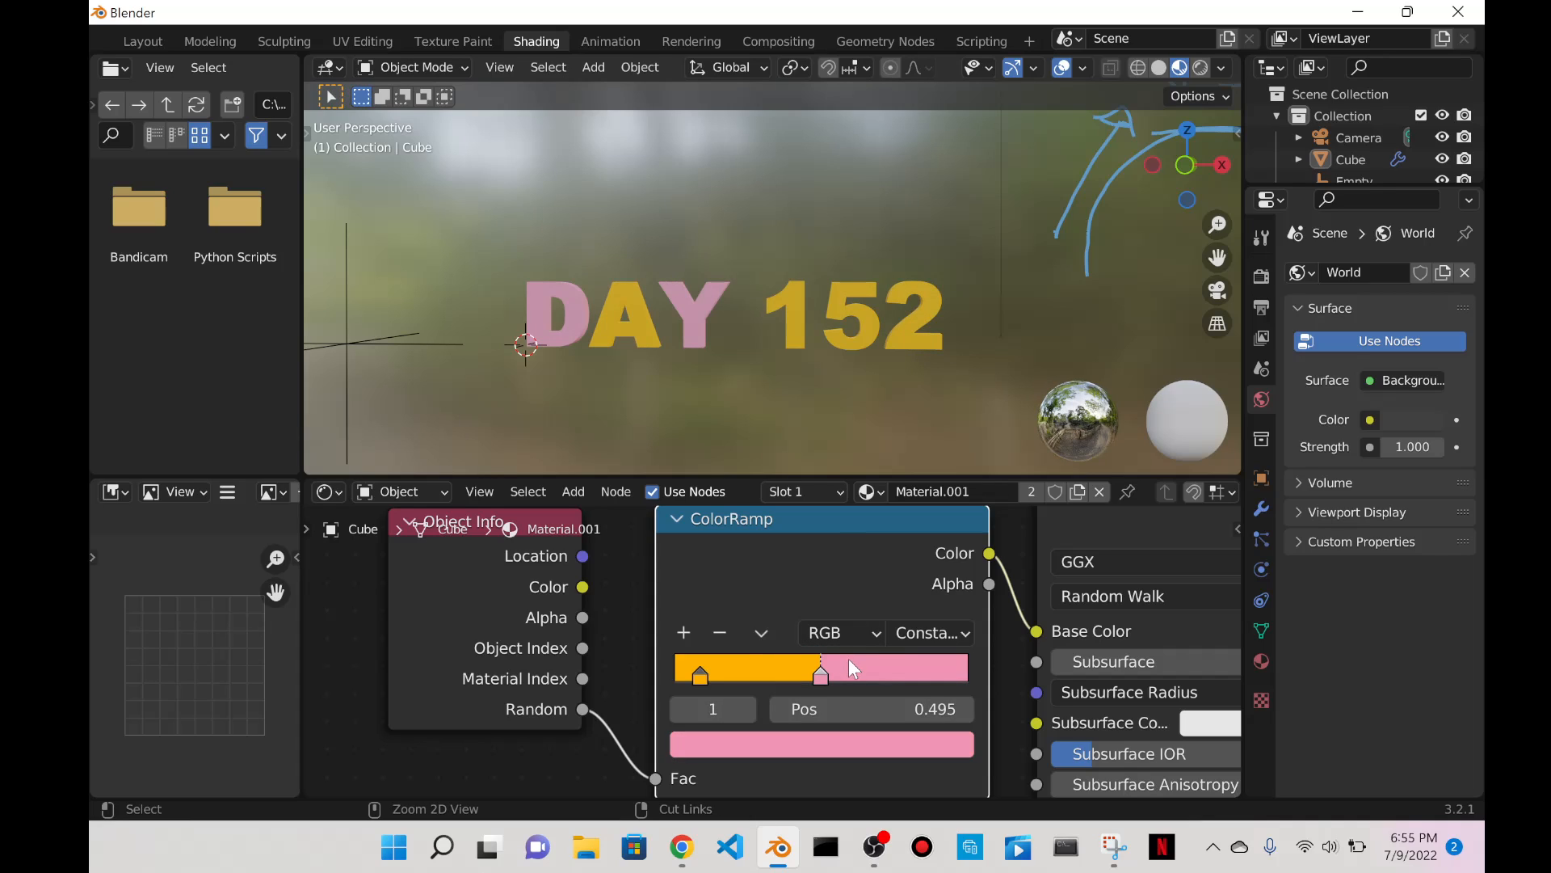
{"action": "key", "text": "ctrl+z"}
{"action": "key", "text": "ctrl+z"}
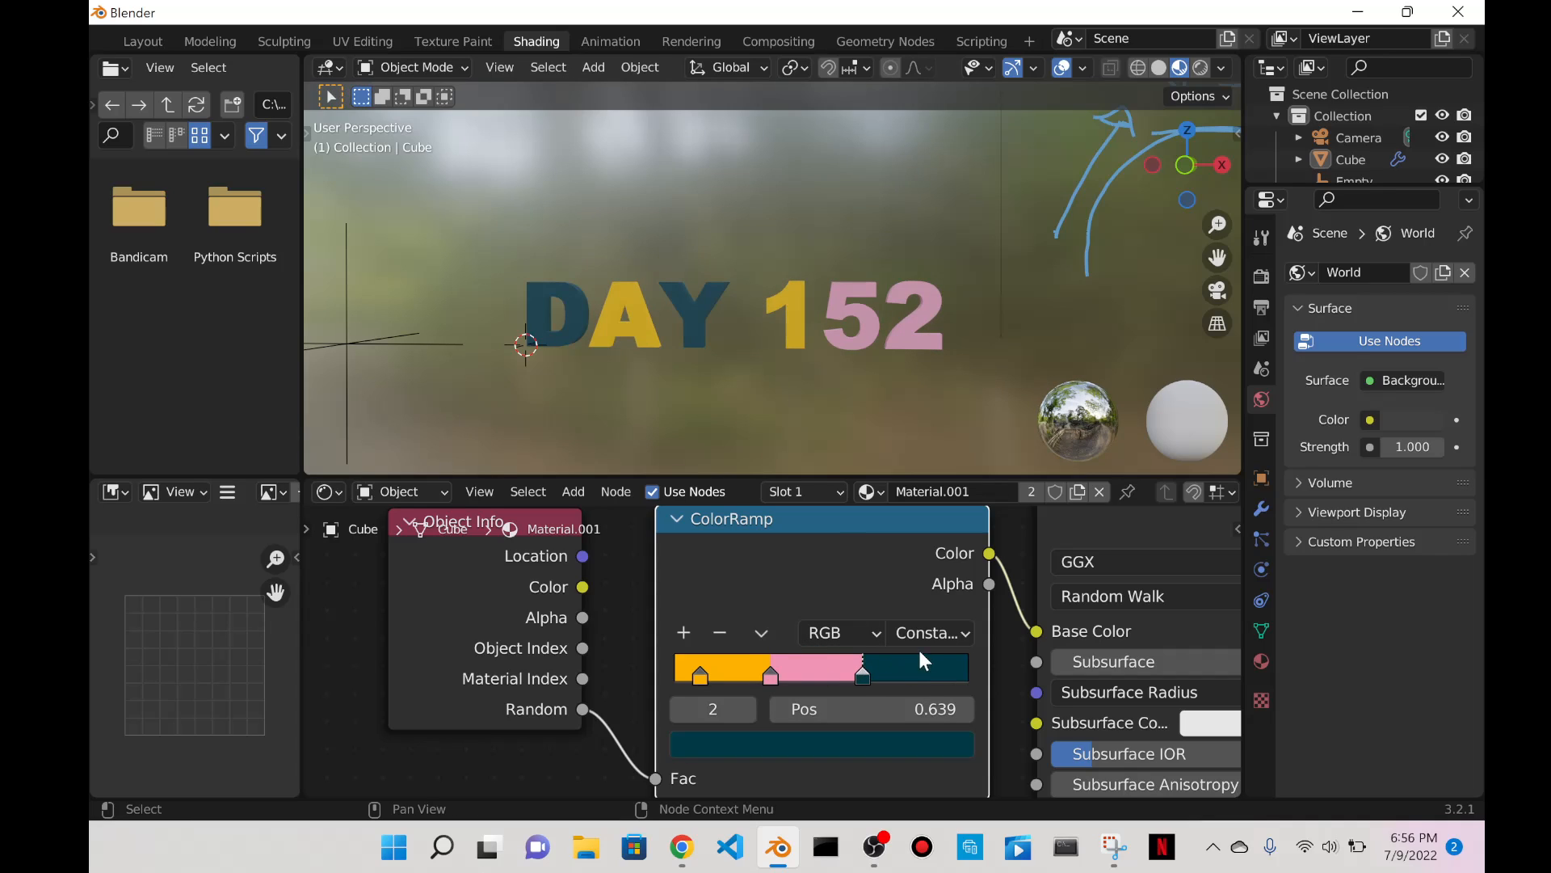
{"action": "left_click", "coordinate": [731, 636]}
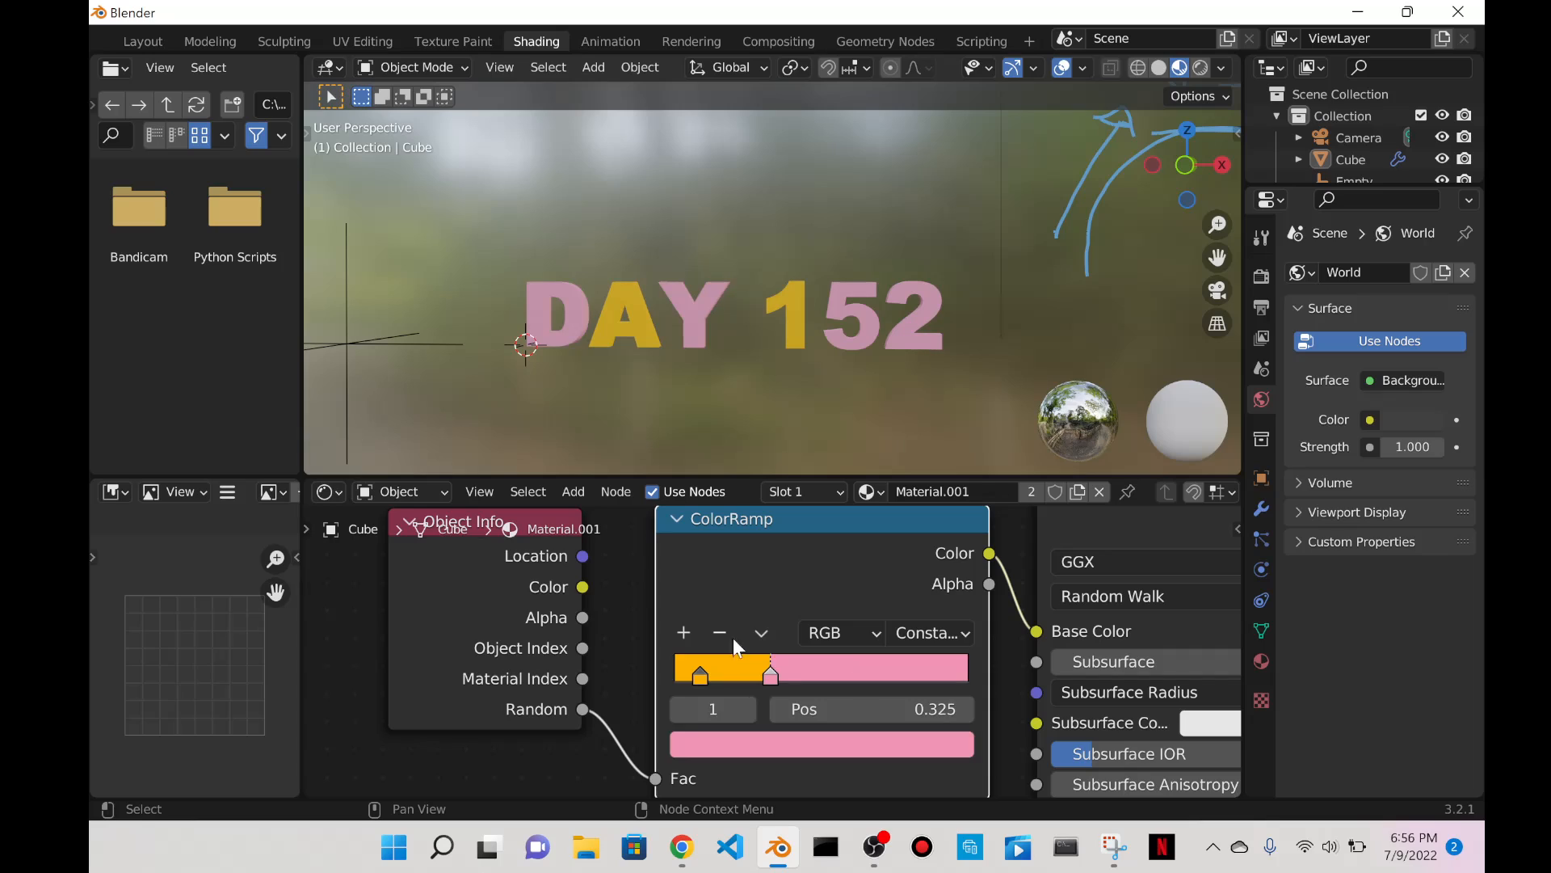
{"action": "key", "text": "ctrl+z"}
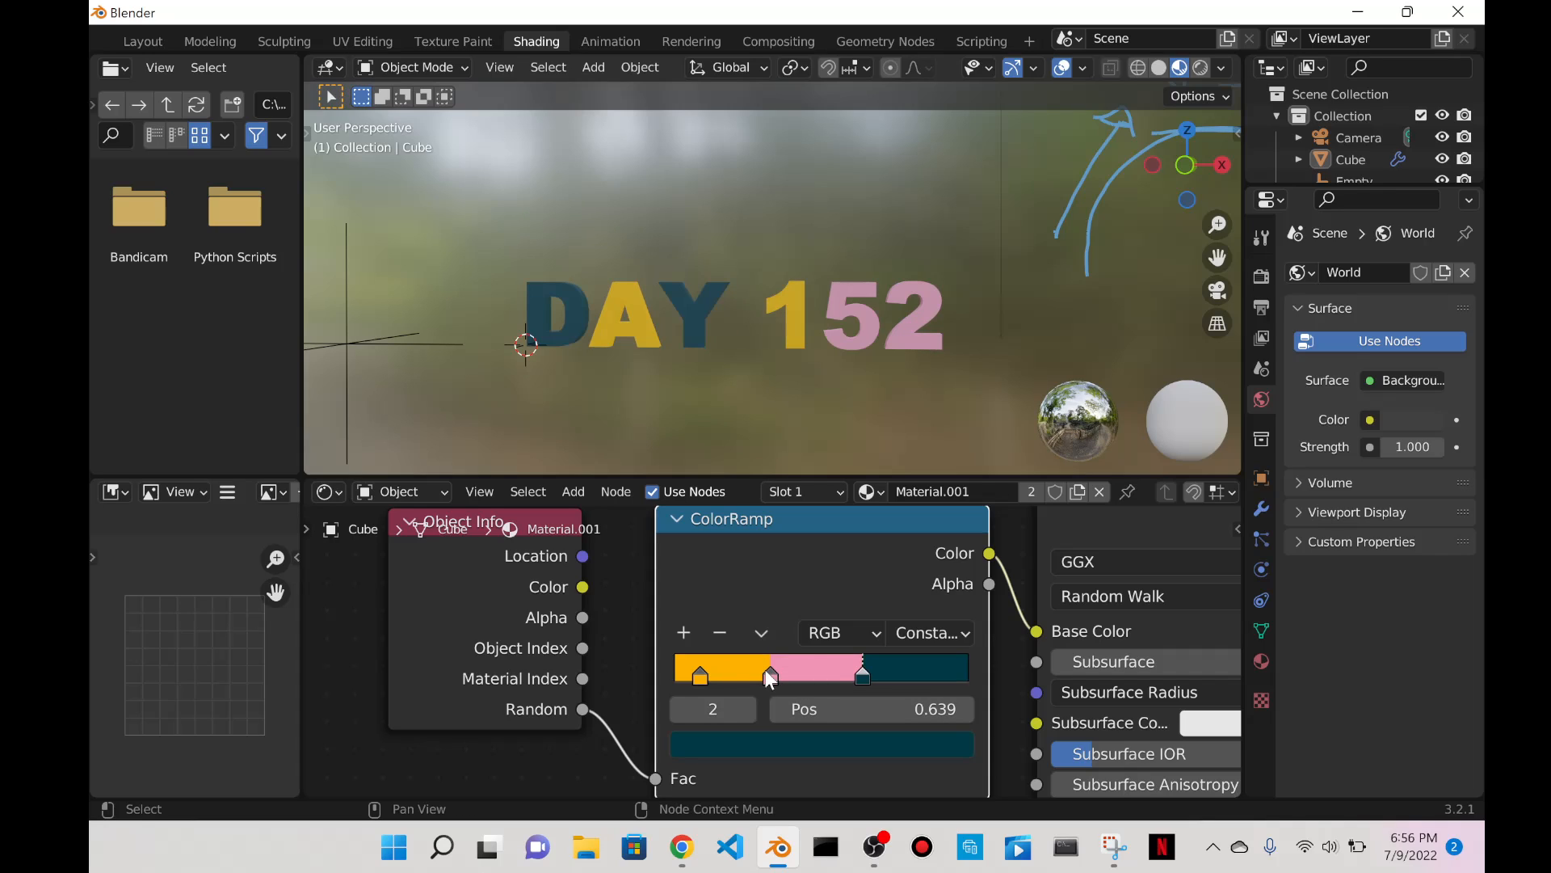
Remove the pink stop from the ColorRamp and set the dark teal stop to position 0.398.
{"action": "left_click", "coordinate": [764, 673]}
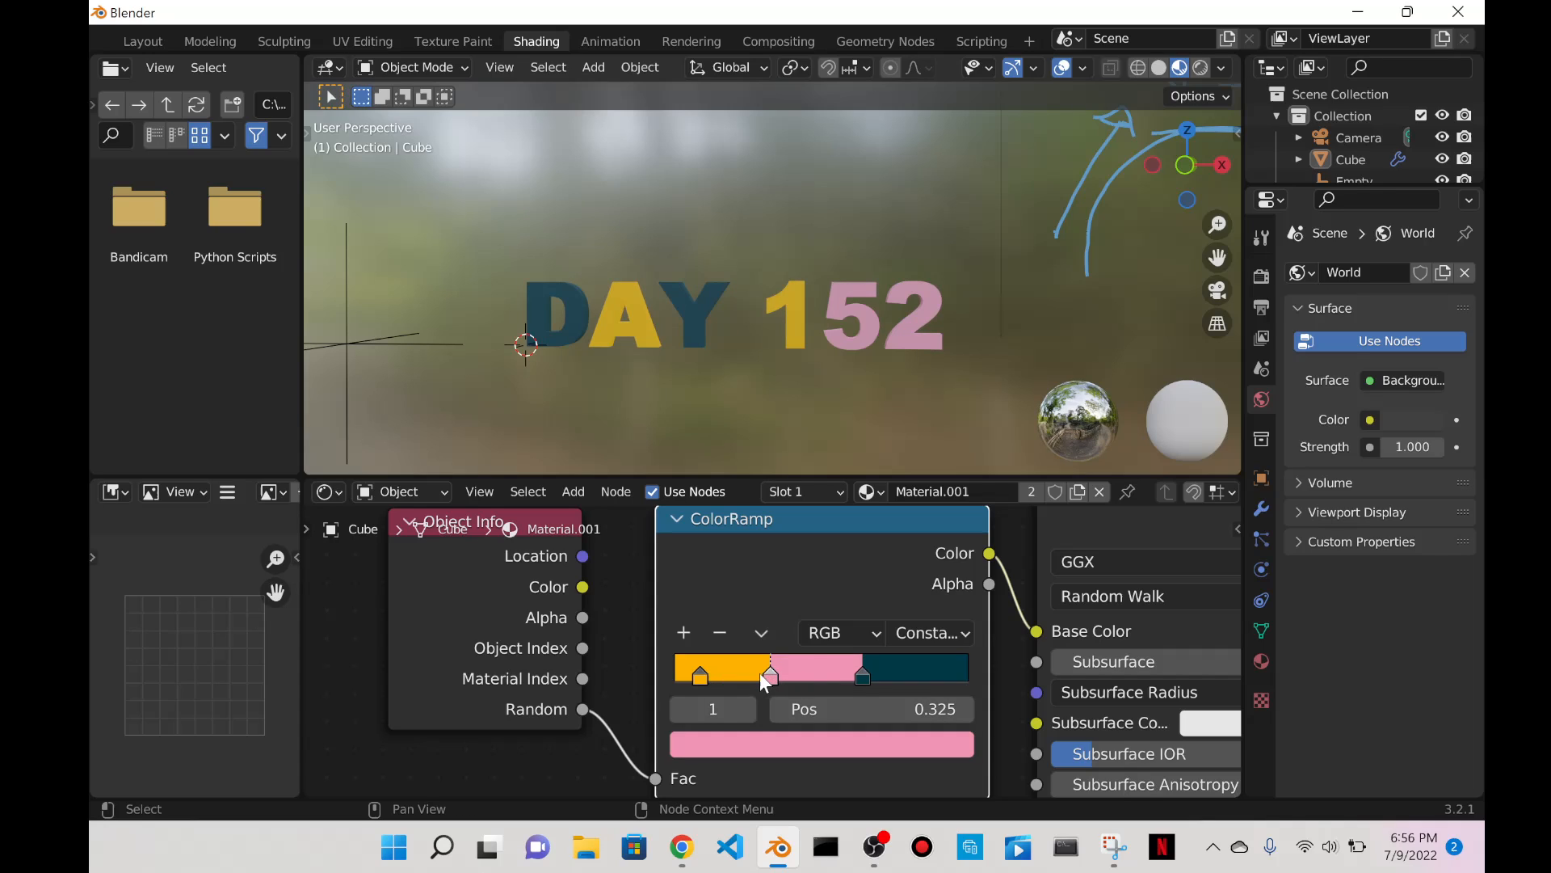
{"action": "left_click", "coordinate": [731, 638]}
{"action": "left_click_drag", "start_coordinate": [856, 678], "coordinate": [790, 674]}
{"action": "scroll", "coordinate": [714, 274], "scroll_direction": "down", "scroll_amount": 4}
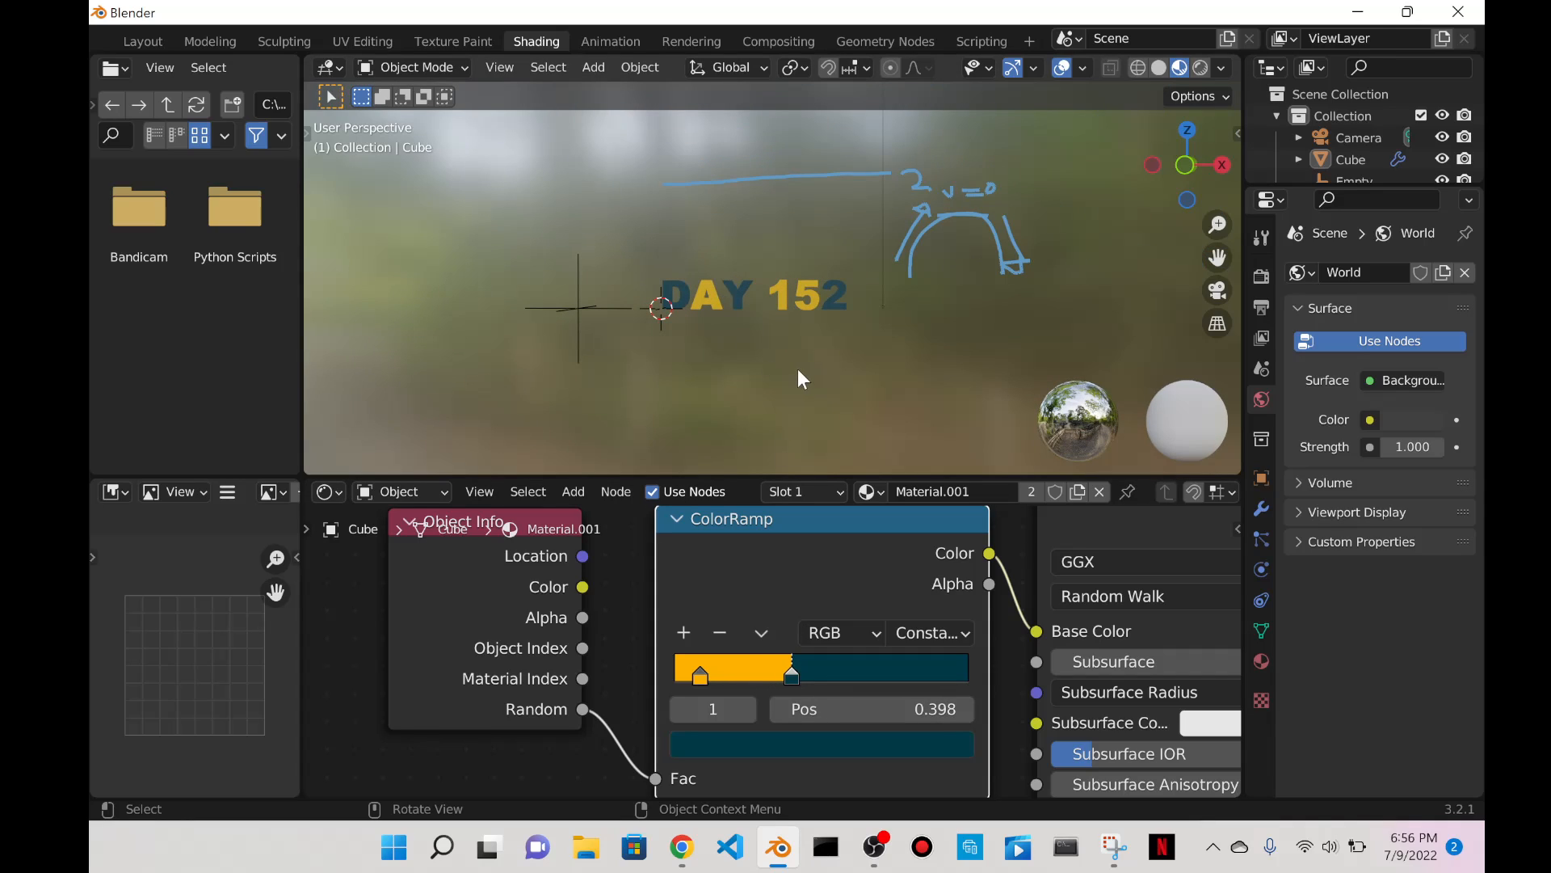
{"action": "left_click", "coordinate": [798, 302]}
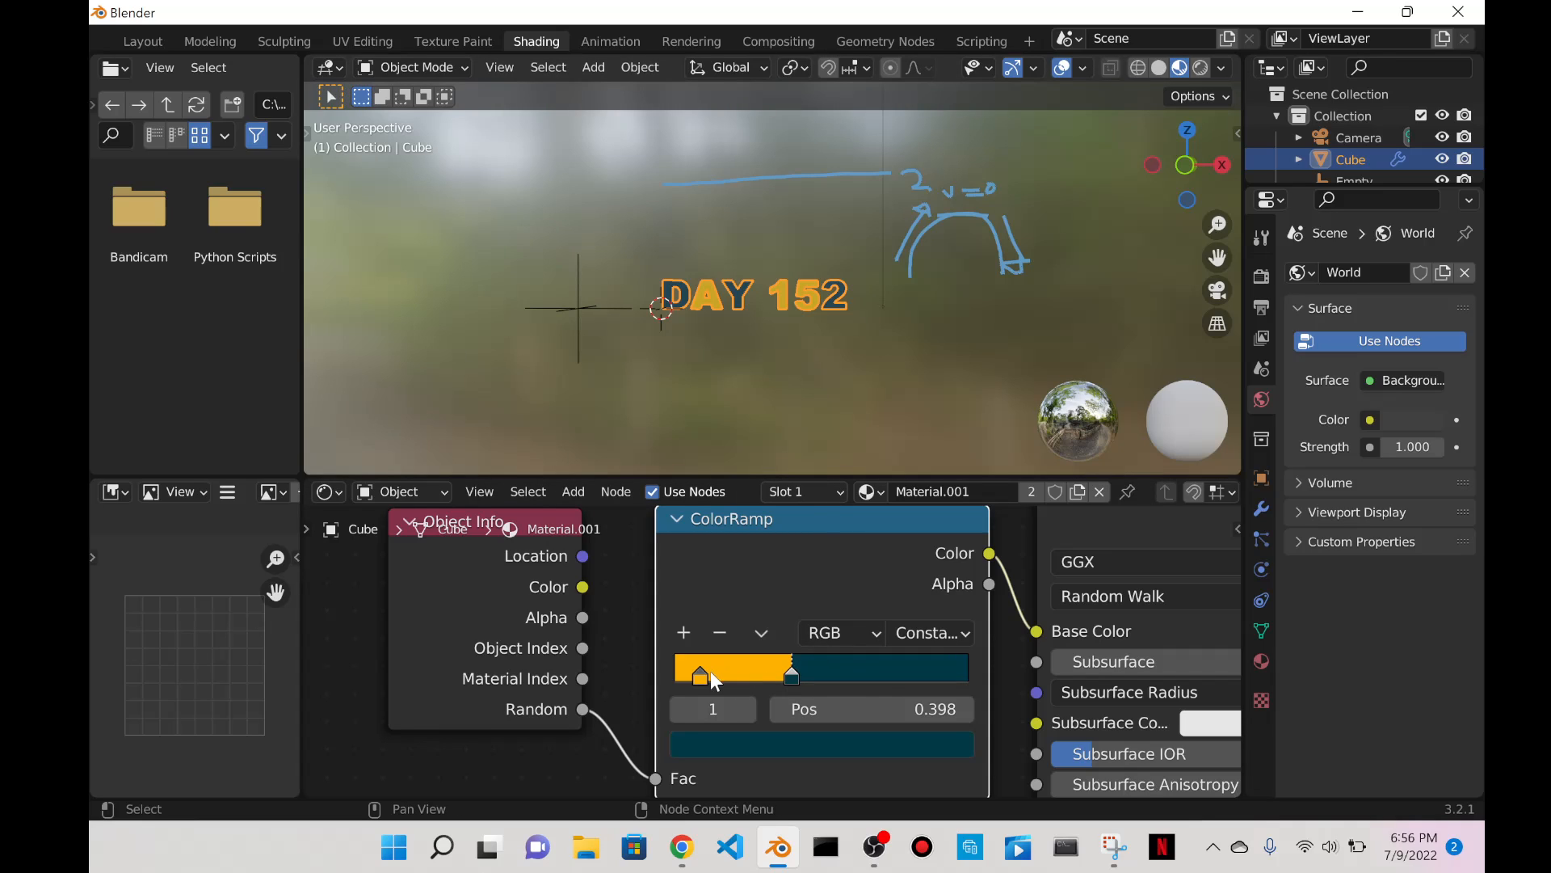
{"action": "left_click", "coordinate": [937, 329]}
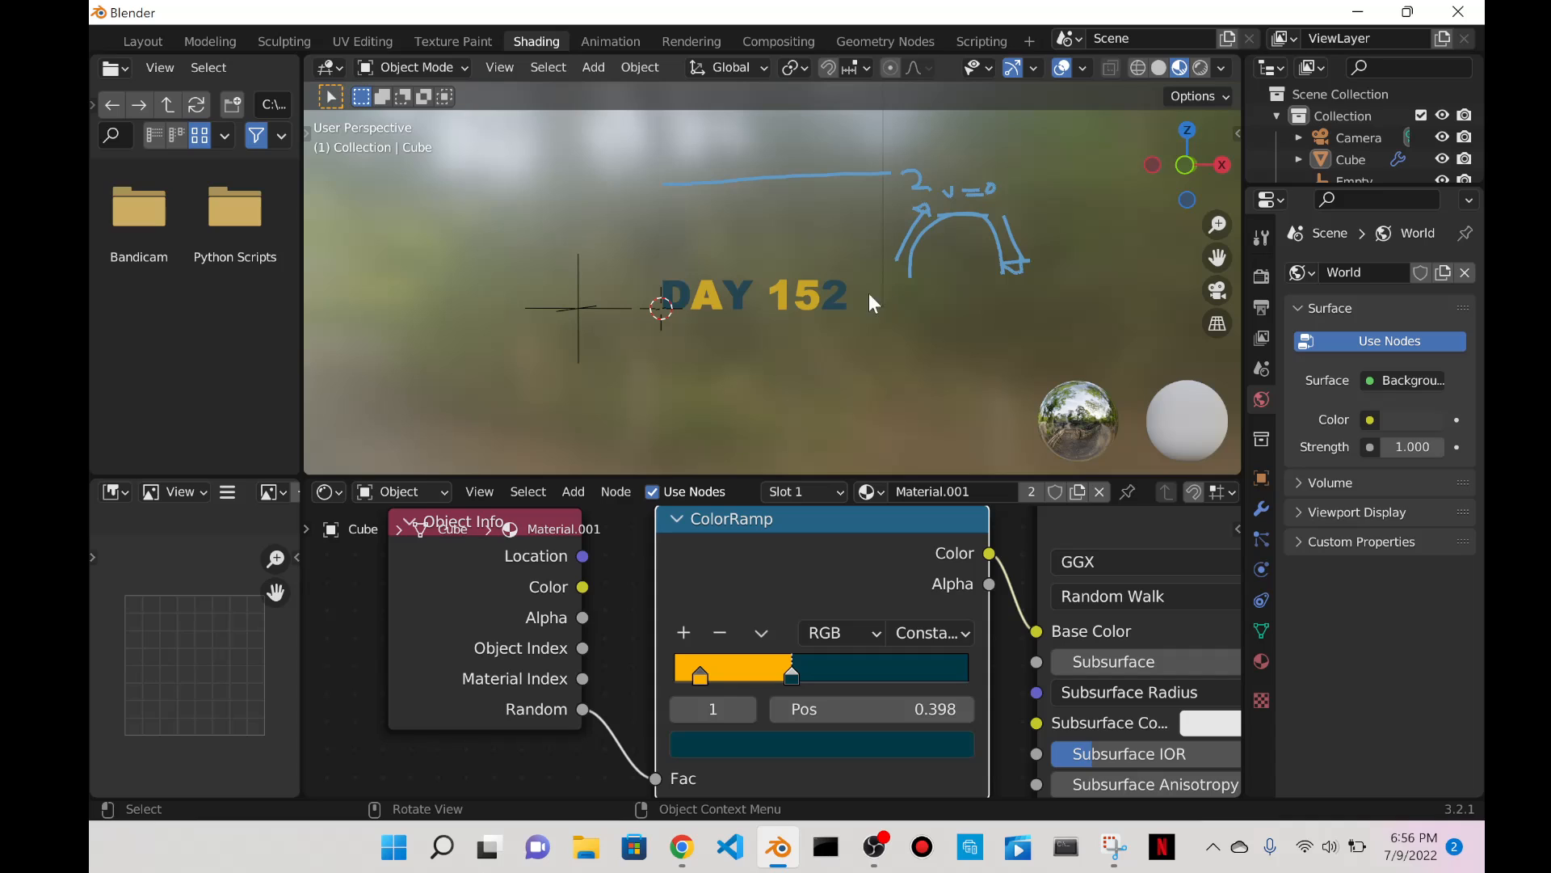
Save the project as 7922.blend in the Blends folder.
{"action": "scroll", "coordinate": [812, 614], "scroll_direction": "down", "scroll_amount": 3}
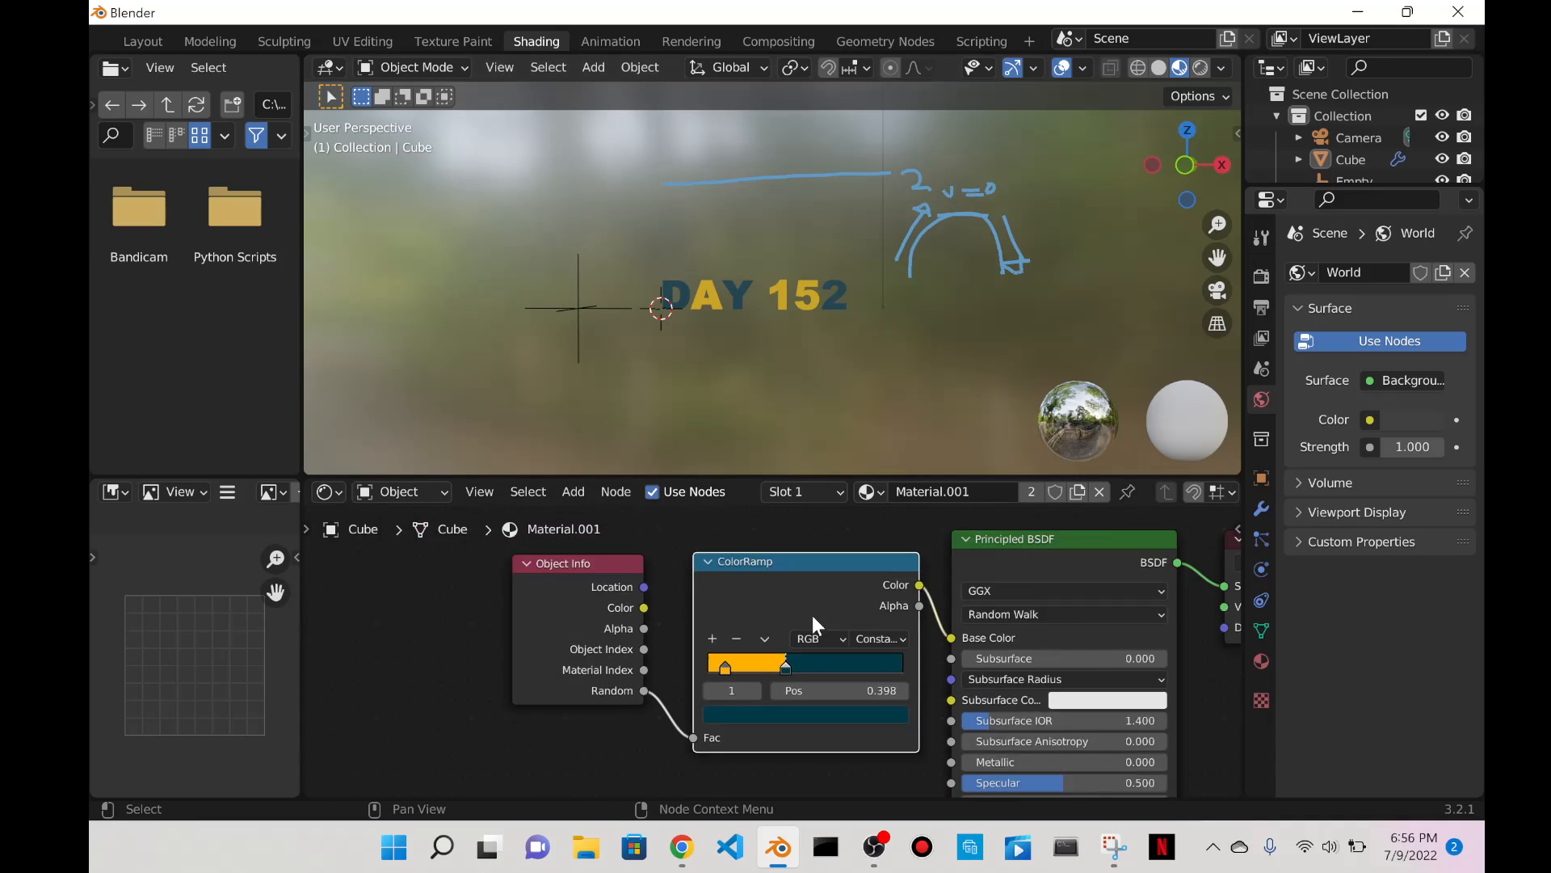
{"action": "middle_click_drag", "start_coordinate": [1123, 543], "coordinate": [962, 556]}
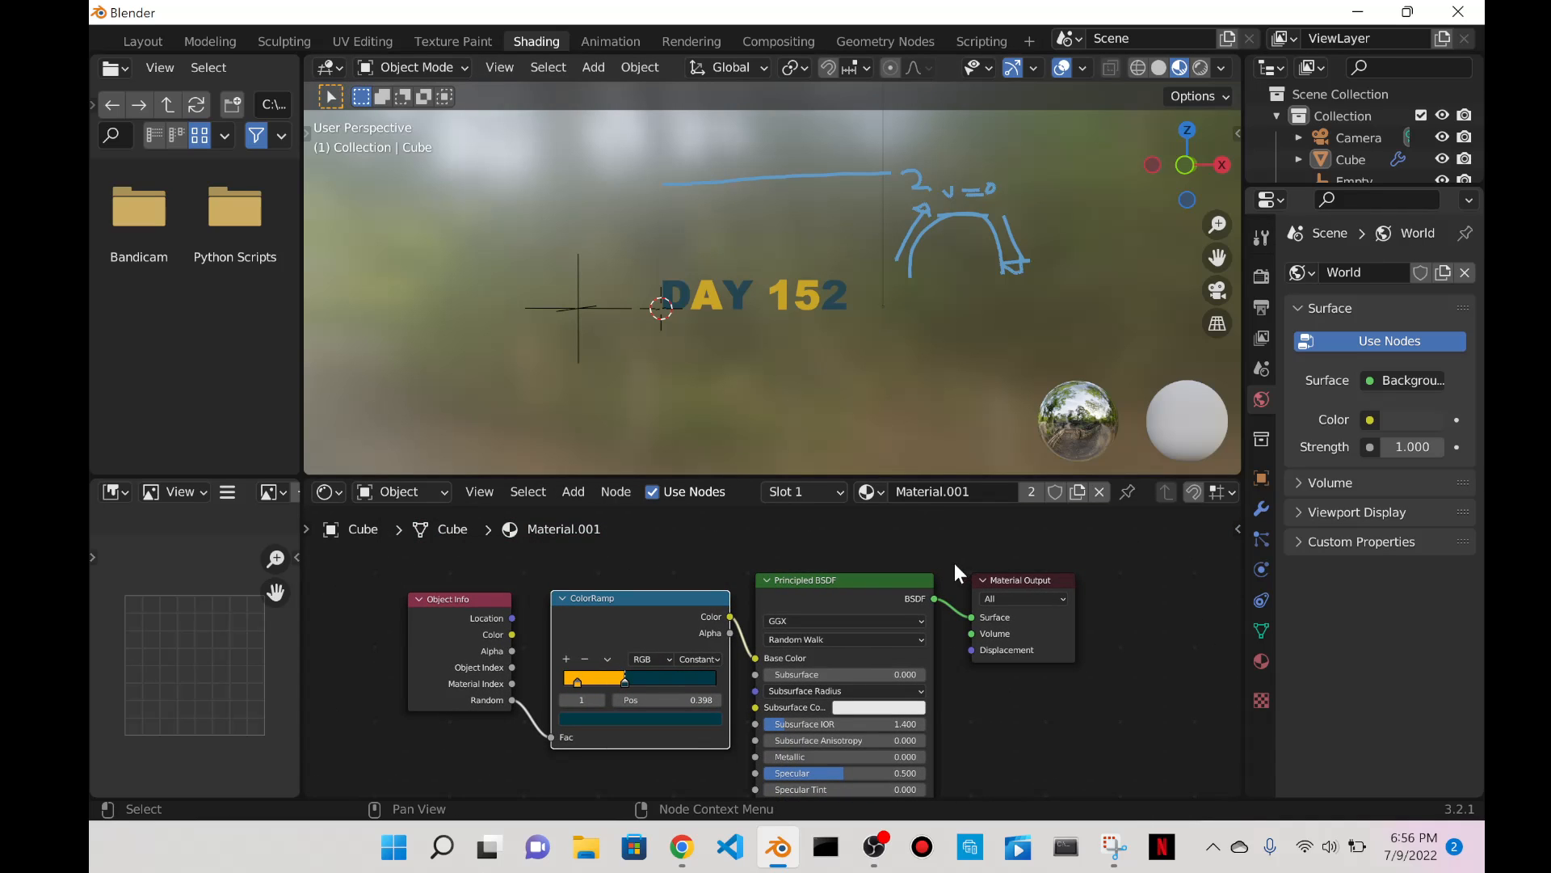
{"action": "key", "text": "ctrl+s"}
{"action": "double_click", "coordinate": [519, 725]}
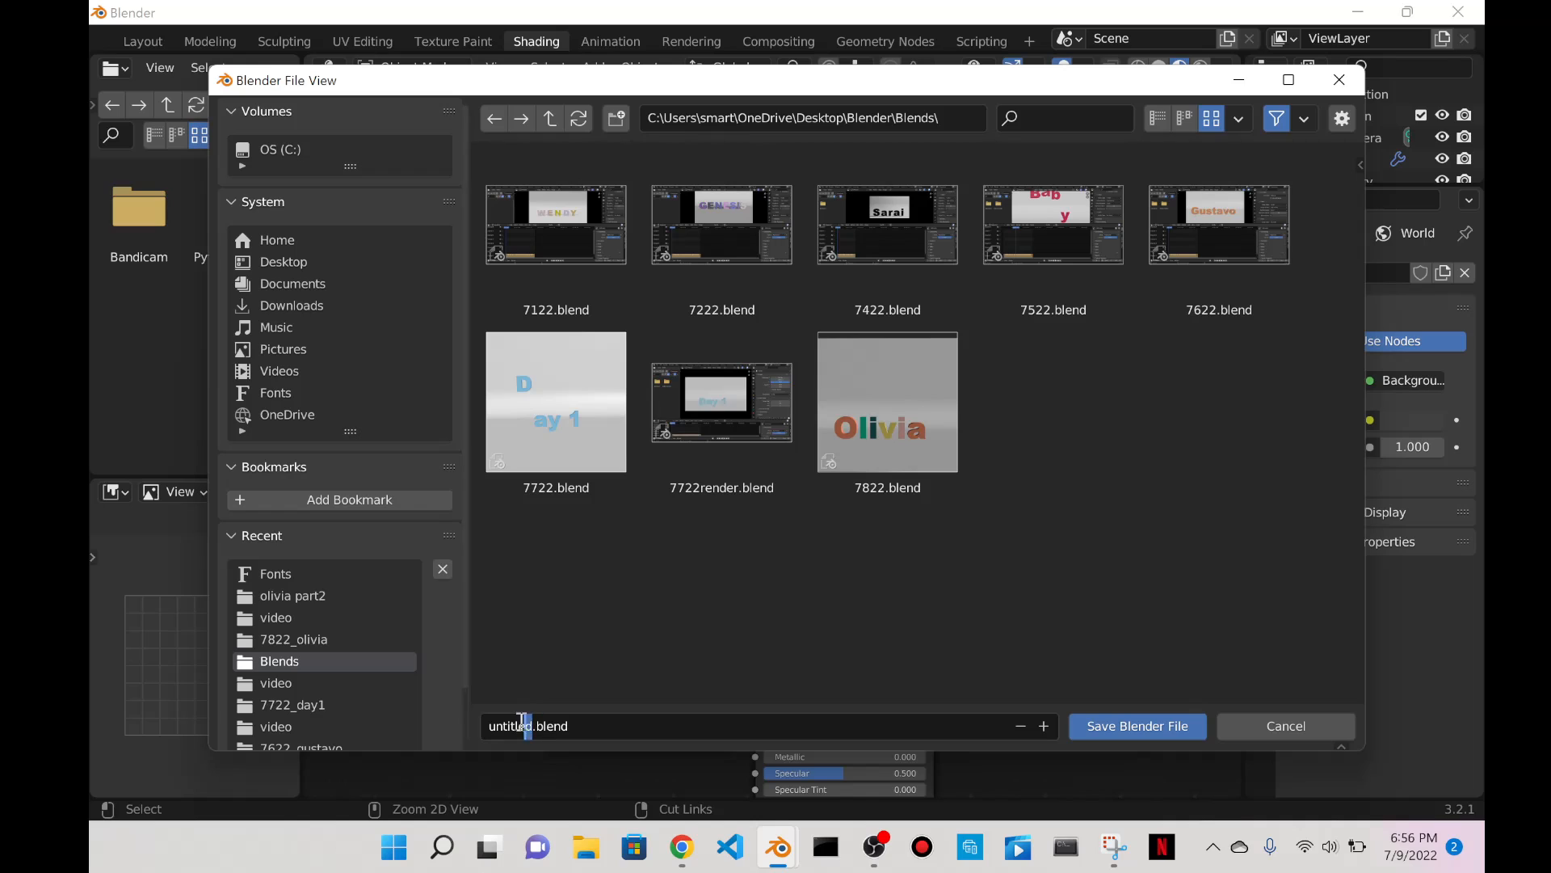
{"action": "type", "text": "7922"}
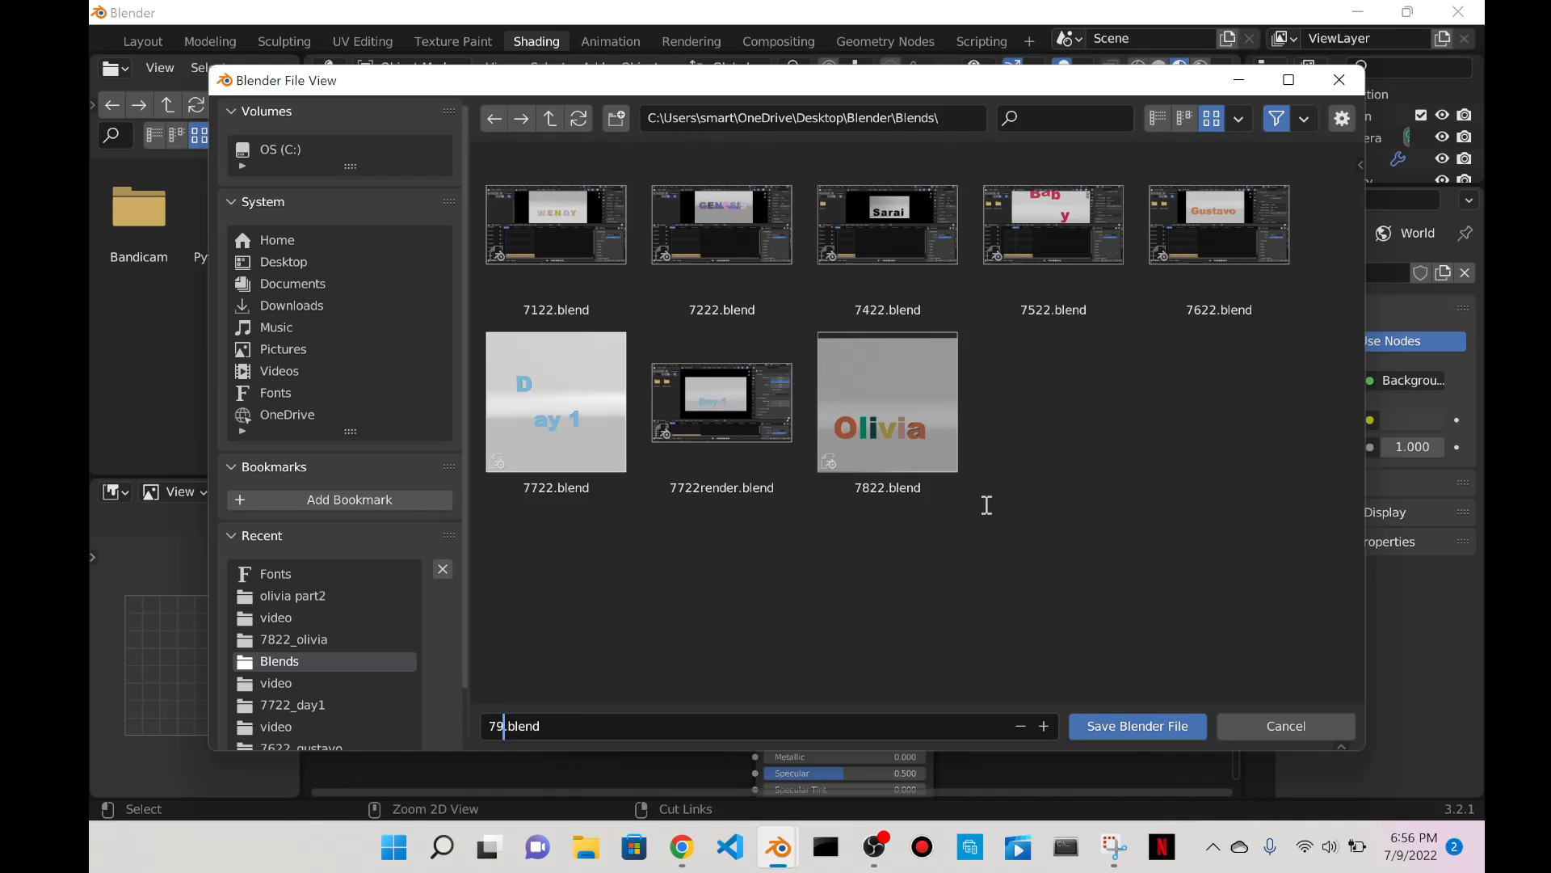
{"action": "left_click", "coordinate": [1131, 727]}
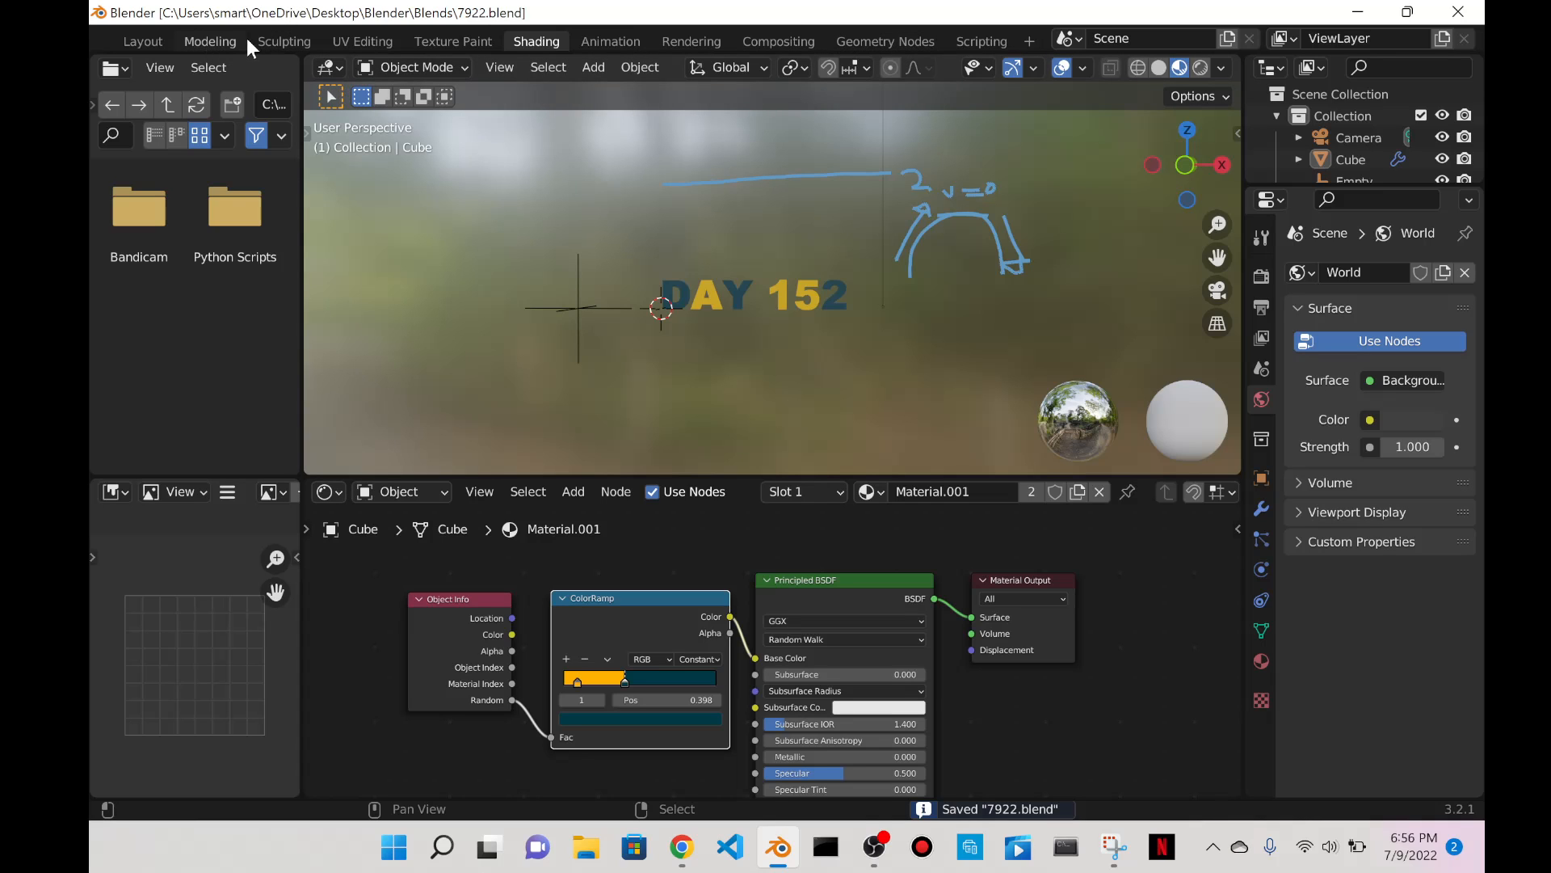
Switch to the Layout workspace, delete the blue annotation sketches around the text and return to the Select Box tool.
{"action": "scroll", "coordinate": [248, 37], "scroll_direction": "up", "scroll_amount": 4}
{"action": "left_click", "coordinate": [398, 39]}
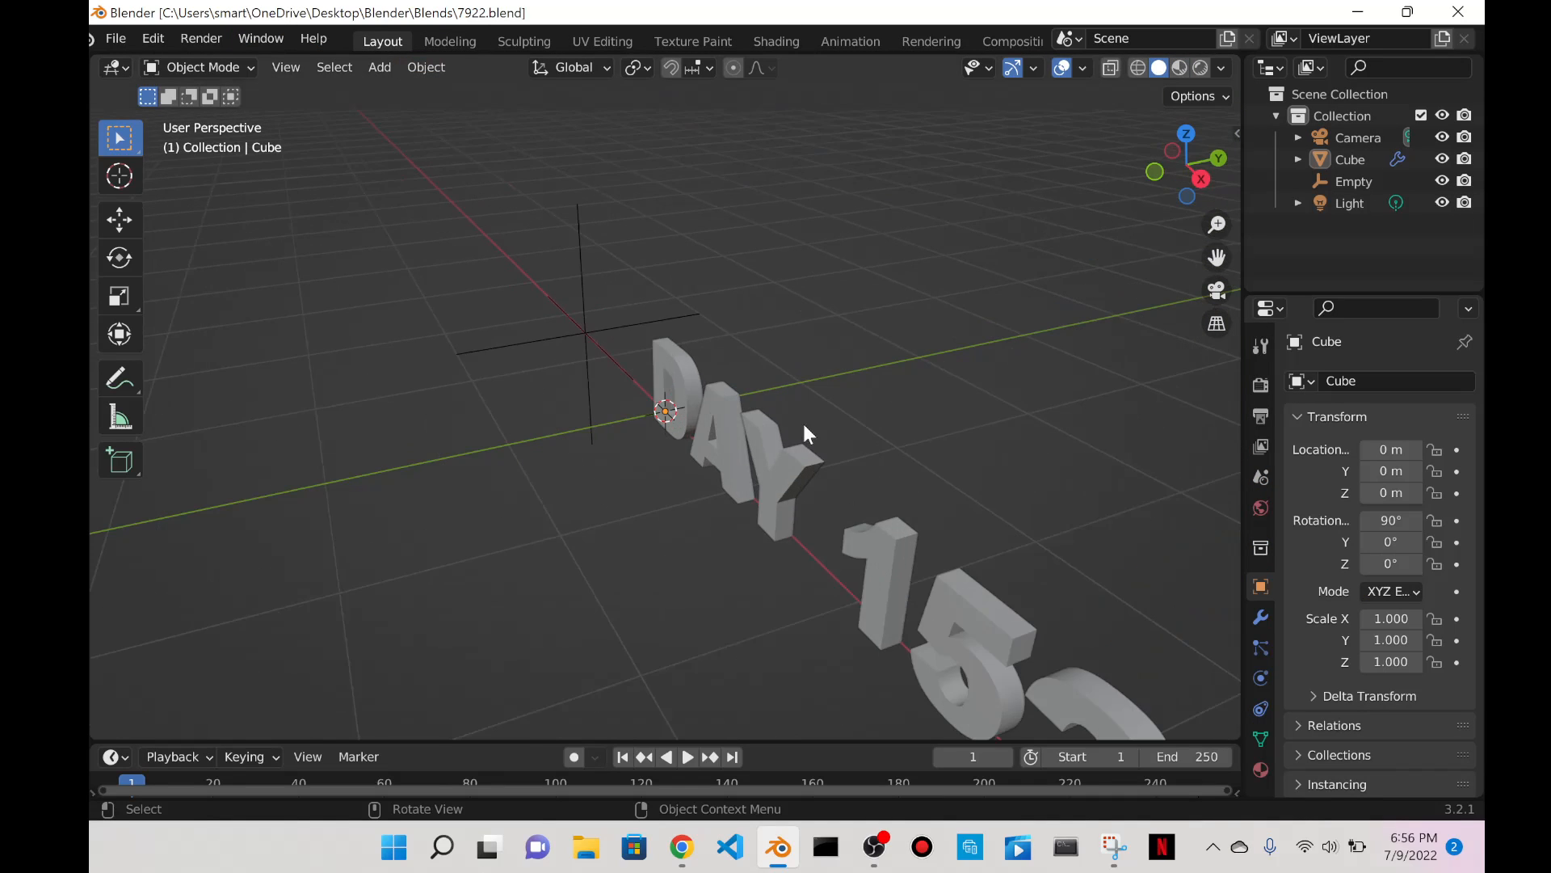
{"action": "middle_click_drag", "start_coordinate": [803, 424], "coordinate": [1018, 402]}
{"action": "scroll", "coordinate": [1018, 402], "scroll_direction": "down", "scroll_amount": 7}
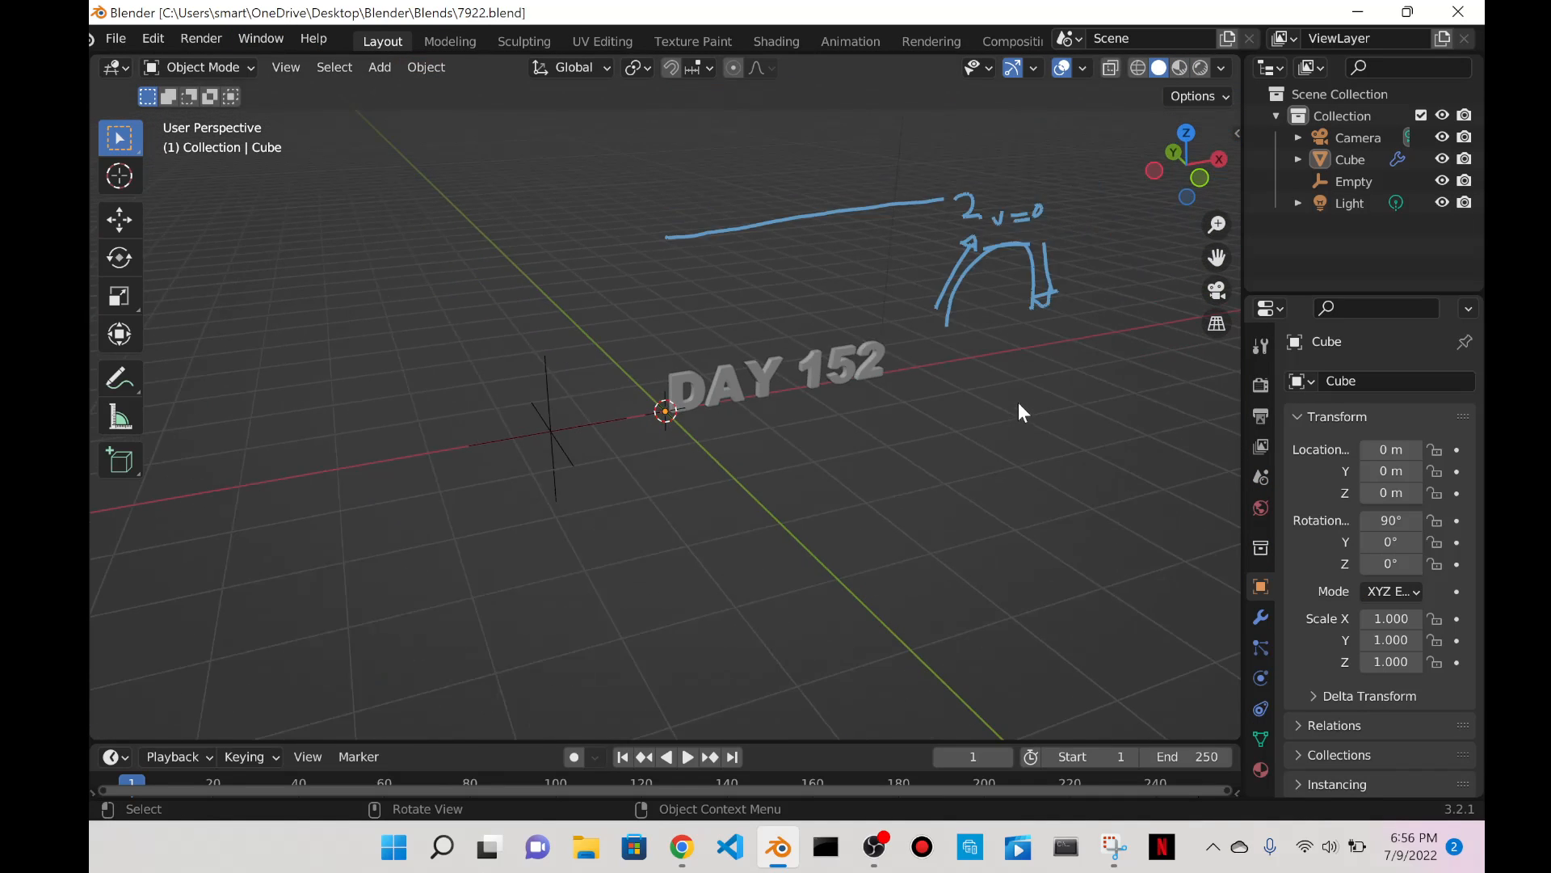
{"action": "left_click", "coordinate": [124, 380]}
{"action": "left_click", "coordinate": [322, 96]}
{"action": "left_click", "coordinate": [458, 138]}
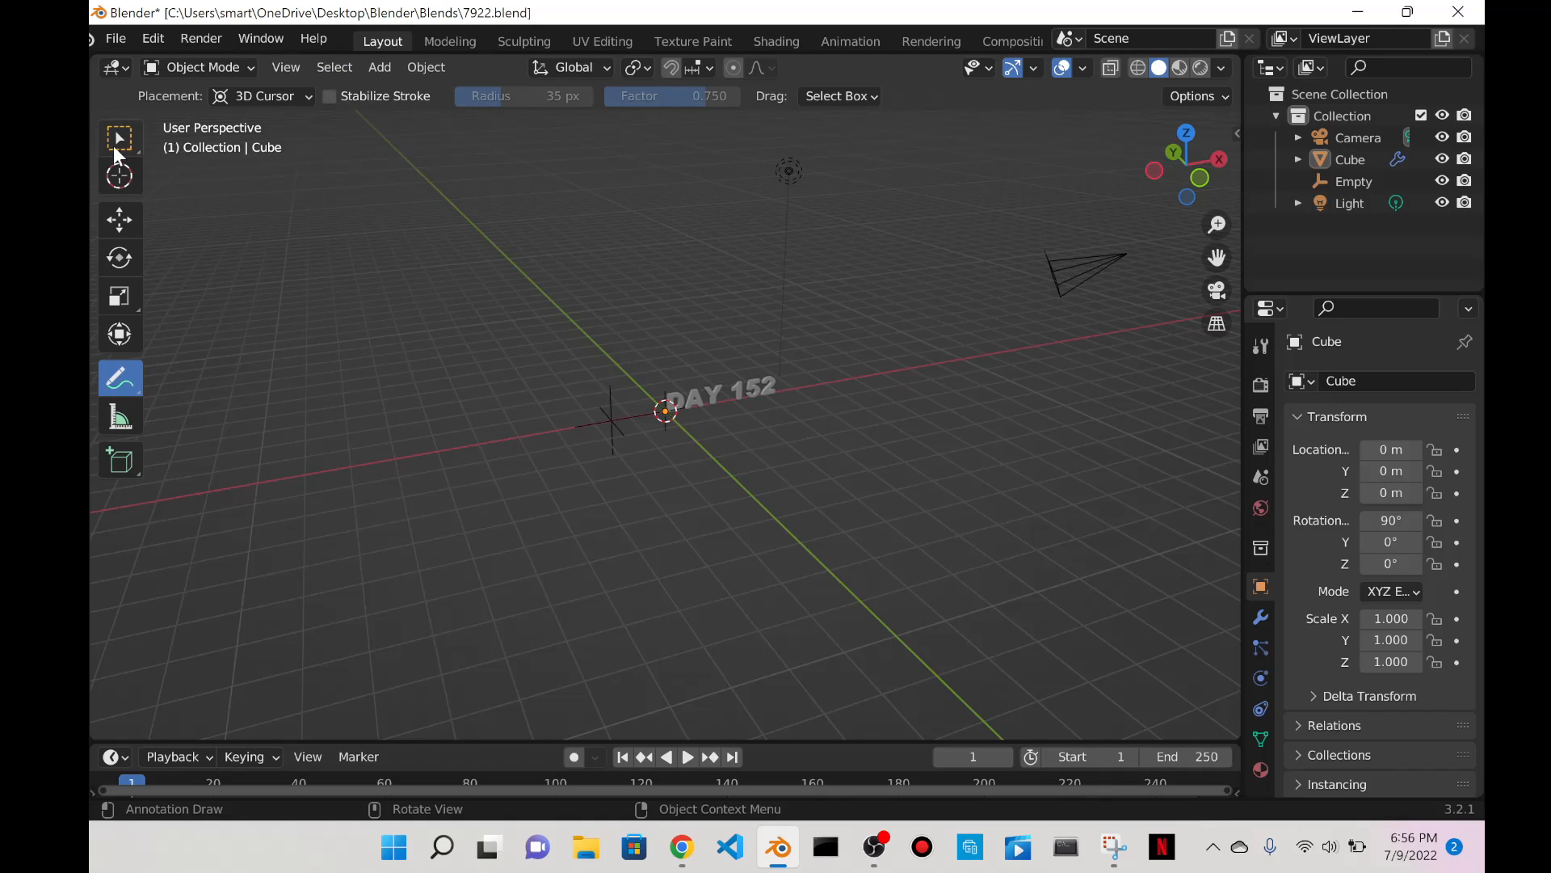
{"action": "left_click", "coordinate": [118, 139]}
Add a mesh plane at the origin beneath the text and scale it to about 1.7.
{"action": "middle_click_drag", "start_coordinate": [865, 337], "coordinate": [891, 351]}
{"action": "key", "text": "shift+a"}
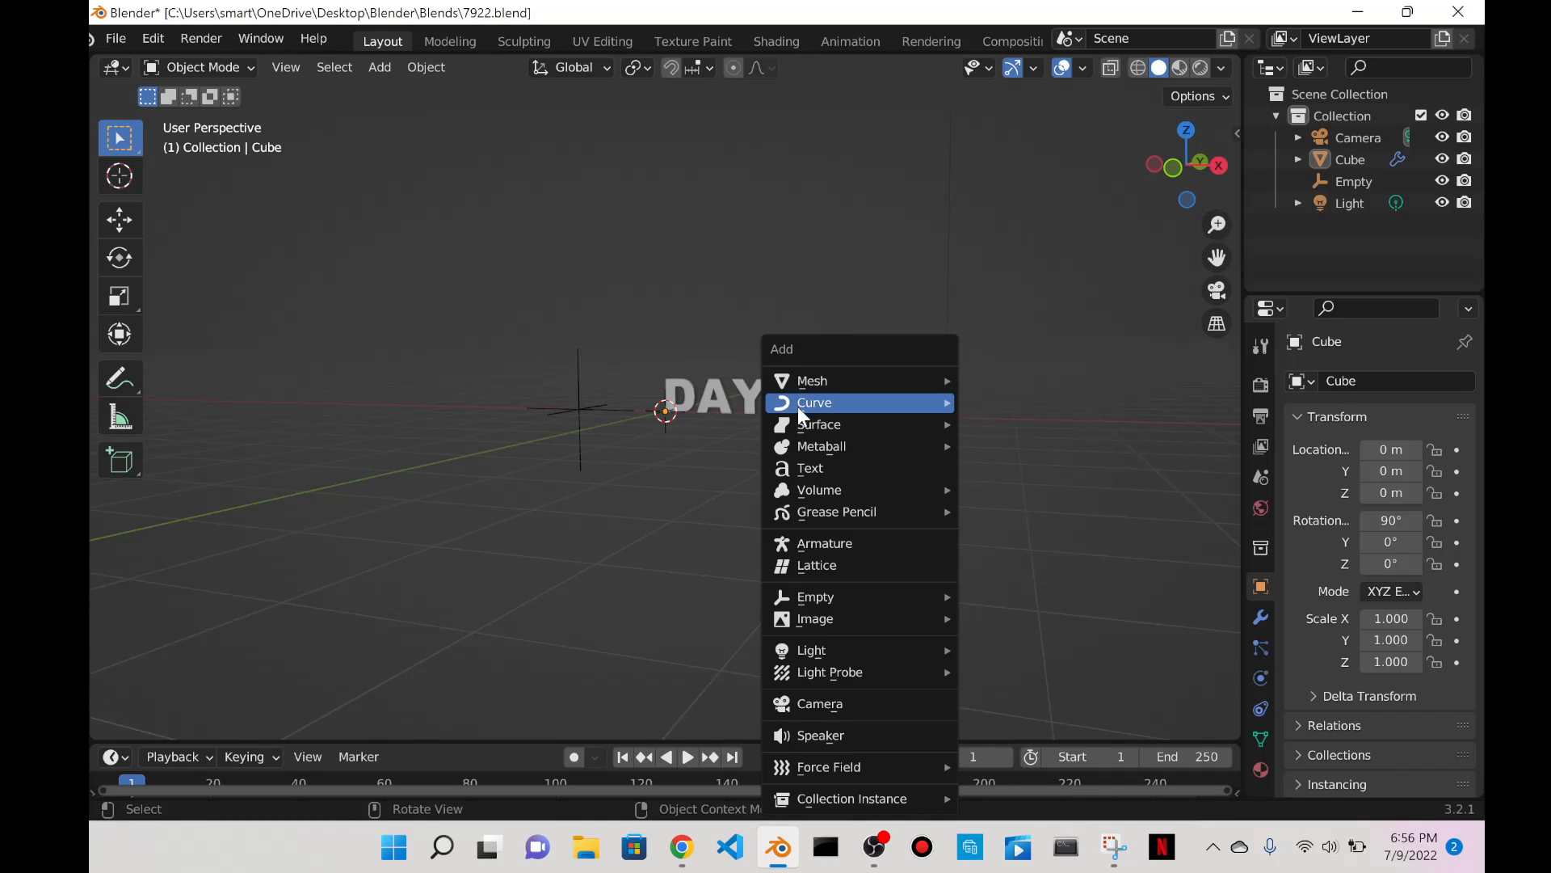
{"action": "mouse_move", "coordinate": [858, 393]}
{"action": "middle_click_drag", "start_coordinate": [982, 394], "coordinate": [963, 507]}
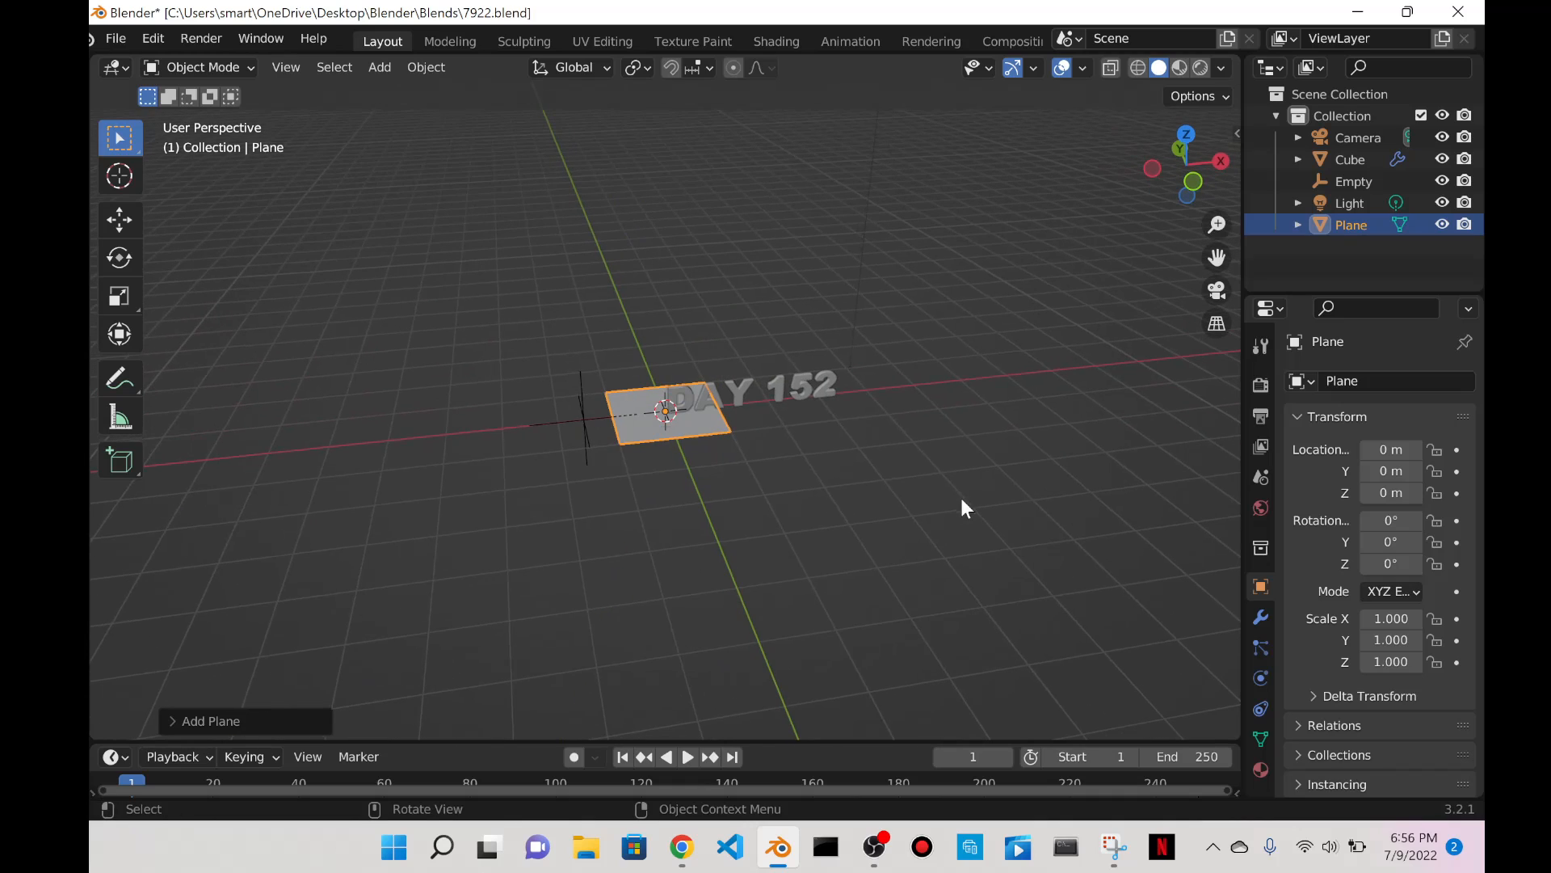
{"action": "key", "text": "s"}
{"action": "left_click", "coordinate": [927, 483]}
Move the plane along X to about 1.64 m under the text and enlarge it to a scale of about 2.6.
{"action": "key", "text": "g"}
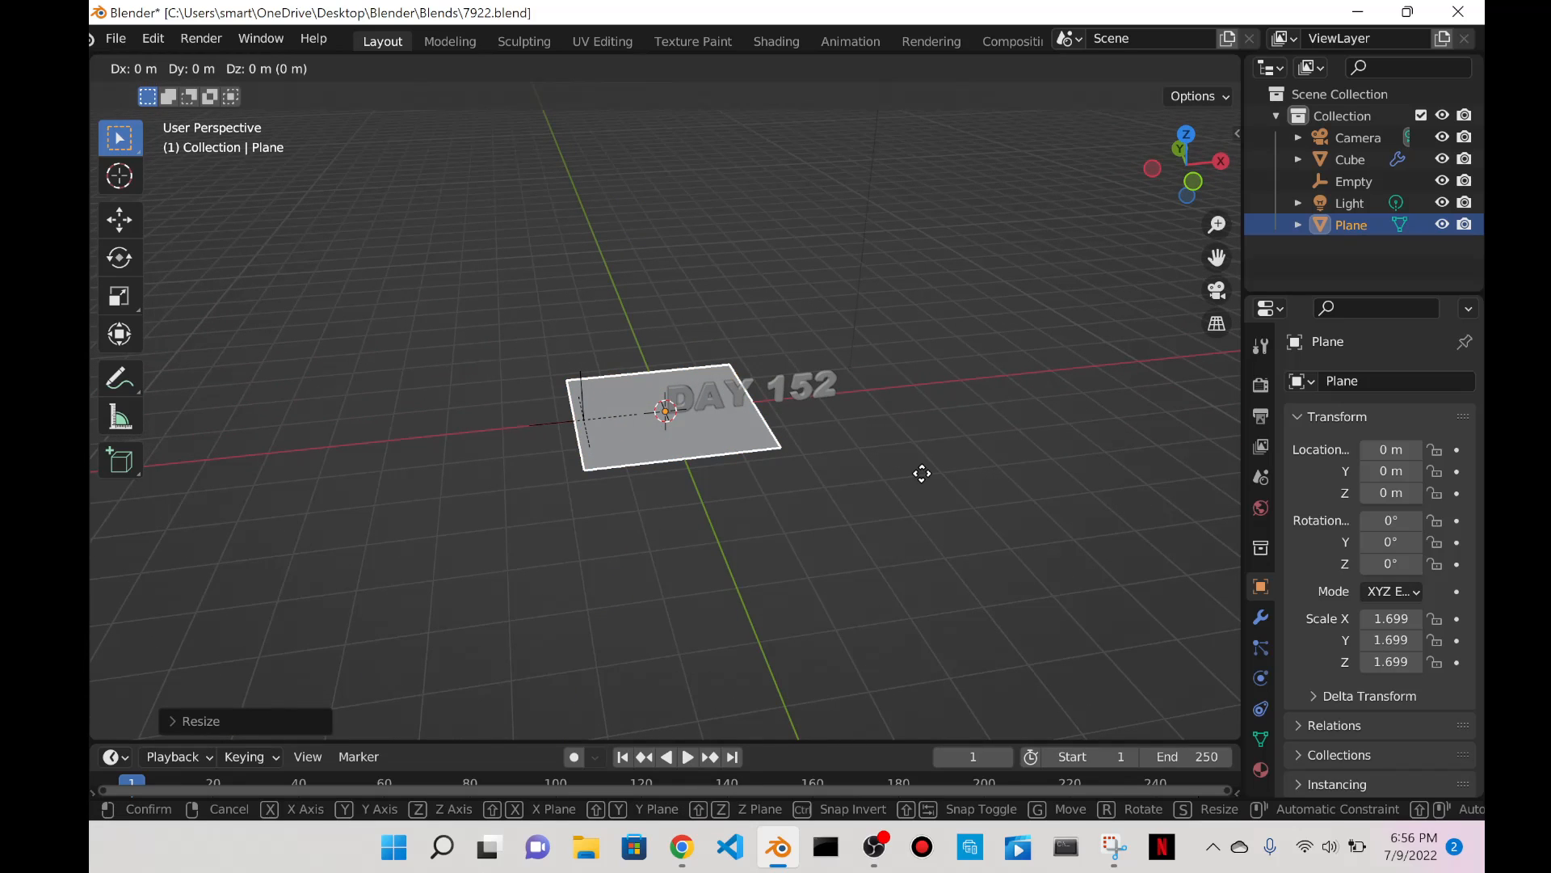
{"action": "key", "text": "x"}
{"action": "left_click", "coordinate": [1007, 471]}
{"action": "key", "text": "s"}
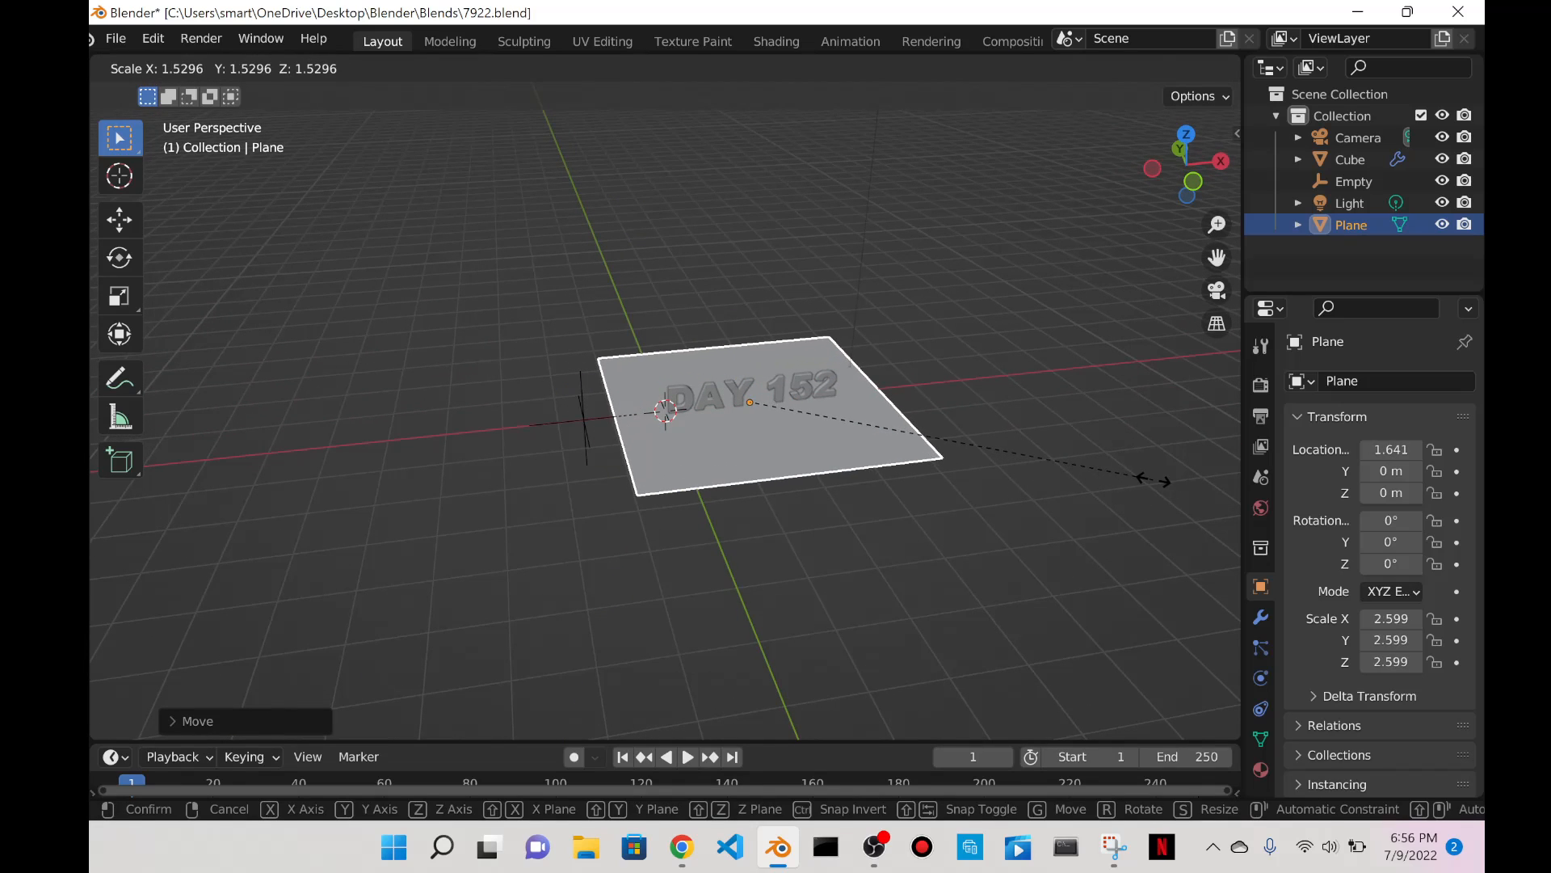
{"action": "left_click", "coordinate": [1112, 456]}
Extrude the plane's back edge upward along Z by about 3.86 m to form a back wall, then return to Object Mode.
{"action": "middle_click_drag", "start_coordinate": [1112, 456], "coordinate": [1047, 415]}
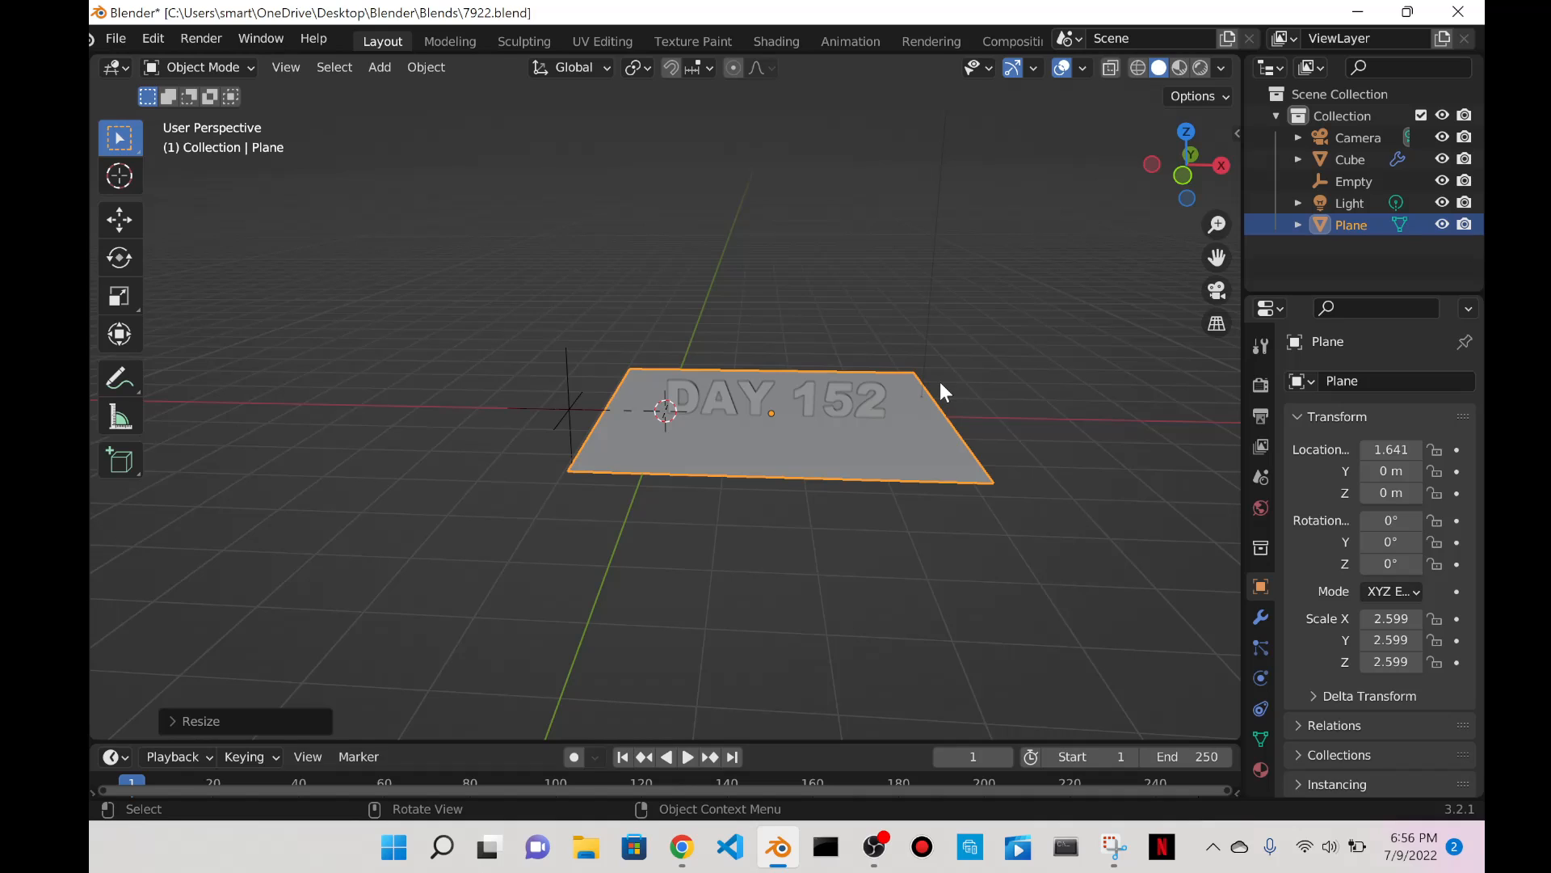
{"action": "key", "text": "Tab"}
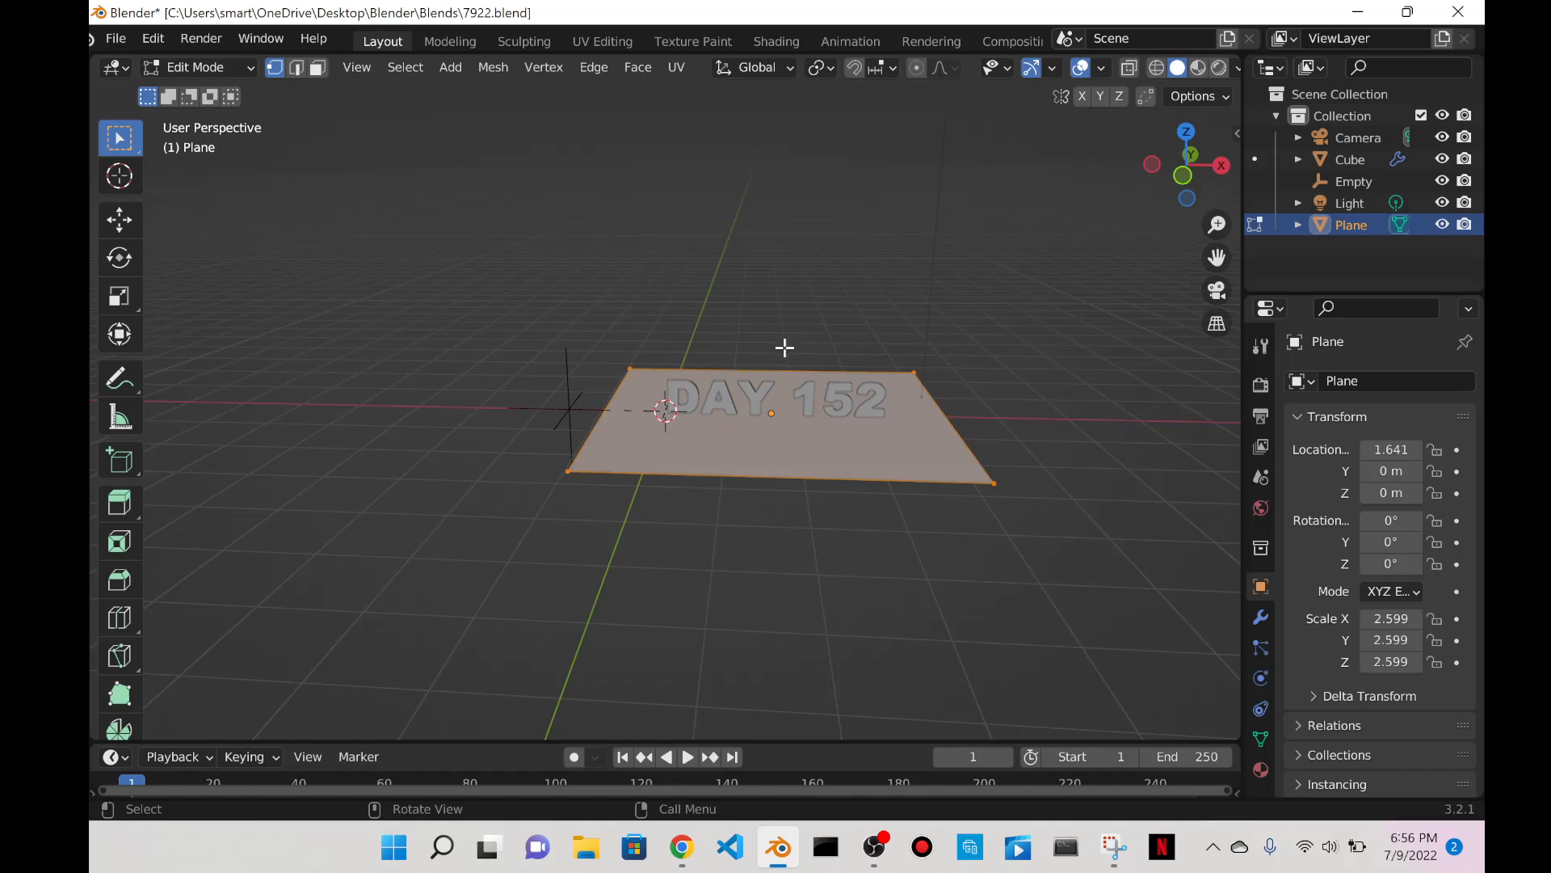
{"action": "left_click", "coordinate": [299, 67]}
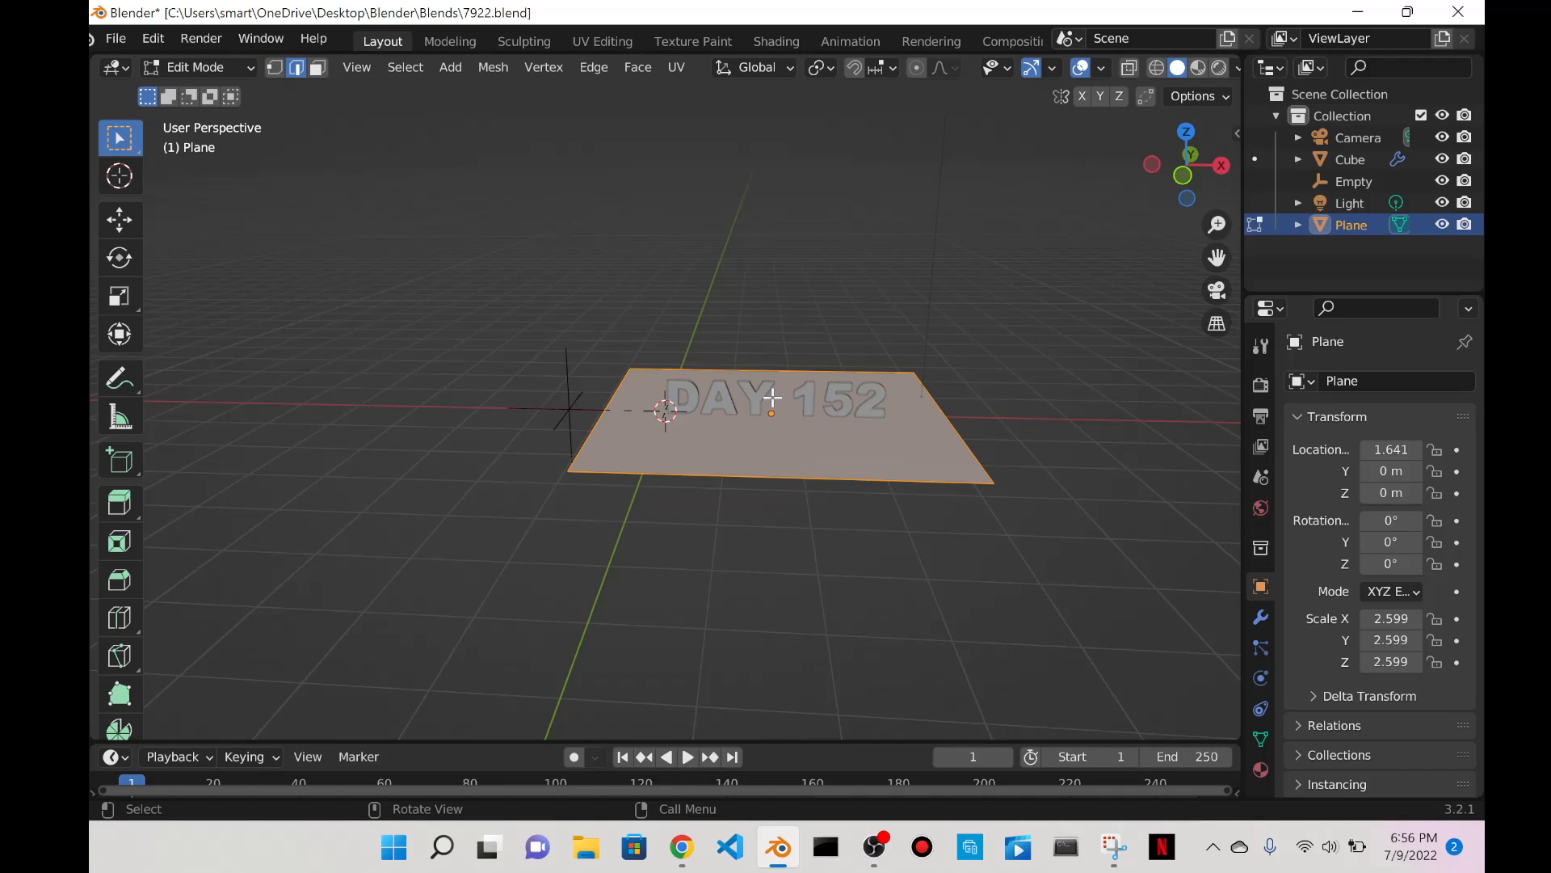
{"action": "left_click", "coordinate": [759, 369]}
{"action": "middle_click_drag", "start_coordinate": [868, 333], "coordinate": [883, 381]}
{"action": "key", "text": "e"}
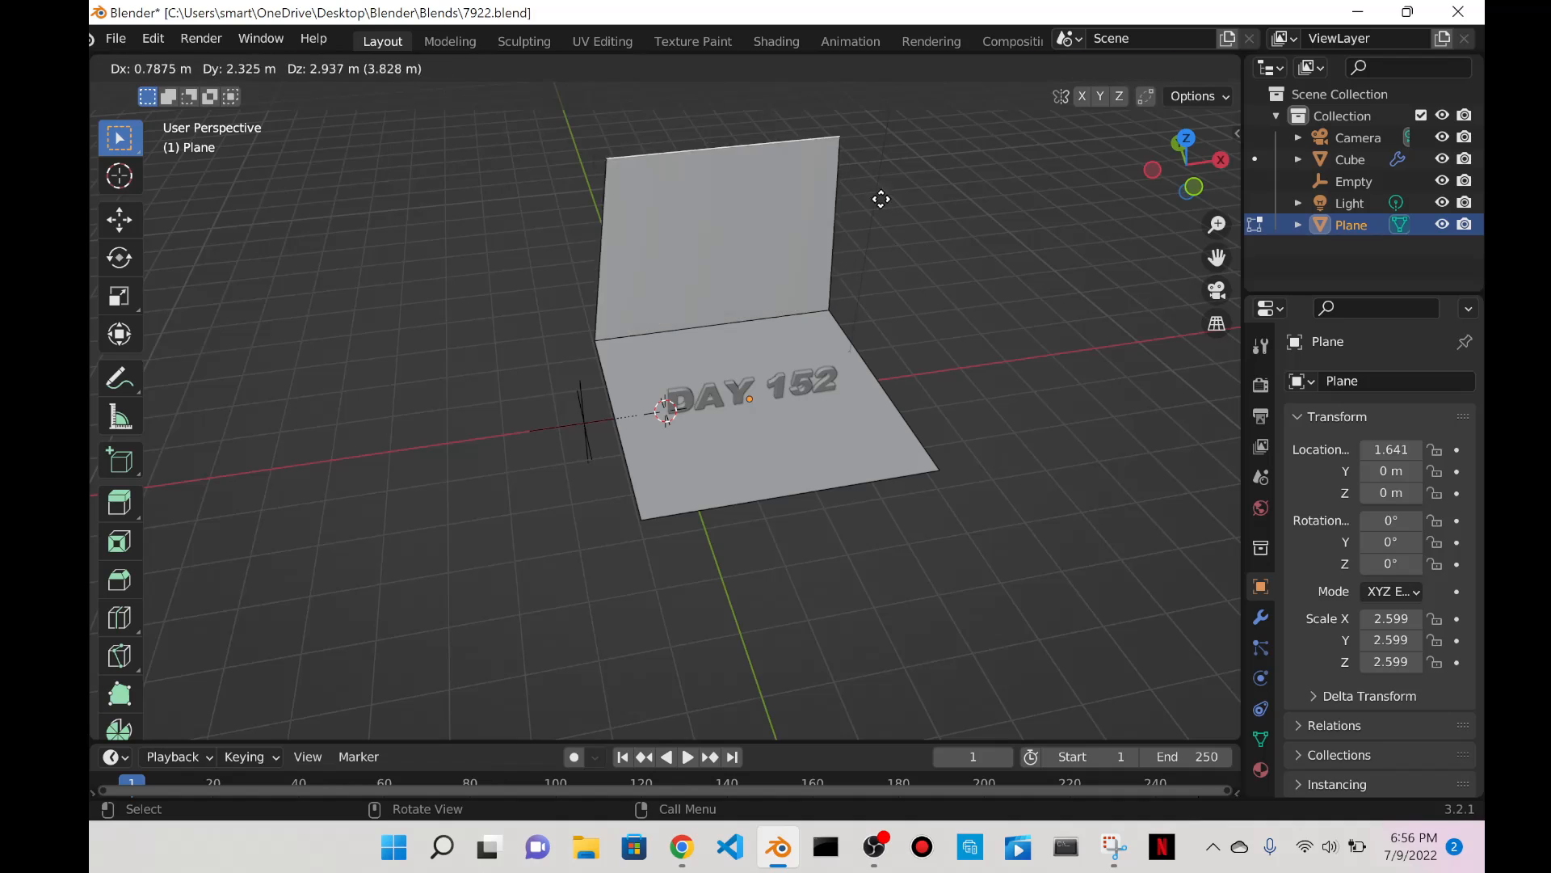
{"action": "key", "text": "z"}
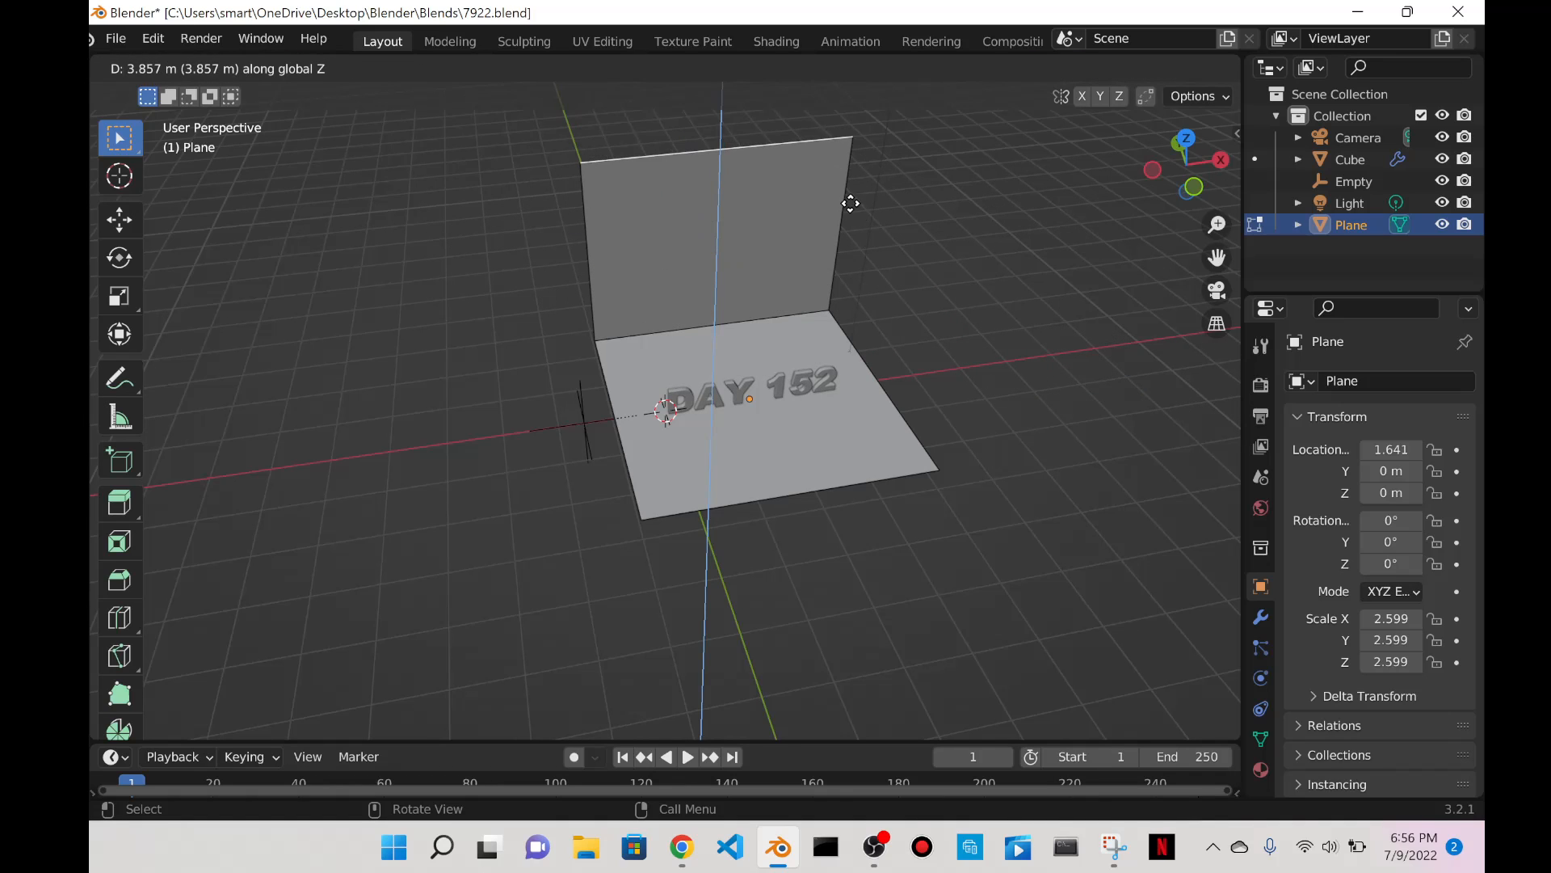
{"action": "left_click", "coordinate": [851, 204]}
{"action": "middle_click_drag", "start_coordinate": [1036, 415], "coordinate": [972, 429]}
{"action": "key", "text": "Tab"}
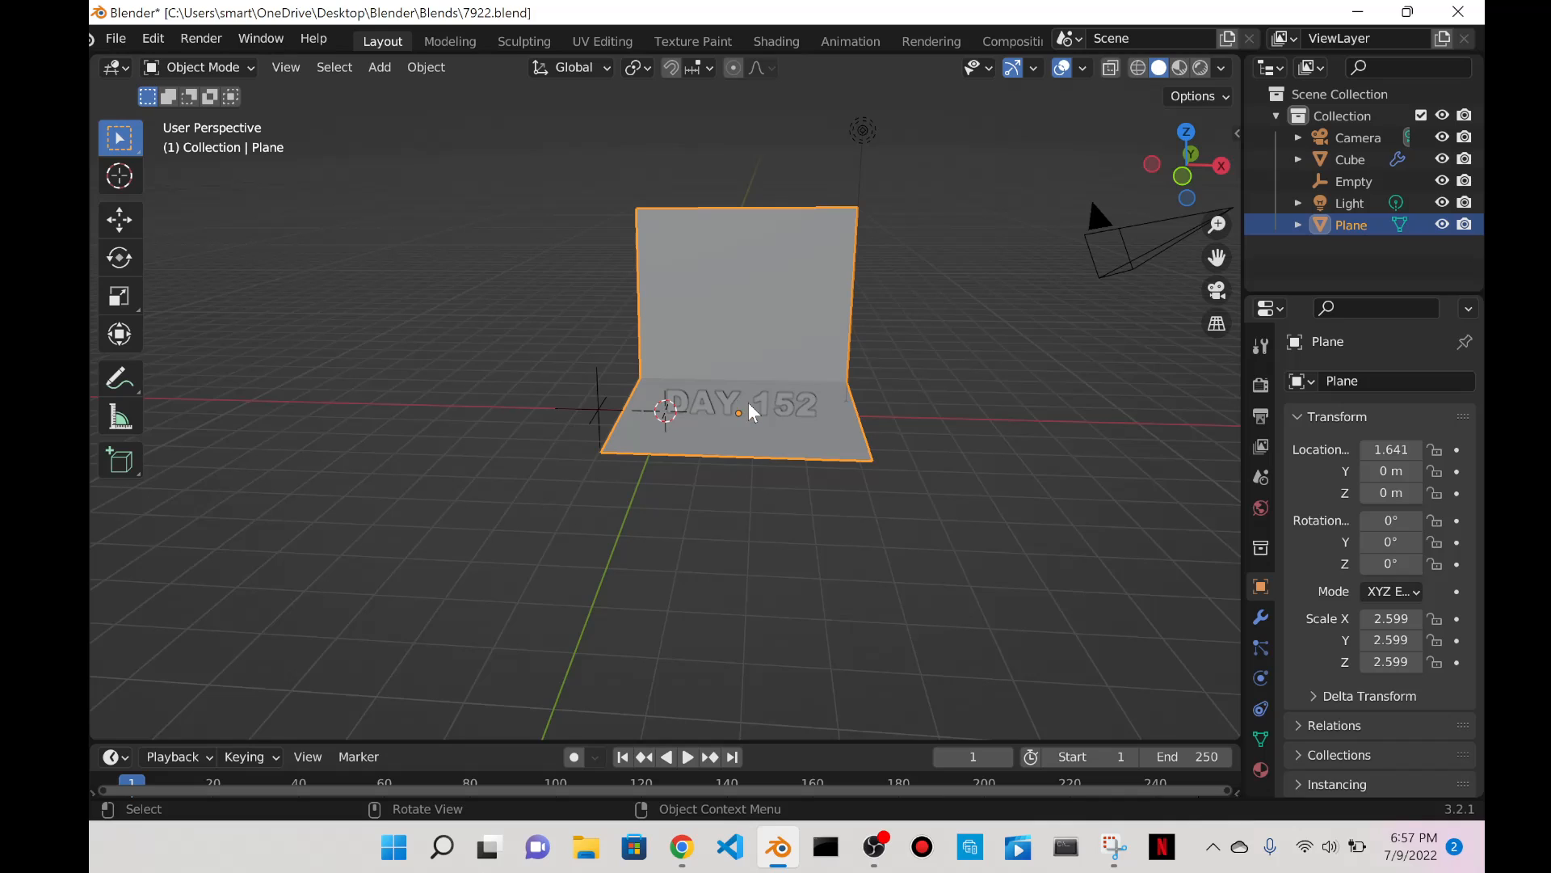
Widen the backdrop plane along X to a scale of about 6.5.
{"action": "key", "text": "s"}
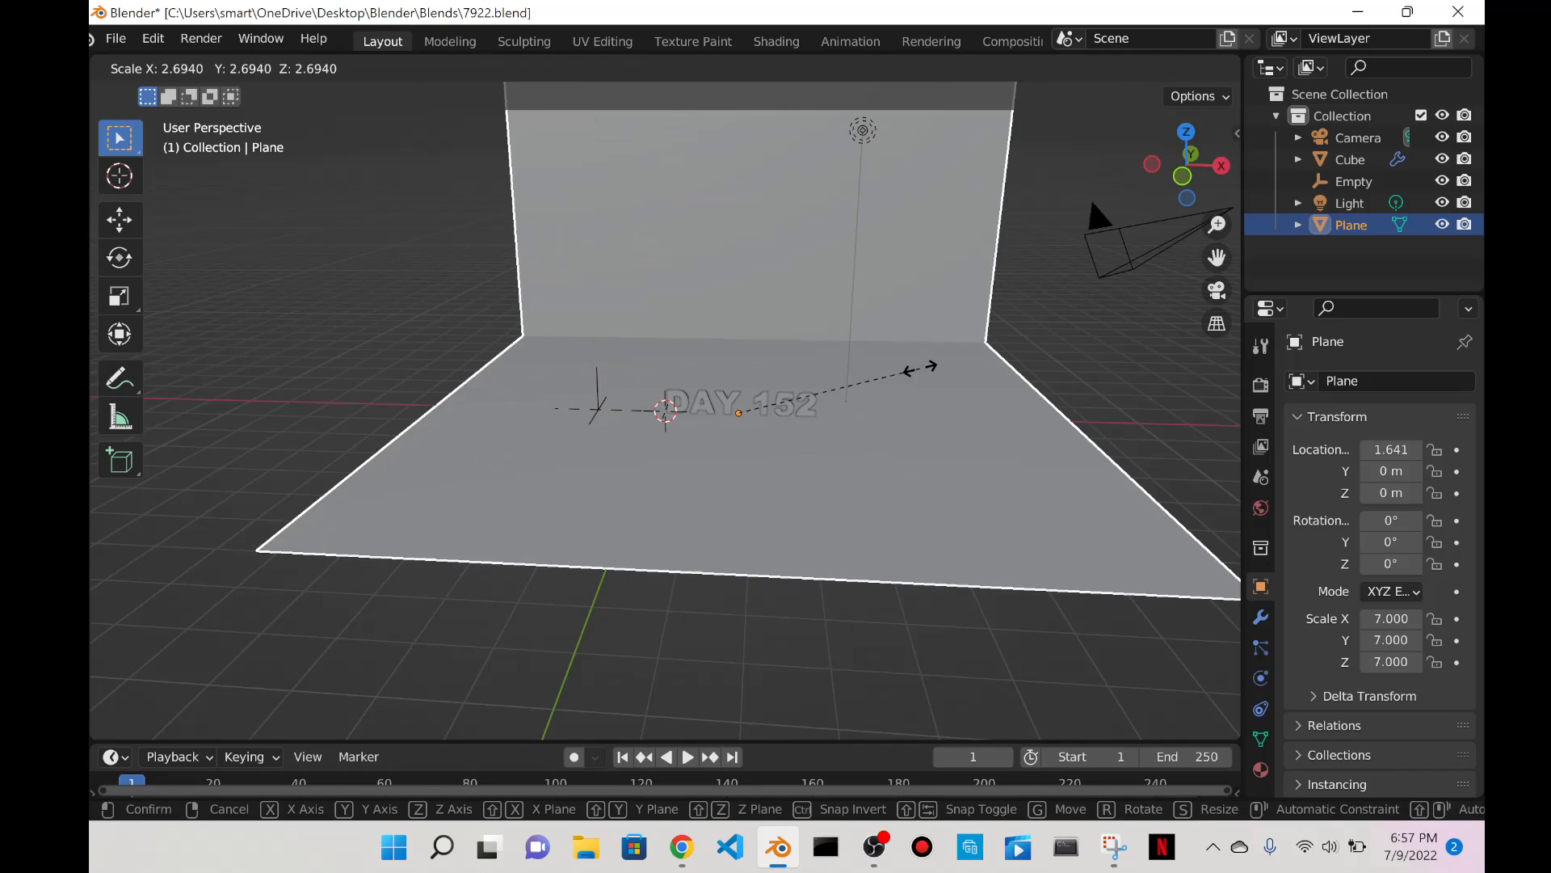
{"action": "key", "text": "x"}
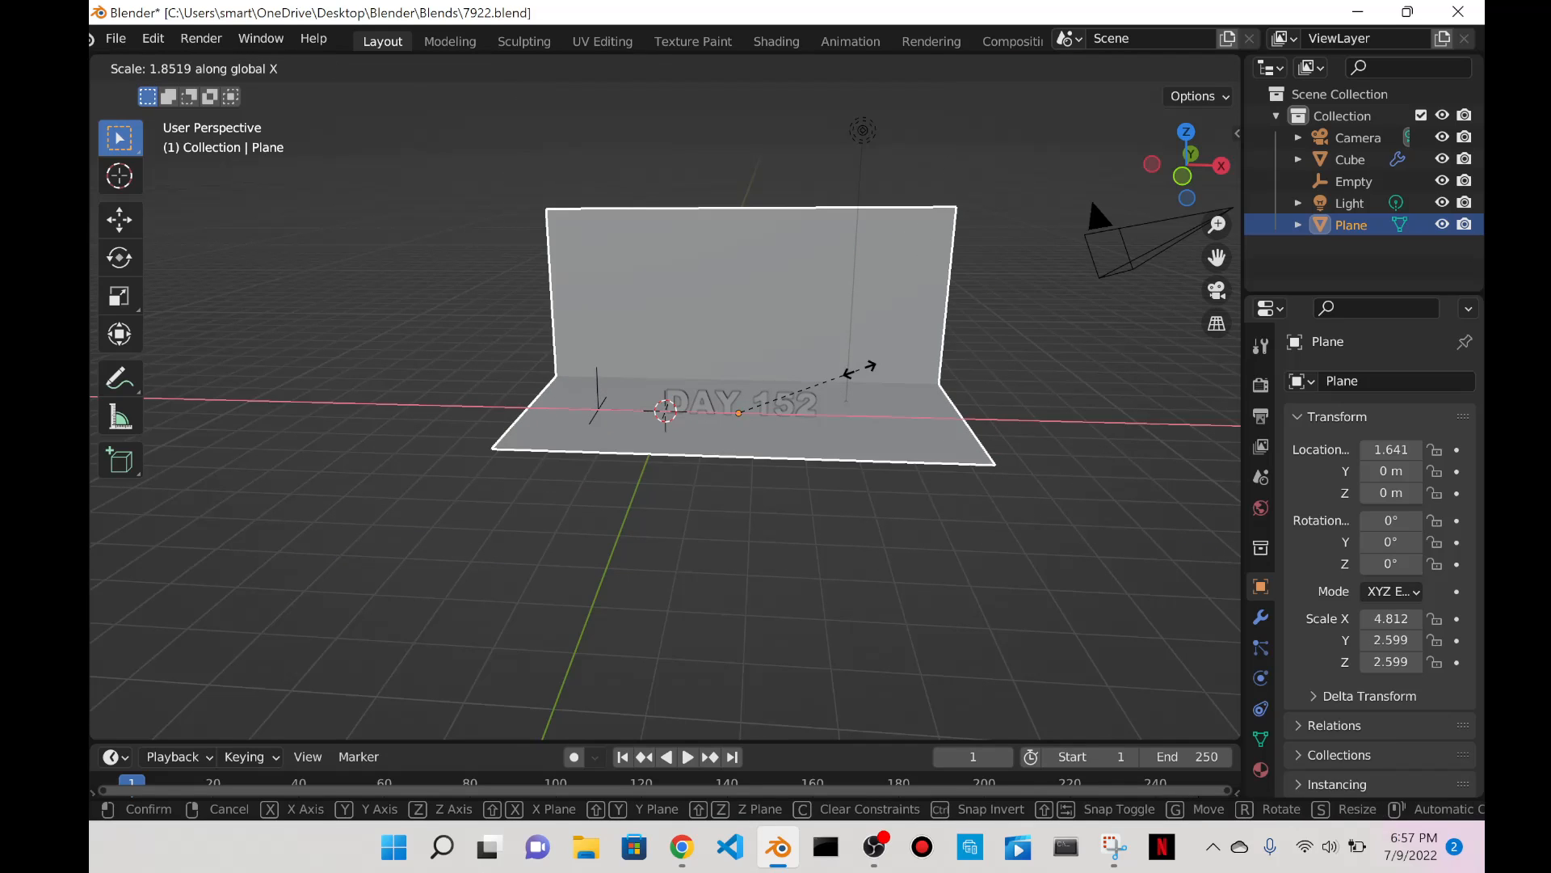
{"action": "left_click", "coordinate": [913, 387]}
Add a Bevel modifier to the backdrop plane with an amount of 0.46 m and 48 segments.
{"action": "middle_click_drag", "start_coordinate": [913, 386], "coordinate": [1212, 565]}
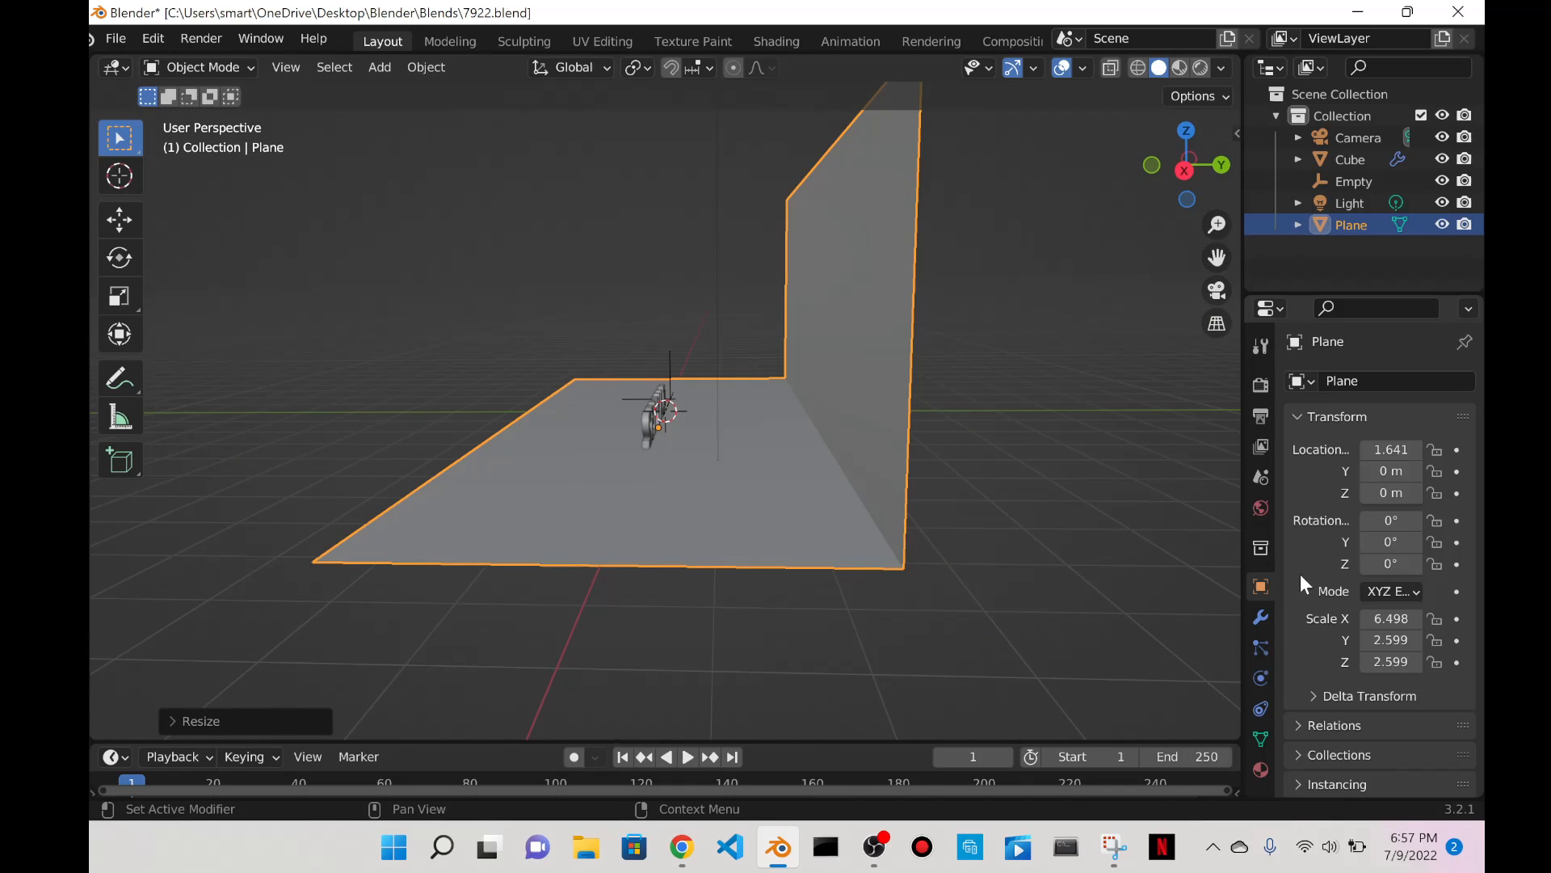
{"action": "left_click", "coordinate": [1261, 618]}
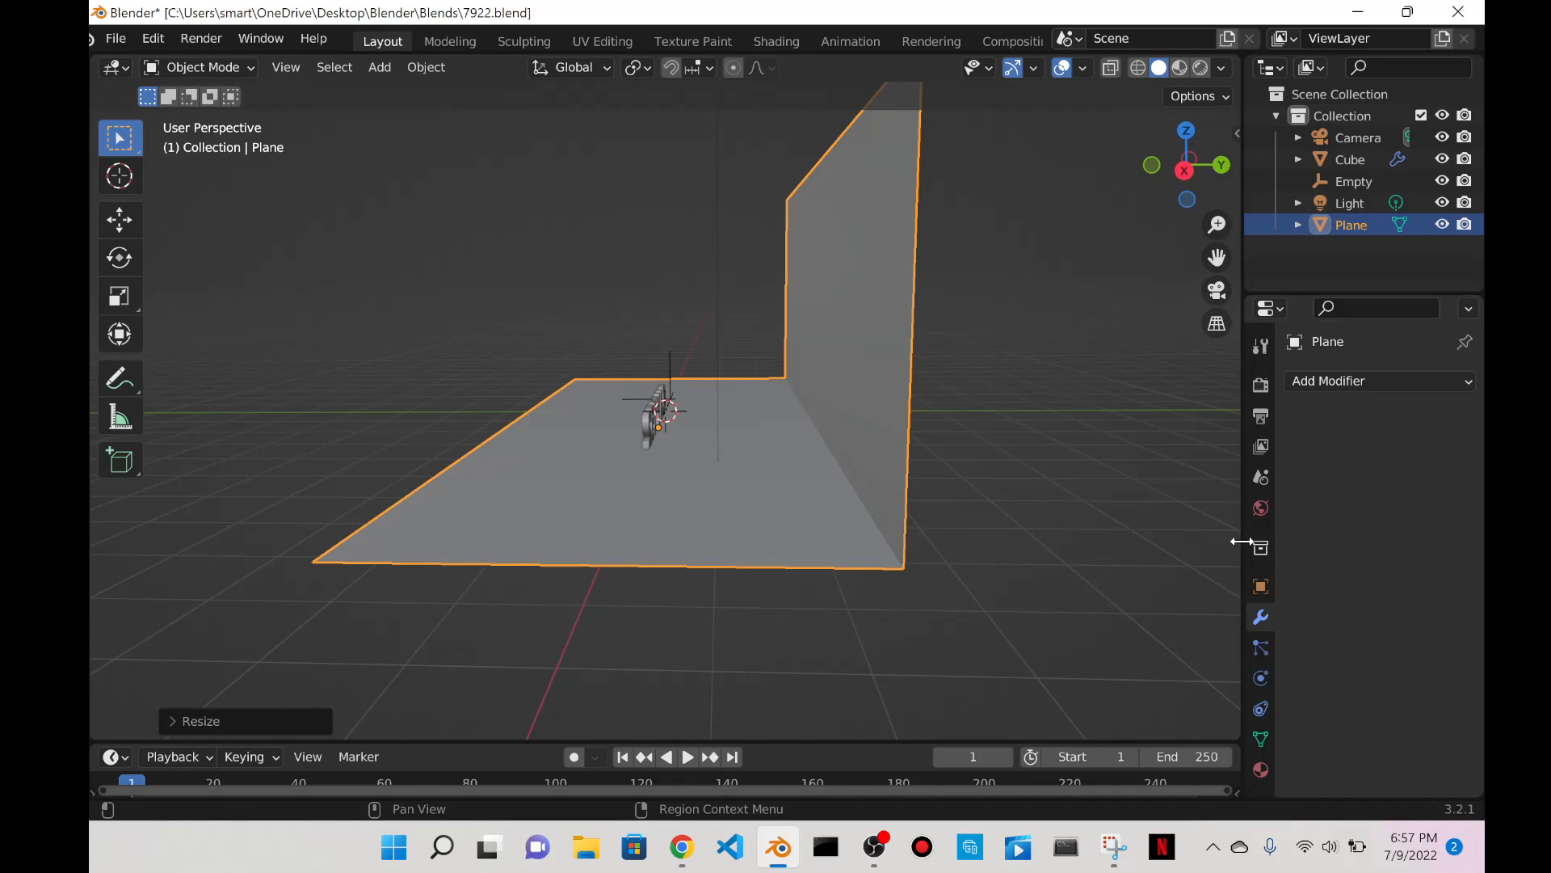
{"action": "left_click_drag", "start_coordinate": [1243, 544], "coordinate": [1161, 544]}
{"action": "left_click", "coordinate": [1308, 379]}
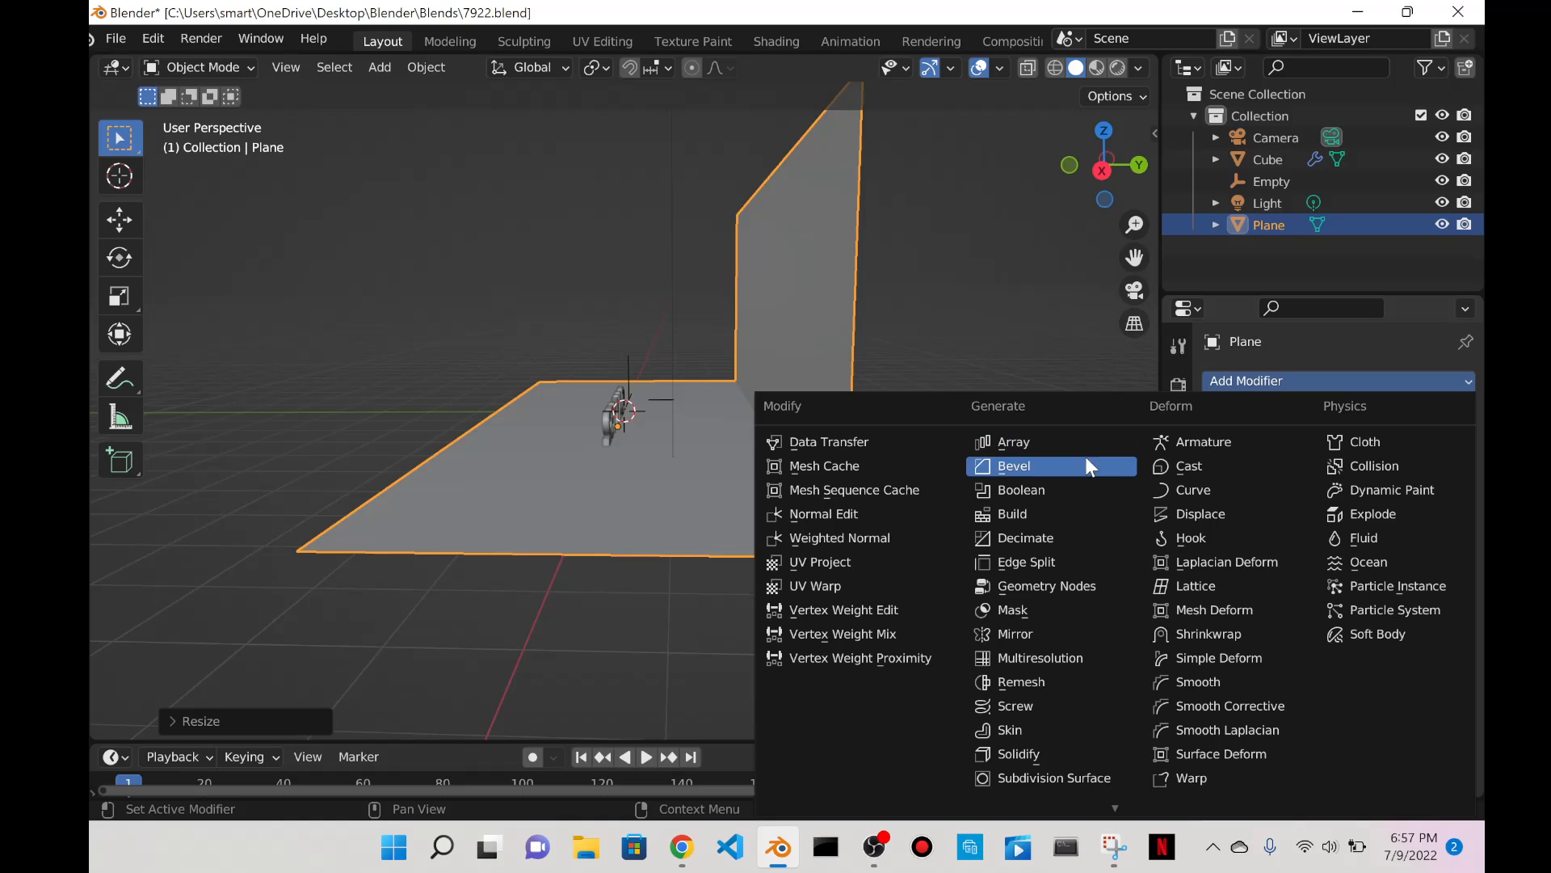
{"action": "left_click", "coordinate": [1051, 466]}
{"action": "middle_click_drag", "start_coordinate": [821, 664], "coordinate": [929, 558]}
{"action": "left_click_drag", "start_coordinate": [1377, 502], "coordinate": [1443, 528]}
{"action": "middle_click_drag", "start_coordinate": [1001, 496], "coordinate": [1108, 531]}
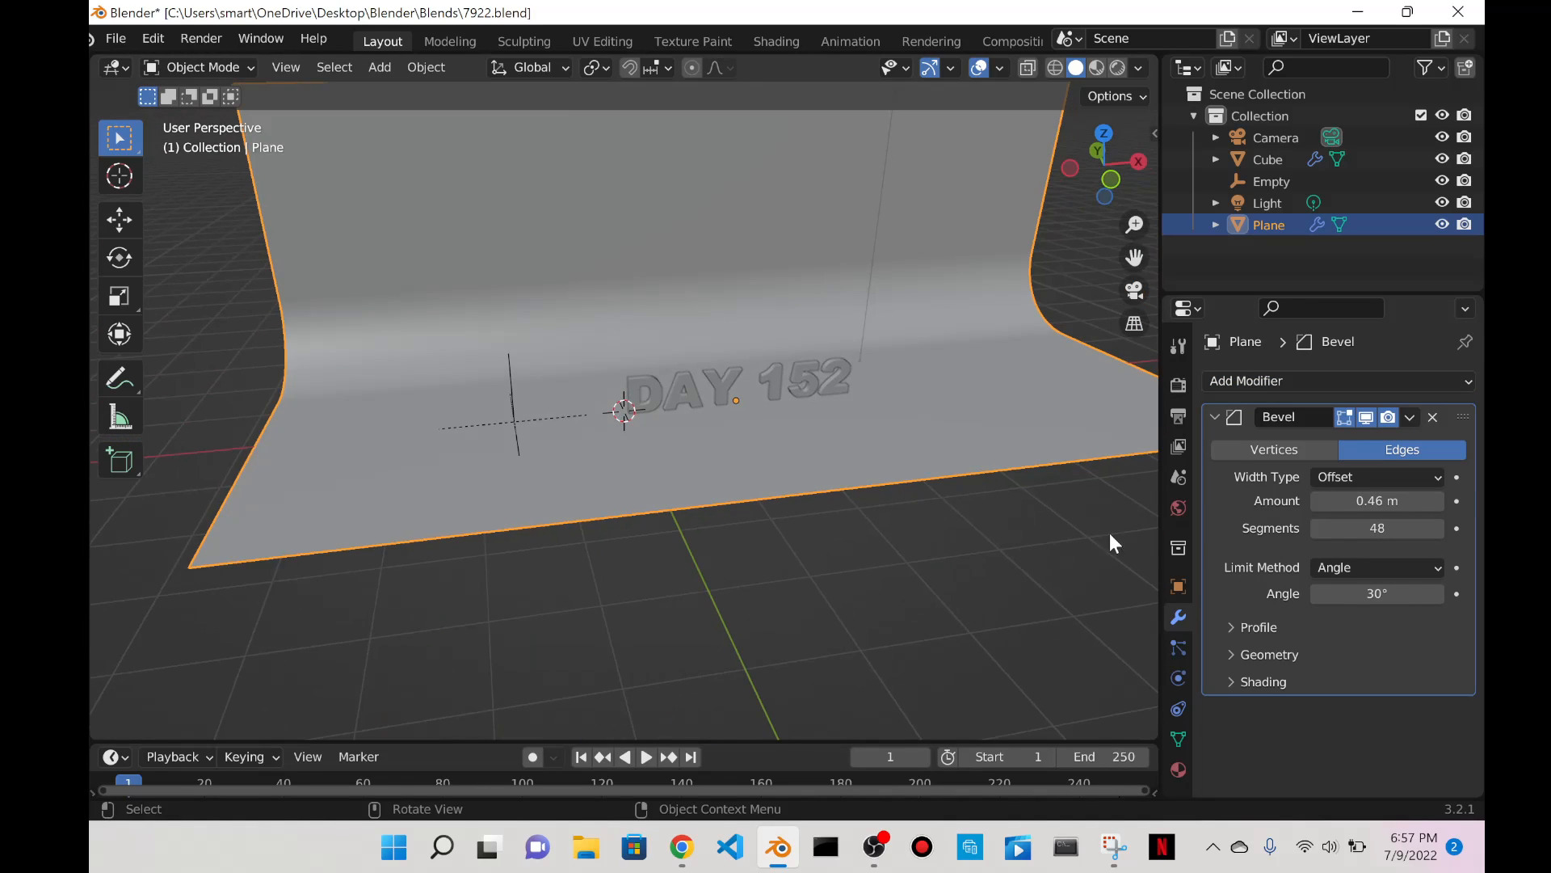
Apply smooth shading to the curved backdrop plane.
{"action": "scroll", "coordinate": [1109, 531], "scroll_direction": "down", "scroll_amount": 5}
{"action": "right_click", "coordinate": [630, 244]}
{"action": "left_click", "coordinate": [639, 244]}
{"action": "middle_click_drag", "start_coordinate": [728, 339], "coordinate": [955, 287]}
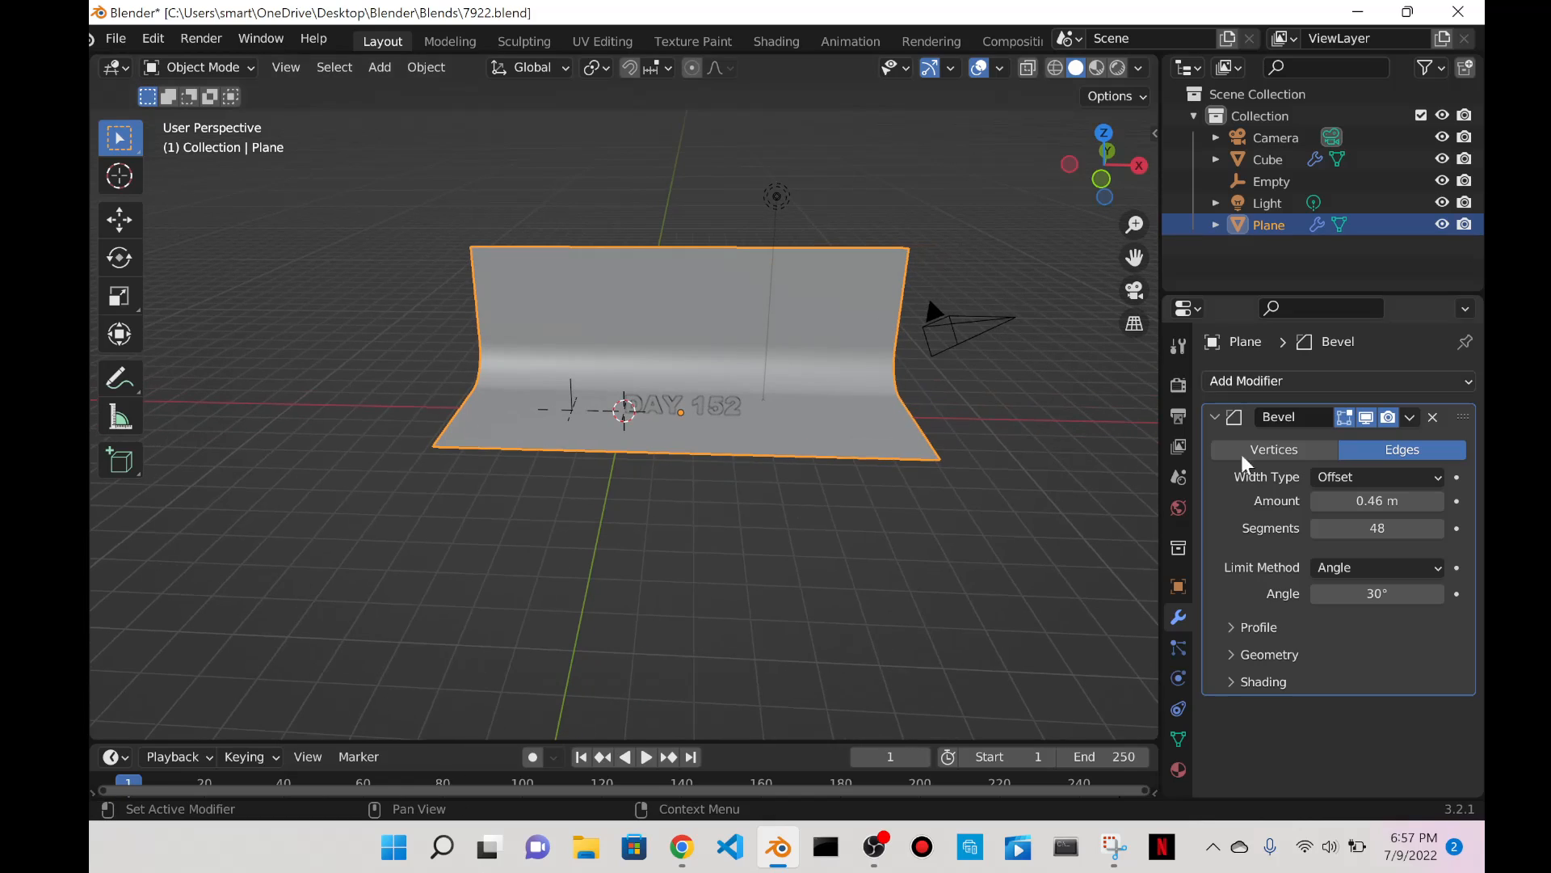
Create a new material for the backdrop plane with a pure white base color, then deselect the plane.
{"action": "left_click", "coordinate": [1178, 769]}
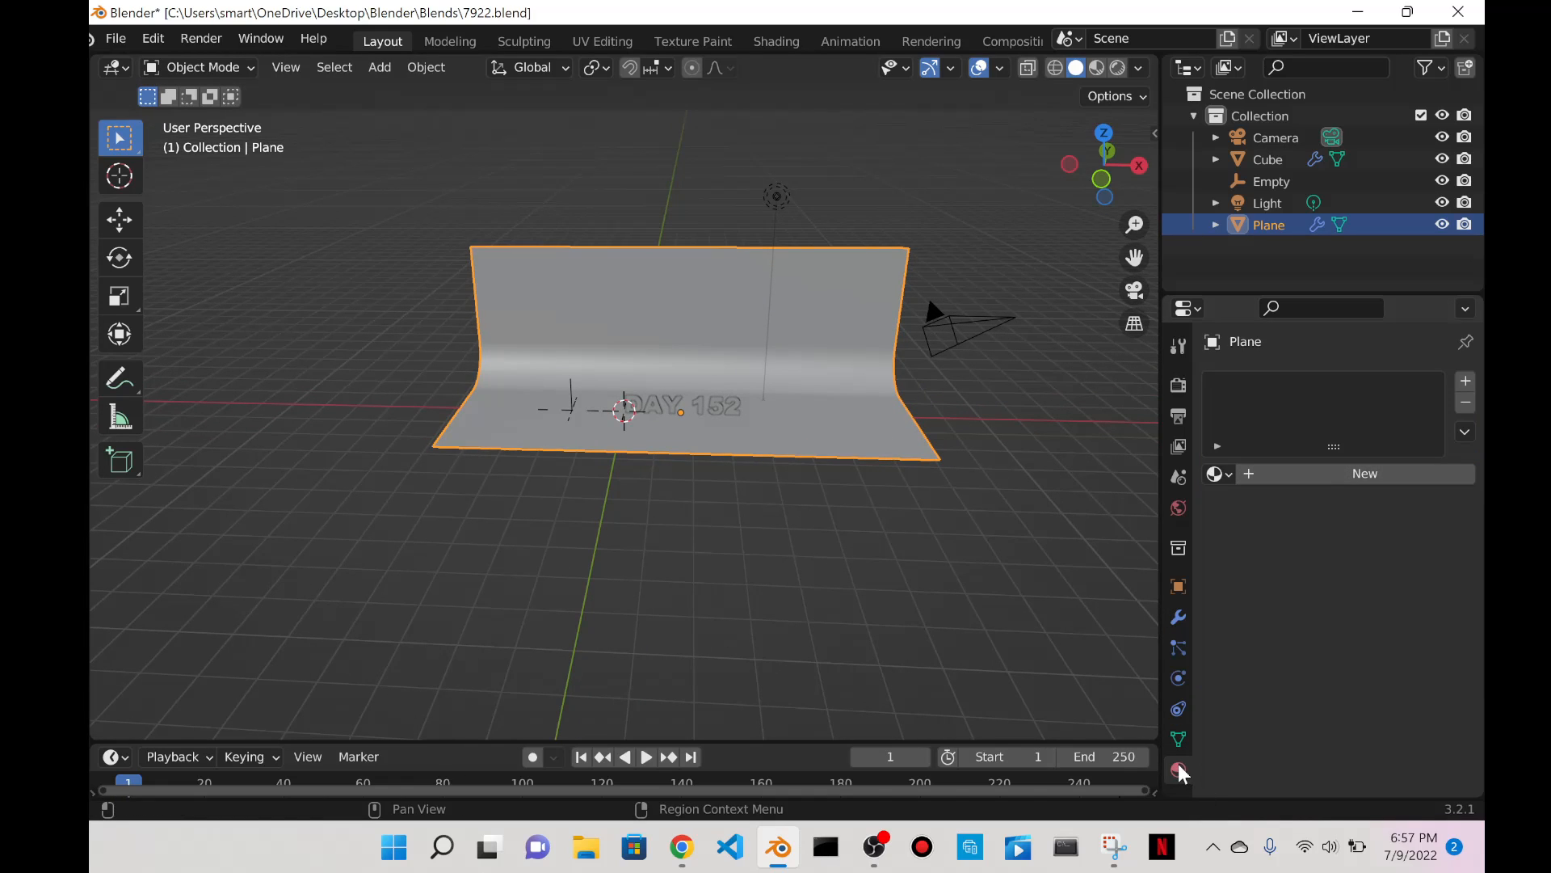
{"action": "left_click", "coordinate": [1289, 475]}
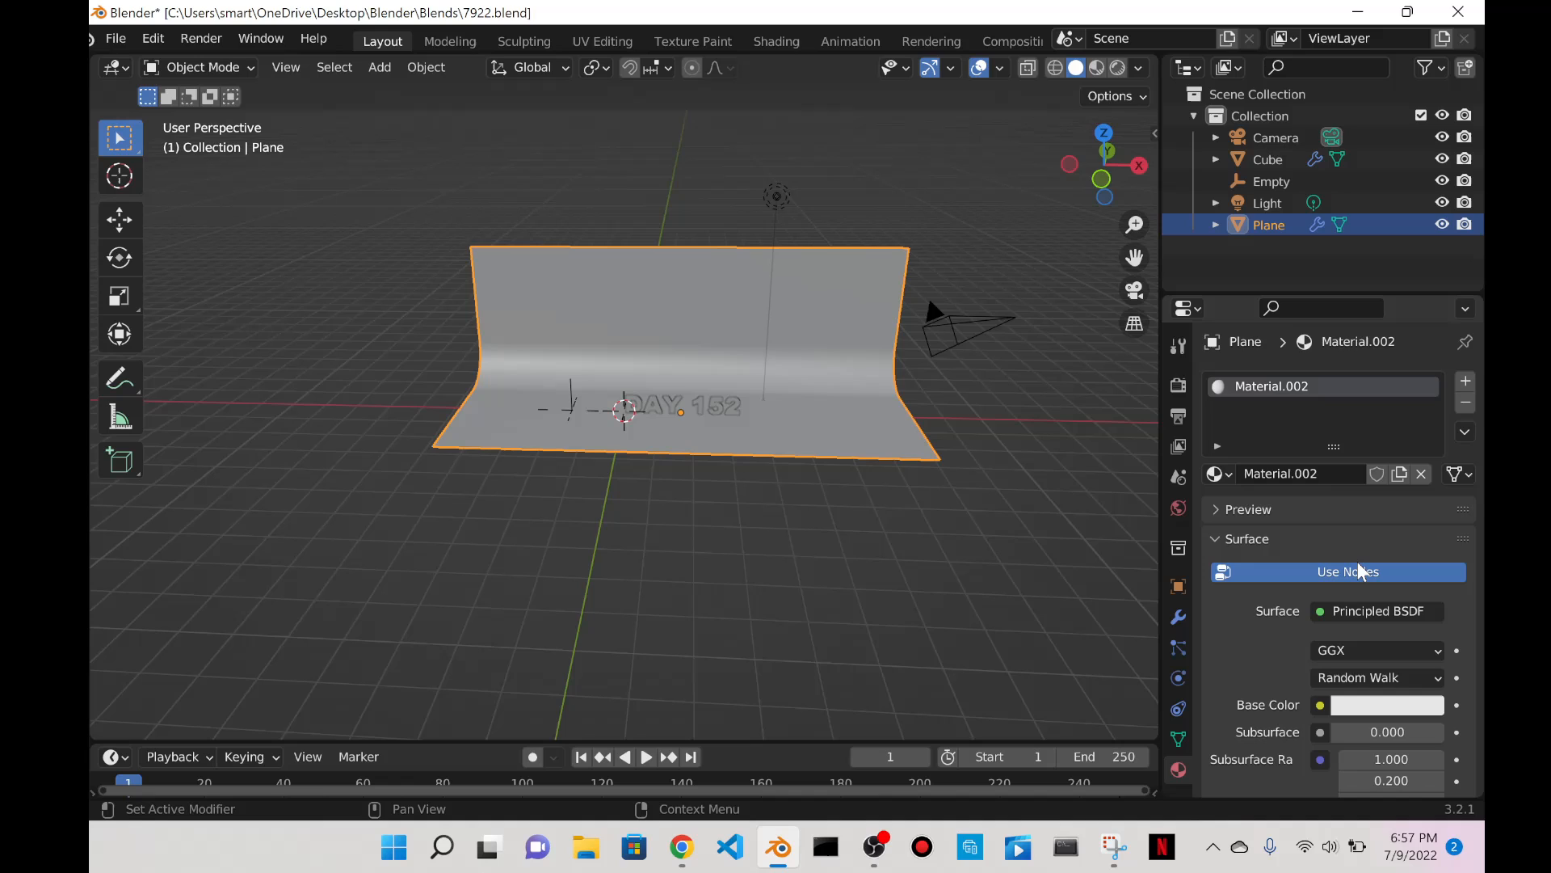
{"action": "left_click", "coordinate": [1366, 716]}
{"action": "left_click", "coordinate": [1420, 417]}
{"action": "left_click", "coordinate": [981, 264]}
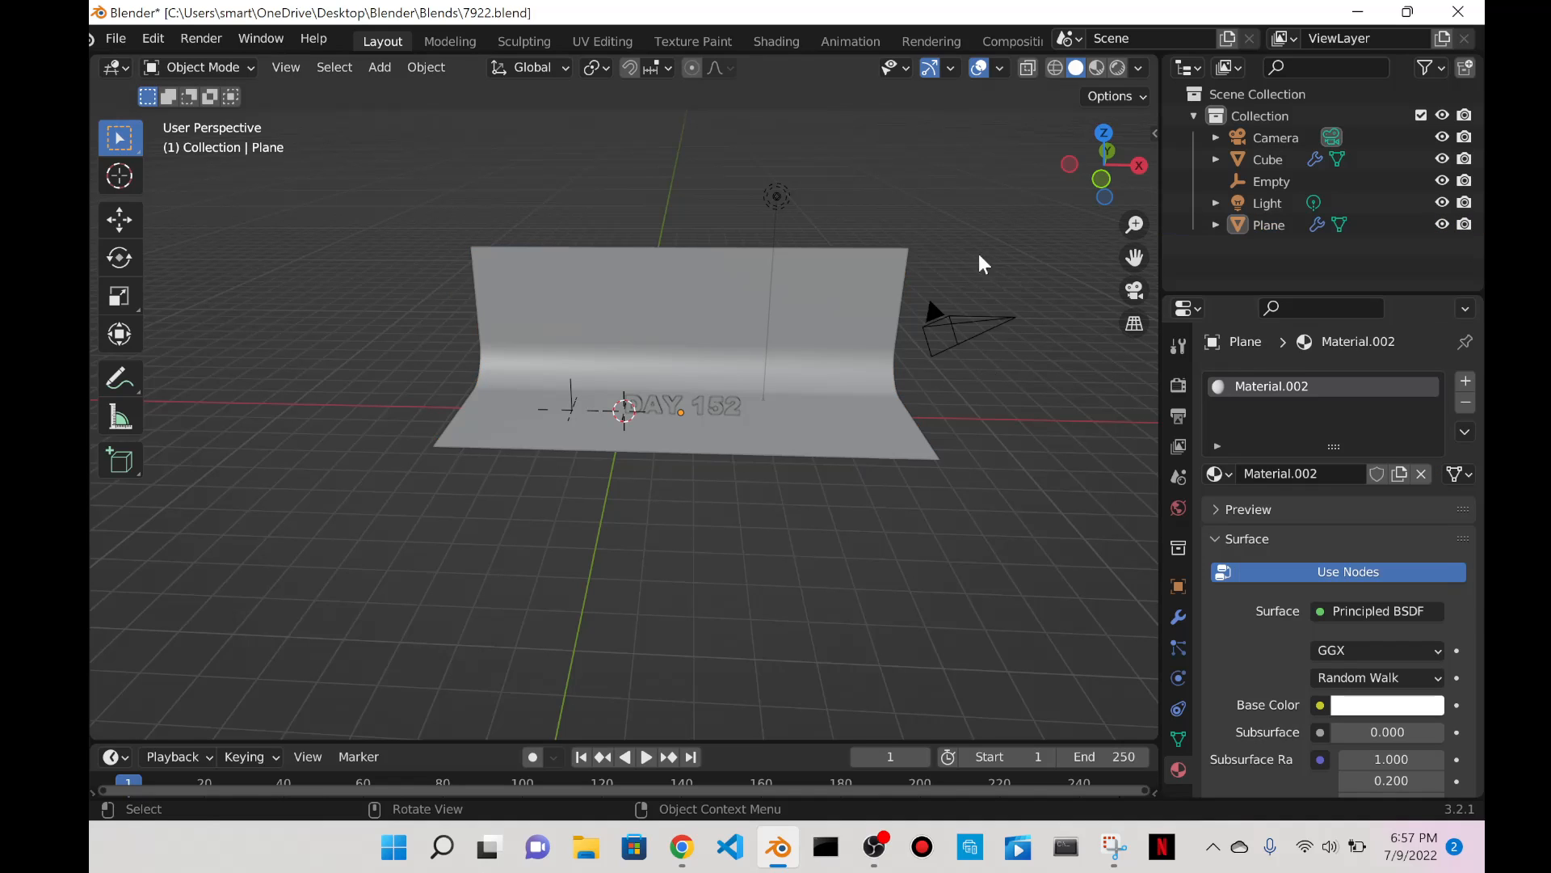
Switch the viewport to rendered shading and inspect the lighting and the text against the backdrop.
{"action": "scroll", "coordinate": [998, 251], "scroll_direction": "up", "scroll_amount": 2}
{"action": "left_click", "coordinate": [1118, 71]}
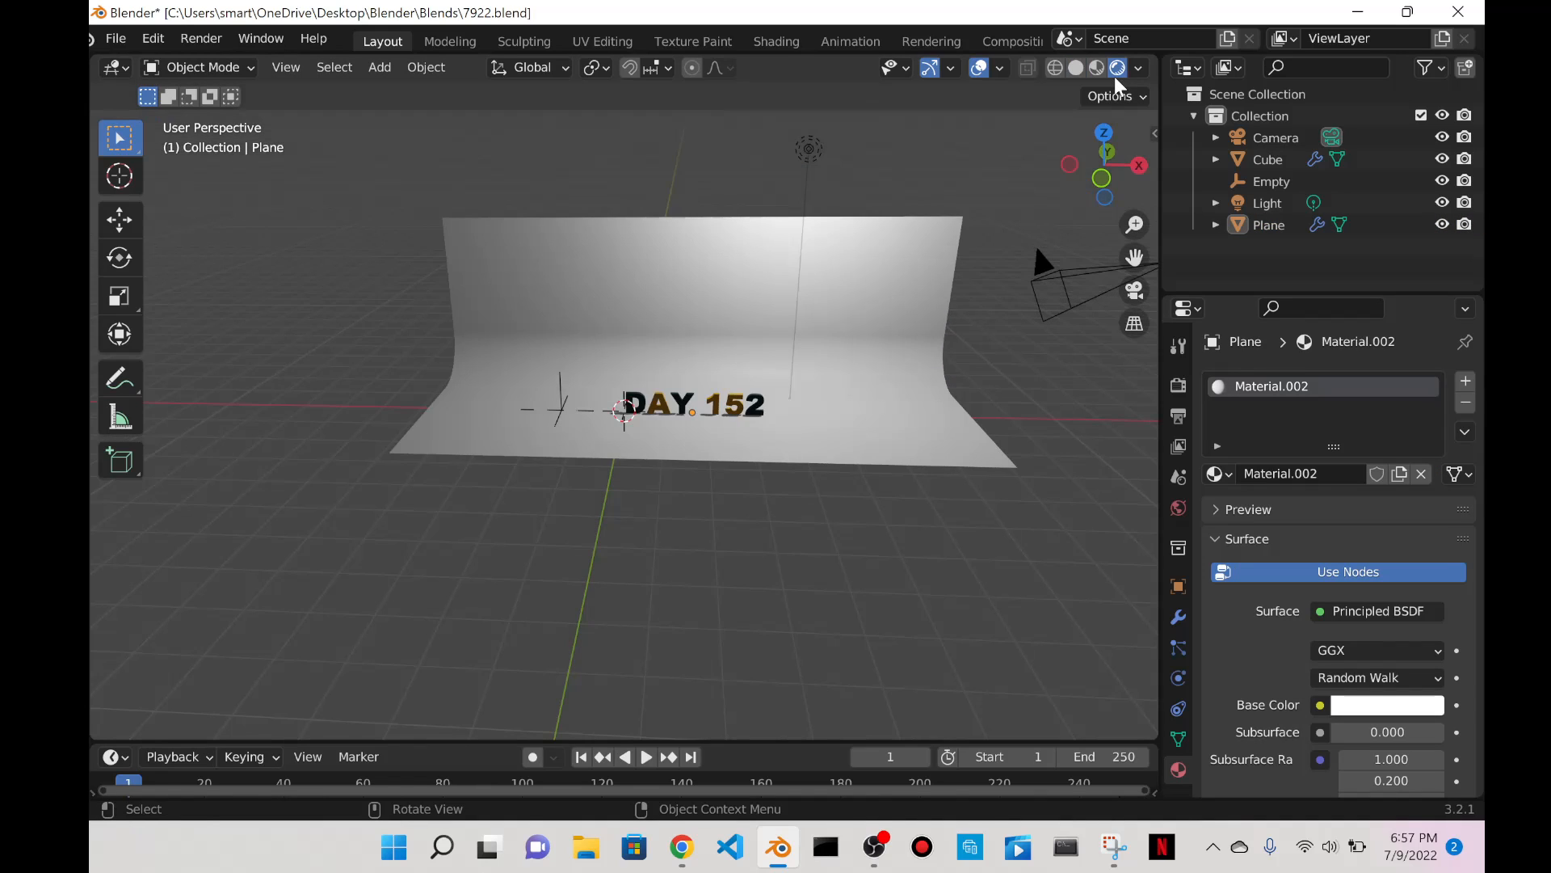
{"action": "scroll", "coordinate": [1010, 363], "scroll_direction": "up", "scroll_amount": 3}
{"action": "middle_click_drag", "start_coordinate": [1025, 346], "coordinate": [887, 388], "text": "shift"}
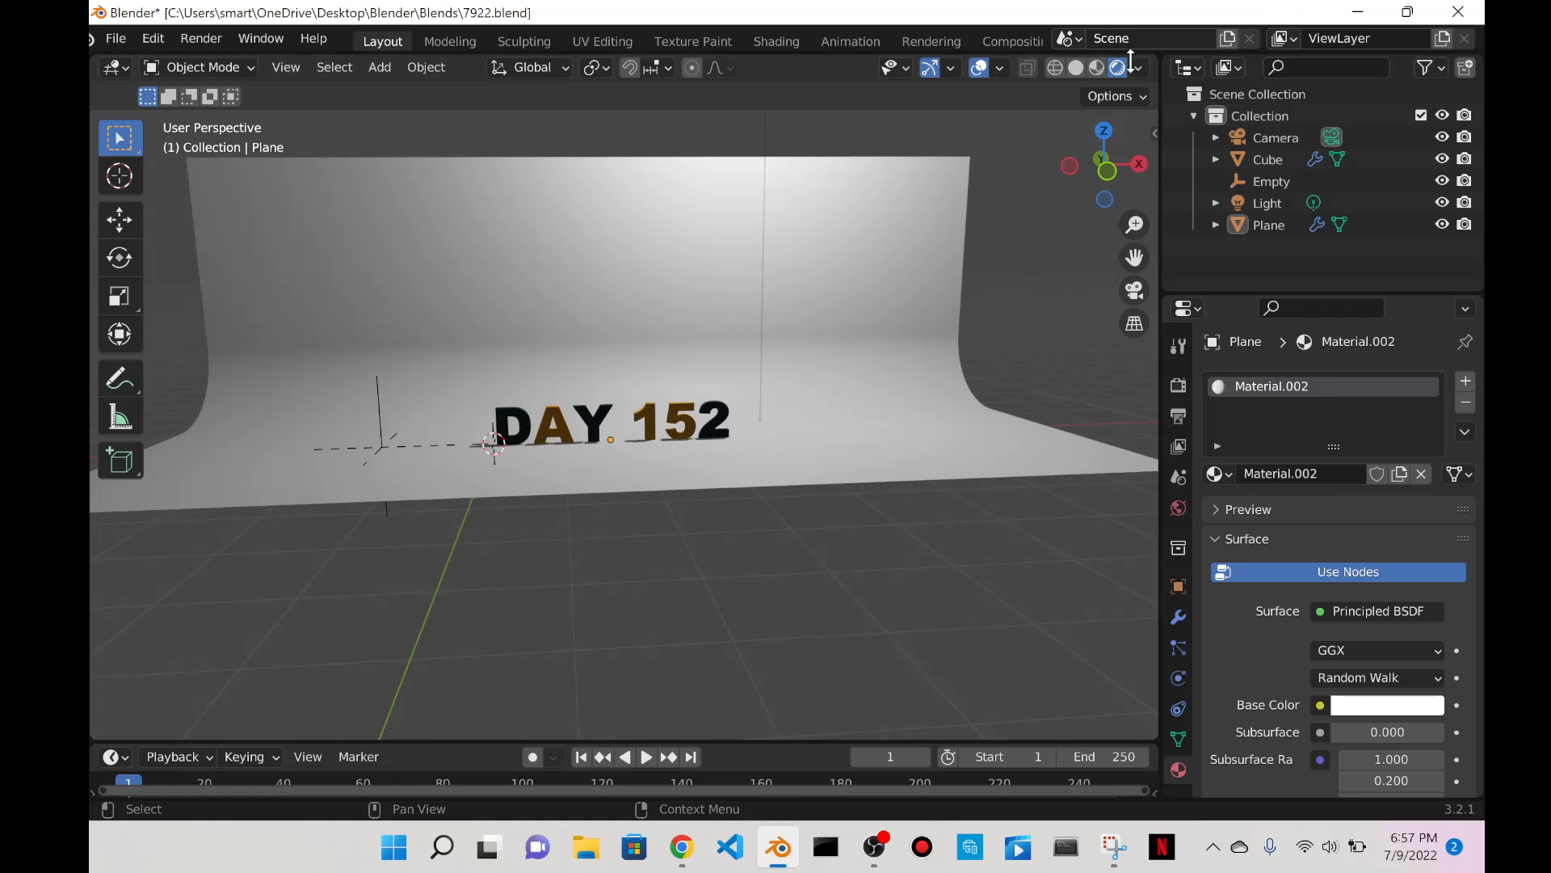
{"action": "scroll", "coordinate": [696, 438], "scroll_direction": "down", "scroll_amount": 5}
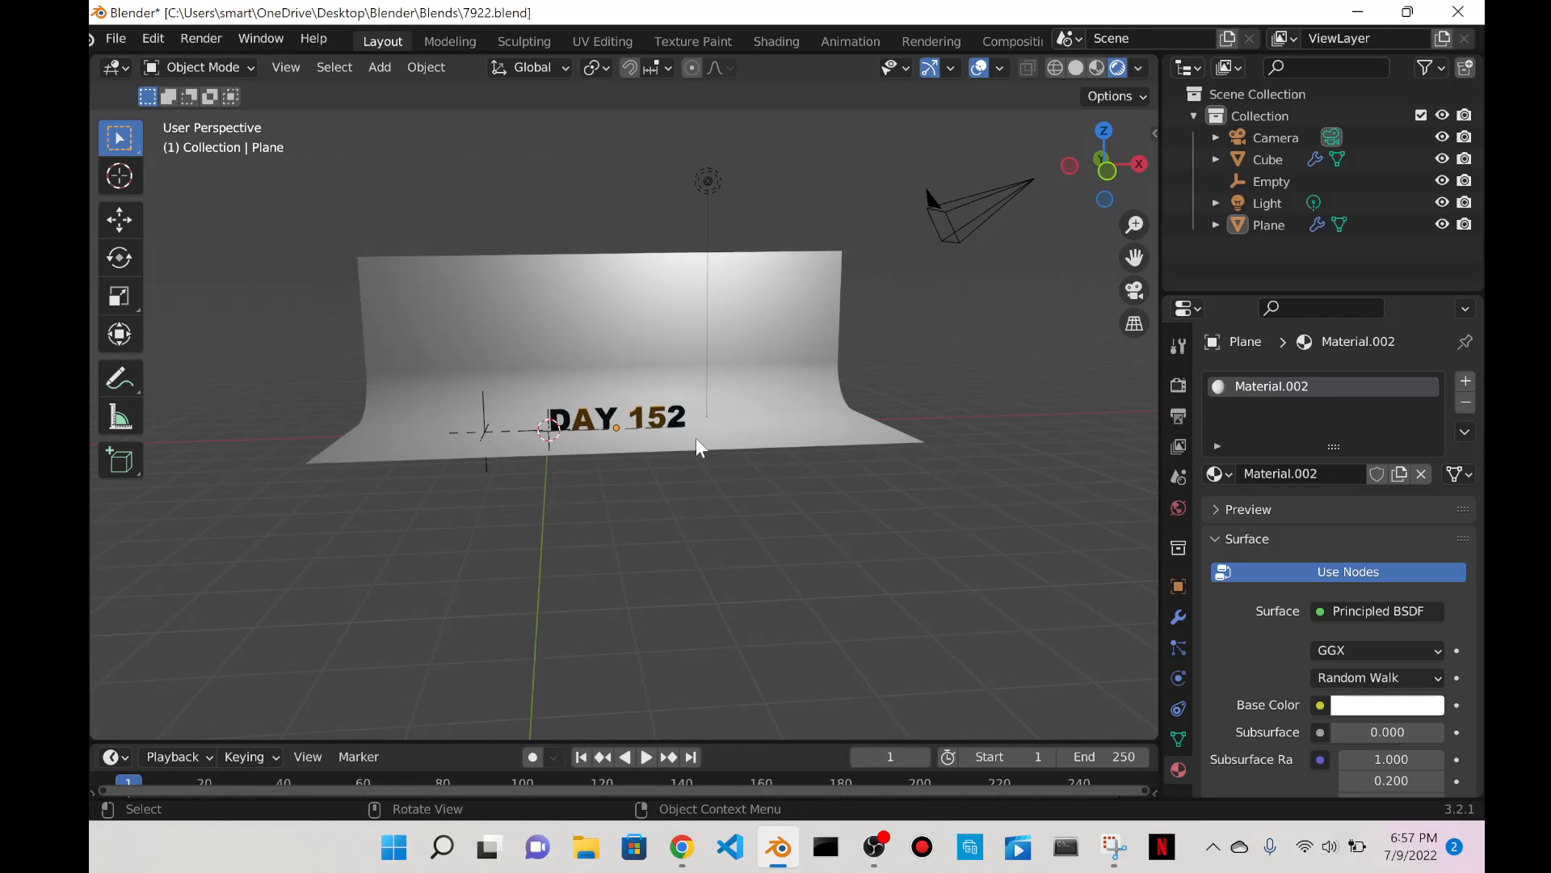
{"action": "left_click", "coordinate": [698, 214]}
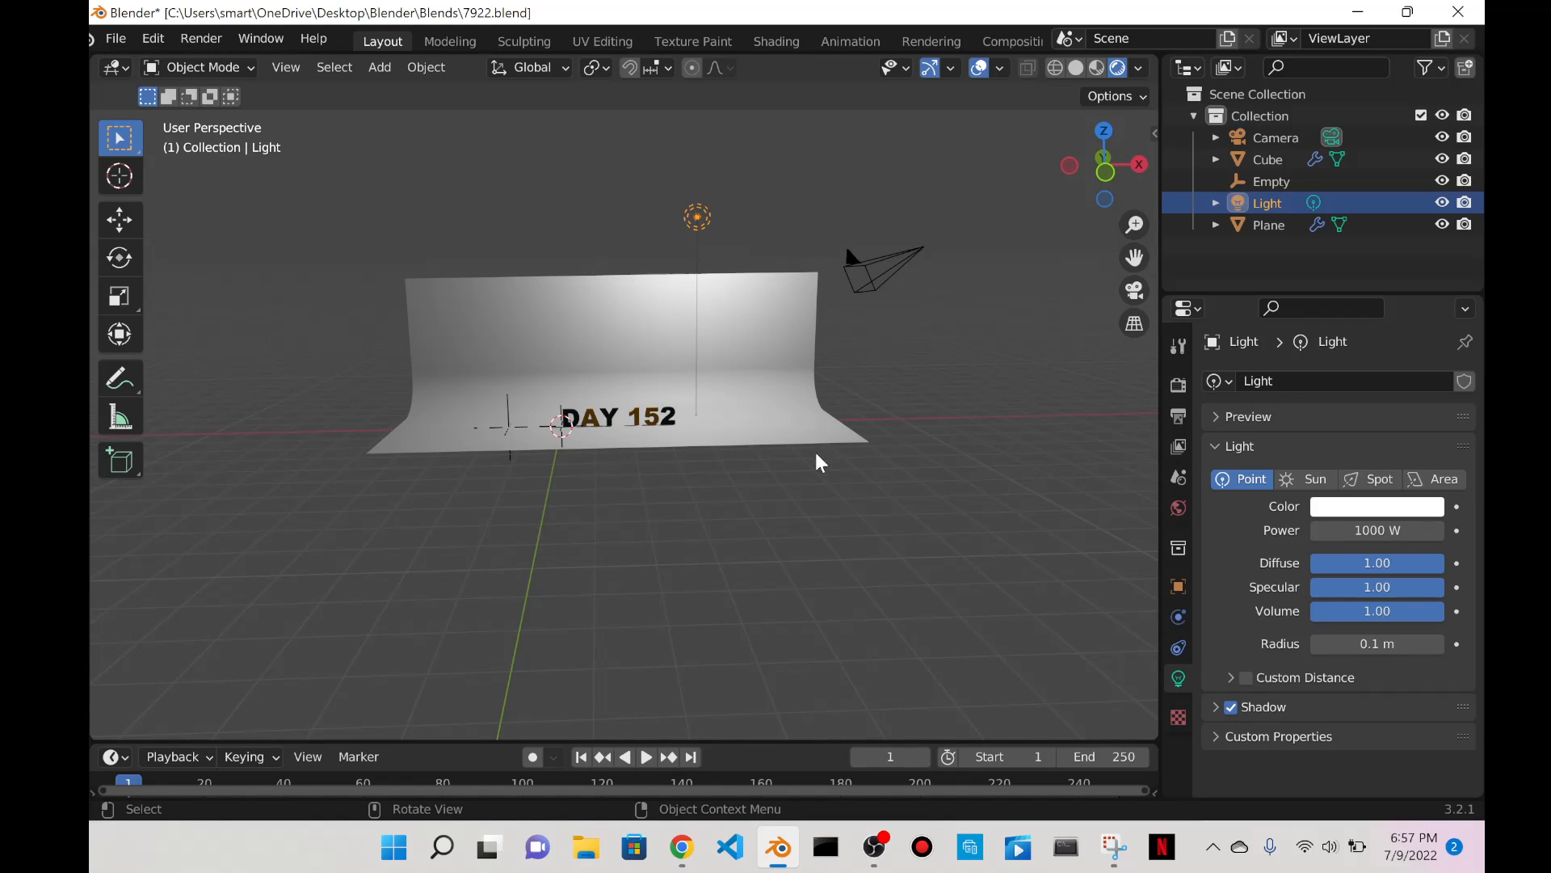
{"action": "scroll", "coordinate": [728, 384], "scroll_direction": "up", "scroll_amount": 5}
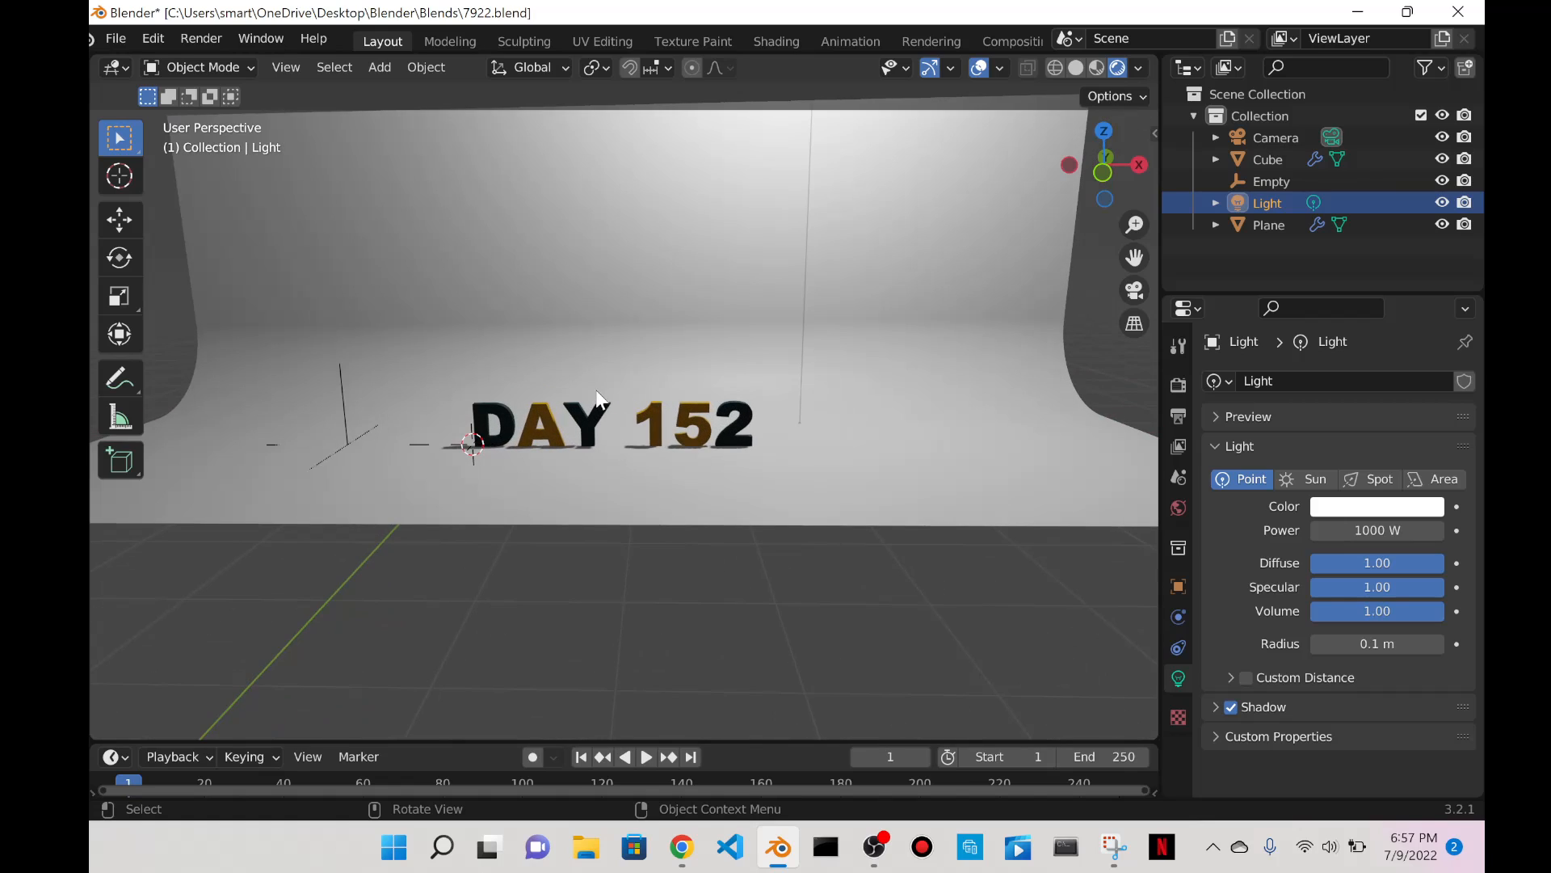
{"action": "left_click", "coordinate": [590, 414]}
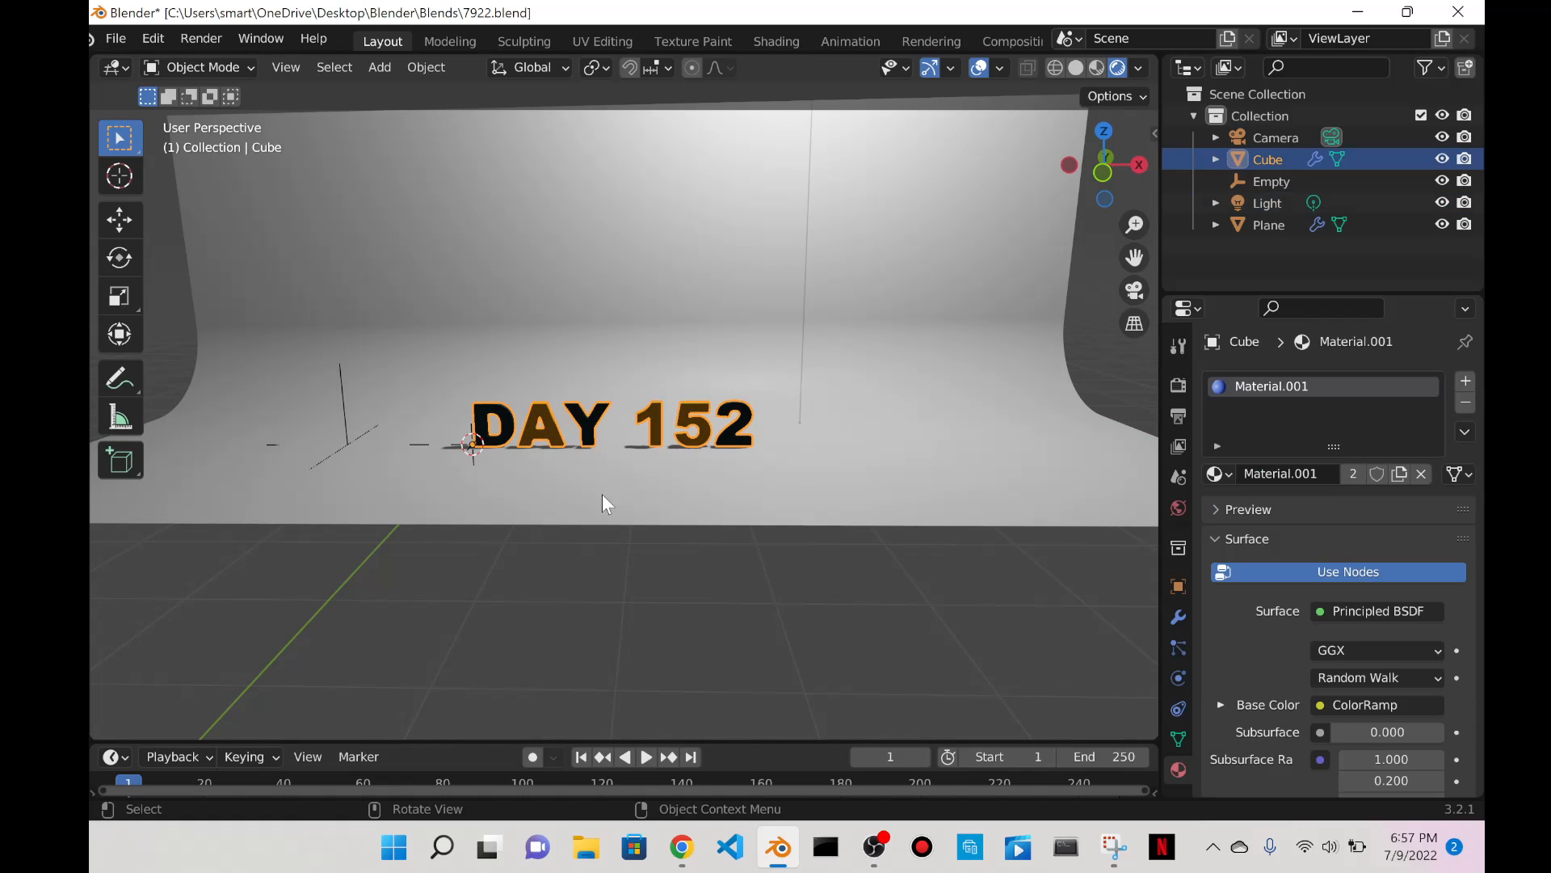
Enlarge the timeline area and move the empty beside the text along X to about -1.06 m.
{"action": "left_click", "coordinate": [428, 736]}
{"action": "left_click_drag", "start_coordinate": [429, 741], "coordinate": [455, 571]}
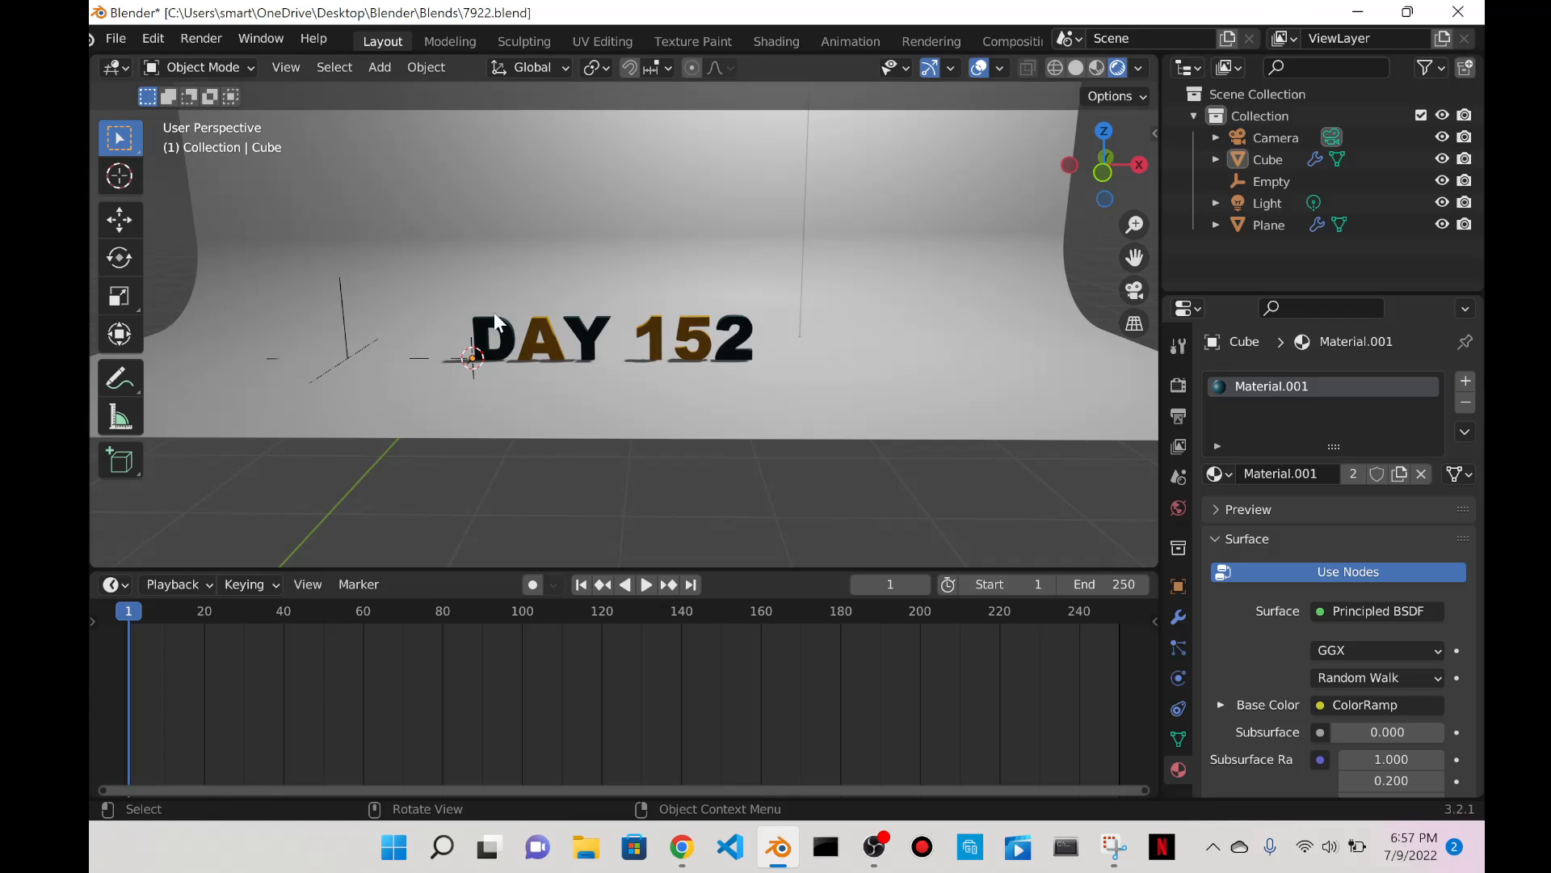
{"action": "left_click", "coordinate": [349, 365]}
{"action": "middle_click_drag", "start_coordinate": [543, 396], "coordinate": [586, 388]}
{"action": "key", "text": "g"}
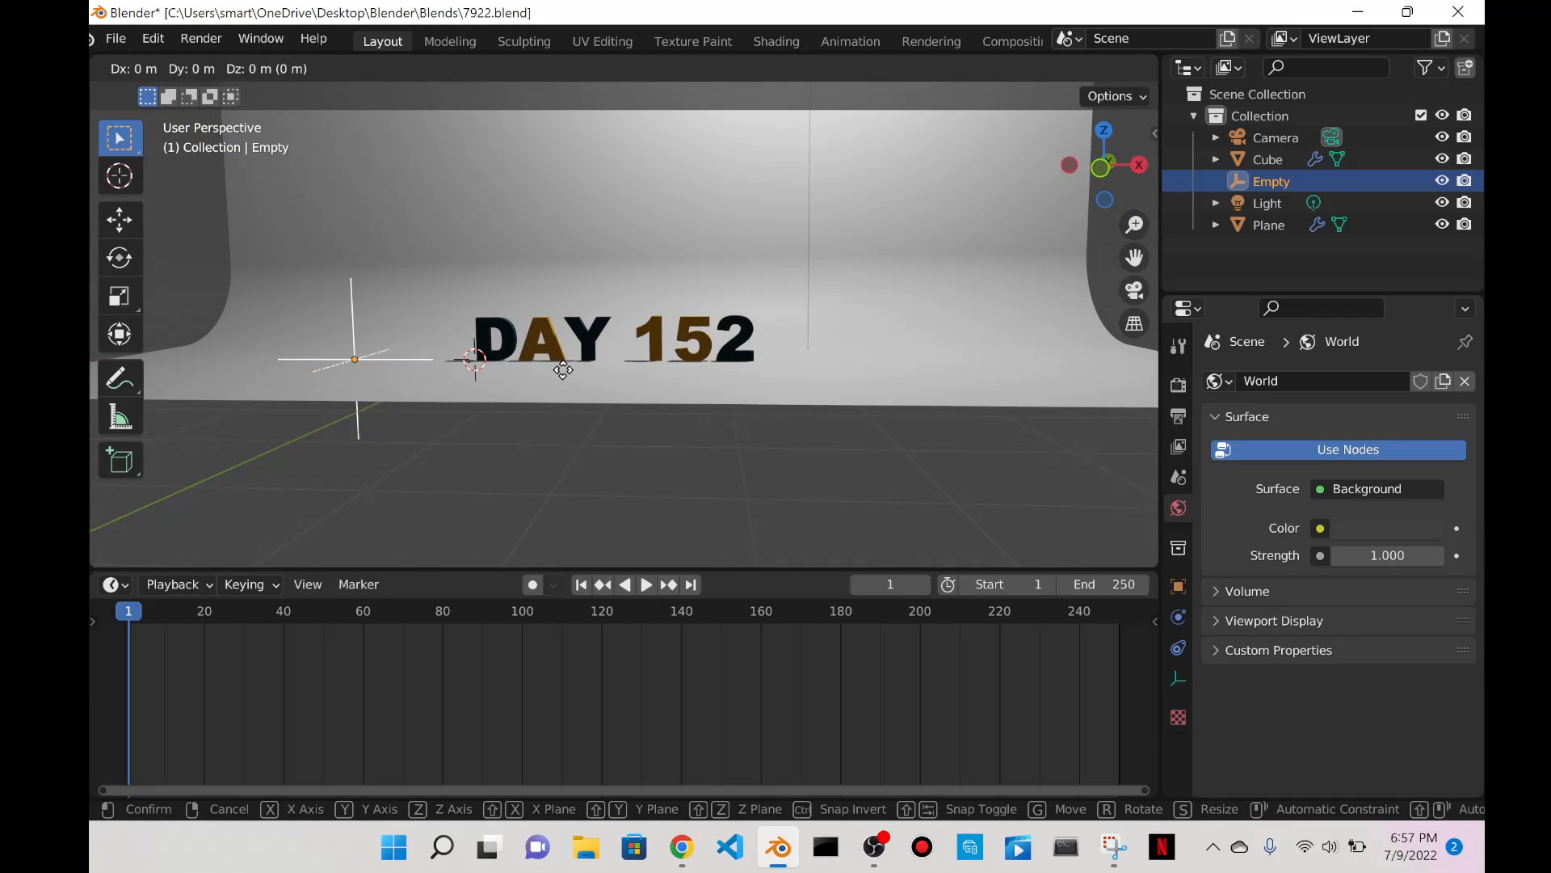
{"action": "key", "text": "x"}
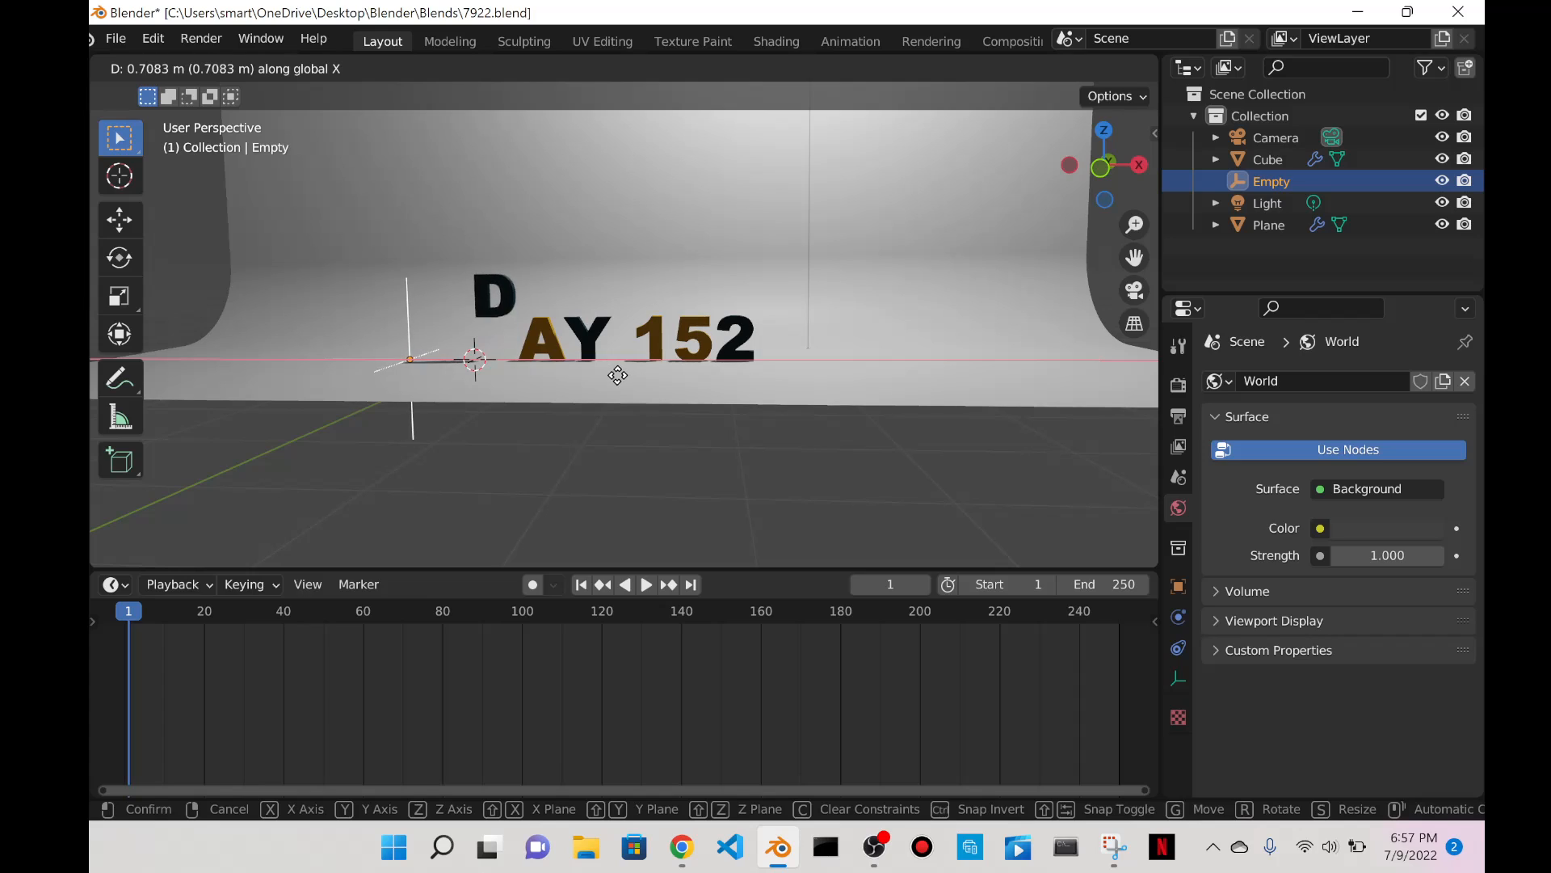
{"action": "left_click", "coordinate": [593, 376]}
{"action": "middle_click_drag", "start_coordinate": [581, 376], "coordinate": [582, 400]}
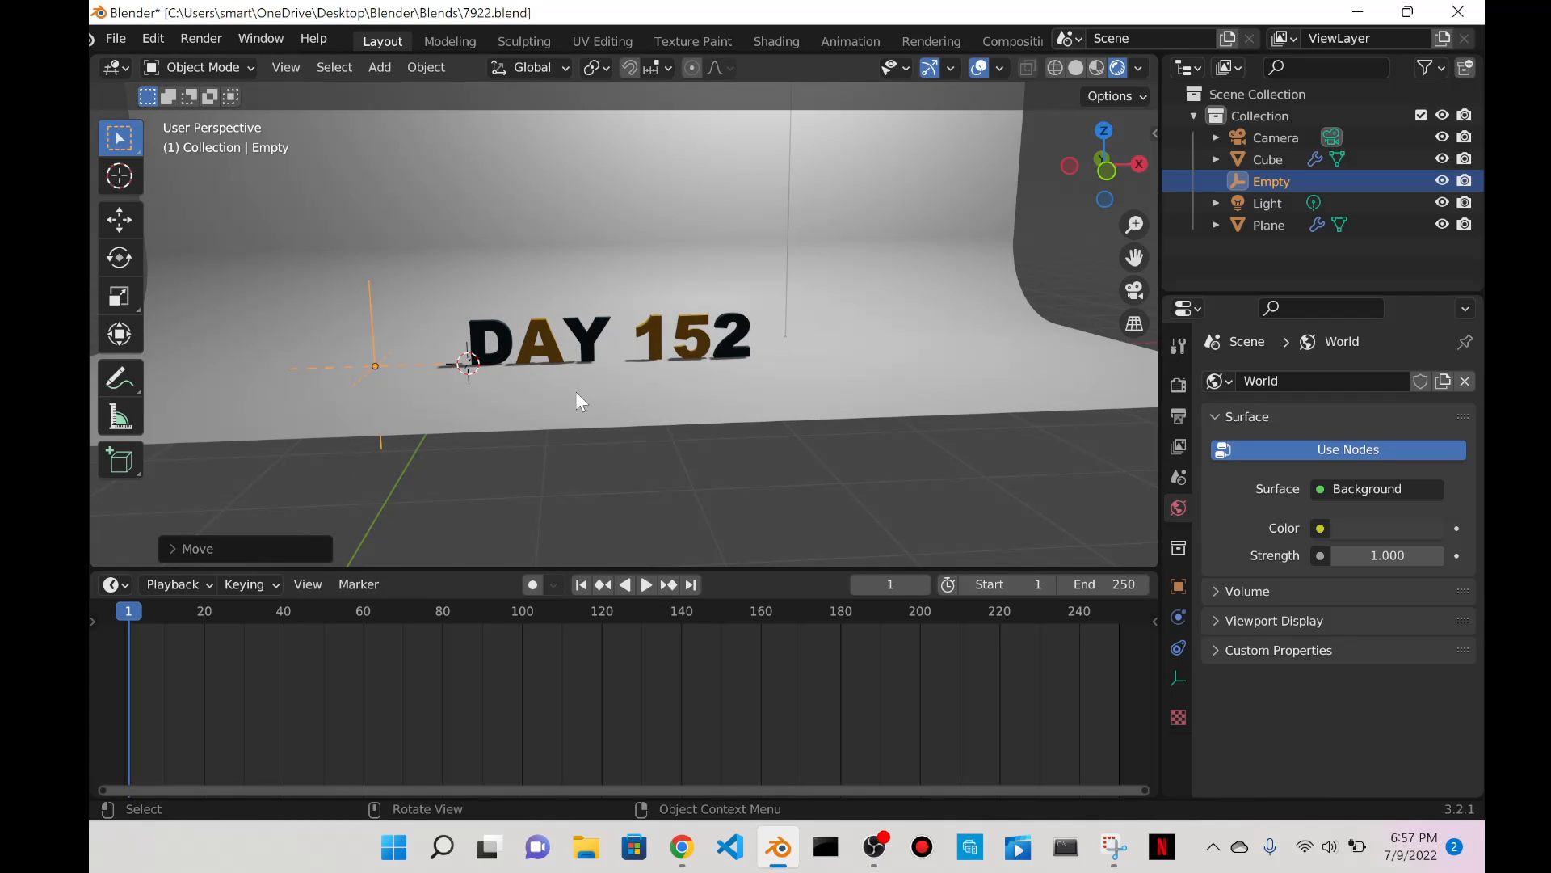
Insert a location keyframe for the empty at frame 1 and scrub through the timeline.
{"action": "key", "text": "n"}
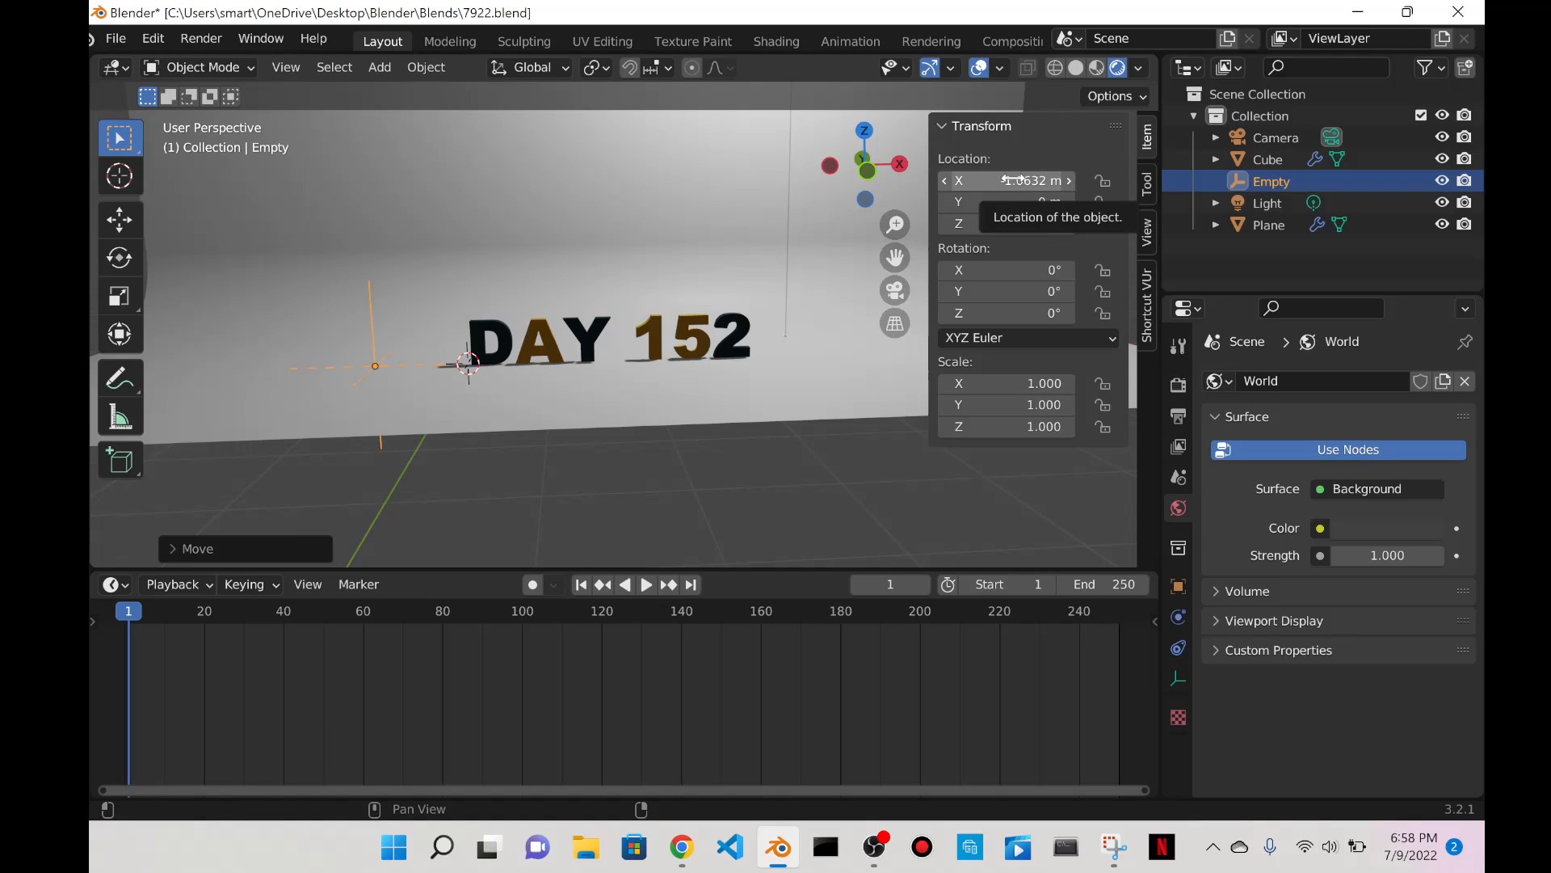
{"action": "key", "text": "i"}
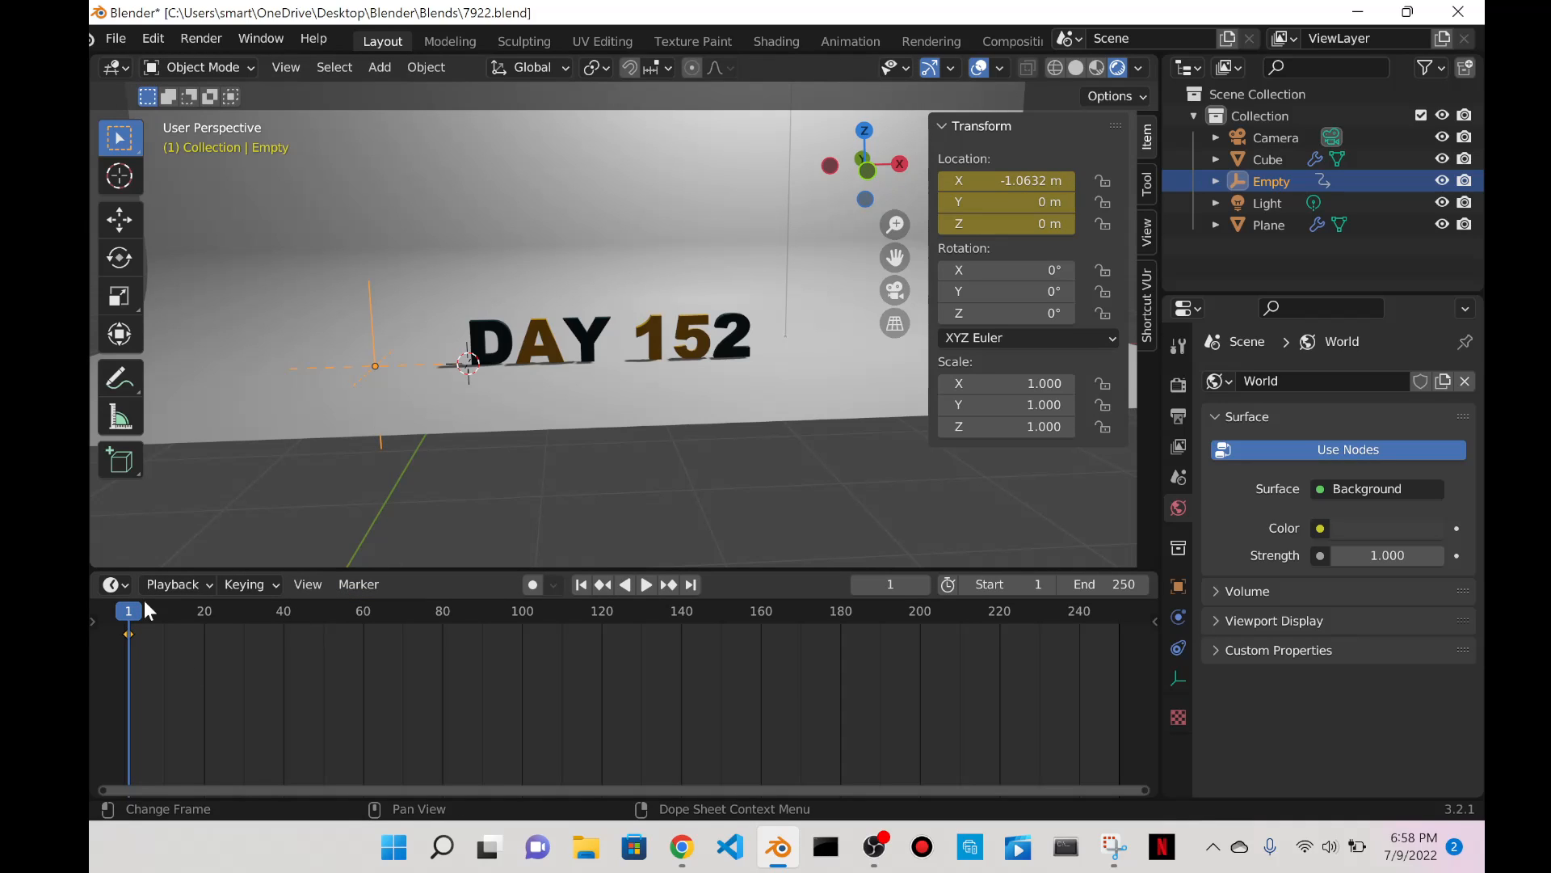
{"action": "left_click_drag", "start_coordinate": [133, 612], "coordinate": [383, 656]}
{"action": "left_click_drag", "start_coordinate": [212, 672], "coordinate": [105, 603]}
{"action": "left_click_drag", "start_coordinate": [383, 634], "coordinate": [612, 634]}
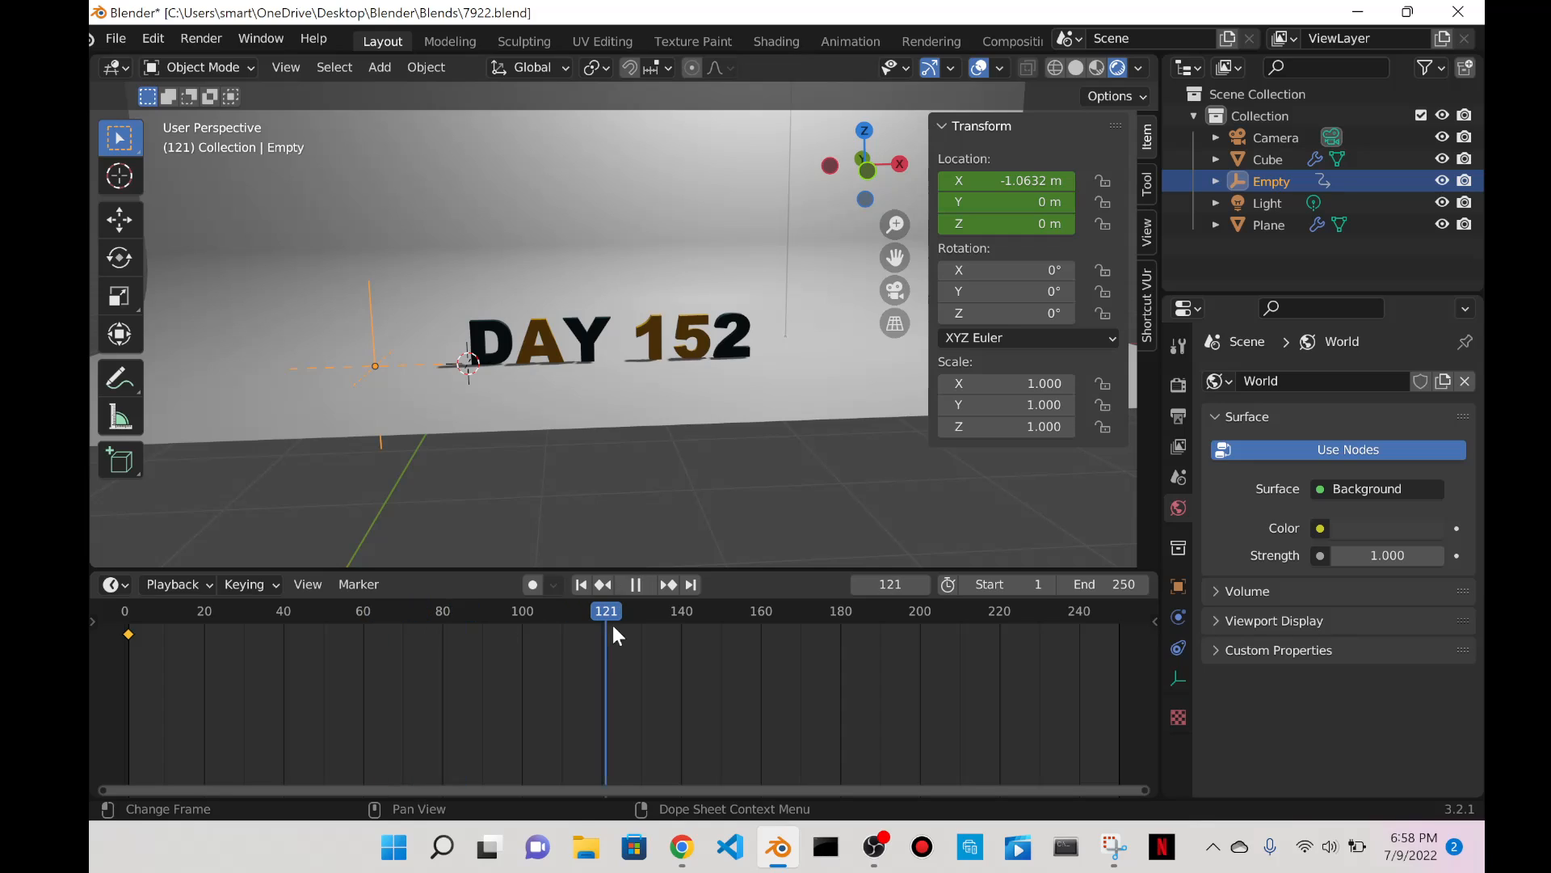
Set the animation's end frame to 80 and go to frame 80.
{"action": "left_click", "coordinate": [1104, 585]}
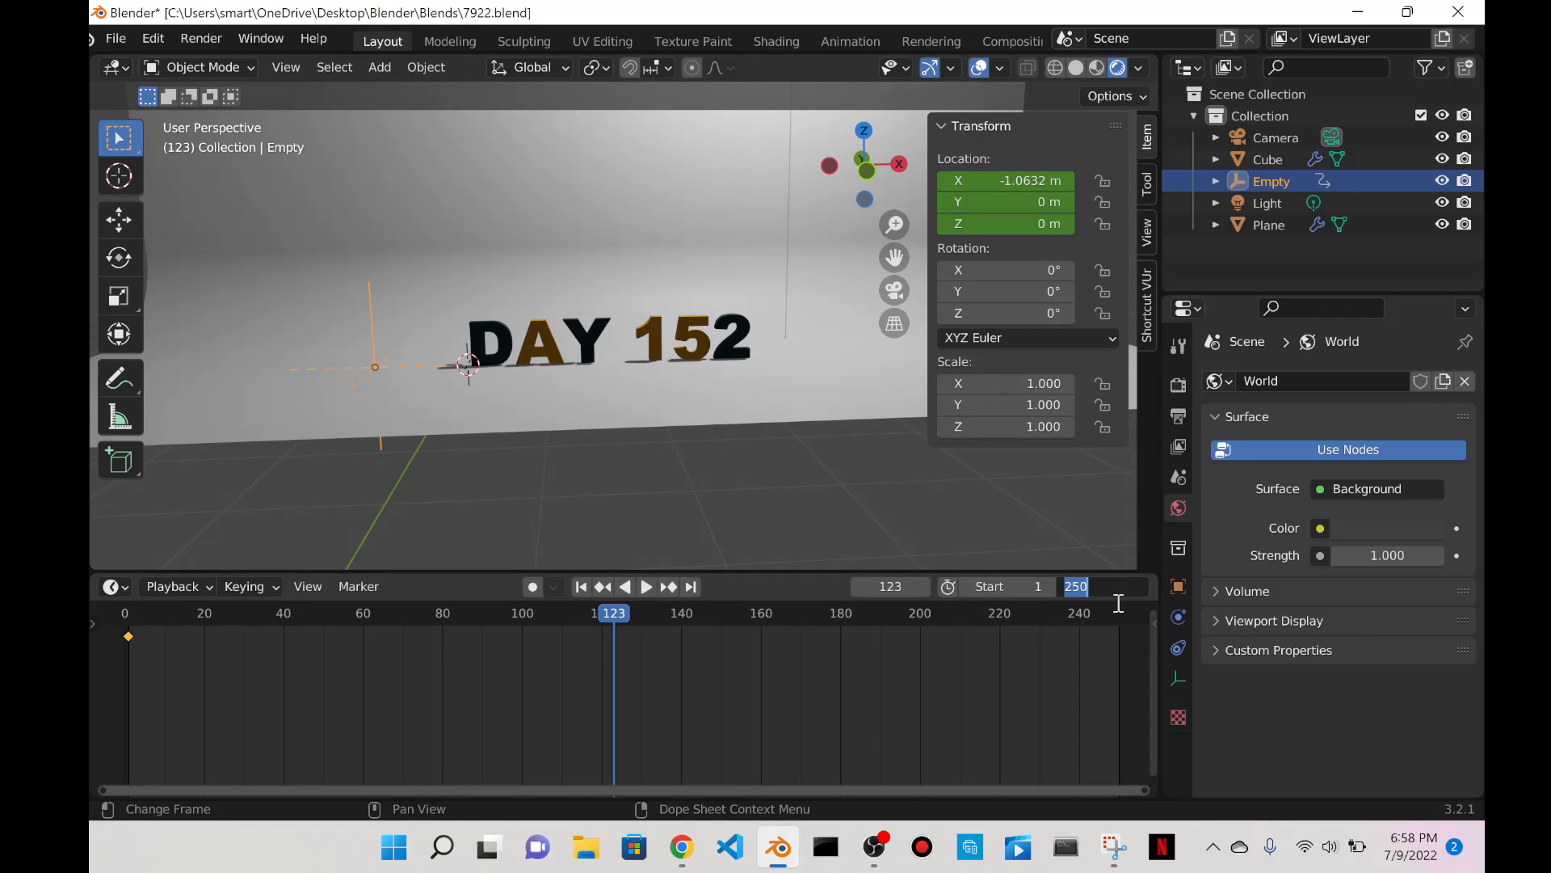
{"action": "type", "text": "80"}
{"action": "key", "text": "Return"}
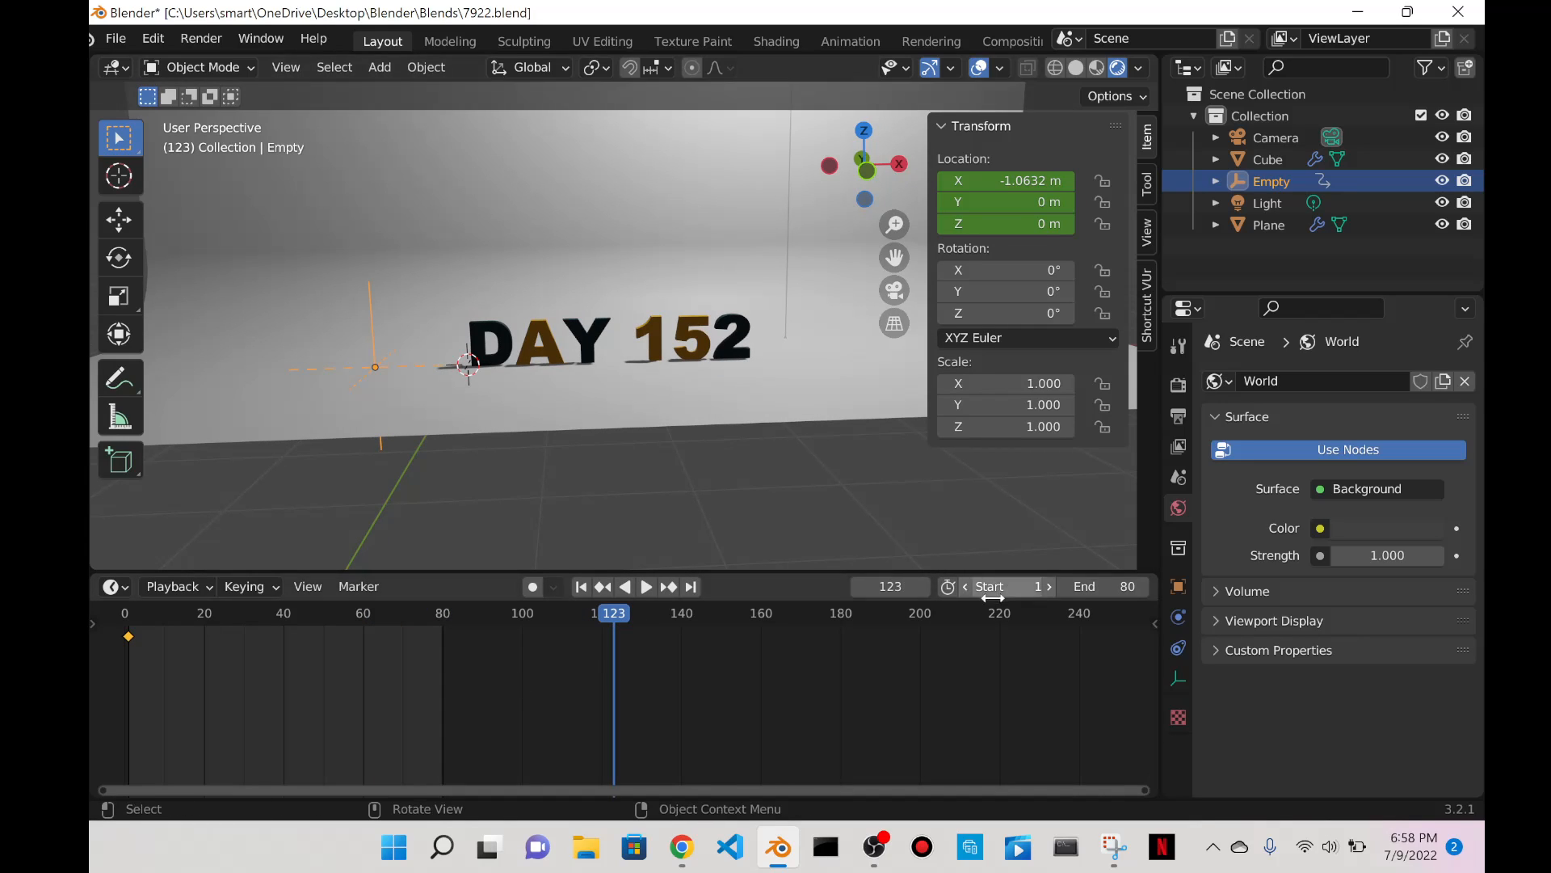
{"action": "double_click", "coordinate": [889, 586]}
{"action": "type", "text": "80"}
{"action": "key", "text": "Return"}
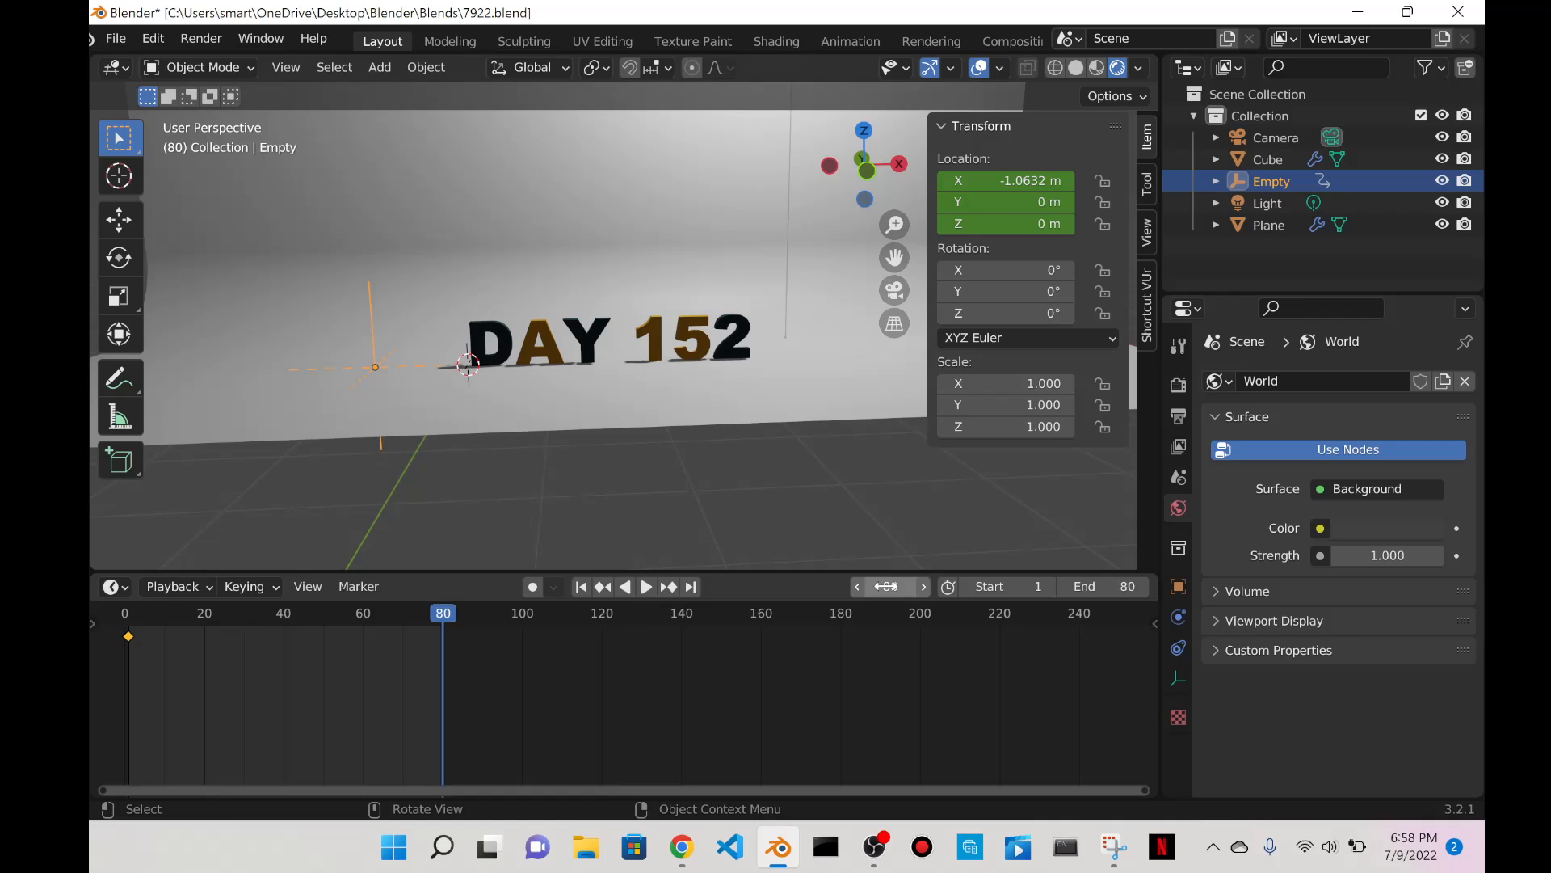
{"action": "left_click", "coordinate": [376, 325]}
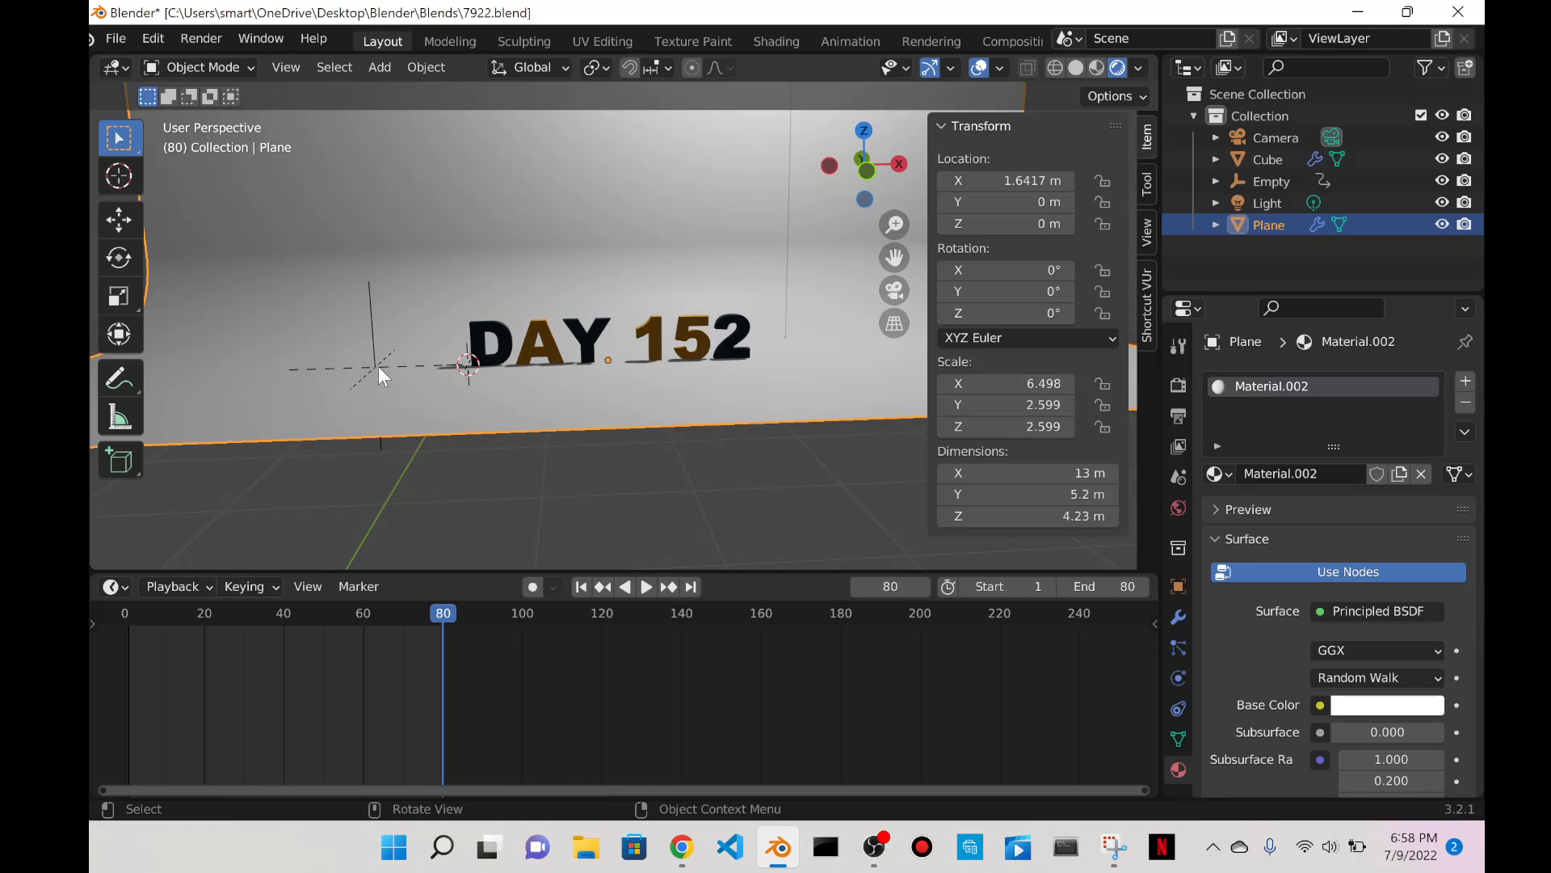
{"action": "left_click", "coordinate": [485, 521]}
{"action": "left_click", "coordinate": [369, 357]}
{"action": "left_click_drag", "start_coordinate": [299, 296], "coordinate": [499, 464]}
{"action": "left_click", "coordinate": [374, 365]}
{"action": "left_click", "coordinate": [506, 535]}
{"action": "left_click", "coordinate": [370, 343]}
{"action": "middle_click_drag", "start_coordinate": [375, 365], "coordinate": [477, 513]}
{"action": "scroll", "coordinate": [531, 338], "scroll_direction": "down", "scroll_amount": 1}
{"action": "scroll", "coordinate": [540, 328], "scroll_direction": "up", "scroll_amount": 8}
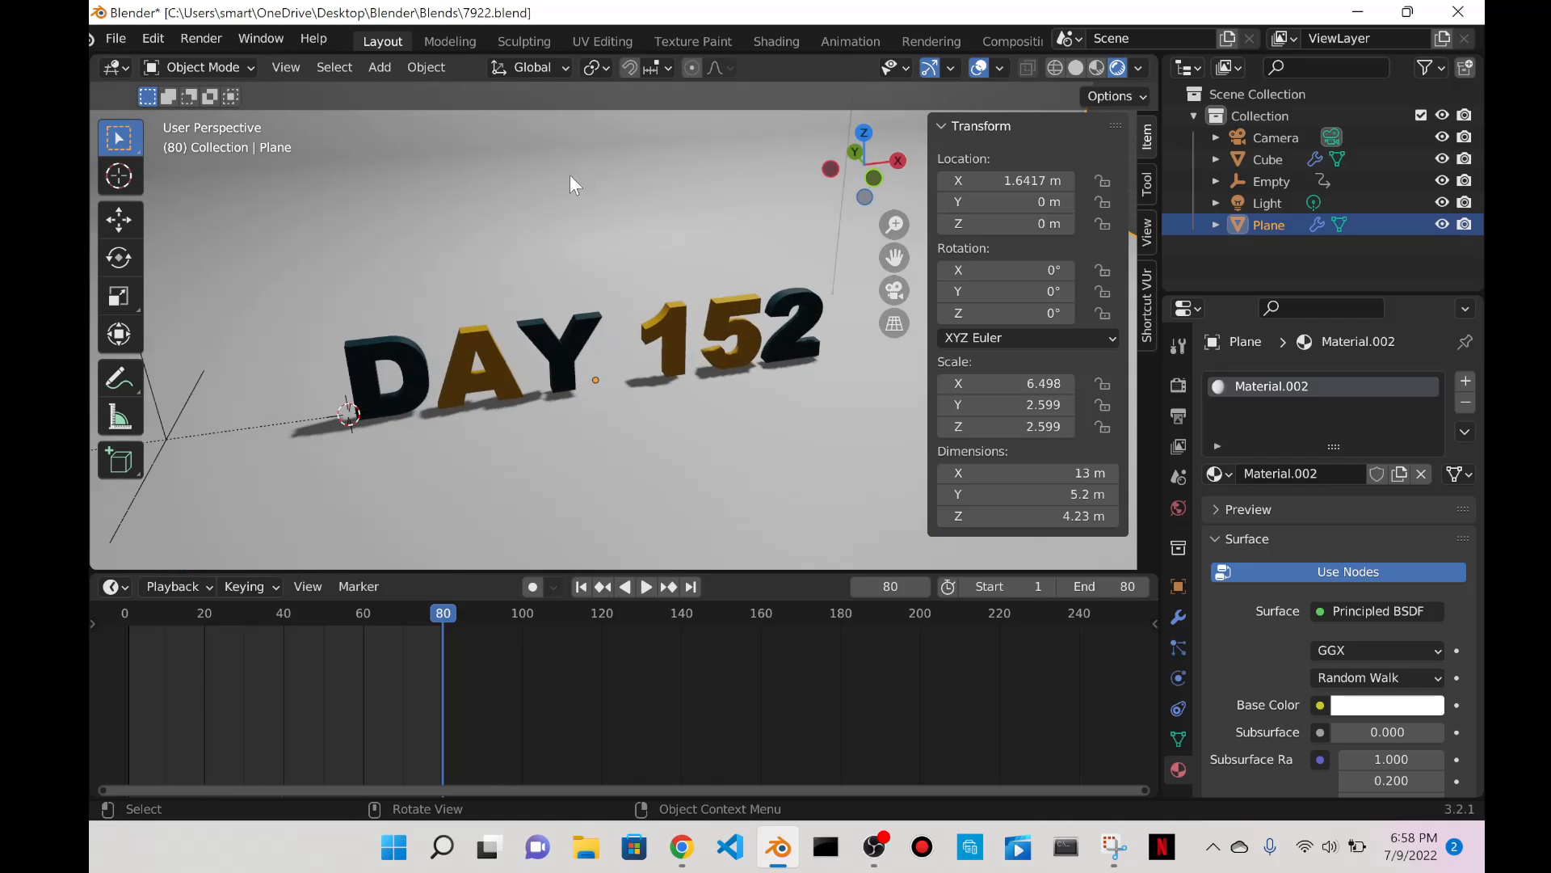
Move the empty along X past the last letter to about 3.95 m and insert a location keyframe at frame 80.
{"action": "left_click", "coordinate": [181, 410]}
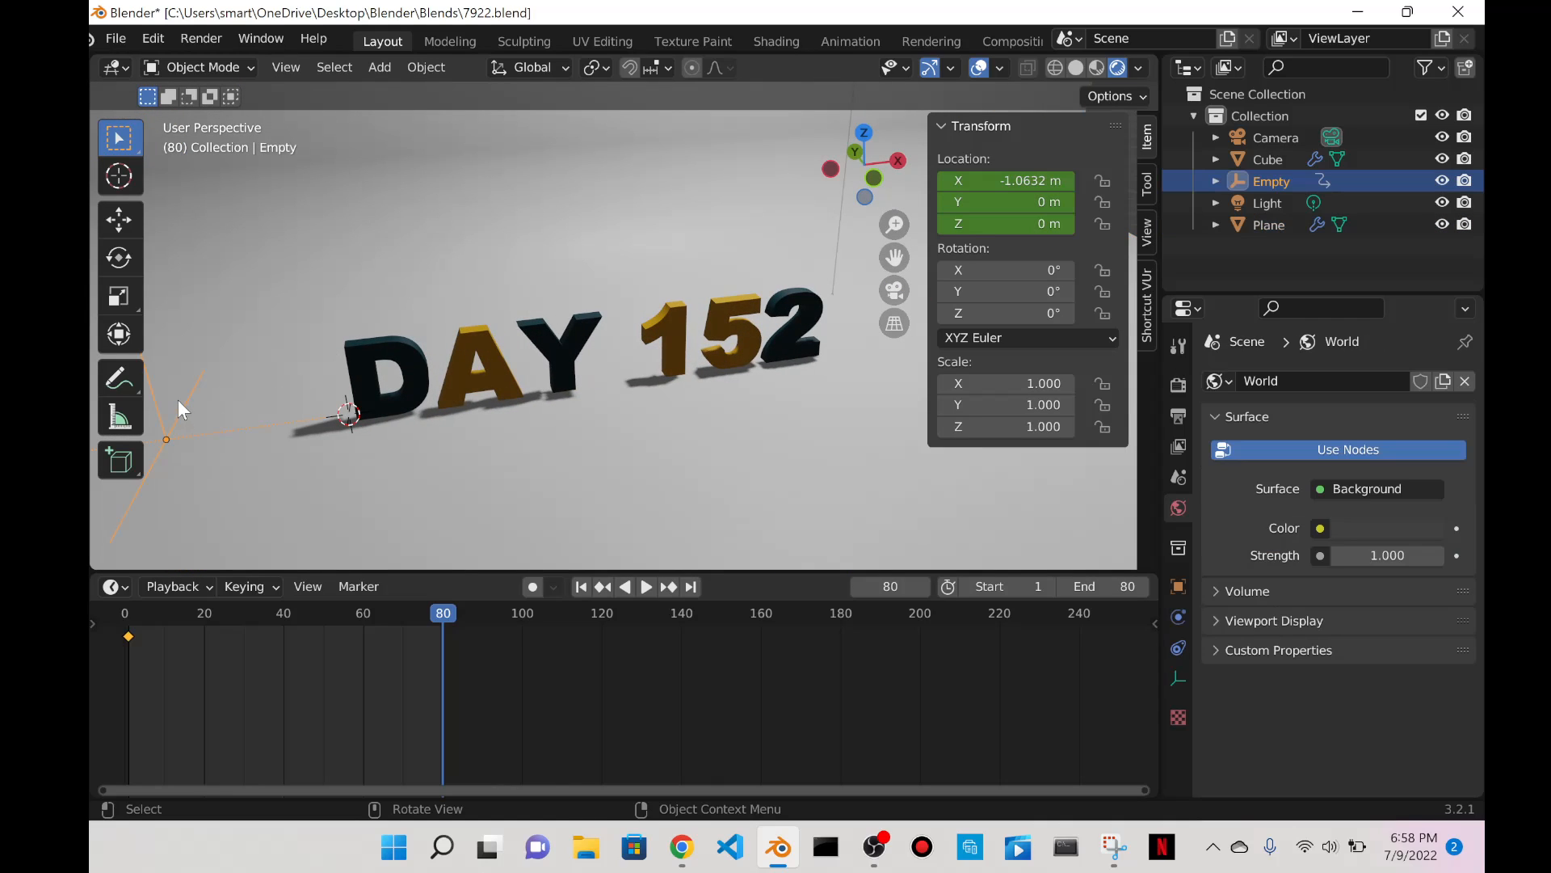
{"action": "scroll", "coordinate": [572, 400], "scroll_direction": "down", "scroll_amount": 6}
{"action": "scroll", "coordinate": [700, 404], "scroll_direction": "down", "scroll_amount": 1}
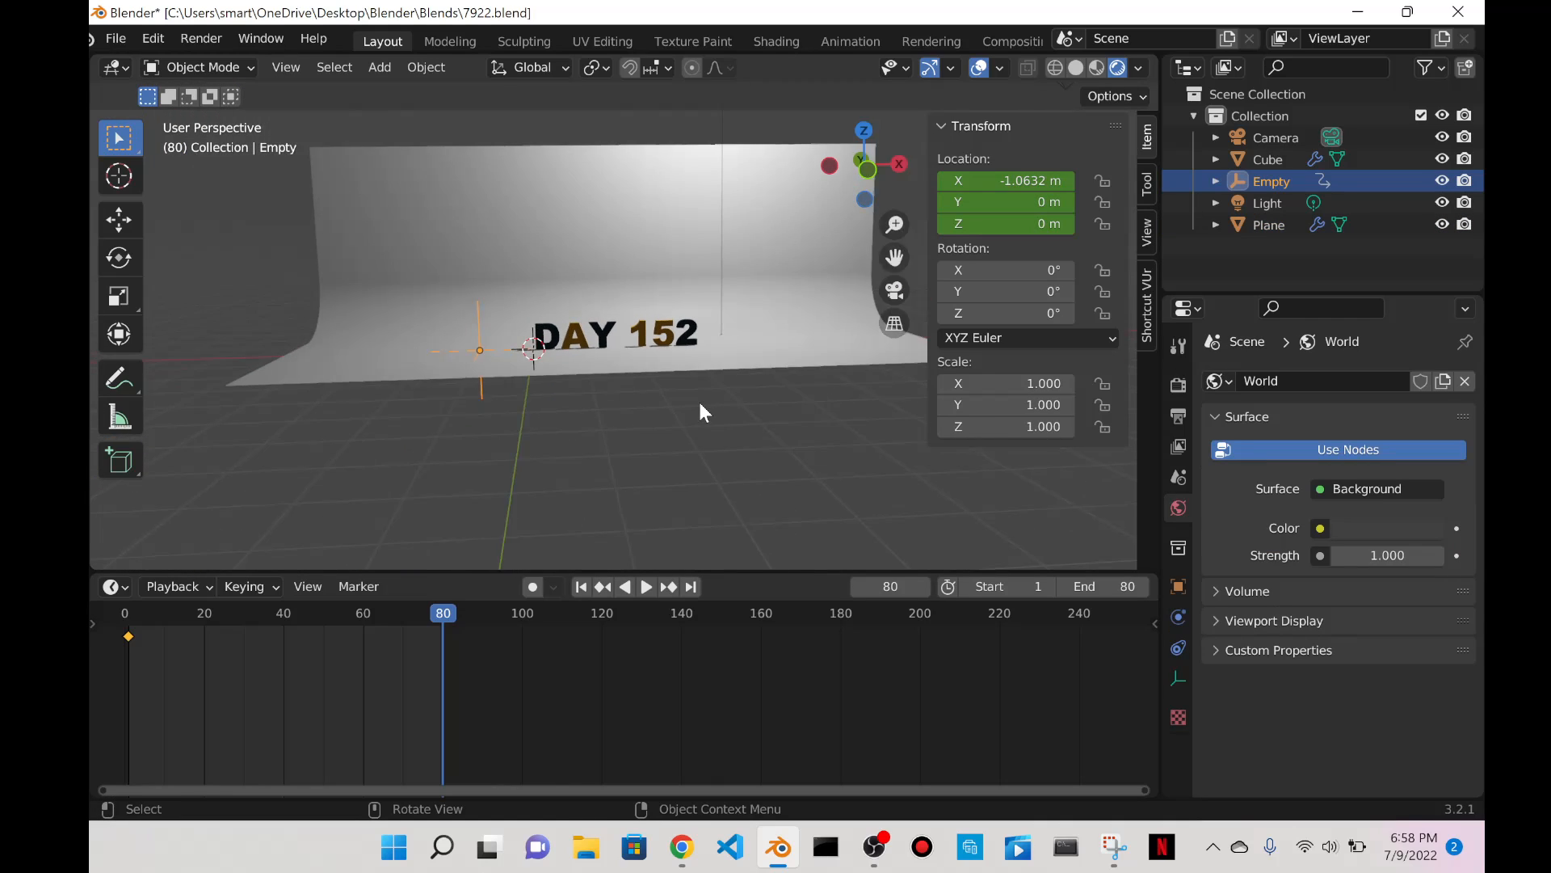
{"action": "key", "text": "g"}
{"action": "key", "text": "x"}
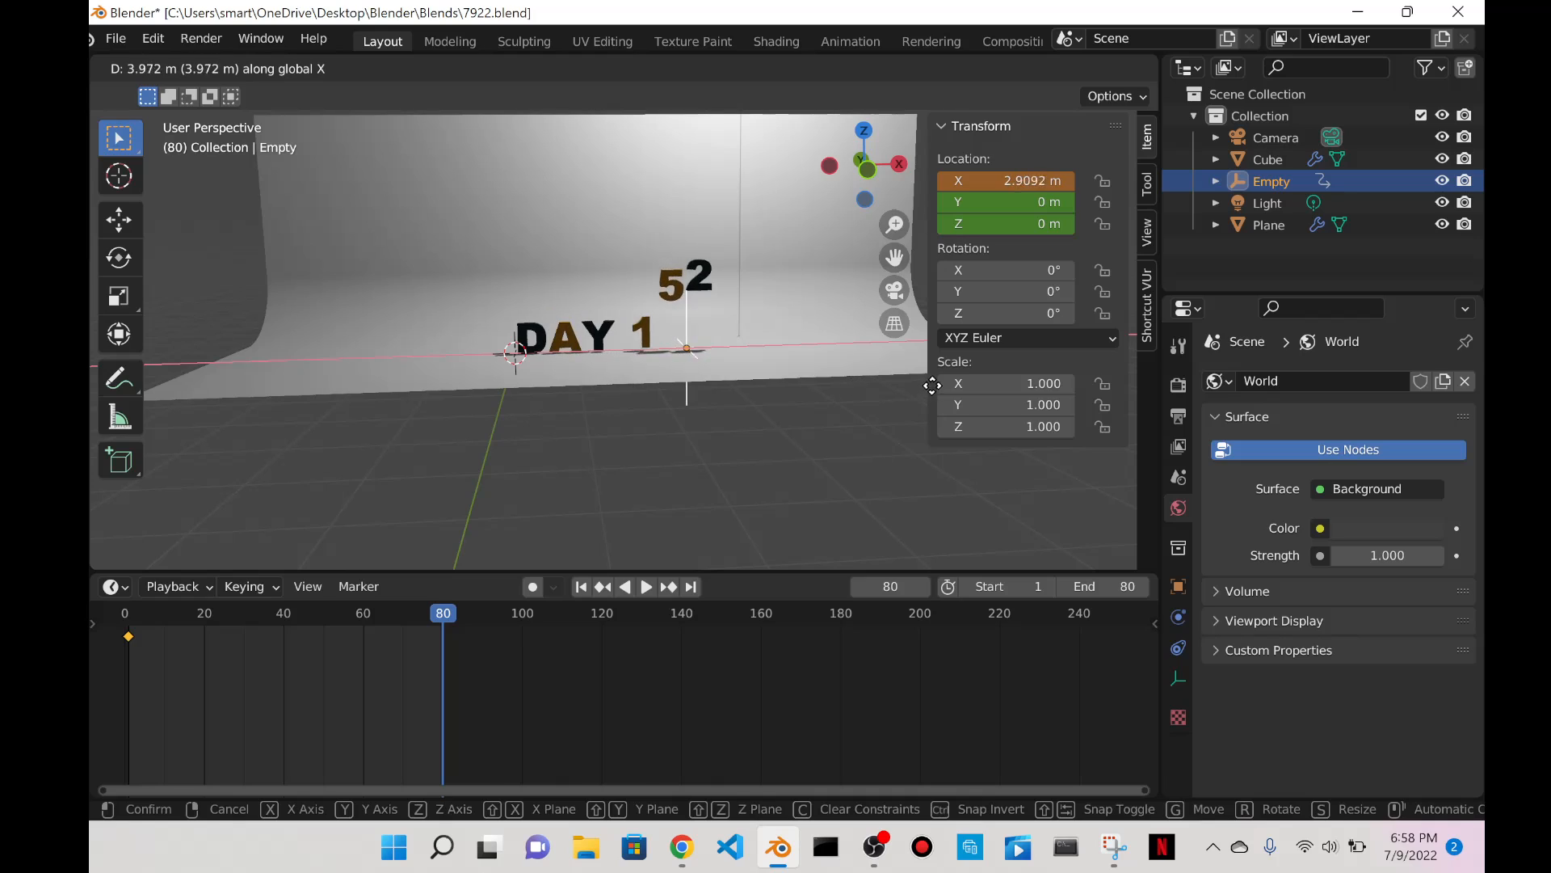
{"action": "left_click", "coordinate": [991, 380]}
{"action": "scroll", "coordinate": [827, 413], "scroll_direction": "up", "scroll_amount": 4}
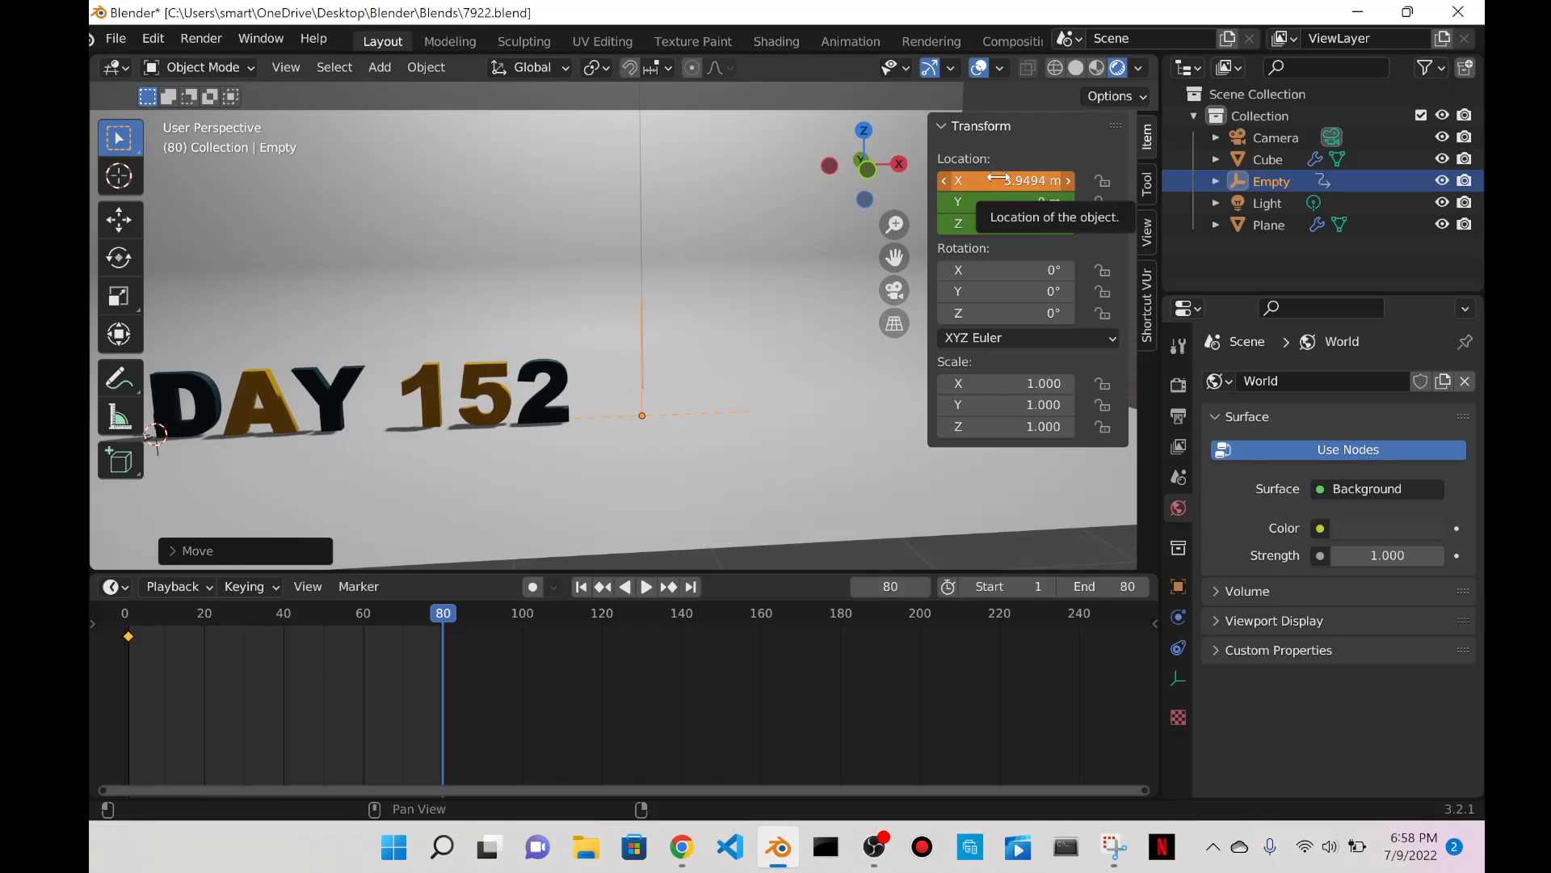
{"action": "key", "text": "i"}
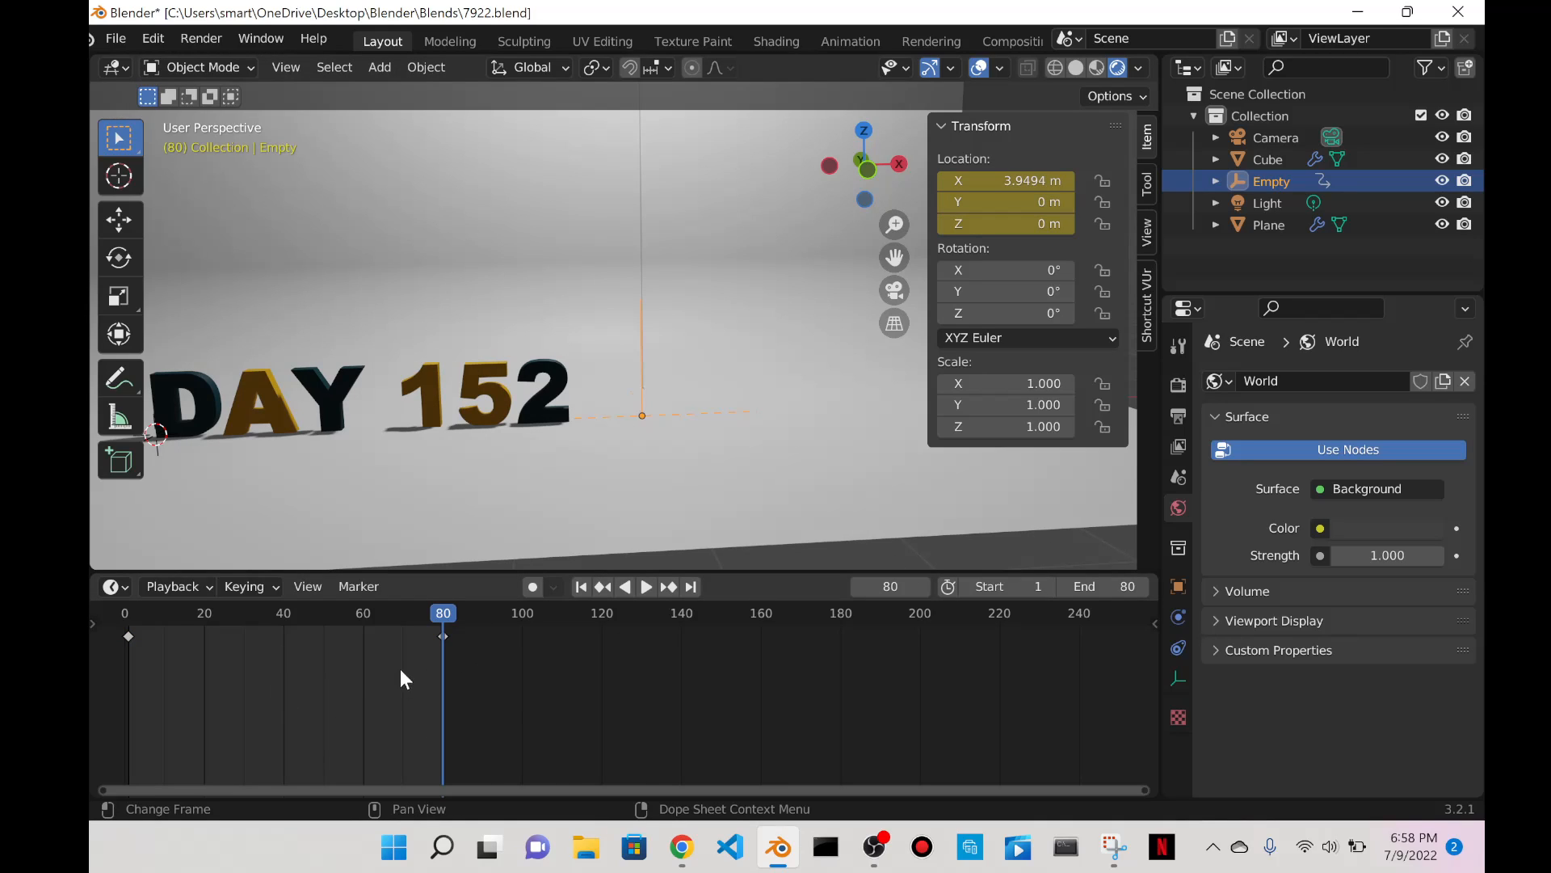
Set the interpolation of the empty's location keyframes to Linear.
{"action": "key", "text": "t"}
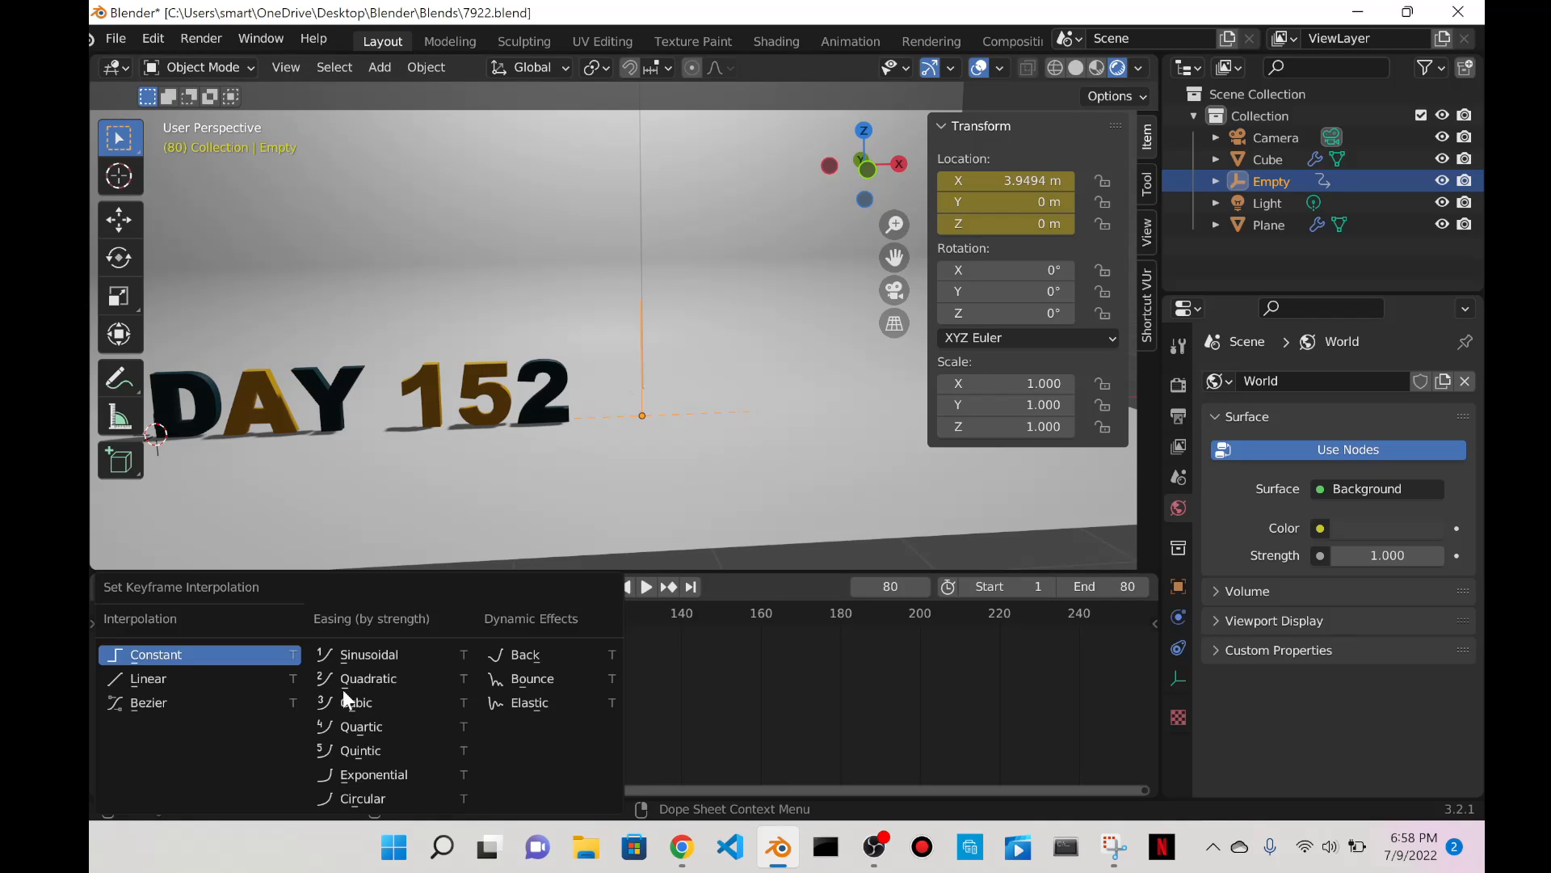
{"action": "left_click", "coordinate": [186, 676]}
{"action": "scroll", "coordinate": [326, 666], "scroll_direction": "down", "scroll_amount": 1}
{"action": "scroll", "coordinate": [327, 667], "scroll_direction": "up", "scroll_amount": 1}
Return to frame 1, play the animation to check how the empty drives the letters, and pause it.
{"action": "left_click", "coordinate": [886, 587]}
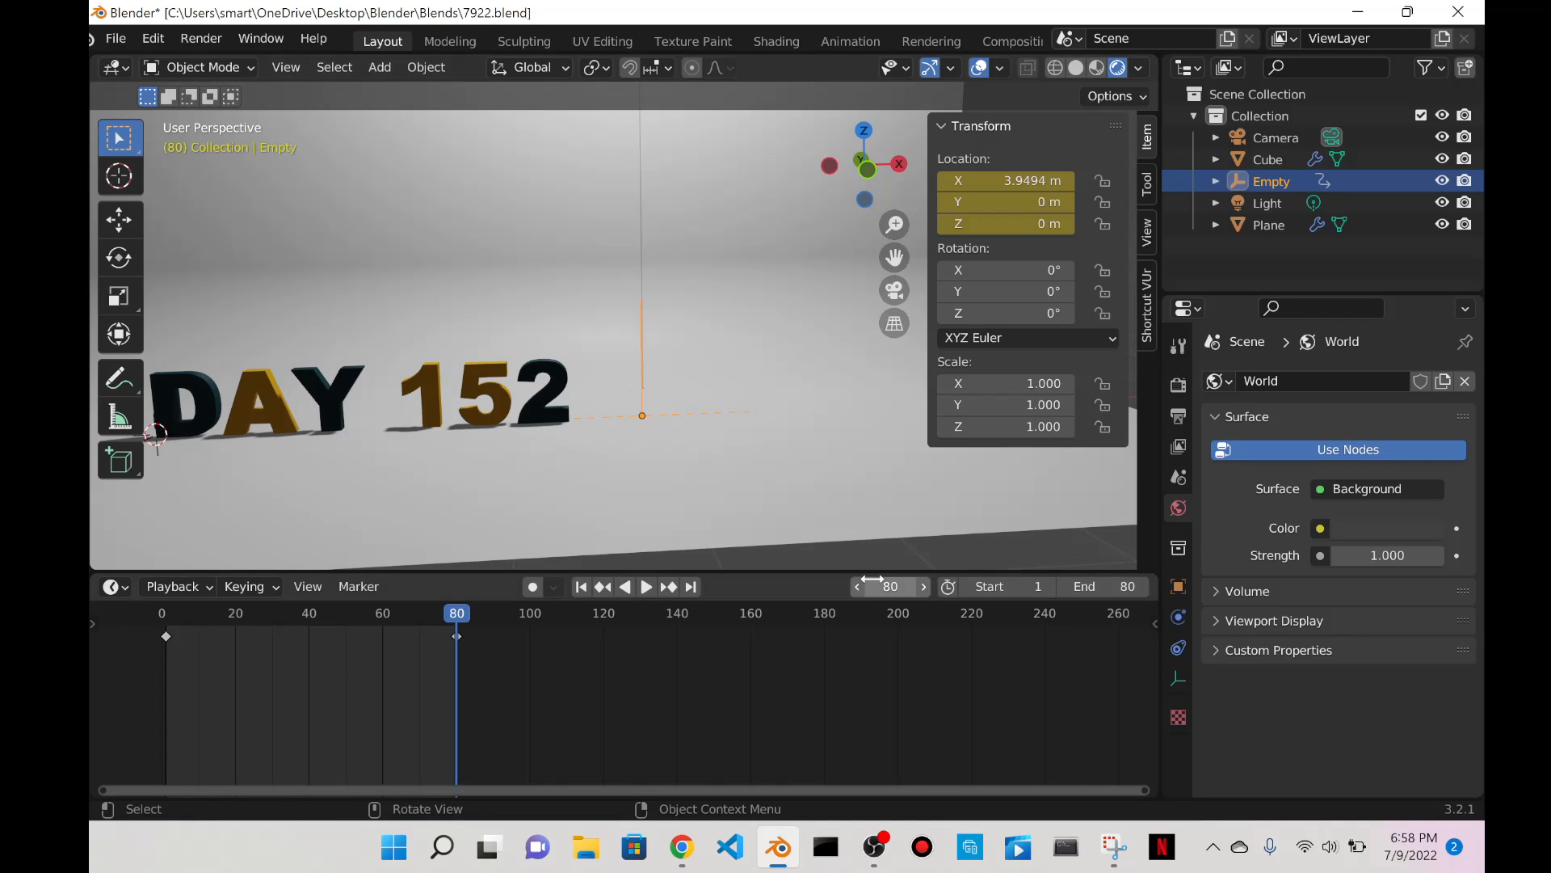
{"action": "type", "text": "1"}
{"action": "key", "text": "Return"}
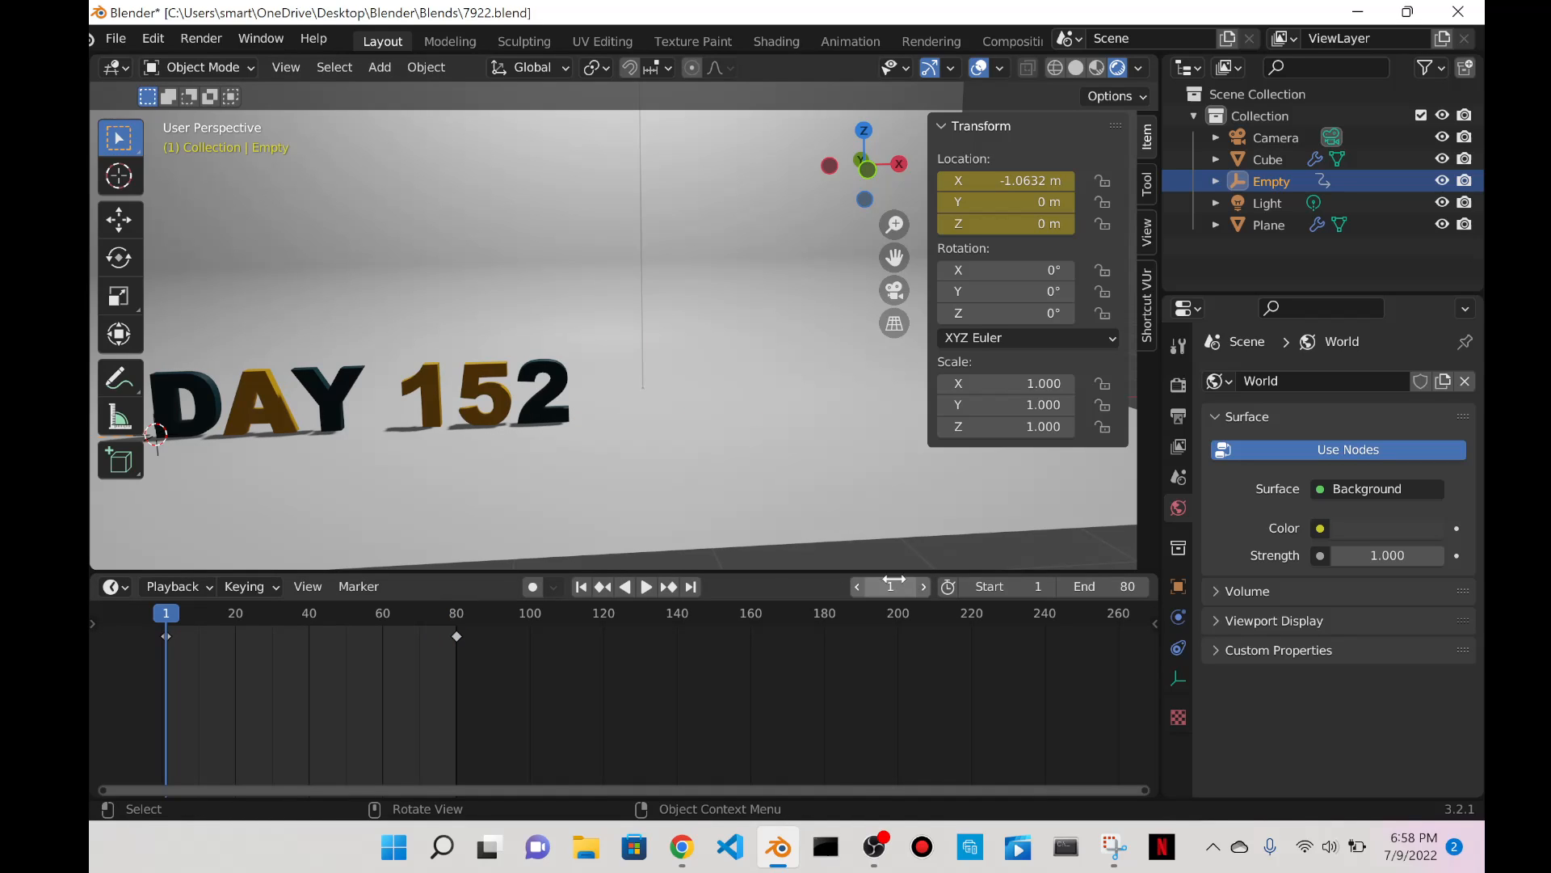
{"action": "left_click", "coordinate": [647, 586]}
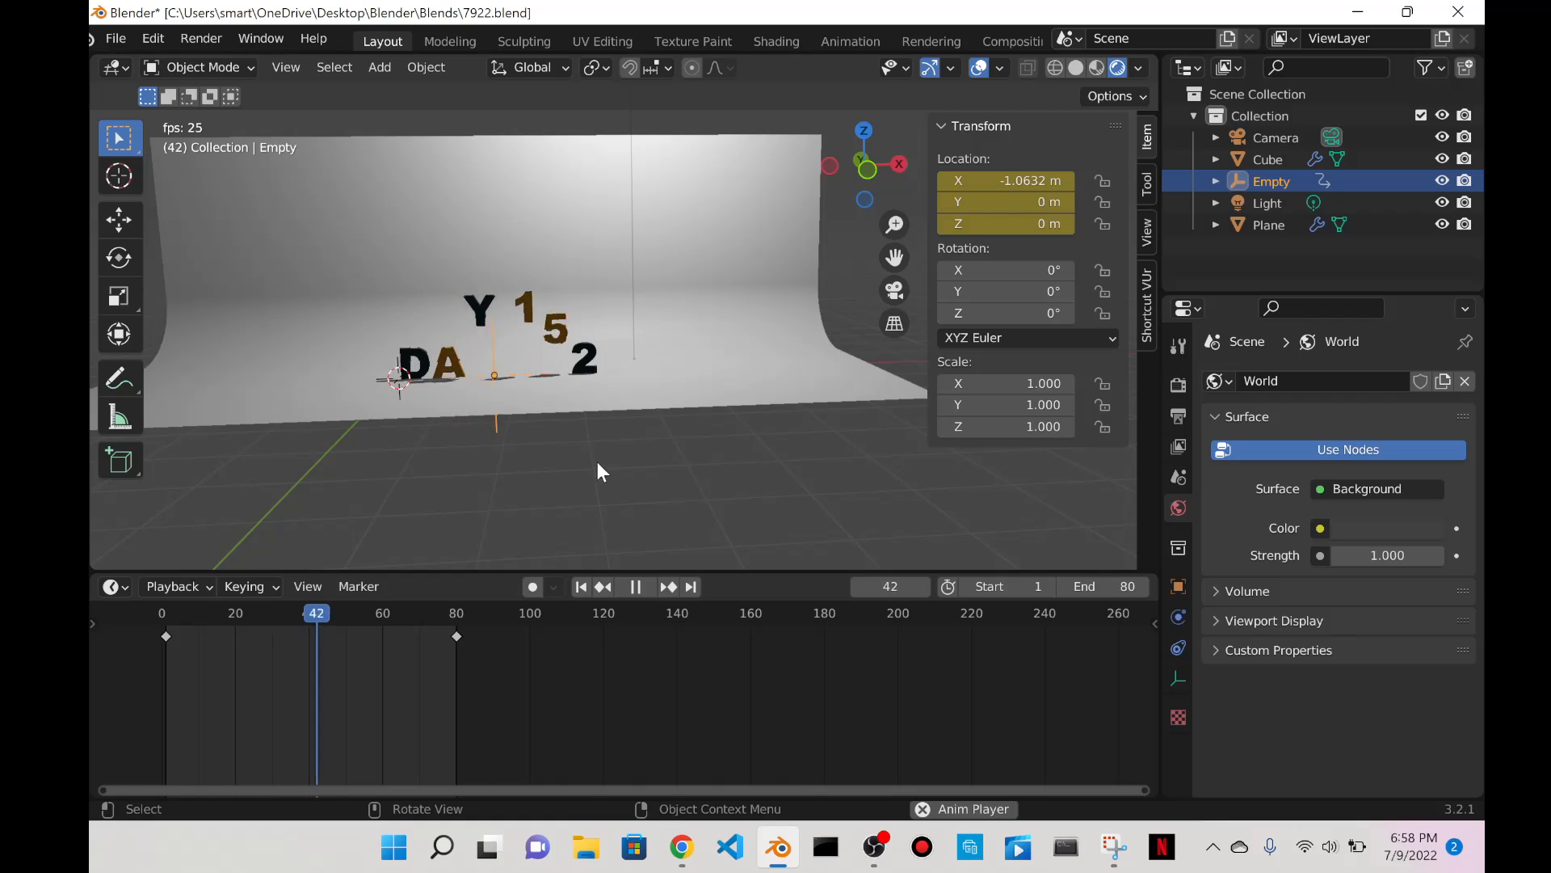
{"action": "left_click", "coordinate": [635, 586]}
{"action": "middle_click_drag", "start_coordinate": [489, 212], "coordinate": [812, 163]}
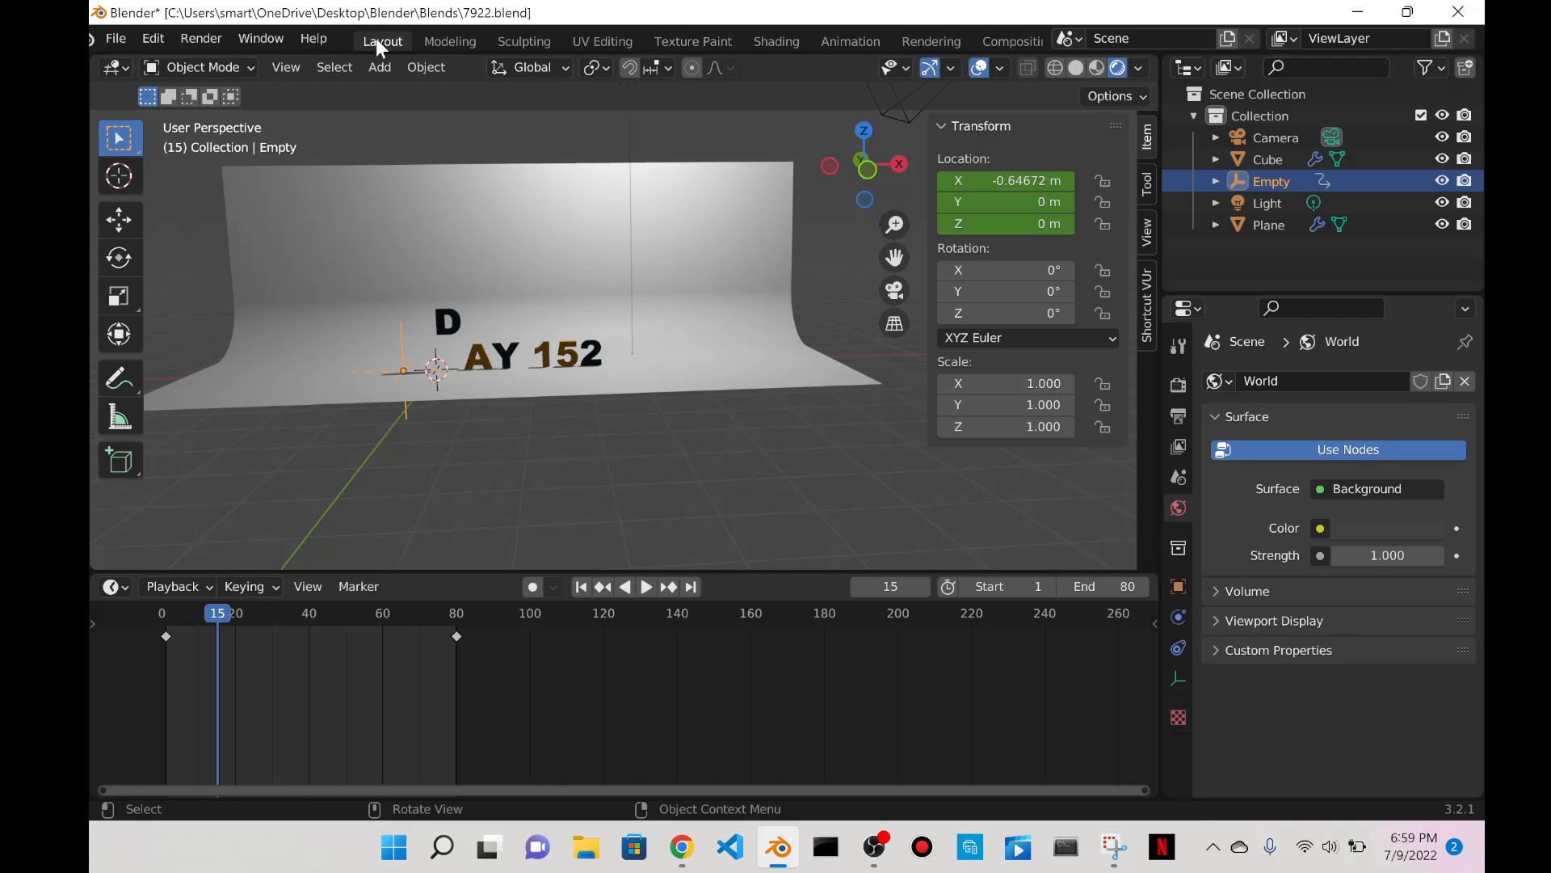
Hide the viewport's transform sidebar and shrink the timeline area to enlarge the 3D view.
{"action": "key", "text": "n"}
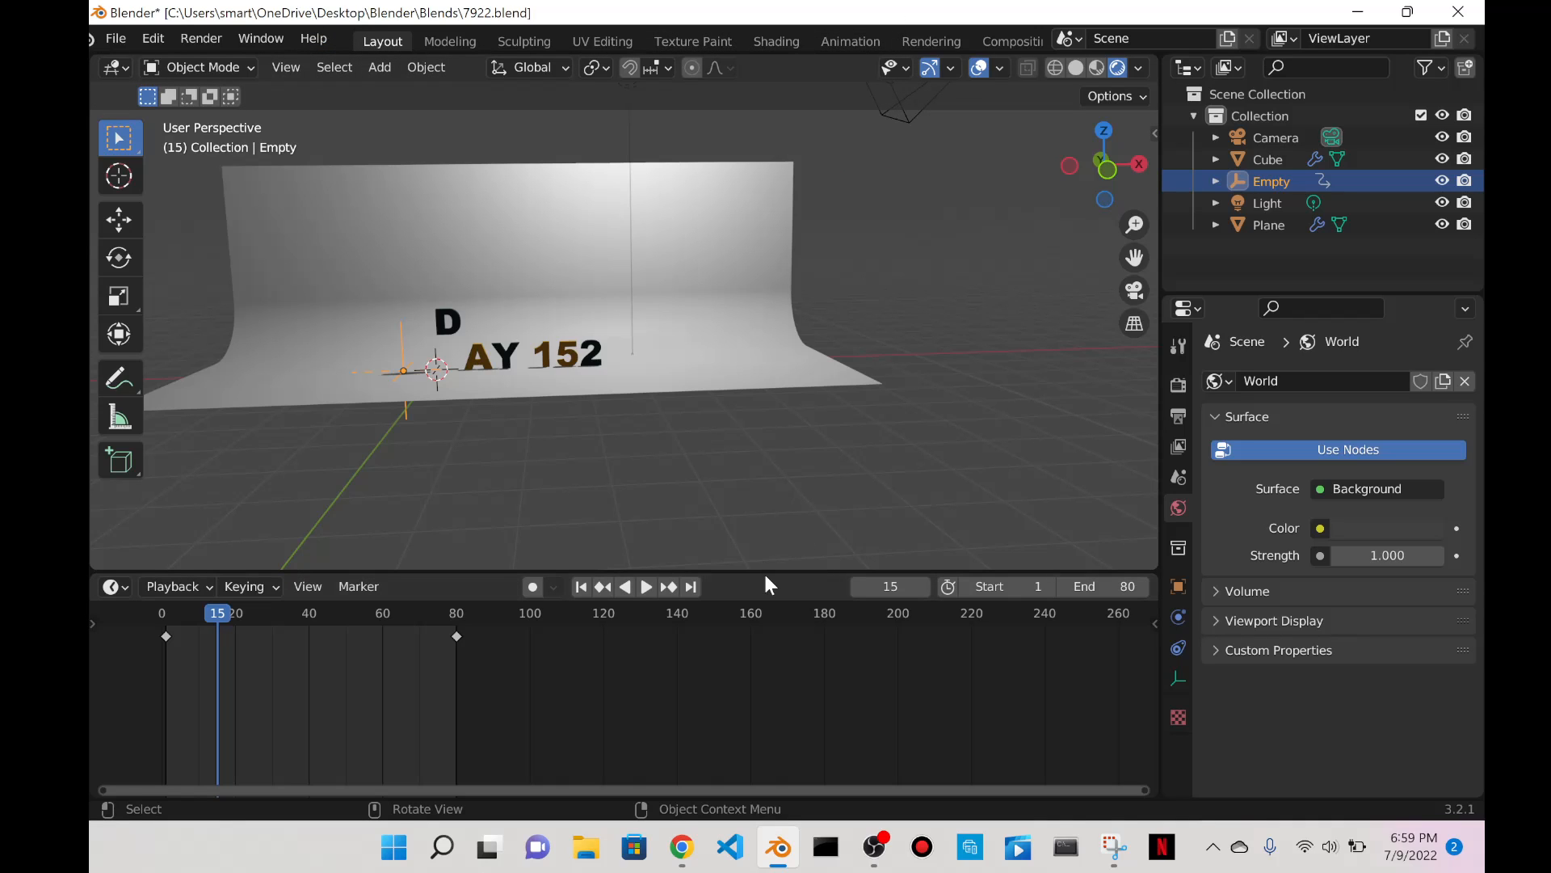
{"action": "left_click_drag", "start_coordinate": [765, 573], "coordinate": [765, 767]}
{"action": "middle_click_drag", "start_coordinate": [539, 458], "coordinate": [846, 459]}
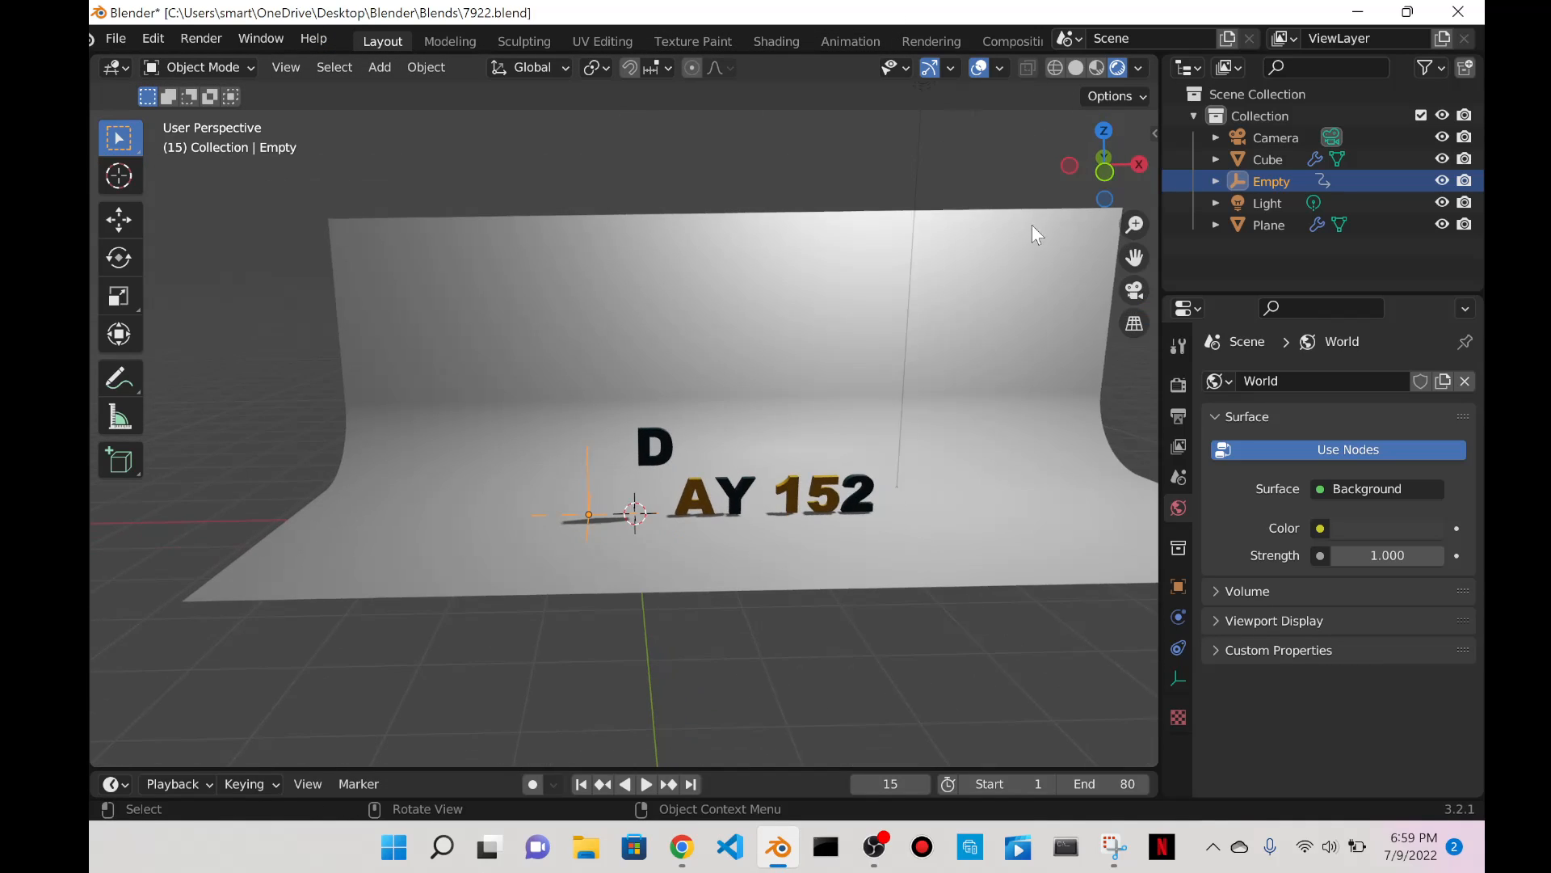
Change the point light above the backdrop to a Sun light with strength 3 and disable its shadow.
{"action": "scroll", "coordinate": [915, 162], "scroll_direction": "down", "scroll_amount": 5}
{"action": "left_click", "coordinate": [738, 287]}
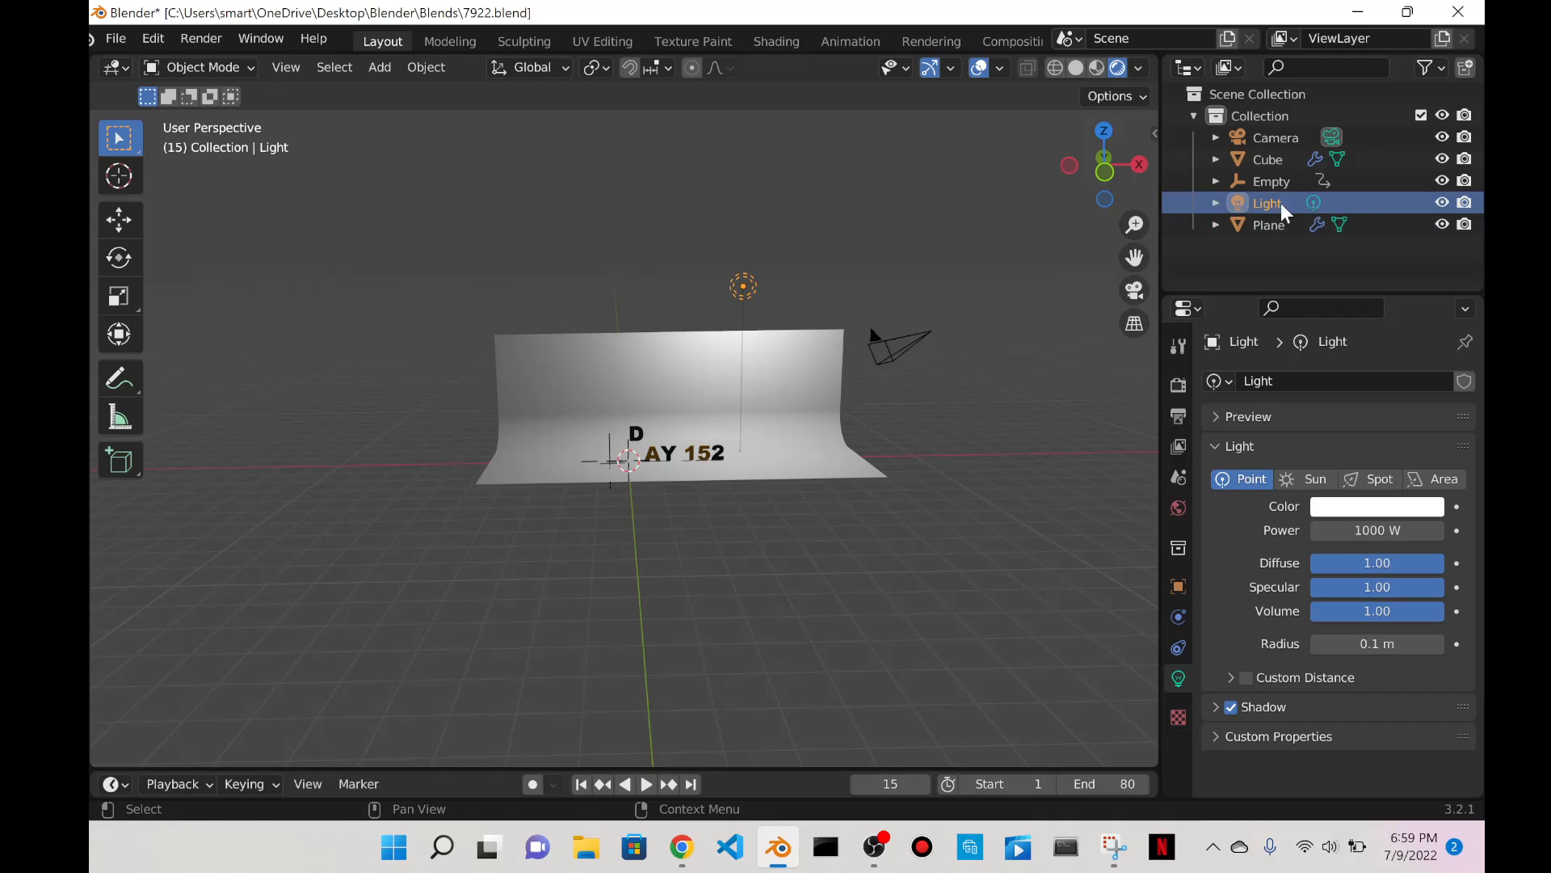
{"action": "left_click", "coordinate": [1301, 480]}
{"action": "left_click", "coordinate": [1361, 530]}
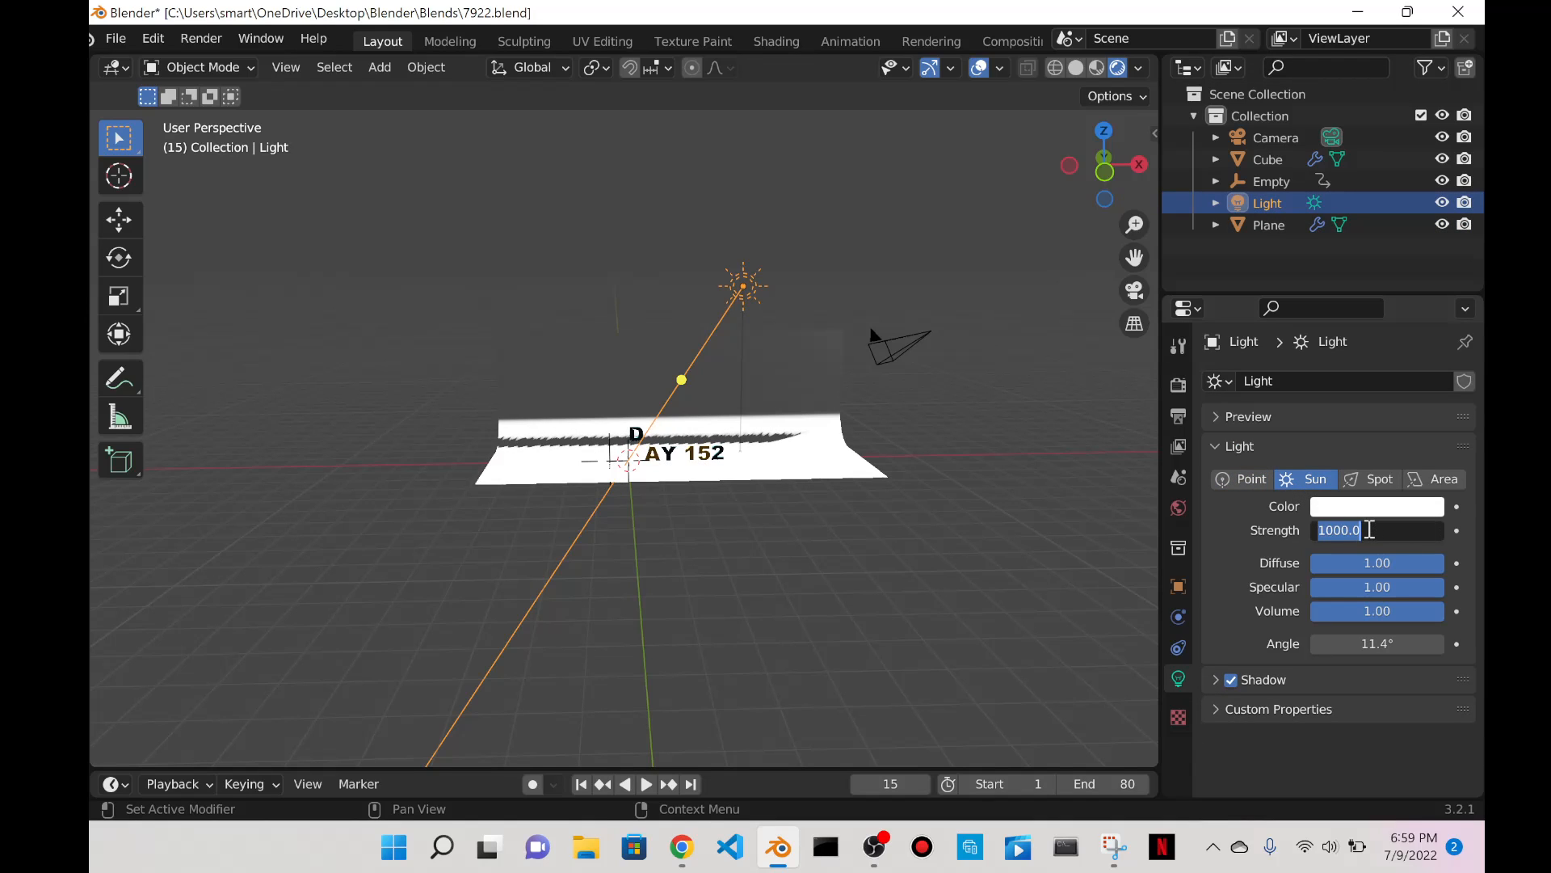
{"action": "type", "text": "3"}
{"action": "key", "text": "Return"}
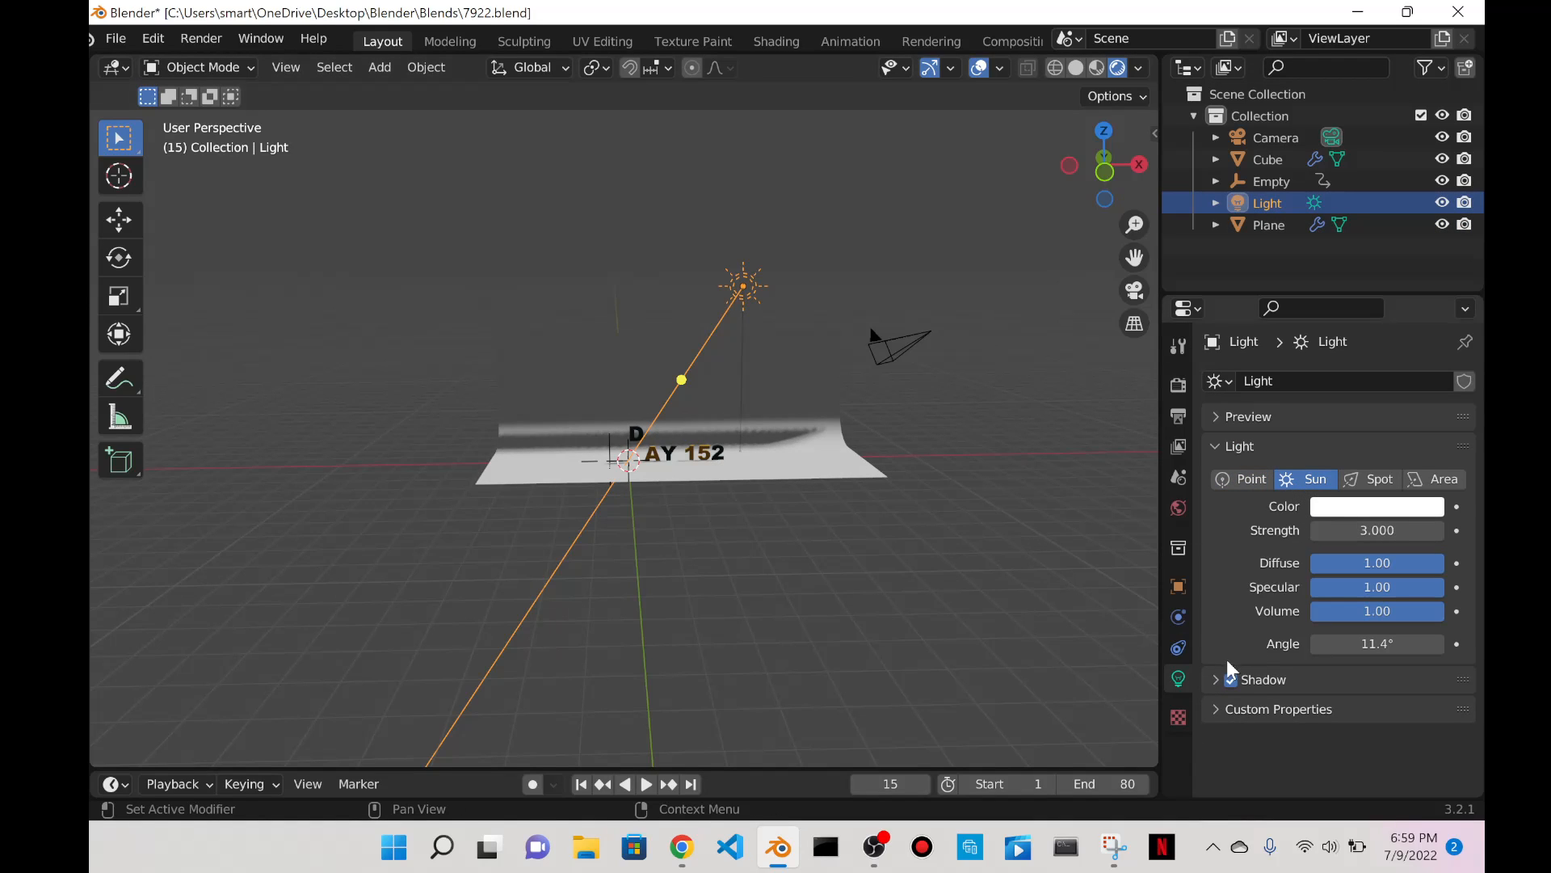
{"action": "left_click", "coordinate": [1236, 681]}
Rotate the sun light freehand and move it along Y away from the front of the backdrop.
{"action": "key", "text": "r"}
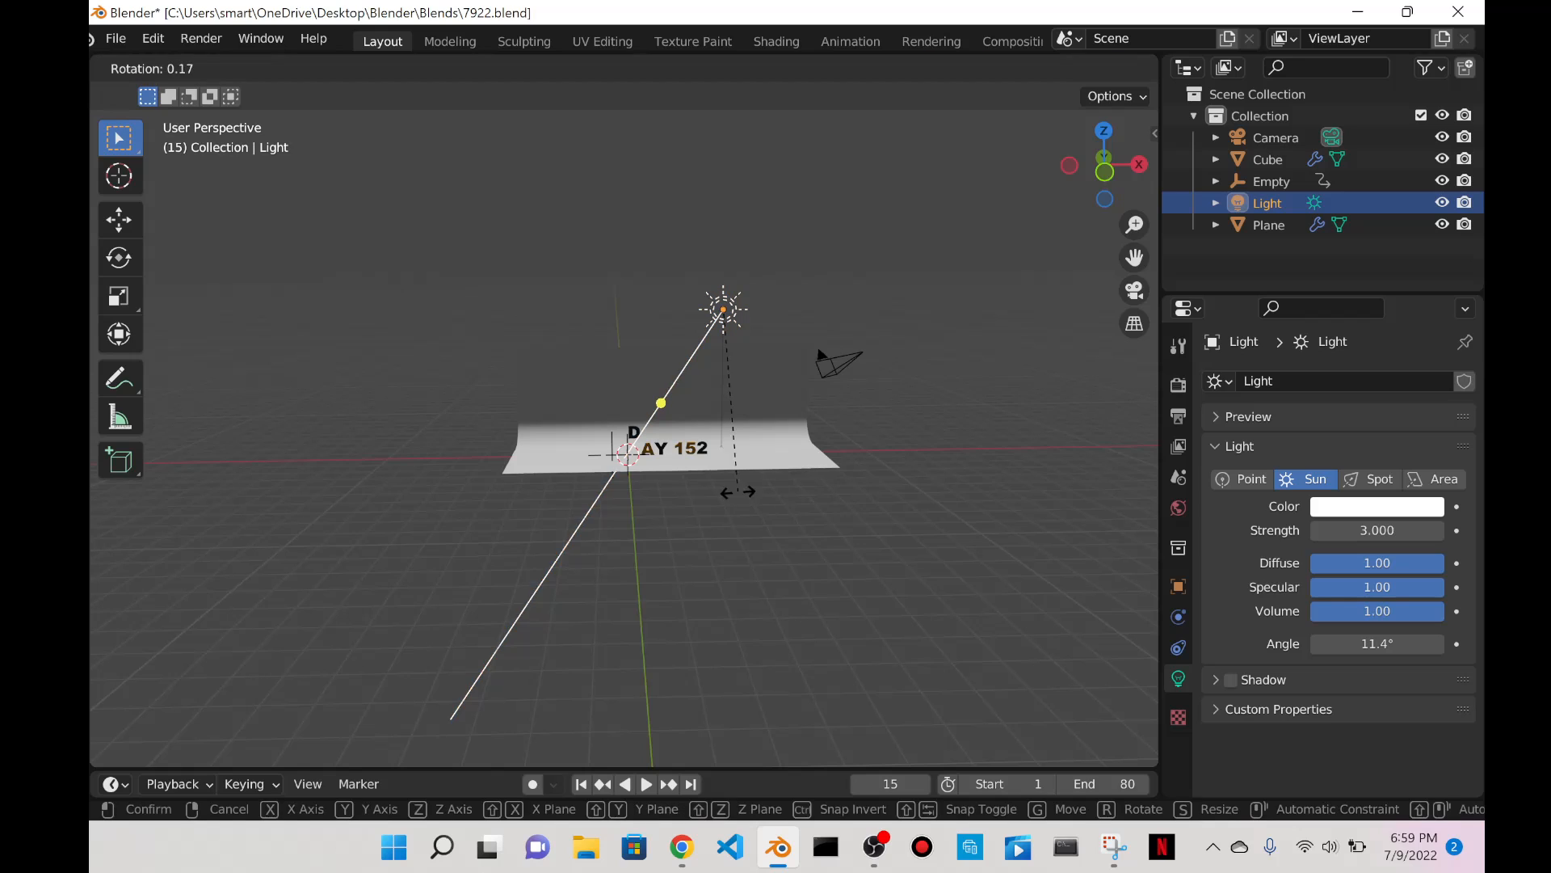
{"action": "left_click", "coordinate": [621, 421]}
{"action": "middle_click_drag", "start_coordinate": [620, 420], "coordinate": [696, 446]}
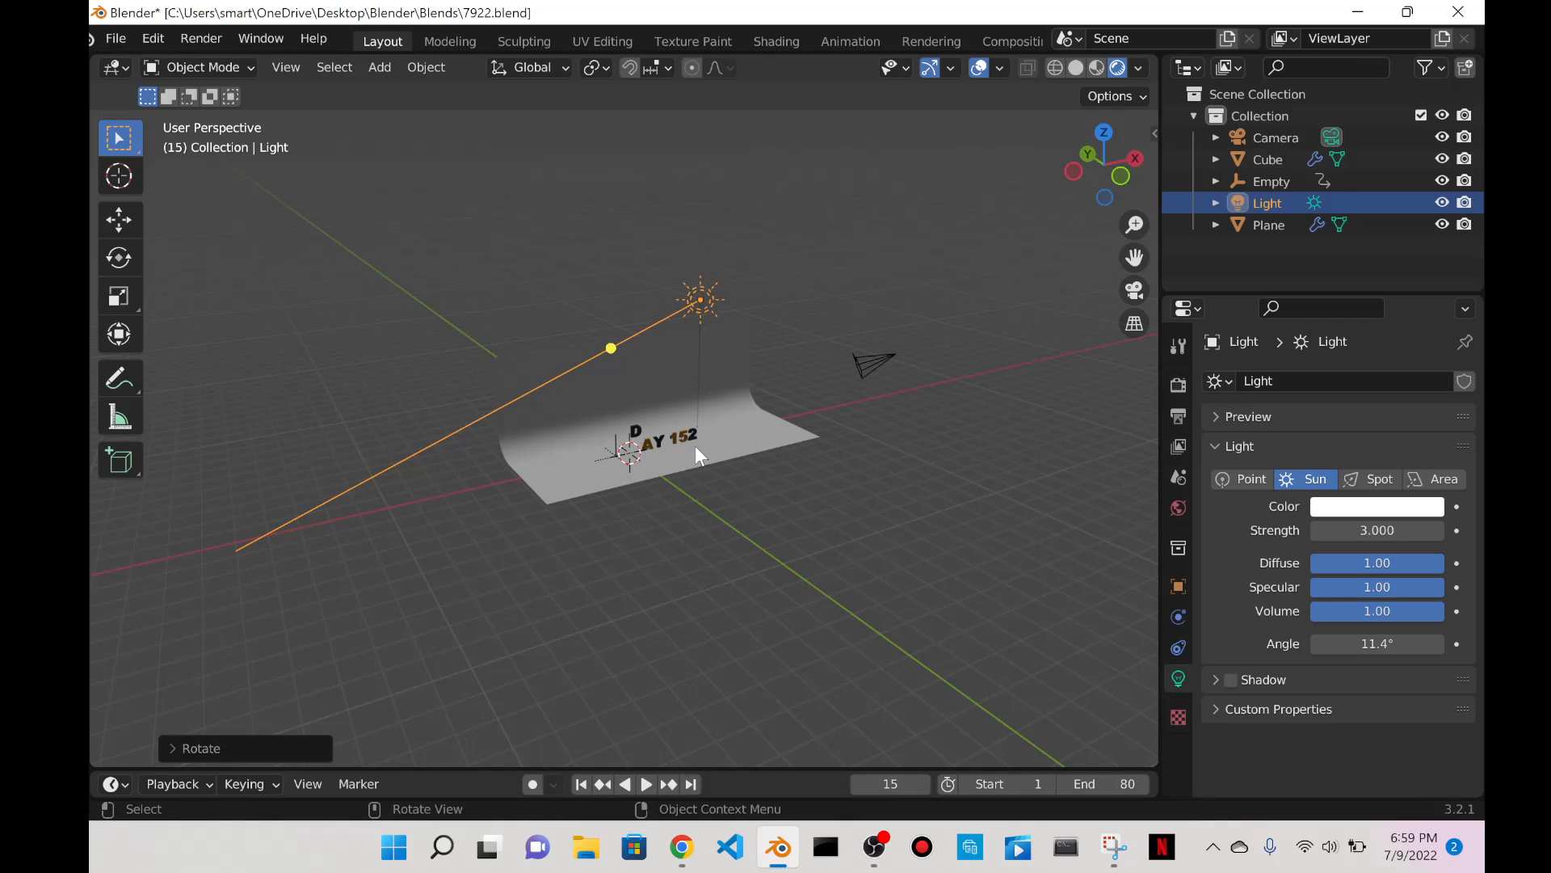
{"action": "key", "text": "g"}
{"action": "key", "text": "y"}
{"action": "left_click", "coordinate": [974, 525]}
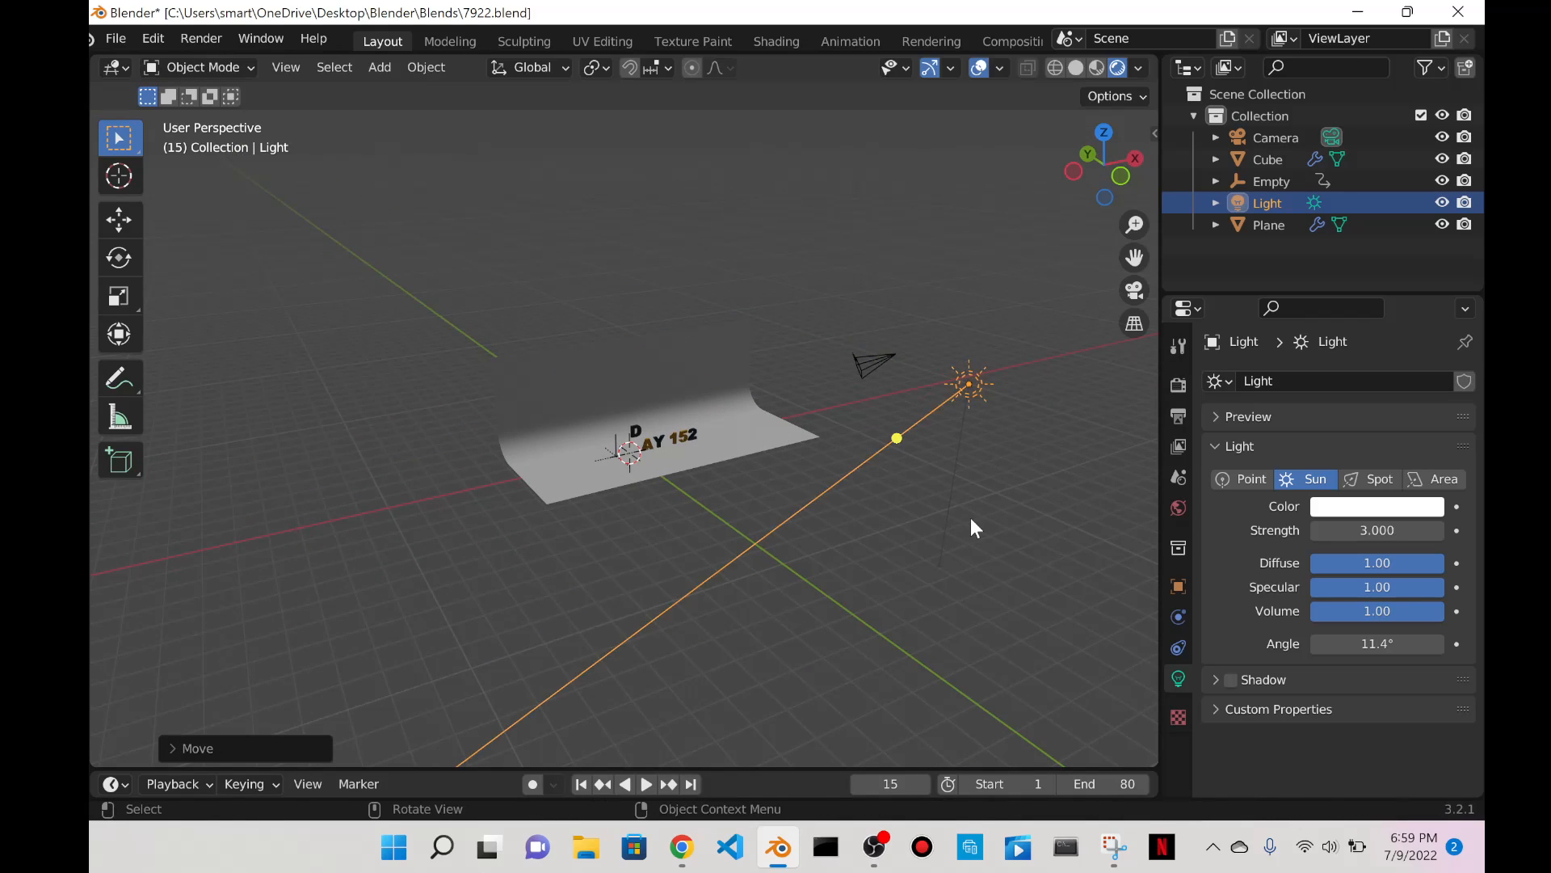
Rotate the sun light freehand from two viewing angles to redirect its beam toward the backdrop.
{"action": "key", "text": "r"}
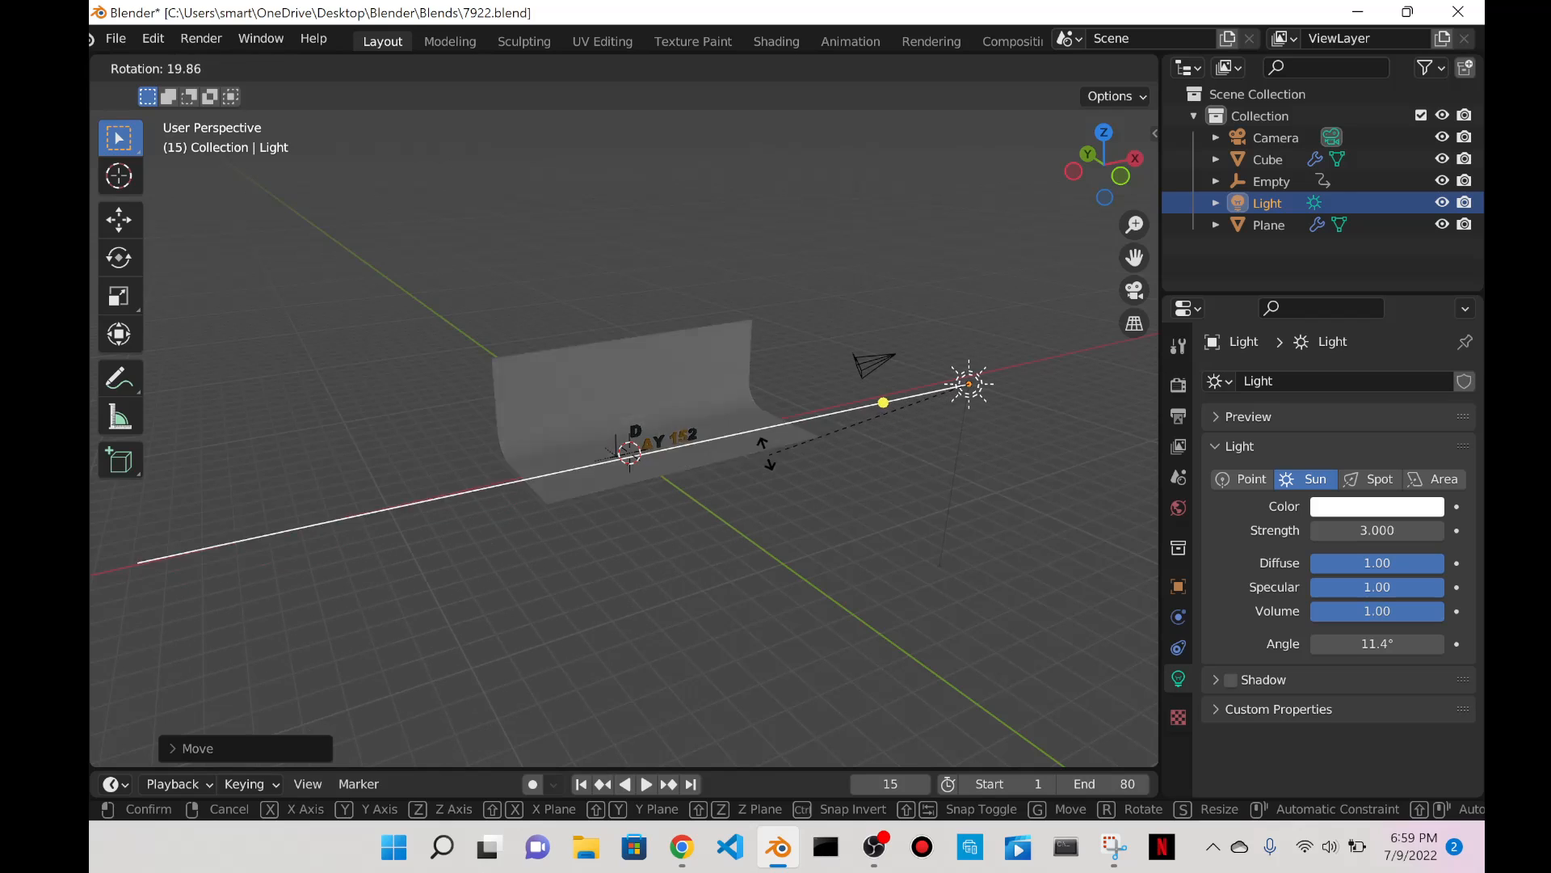
{"action": "left_click", "coordinate": [749, 399]}
{"action": "middle_click_drag", "start_coordinate": [749, 399], "coordinate": [861, 420]}
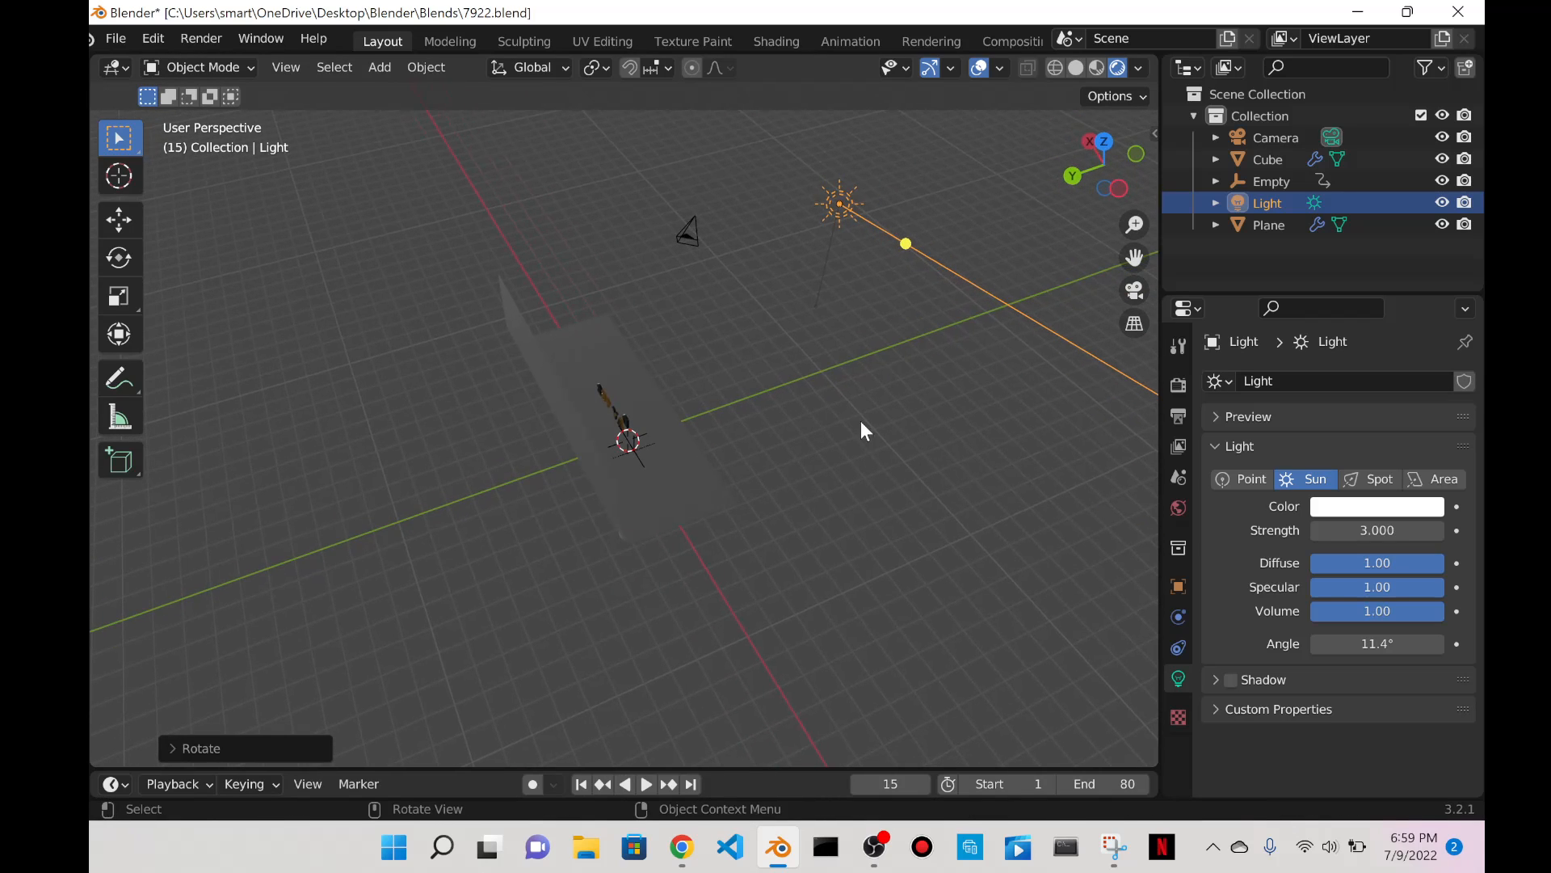
{"action": "key", "text": "r"}
{"action": "left_click", "coordinate": [312, 371]}
Lower the sun light along Z below floor level and rotate it toward the text and backdrop.
{"action": "middle_click_drag", "start_coordinate": [312, 372], "coordinate": [802, 287]}
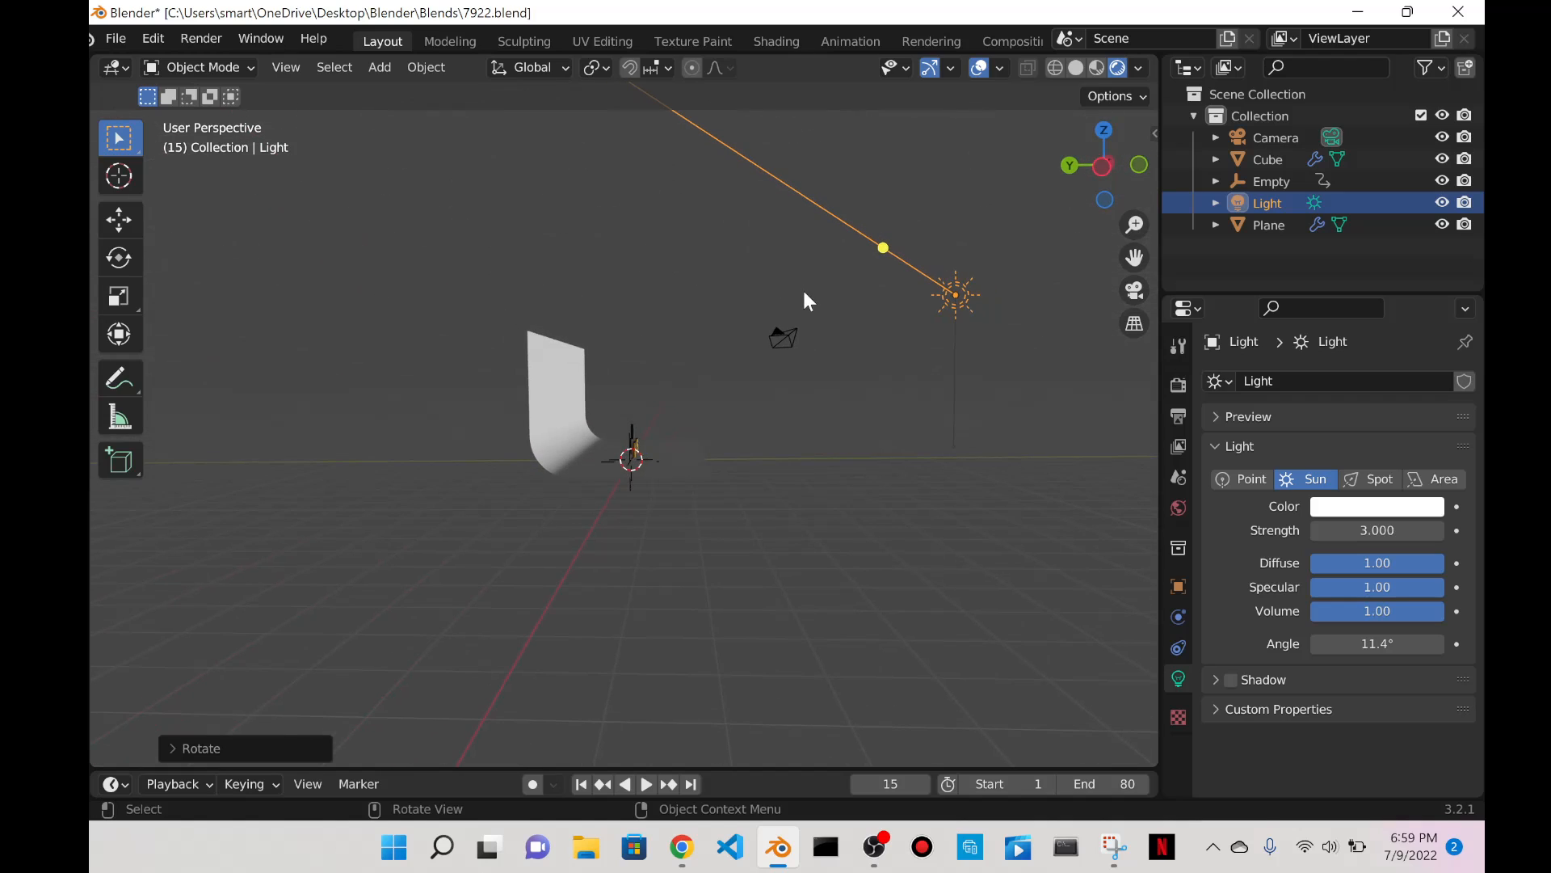
{"action": "key", "text": "g"}
{"action": "key", "text": "z"}
{"action": "left_click", "coordinate": [847, 471]}
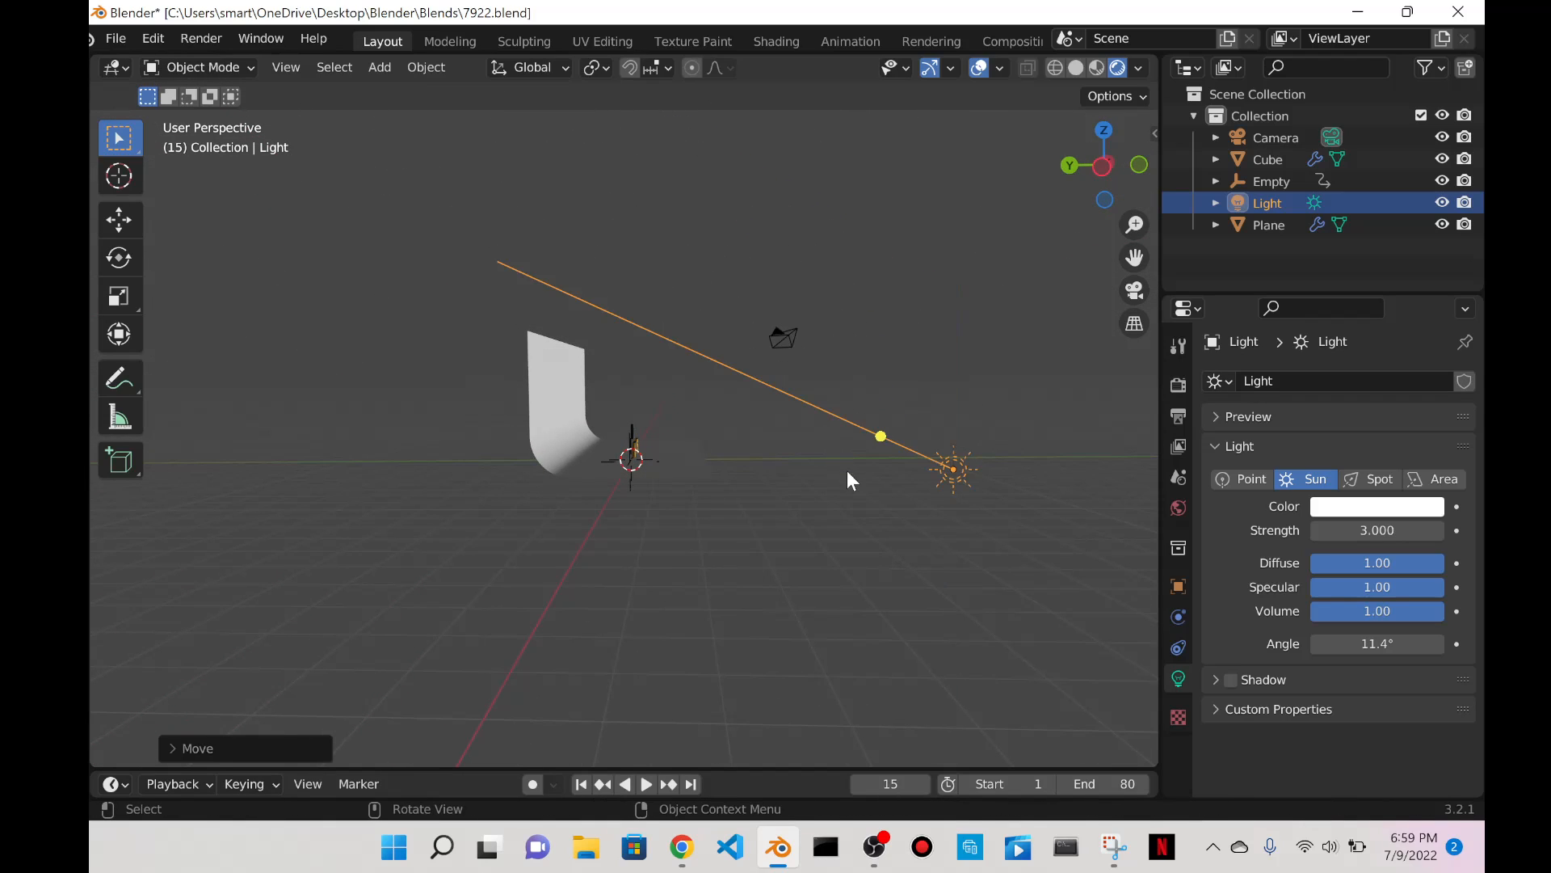
{"action": "key", "text": "g"}
{"action": "key", "text": "z"}
{"action": "left_click", "coordinate": [881, 517]}
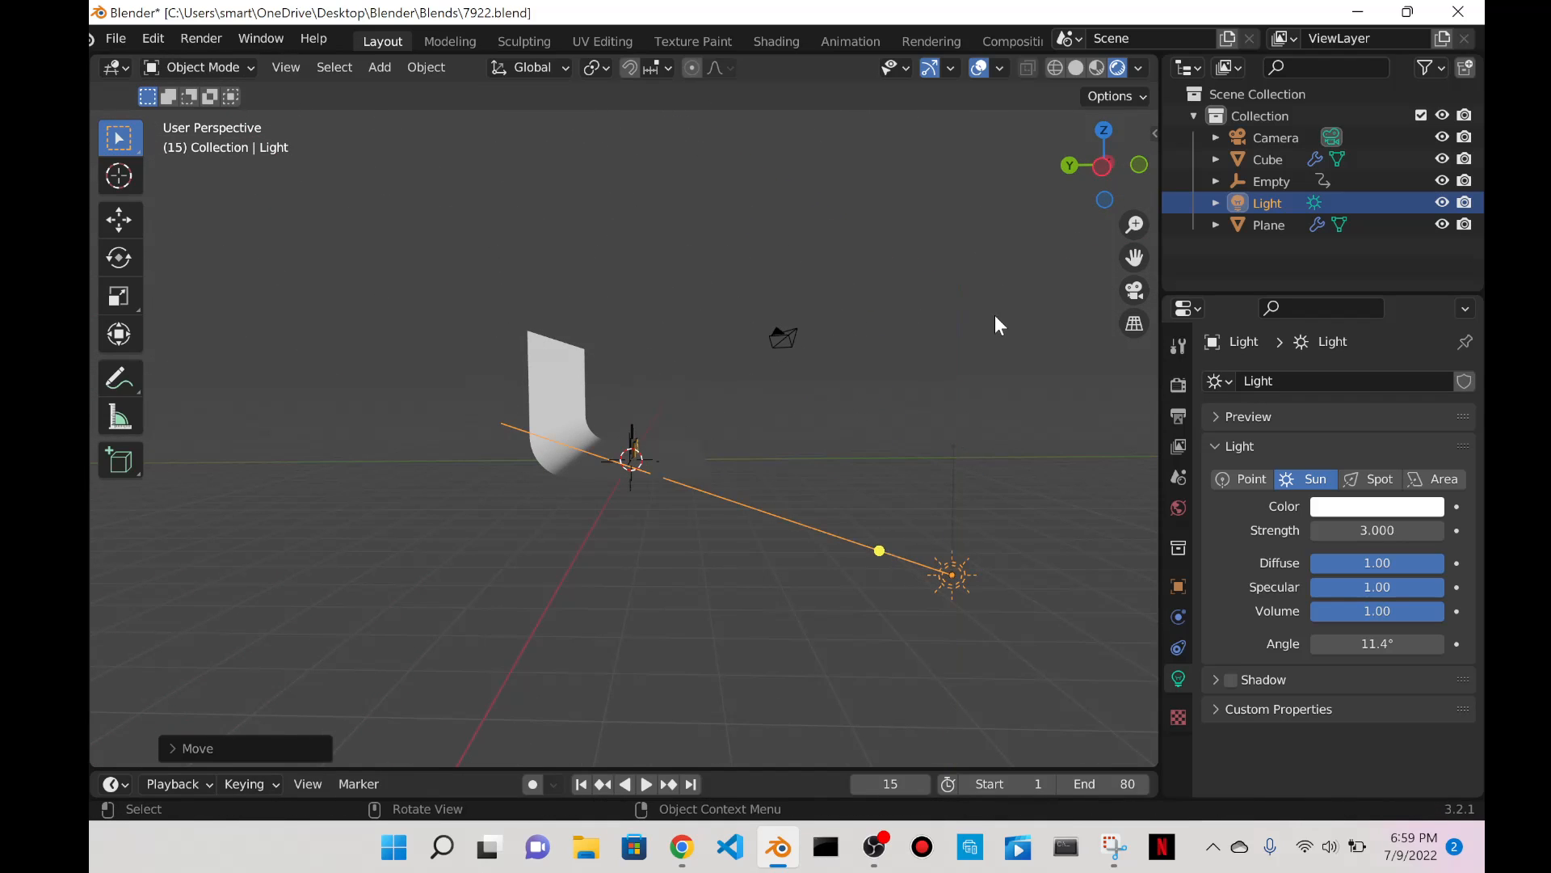
{"action": "middle_click_drag", "start_coordinate": [996, 316], "coordinate": [838, 355]}
{"action": "key", "text": "r"}
{"action": "left_click", "coordinate": [1054, 371]}
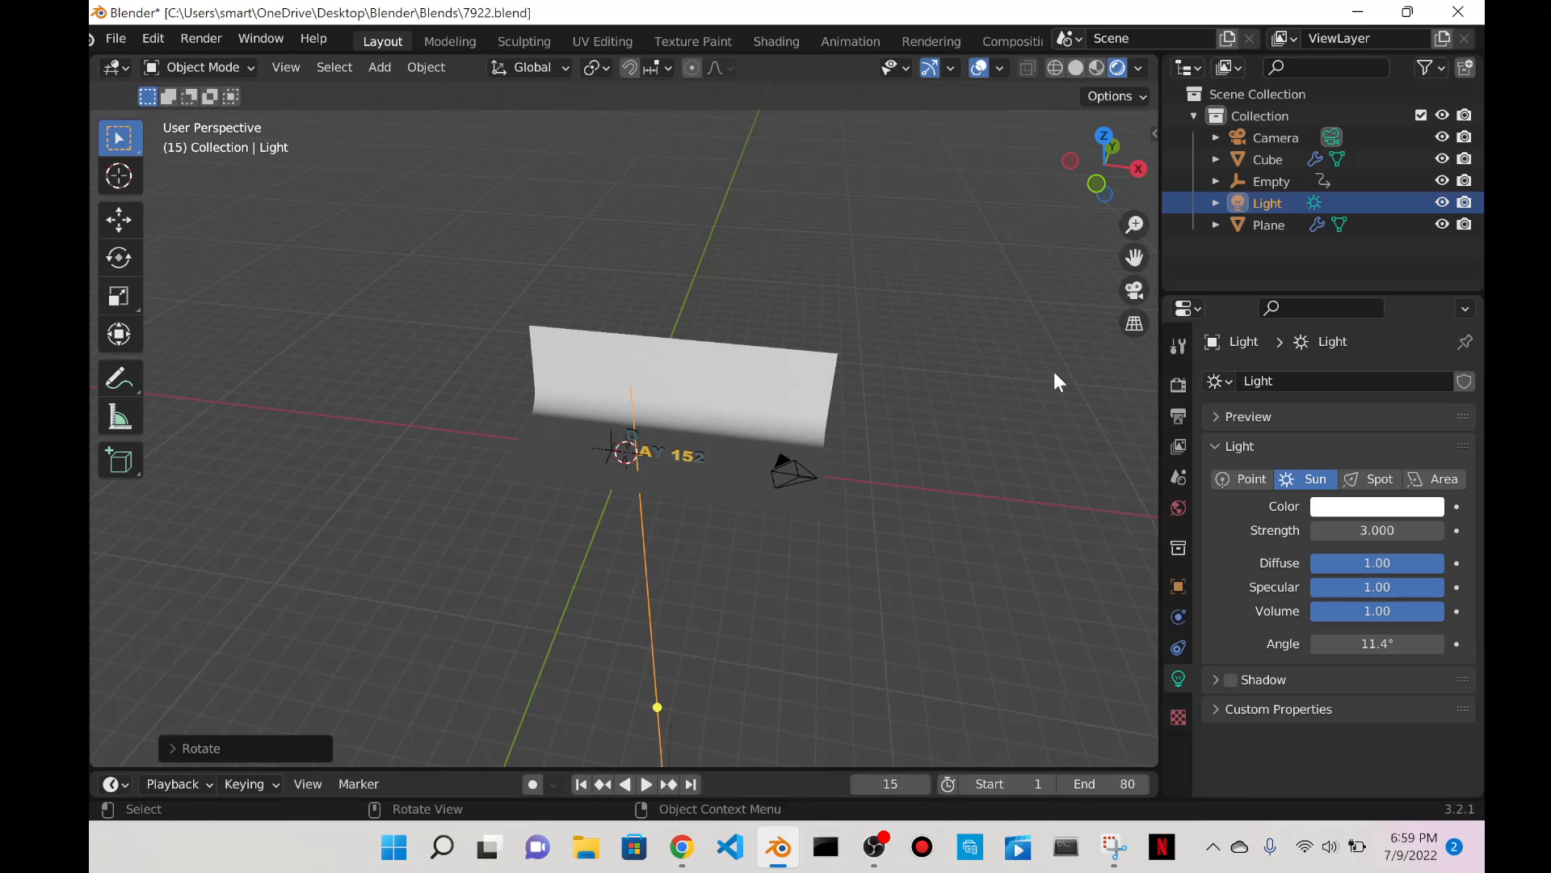
Raise the sun light along Z above the text and rotate it to shine down onto the backdrop.
{"action": "middle_click_drag", "start_coordinate": [1054, 371], "coordinate": [683, 262]}
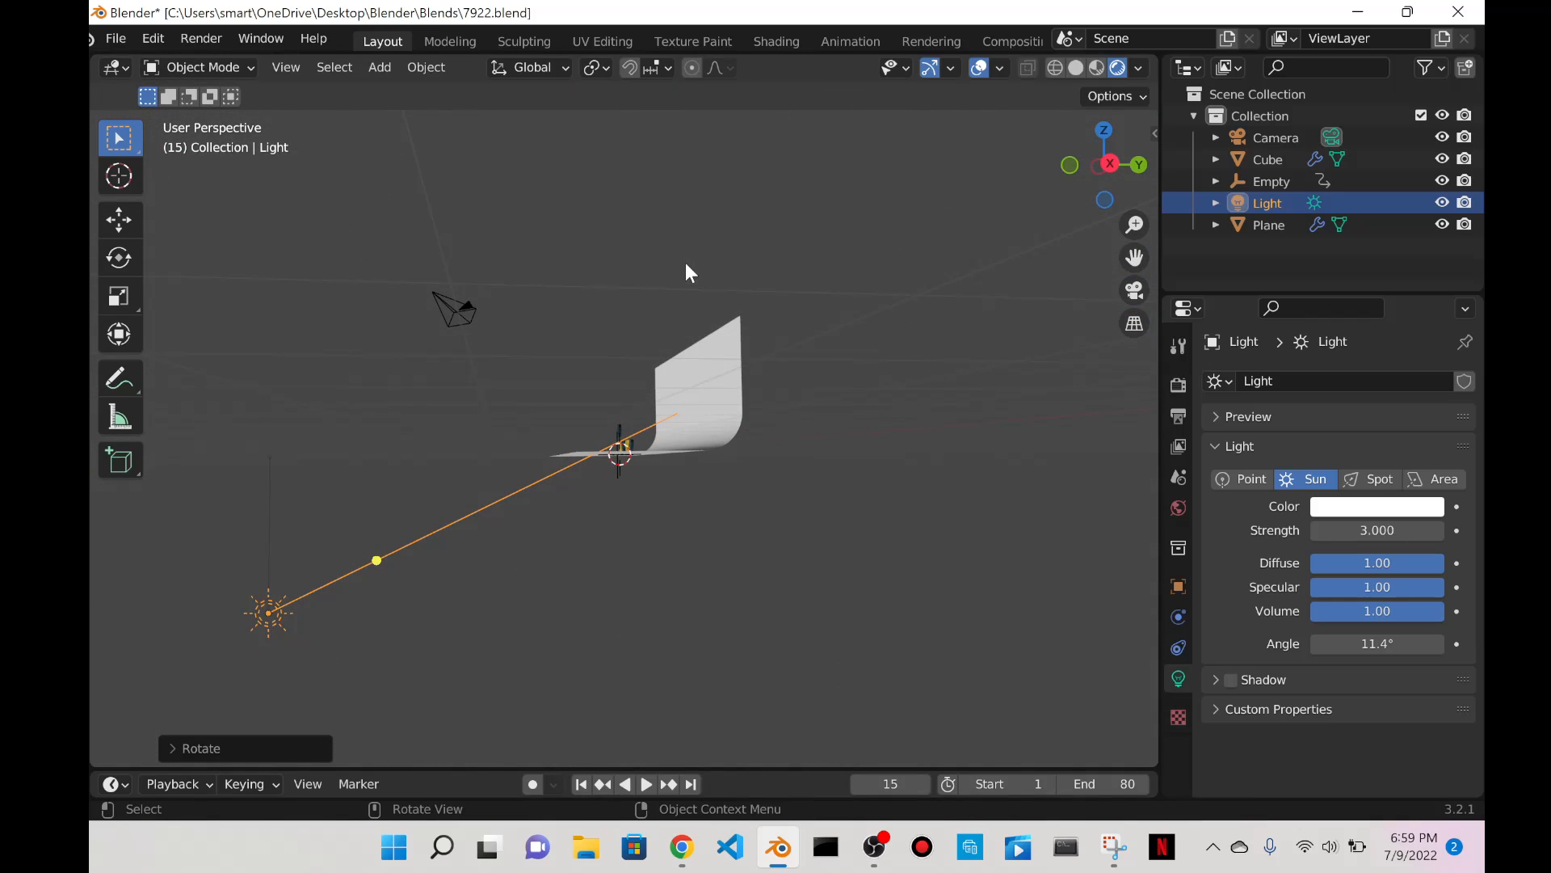
{"action": "key", "text": "g"}
{"action": "key", "text": "z"}
{"action": "left_click", "coordinate": [677, 669]}
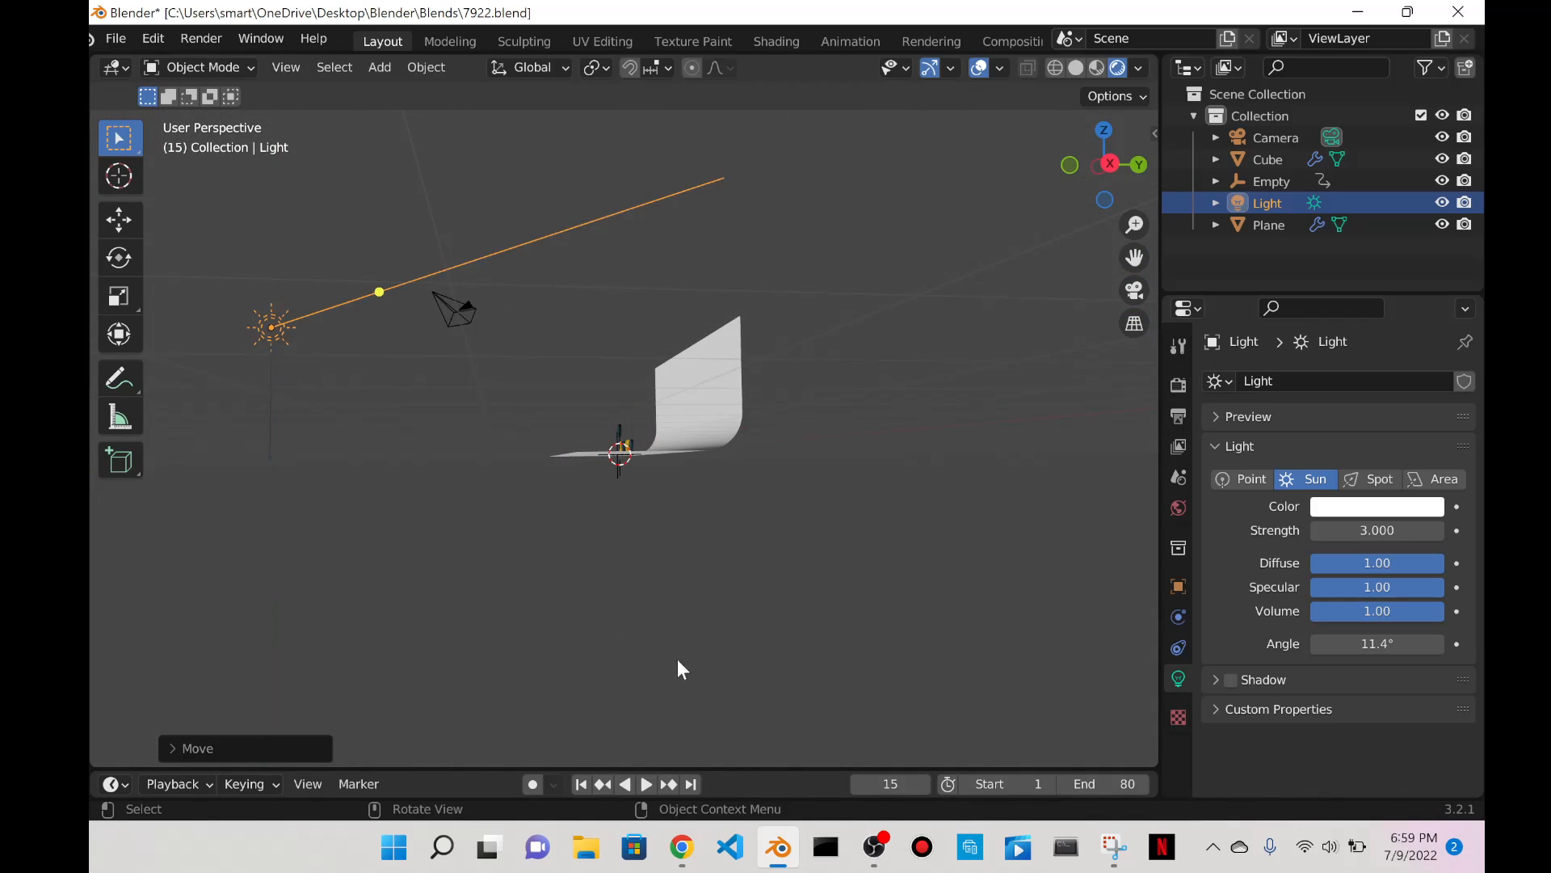
{"action": "key", "text": "r"}
{"action": "left_click", "coordinate": [511, 574]}
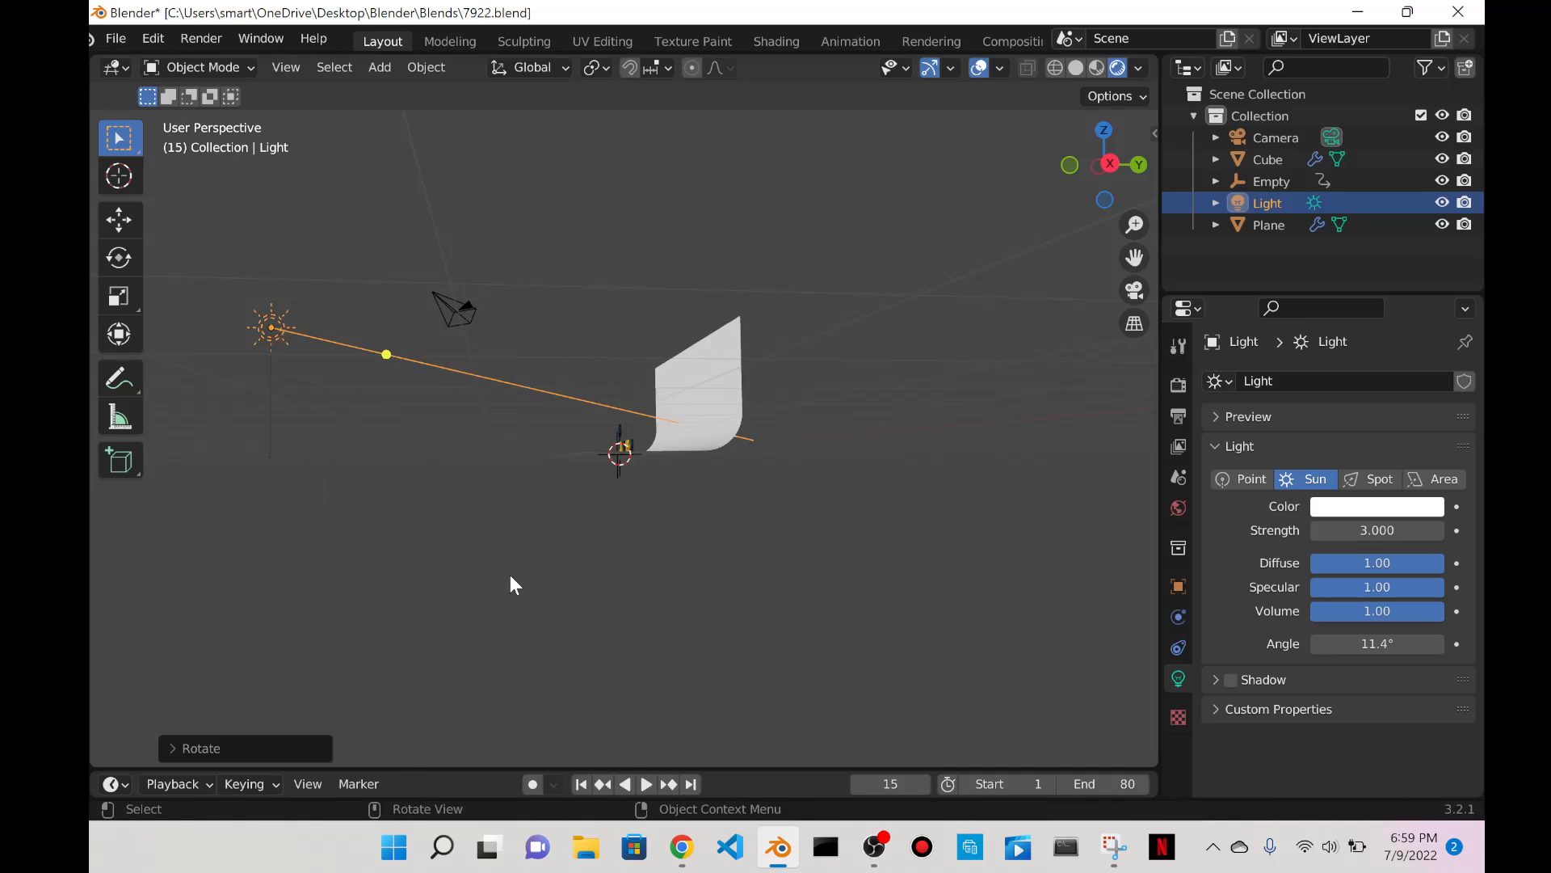
{"action": "middle_click_drag", "start_coordinate": [511, 575], "coordinate": [743, 264]}
{"action": "scroll", "coordinate": [812, 395], "scroll_direction": "up", "scroll_amount": 3}
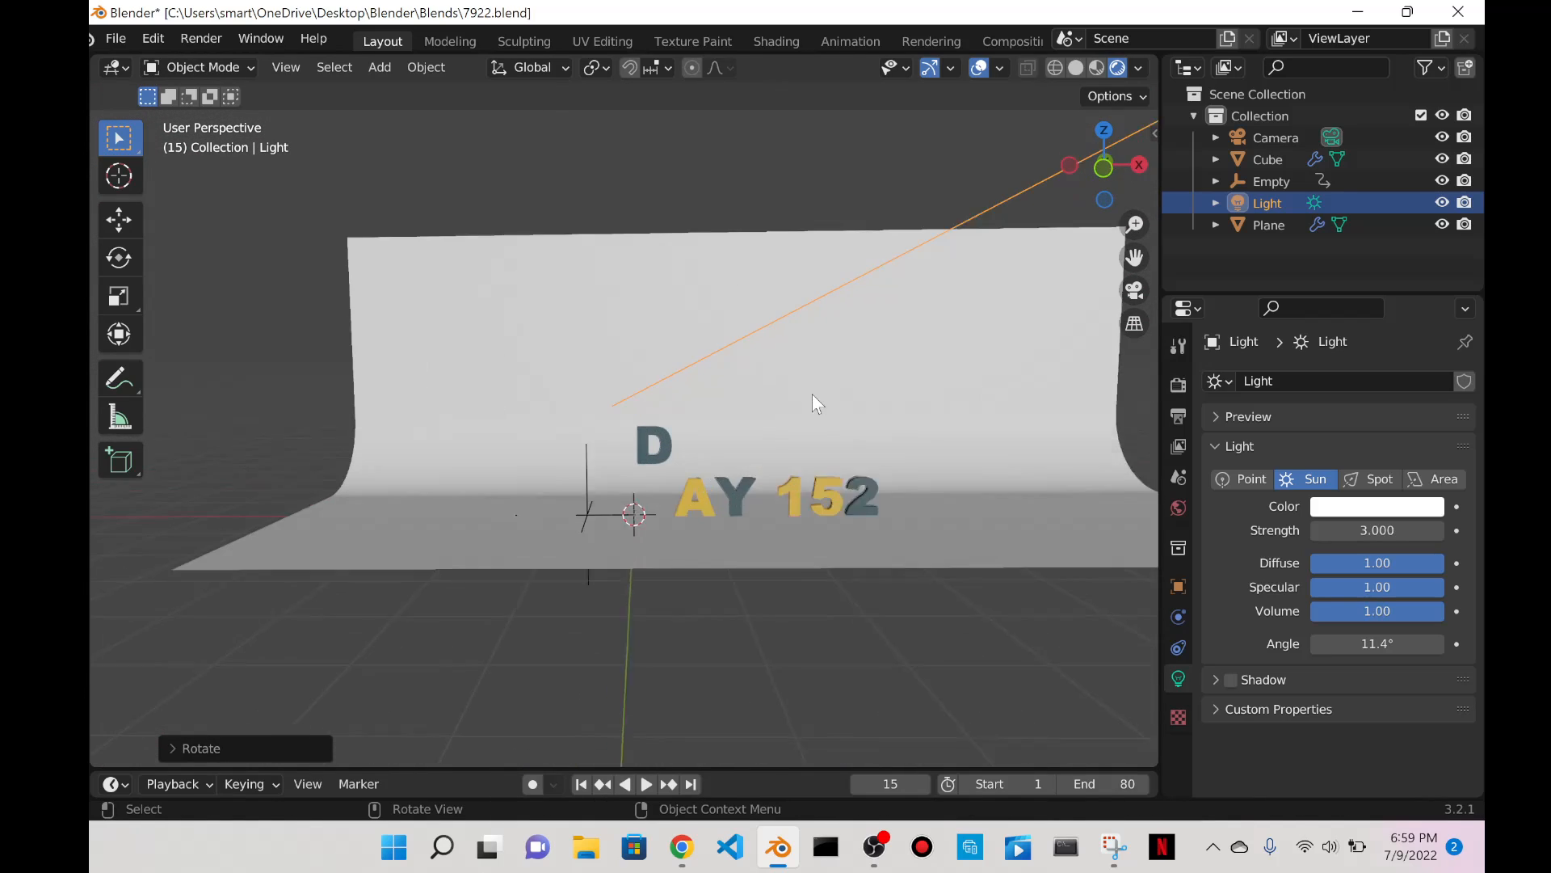
{"action": "middle_click_drag", "start_coordinate": [812, 395], "coordinate": [779, 281]}
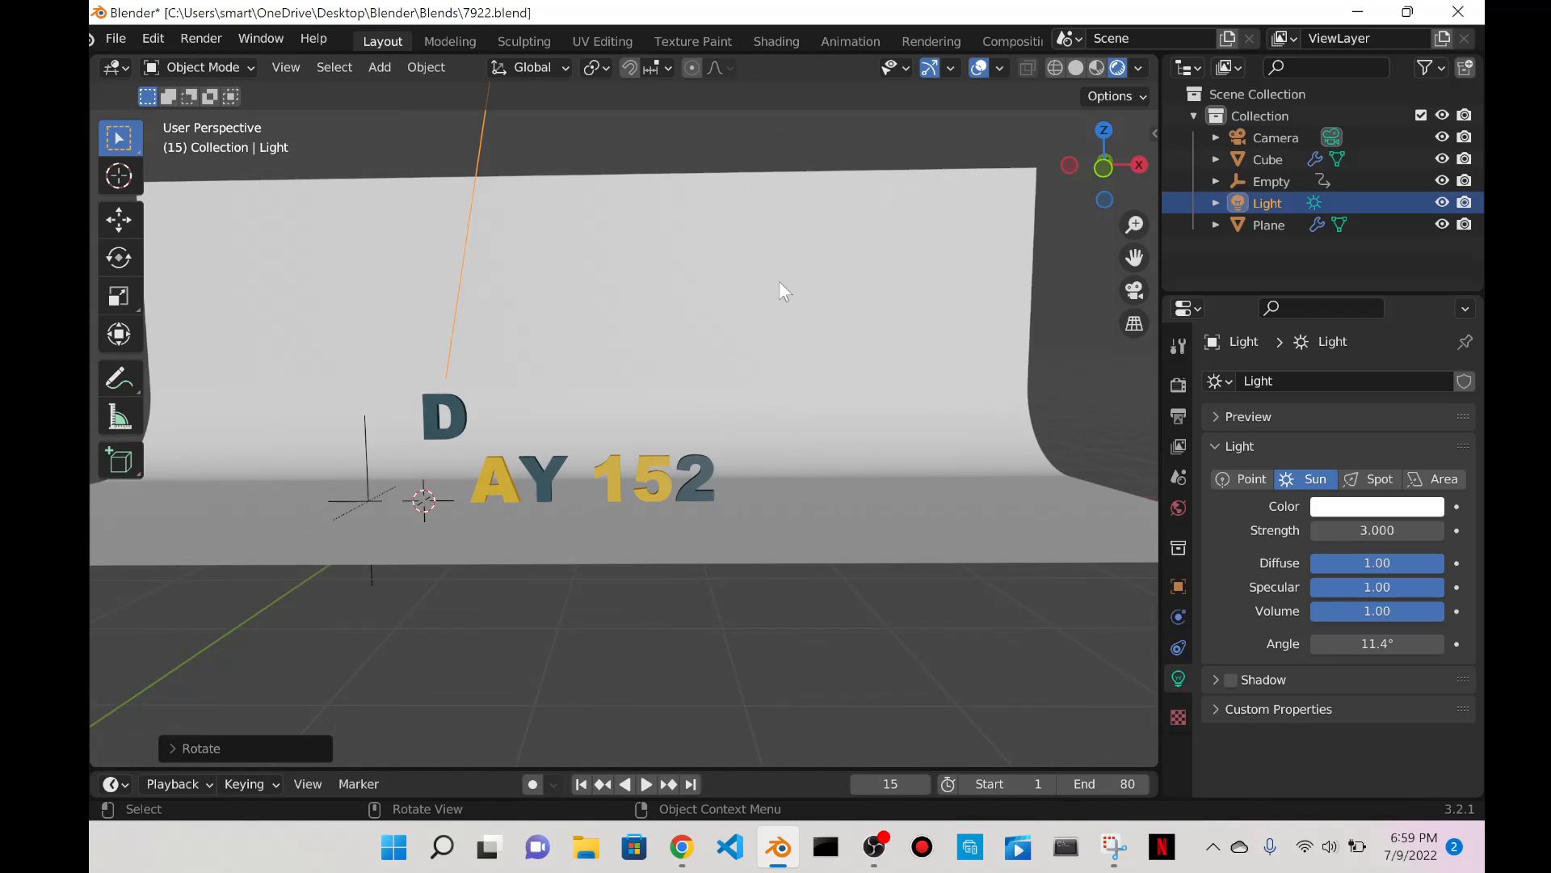
{"action": "middle_click_drag", "start_coordinate": [881, 358], "coordinate": [734, 390]}
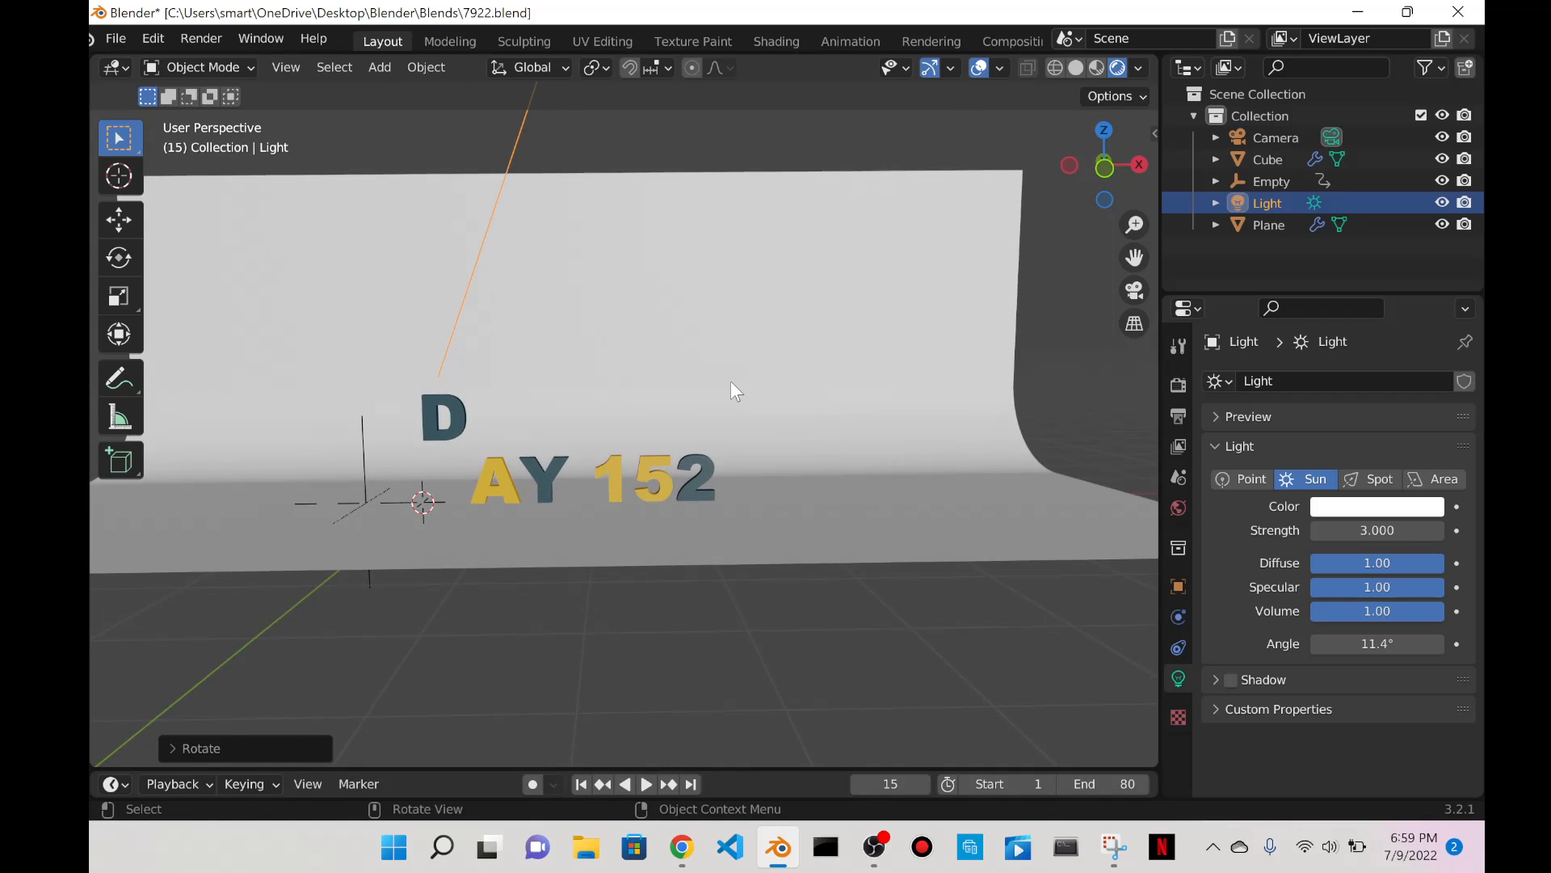
Check the Emulate Numpad setting in the Input preferences and close the preferences.
{"action": "left_click", "coordinate": [157, 46]}
{"action": "left_click", "coordinate": [206, 349]}
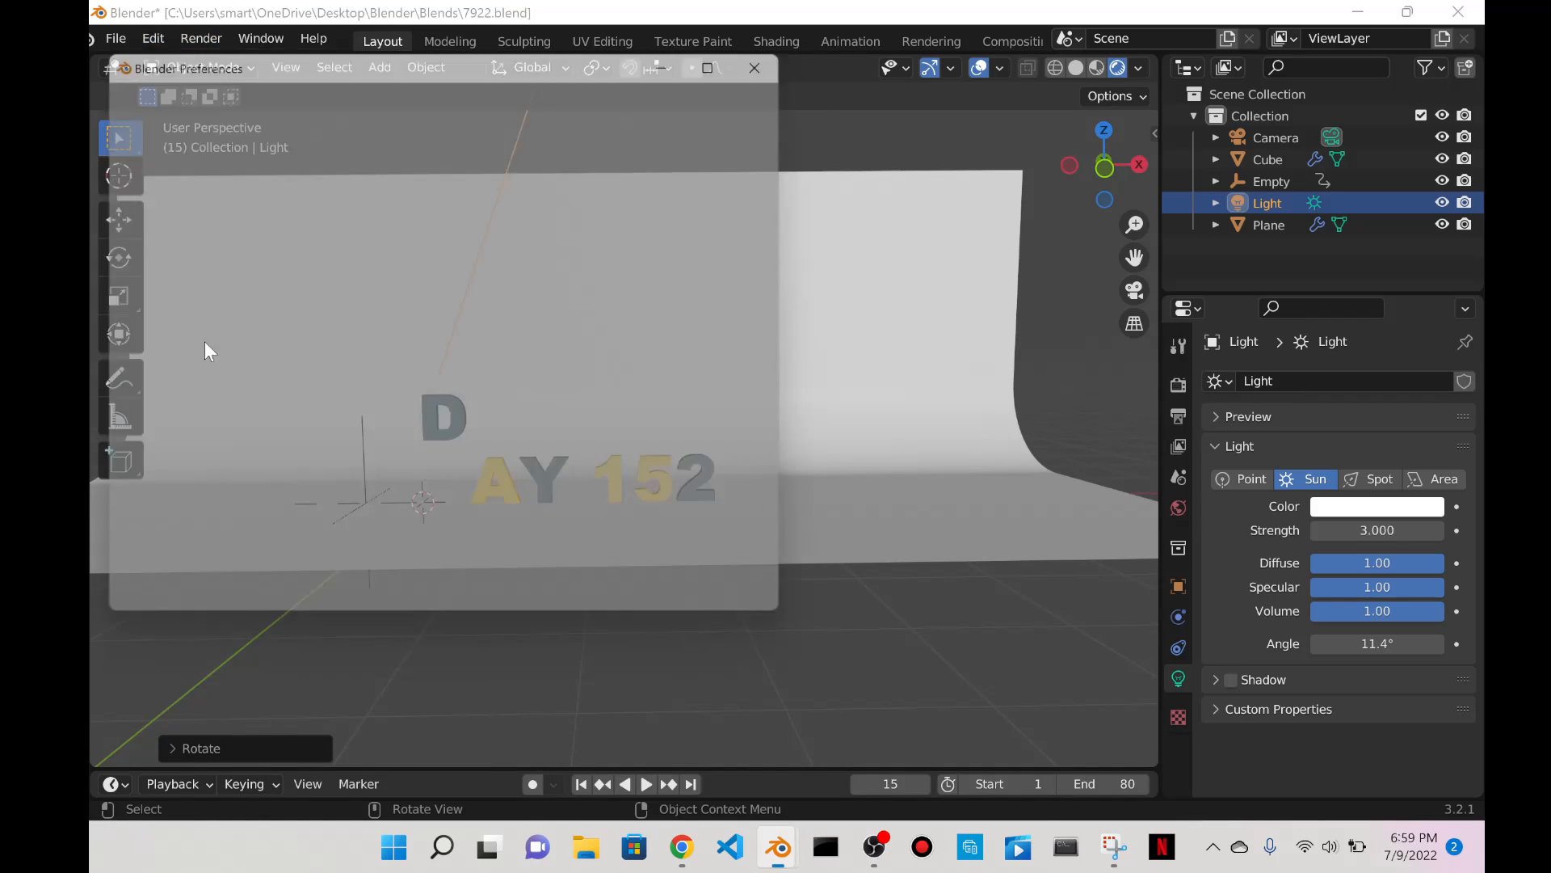
{"action": "left_click", "coordinate": [167, 297]}
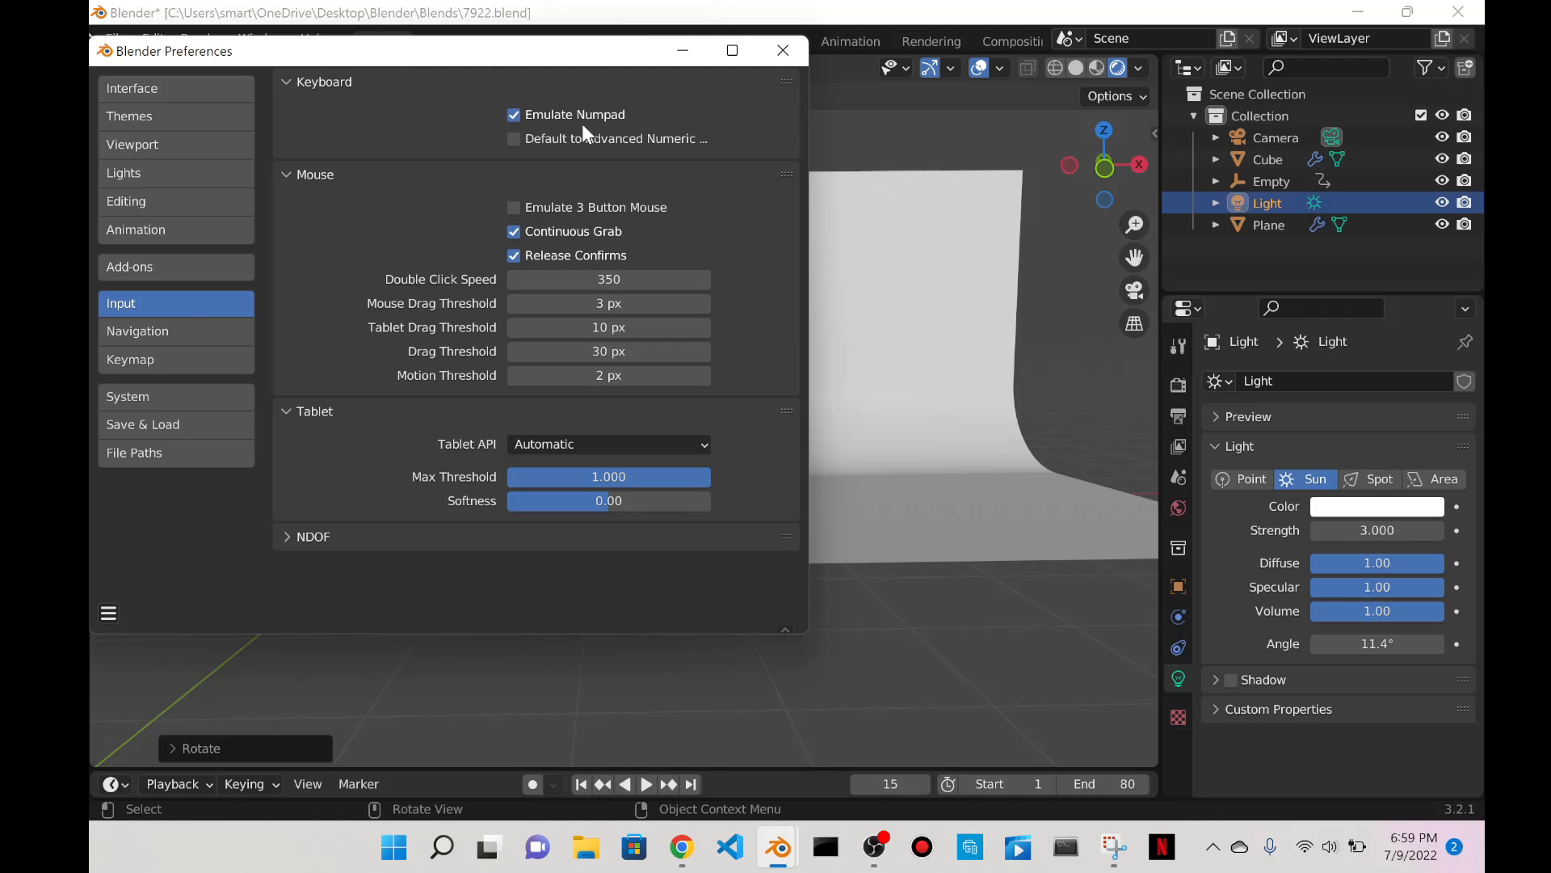
{"action": "left_click", "coordinate": [783, 50]}
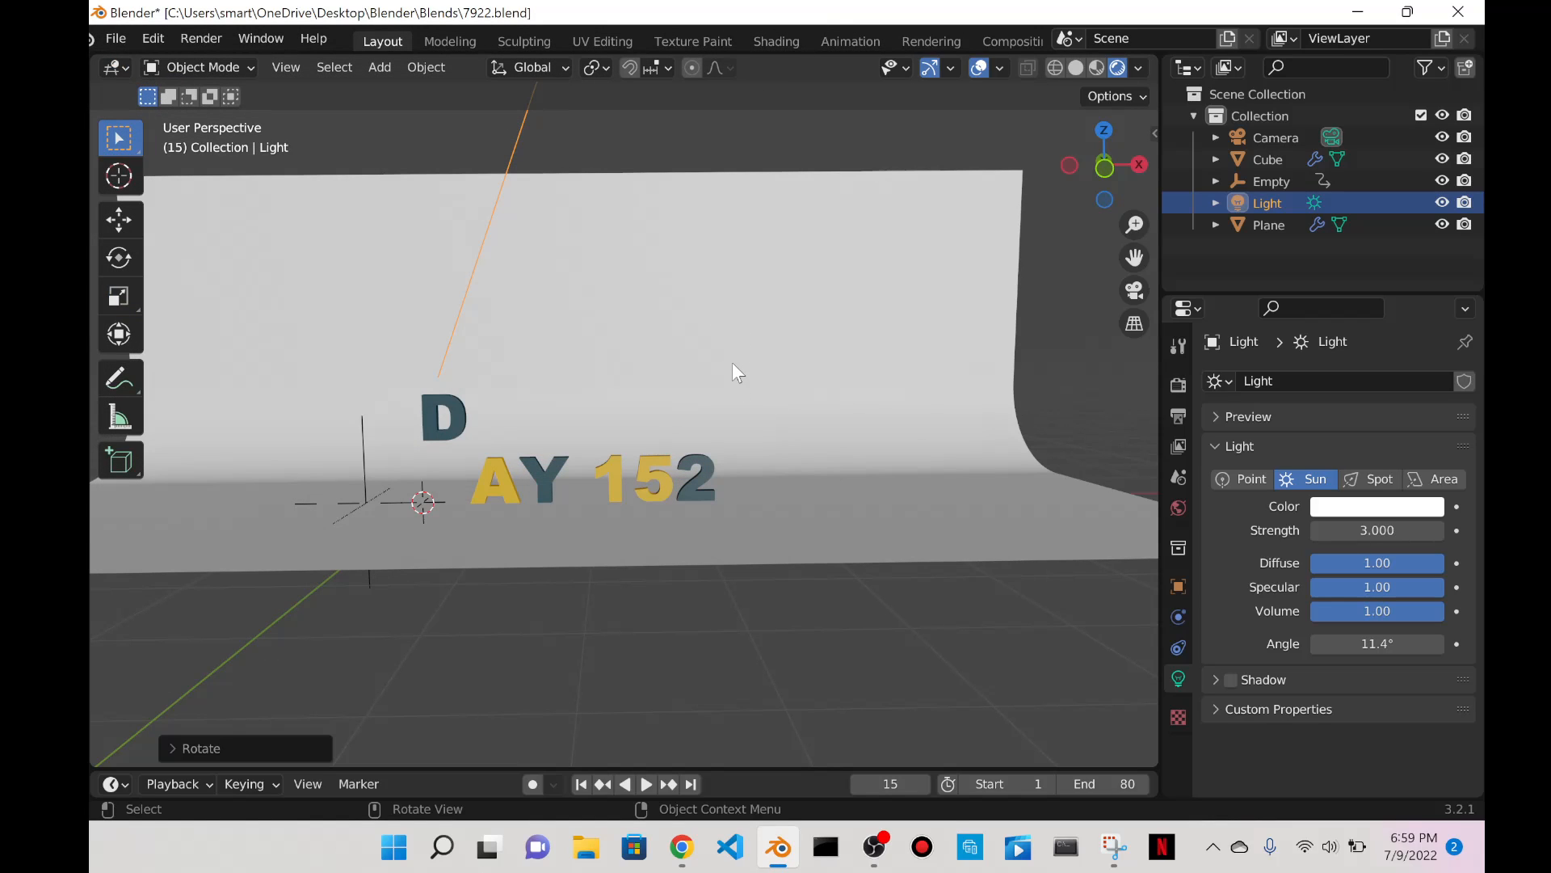
Align the scene camera to a frontal view that frames the whole "DAY 152" text against the backdrop.
{"action": "key", "text": "KP_0"}
{"action": "middle_click_drag", "start_coordinate": [732, 362], "coordinate": [896, 475]}
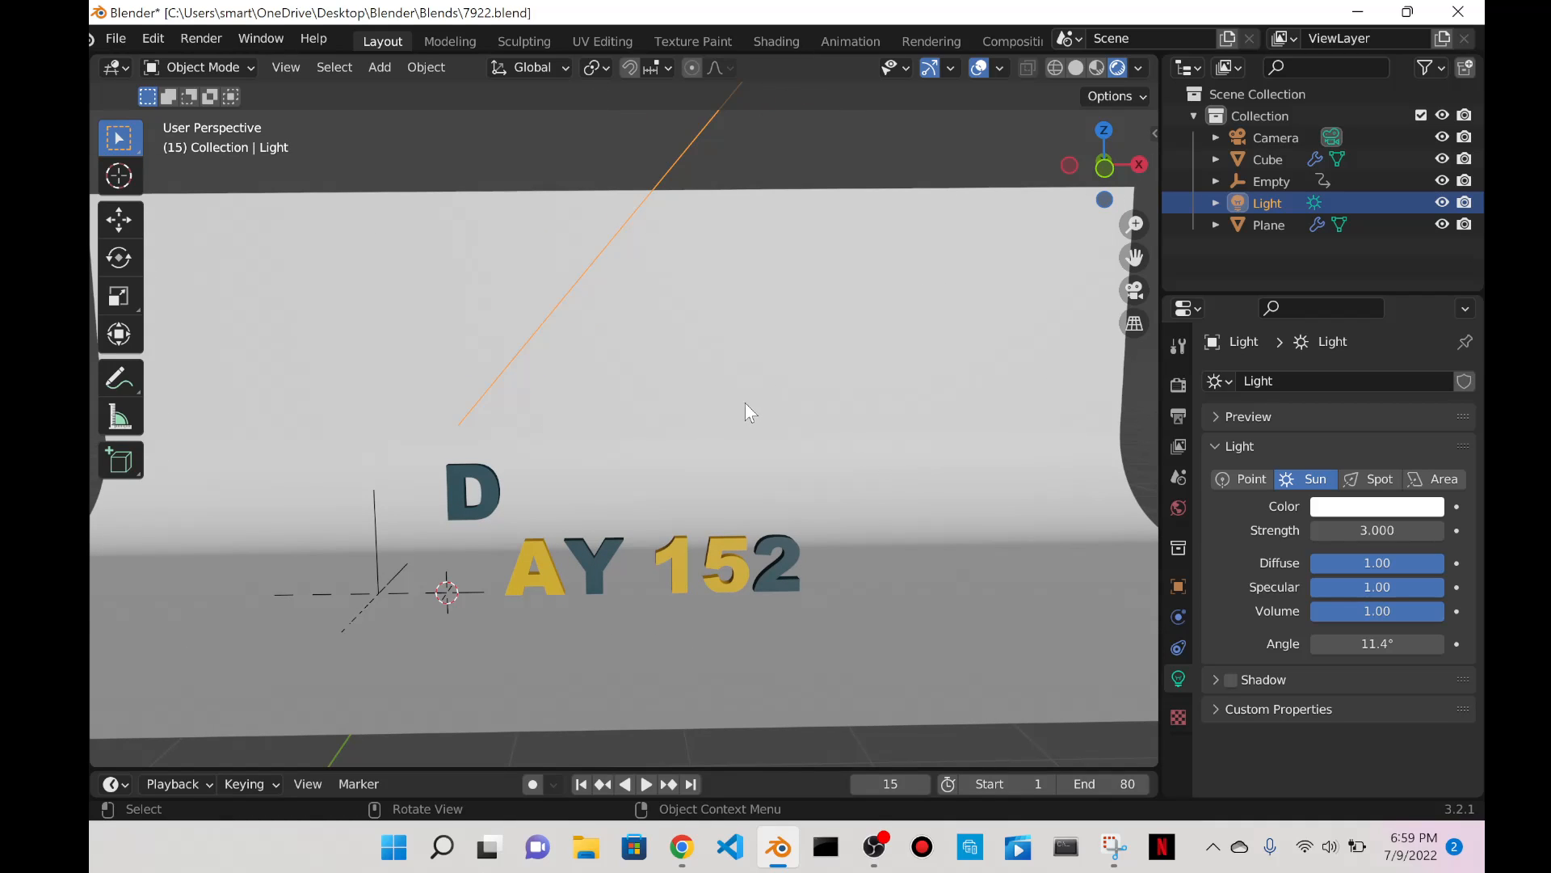
{"action": "scroll", "coordinate": [738, 407], "scroll_direction": "down", "scroll_amount": 2}
{"action": "scroll", "coordinate": [733, 409], "scroll_direction": "up", "scroll_amount": 3}
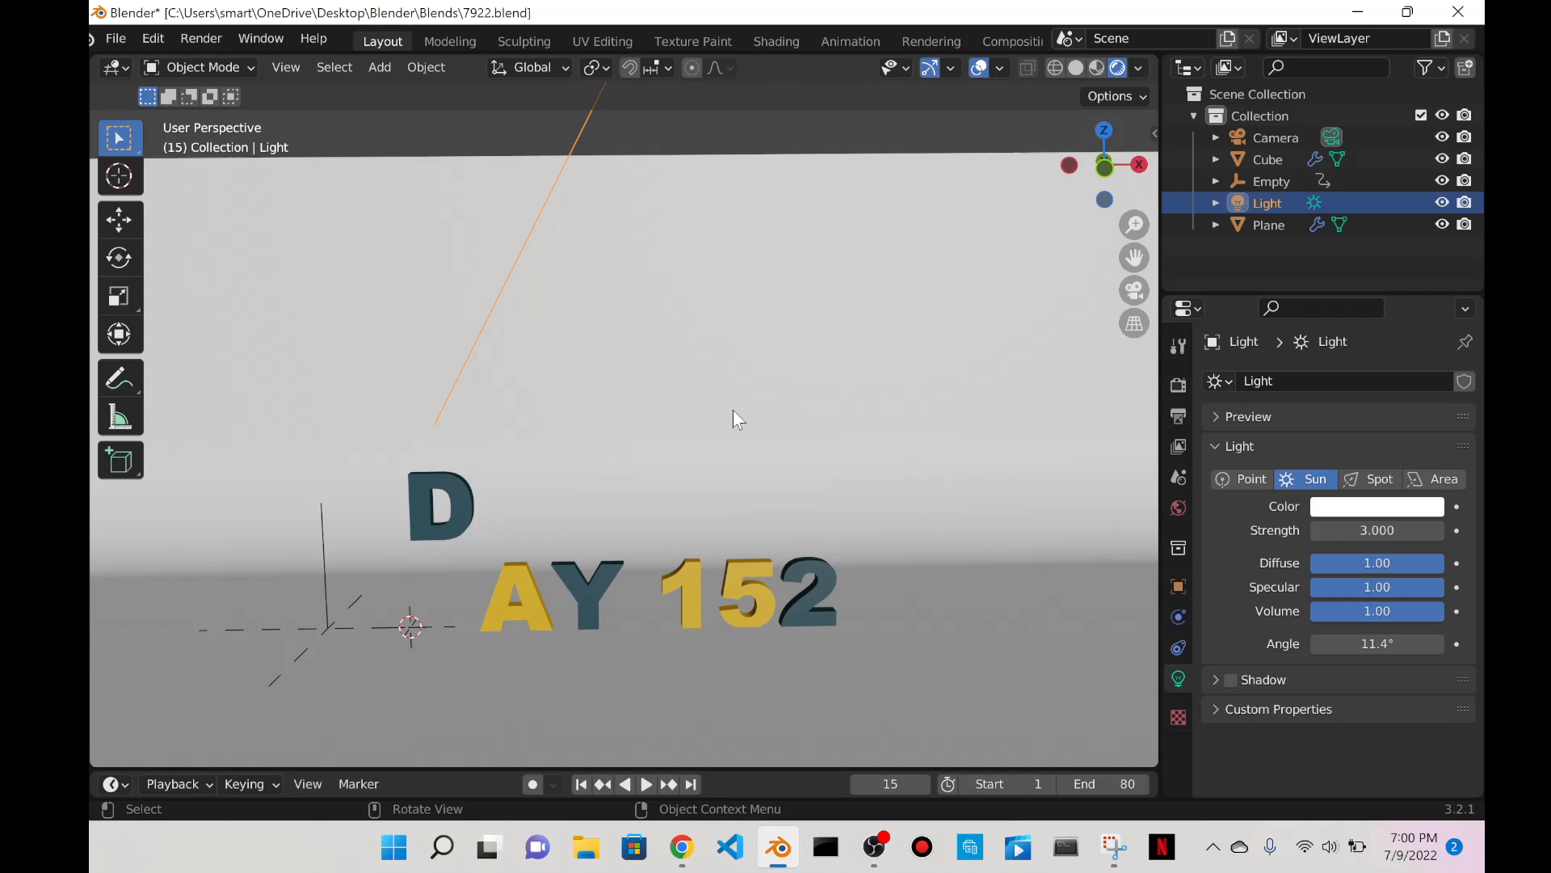
{"action": "key", "text": "grave"}
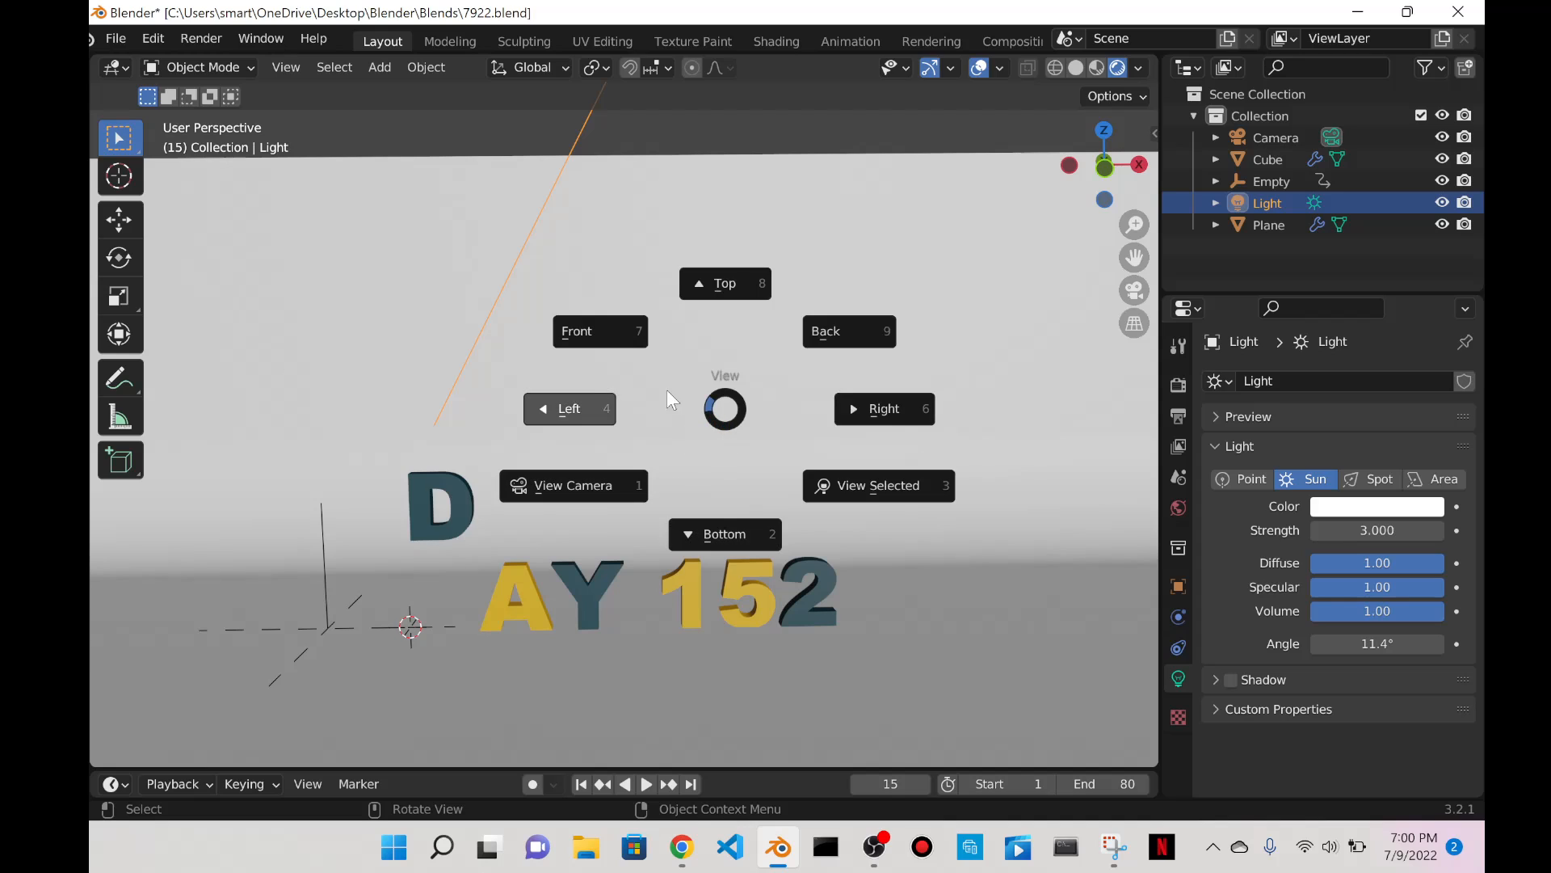
{"action": "middle_click_drag", "start_coordinate": [608, 324], "coordinate": [686, 208]}
{"action": "scroll", "coordinate": [689, 362], "scroll_direction": "up", "scroll_amount": 2}
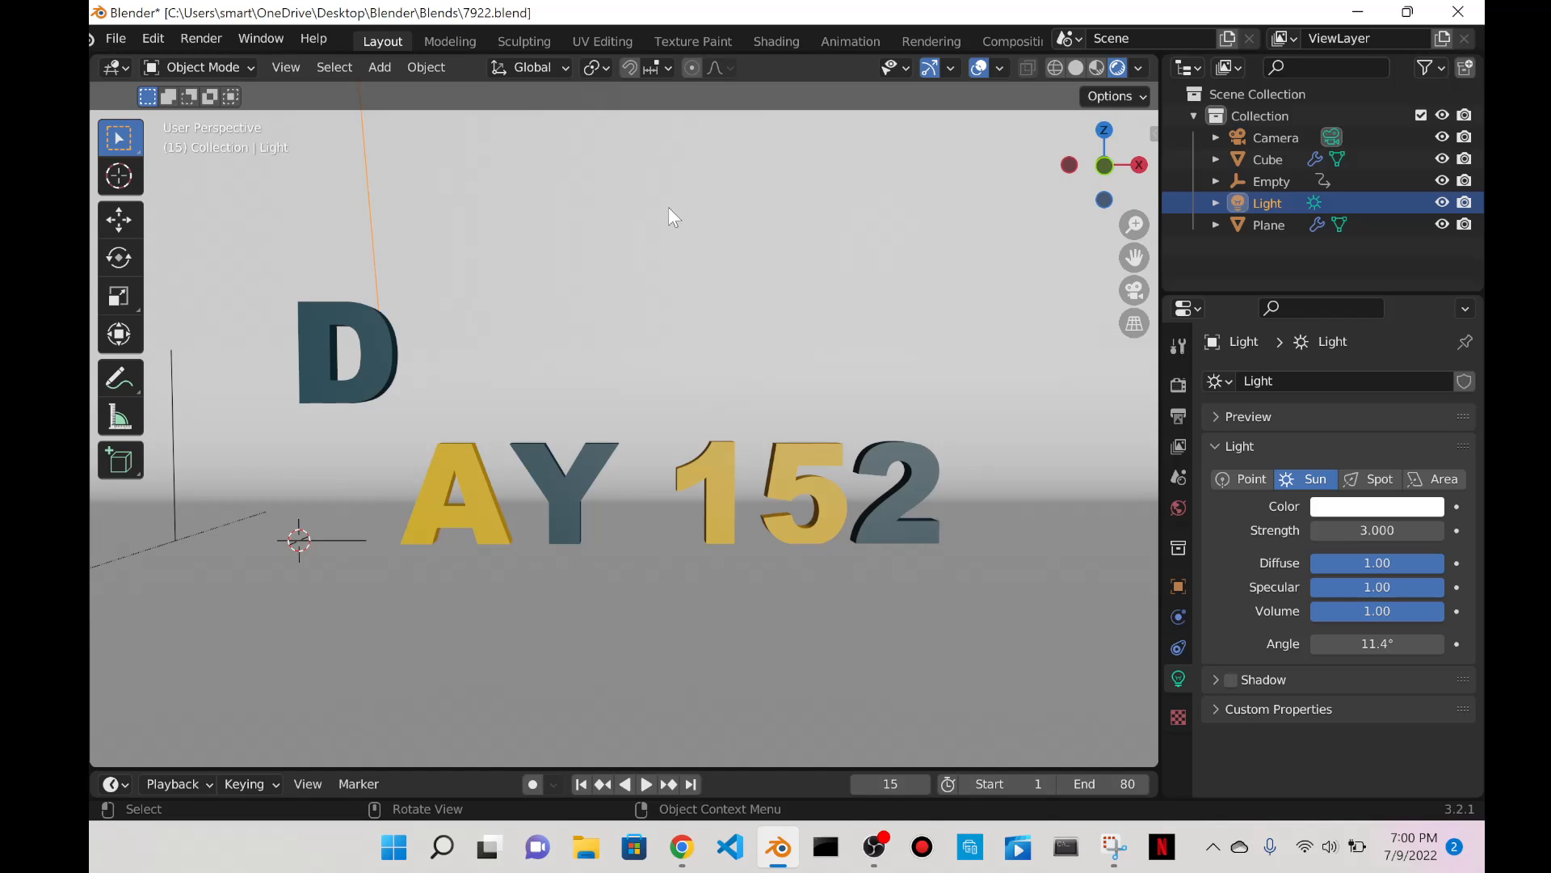
{"action": "key", "text": "ctrl+alt+KP_0"}
{"action": "key", "text": "KP_0"}
{"action": "scroll", "coordinate": [727, 155], "scroll_direction": "down", "scroll_amount": 3}
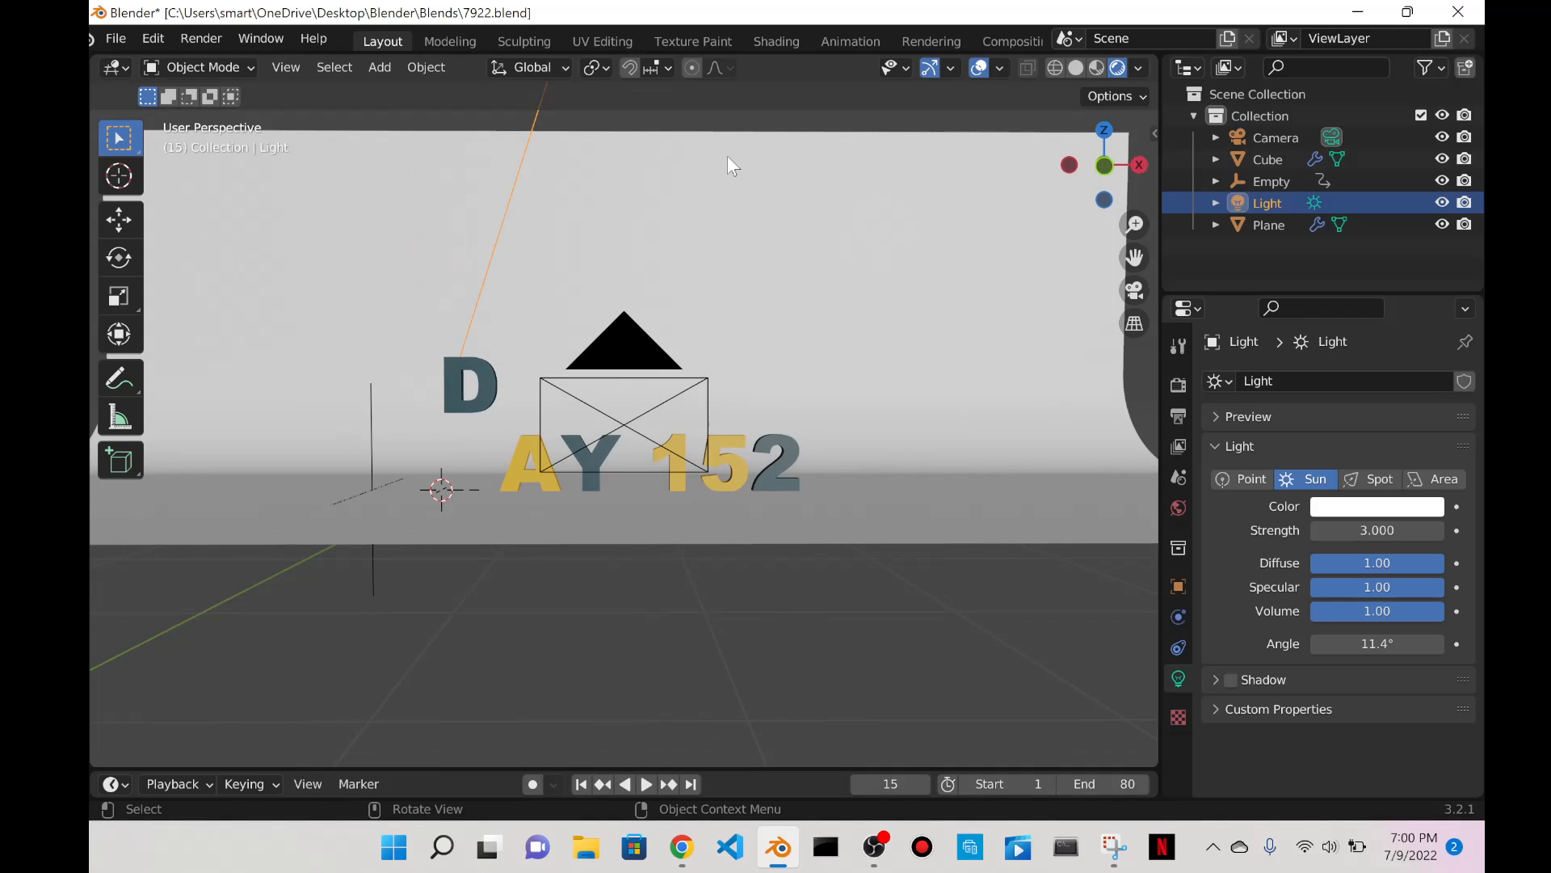
{"action": "key", "text": "ctrl+alt+KP_0"}
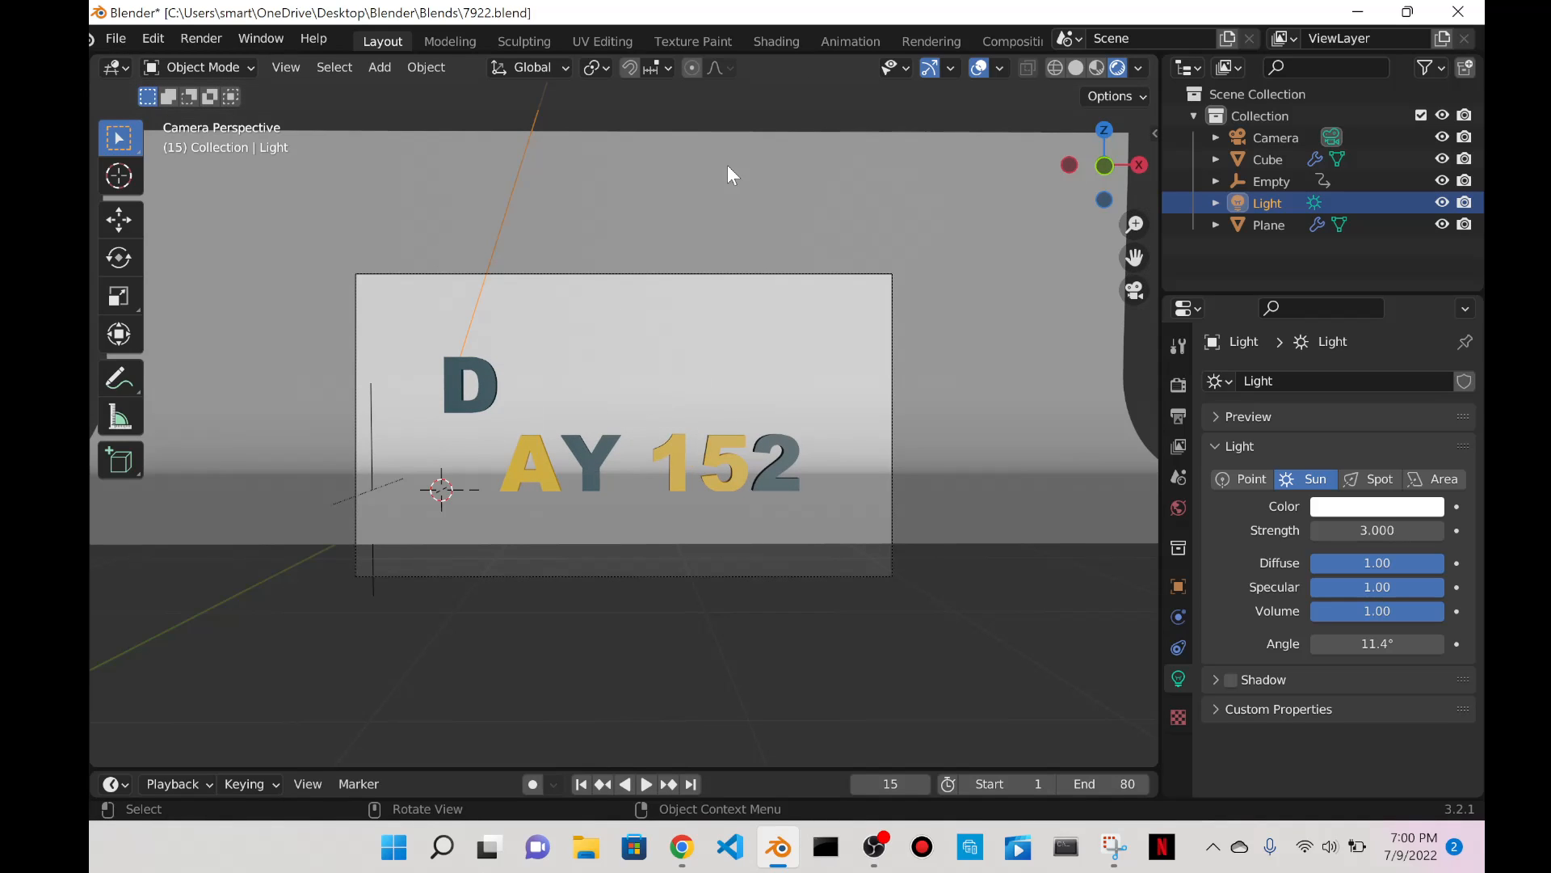
Realign the camera to a slightly higher view that leaves the floor's front edge out of frame, and play the animation.
{"action": "key", "text": "KP_0"}
{"action": "middle_click_drag", "start_coordinate": [768, 176], "coordinate": [769, 196], "text": "shift"}
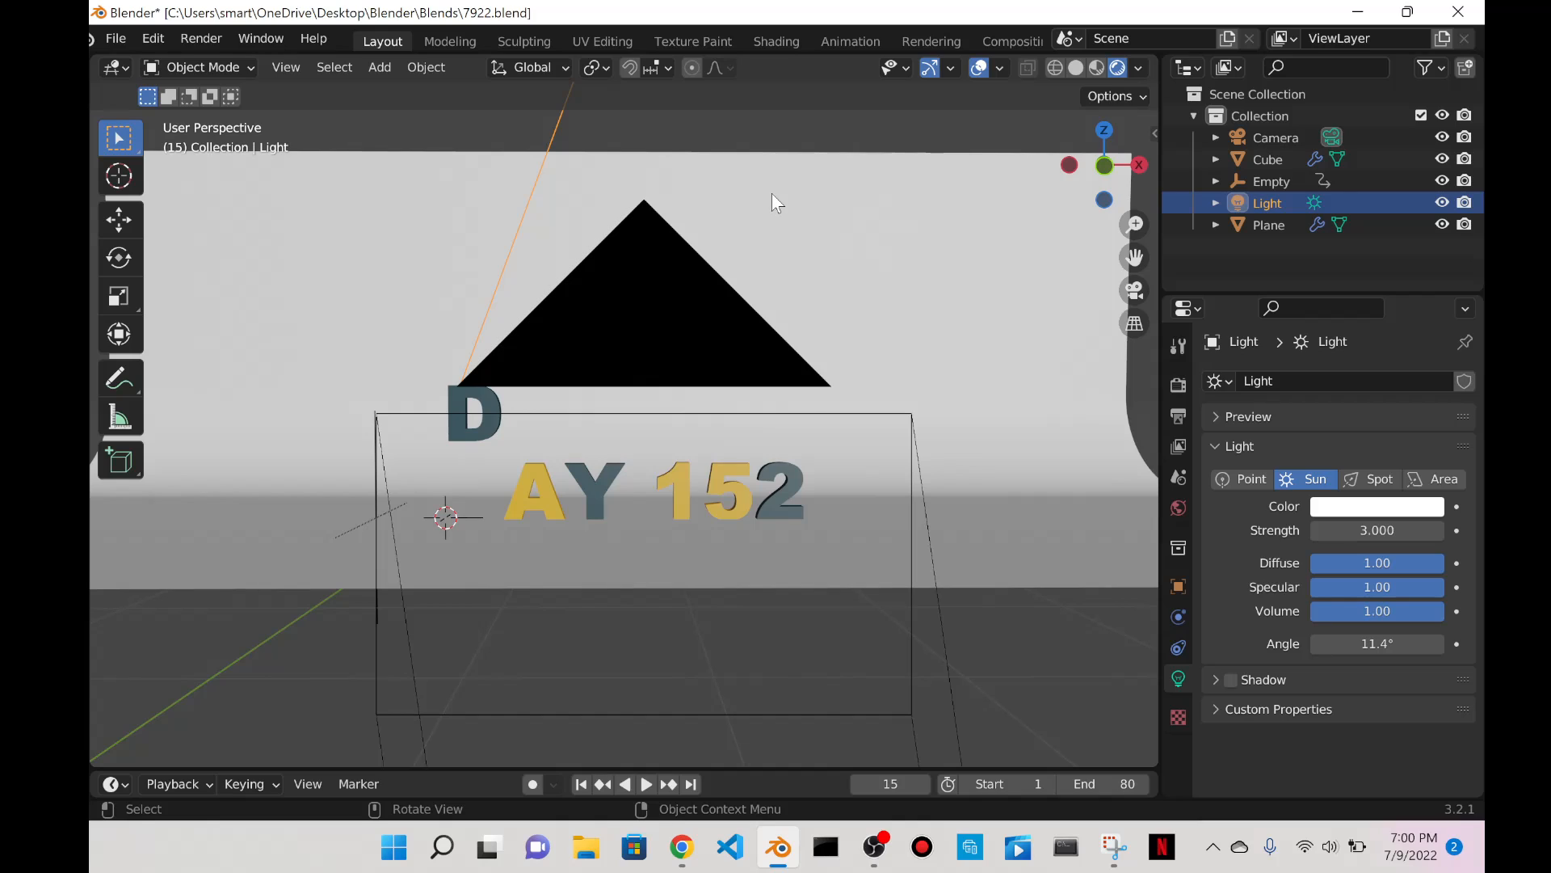
{"action": "key", "text": "ctrl+alt+KP_0"}
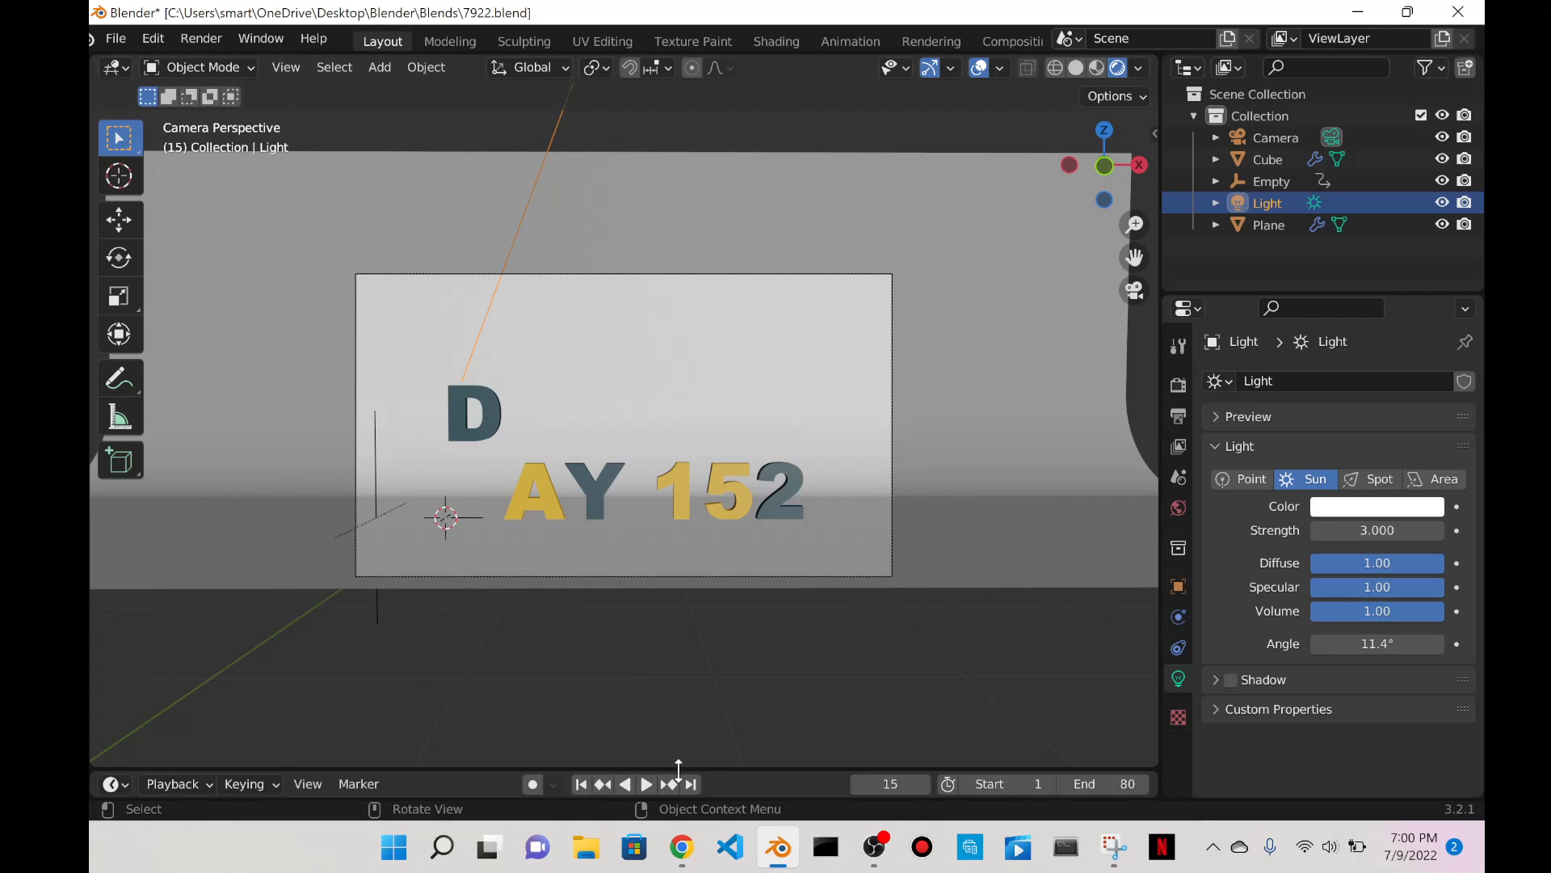
{"action": "left_click", "coordinate": [644, 784]}
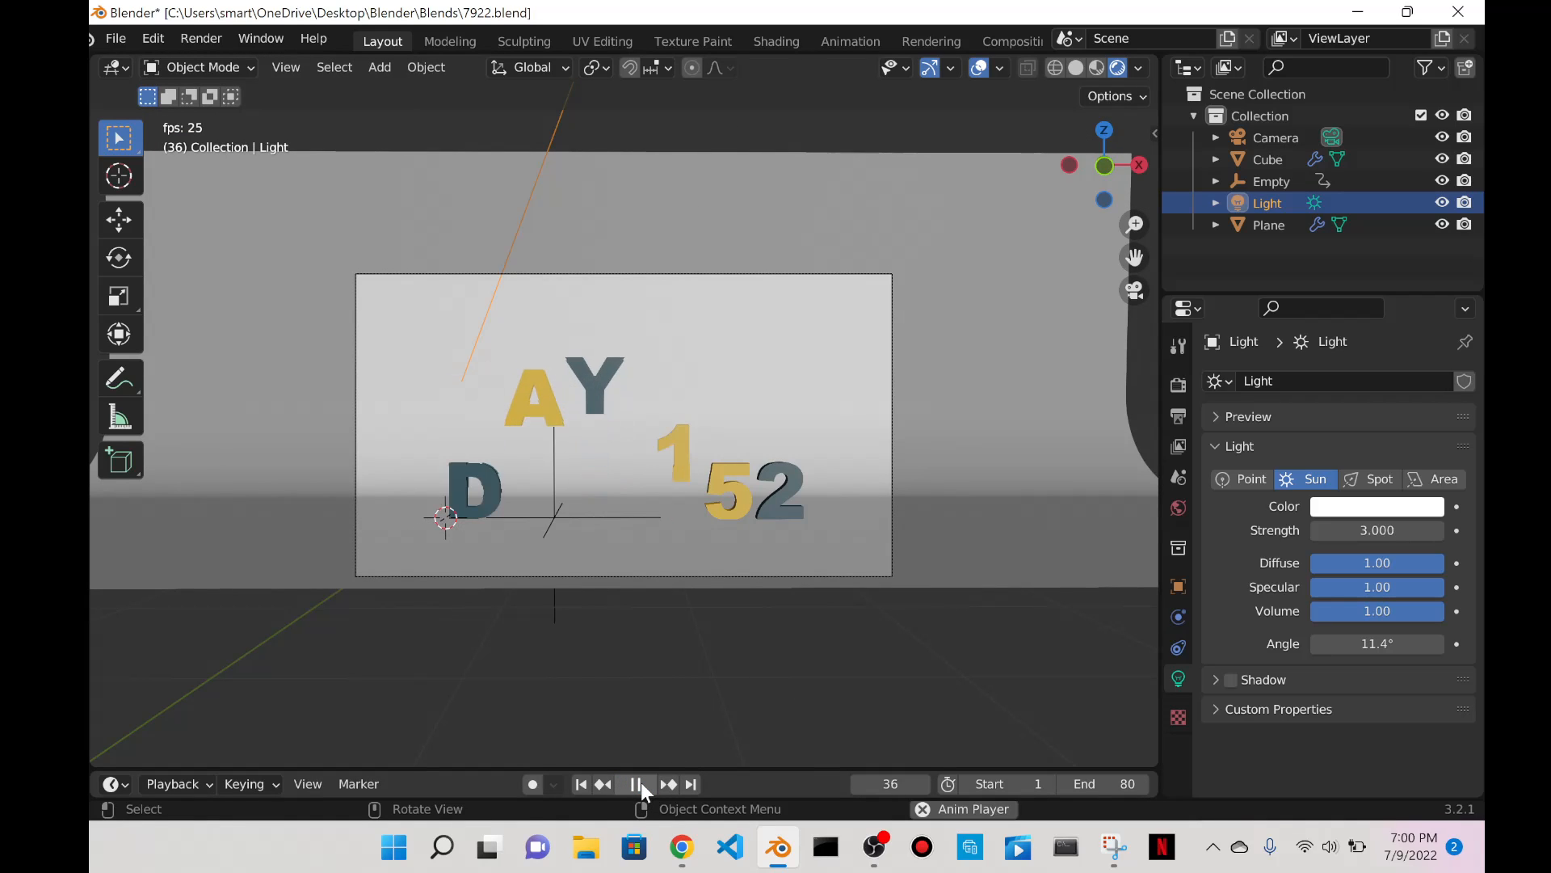
{"action": "left_click", "coordinate": [642, 782]}
{"action": "scroll", "coordinate": [1026, 438], "scroll_direction": "up", "scroll_amount": 1}
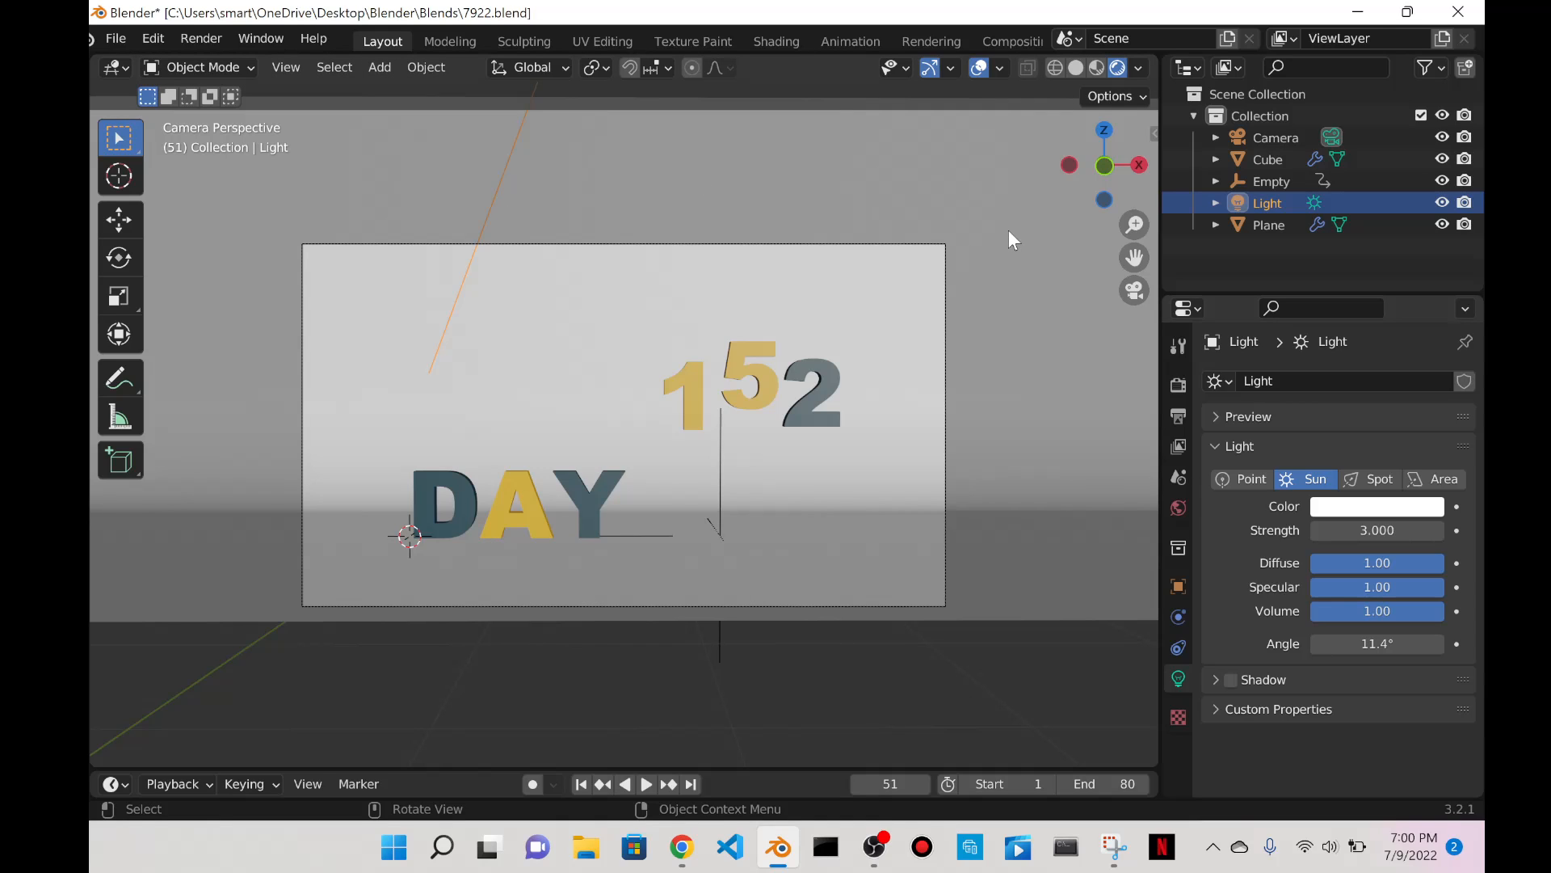
Realign the camera to a closer view so the letters fill more of the frame, and play the animation through it.
{"action": "key", "text": "KP_0"}
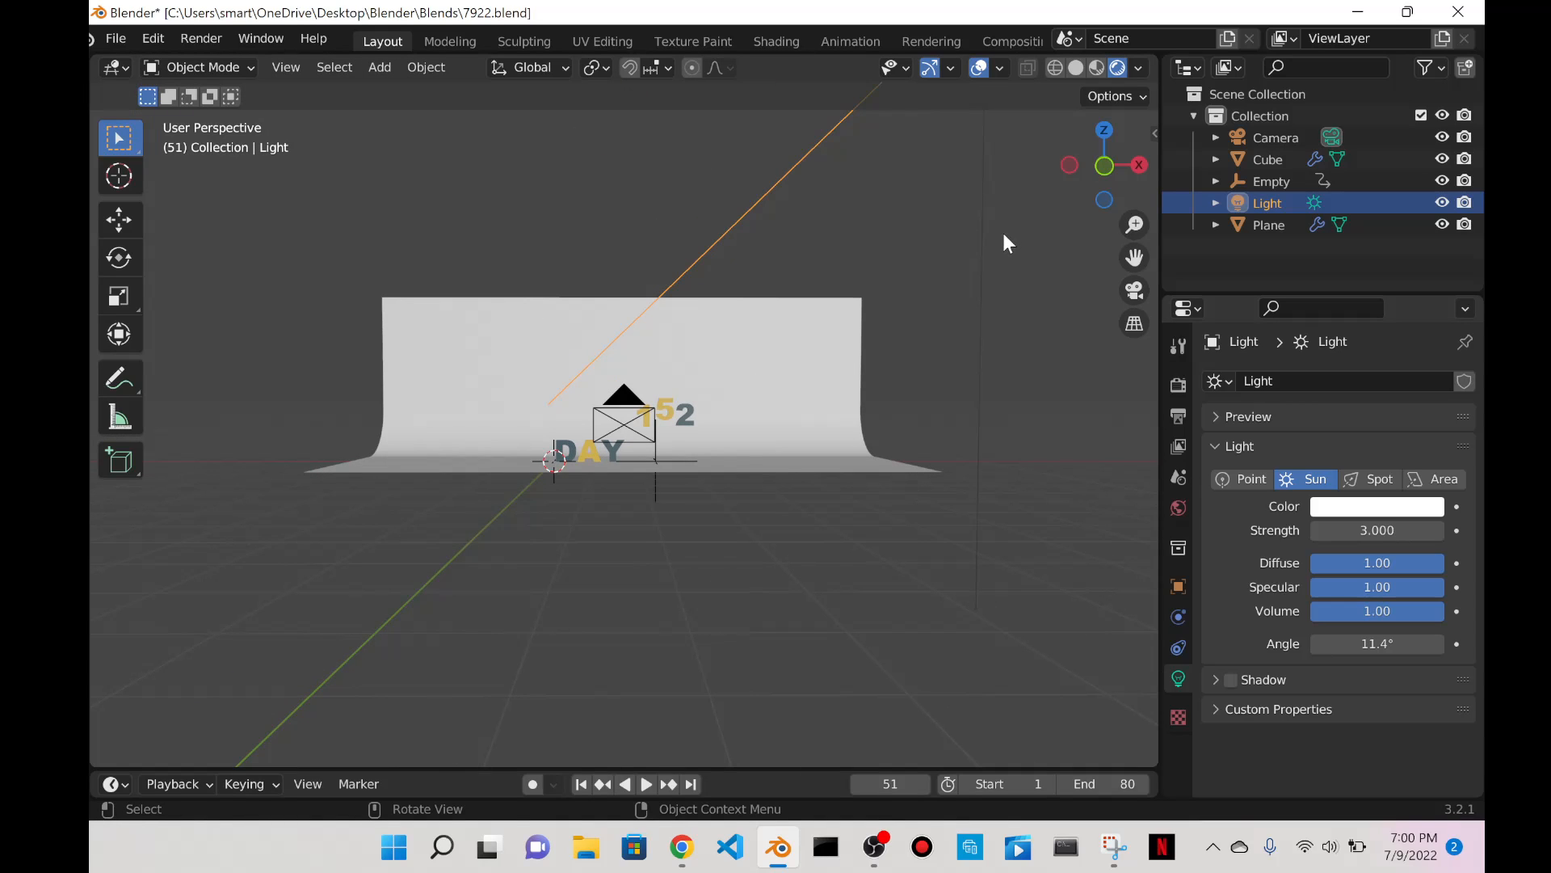
{"action": "key", "text": "KP_0"}
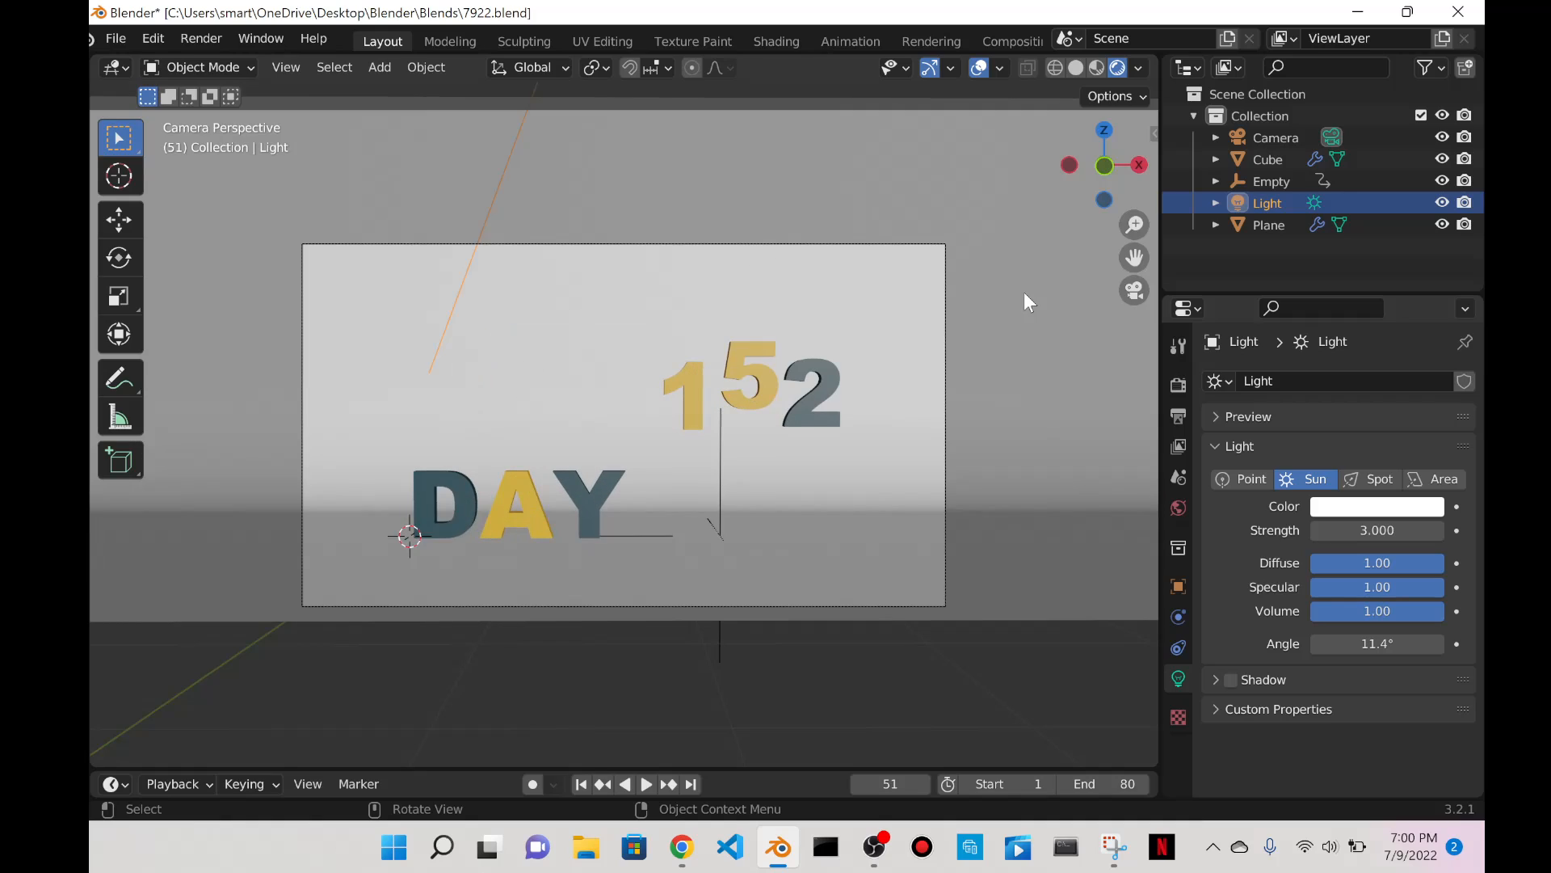
{"action": "middle_click", "coordinate": [1044, 371]}
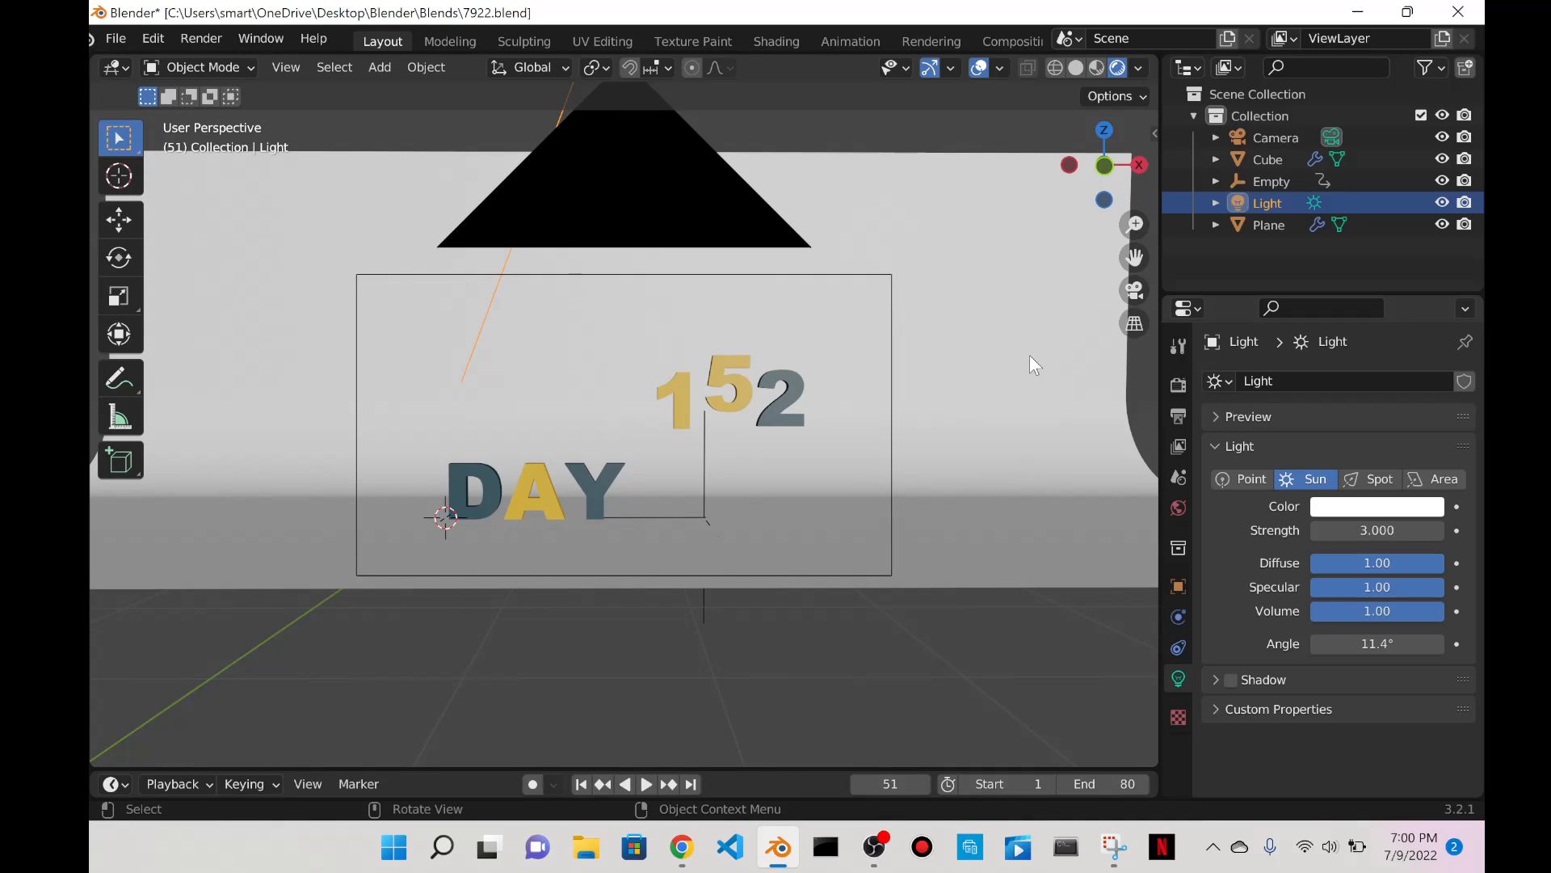
{"action": "key", "text": "KP_0"}
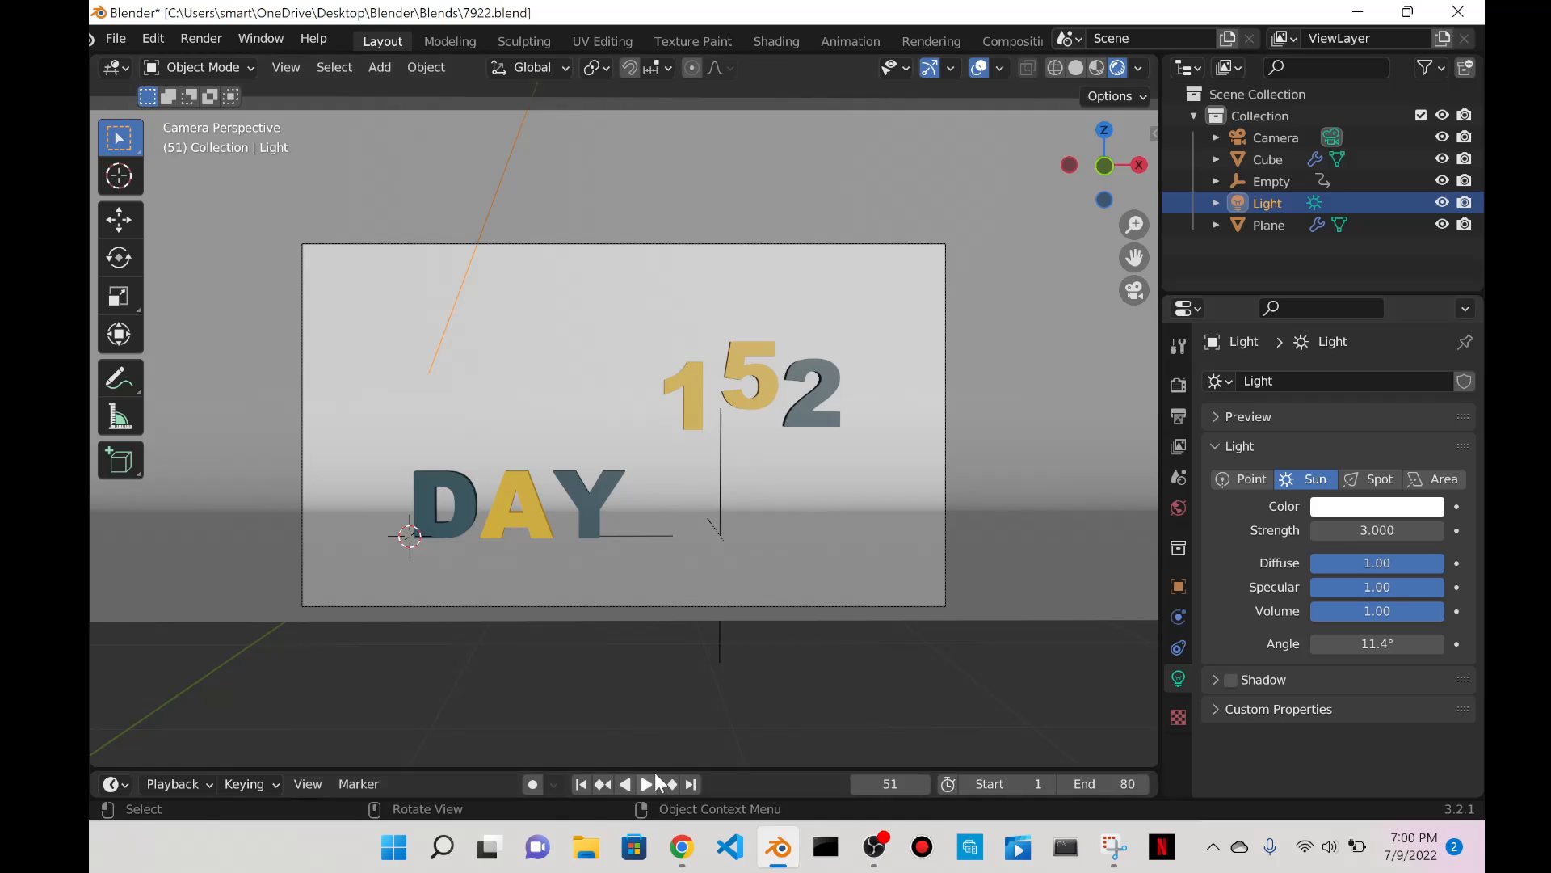
{"action": "middle_click", "coordinate": [1057, 414]}
{"action": "scroll", "coordinate": [1057, 414], "scroll_direction": "up", "scroll_amount": 1}
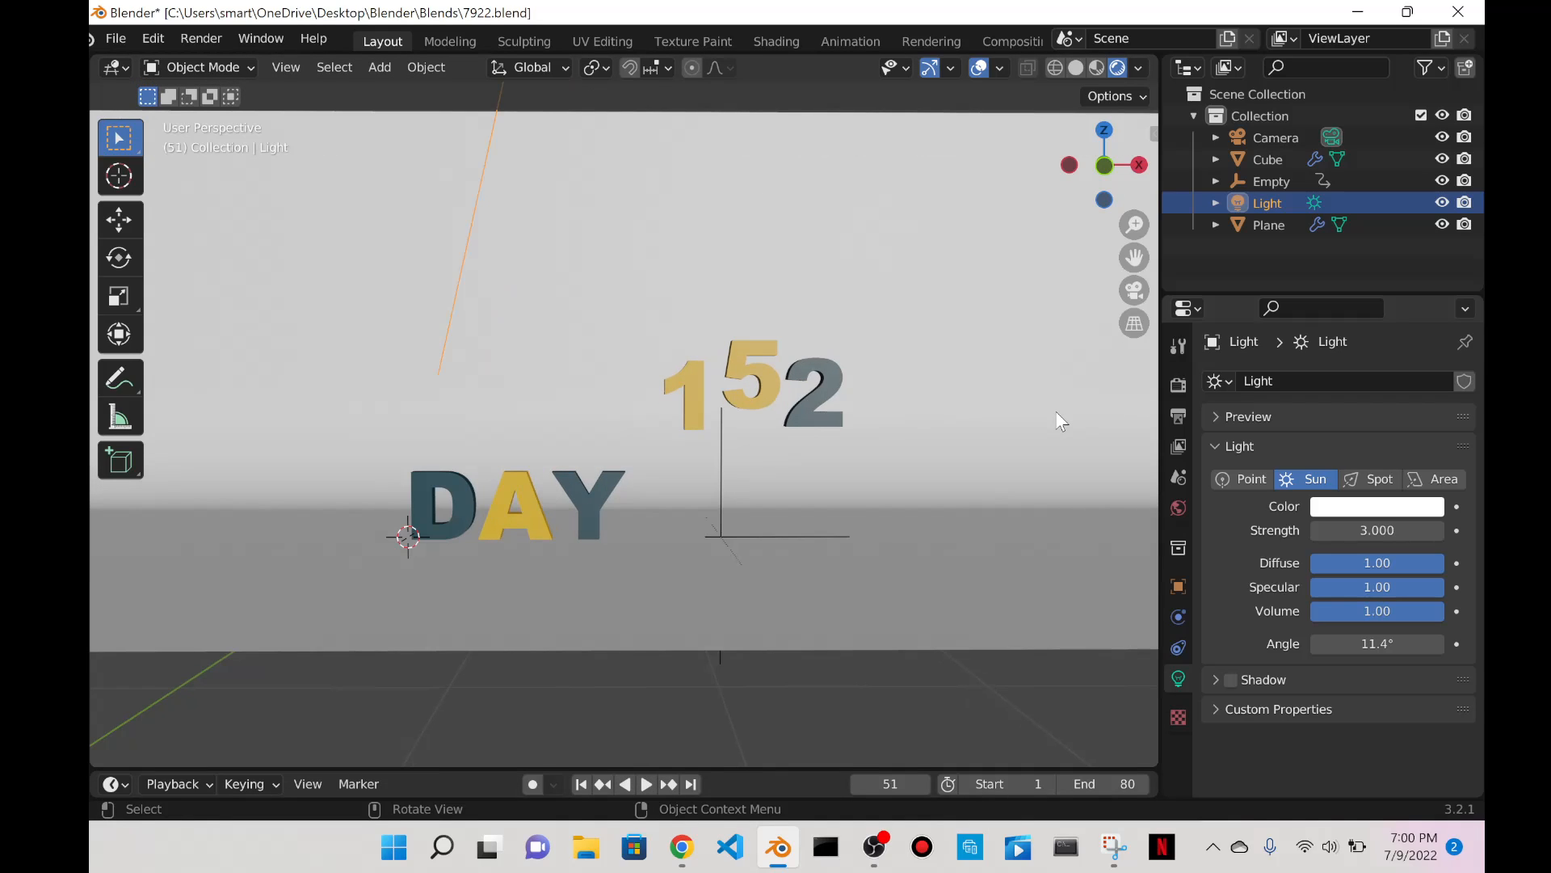
{"action": "key", "text": "KP_0"}
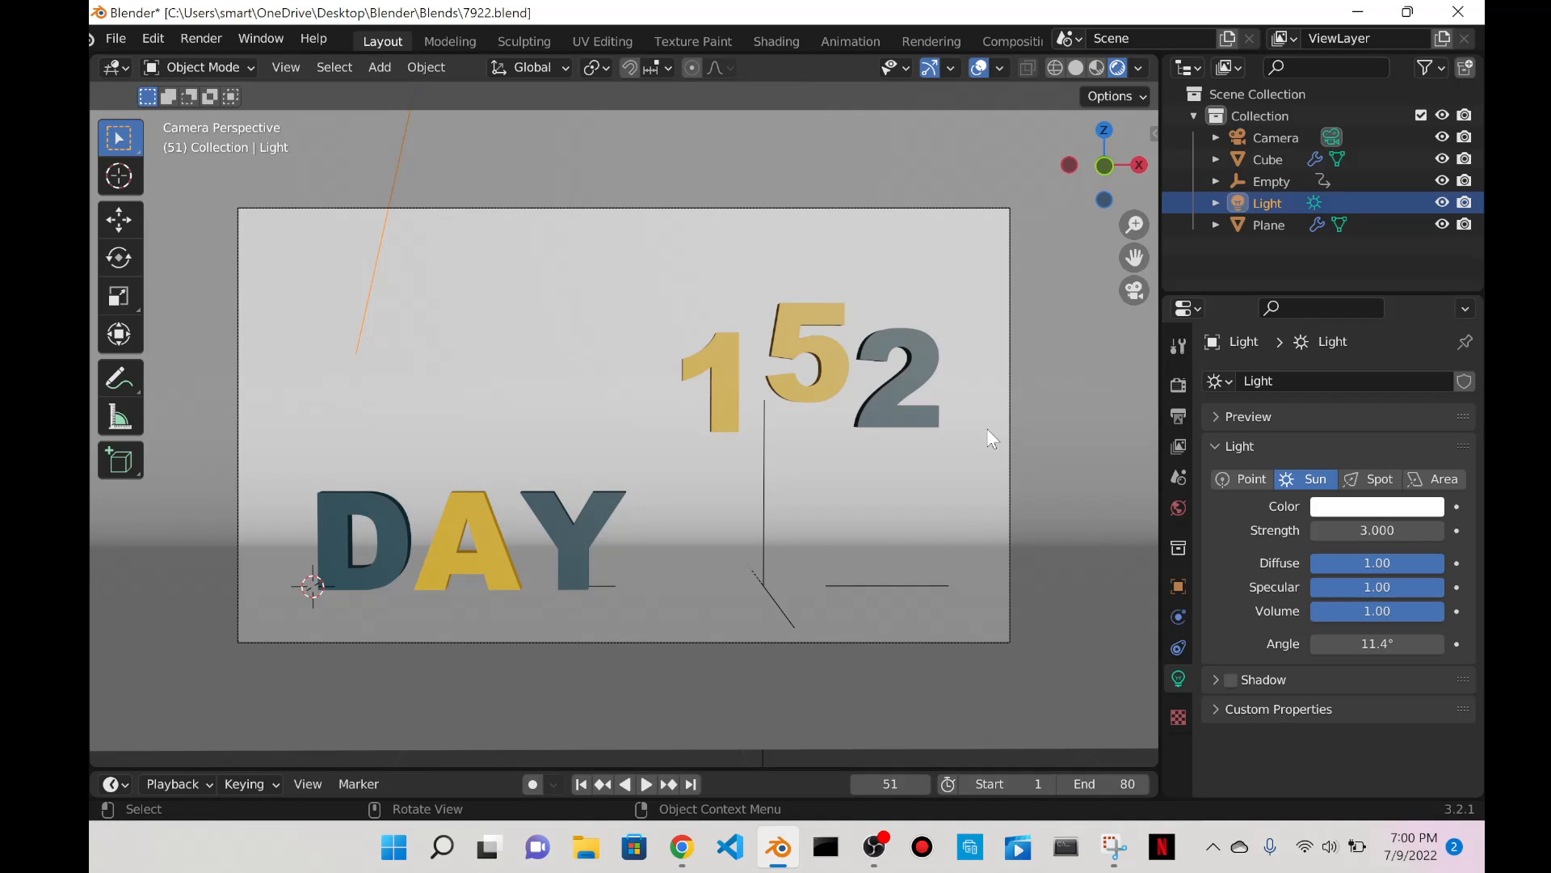
{"action": "left_click", "coordinate": [644, 784]}
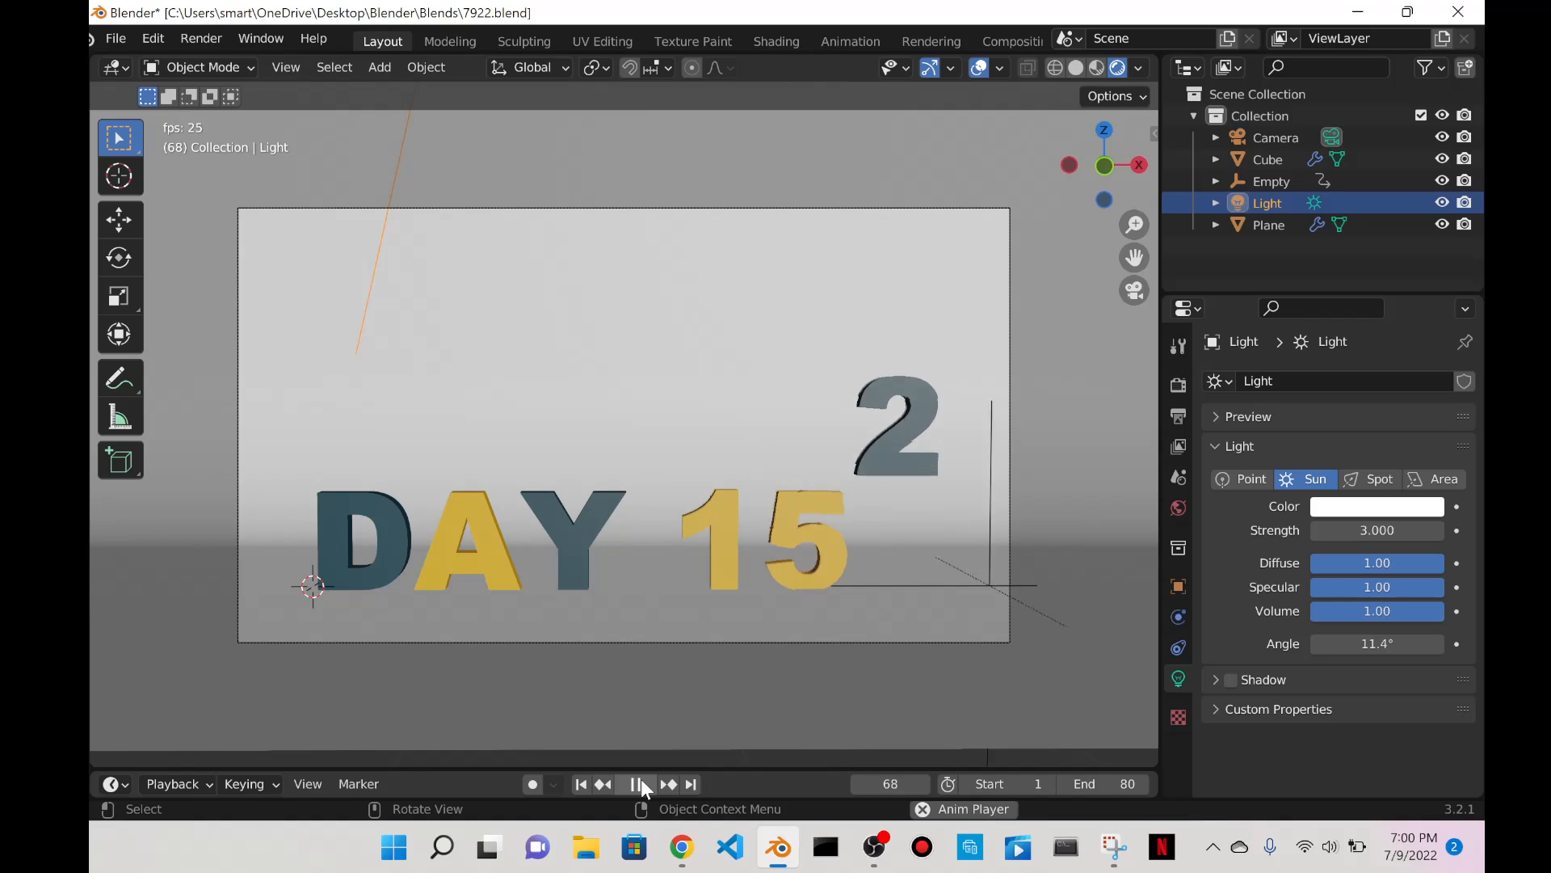
{"action": "left_click", "coordinate": [641, 783]}
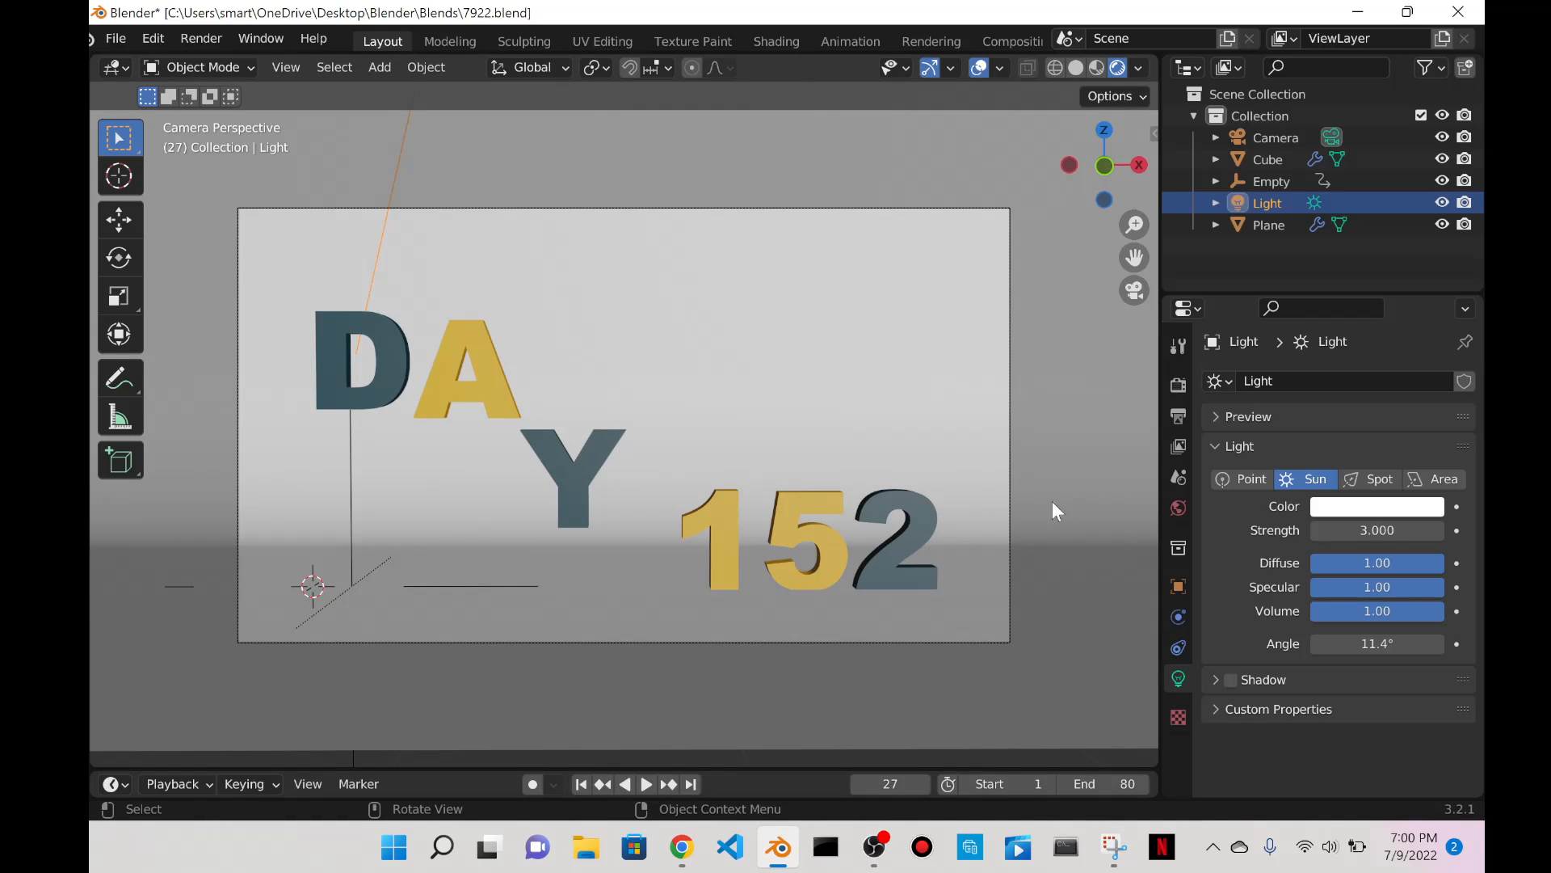
Browse for the render output location and open the Desktop\Blender\Animations folder.
{"action": "left_click", "coordinate": [1177, 419]}
{"action": "scroll", "coordinate": [1297, 527], "scroll_direction": "down", "scroll_amount": 8}
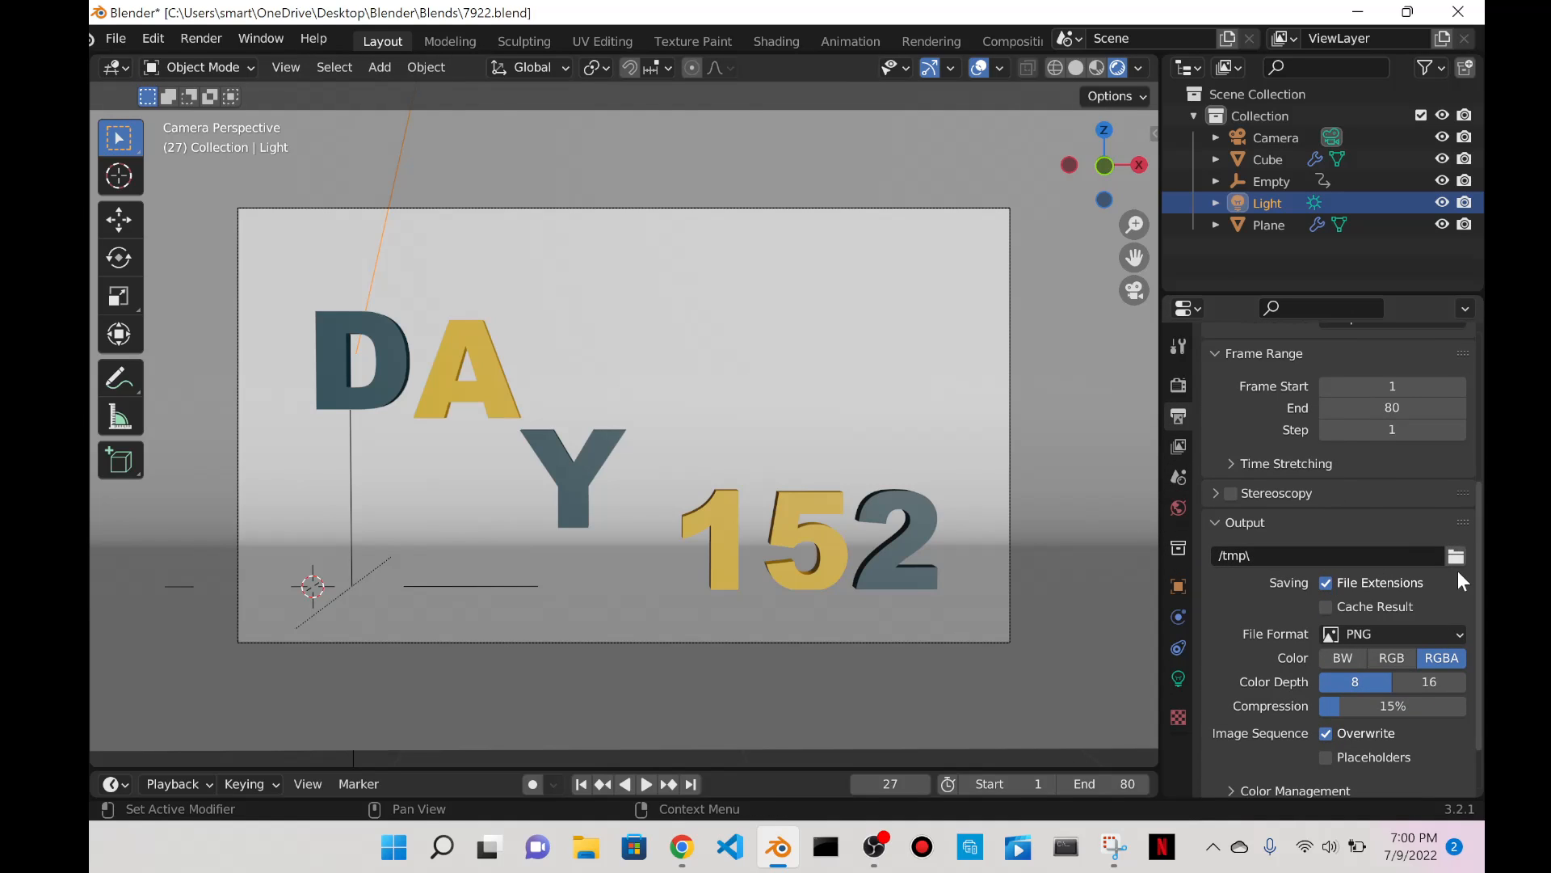
{"action": "left_click", "coordinate": [1457, 558]}
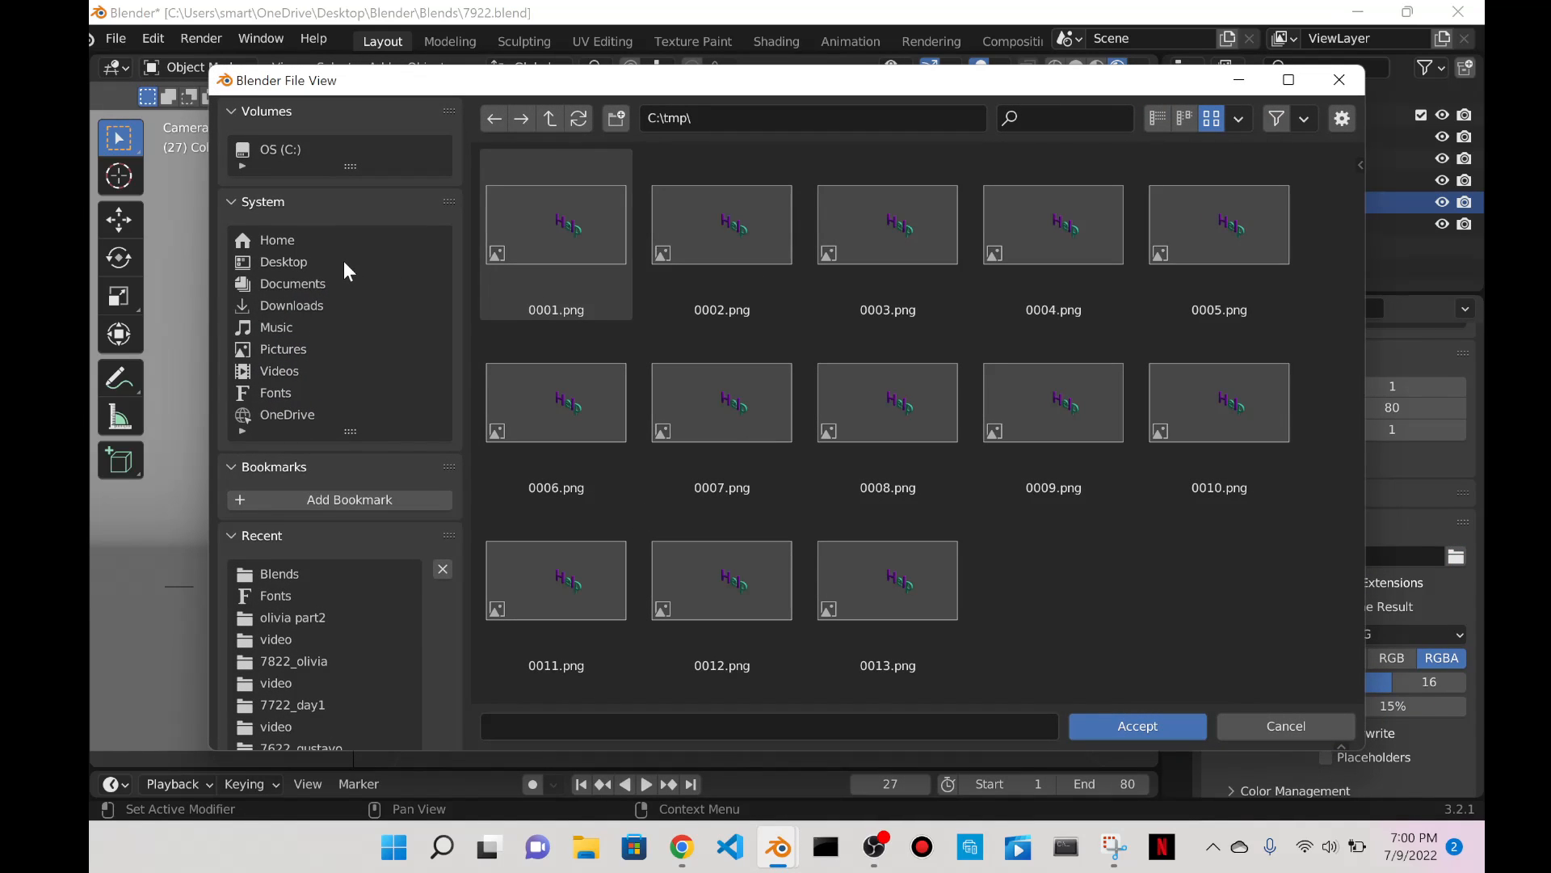
{"action": "left_click", "coordinate": [275, 260]}
{"action": "double_click", "coordinate": [581, 265]}
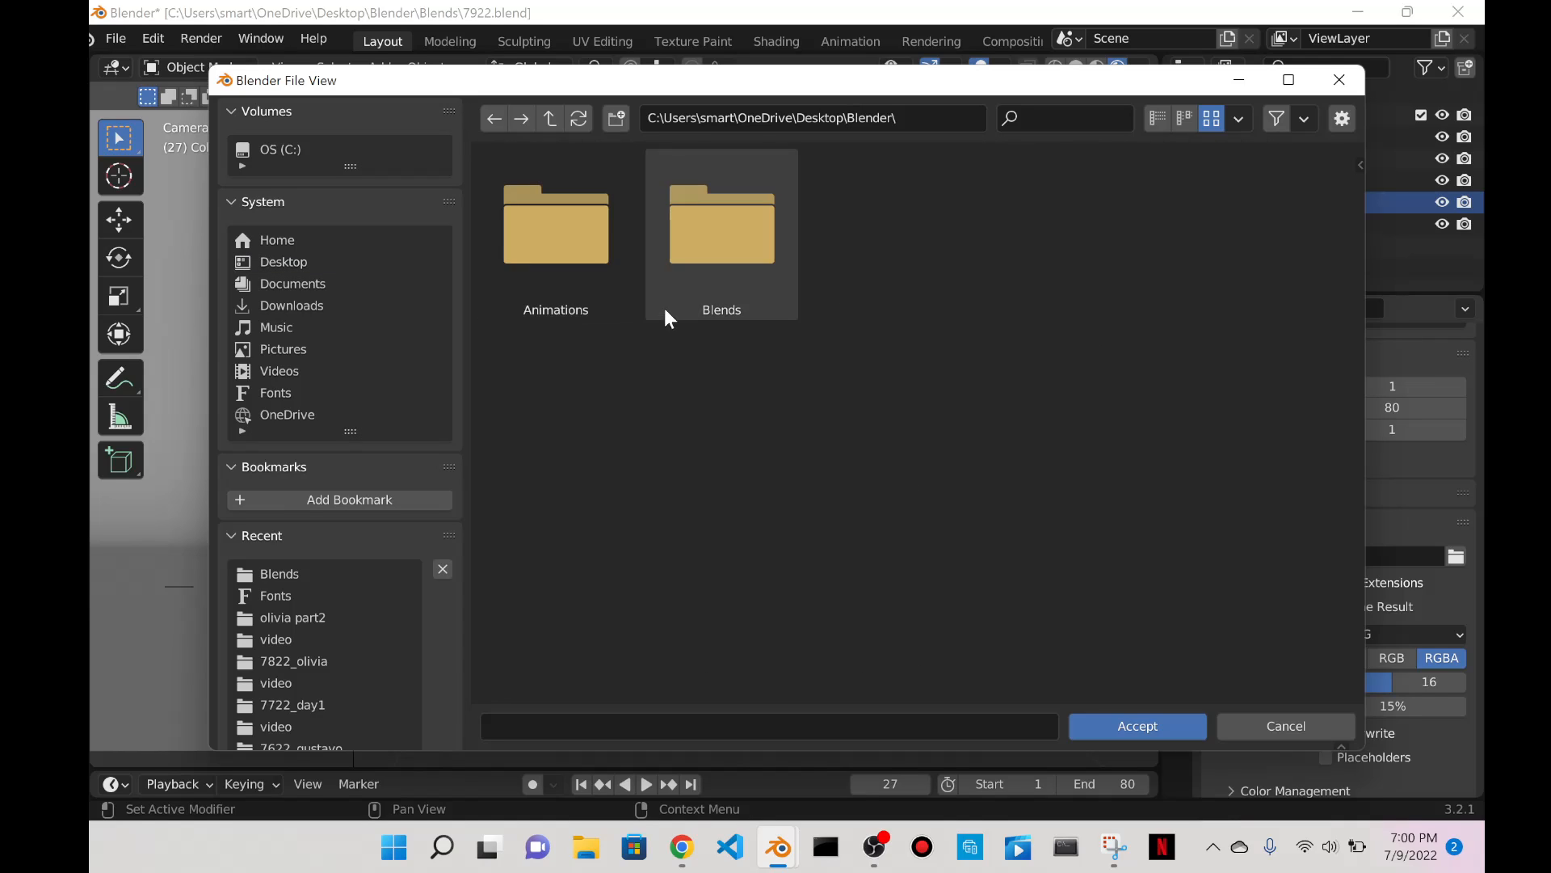
{"action": "double_click", "coordinate": [599, 252]}
Create a folder named 7922_day152 inside Animations and accept it as the render output path.
{"action": "left_click", "coordinate": [621, 118]}
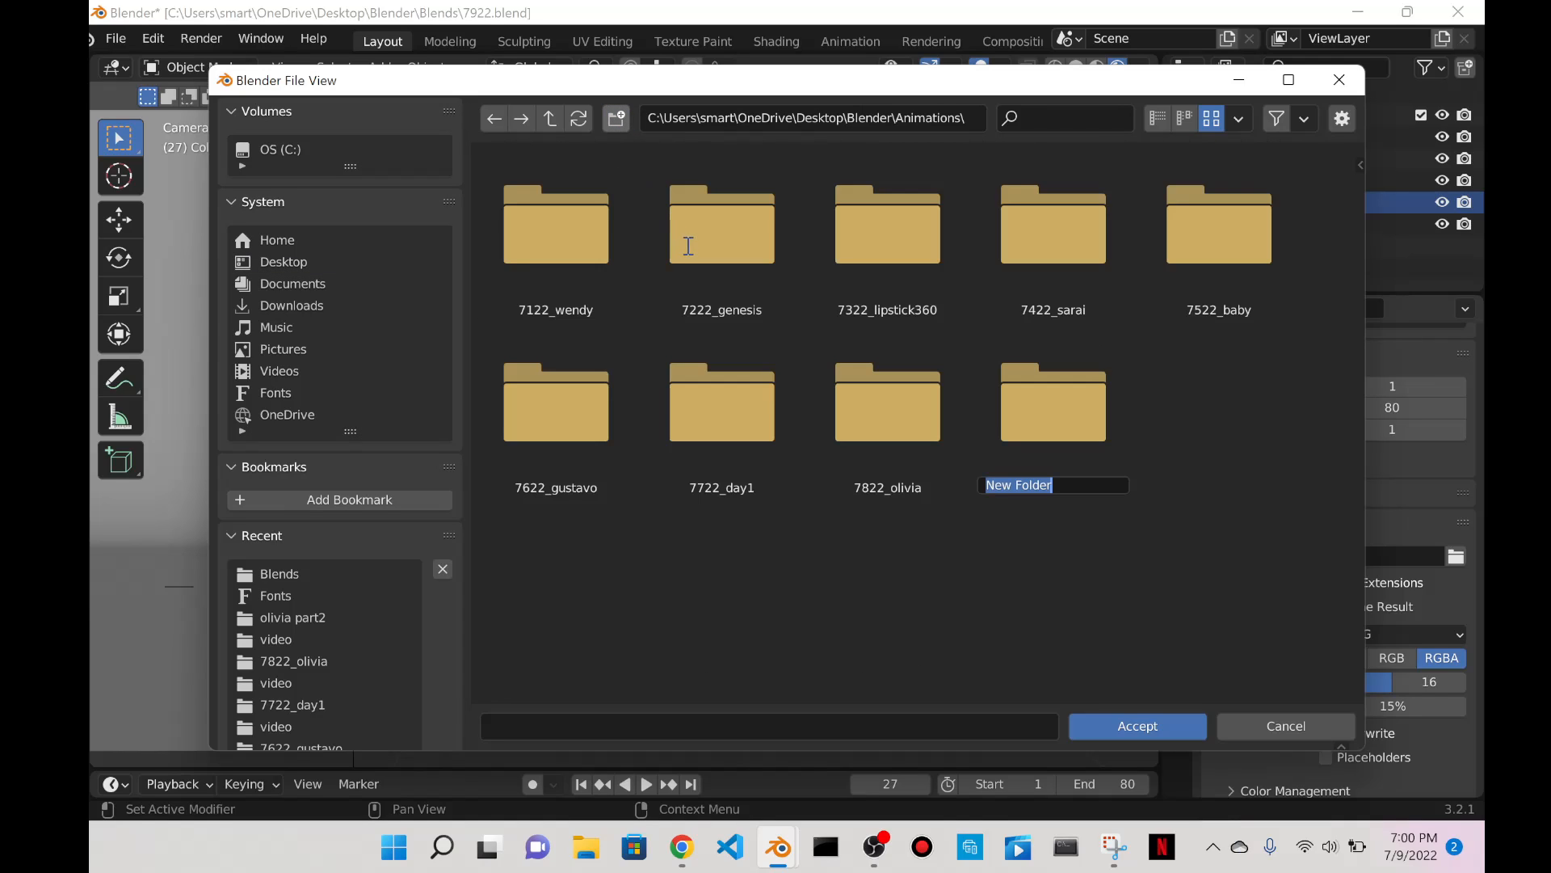
{"action": "type", "text": "7922_day152"}
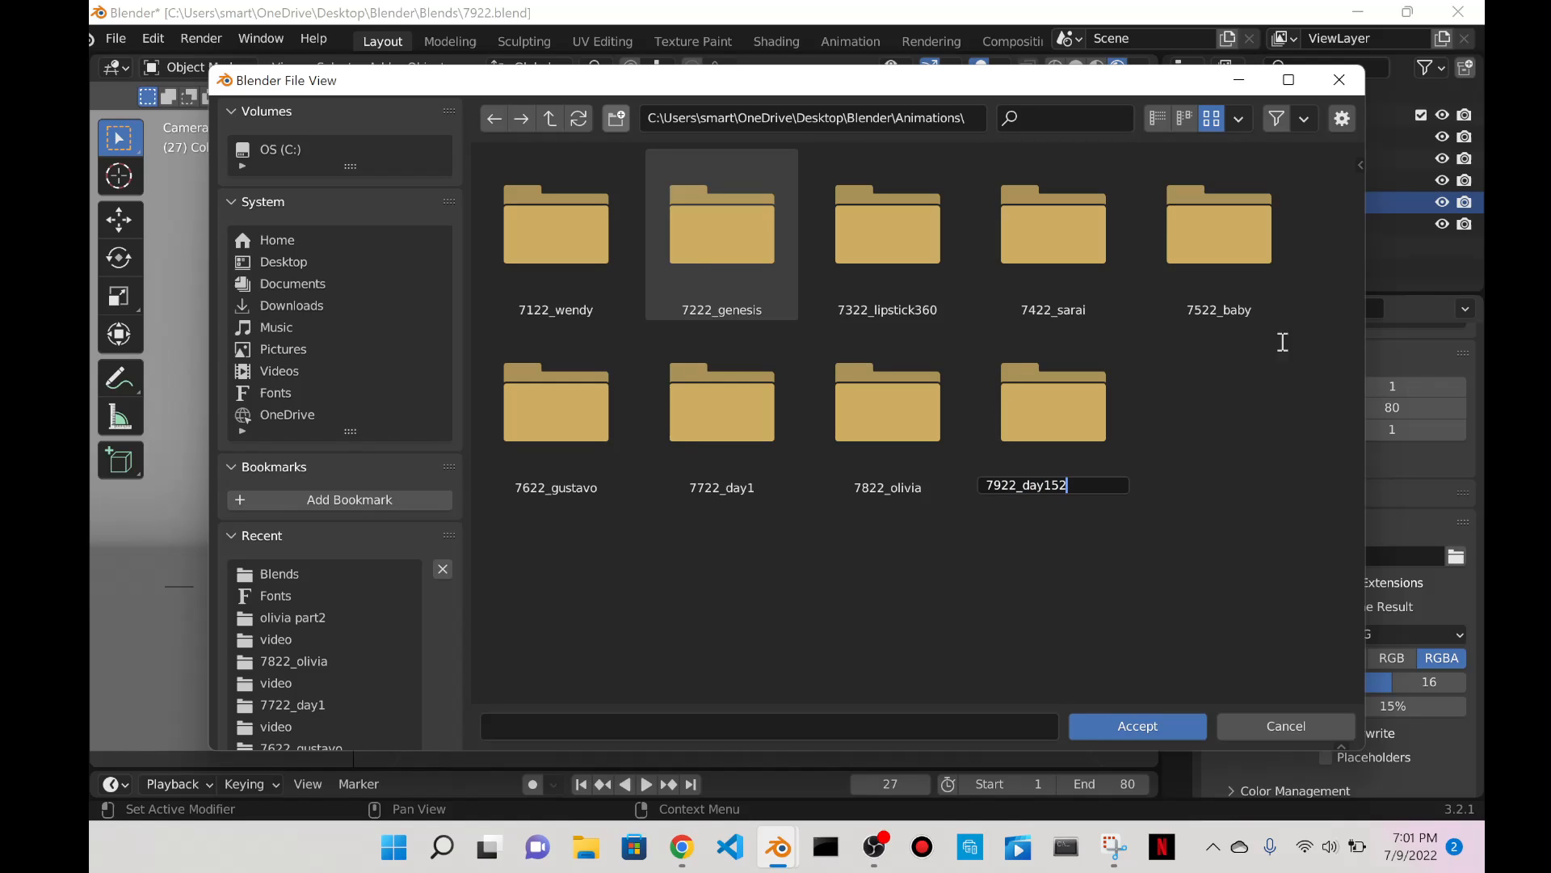
{"action": "key", "text": "Return"}
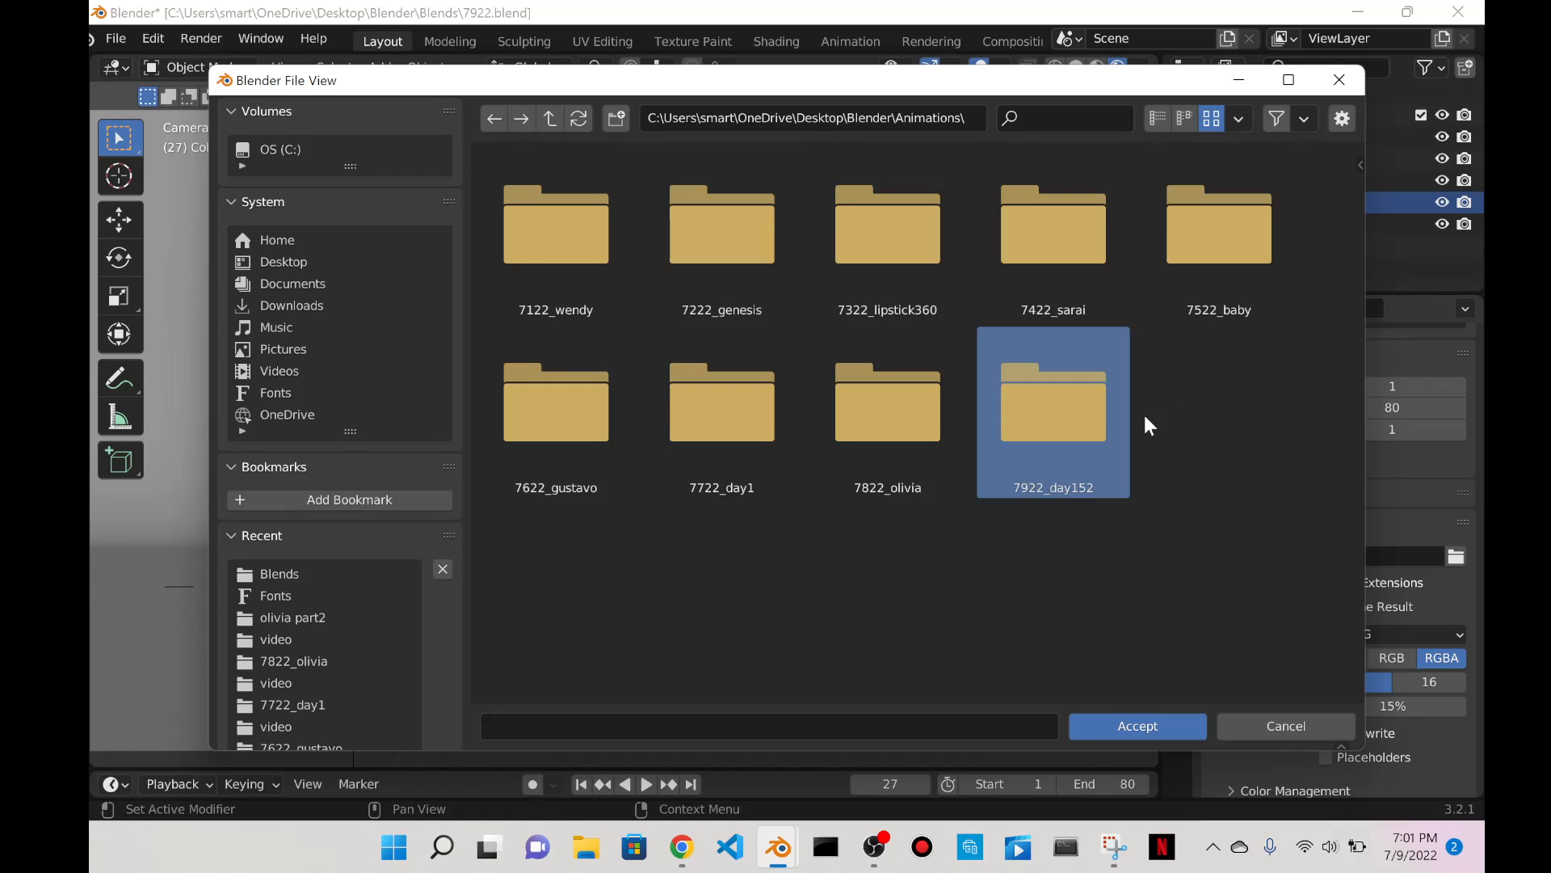
{"action": "double_click", "coordinate": [1048, 412]}
{"action": "left_click", "coordinate": [1162, 735]}
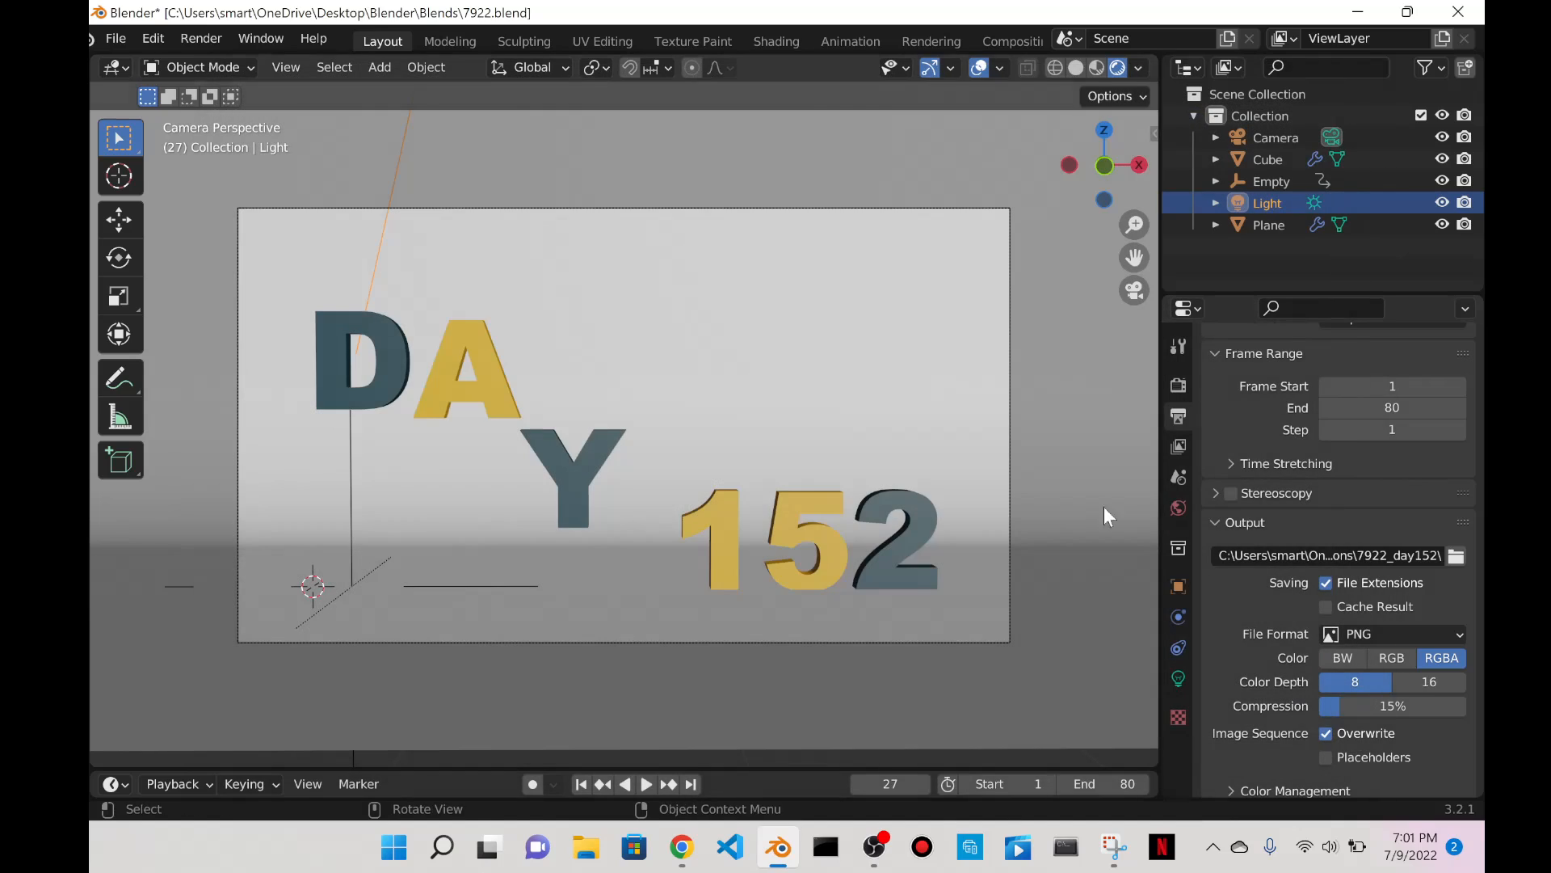
Render the full 80-frame animation as a PNG sequence.
{"action": "scroll", "coordinate": [1372, 606], "scroll_direction": "down", "scroll_amount": 2}
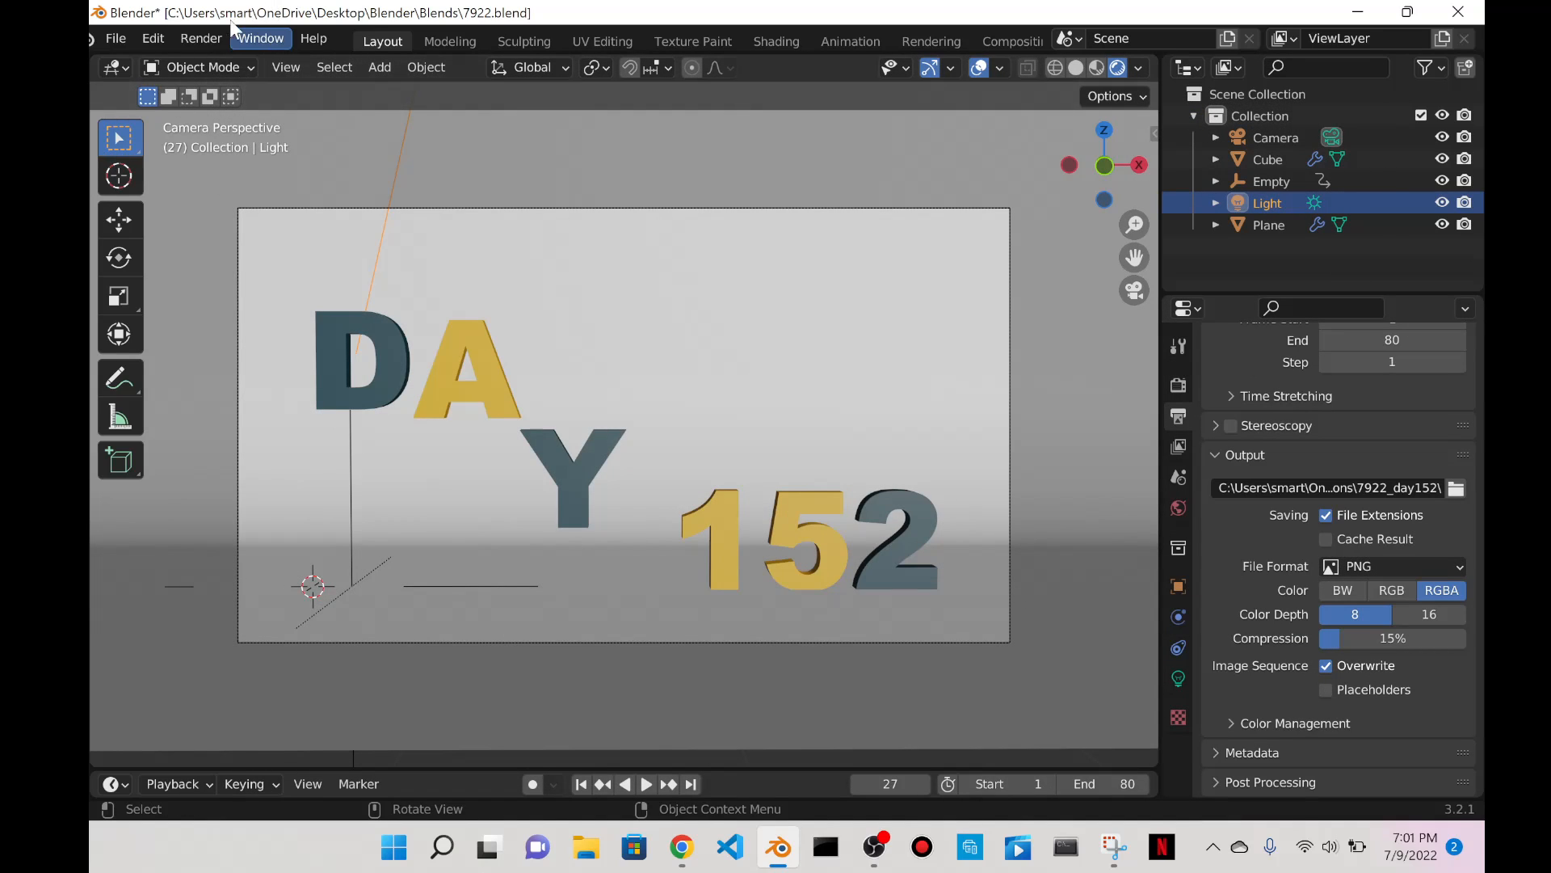
{"action": "left_click", "coordinate": [201, 37]}
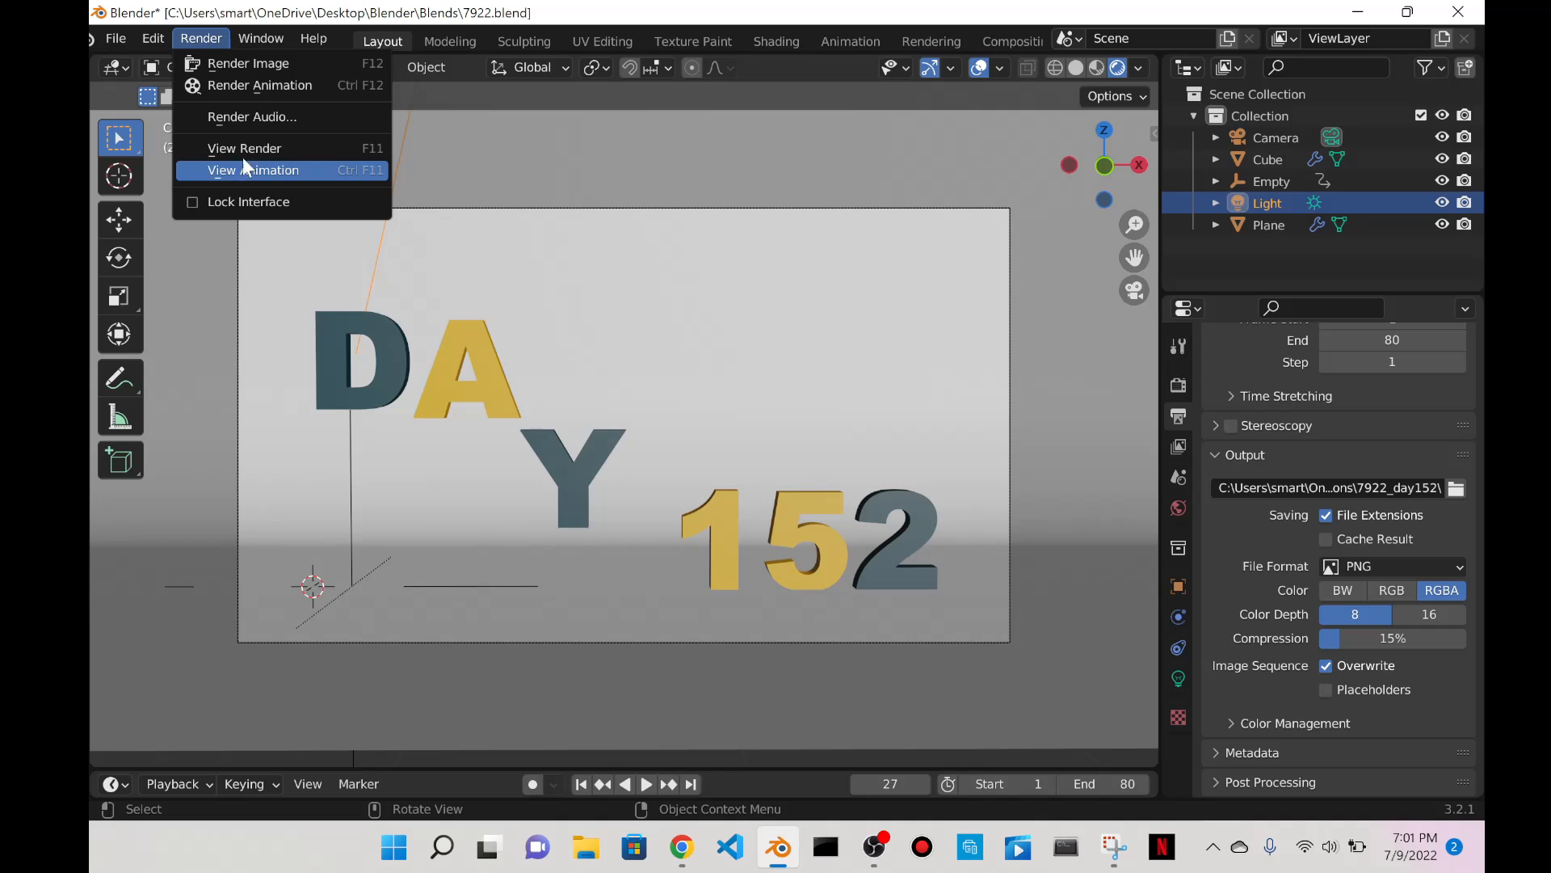
{"action": "left_click", "coordinate": [246, 85]}
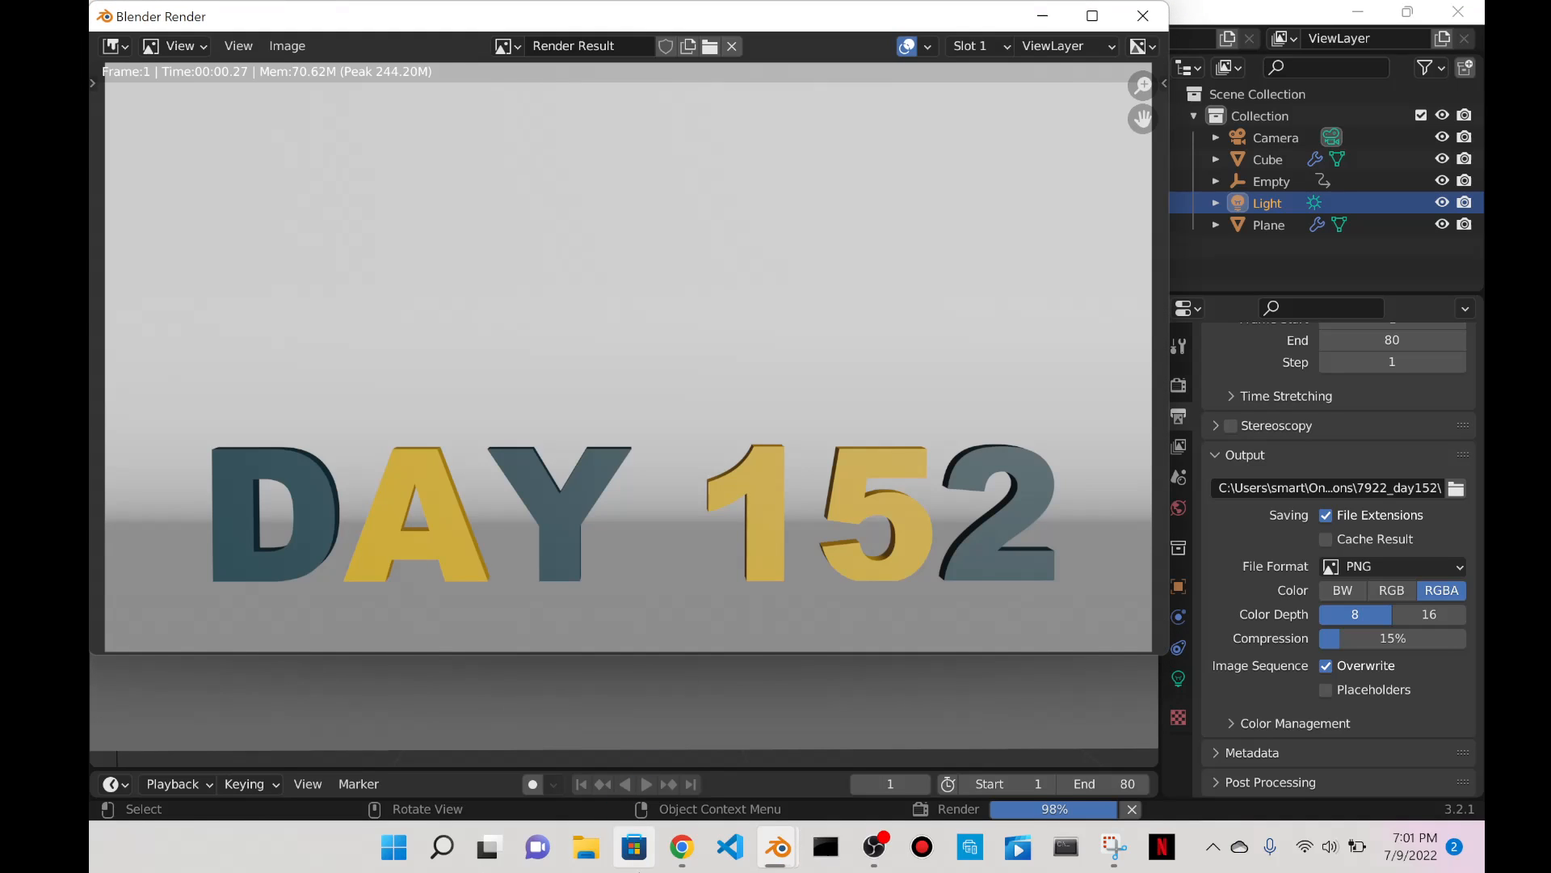
Switch to File Explorer and open Desktop\Blender\Animations\7922_day152 to check the rendered frames and the render's progress.
{"action": "left_click", "coordinate": [682, 846]}
{"action": "left_click", "coordinate": [586, 846]}
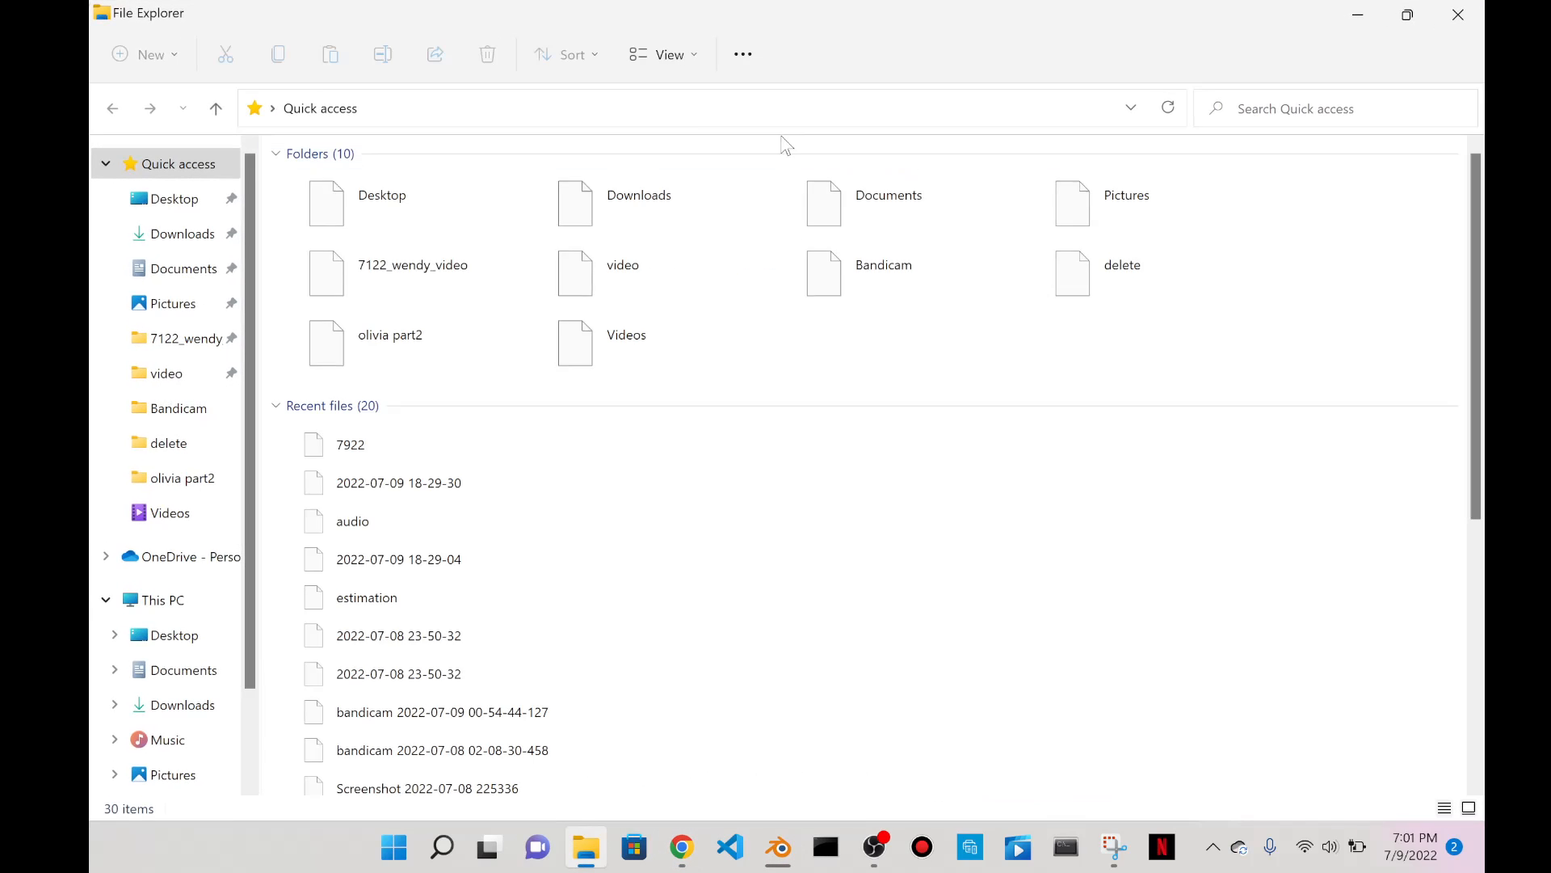
{"action": "left_click", "coordinate": [178, 199]}
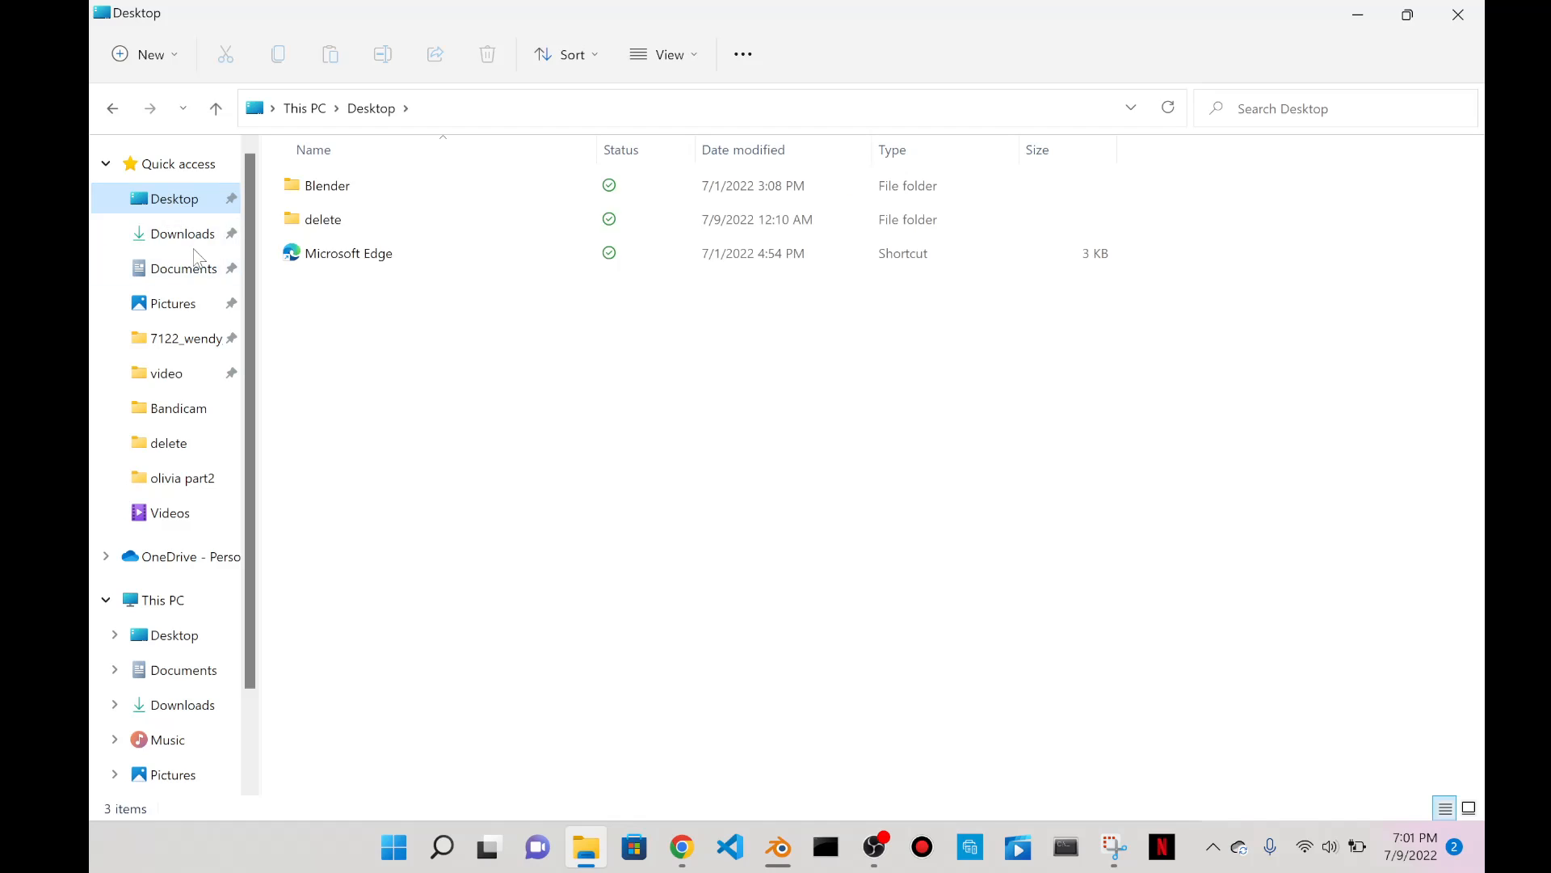
{"action": "double_click", "coordinate": [371, 183]}
{"action": "double_click", "coordinate": [367, 187]}
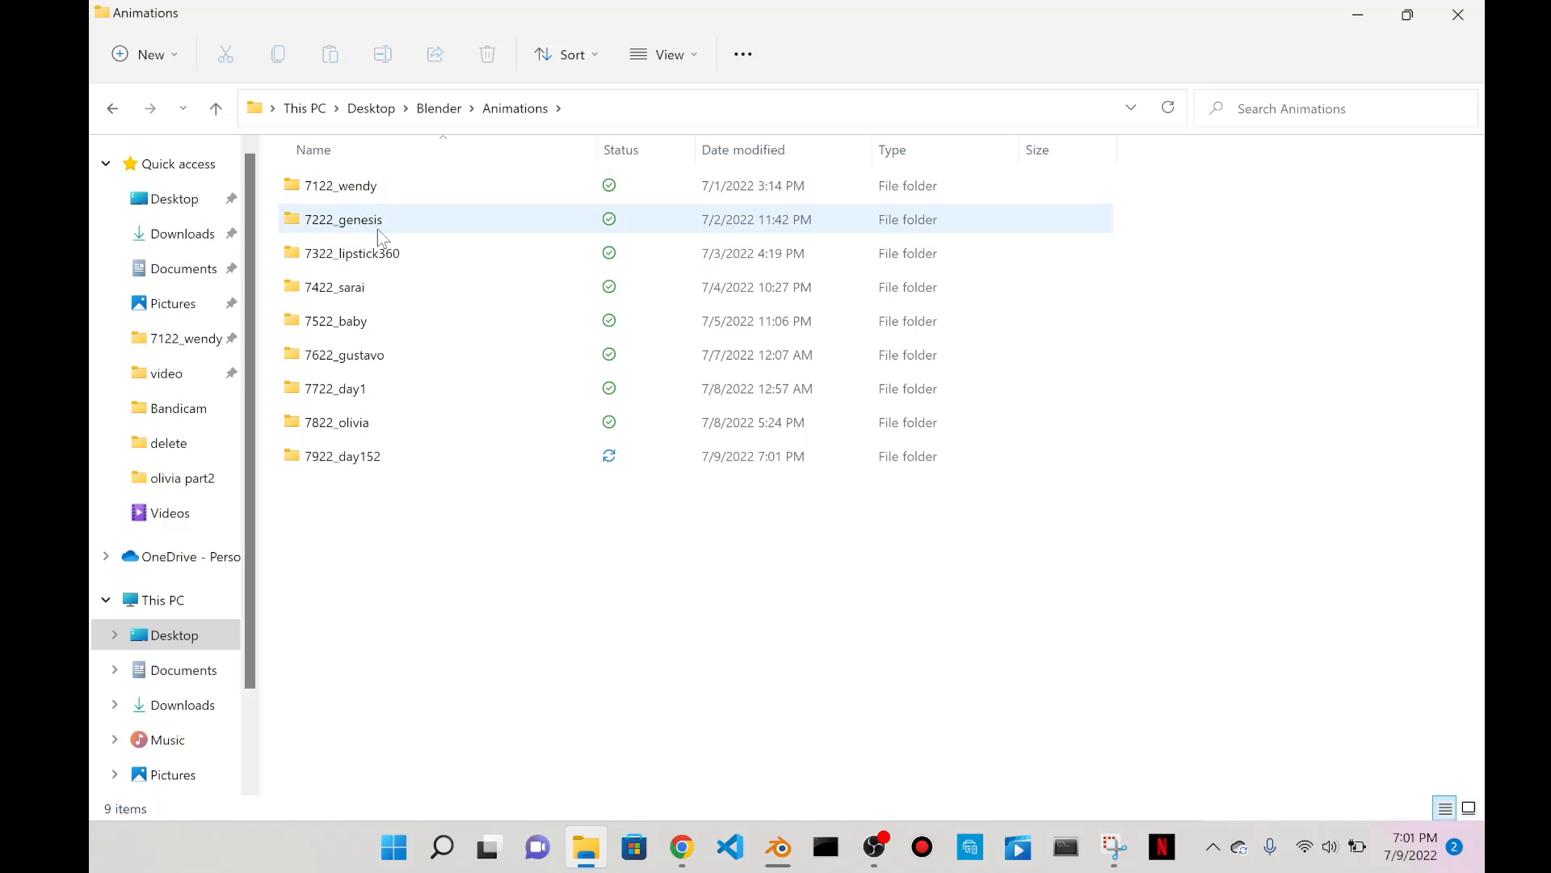
{"action": "double_click", "coordinate": [443, 455]}
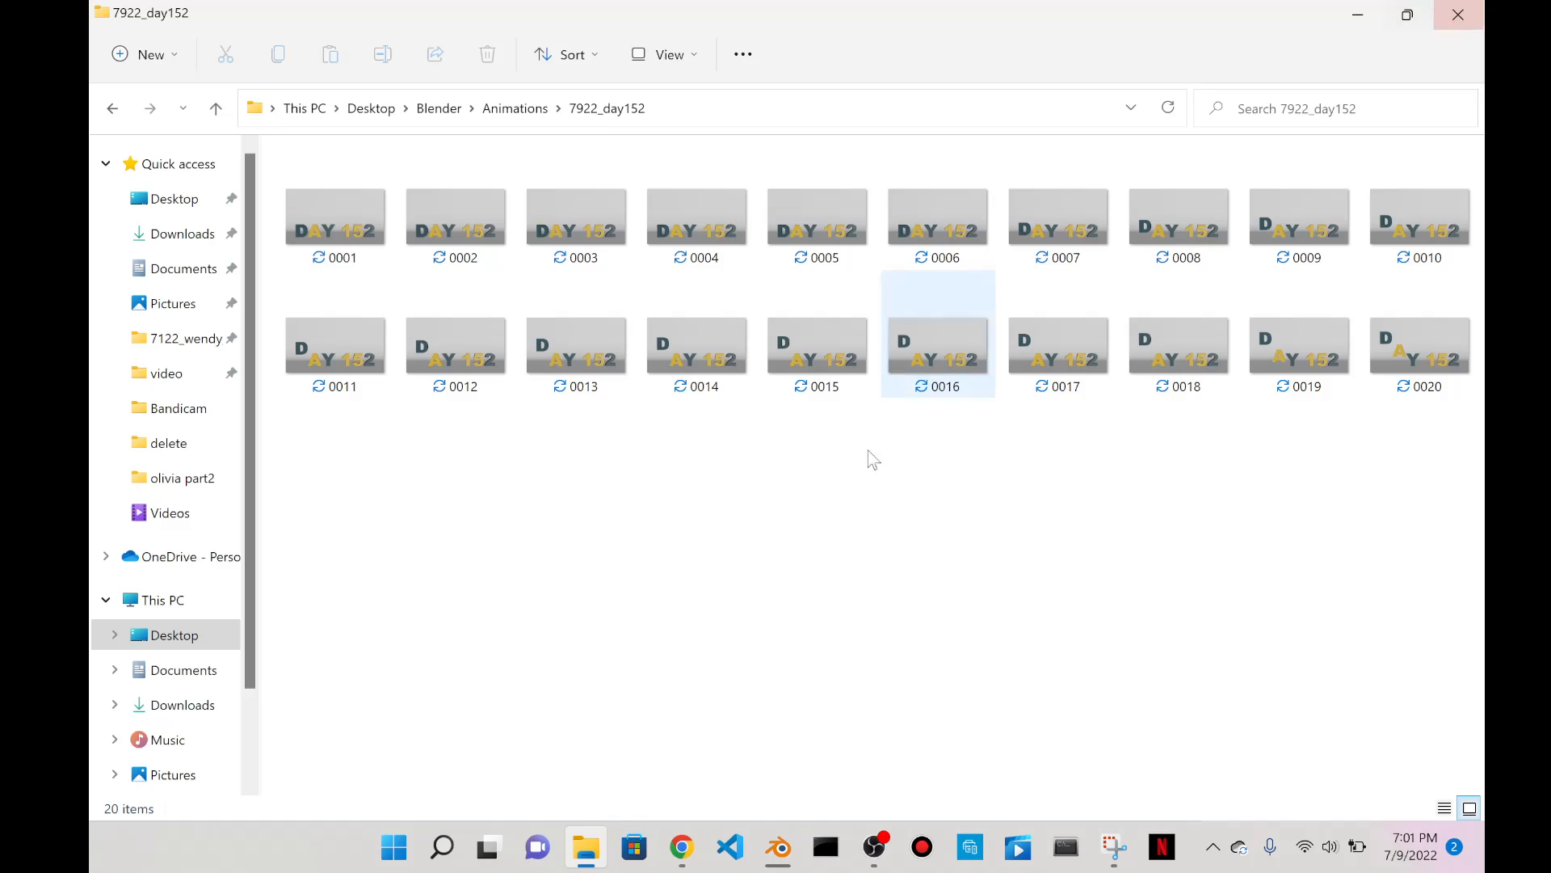
{"action": "mouse_move", "coordinate": [779, 846]}
{"action": "mouse_move", "coordinate": [792, 779]}
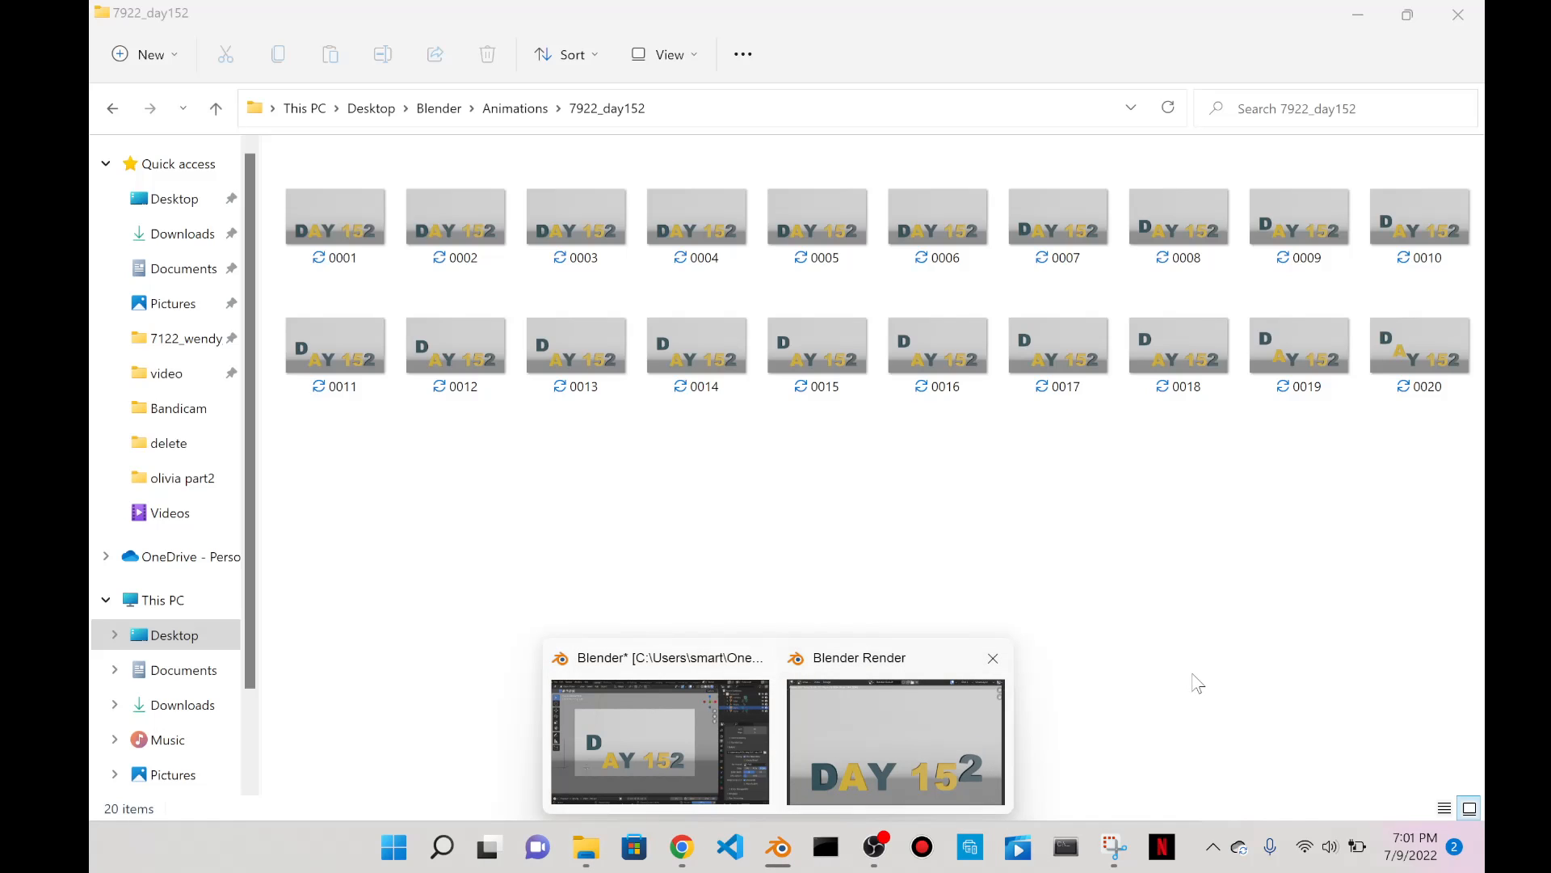
{"action": "left_click", "coordinate": [887, 845]}
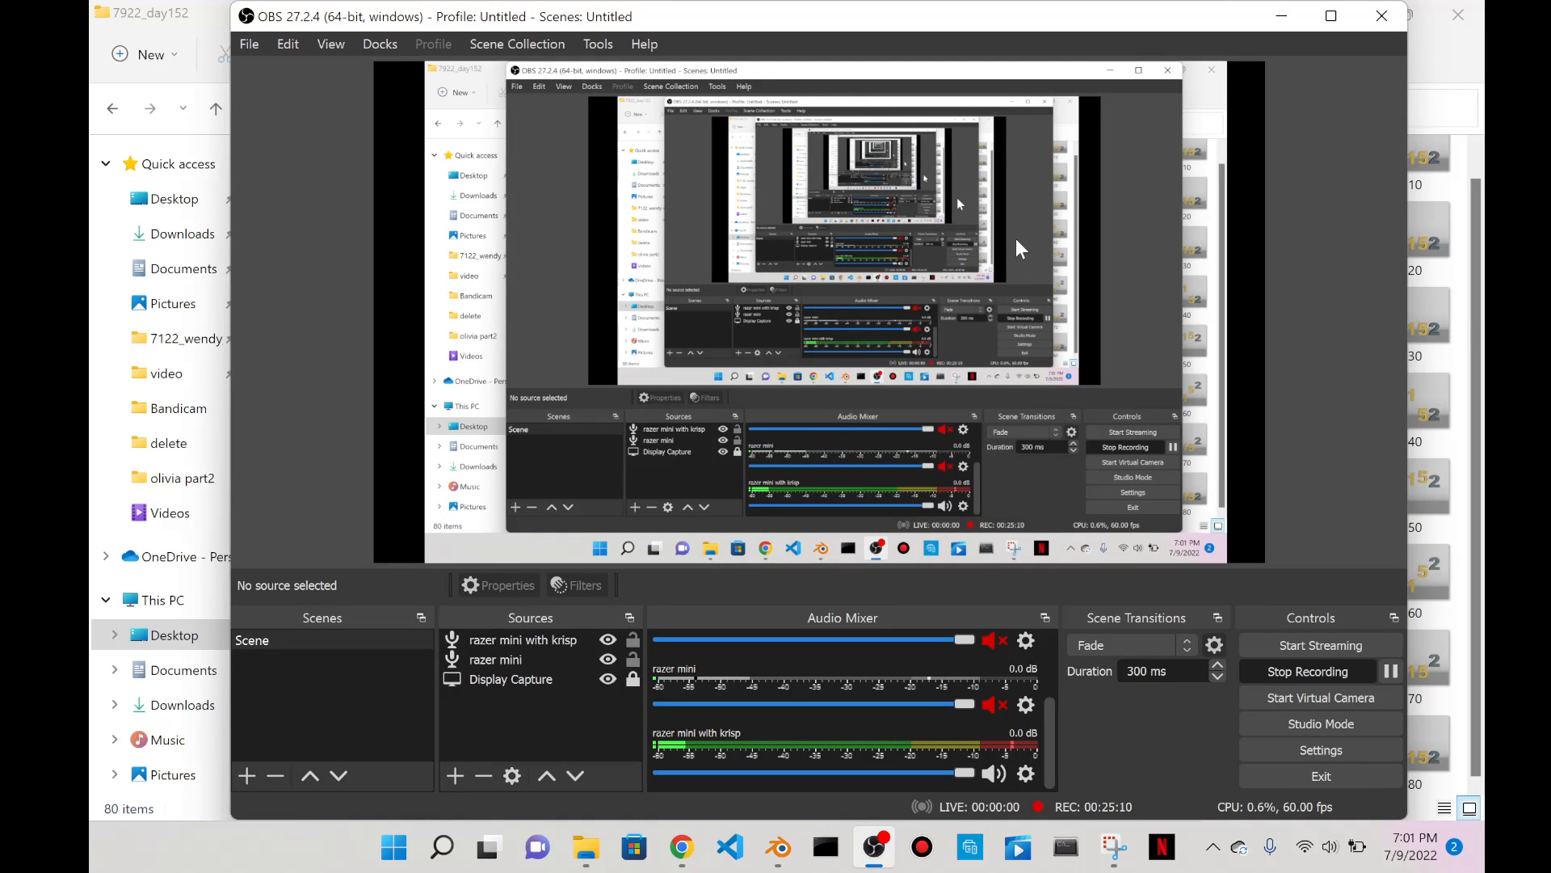
{"action": "left_click", "coordinate": [1283, 16]}
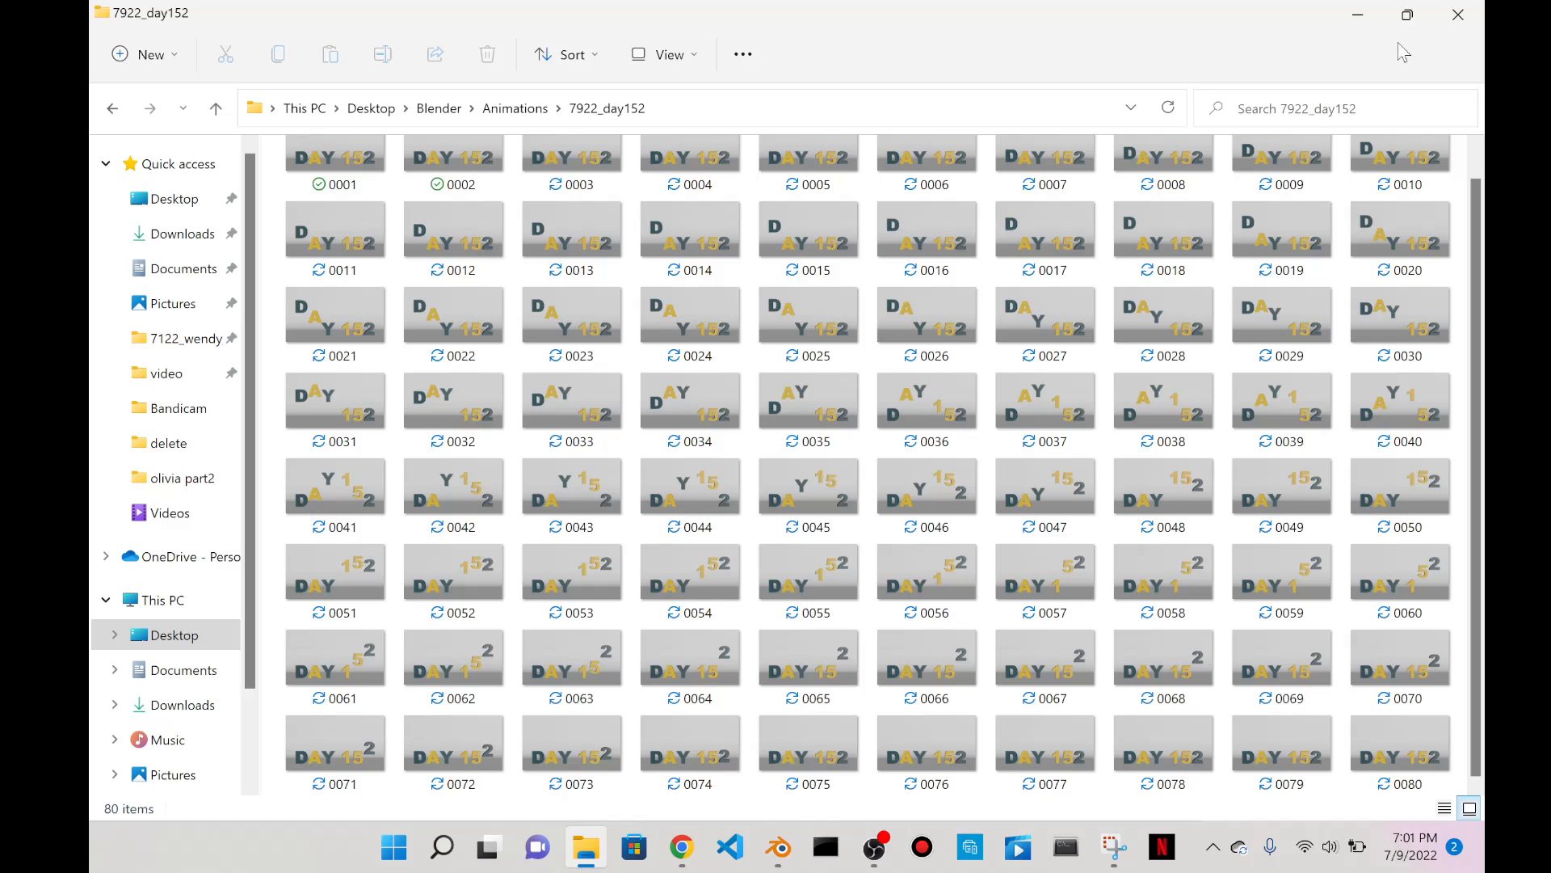
Switch back to Blender, dismiss the finished render window, and add a Video Editing workspace.
{"action": "left_click", "coordinate": [1357, 18]}
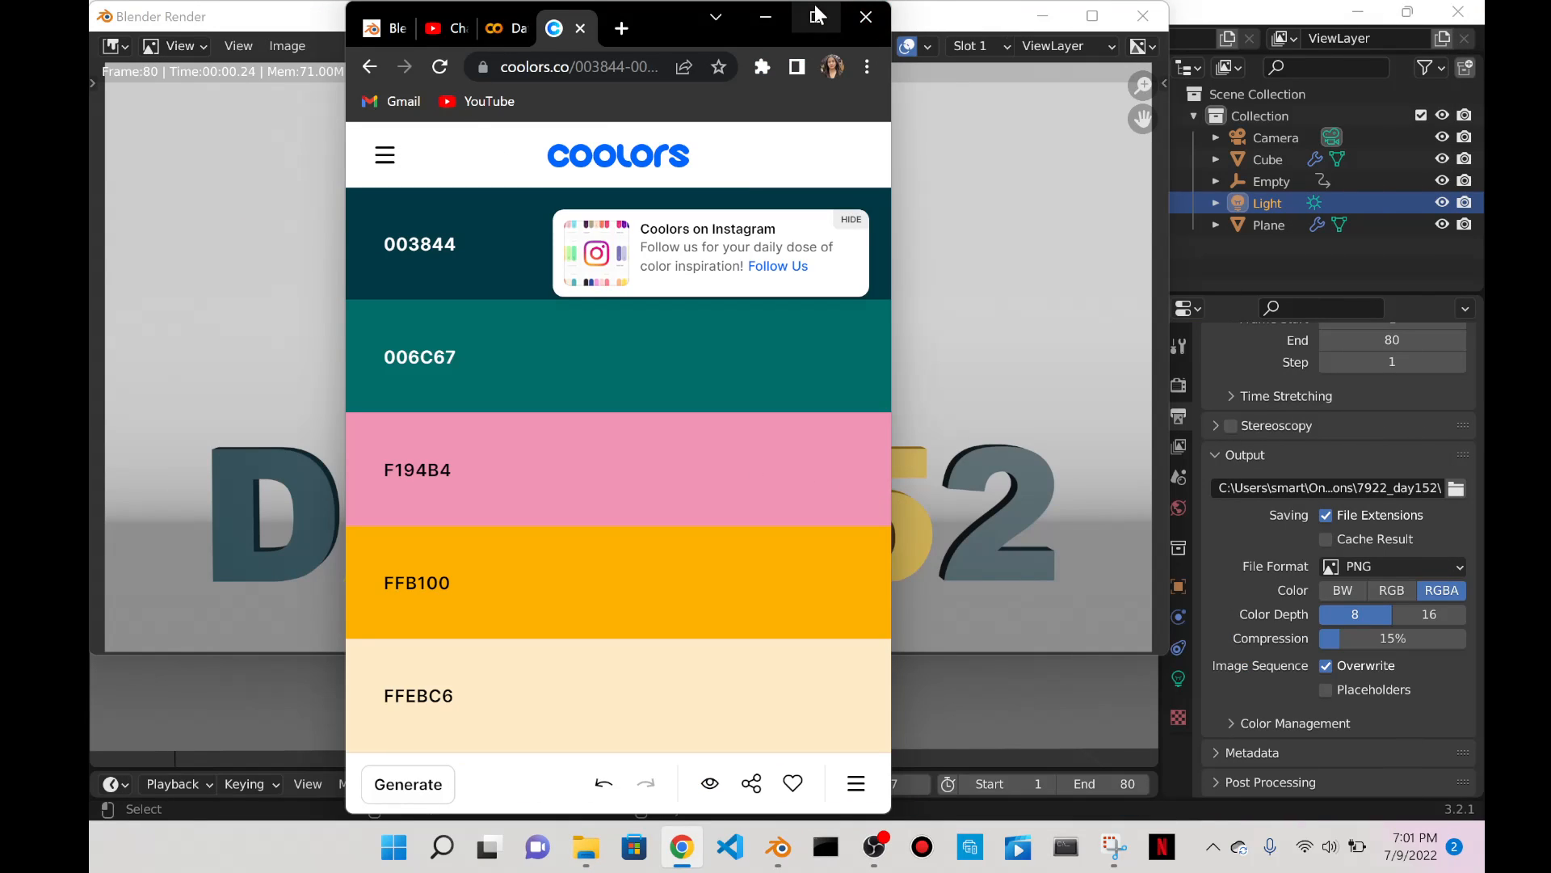
{"action": "left_click", "coordinate": [766, 22]}
{"action": "left_click", "coordinate": [1143, 16]}
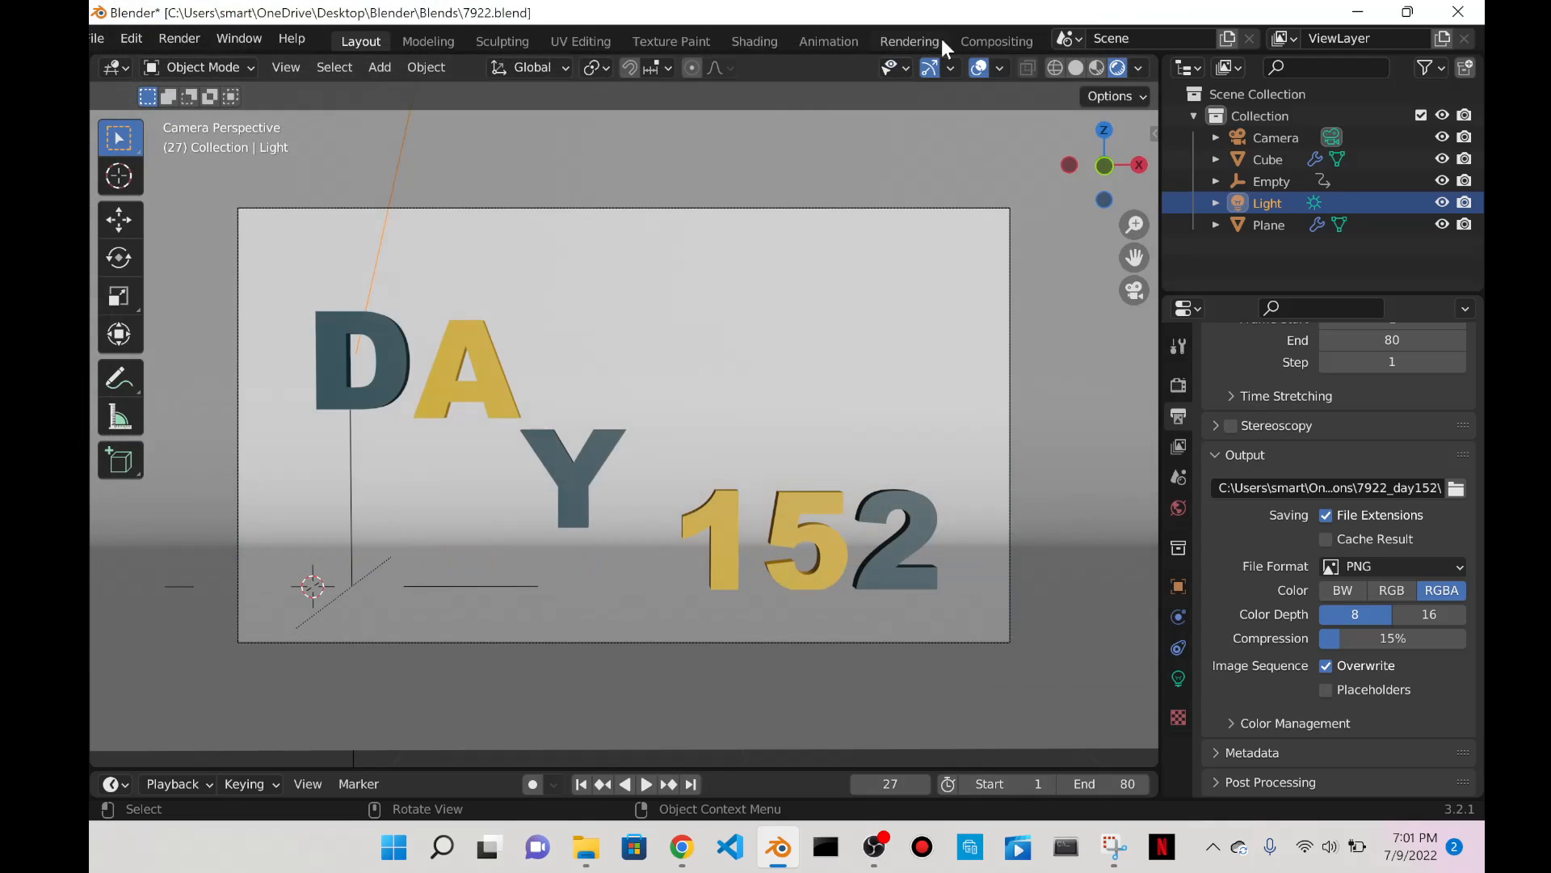
{"action": "left_click", "coordinate": [1023, 41]}
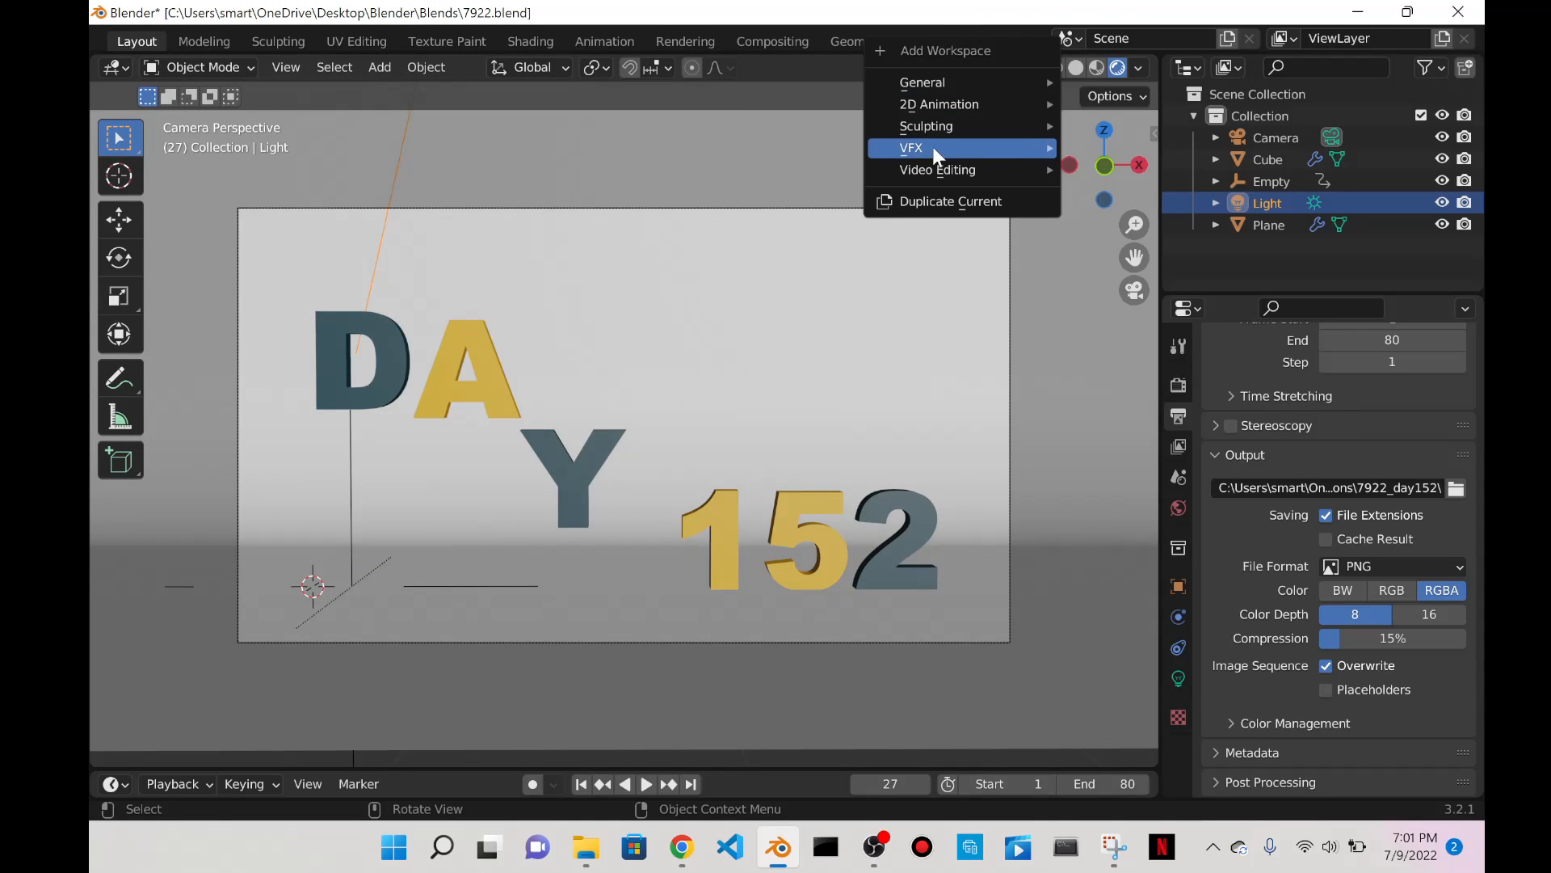
{"action": "mouse_move", "coordinate": [956, 177]}
{"action": "left_click", "coordinate": [1137, 187]}
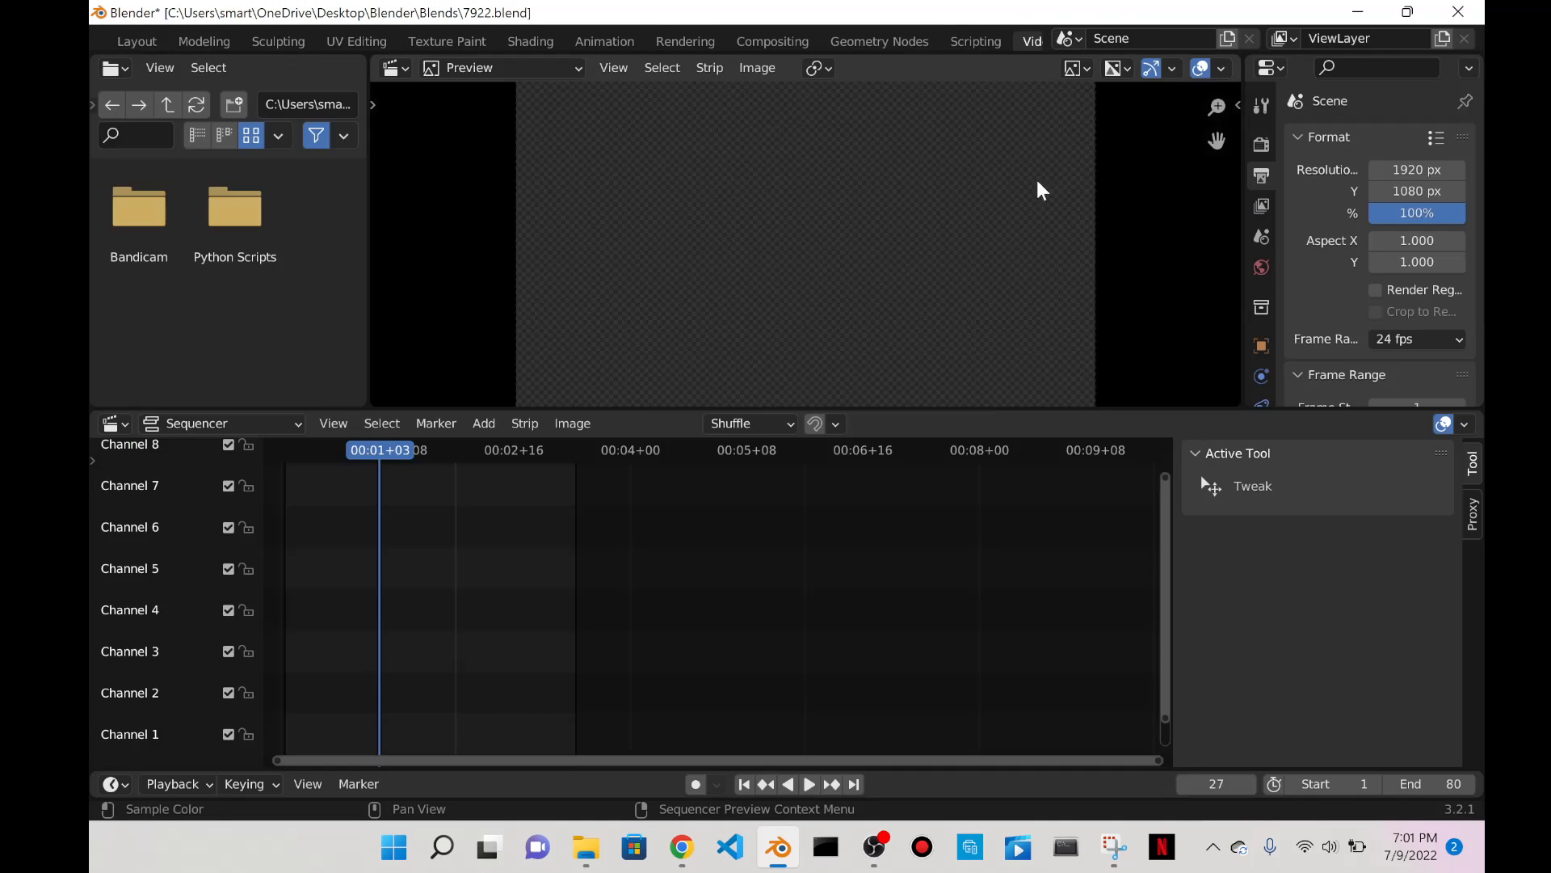
Set the sequencer's current frame to 0 and browse to Desktop\Blender\Animations\7922_day152 for a new image strip.
{"action": "left_click_drag", "start_coordinate": [395, 457], "coordinate": [274, 452]}
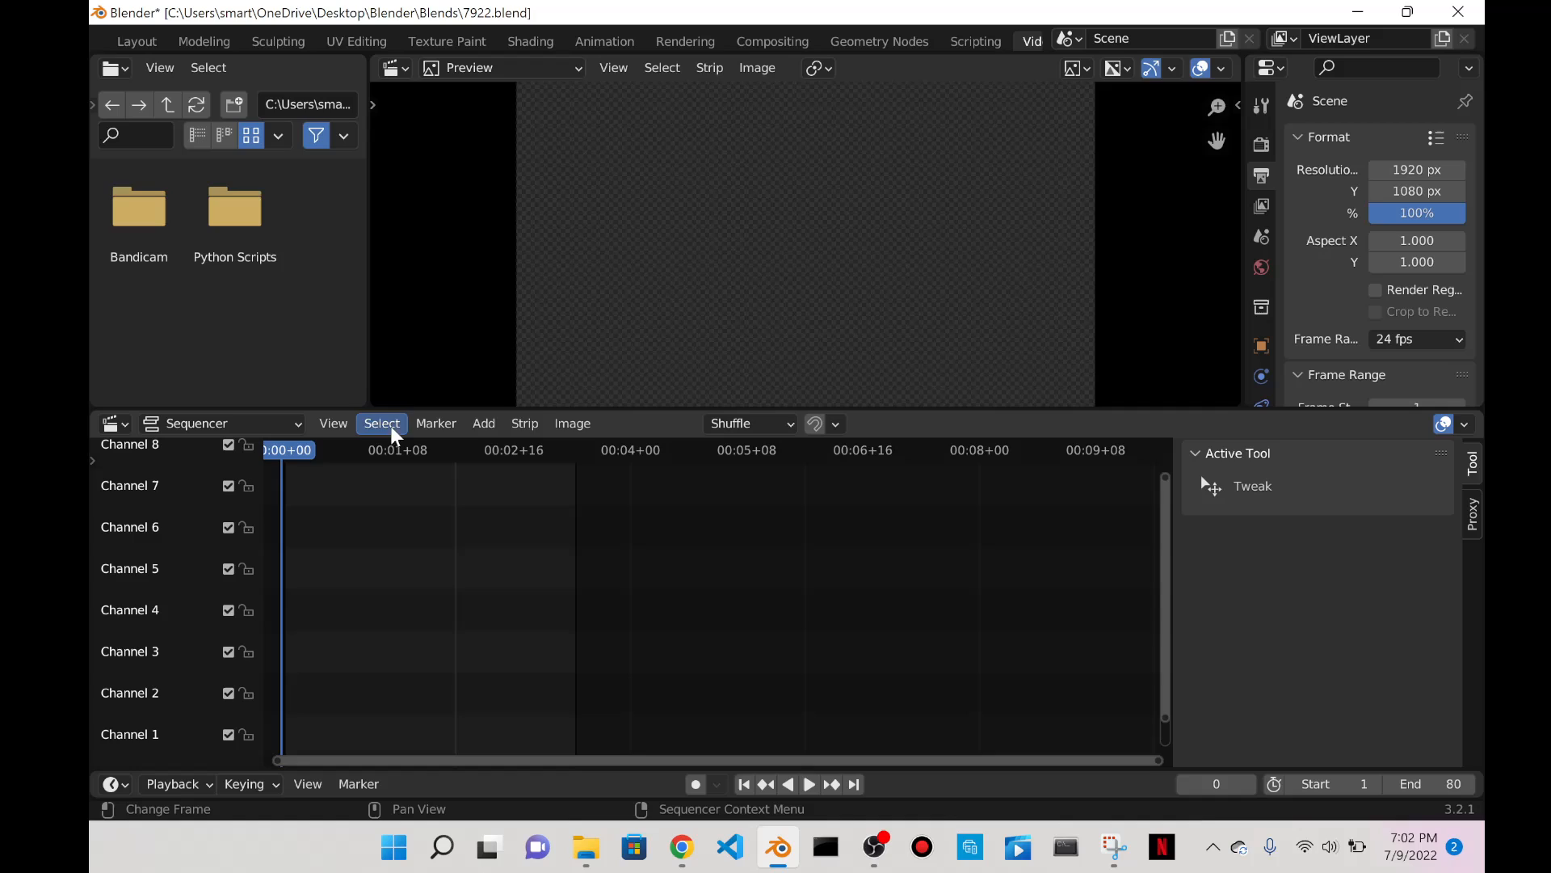
{"action": "left_click", "coordinate": [484, 423]}
{"action": "left_click", "coordinate": [538, 567]}
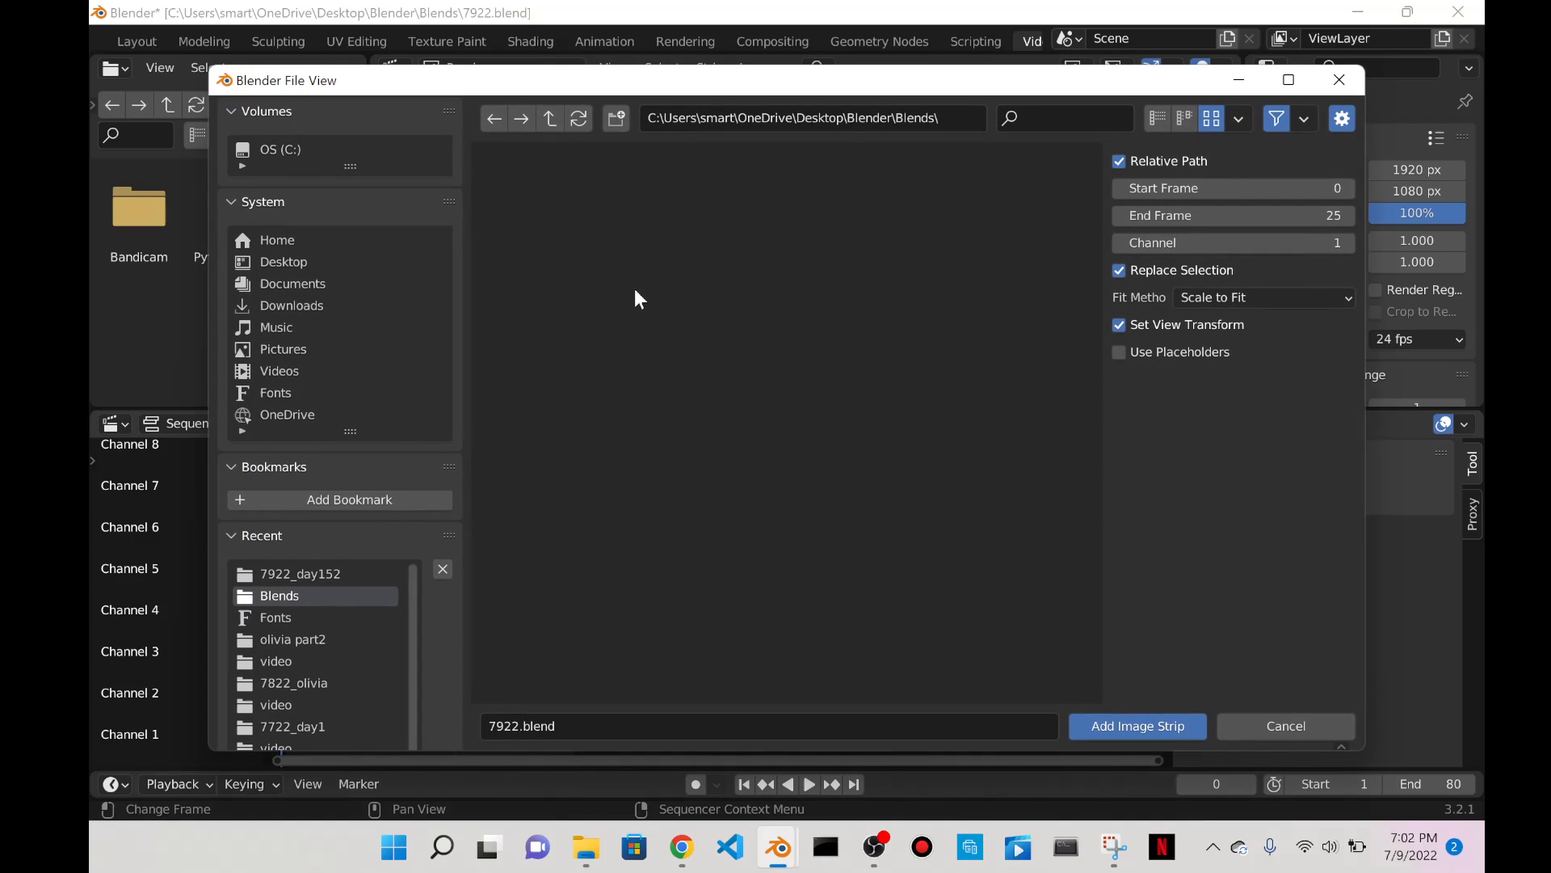
{"action": "left_click", "coordinate": [331, 264]}
{"action": "double_click", "coordinate": [560, 260]}
{"action": "double_click", "coordinate": [589, 250]}
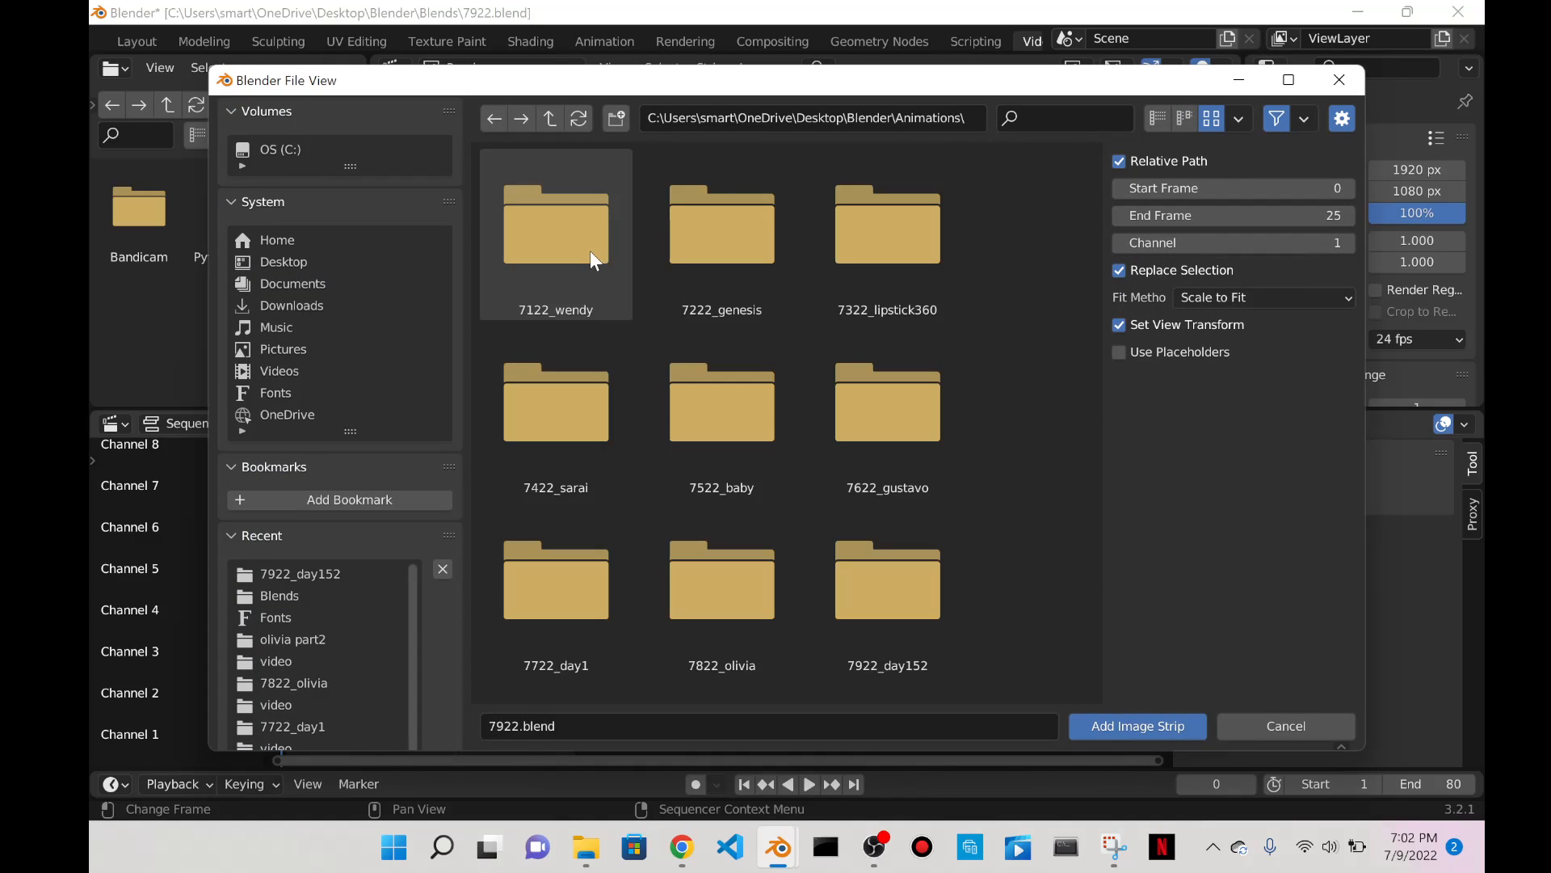
{"action": "double_click", "coordinate": [887, 580]}
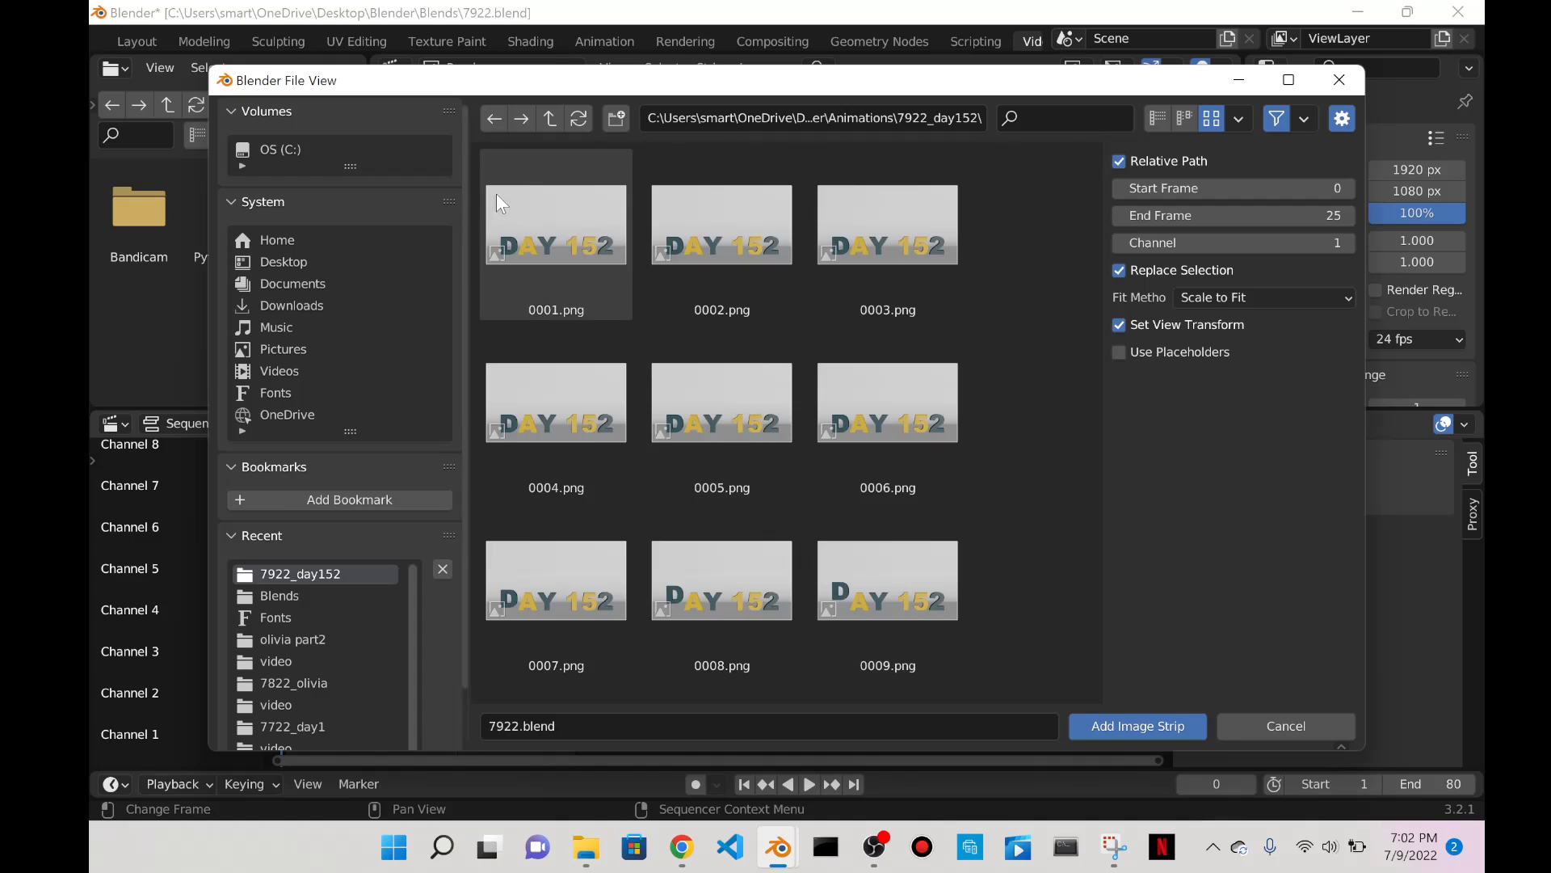
Add all the rendered PNG frames, from 0001.png through the last one, as an image strip on channel 1 at frame 0.
{"action": "left_click", "coordinate": [496, 192]}
{"action": "left_click_drag", "start_coordinate": [1091, 190], "coordinate": [1063, 674]}
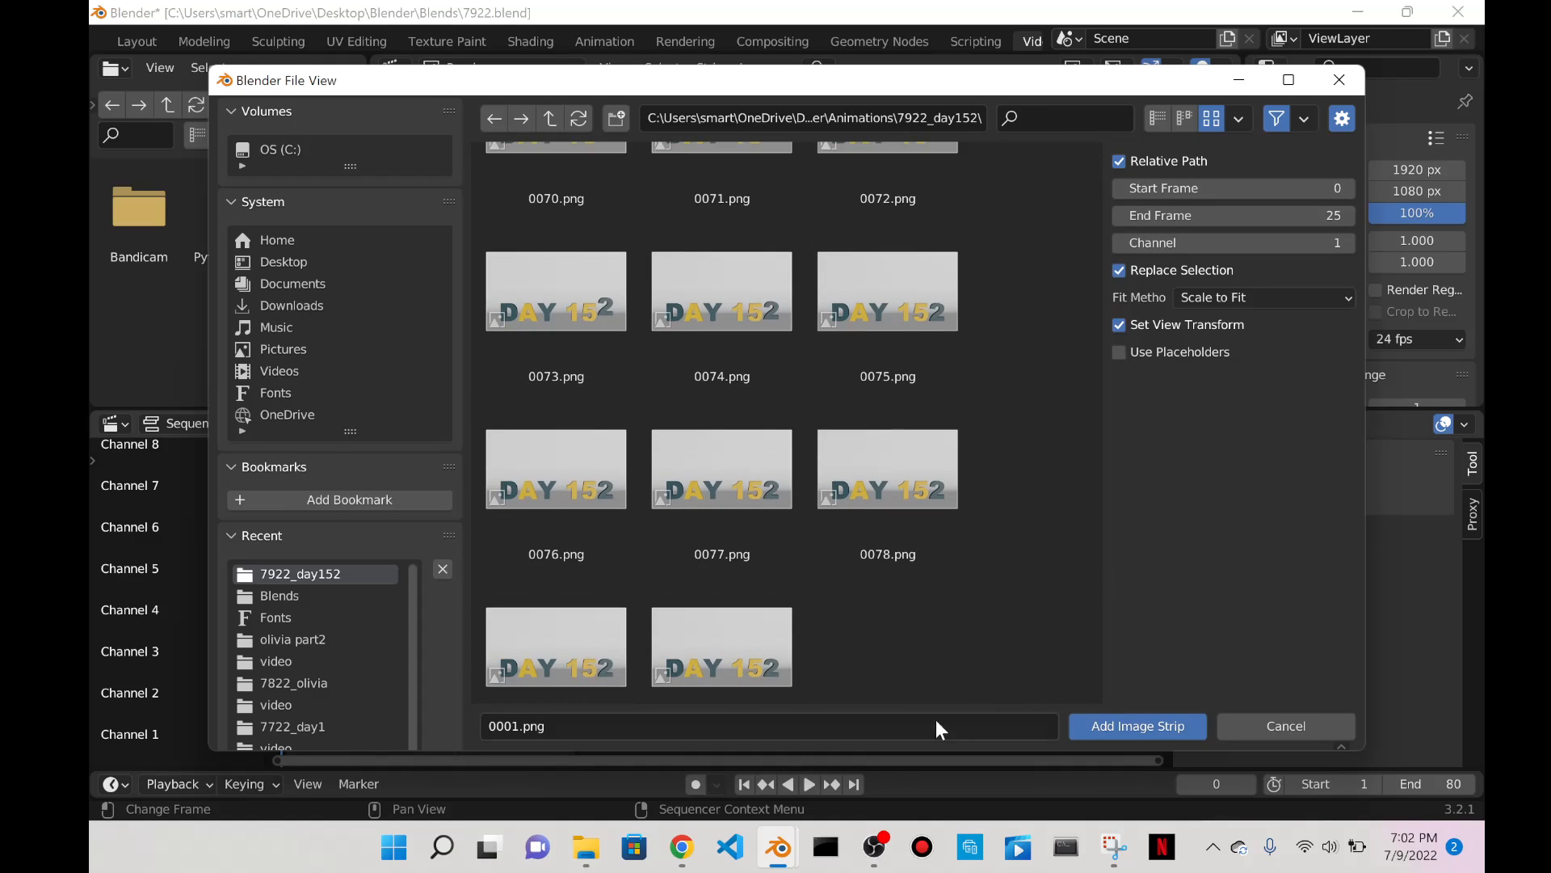
{"action": "left_click", "coordinate": [772, 646], "text": "shift"}
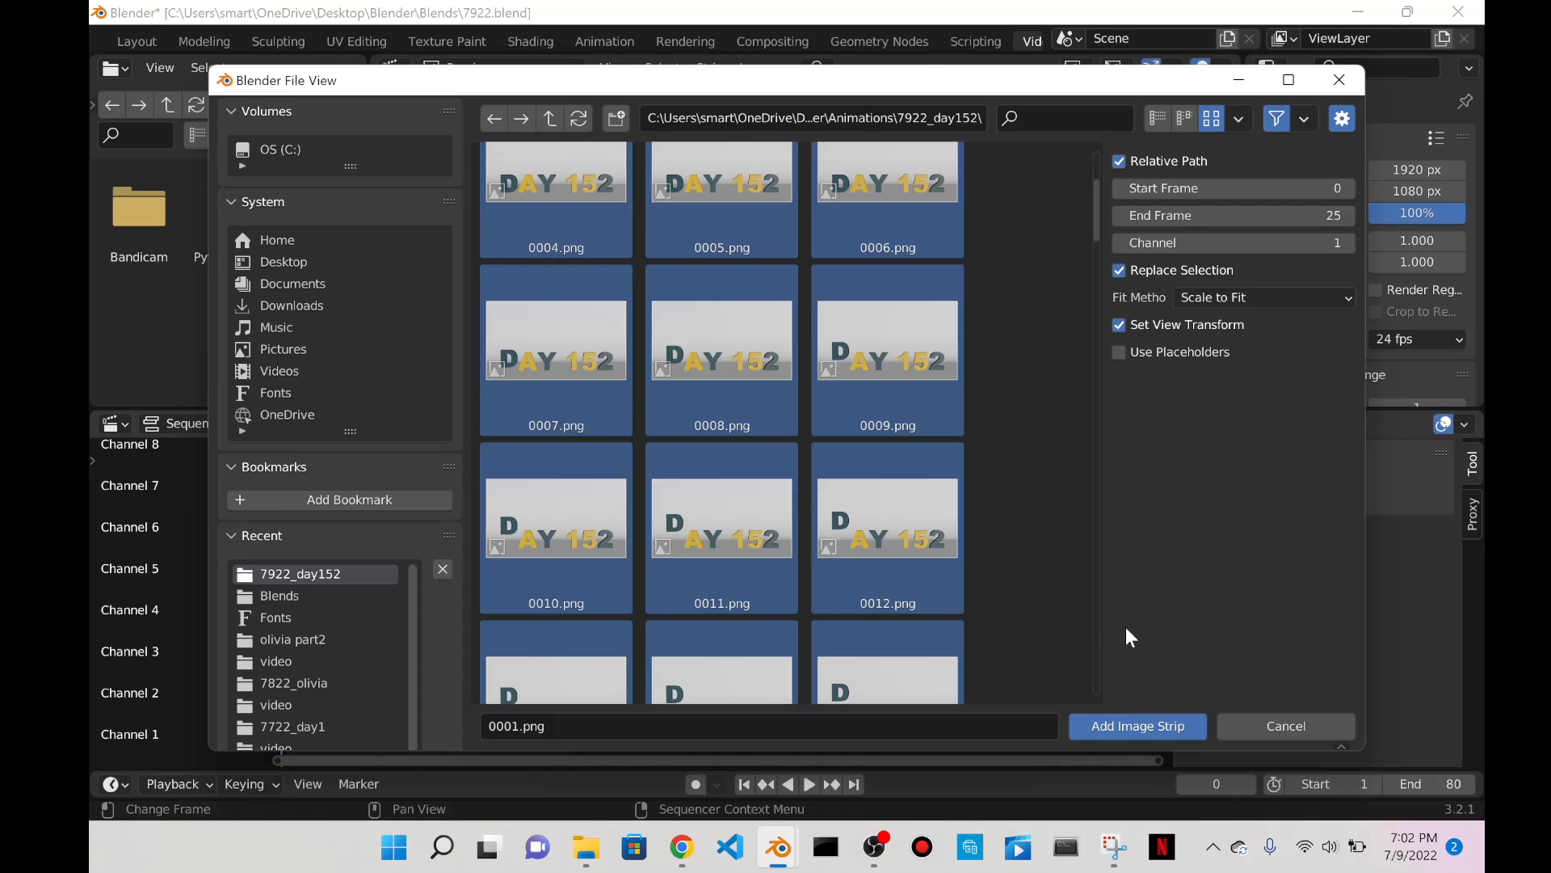
{"action": "left_click", "coordinate": [1154, 726]}
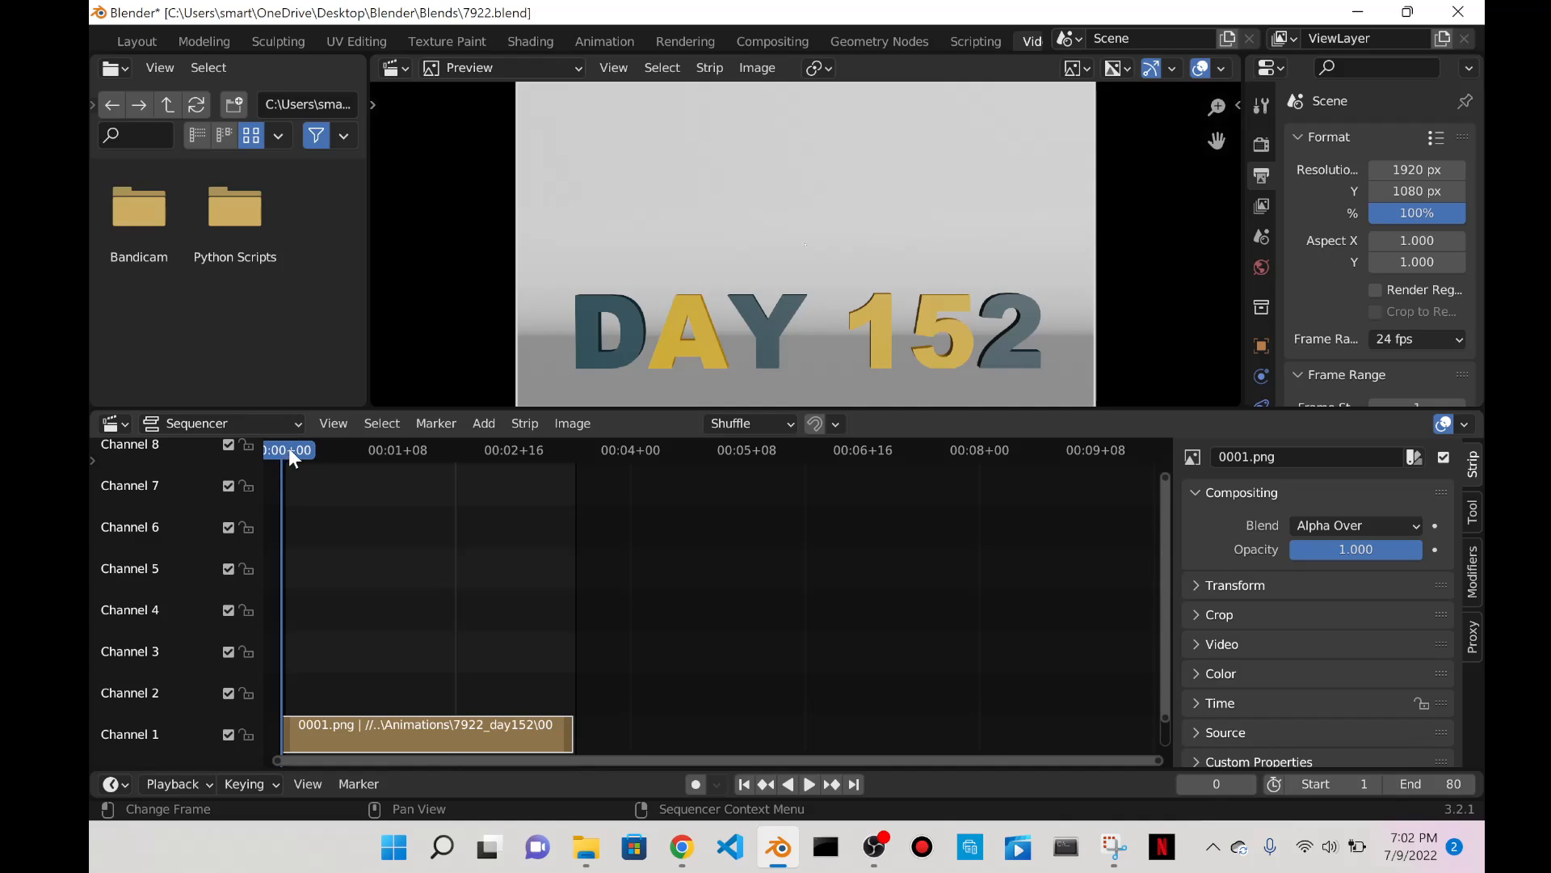
{"action": "mouse_move", "coordinate": [289, 447]}
{"action": "left_mouse_down"}
{"action": "mouse_move", "coordinate": [564, 468]}
{"action": "mouse_move", "coordinate": [283, 473]}
{"action": "left_mouse_up"}
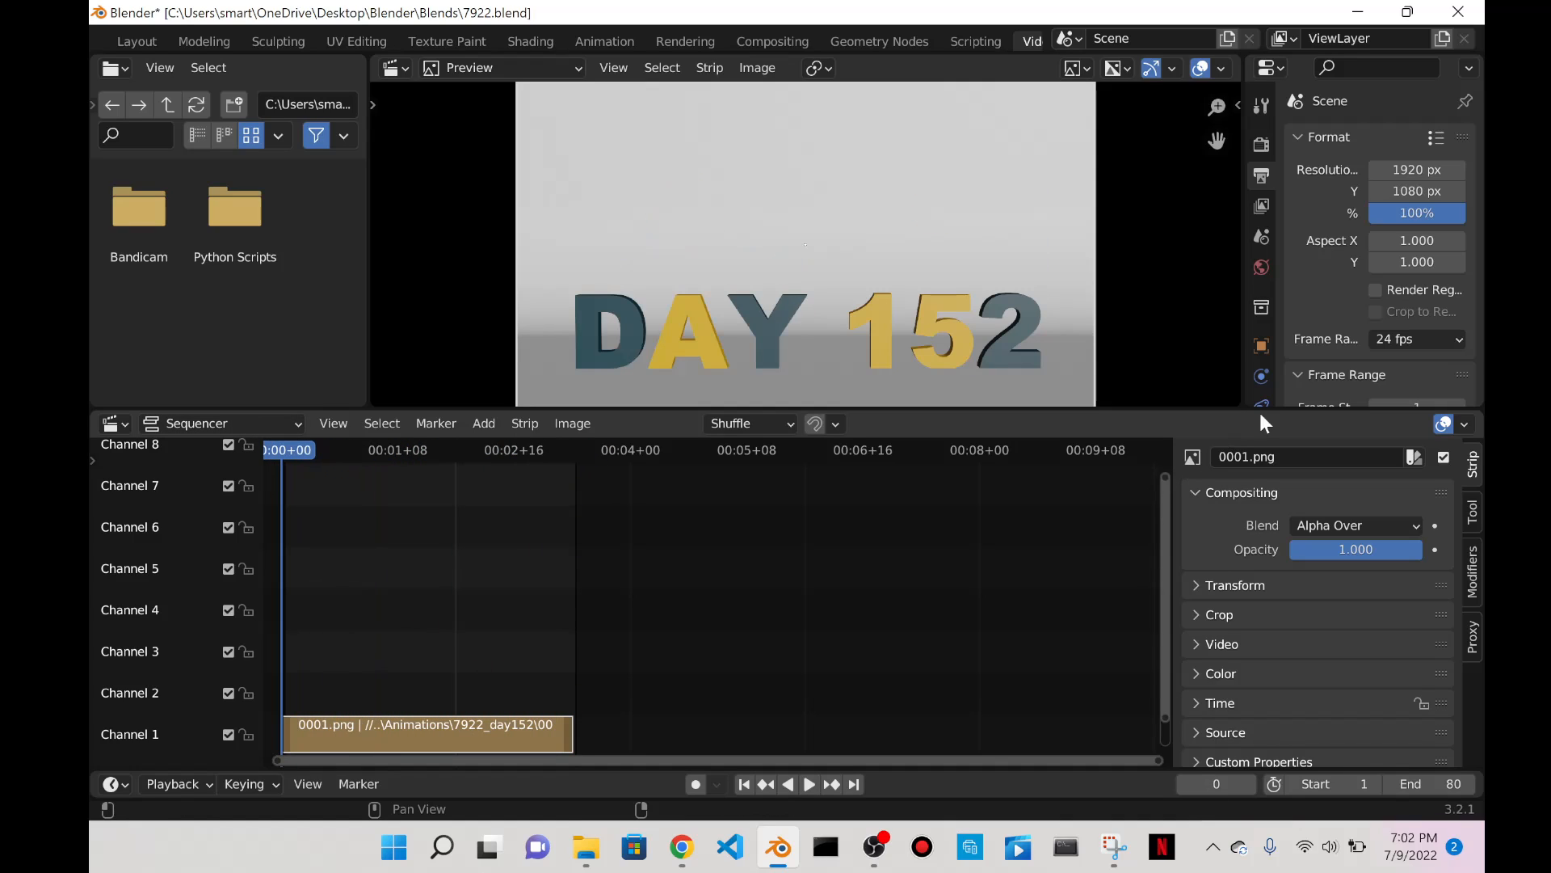
Create a folder named video inside 7922_day152 and accept it as the render output path.
{"action": "left_click_drag", "start_coordinate": [1245, 332], "coordinate": [1086, 331]}
{"action": "scroll", "coordinate": [1242, 287], "scroll_direction": "down", "scroll_amount": 3}
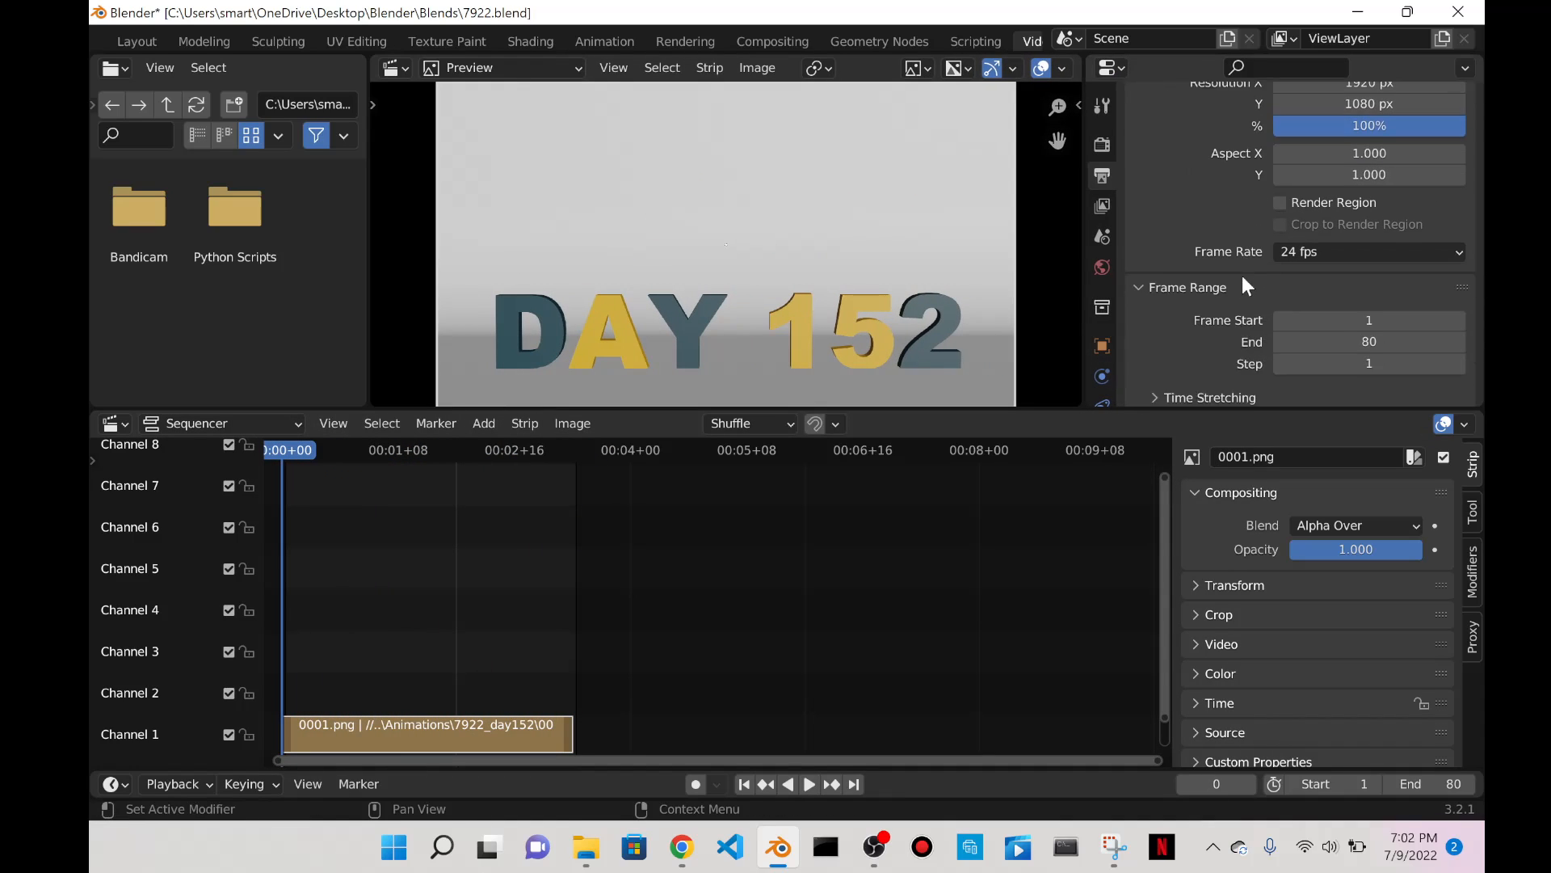
{"action": "scroll", "coordinate": [1236, 279], "scroll_direction": "down", "scroll_amount": 6}
{"action": "left_click", "coordinate": [1453, 232]}
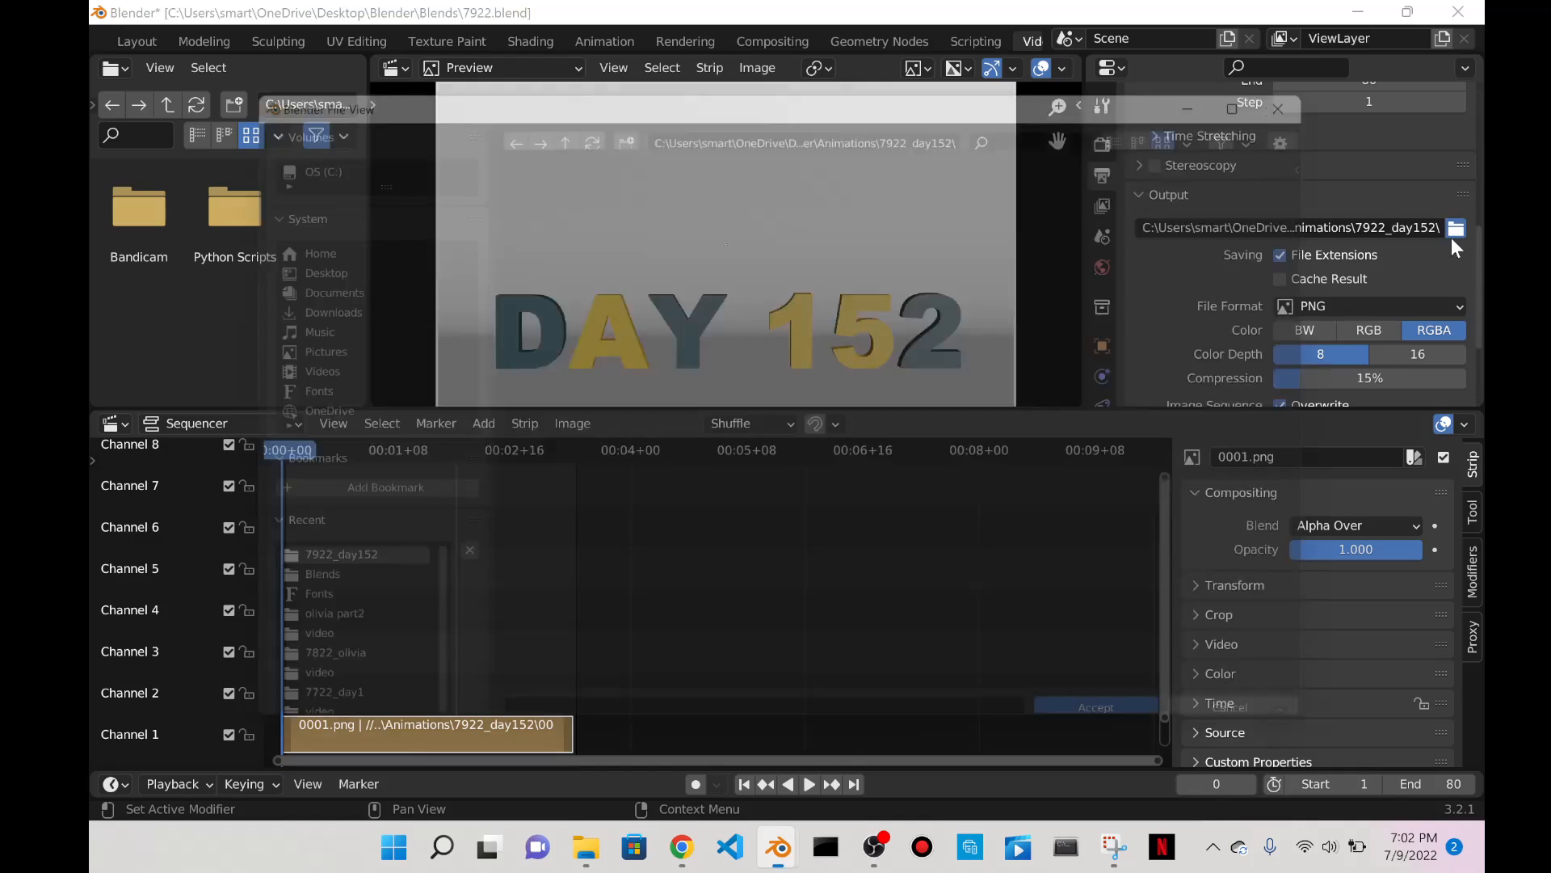
{"action": "left_click", "coordinate": [617, 118]}
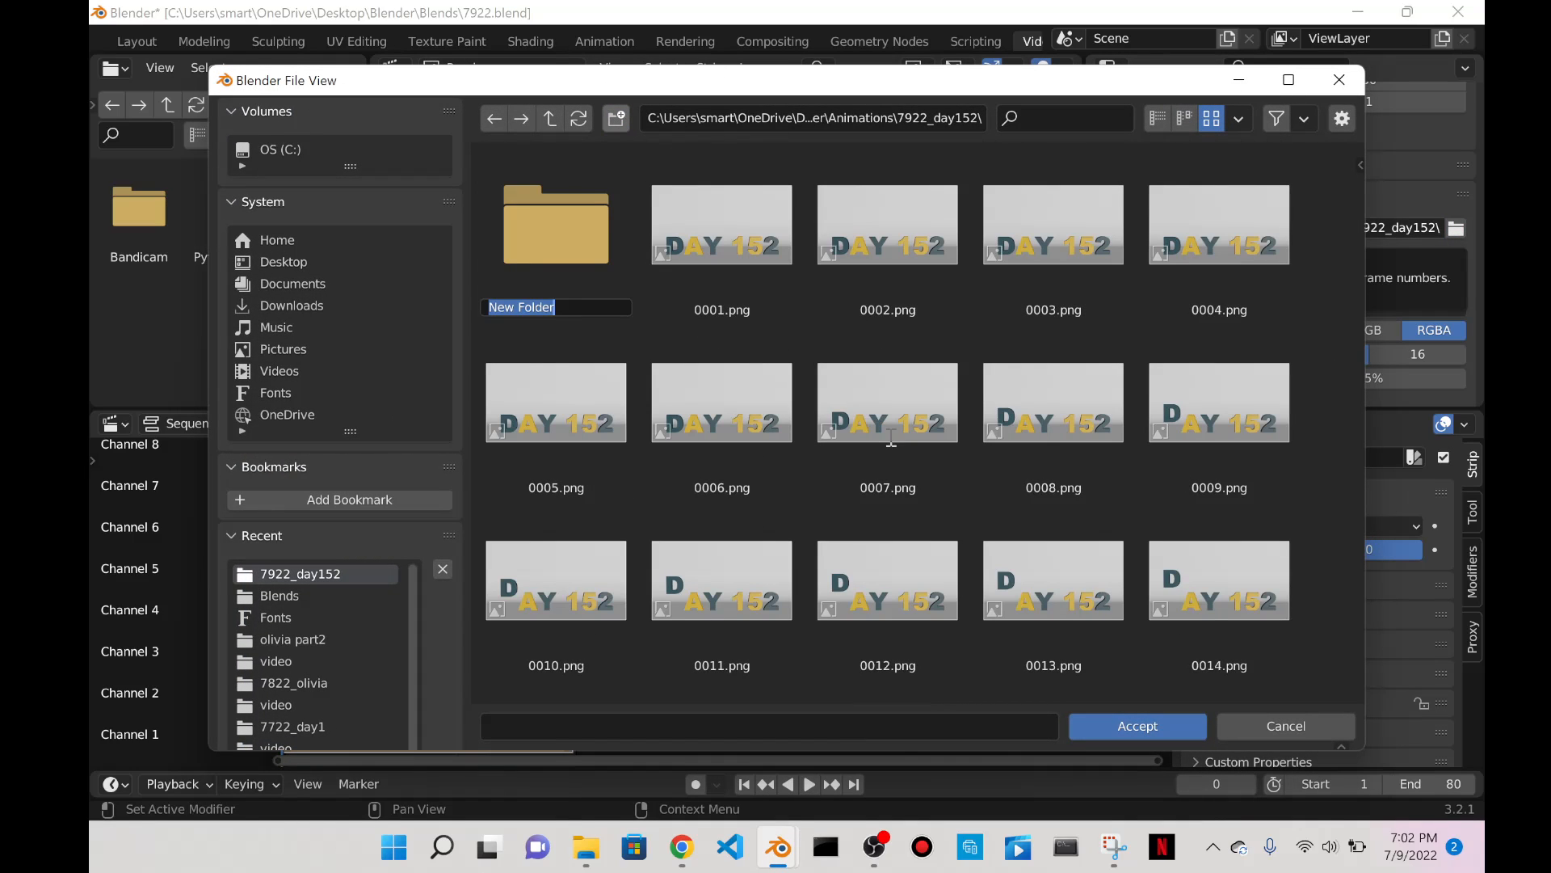
{"action": "type", "text": "vddeo"}
{"action": "key", "text": "Return"}
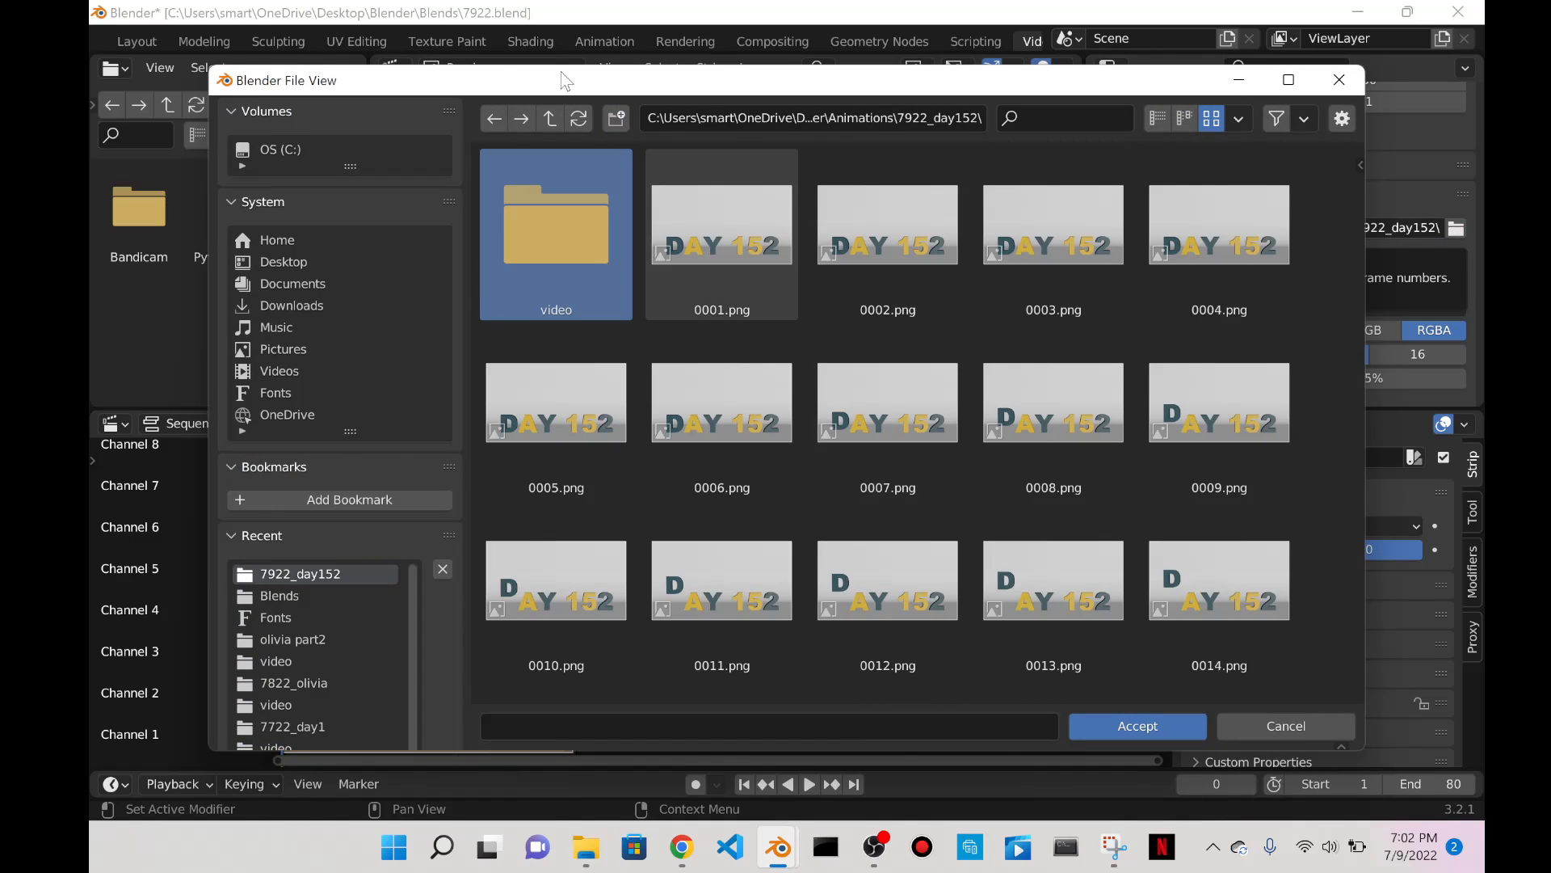
{"action": "double_click", "coordinate": [594, 212]}
{"action": "left_click", "coordinate": [1180, 731]}
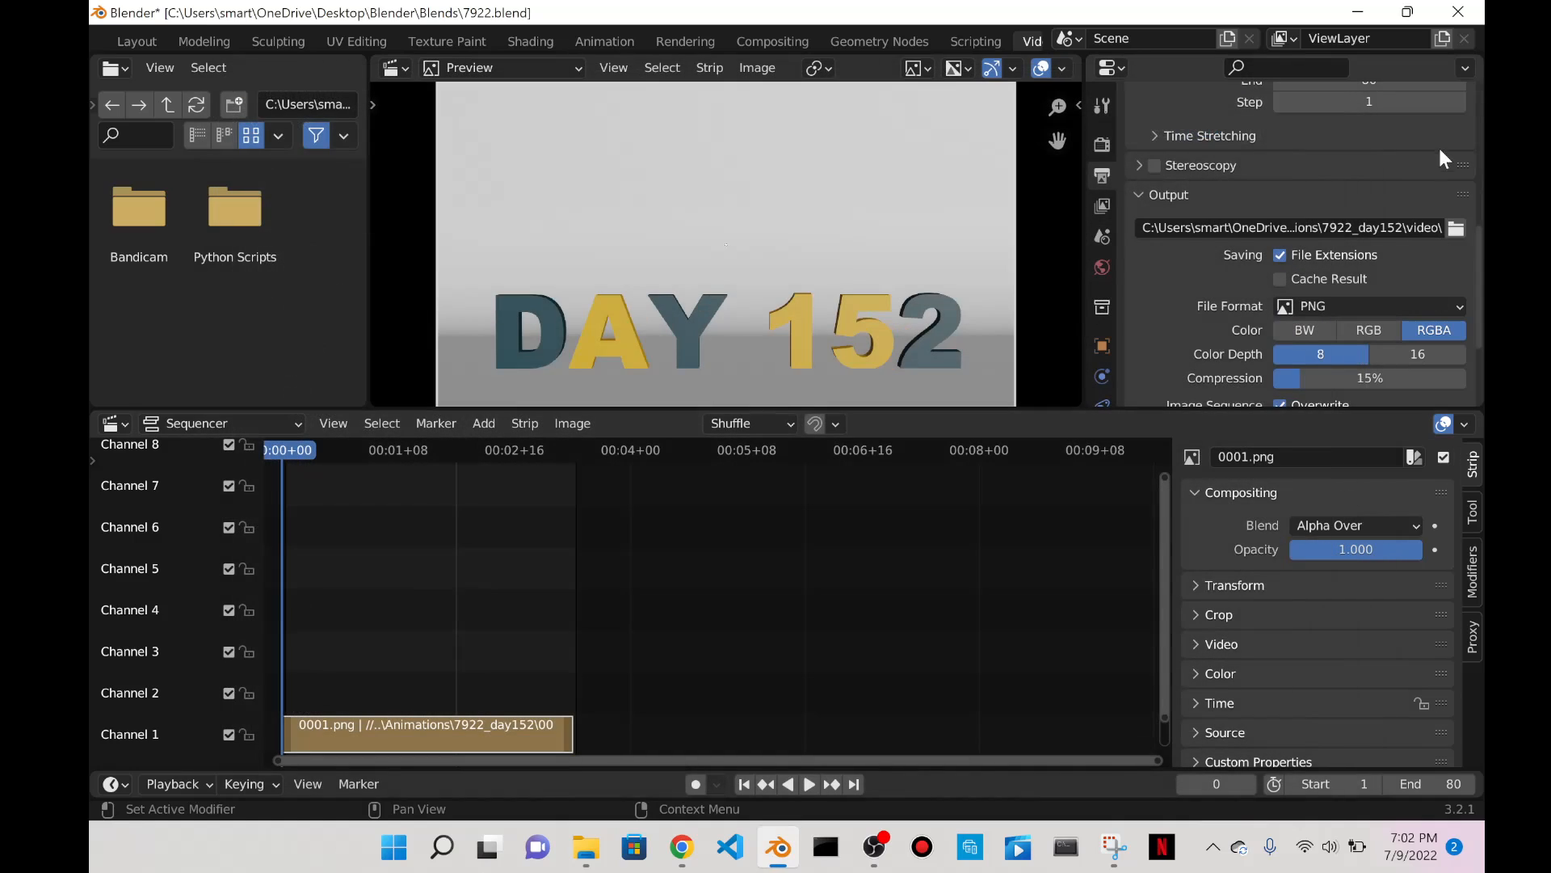
Set the output file format to FFmpeg Video and expand its encoding settings.
{"action": "scroll", "coordinate": [1405, 178], "scroll_direction": "down", "scroll_amount": 3}
{"action": "left_click", "coordinate": [1356, 247]}
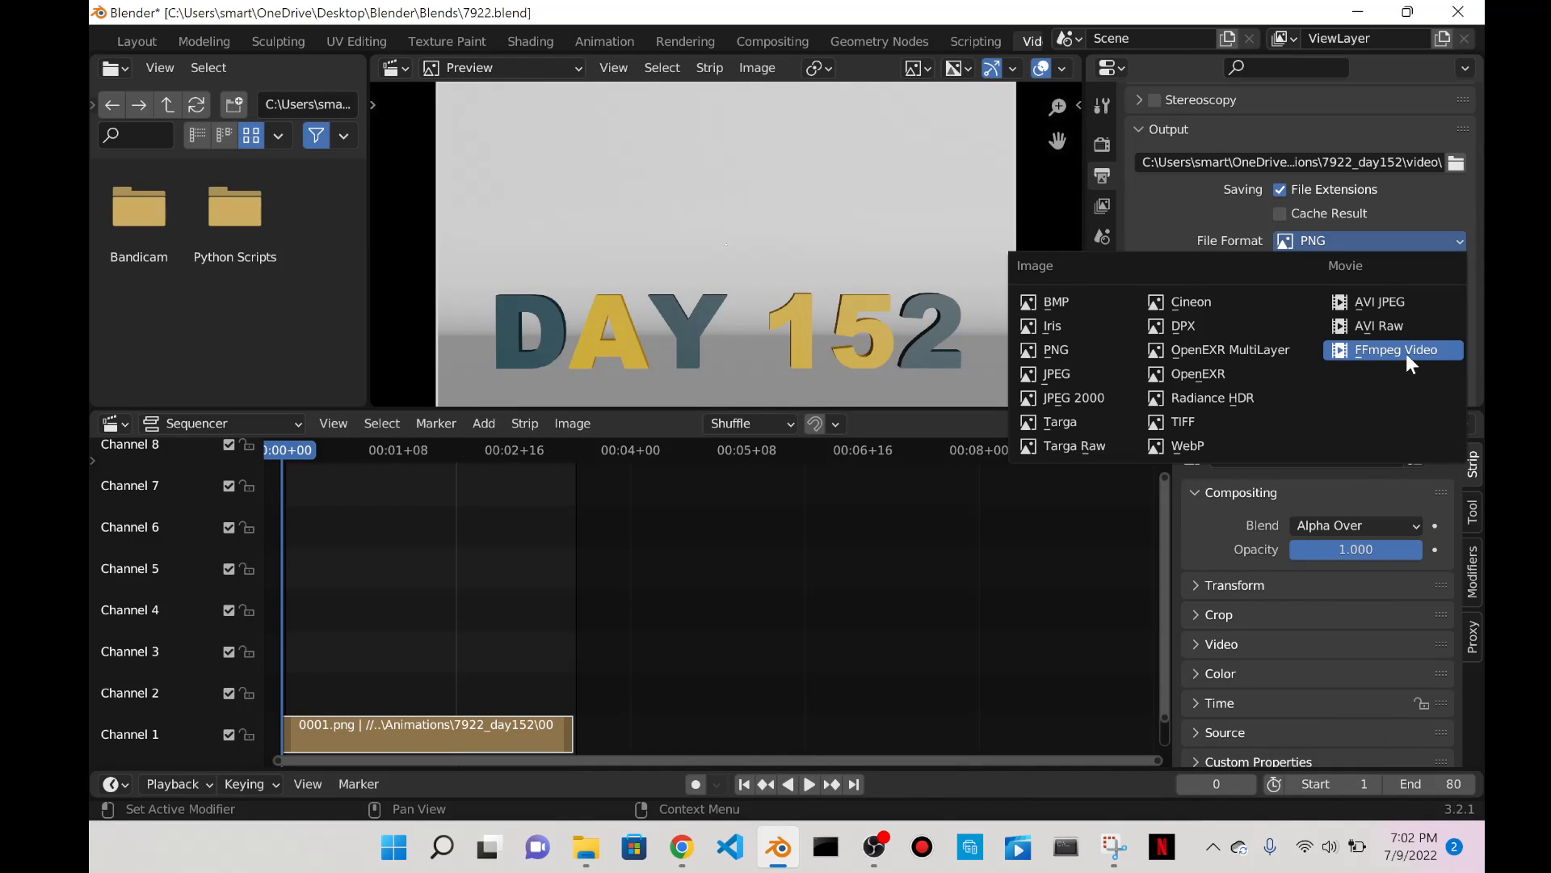
{"action": "left_click", "coordinate": [1406, 349]}
{"action": "left_click", "coordinate": [1191, 332]}
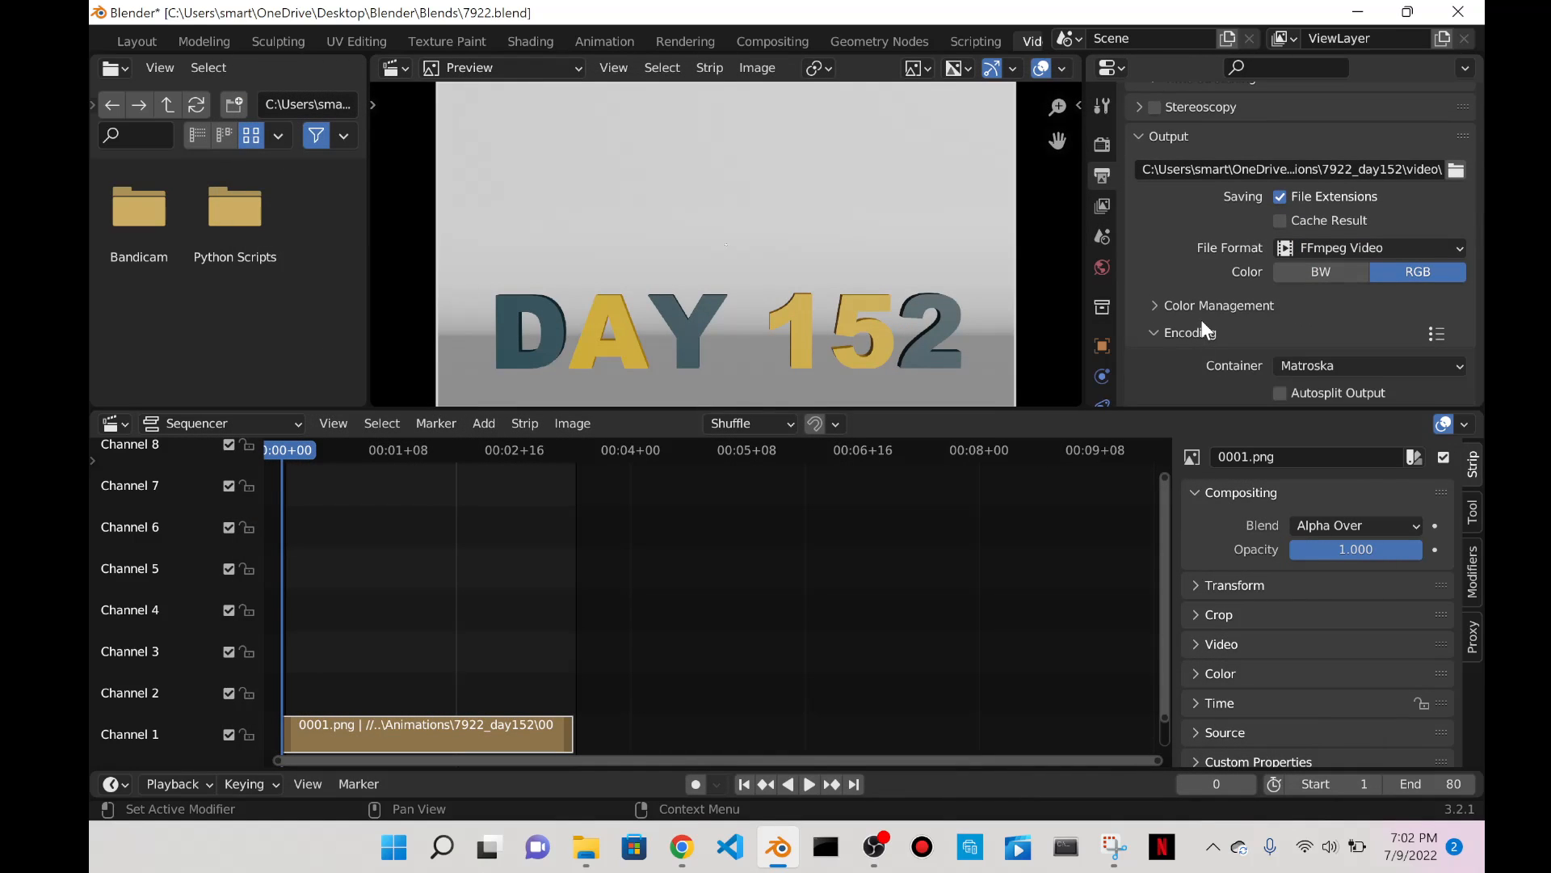
Set the encoding container to MPEG-4 and the video output quality to High Quality.
{"action": "scroll", "coordinate": [1201, 320], "scroll_direction": "down", "scroll_amount": 5}
{"action": "left_click", "coordinate": [1349, 172]}
{"action": "left_click", "coordinate": [1296, 241]}
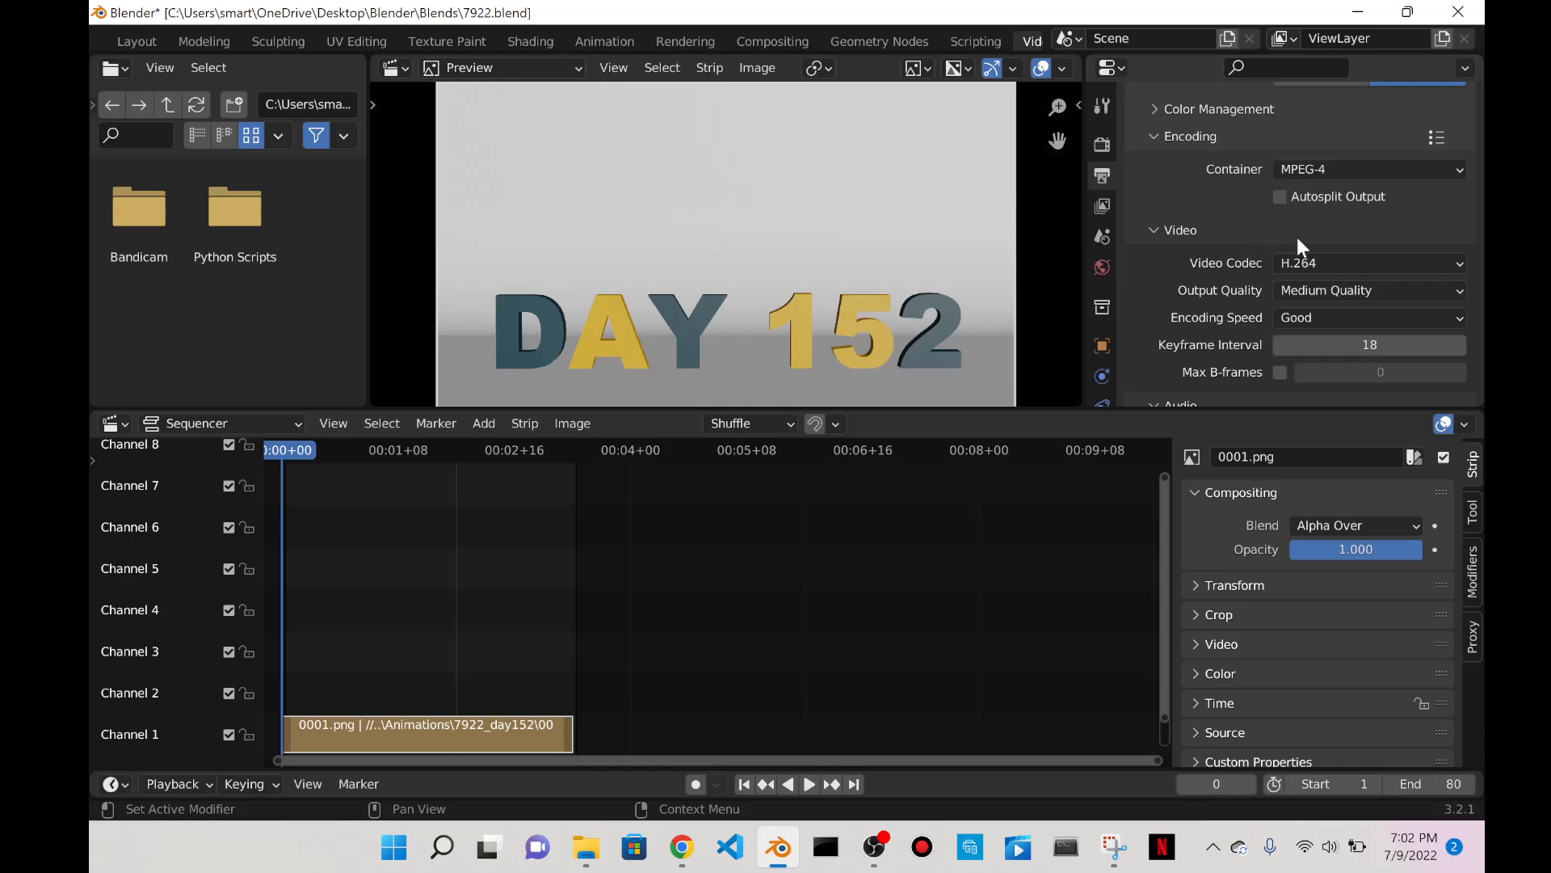
{"action": "left_click", "coordinate": [1292, 290]}
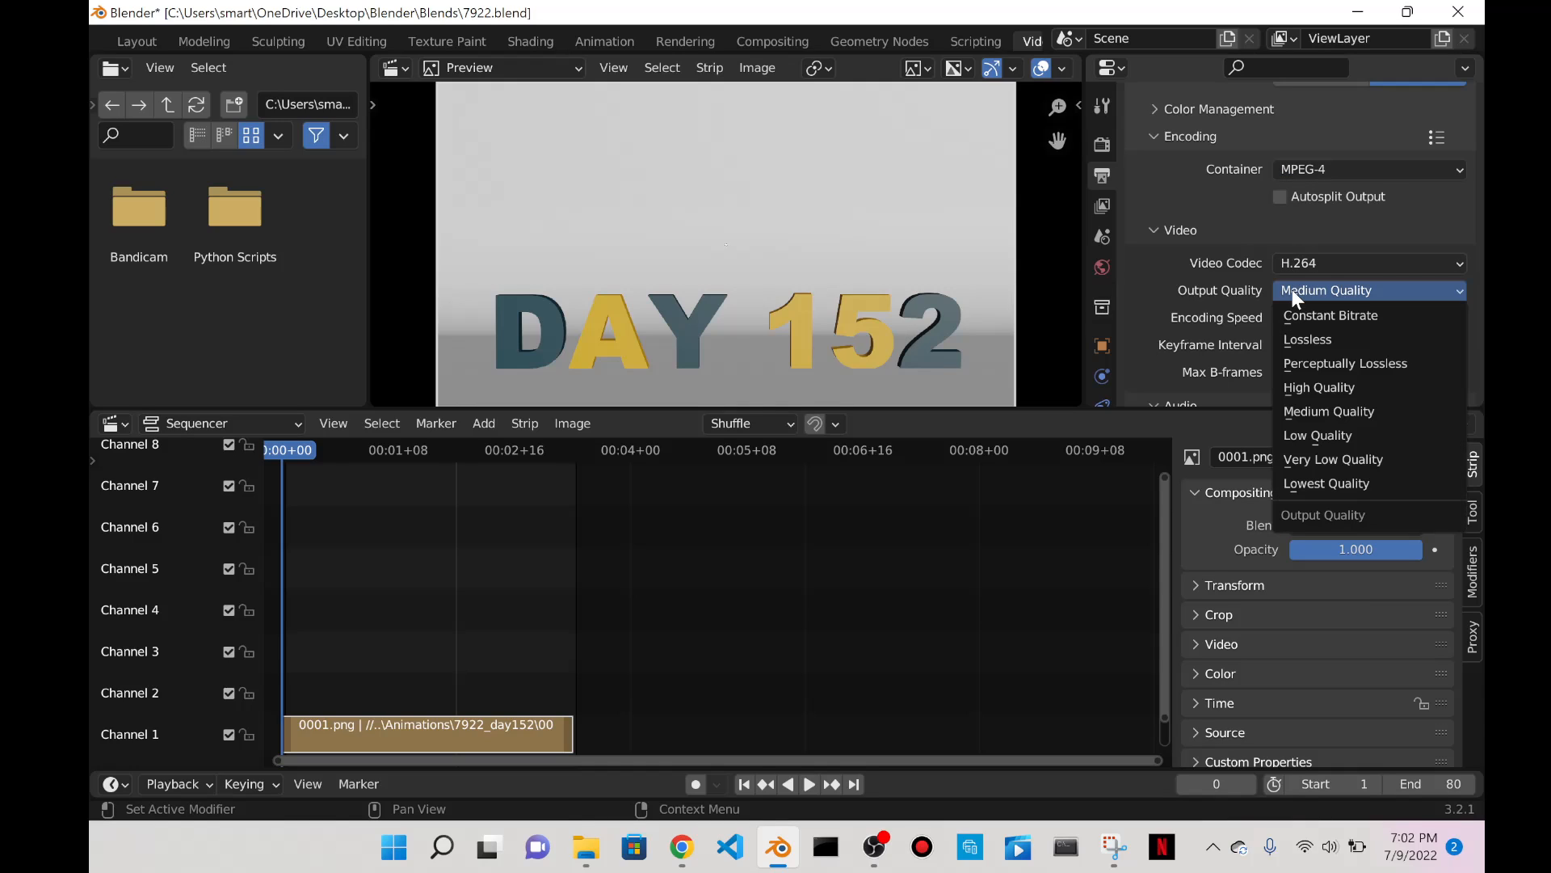
{"action": "left_click", "coordinate": [1336, 387]}
Save 7922.blend and render the sequenced frames as a video animation.
{"action": "key", "text": "ctrl+s"}
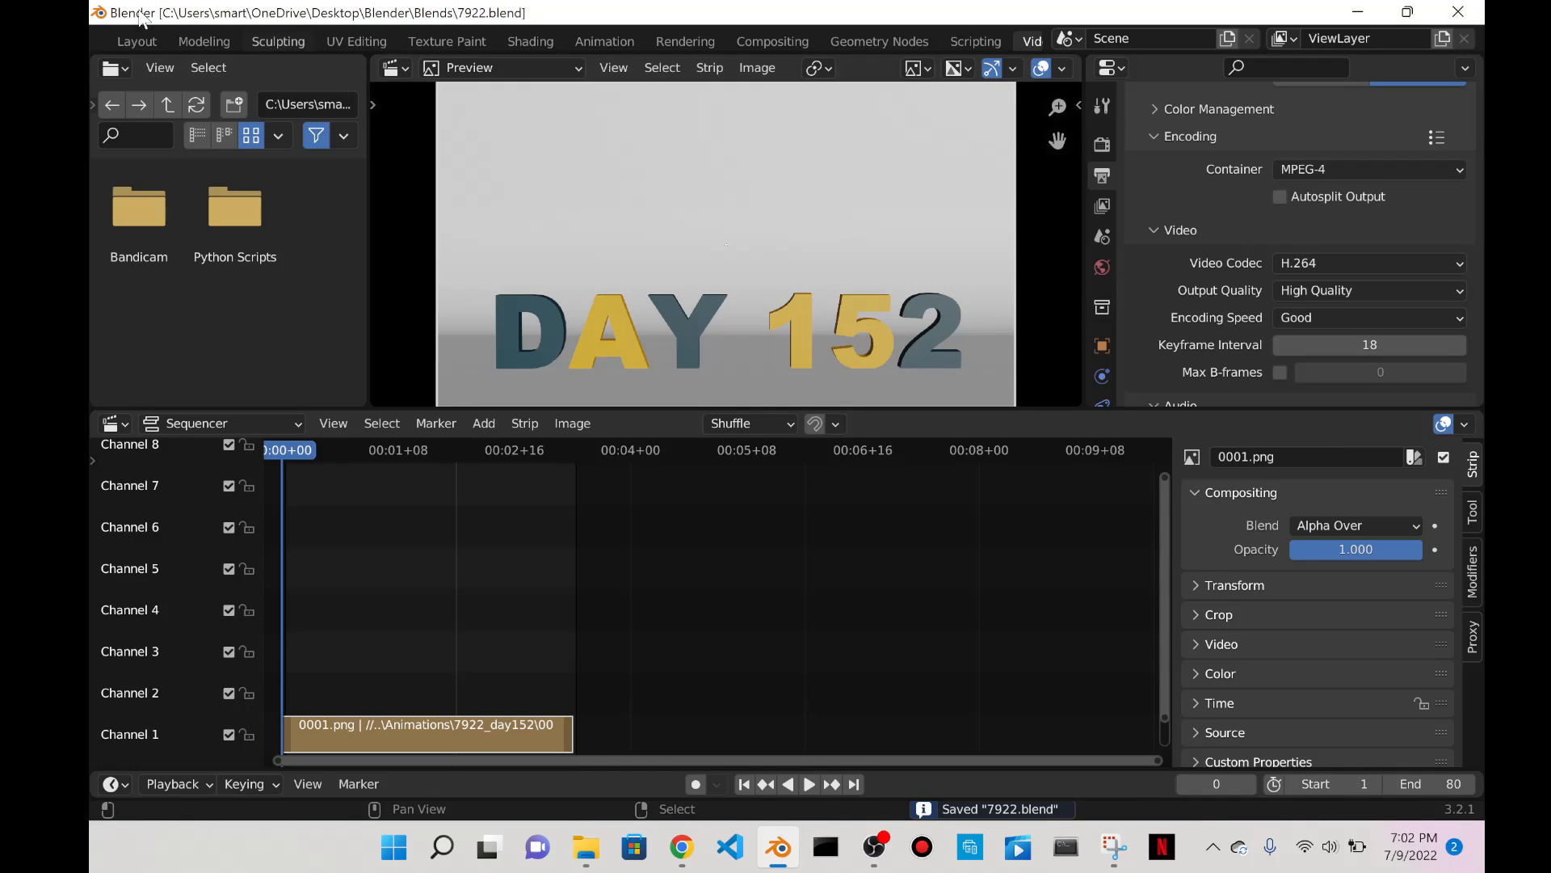
{"action": "scroll", "coordinate": [157, 37], "scroll_direction": "up", "scroll_amount": 5}
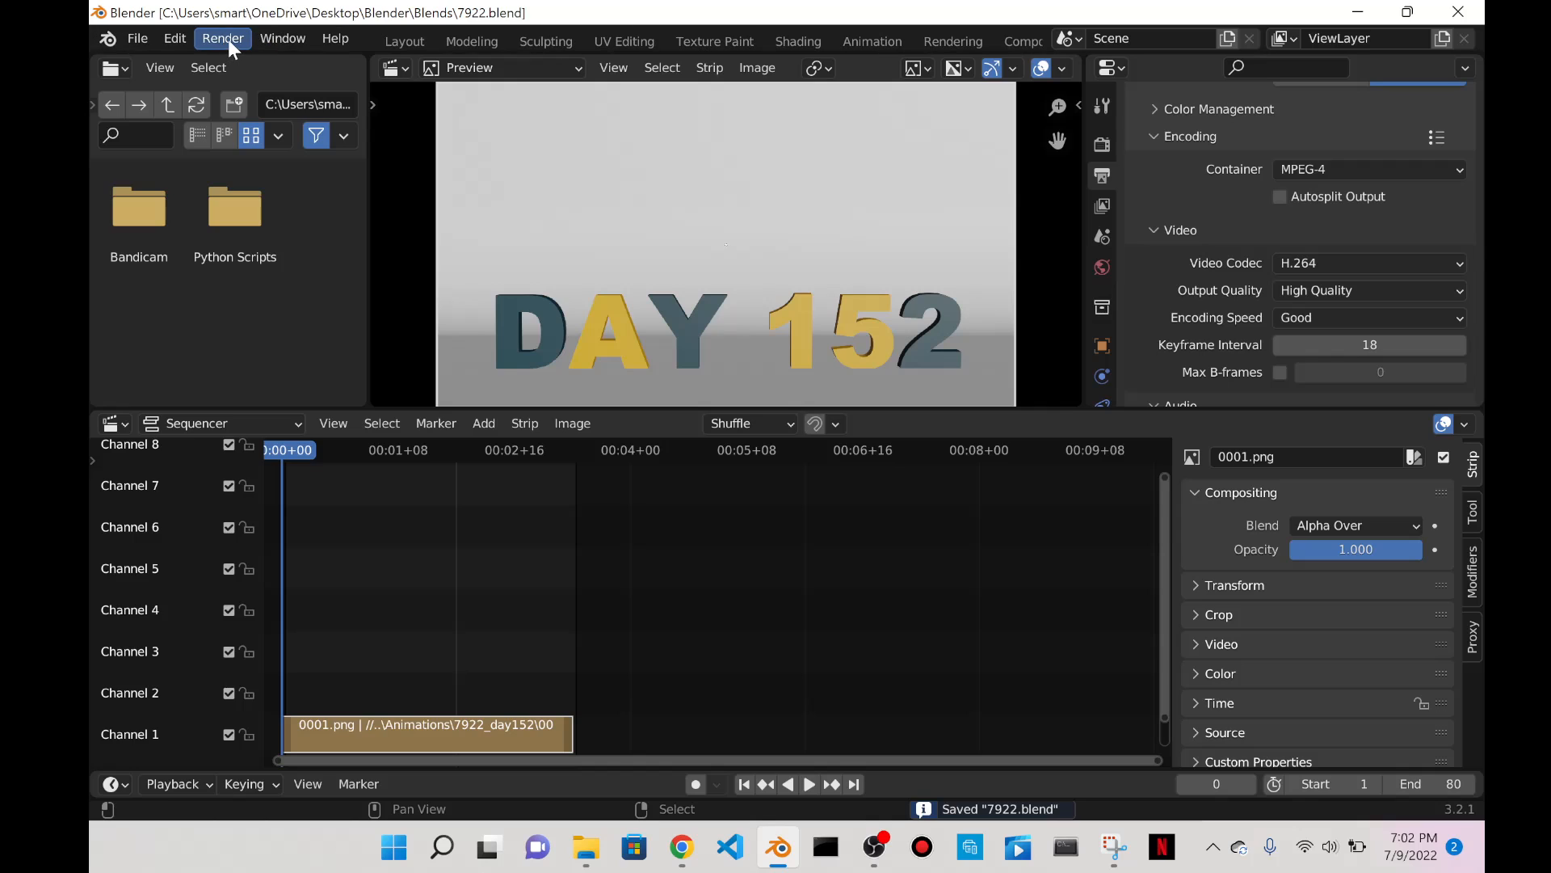
{"action": "left_click", "coordinate": [230, 39]}
{"action": "left_click", "coordinate": [251, 74]}
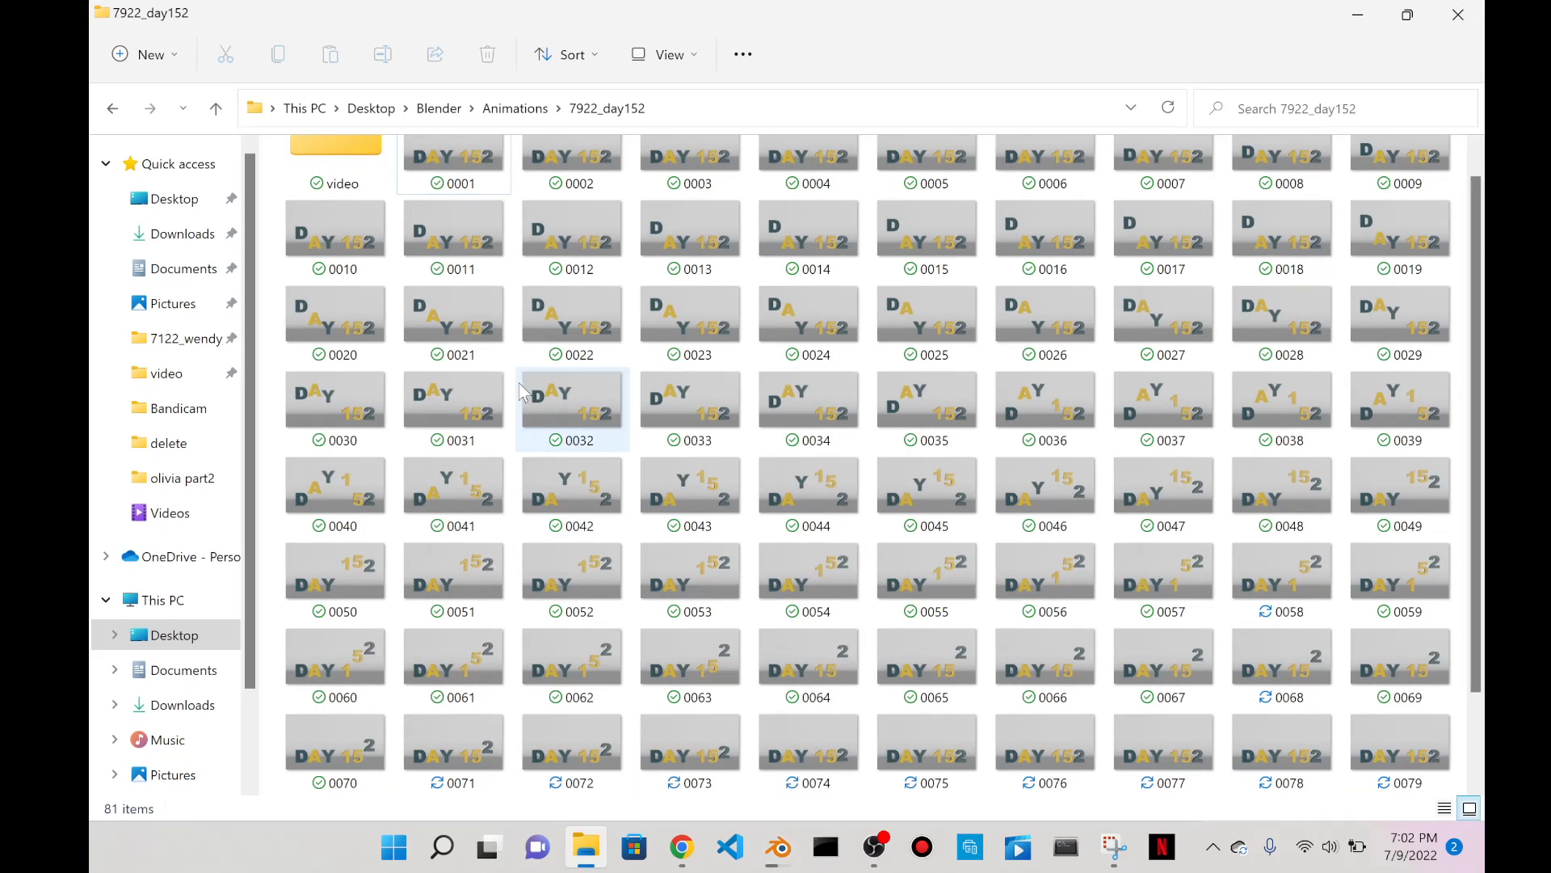
Switch to File Explorer, play the rendered 0001-0080 video from the video folder, and return to Blender.
{"action": "left_click", "coordinate": [361, 190]}
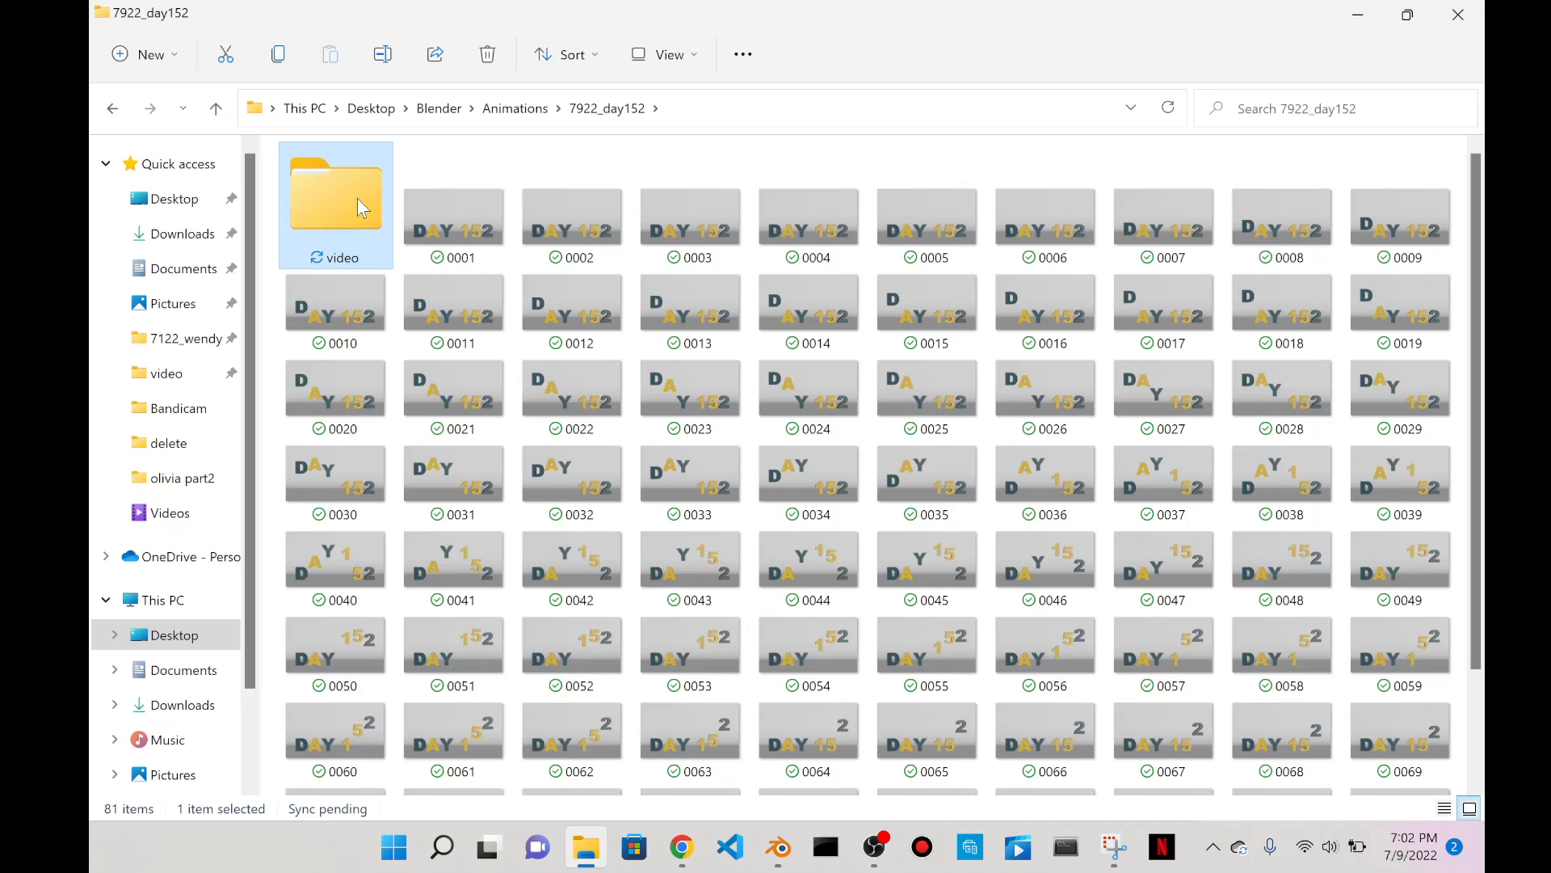
{"action": "double_click", "coordinate": [359, 199]}
{"action": "double_click", "coordinate": [363, 209]}
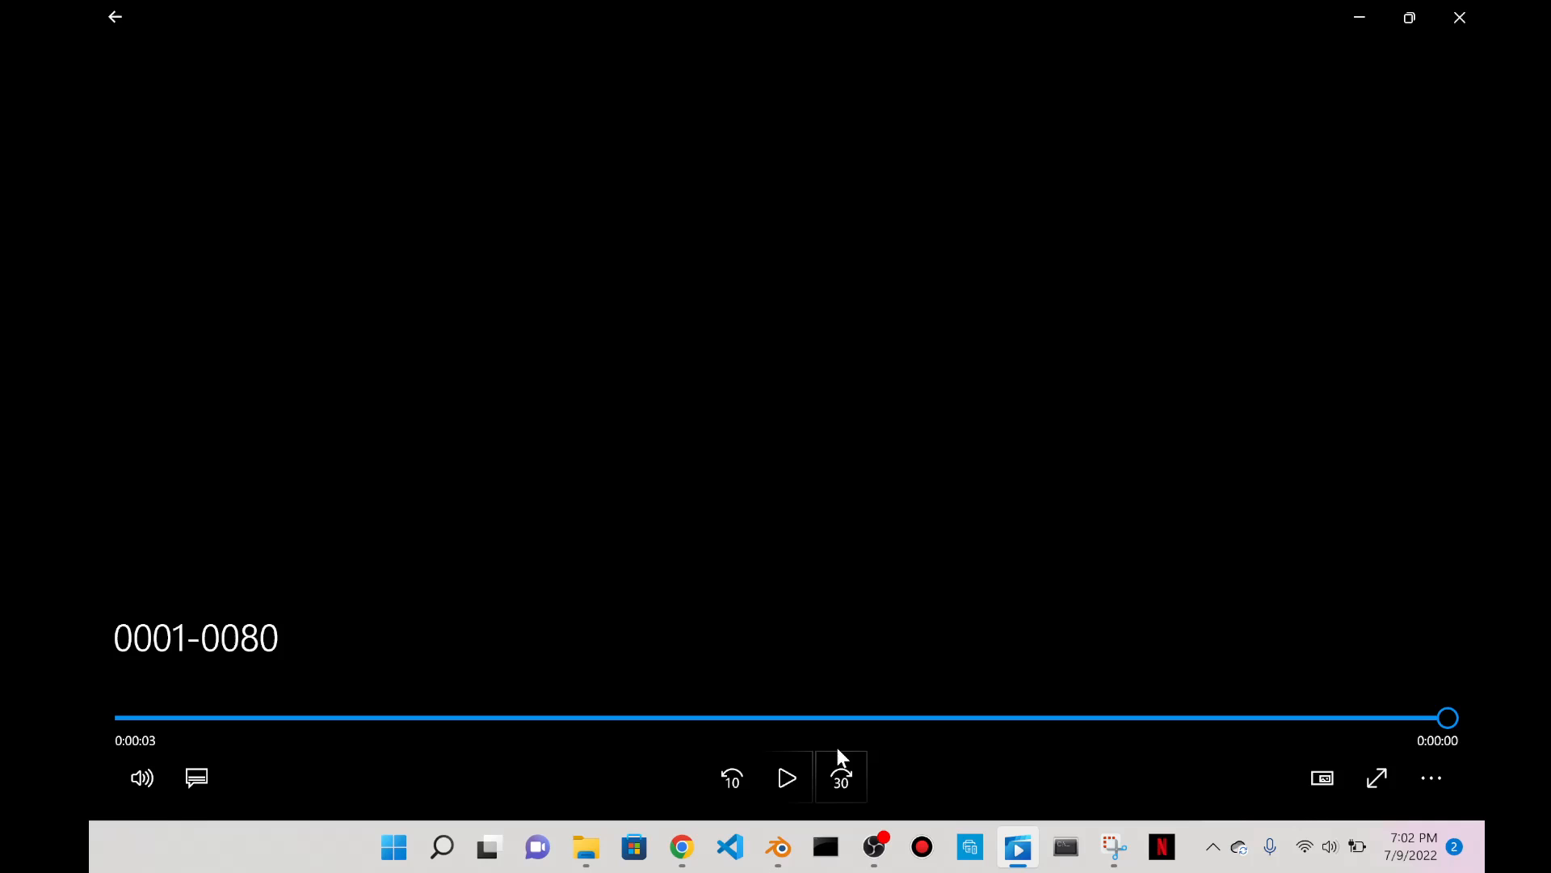
{"action": "left_click", "coordinate": [805, 760]}
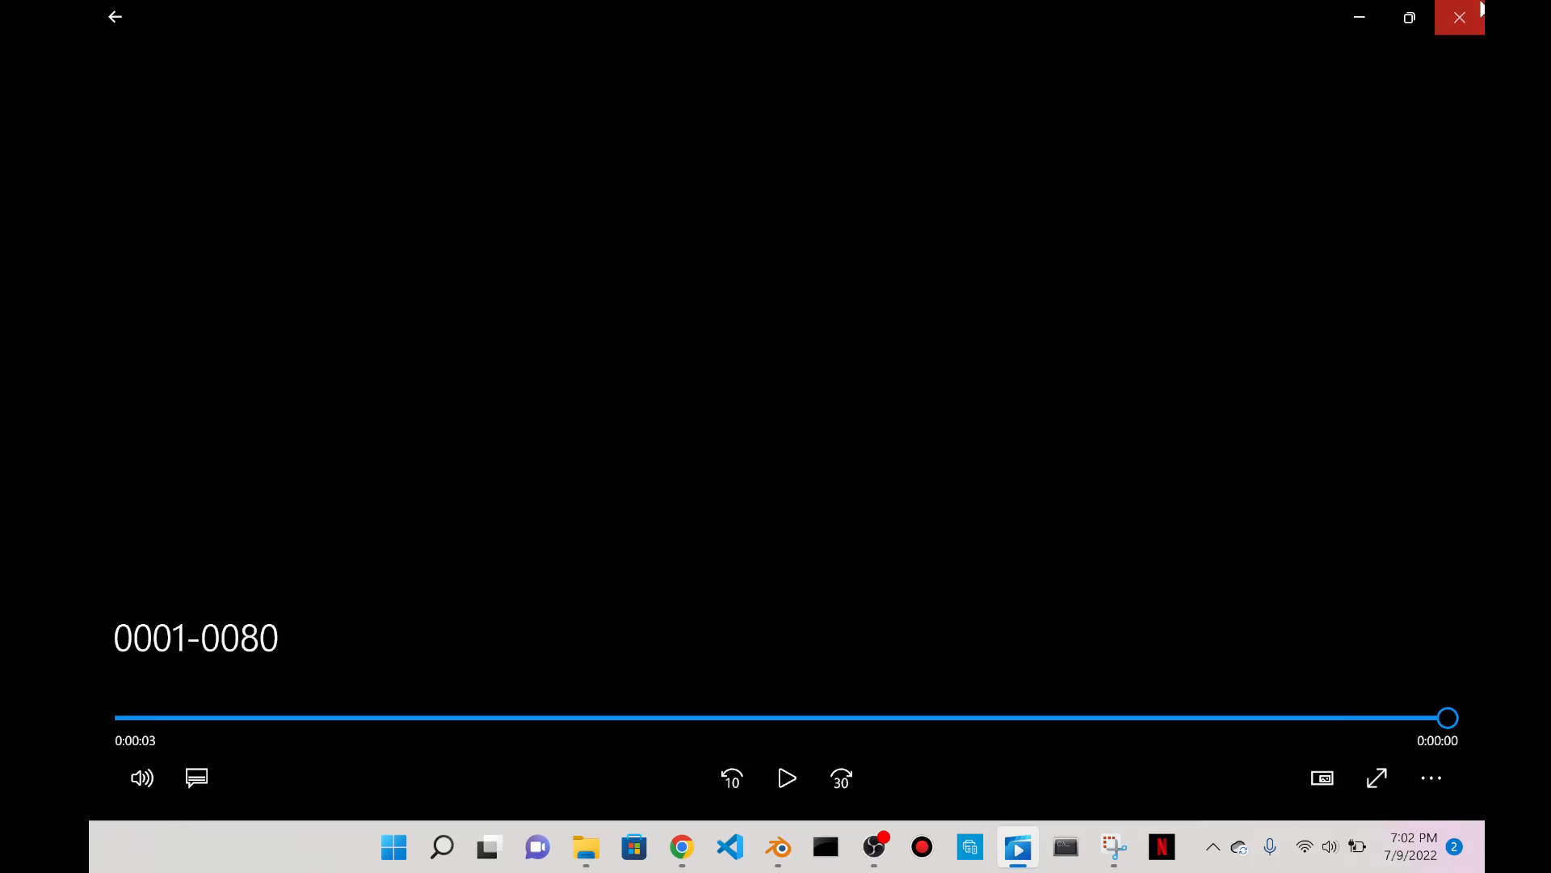
{"action": "left_click", "coordinate": [1459, 17]}
{"action": "left_click", "coordinate": [1358, 16]}
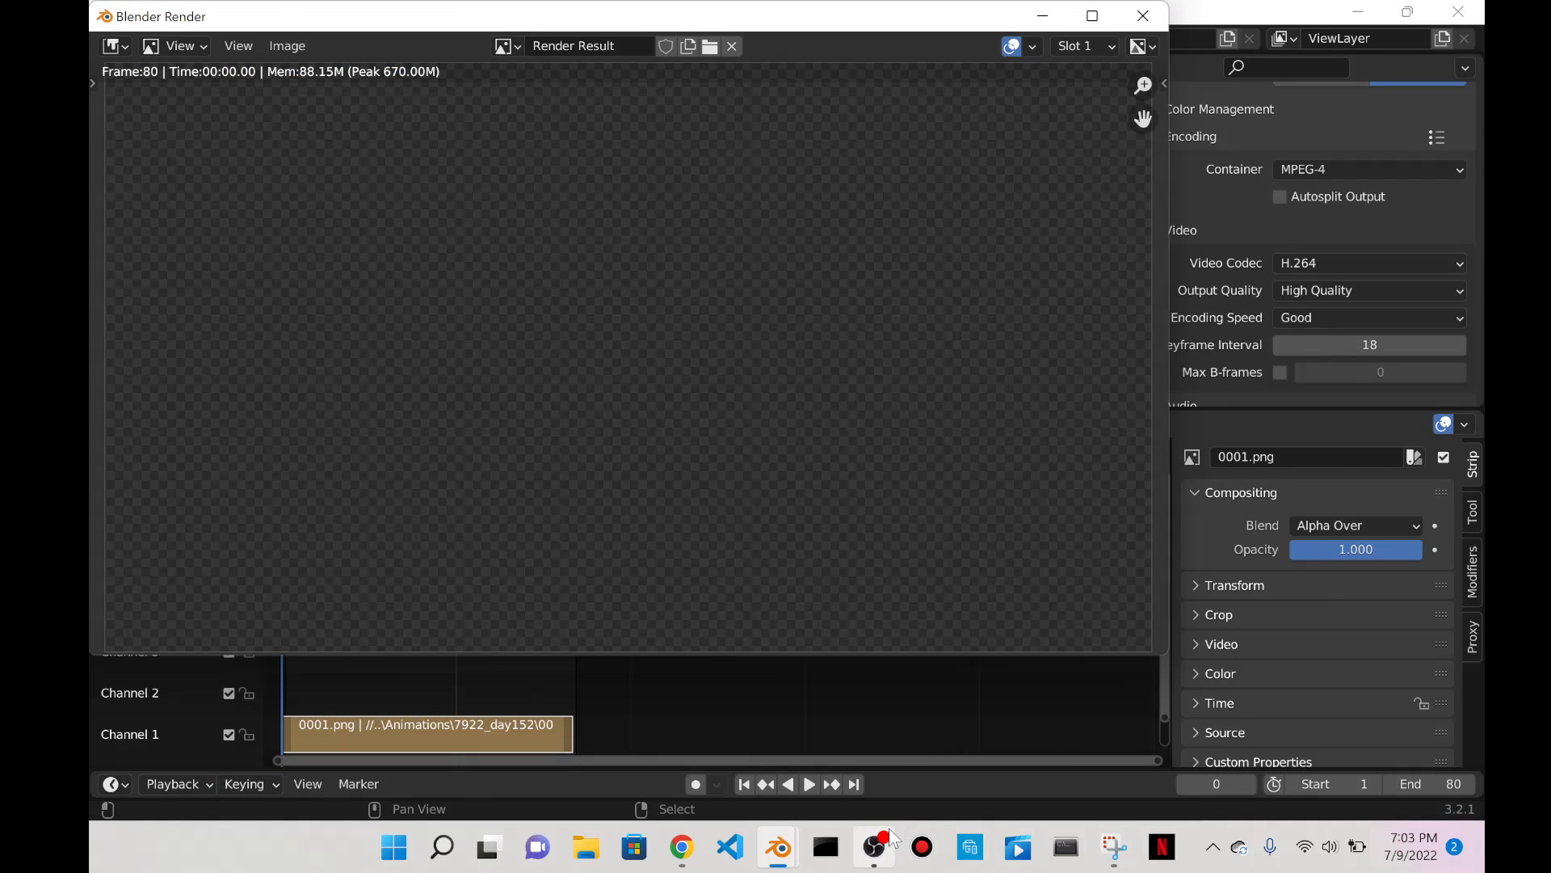